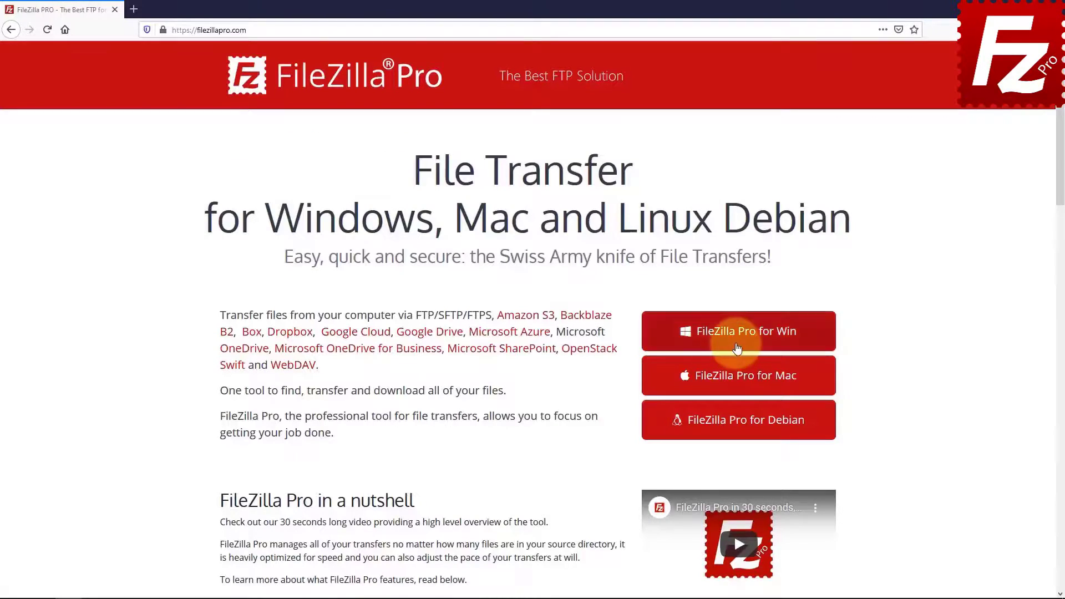
# Download the Windows edition, FileZilla_Pro_3.48.1_win64-setup, into the Downloads folder.
pyautogui.click(732, 332)
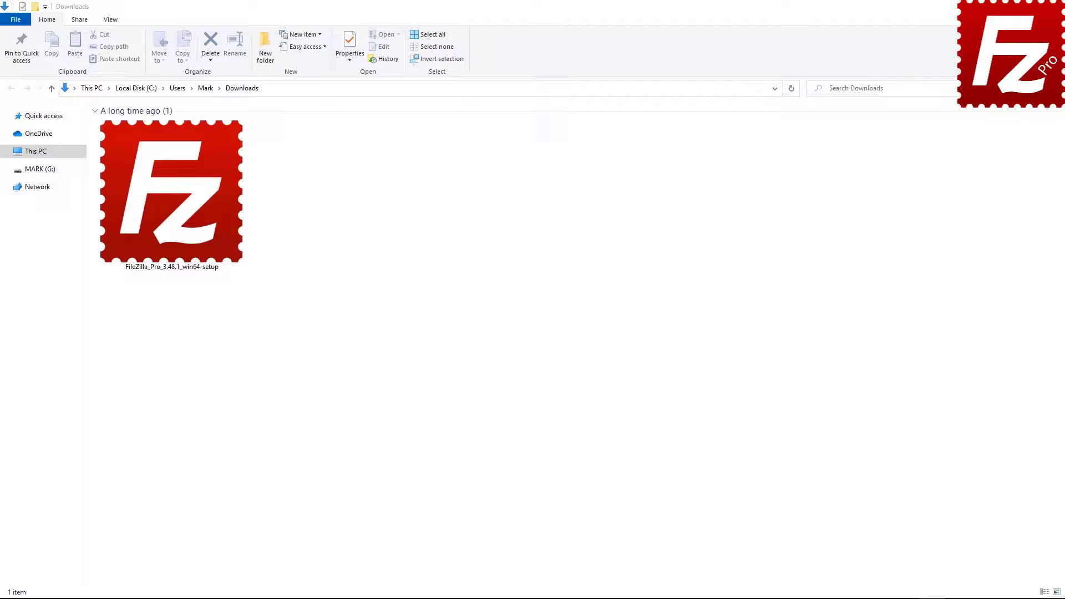
# Install FileZilla Pro 3.48.1 for all users with a desktop icon in the default folder, then start it.
pyautogui.doubleClick(162, 238)
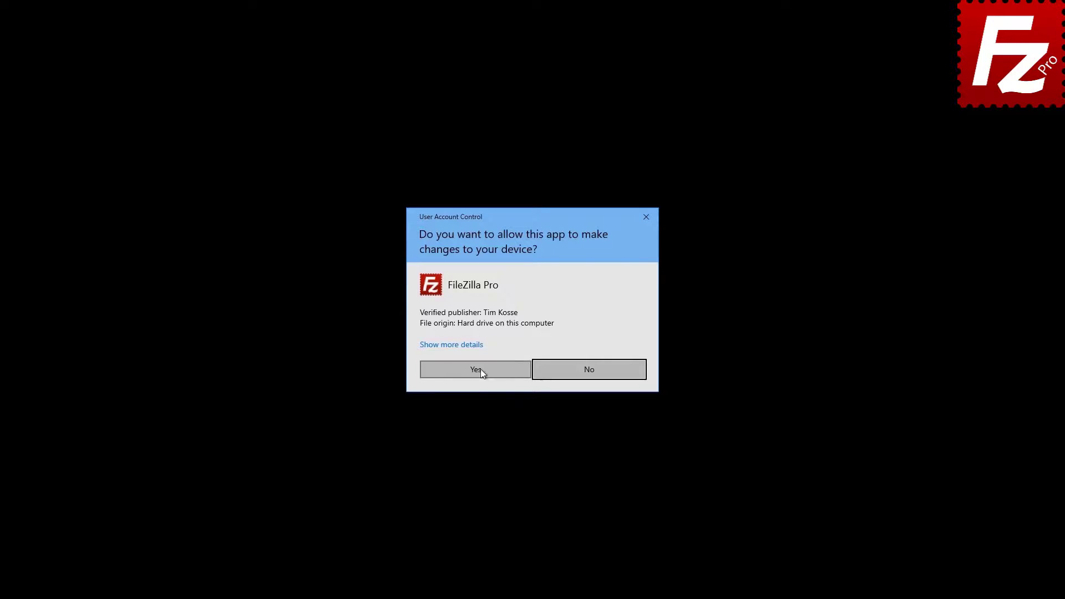
pyautogui.click(480, 368)
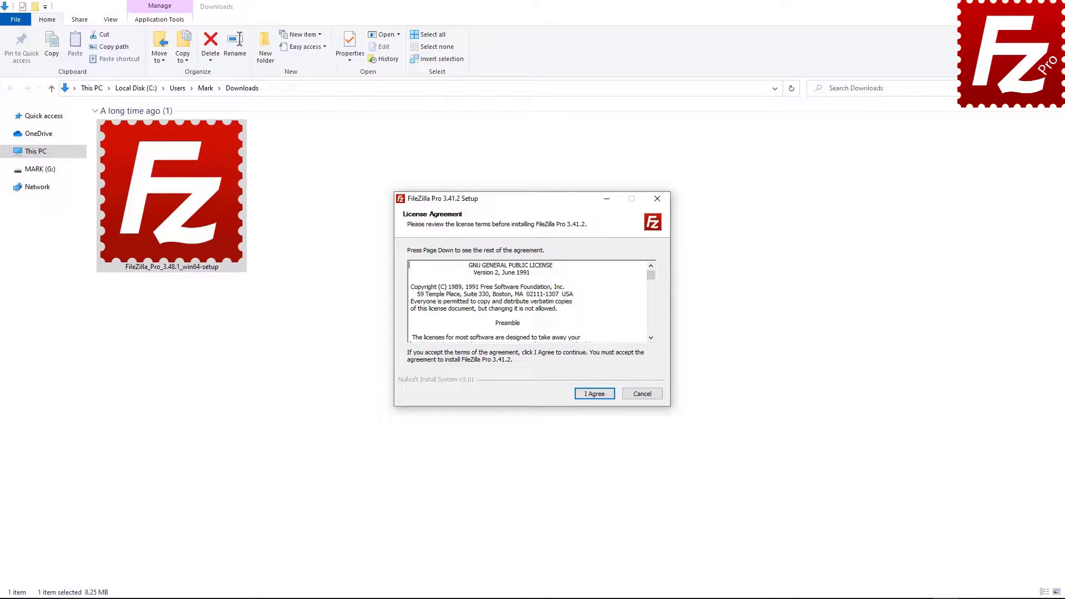
pyautogui.click(594, 394)
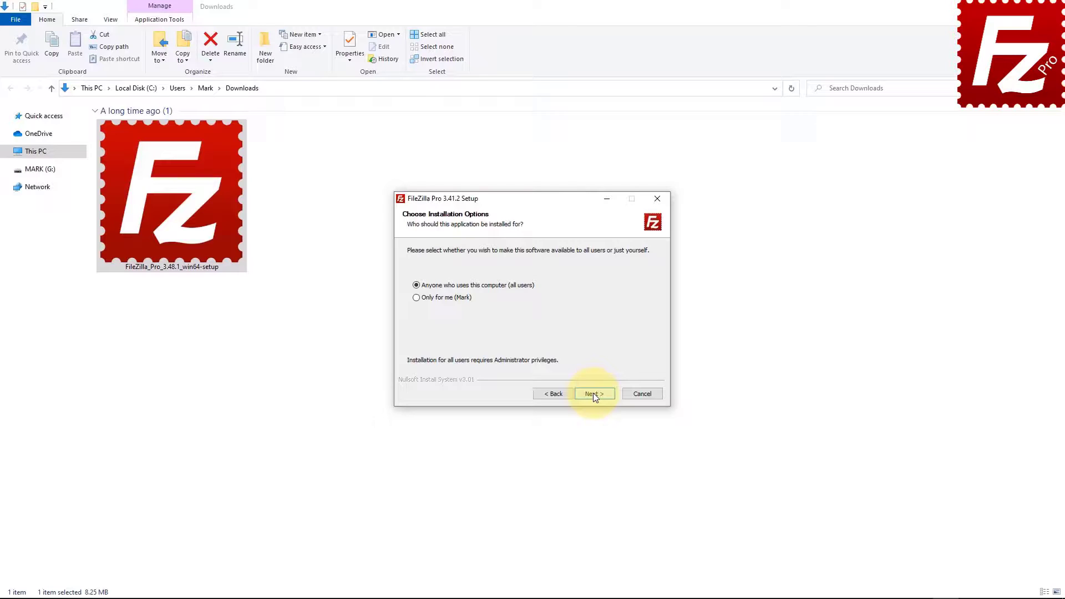
pyautogui.click(593, 393)
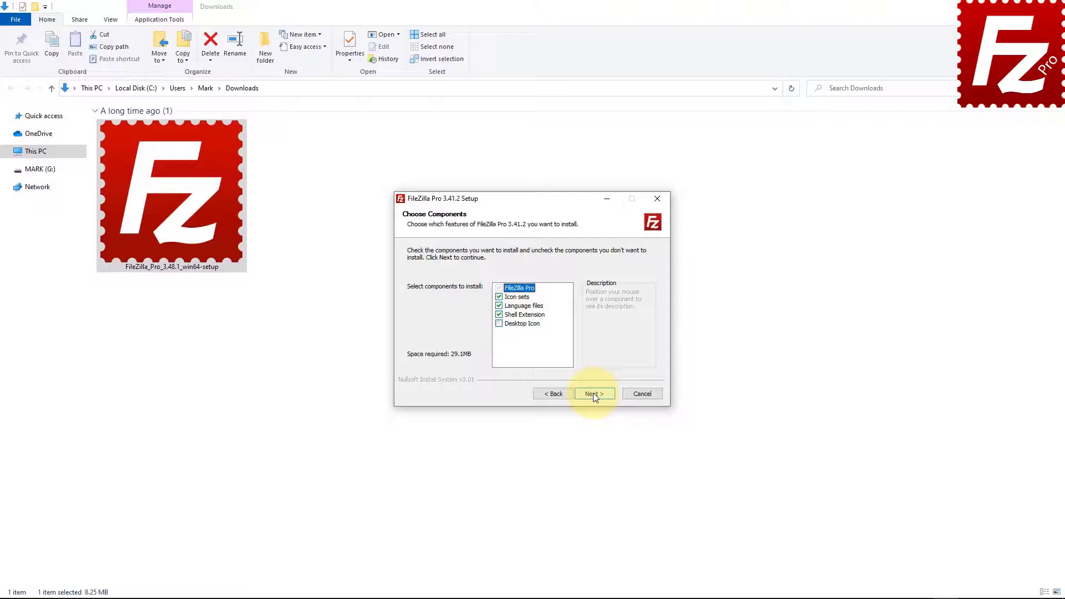
pyautogui.click(499, 323)
pyautogui.click(595, 394)
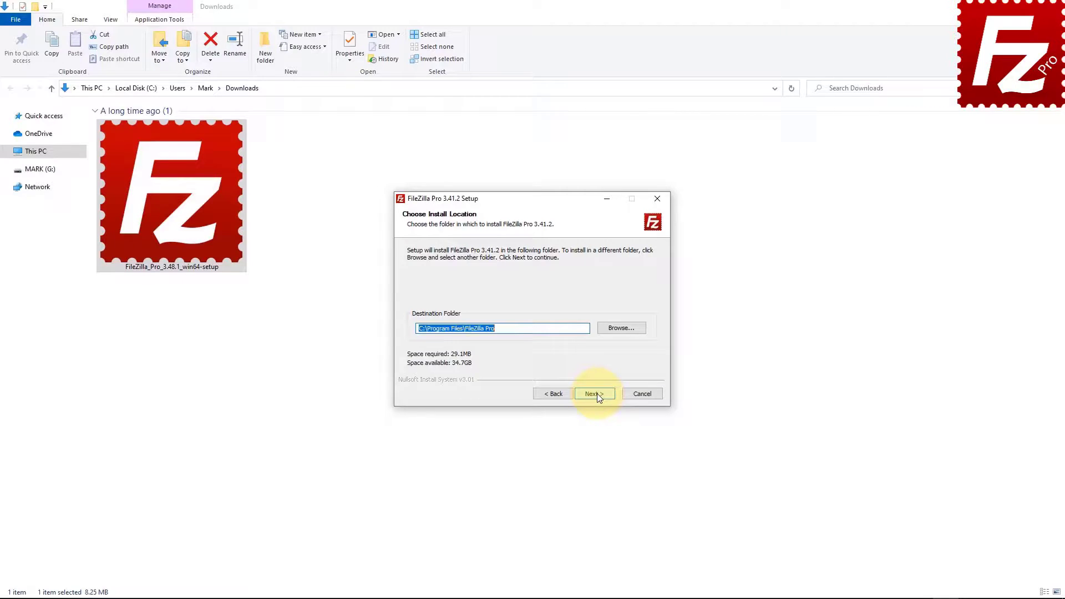
pyautogui.click(595, 394)
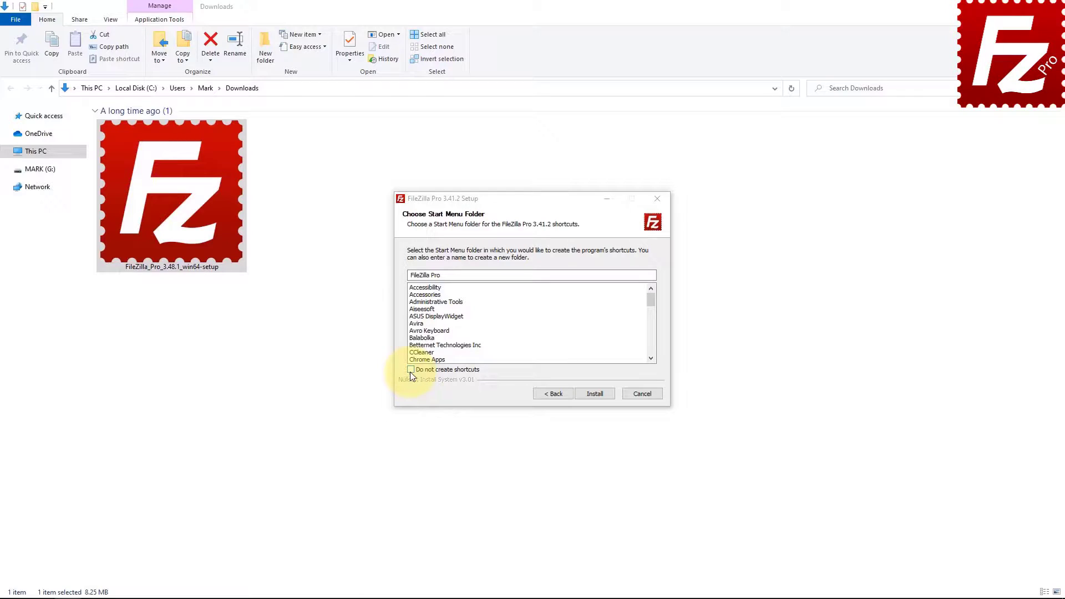
pyautogui.click(594, 394)
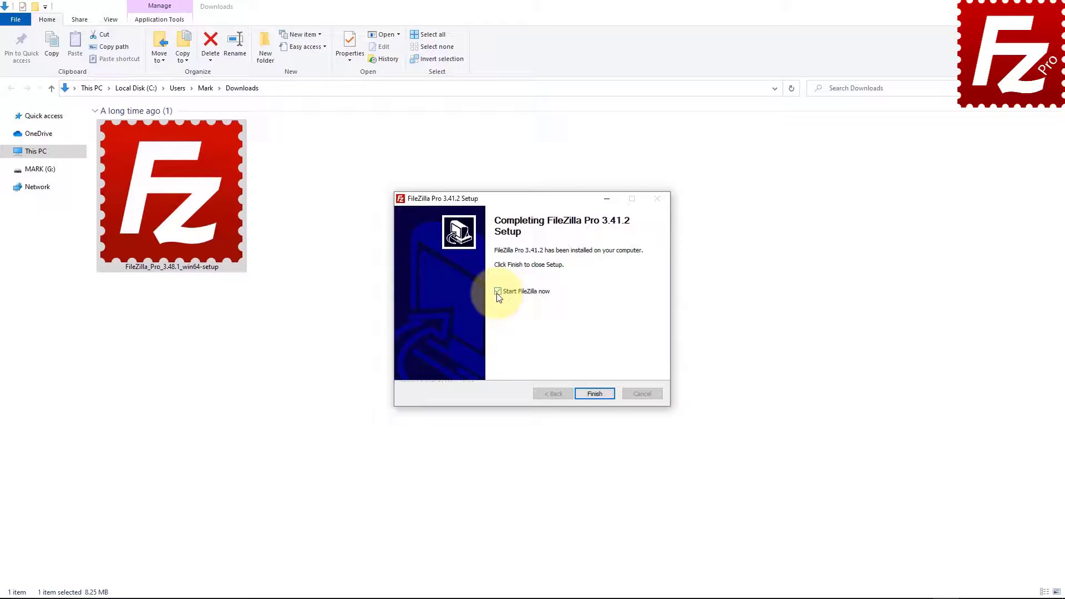
pyautogui.click(593, 394)
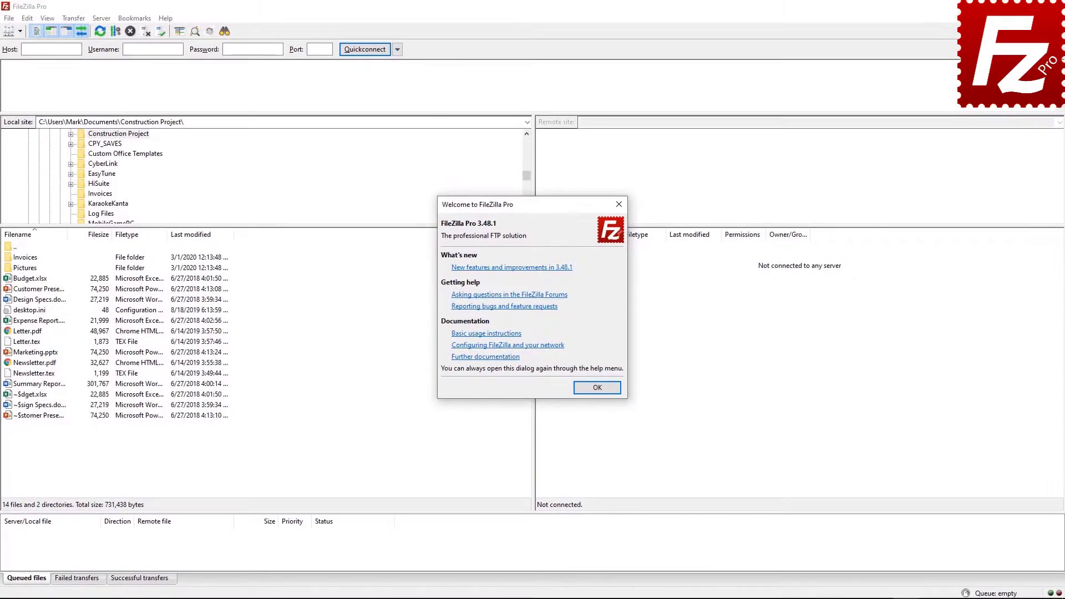
# Dismiss the Welcome dialog, then bring it back via Help > Show welcome dialog.
pyautogui.click(597, 389)
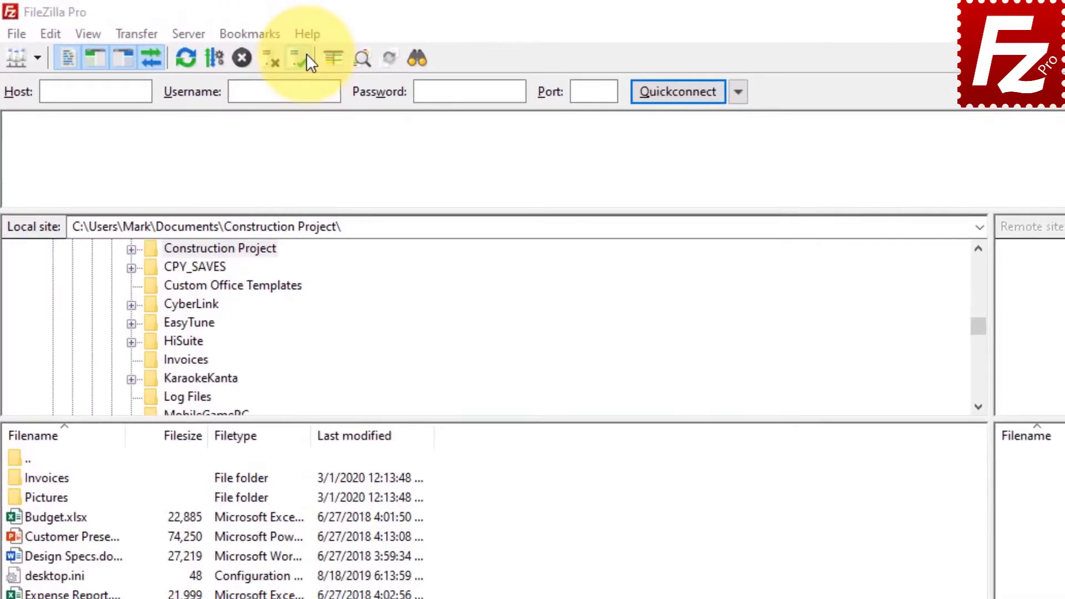
pyautogui.click(322, 38)
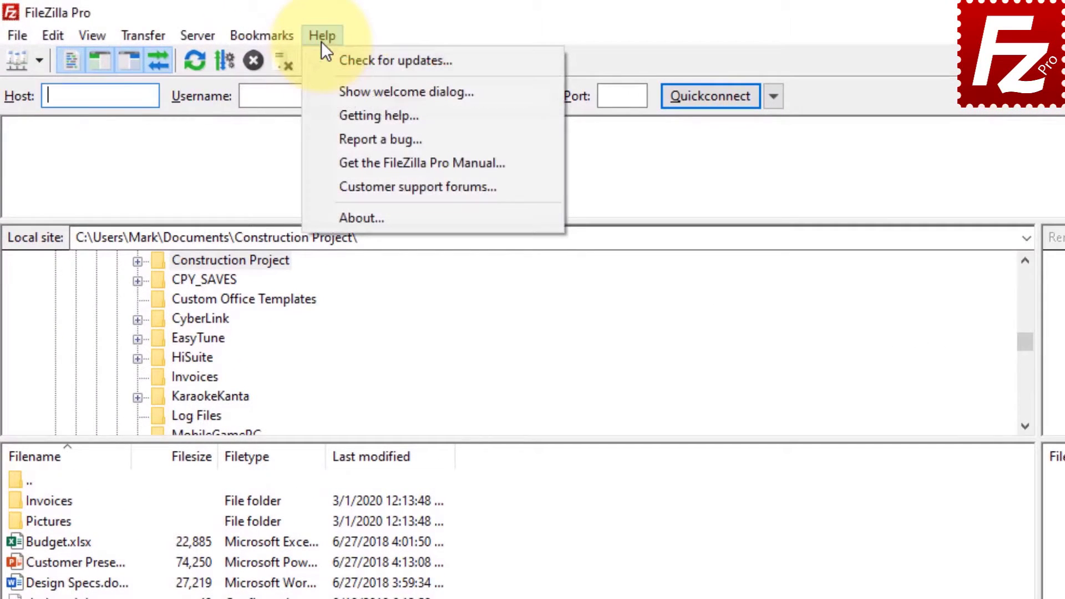
pyautogui.click(323, 88)
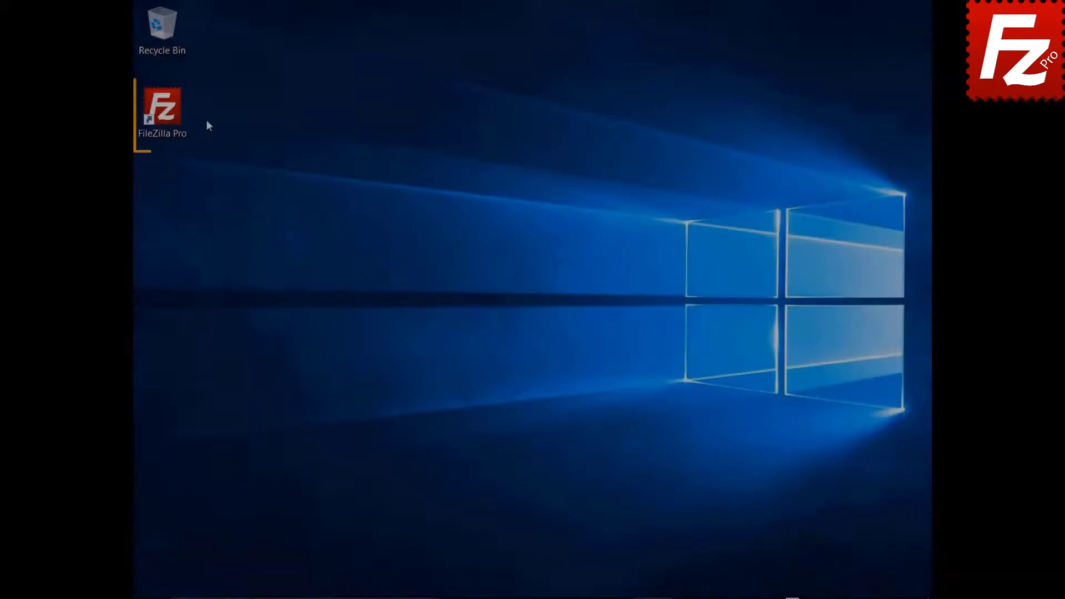
# Start FileZilla Pro from its desktop icon and run Help > Check for updates.
pyautogui.click(169, 115)
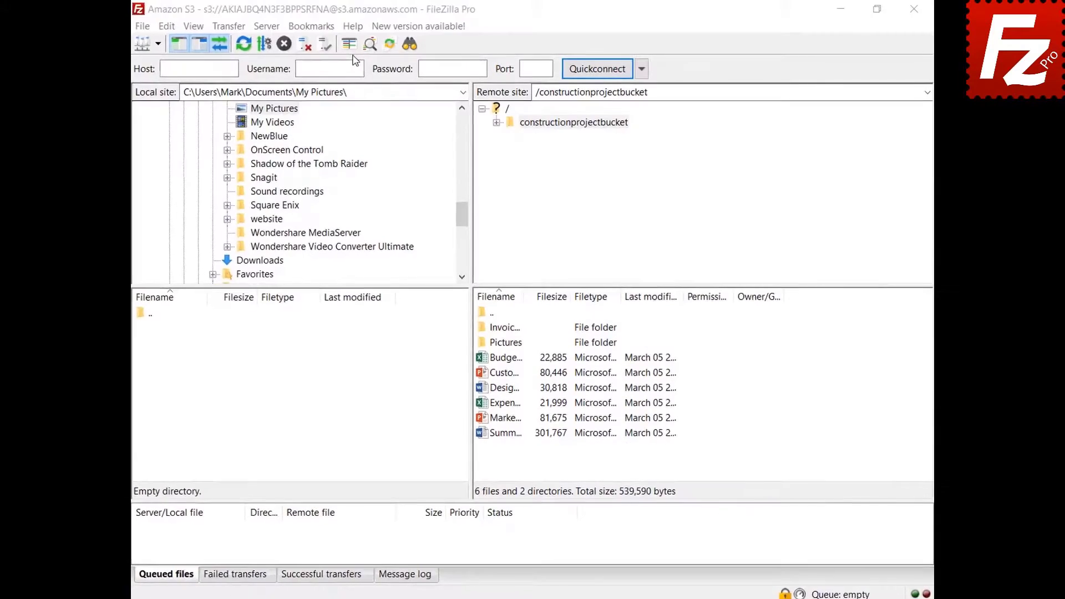
pyautogui.click(352, 27)
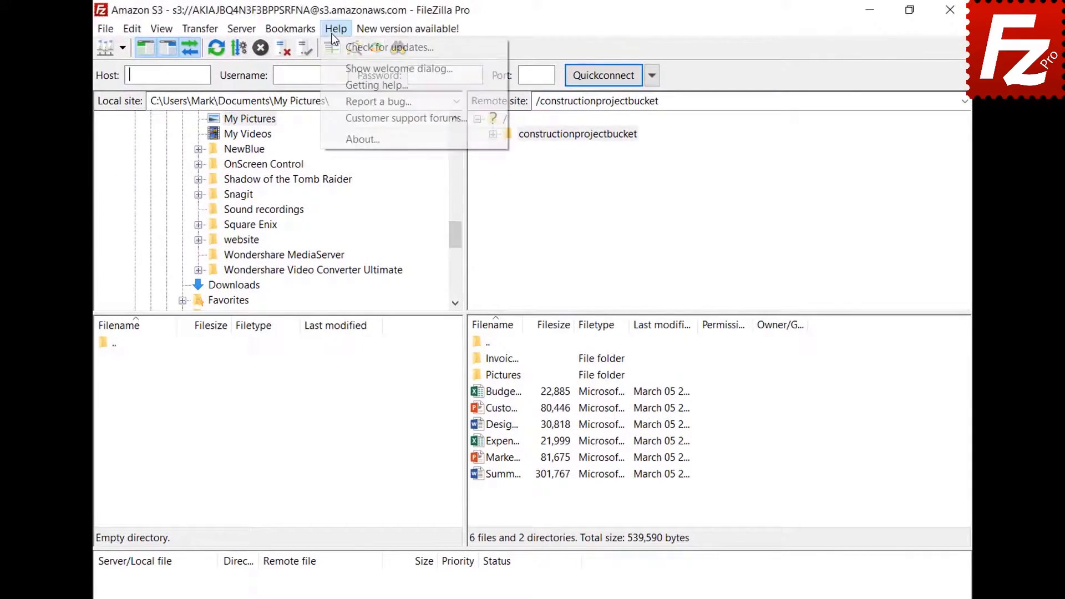
pyautogui.click(335, 47)
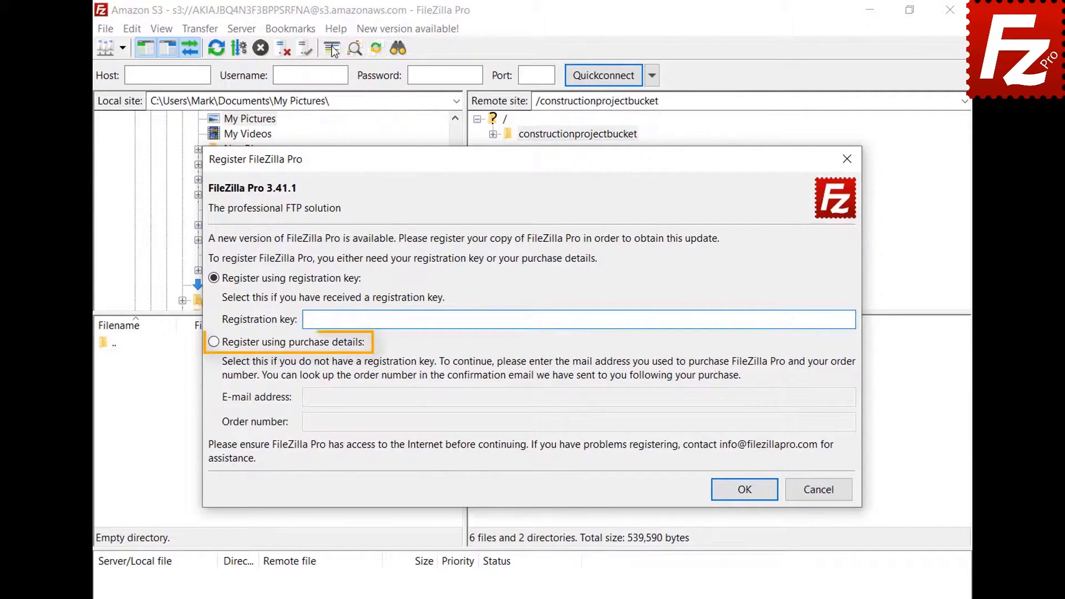
# Register with the purchase e-mail and order number, then dismiss the wrong-clock failure message.
pyautogui.click(214, 346)
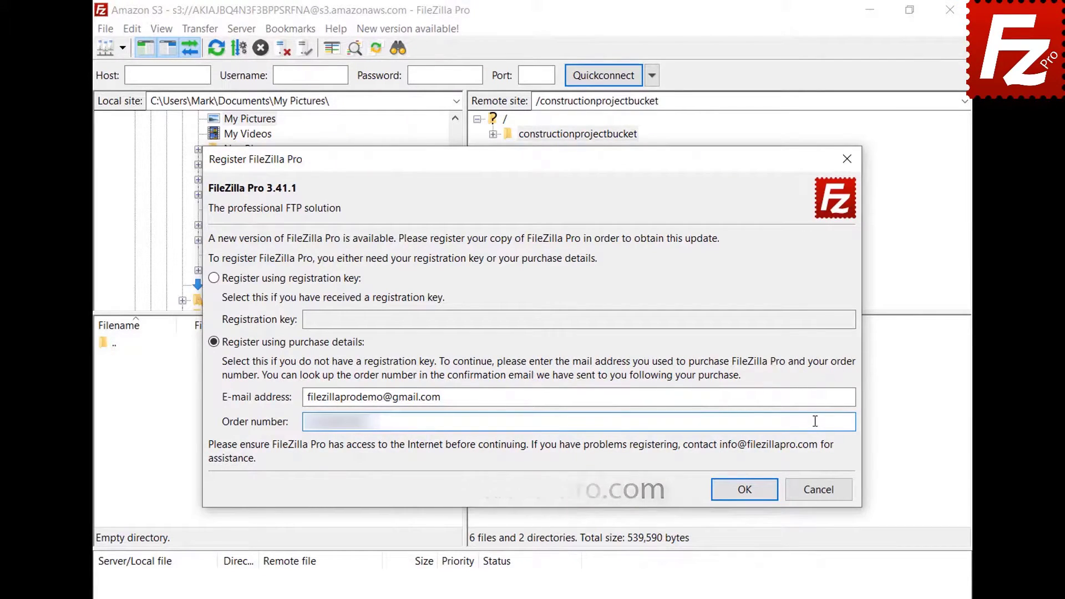
pyautogui.click(752, 492)
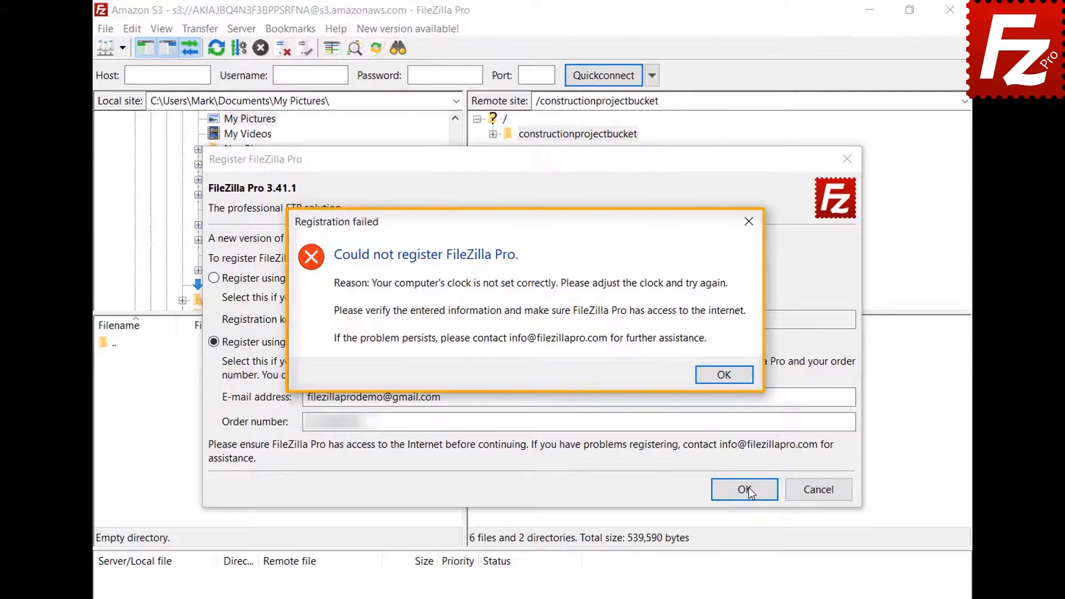
pyautogui.click(724, 375)
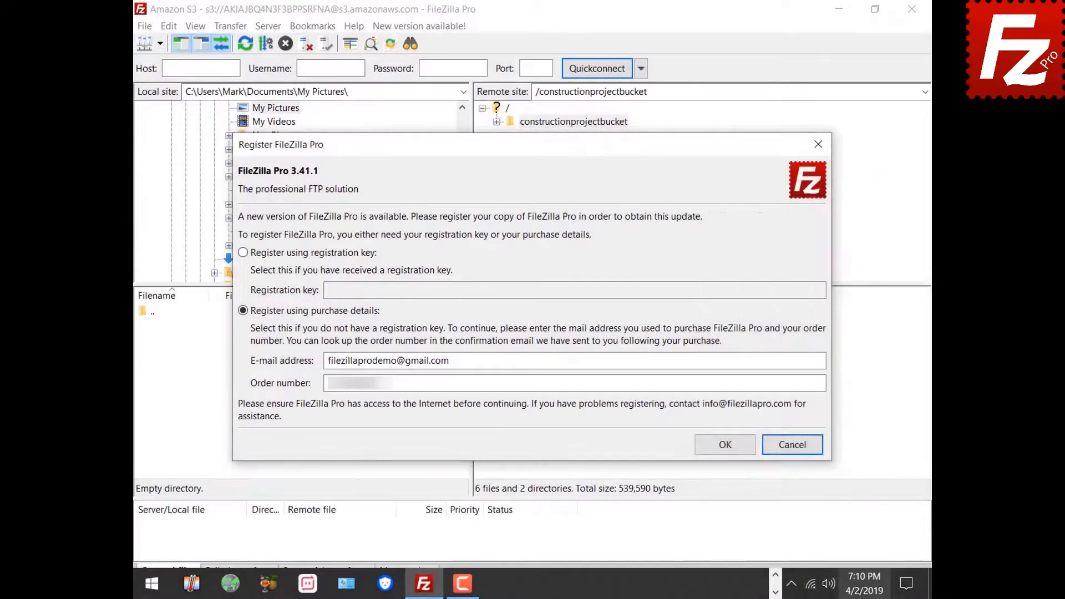
# Turn on 'Set time automatically' in Date & time settings, then resubmit the FileZilla Pro registration.
pyautogui.rightClick(862, 595)
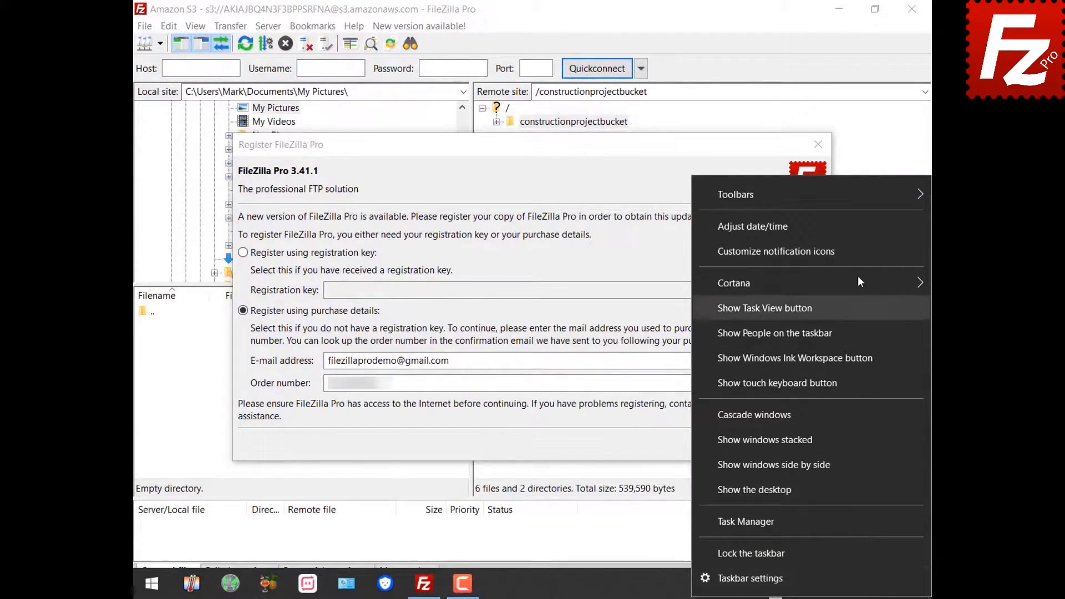
pyautogui.click(853, 231)
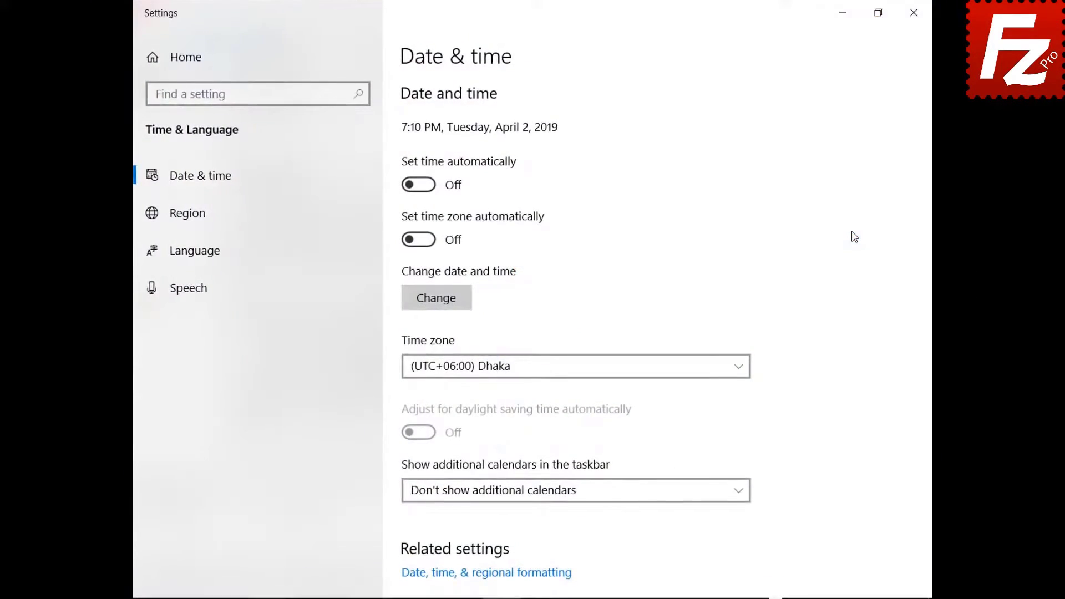
pyautogui.click(418, 185)
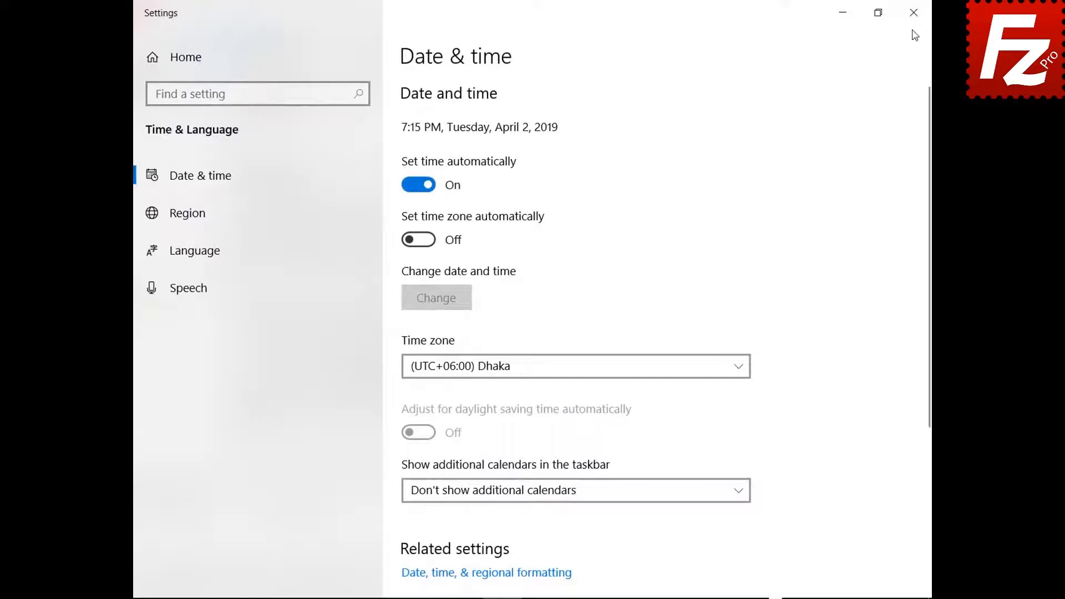
pyautogui.click(913, 12)
pyautogui.click(730, 450)
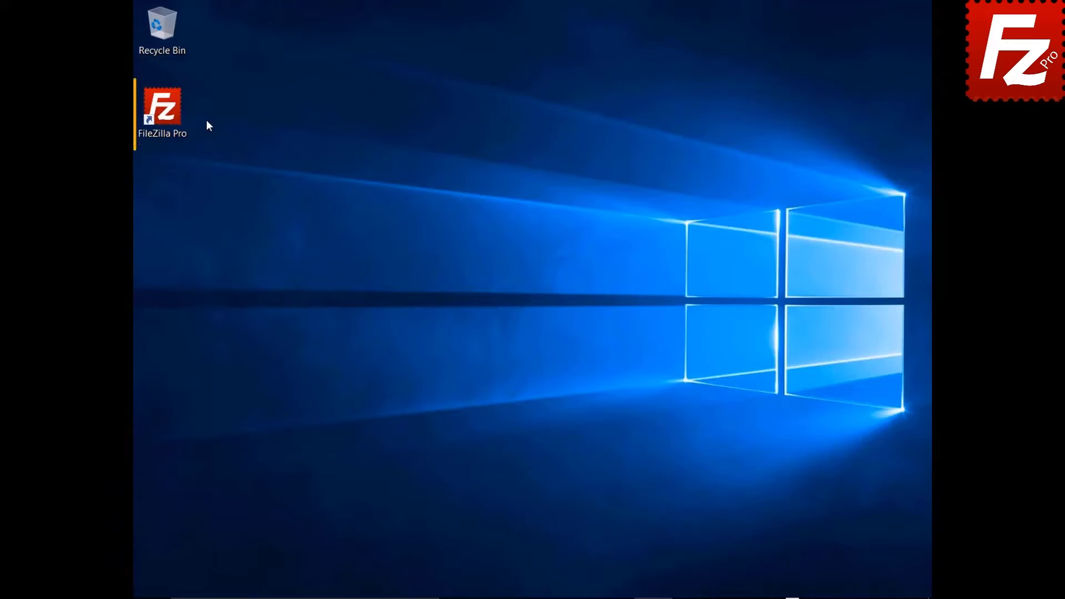
# Reopen the Register dialog, switch to offline registration, generate the request and copy it.
pyautogui.doubleClick(170, 115)
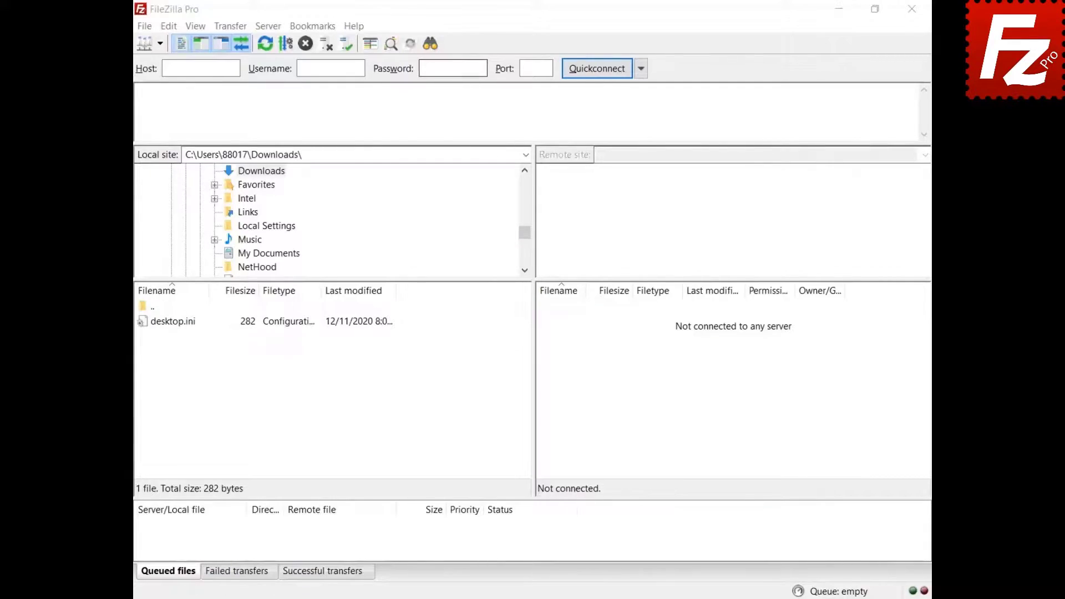
pyautogui.click(353, 27)
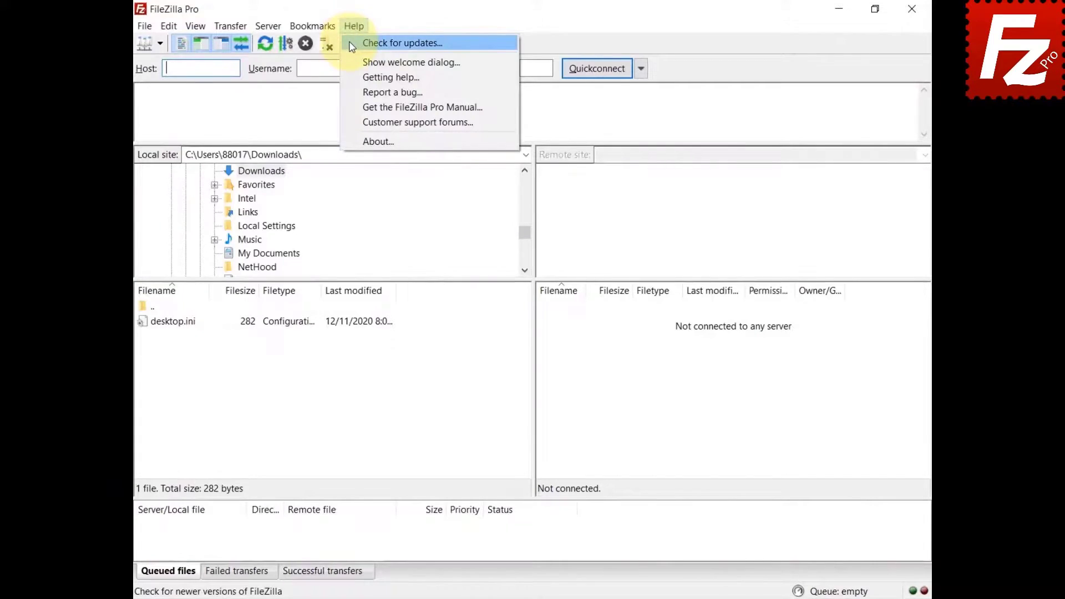
pyautogui.click(357, 42)
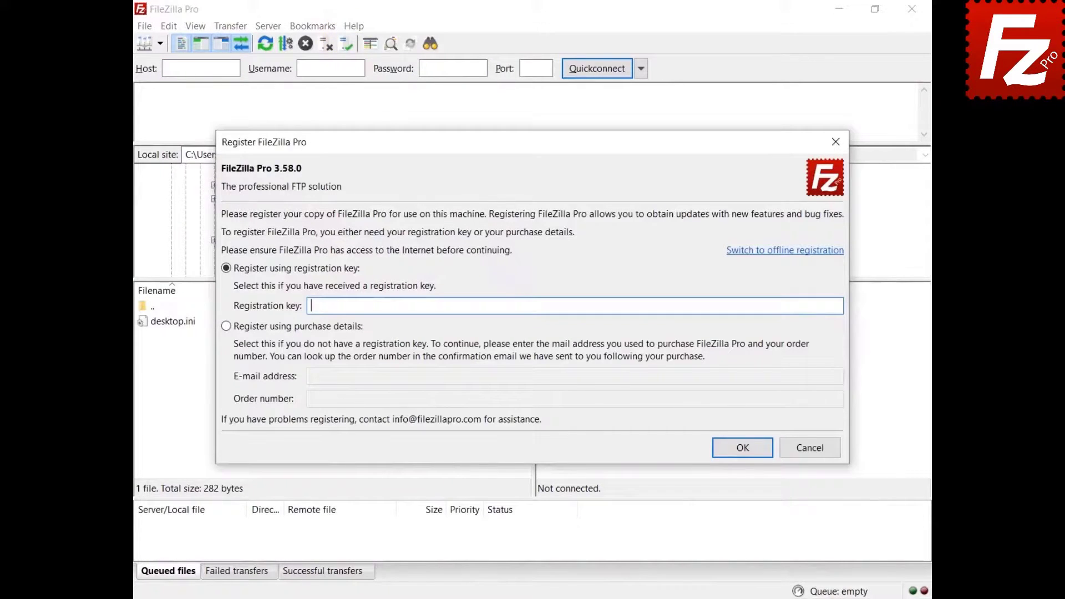
pyautogui.click(776, 251)
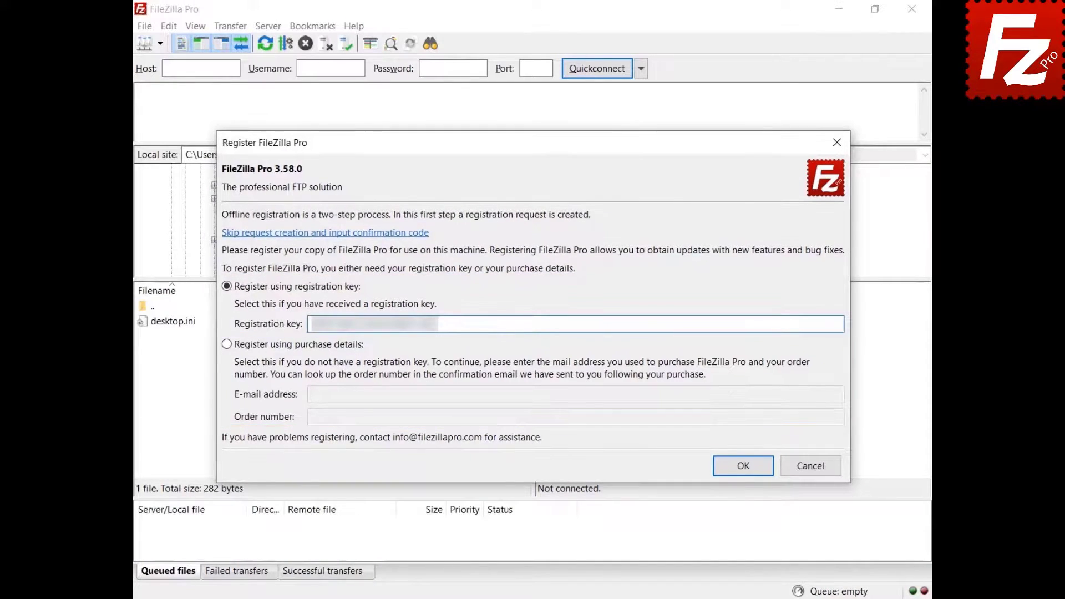
pyautogui.click(741, 466)
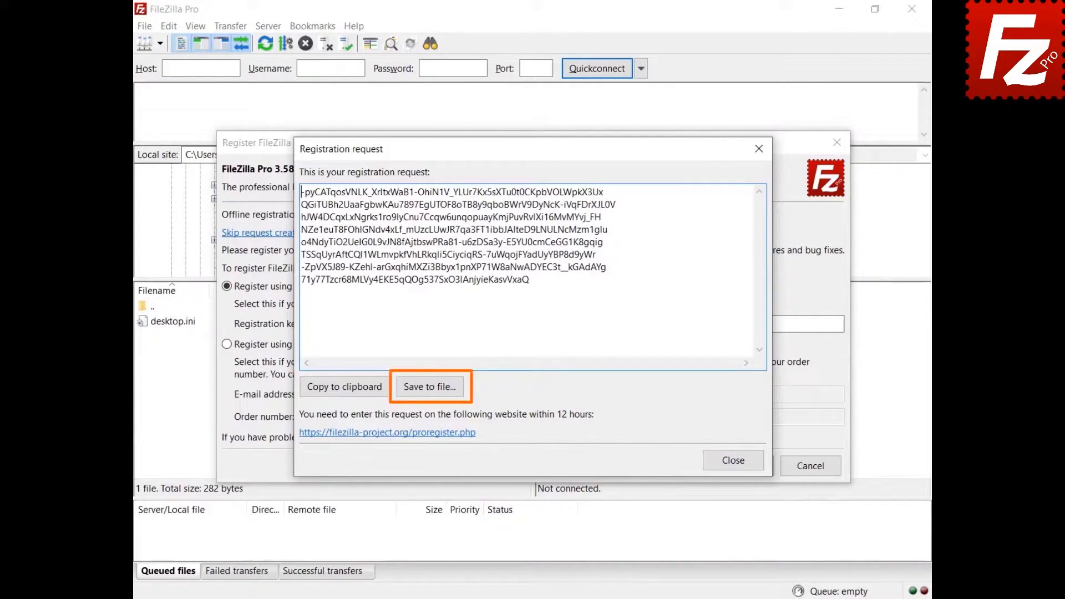
pyautogui.click(342, 391)
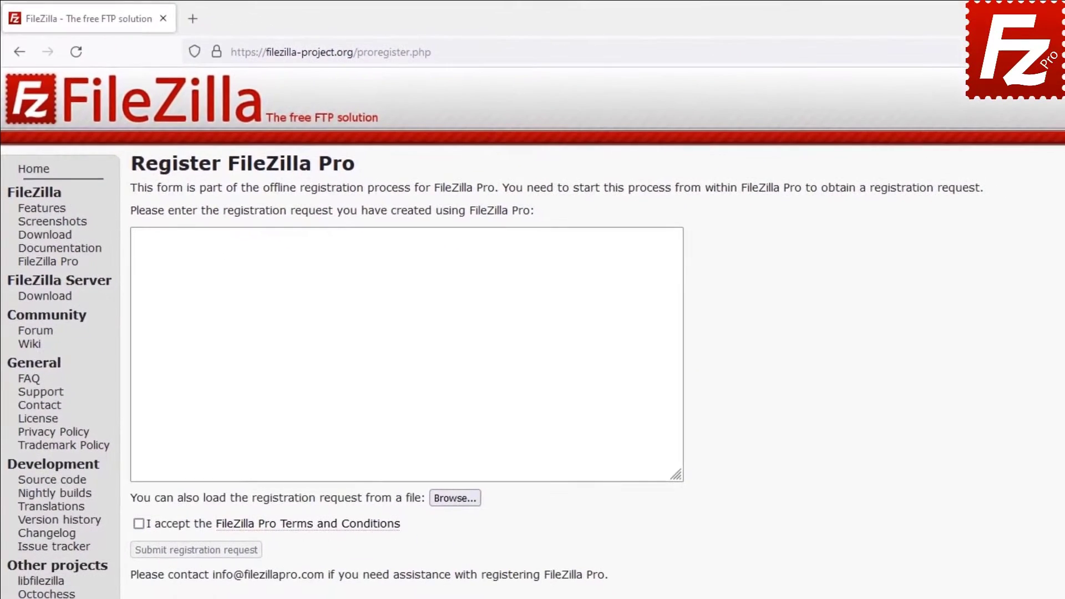
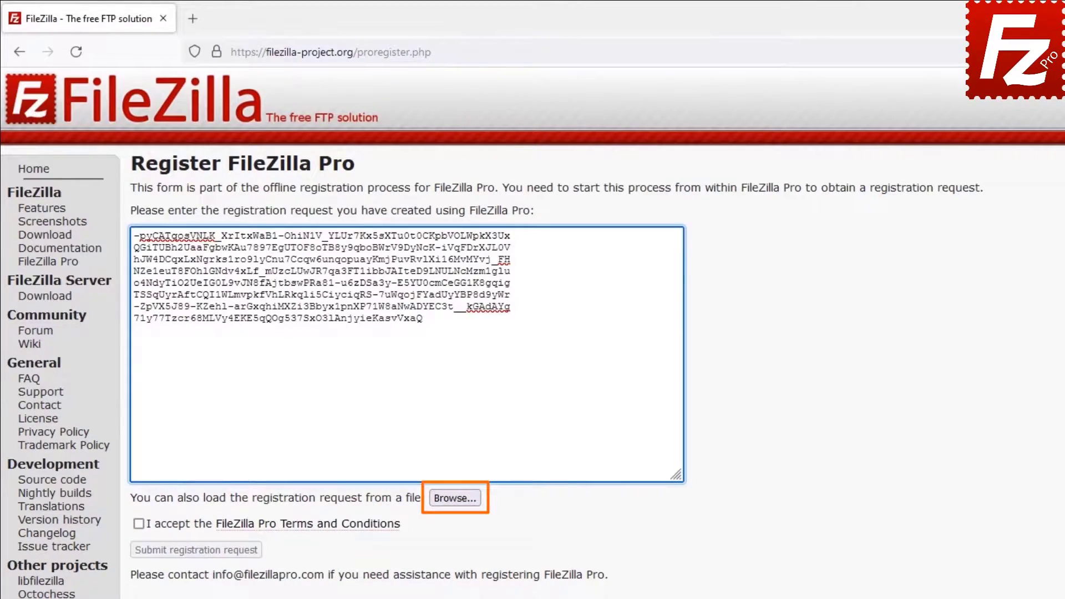
# Paste the request, accept the Terms and Conditions, submit, and copy the returned confirmation code.
pyautogui.click(138, 525)
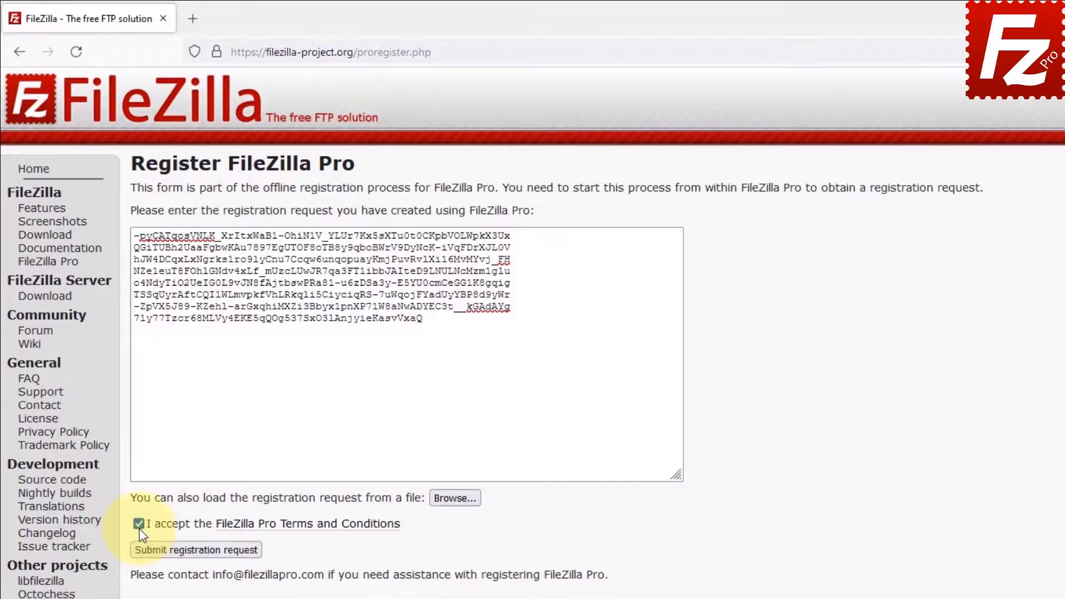
pyautogui.click(189, 555)
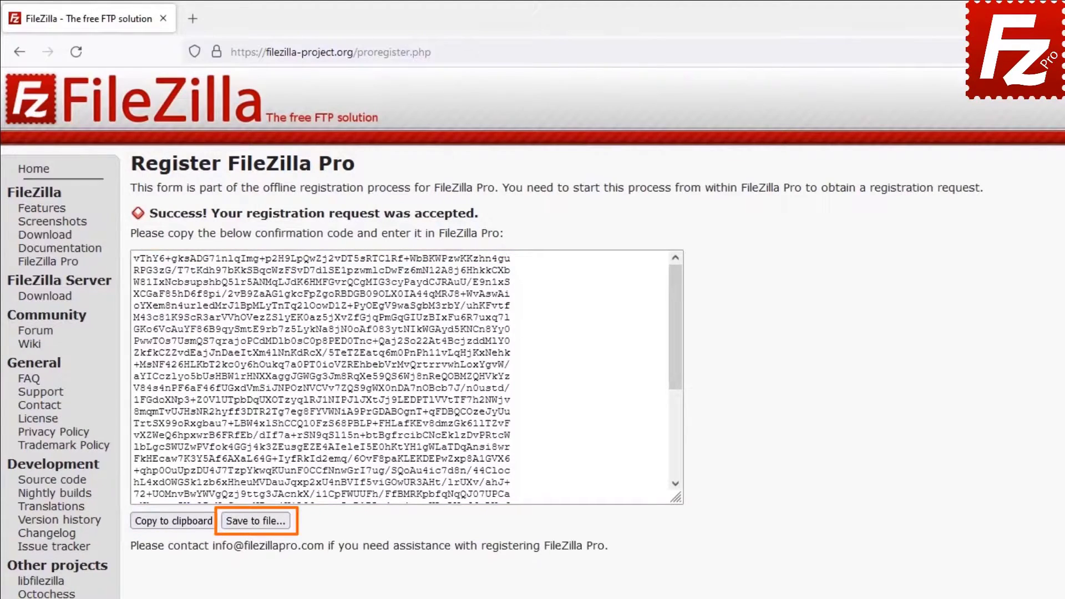
pyautogui.click(170, 524)
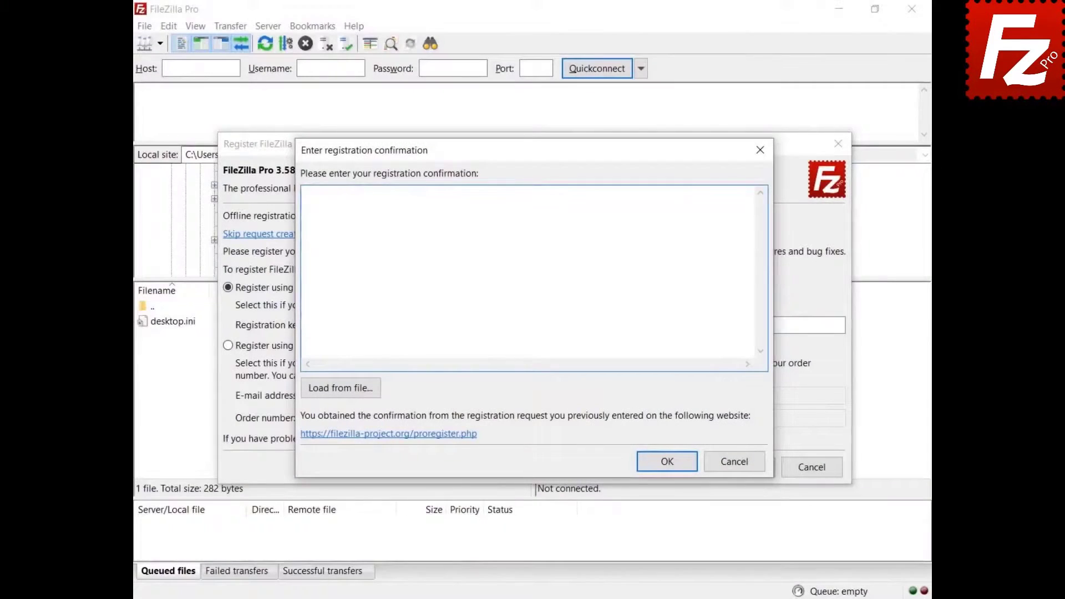
# Paste the confirmation code into the Enter registration confirmation box and confirm it.
pyautogui.hotkey('ctrl', 'v')
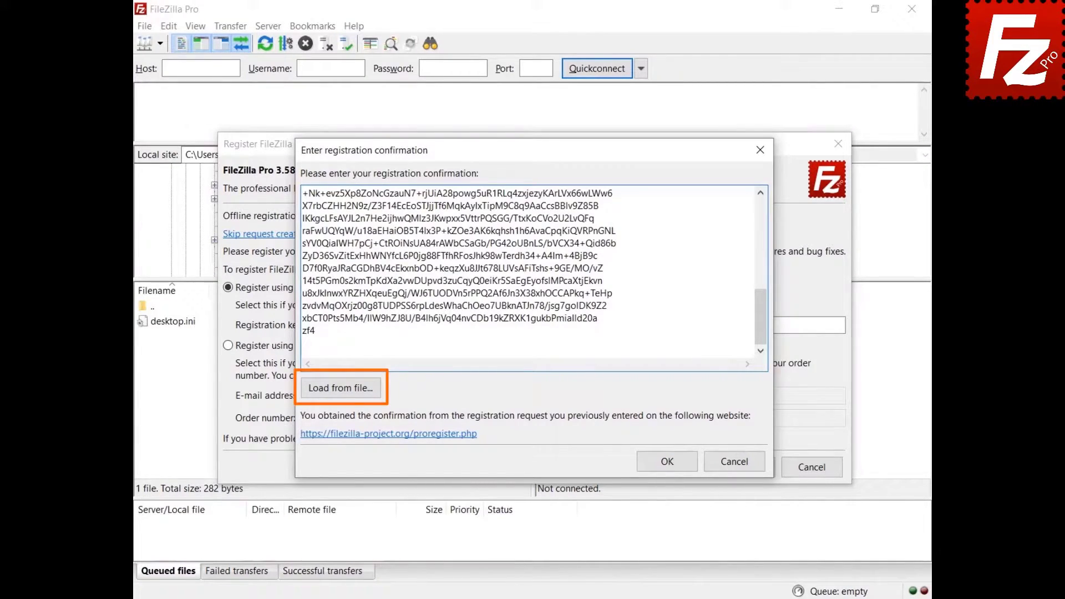
pyautogui.click(668, 464)
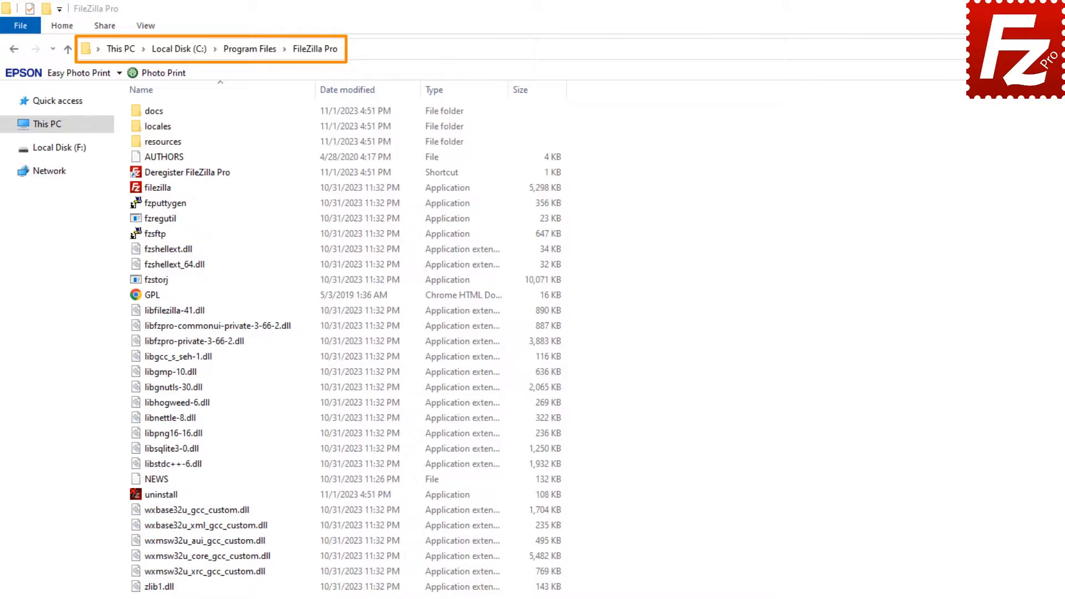
# Run Deregister FileZilla Pro with the pasted registration key, retrying after the running-instance error.
pyautogui.doubleClick(139, 172)
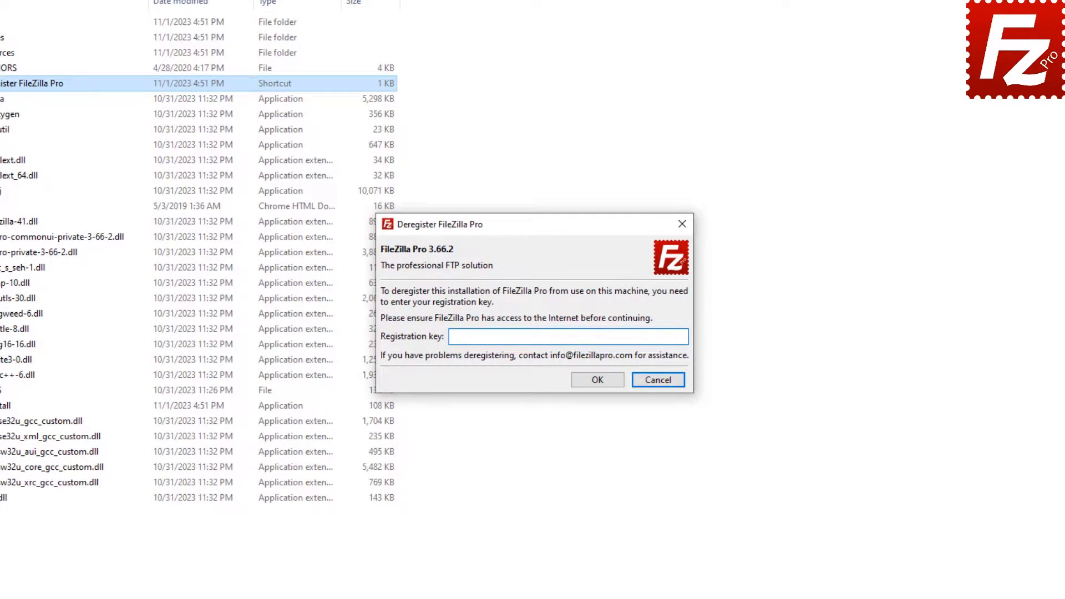
pyautogui.hotkey('ctrl', 'v')
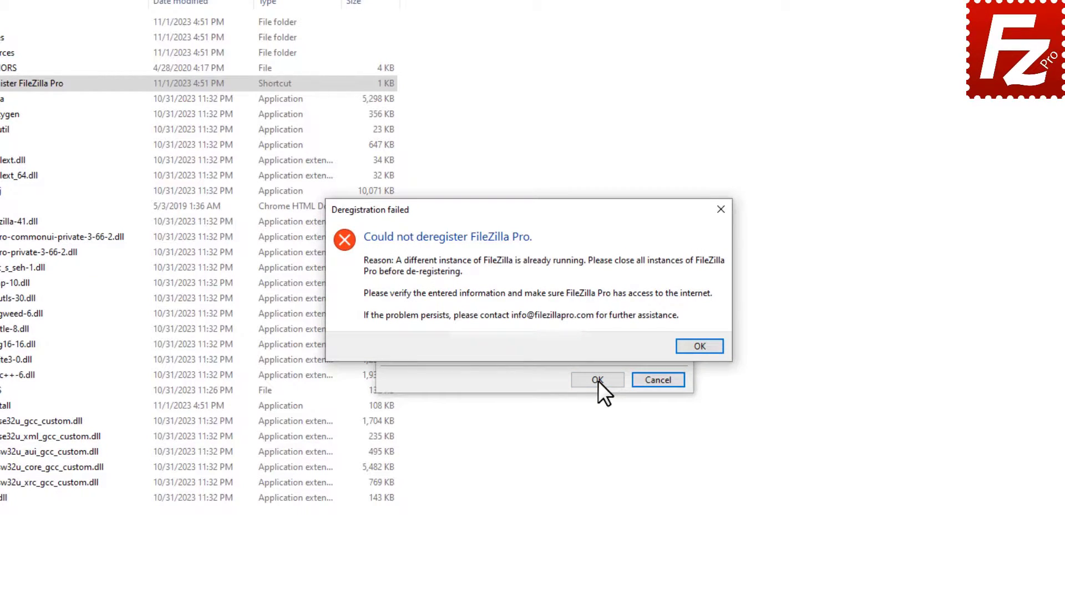
pyautogui.click(699, 346)
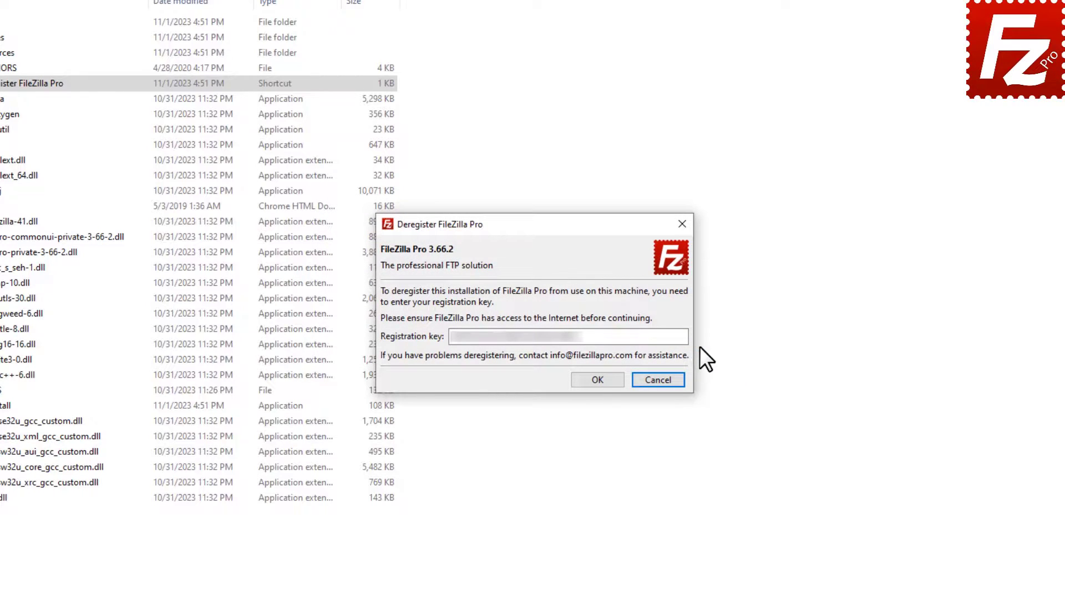
pyautogui.click(598, 379)
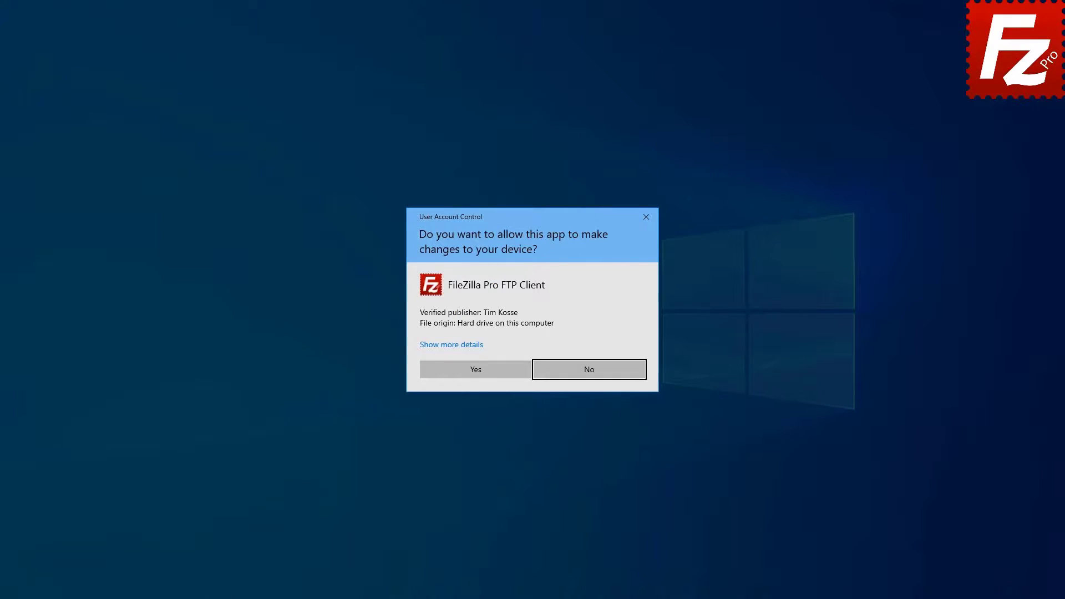
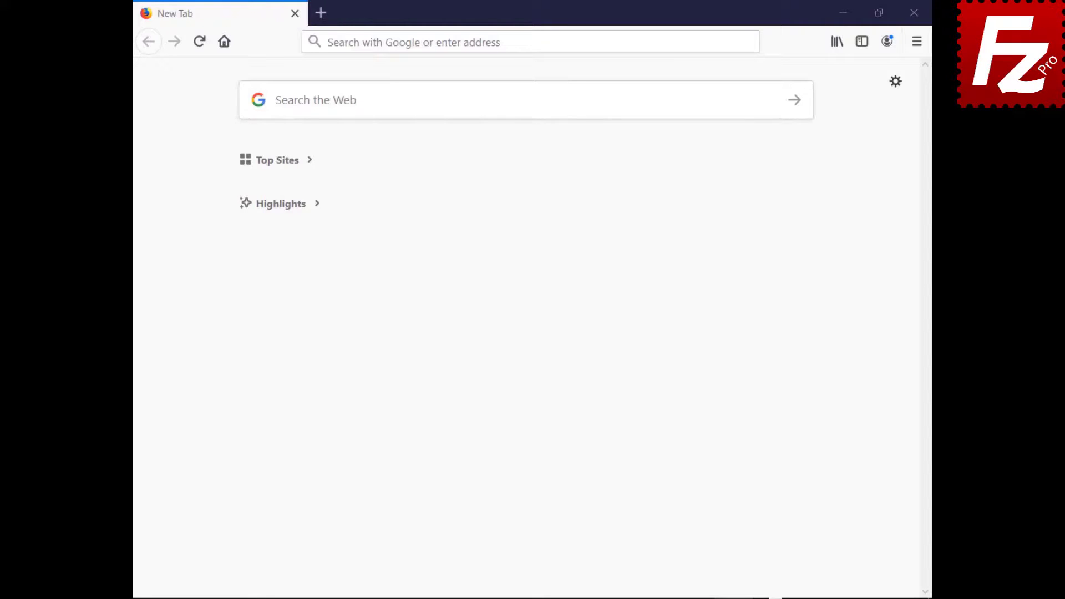
# Load the HostGator cPanel login page and sign in with the pasted username and password.
pyautogui.write('https://br622.hostgator.com.br:2083/')
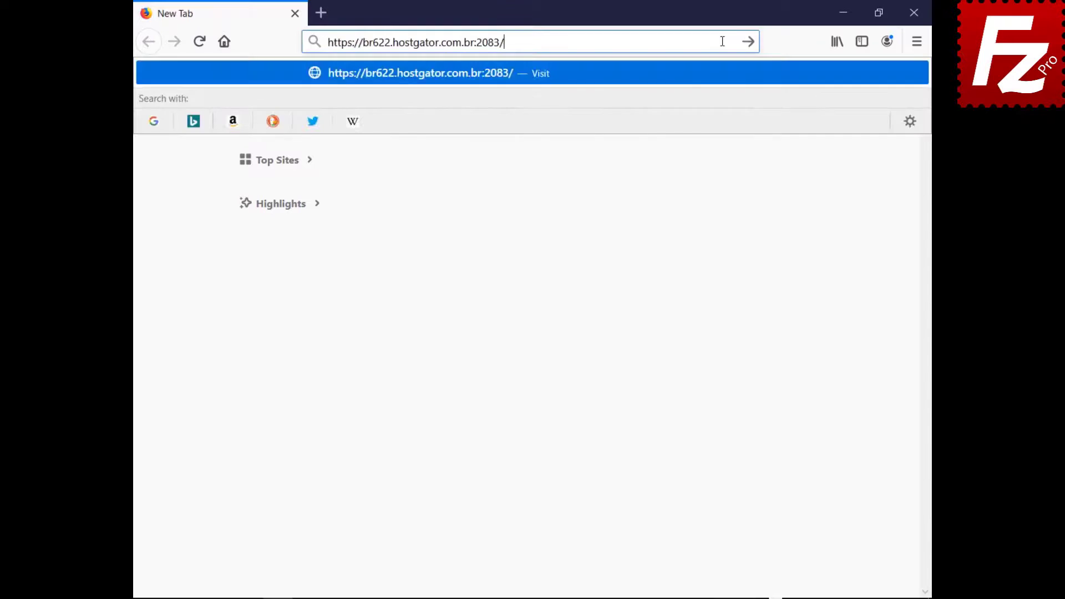
pyautogui.press('Return')
pyautogui.write('ondazult')
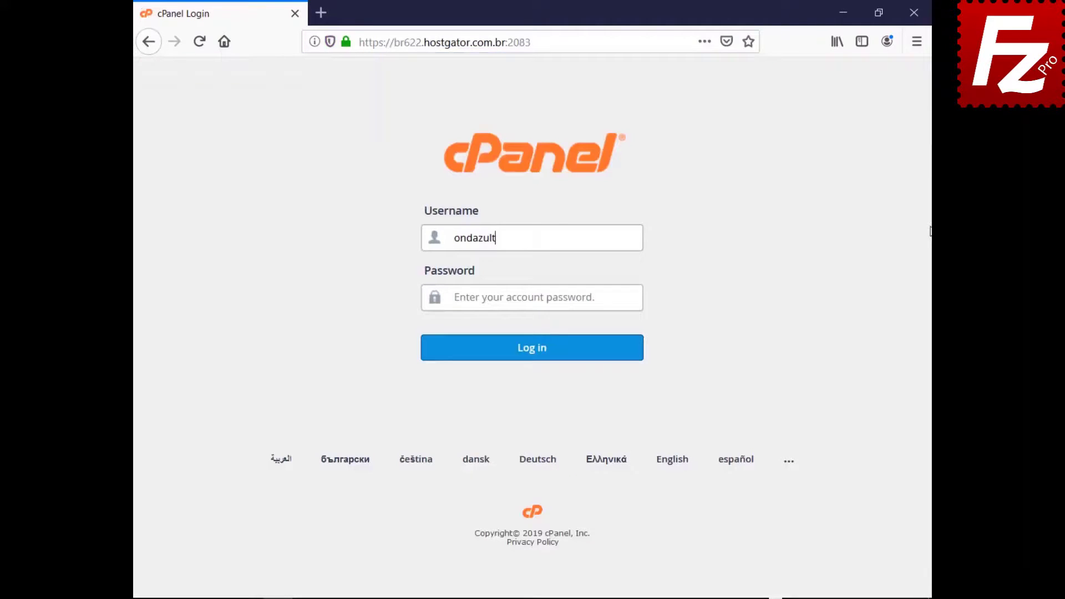
pyautogui.press('Tab')
pyautogui.hotkey('ctrl', 'v')
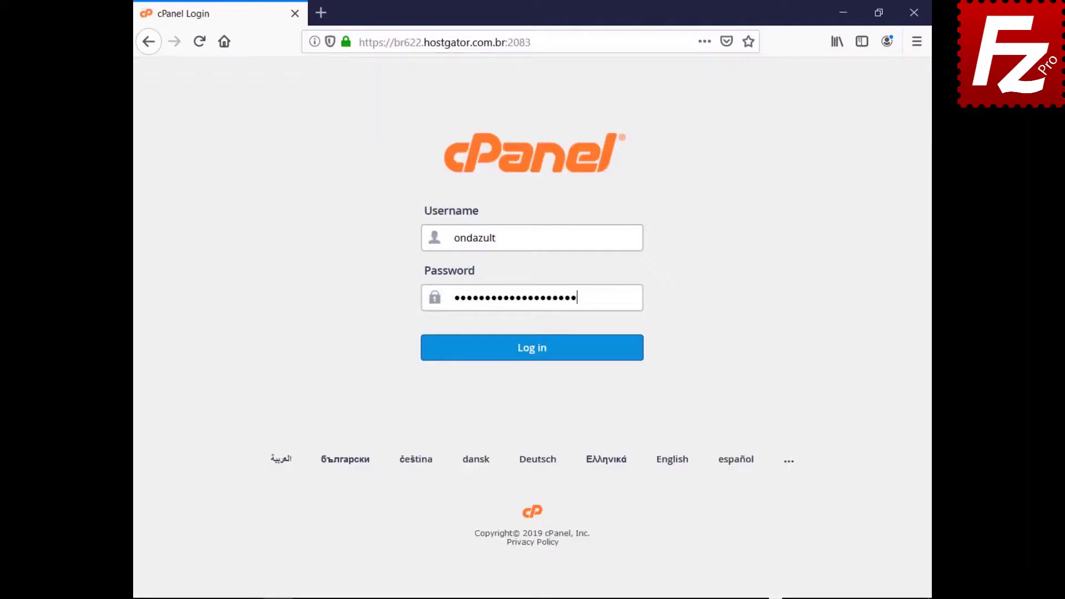
pyautogui.click(530, 363)
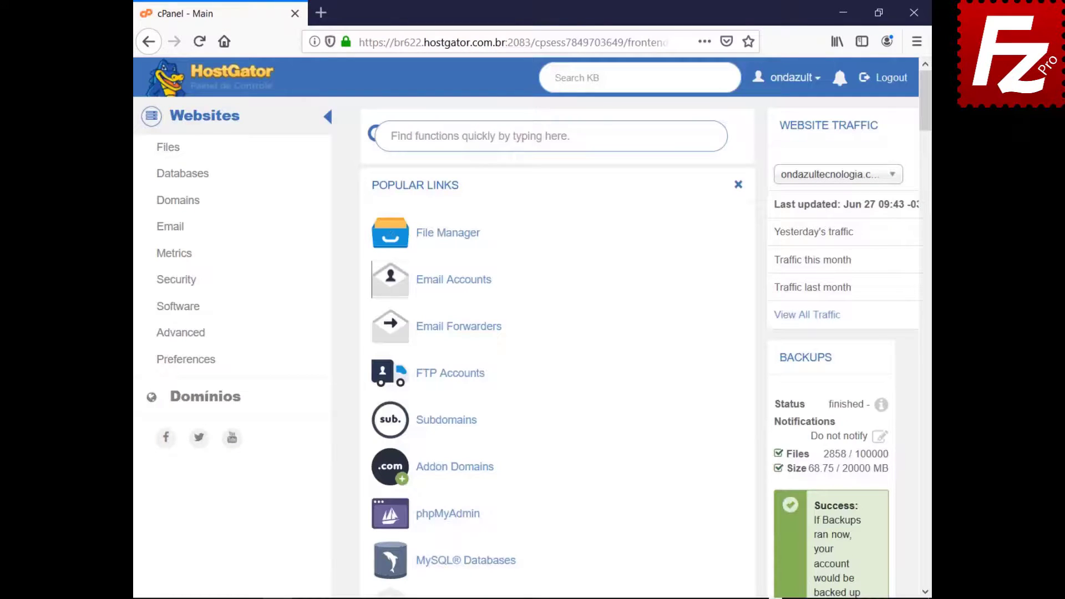
# Create a new FTP account with its password, rooted at public_html/wordpress with unlimited quota.
pyautogui.click(449, 375)
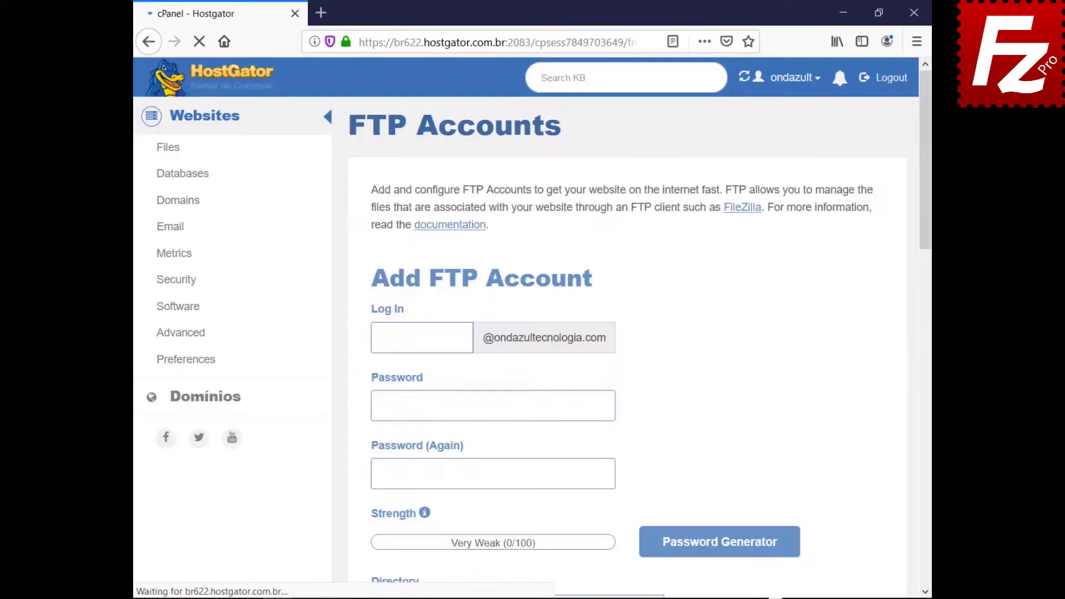
pyautogui.write('wordpressftp')
pyautogui.press('Tab')
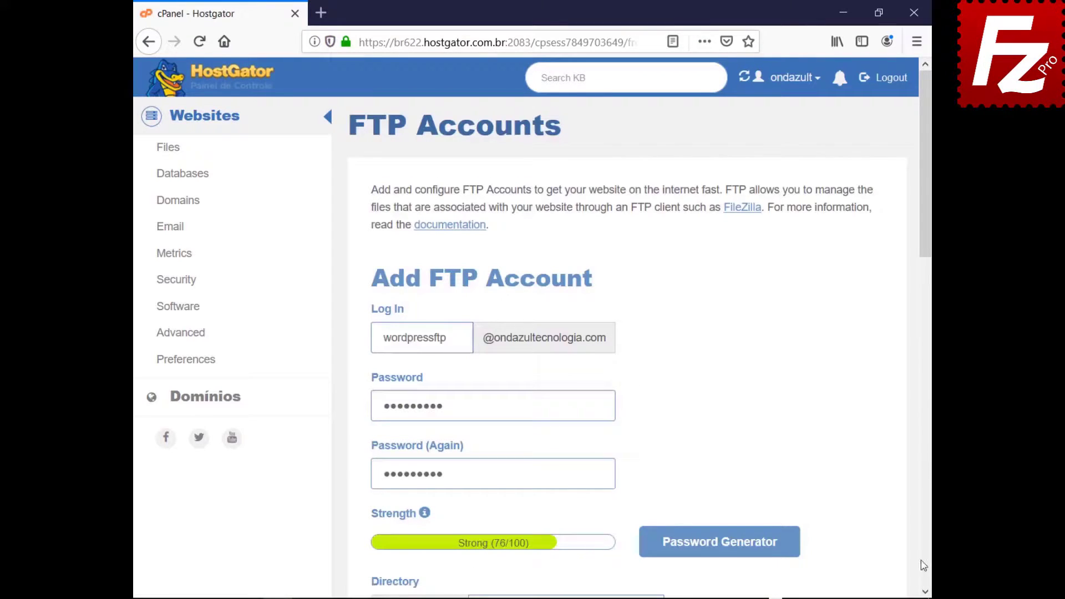
pyautogui.click(926, 593)
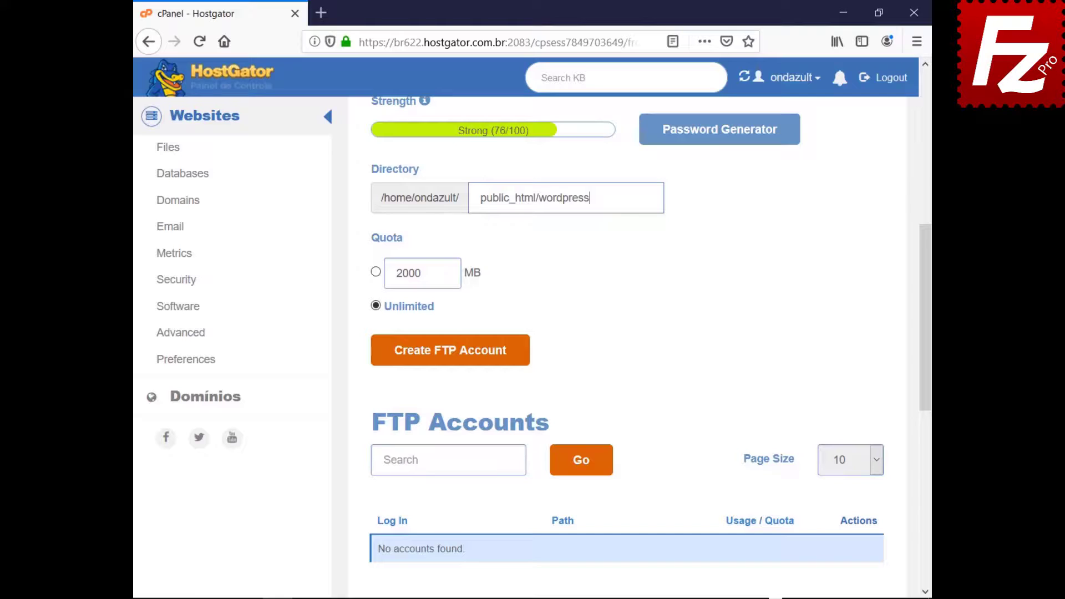
pyautogui.click(446, 356)
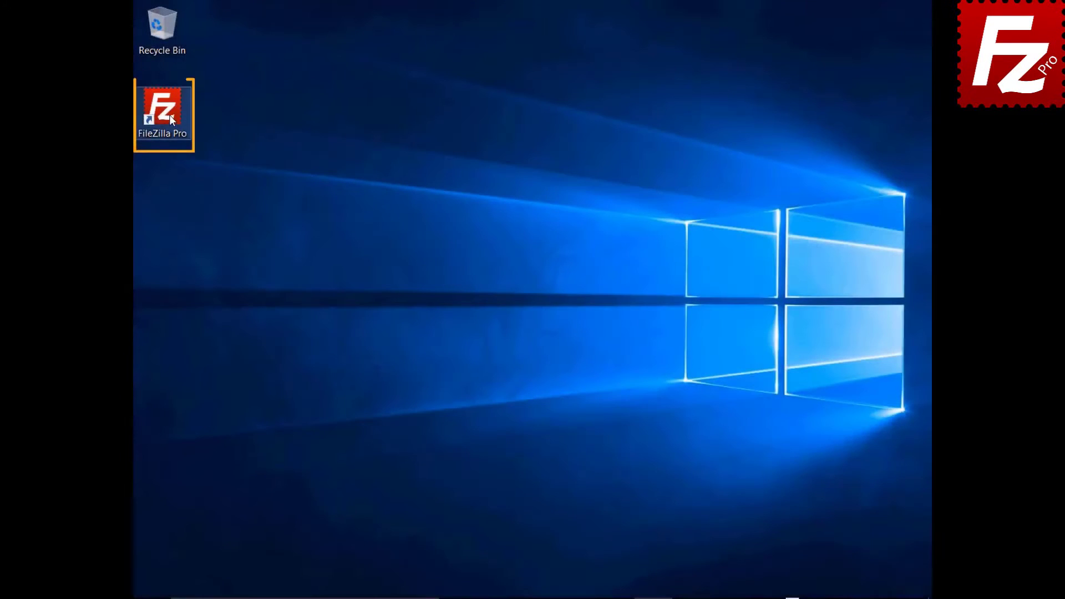
# Add a Site Manager entry 'Wordpress' with the pasted host, Normal logon, user and password.
pyautogui.doubleClick(169, 115)
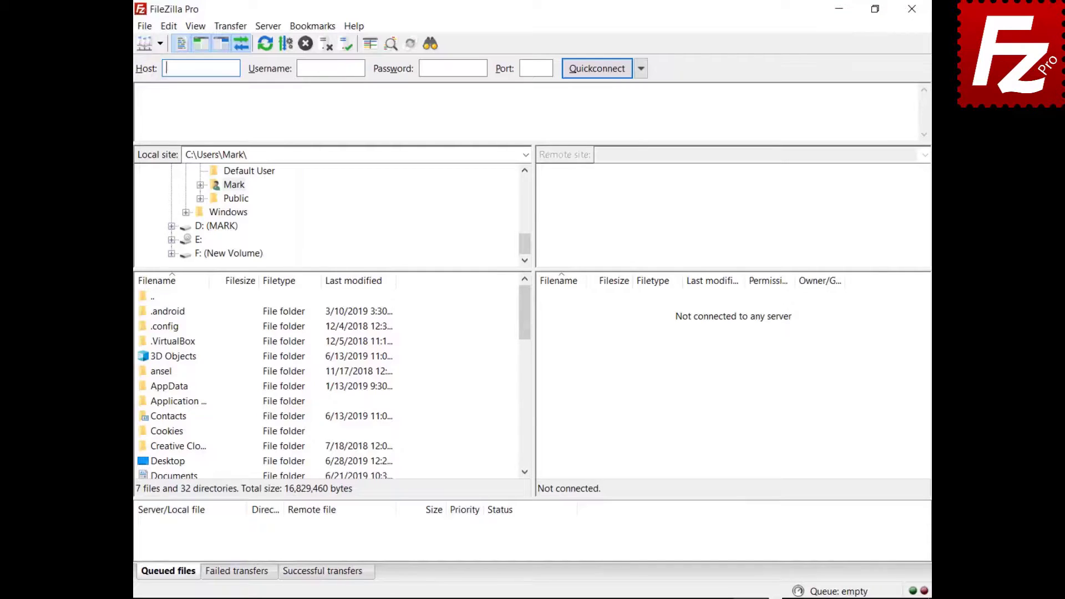
pyautogui.click(134, 26)
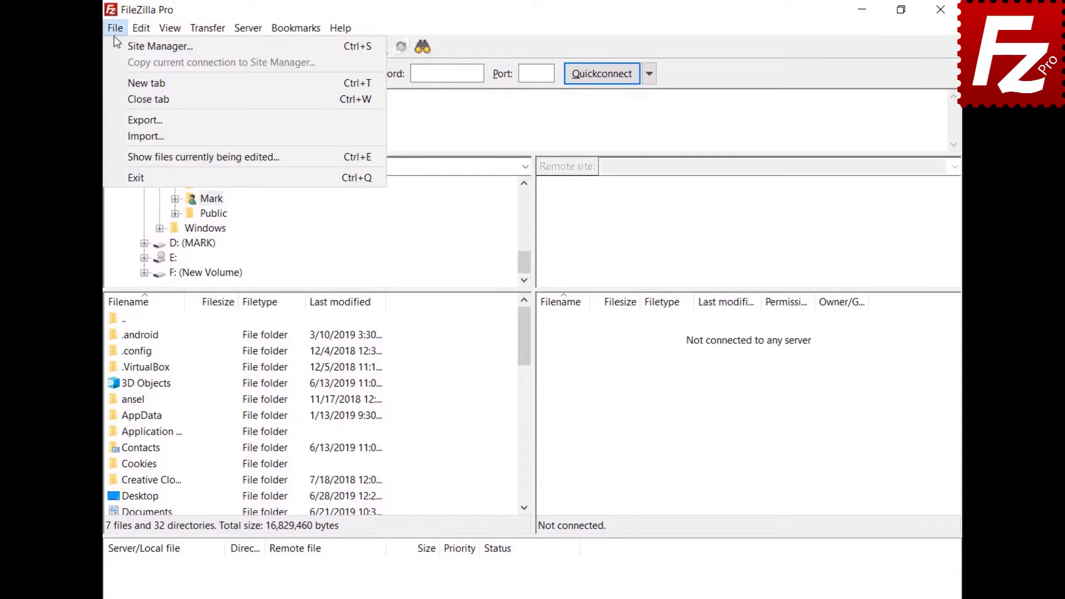
pyautogui.click(115, 42)
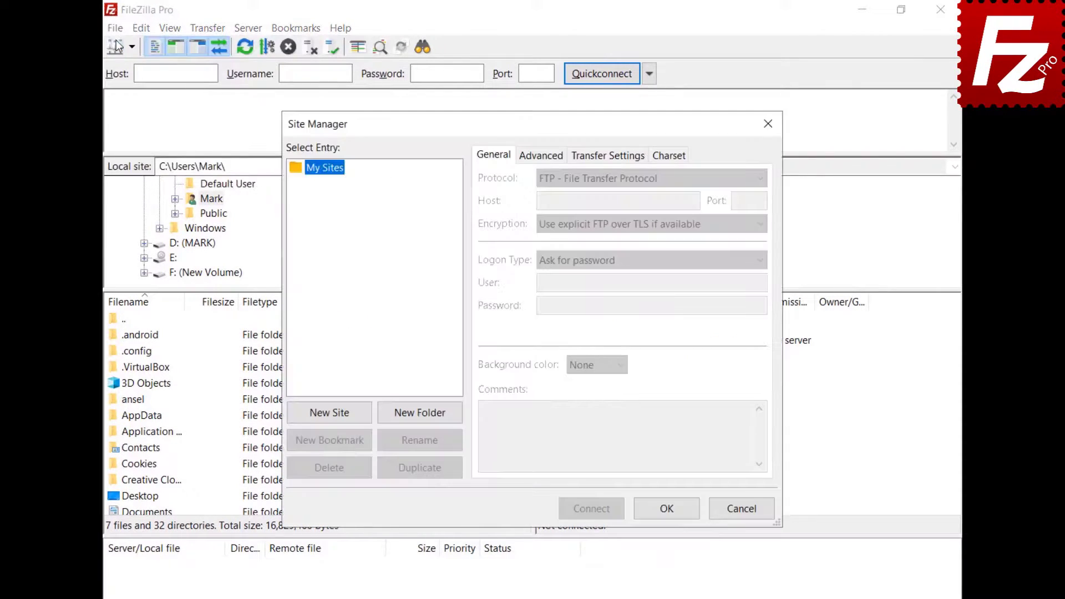
pyautogui.click(333, 417)
pyautogui.write('Wordpress')
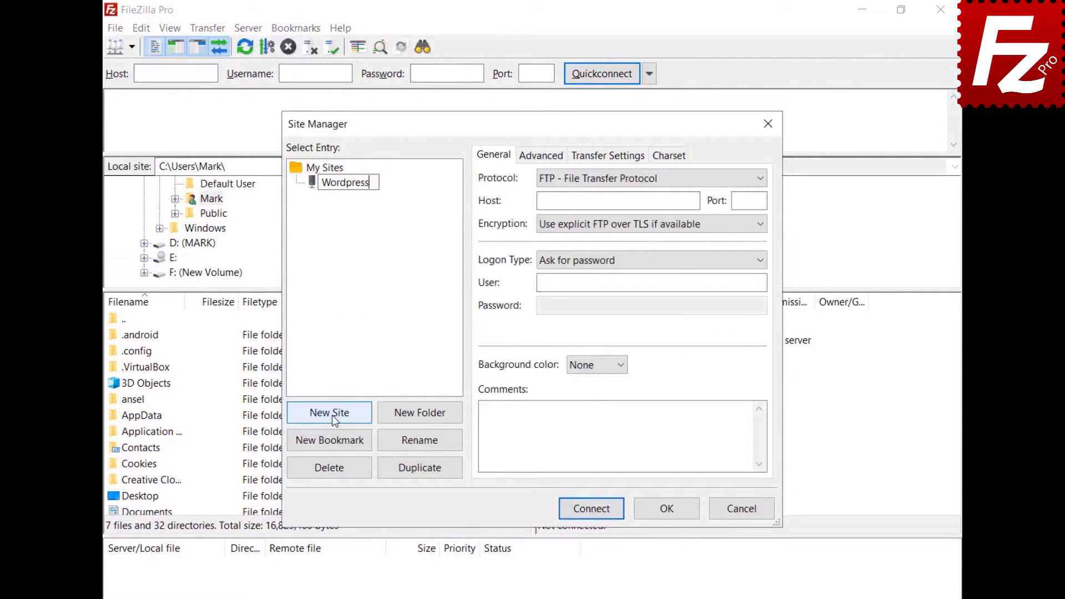
pyautogui.press('Return')
pyautogui.write('ftp.ondazultecnologia.com')
pyautogui.click(651, 283)
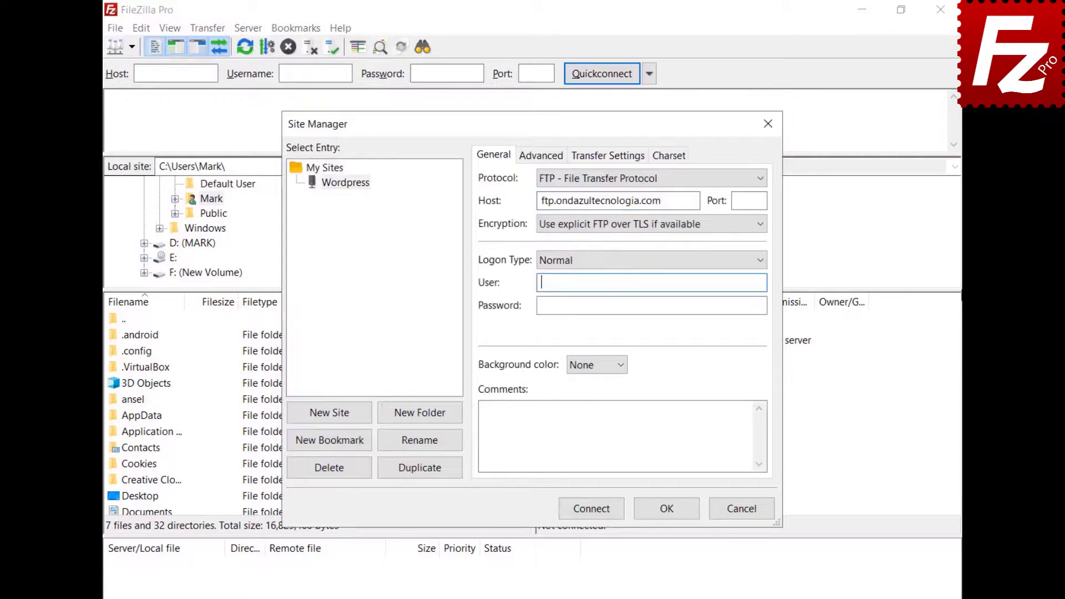
pyautogui.hotkey('ctrl', 'v')
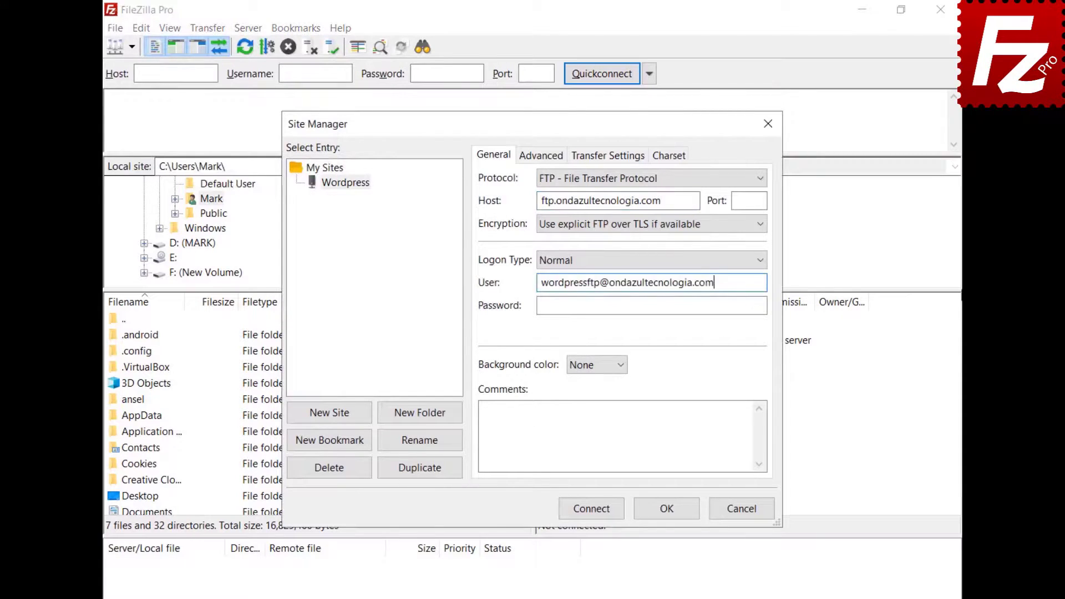
pyautogui.click(651, 305)
pyautogui.hotkey('ctrl', 'v')
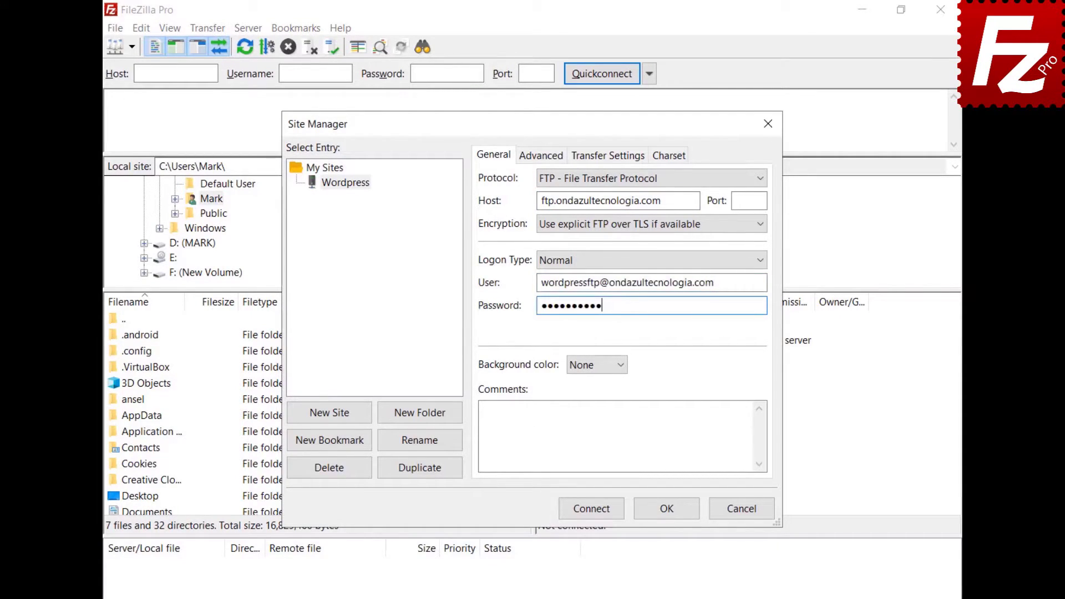
# Connect to the Wordpress site and always trust its TLS certificate.
pyautogui.click(590, 512)
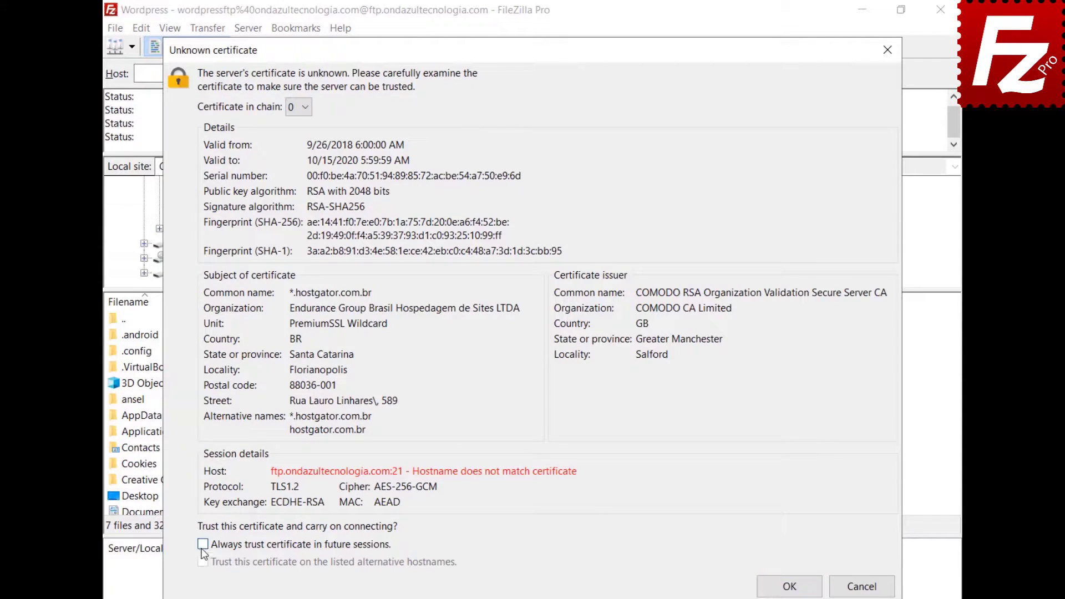
pyautogui.click(203, 544)
pyautogui.click(790, 587)
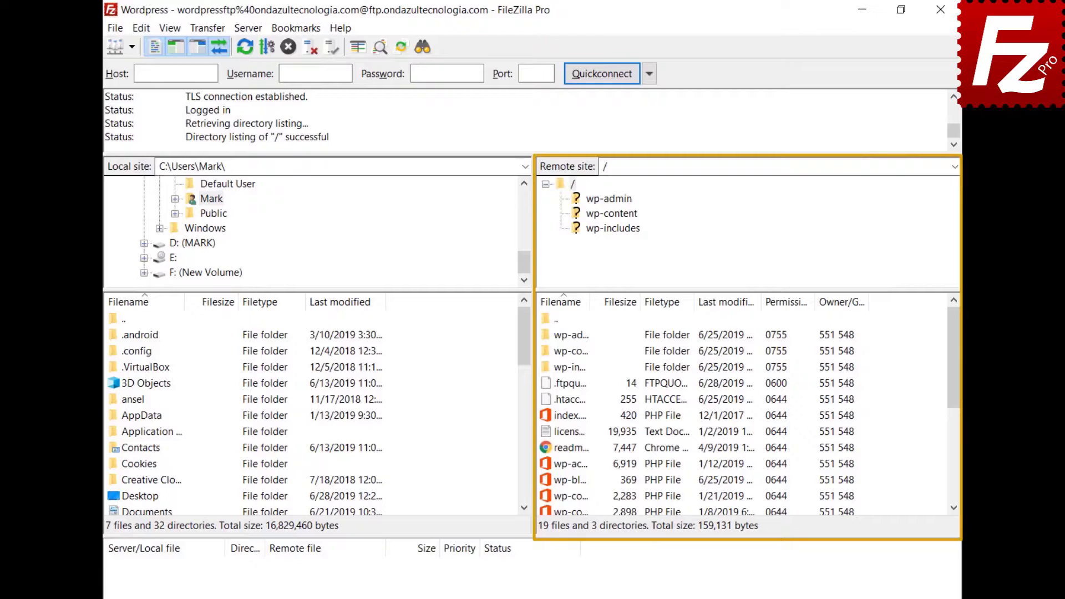
# Open the remote wp-blog-header.php for editing and add 'Enter a new line here' as its first line.
pyautogui.rightClick(547, 484)
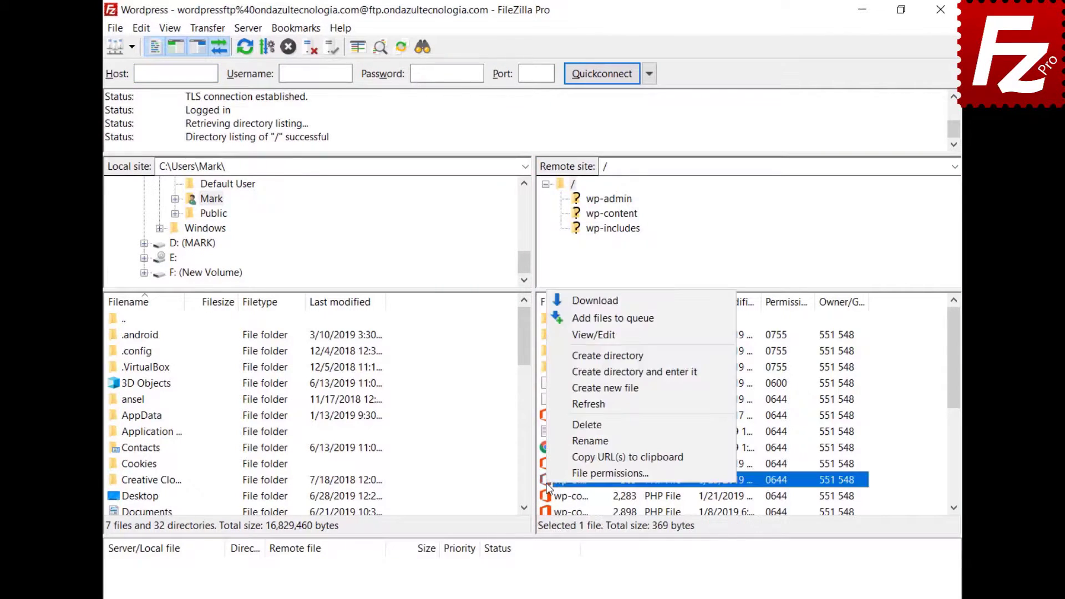
pyautogui.click(561, 335)
pyautogui.press('Return')
pyautogui.press('Up')
pyautogui.write('Ent')
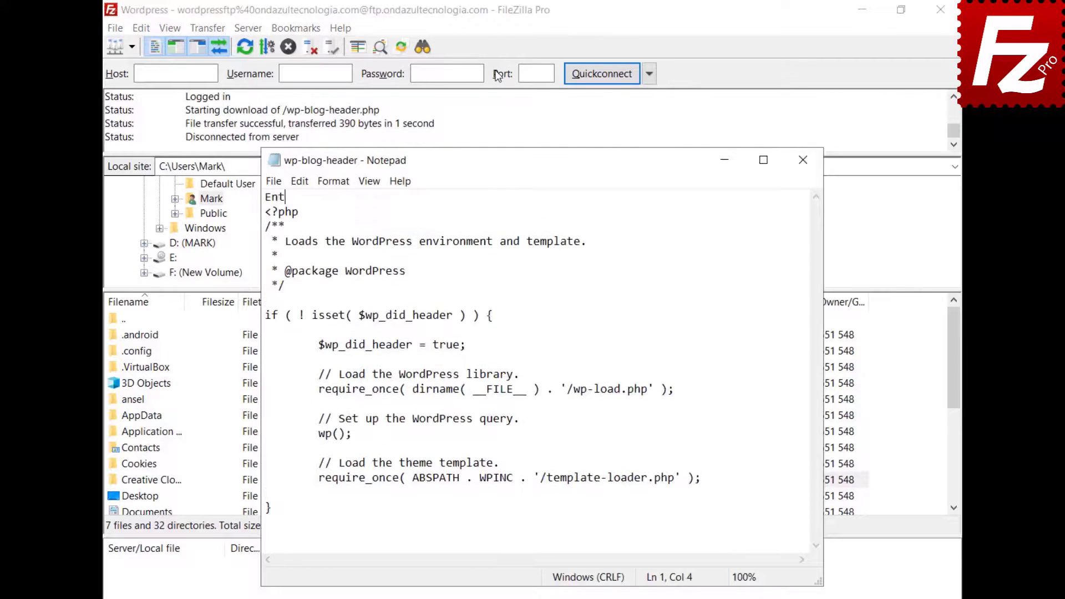
pyautogui.write('er a new line here')
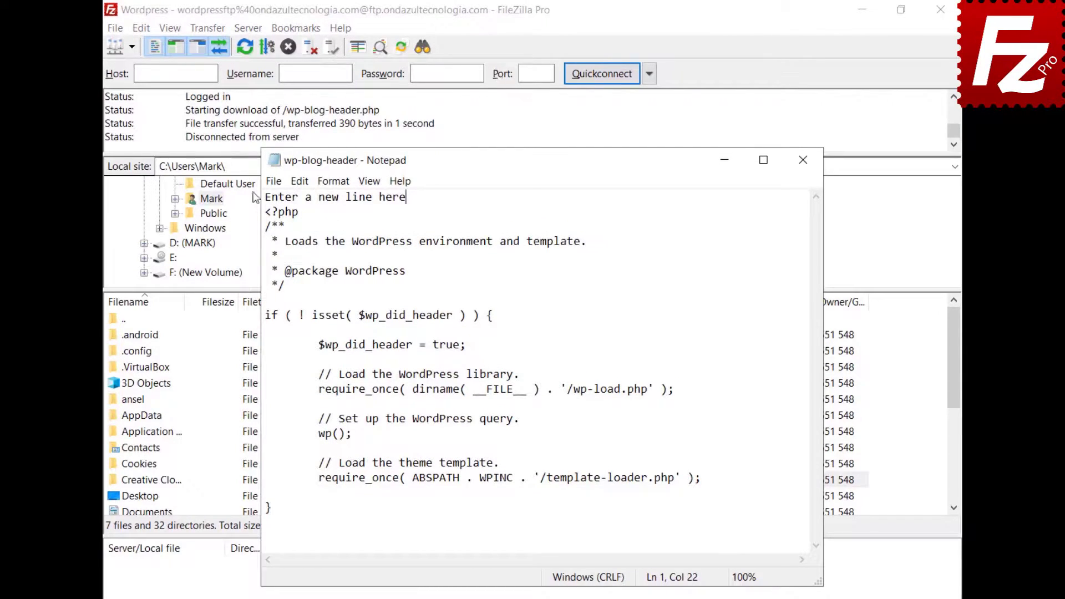
# Save the edited wp-blog-header.php and upload it back to the server.
pyautogui.click(271, 182)
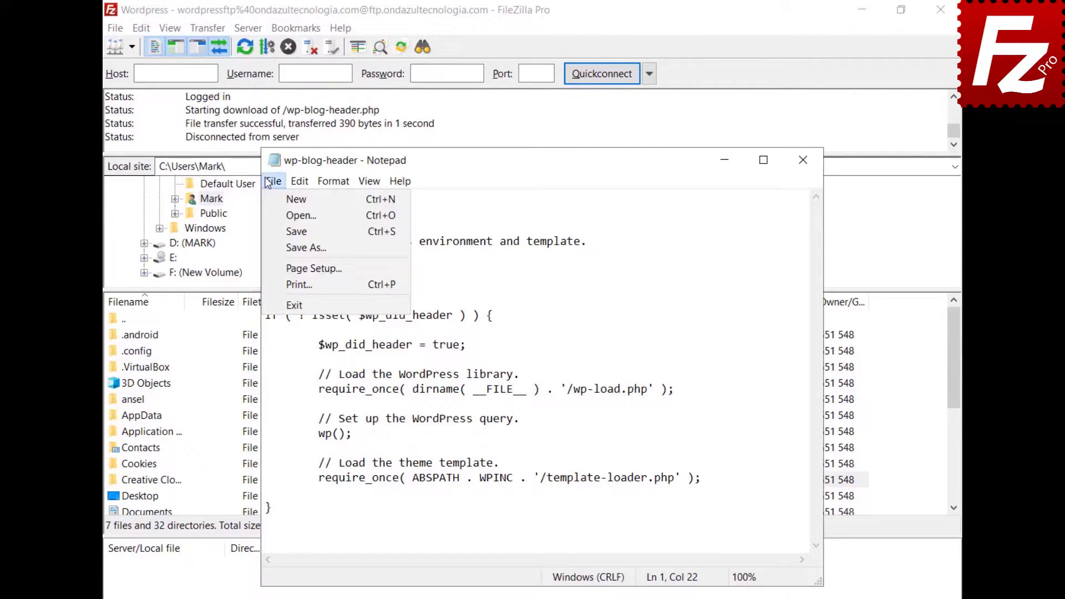
pyautogui.click(294, 305)
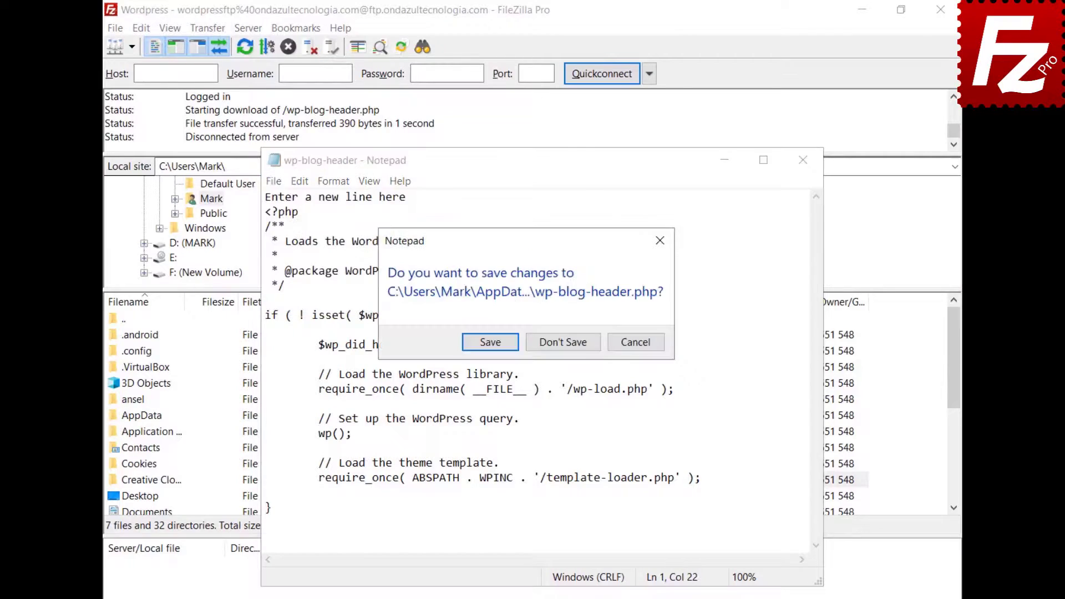
pyautogui.click(488, 343)
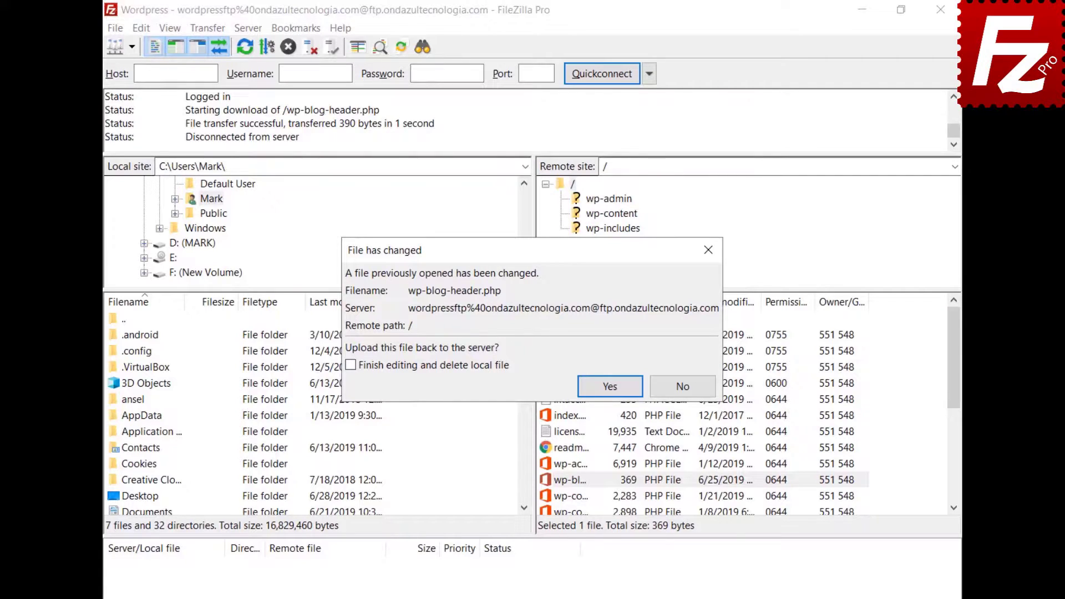
pyautogui.click(610, 387)
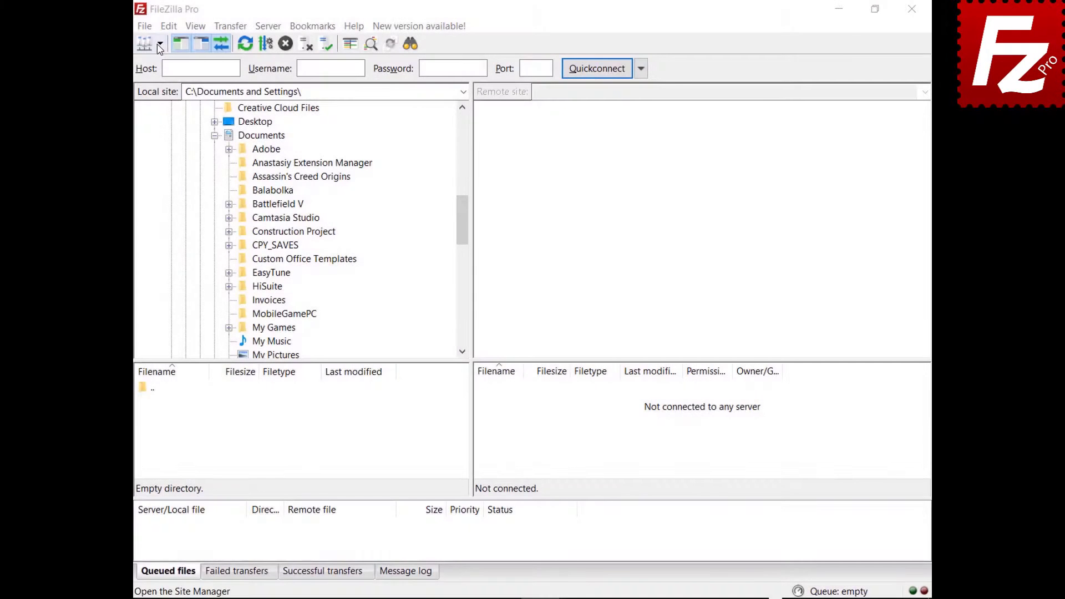
# Connect to the saved FTP site, drag the spreadsheet into Documents and Evaluation.pdf to the server root.
pyautogui.click(160, 43)
pyautogui.click(162, 78)
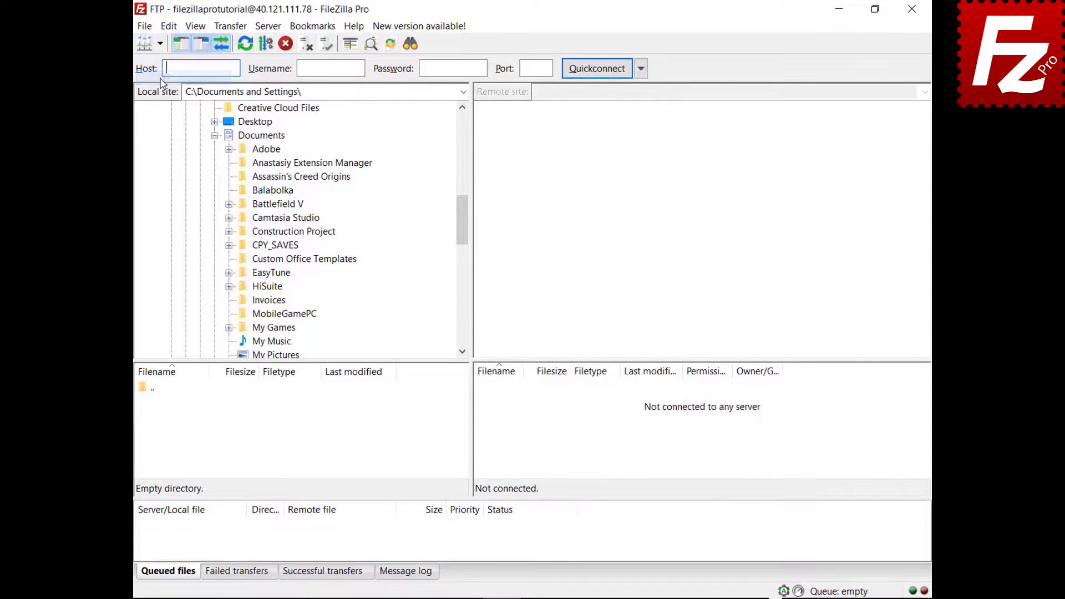
pyautogui.click(486, 419)
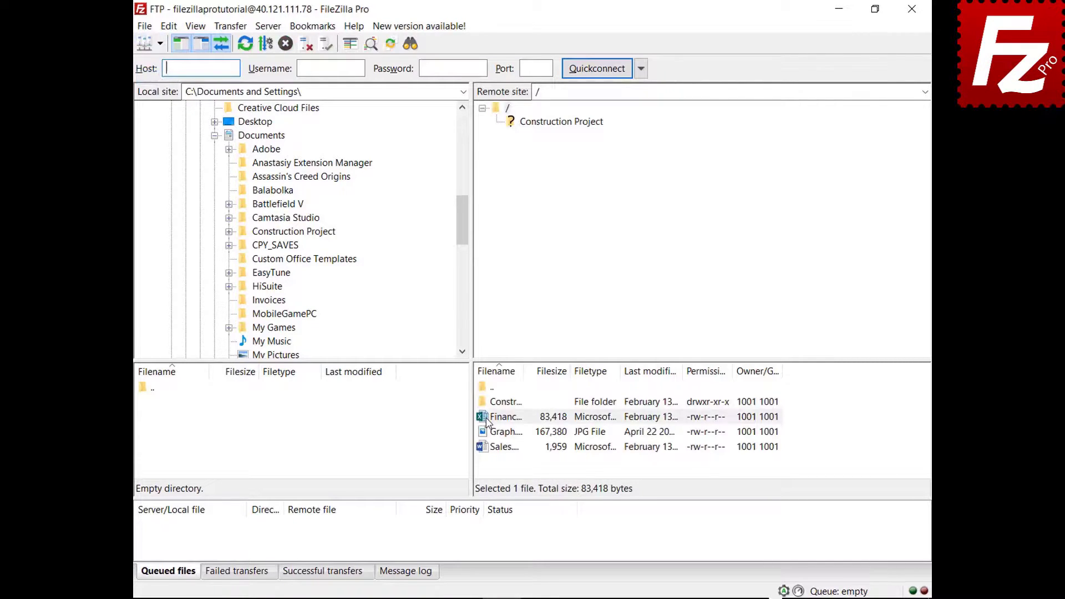
pyautogui.moveTo(486, 421); pyautogui.dragTo(298, 139)
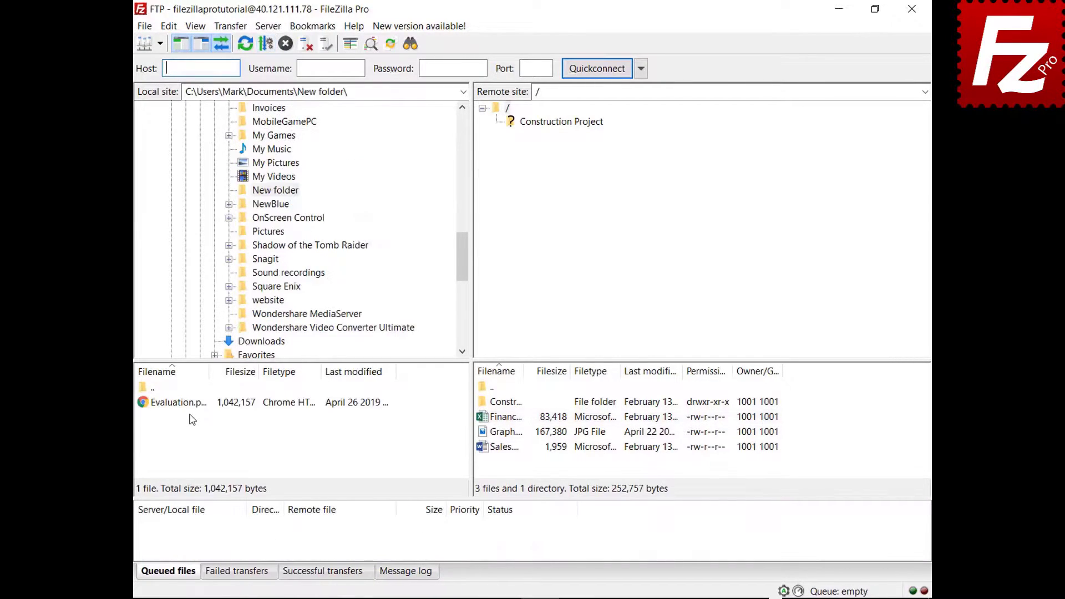
pyautogui.click(191, 407)
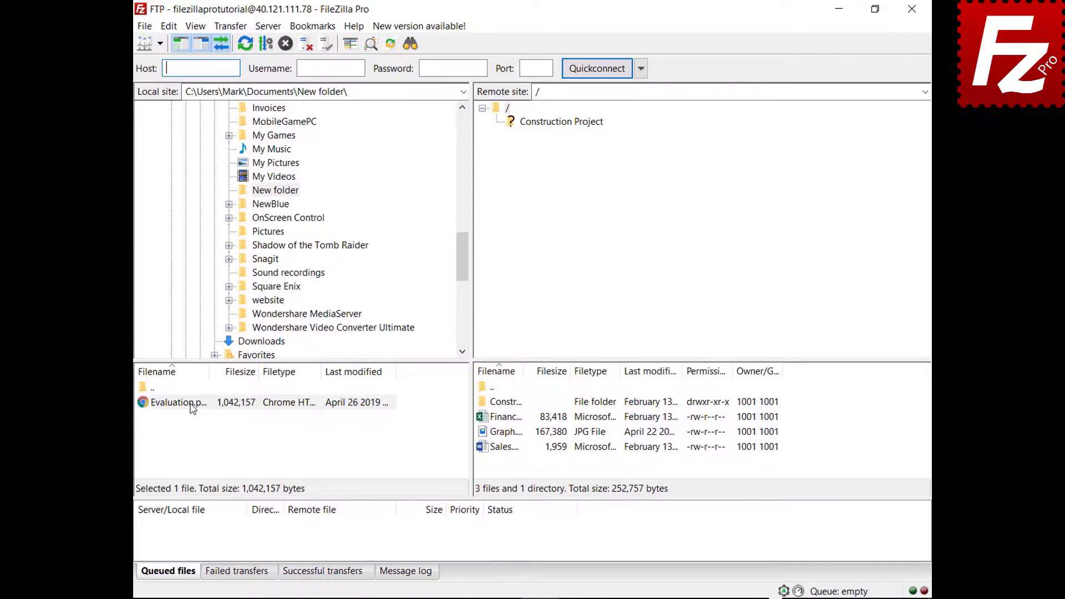
pyautogui.moveTo(191, 407); pyautogui.dragTo(516, 467)
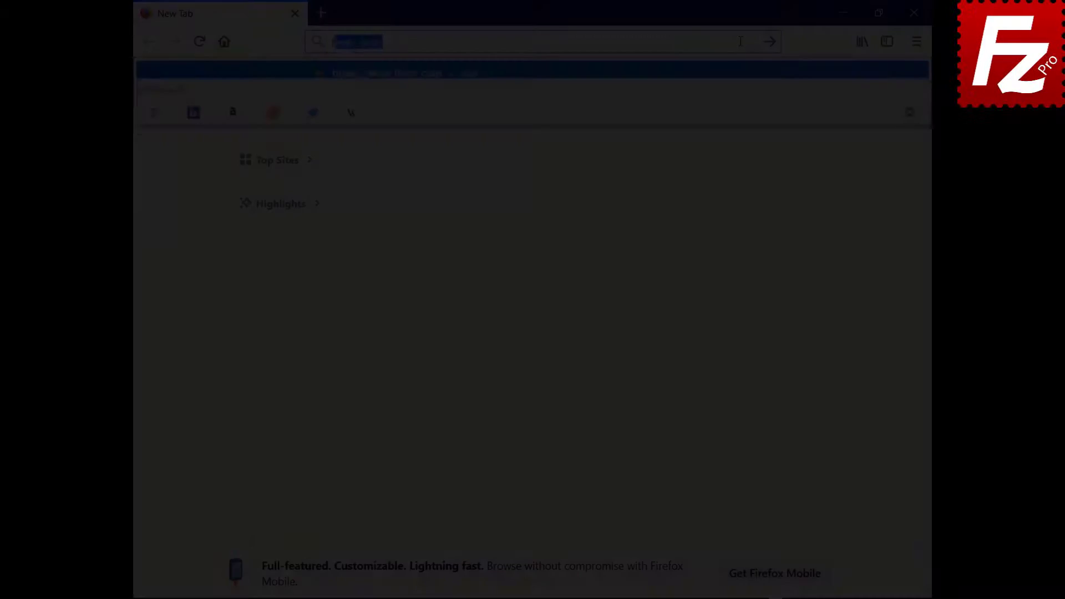
# On ftptest.net, enter host 40.121.111.78 with the FTP username and password.
pyautogui.write('test.')
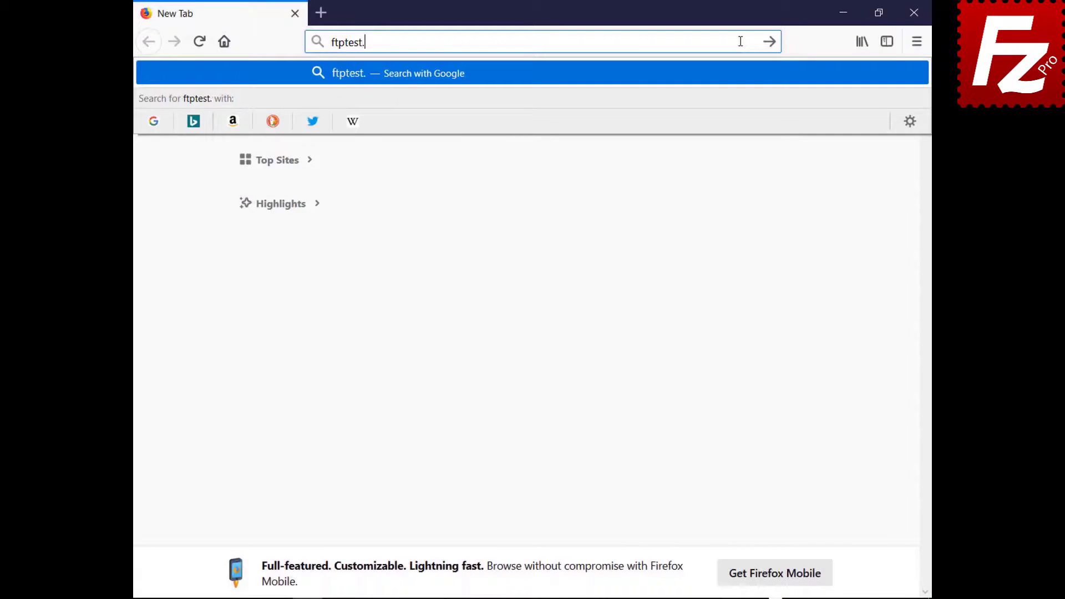
pyautogui.press('Return')
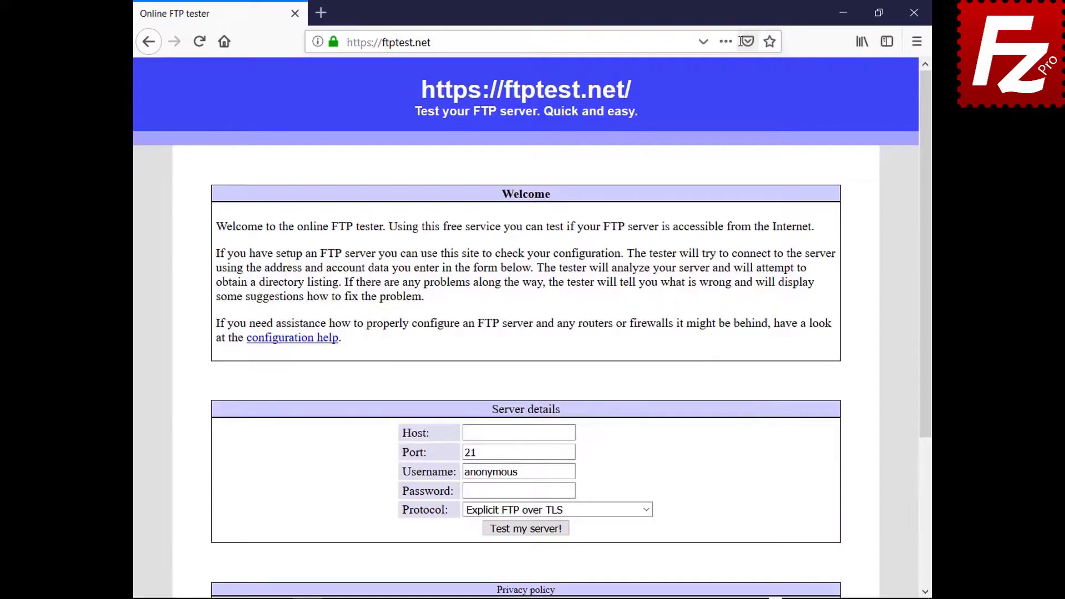
pyautogui.click(570, 432)
pyautogui.write('40.121.111.78')
pyautogui.click(572, 471)
pyautogui.press('BackSpace')
pyautogui.press('BackSpace')
pyautogui.press('BackSpace')
pyautogui.press('BackSpace')
pyautogui.press('BackSpace')
pyautogui.press('BackSpace')
pyautogui.press('BackSpace')
pyautogui.press('BackSpace')
pyautogui.press('BackSpace')
pyautogui.write('filezillaprotutorial')
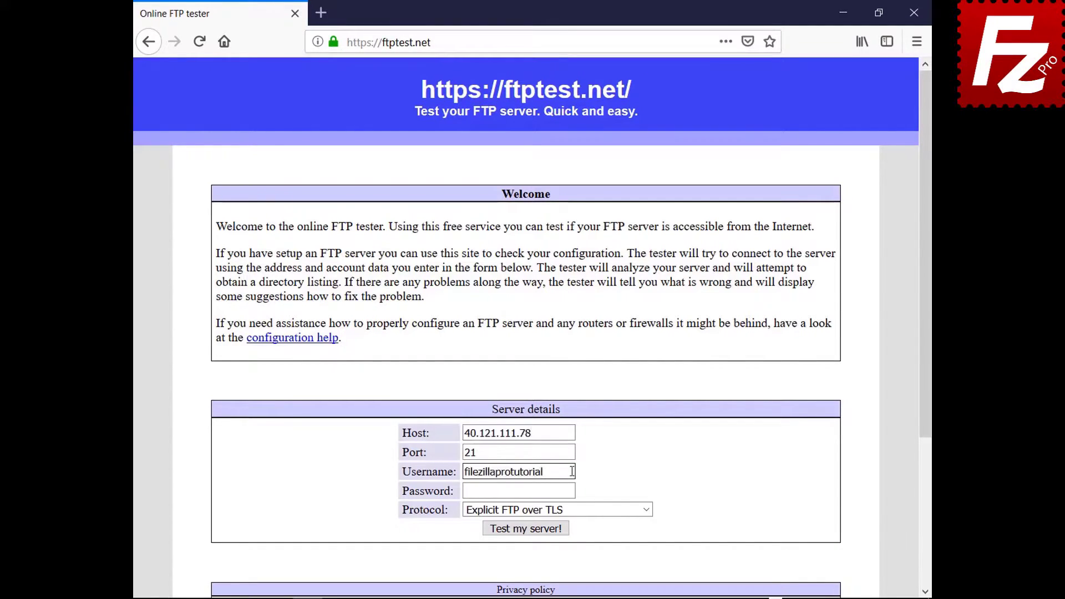
pyautogui.click(571, 491)
pyautogui.write('•••••••••')
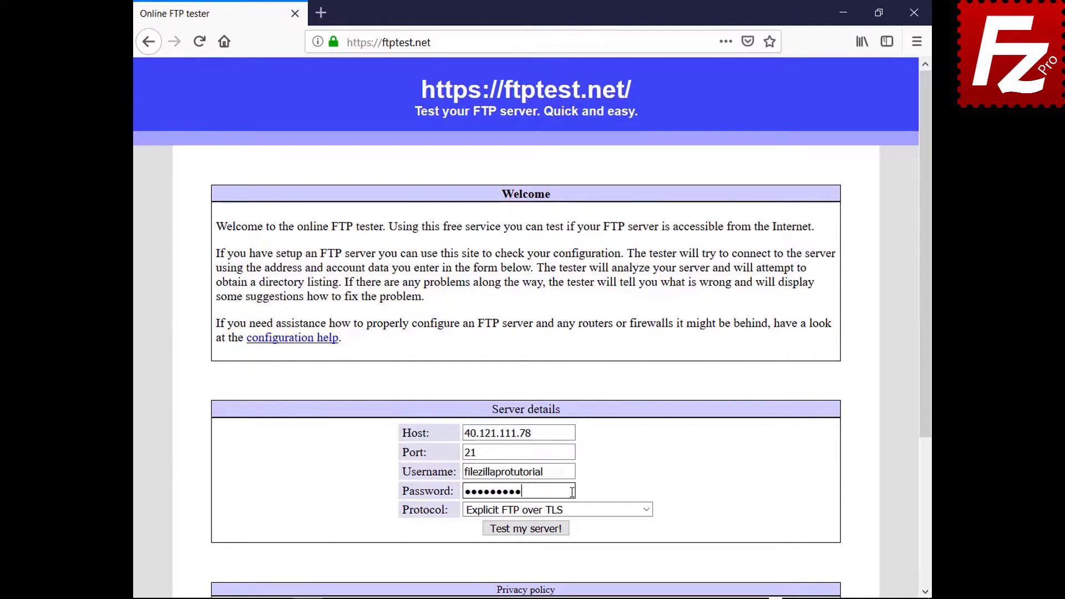
# Allow fallback to plain FTP (insecure), run the test and scroll through the results.
pyautogui.click(646, 510)
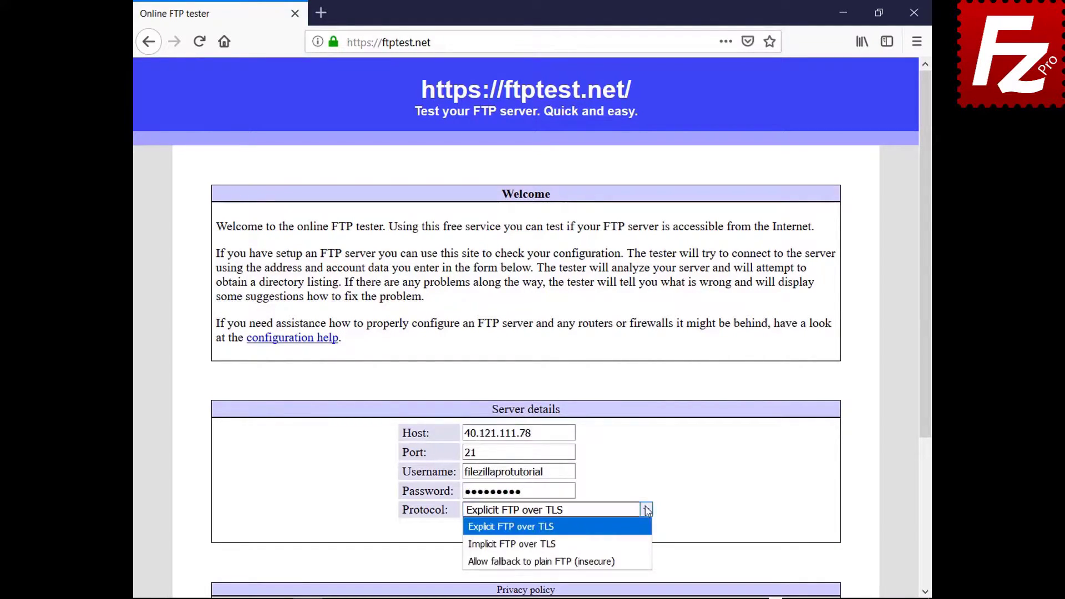
pyautogui.click(641, 554)
pyautogui.click(531, 528)
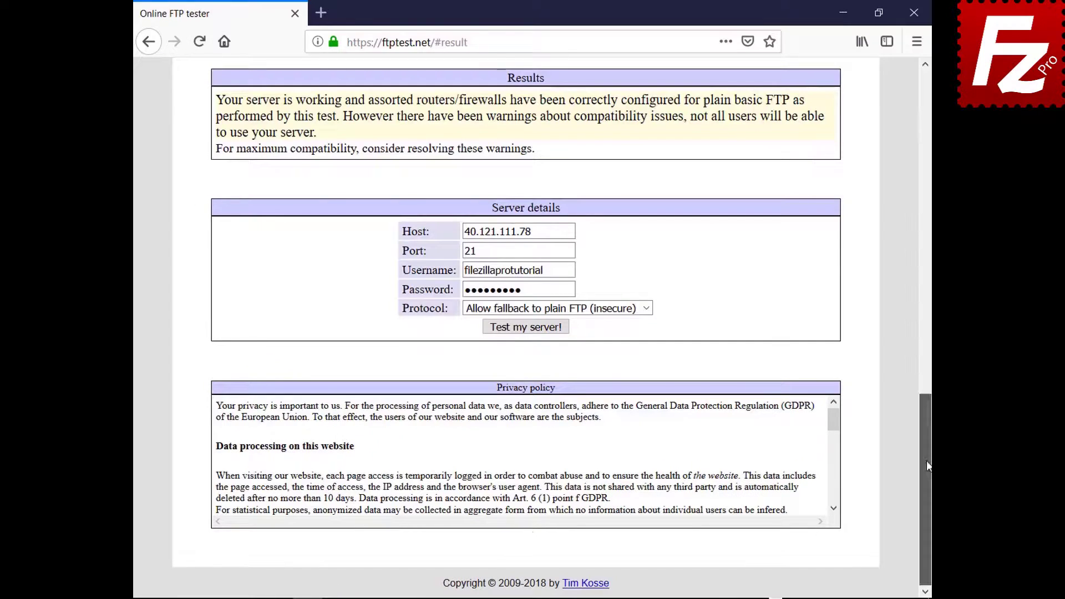
pyautogui.scroll(-2, 924, 449)
pyautogui.moveTo(920, 444); pyautogui.dragTo(875, 139)
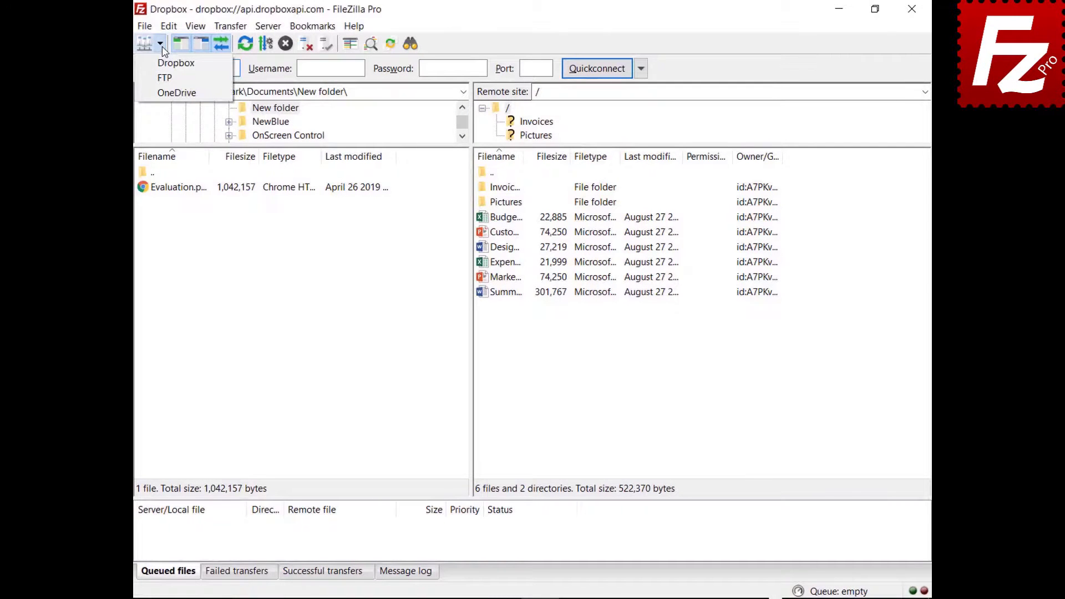
# Open the OneDrive site in a new connection tab, then switch back to the Dropbox tab.
pyautogui.click(165, 93)
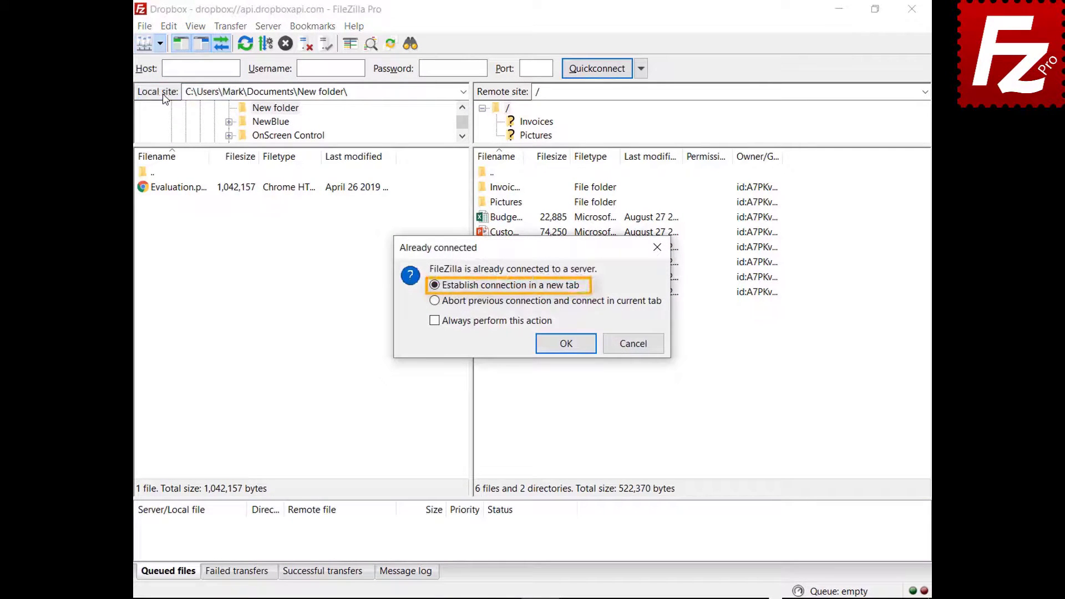
pyautogui.click(566, 345)
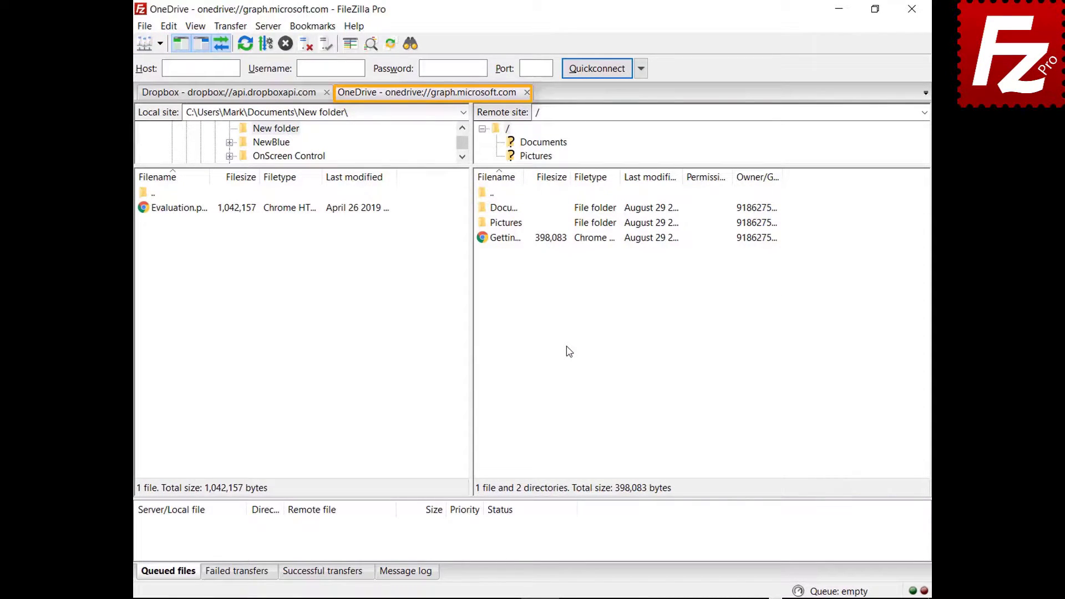
pyautogui.click(227, 95)
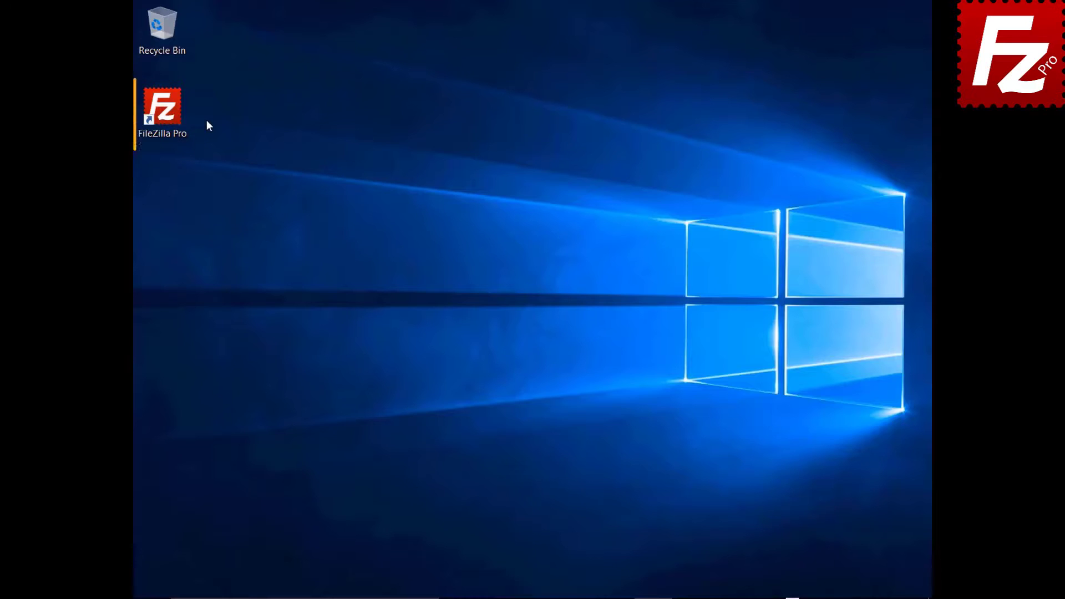
# Launch FileZilla Pro and quick-connect to 40.121.111.78 with the tutorial username and password.
pyautogui.doubleClick(168, 114)
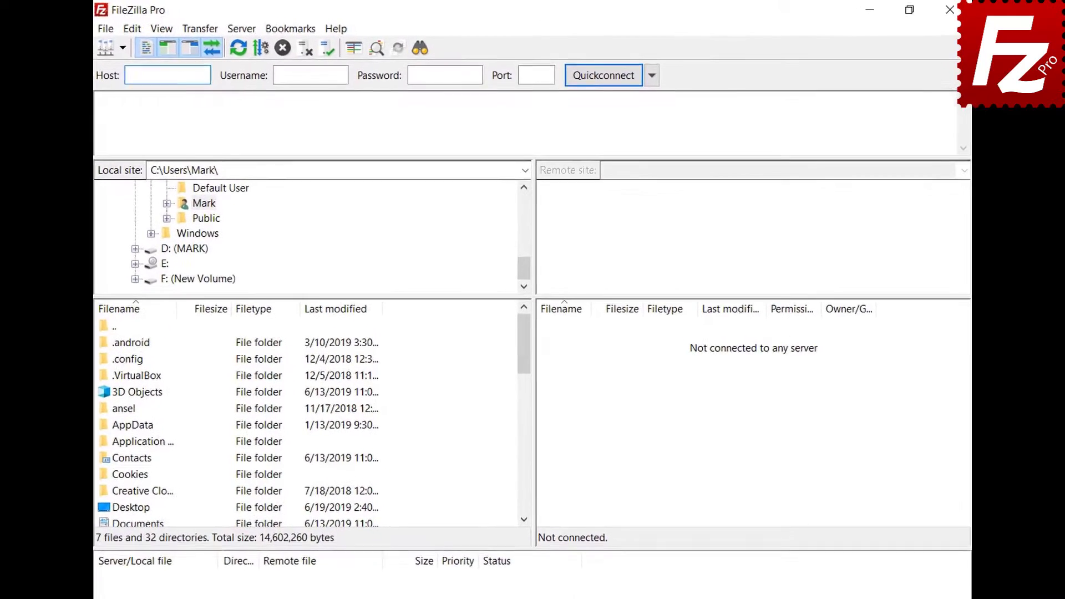
pyautogui.write('40.121.111.78')
pyautogui.press('Tab')
pyautogui.write('zillaprotutorial')
pyautogui.press('Tab')
pyautogui.write('•••••••••')
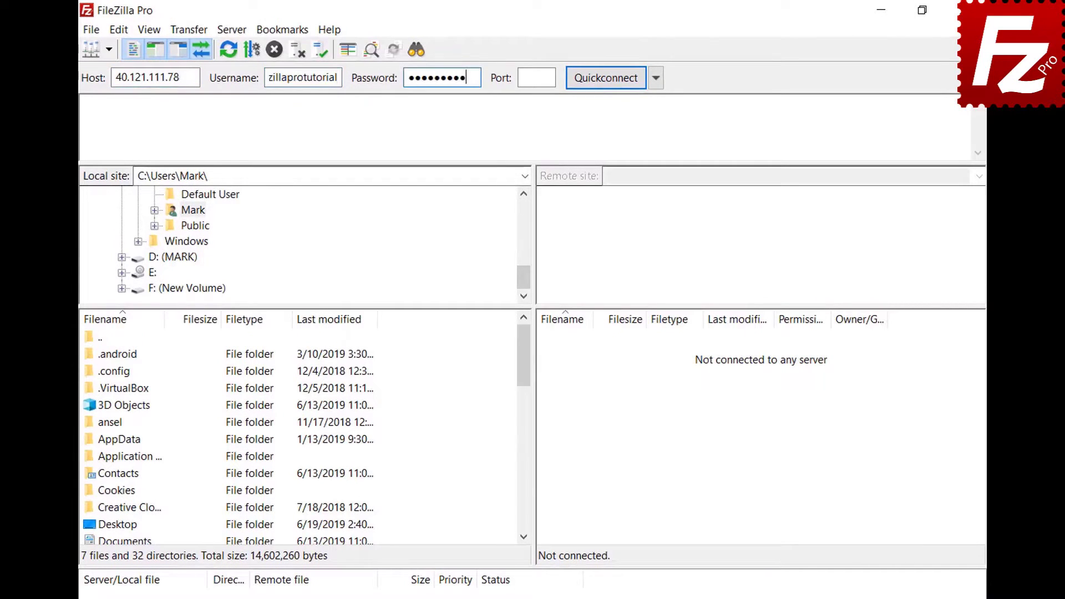
pyautogui.press('Return')
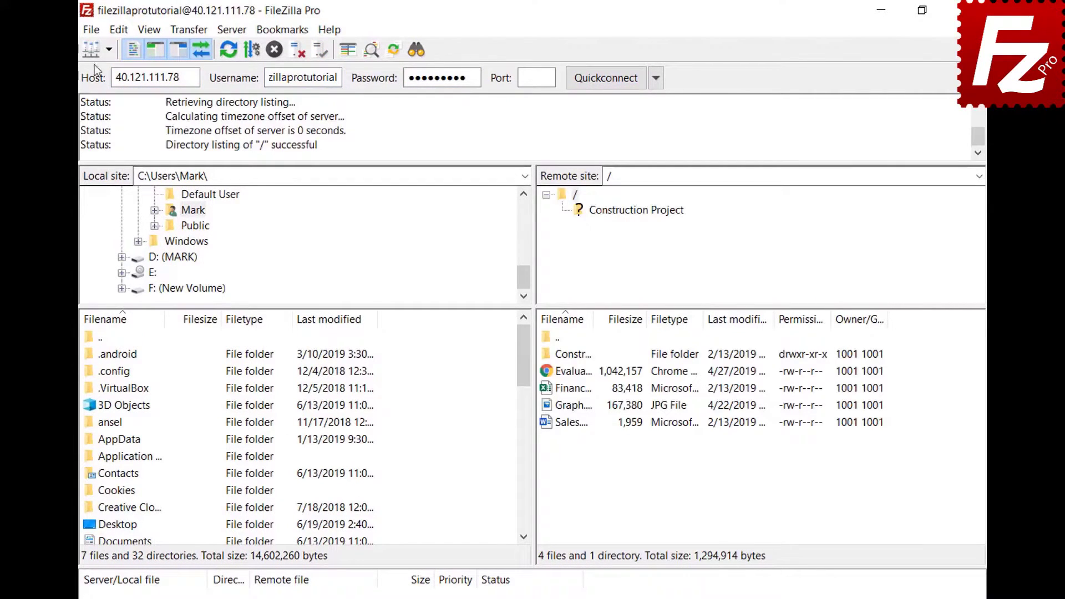
# Copy the current connection to Site Manager as a site named 'New connection'.
pyautogui.click(92, 31)
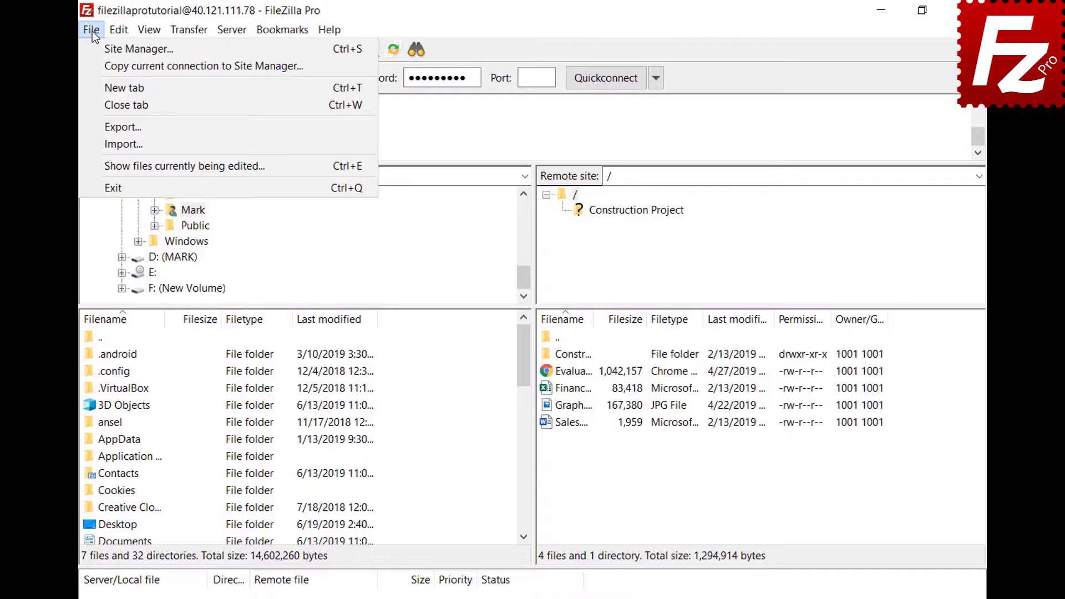
pyautogui.click(95, 64)
pyautogui.write('New connect')
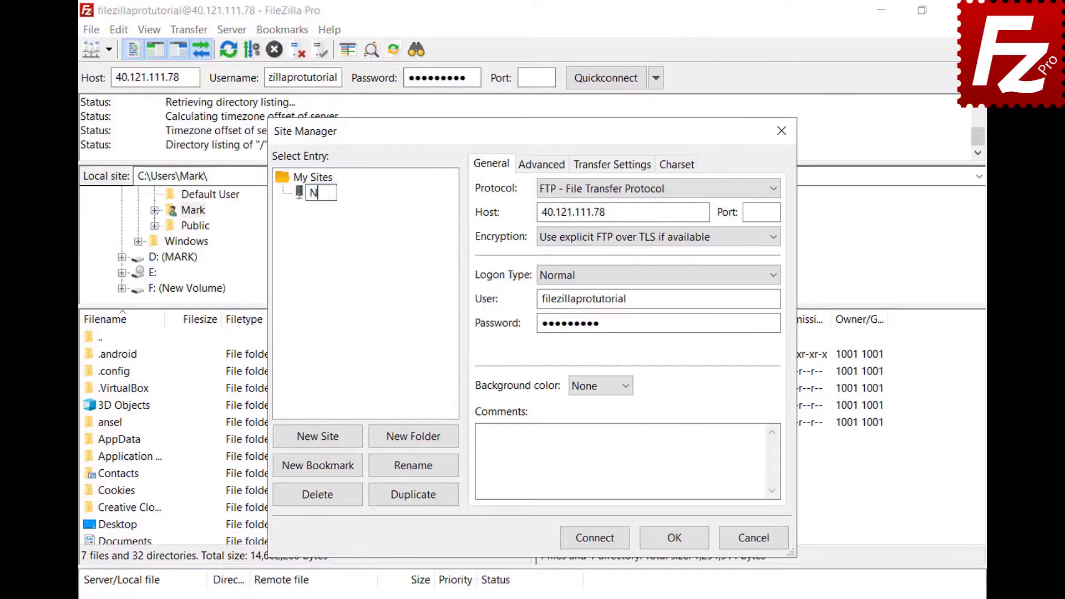
pyautogui.write('ion')
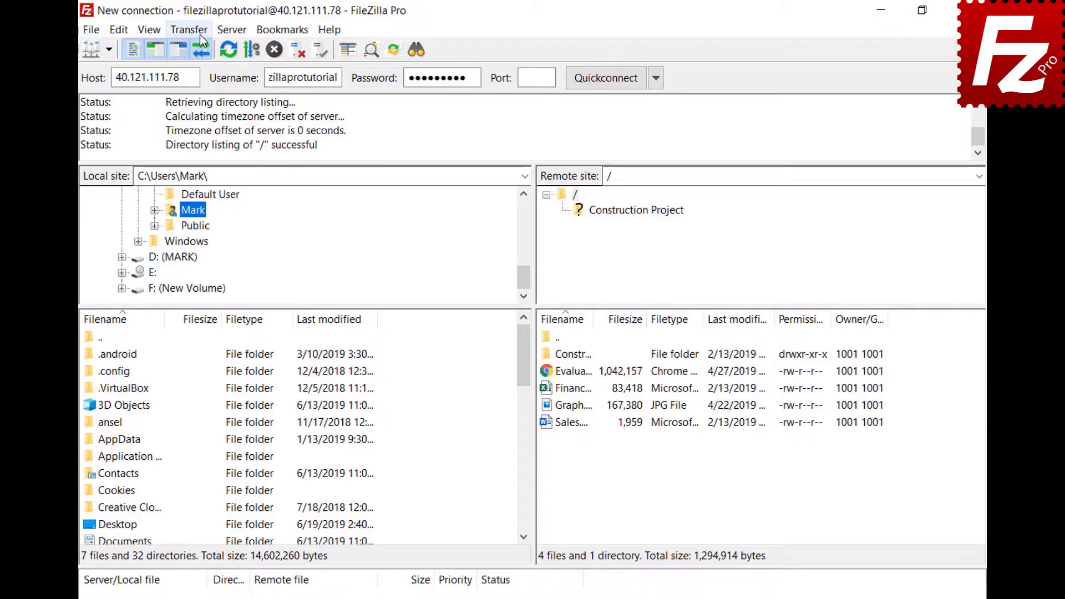
# Open the Manual transfer dialog from the Transfer menu.
pyautogui.click(201, 37)
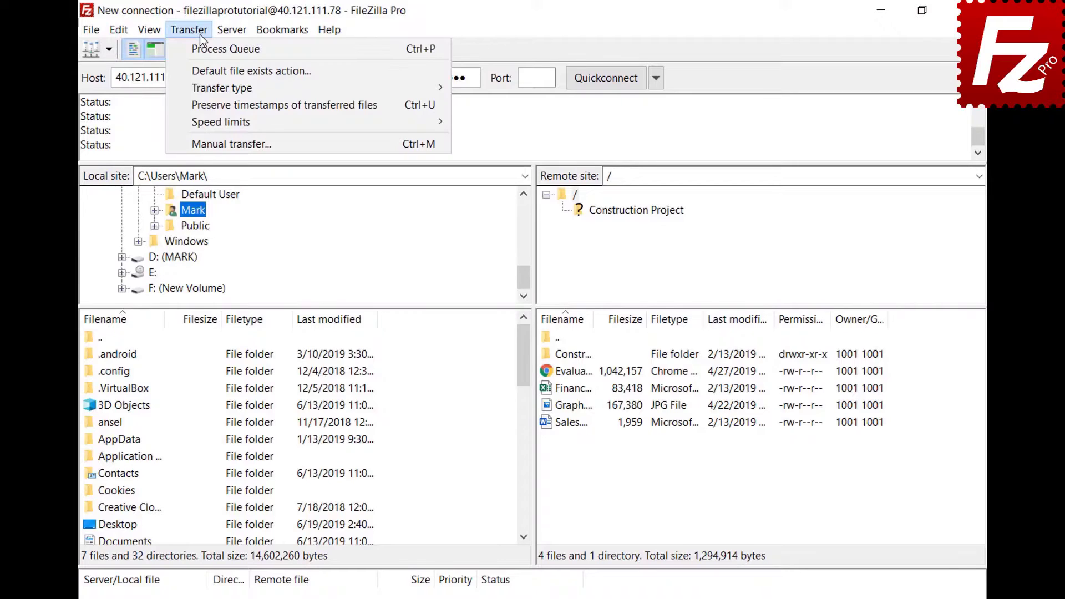
pyautogui.click(216, 144)
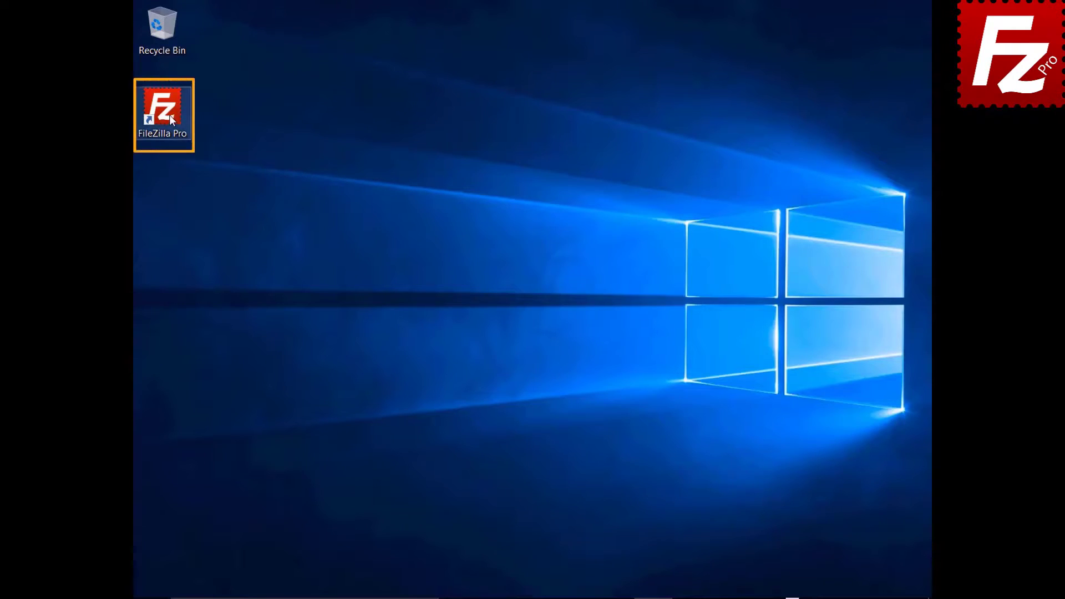
# Launch FileZilla Pro, reconnect to the last server, disconnect, then reconnect once more.
pyautogui.doubleClick(168, 114)
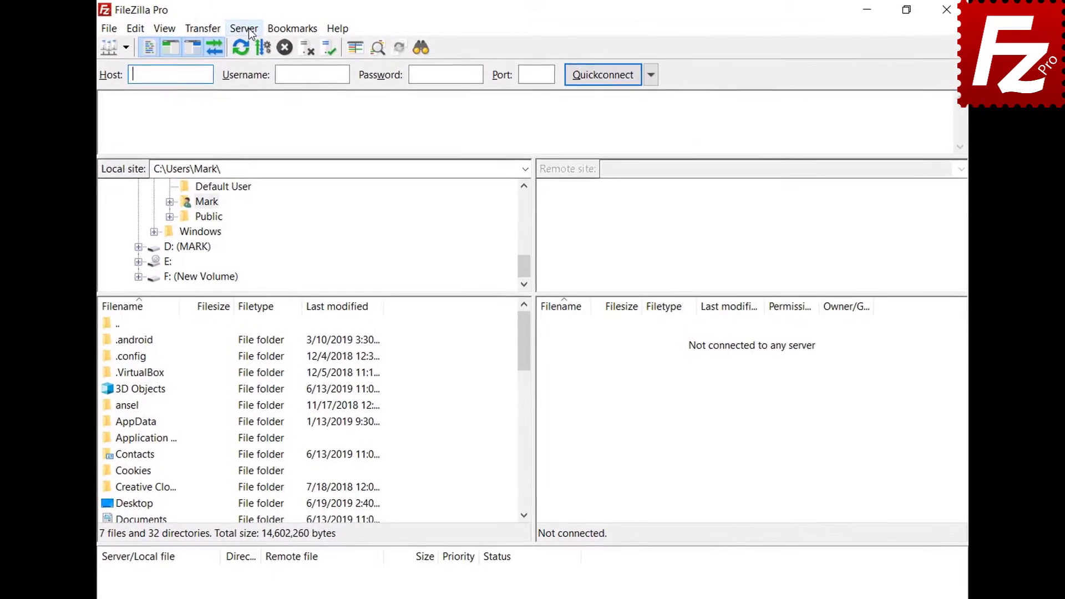
pyautogui.click(248, 28)
pyautogui.click(272, 66)
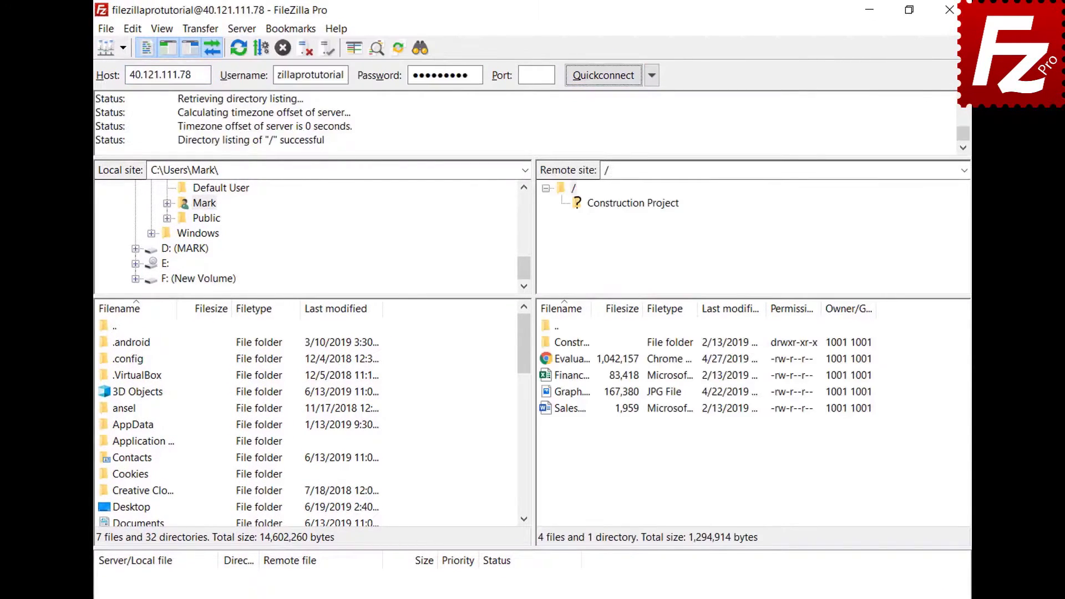
pyautogui.click(240, 31)
pyautogui.click(245, 84)
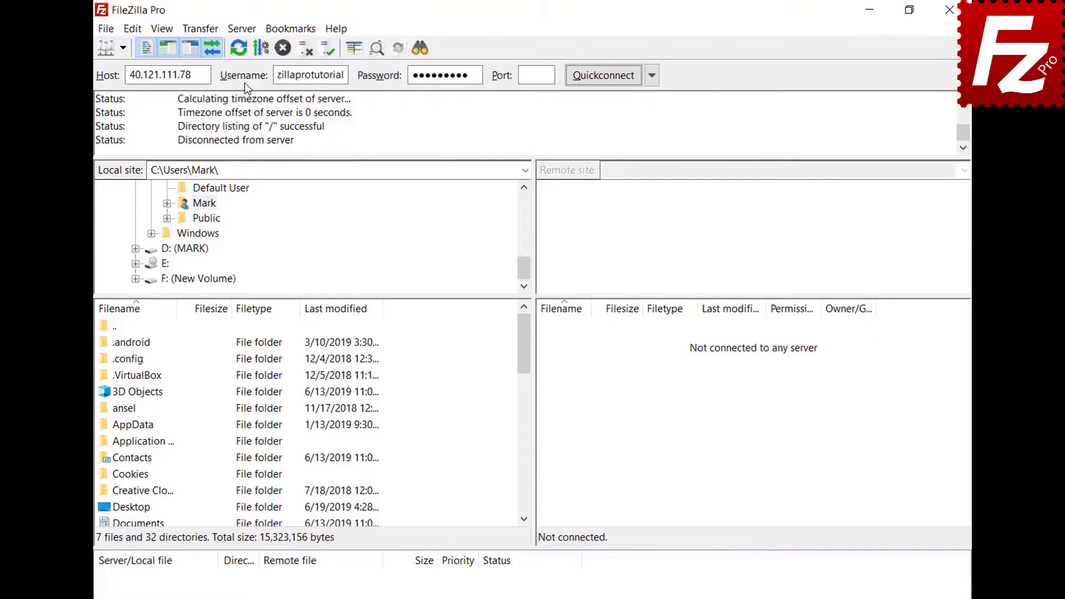
pyautogui.click(246, 30)
pyautogui.click(251, 69)
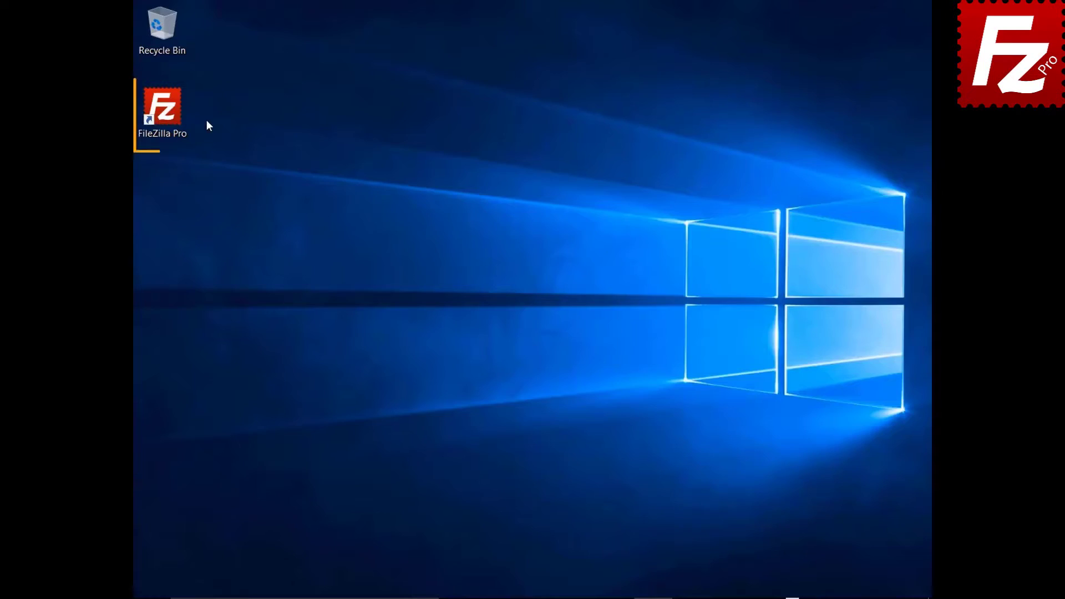
# Connect to the Google Drive site and turn on Preserve timestamps of transferred files.
pyautogui.doubleClick(166, 113)
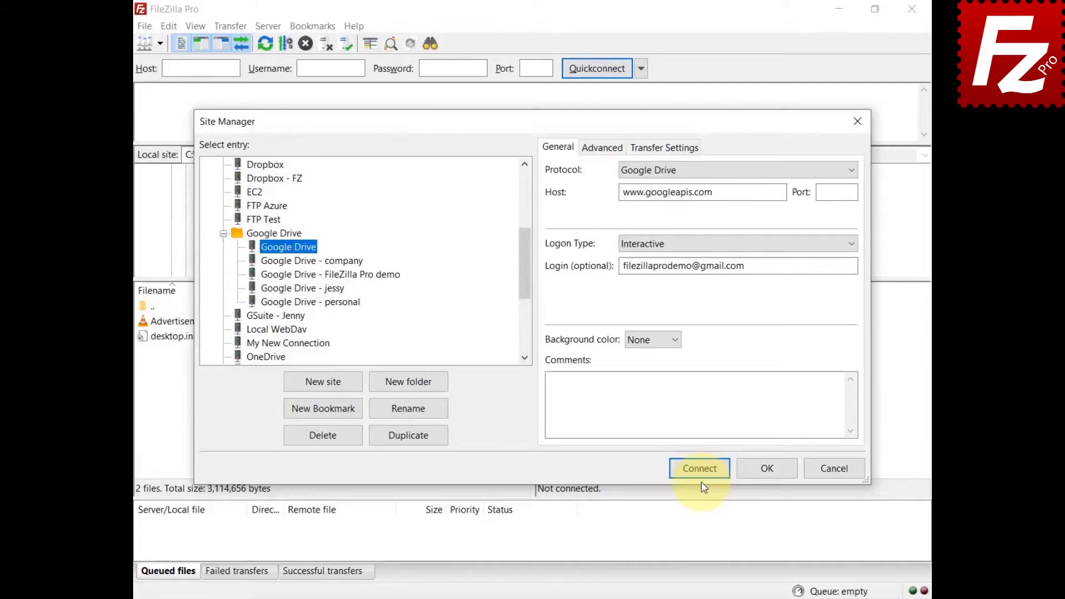
pyautogui.click(700, 469)
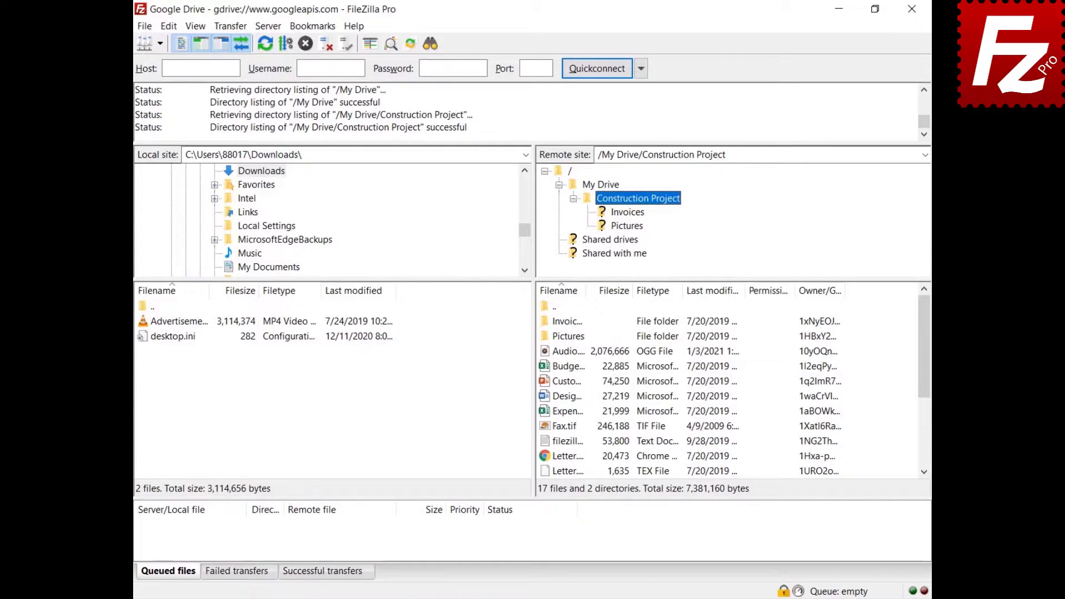
pyautogui.click(228, 26)
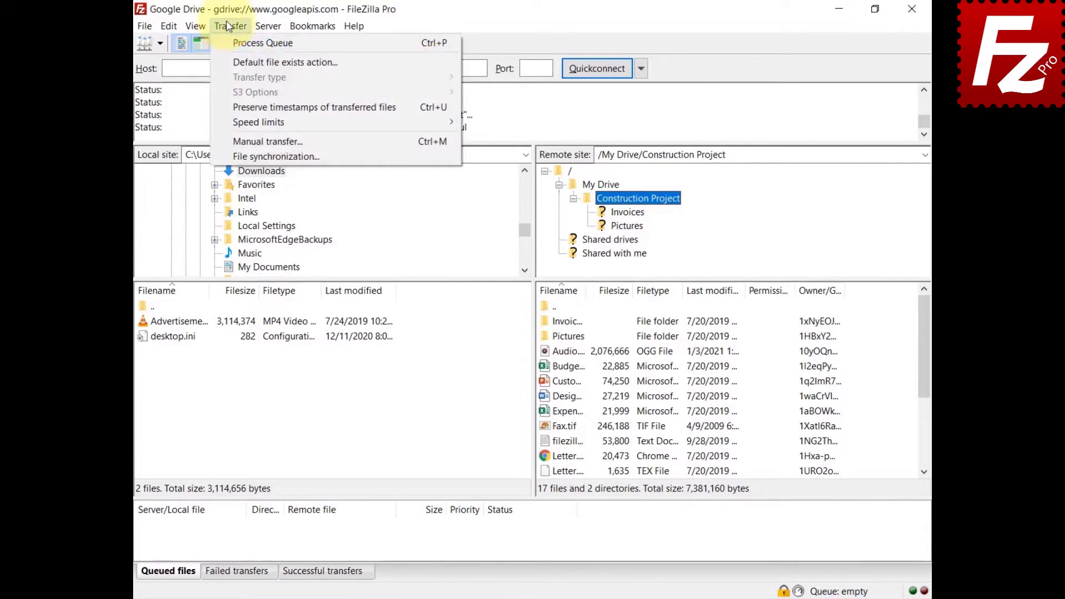
pyautogui.click(239, 107)
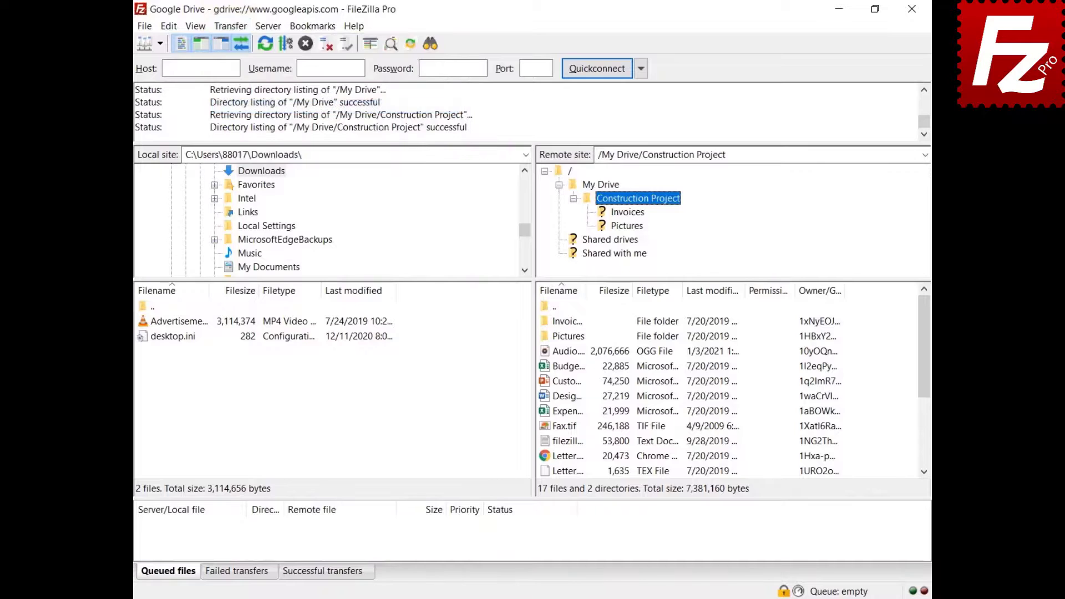
# Upload the local Advertisement video to Google Drive and download the remote Budget file.
pyautogui.rightClick(178, 321)
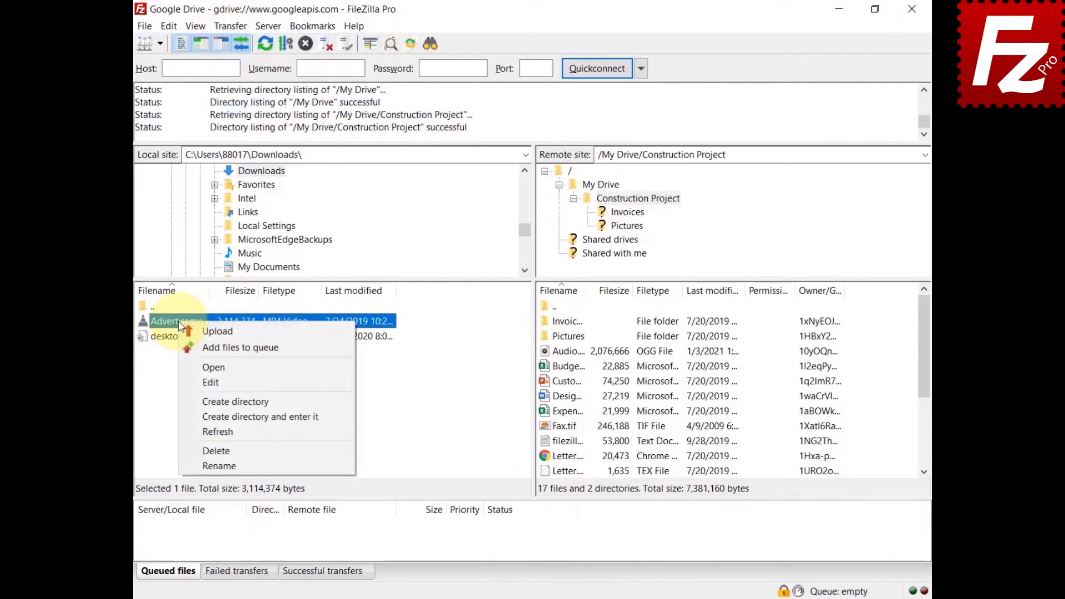
pyautogui.click(188, 332)
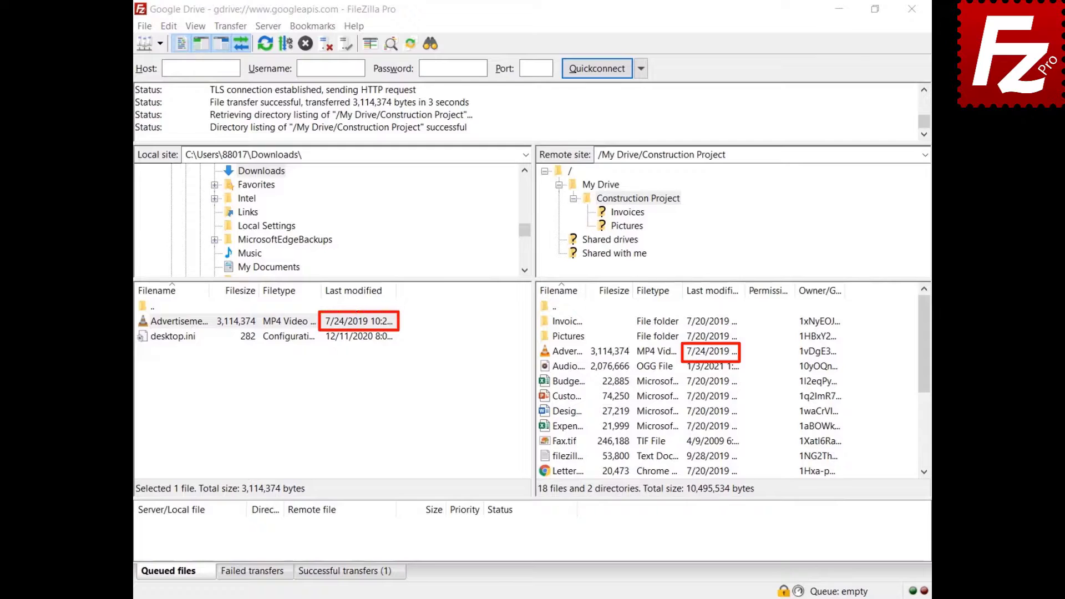
pyautogui.rightClick(547, 382)
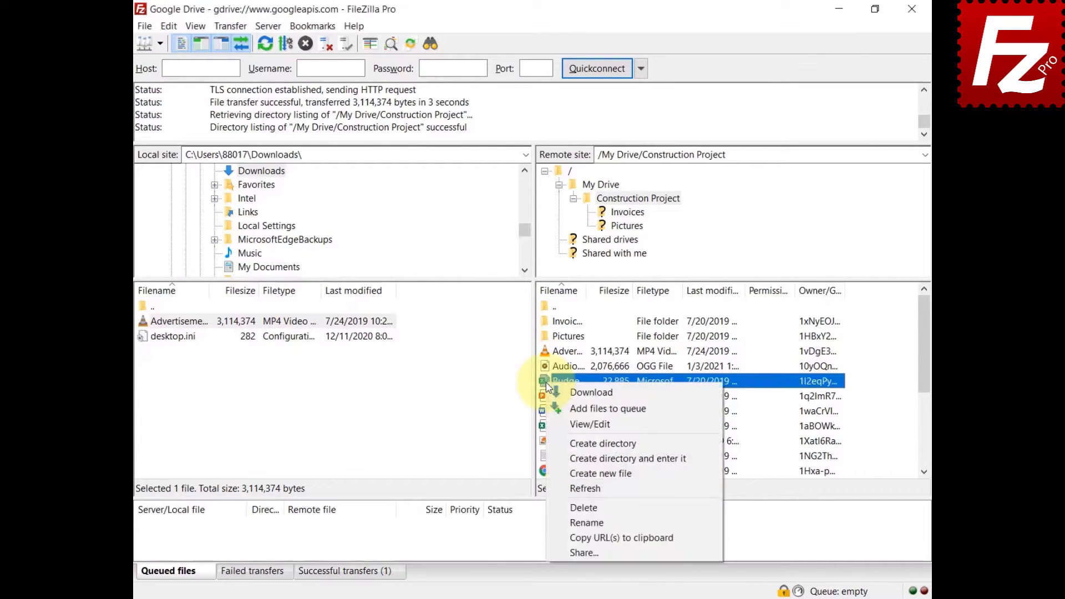
pyautogui.click(547, 389)
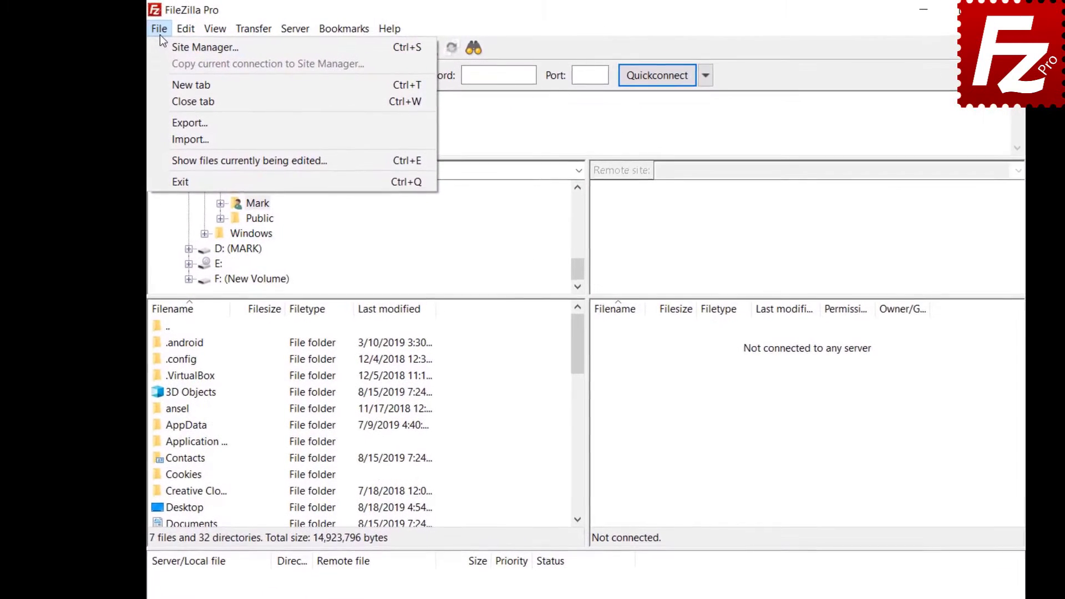
# Create a new site named Google Drive with the Google Drive protocol, pasting the account e-mail as user.
pyautogui.click(162, 42)
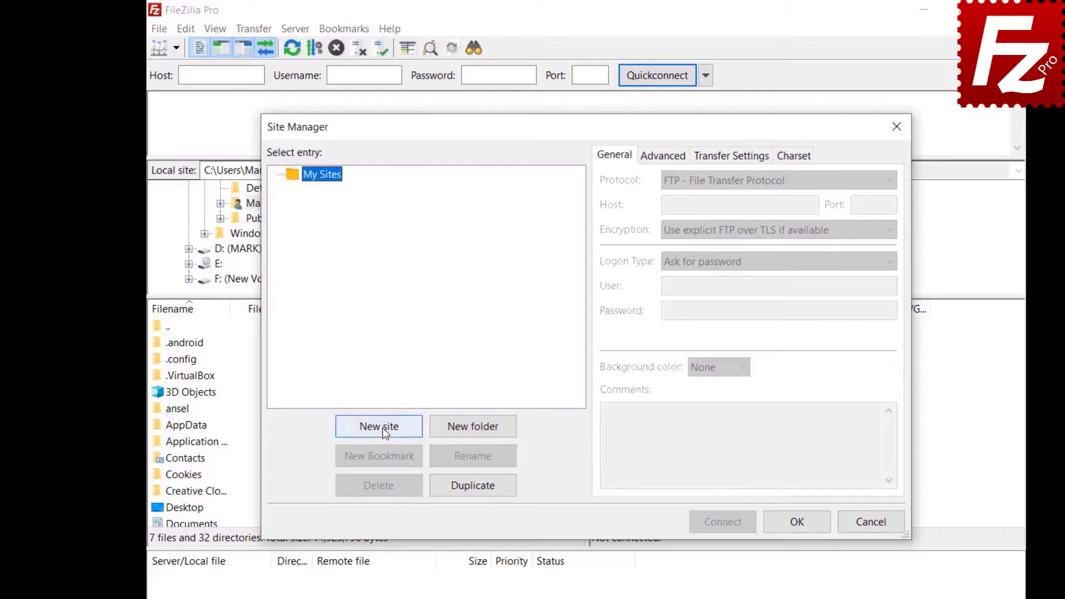
pyautogui.click(379, 426)
pyautogui.write('Google Drive')
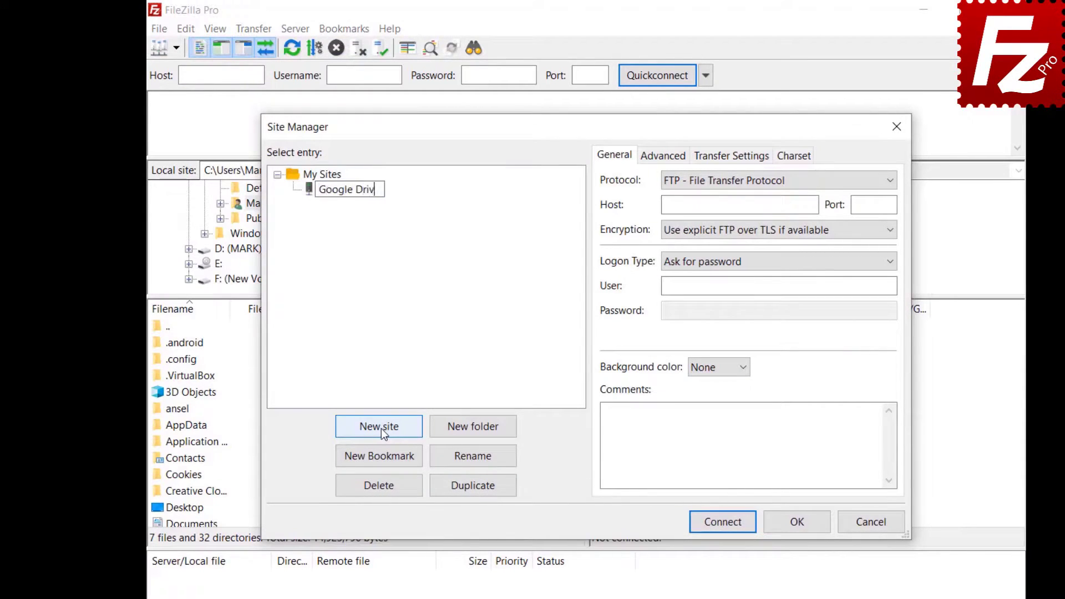
pyautogui.click(884, 182)
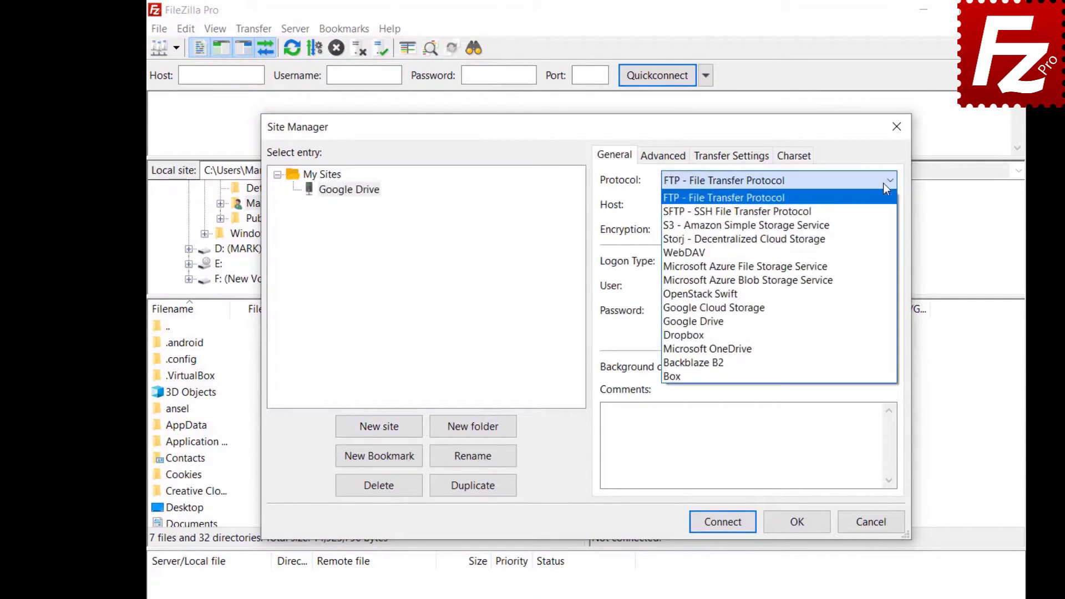
pyautogui.click(884, 322)
pyautogui.click(779, 285)
pyautogui.hotkey('ctrl', 'v')
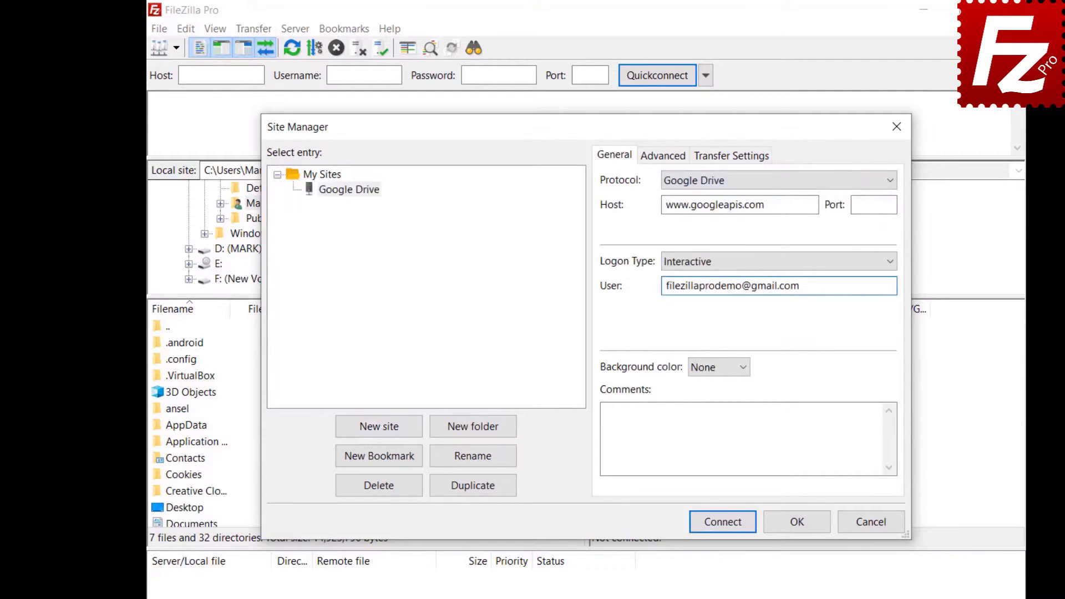
# Set the site's default local directory to the Construction Project folder.
pyautogui.click(652, 159)
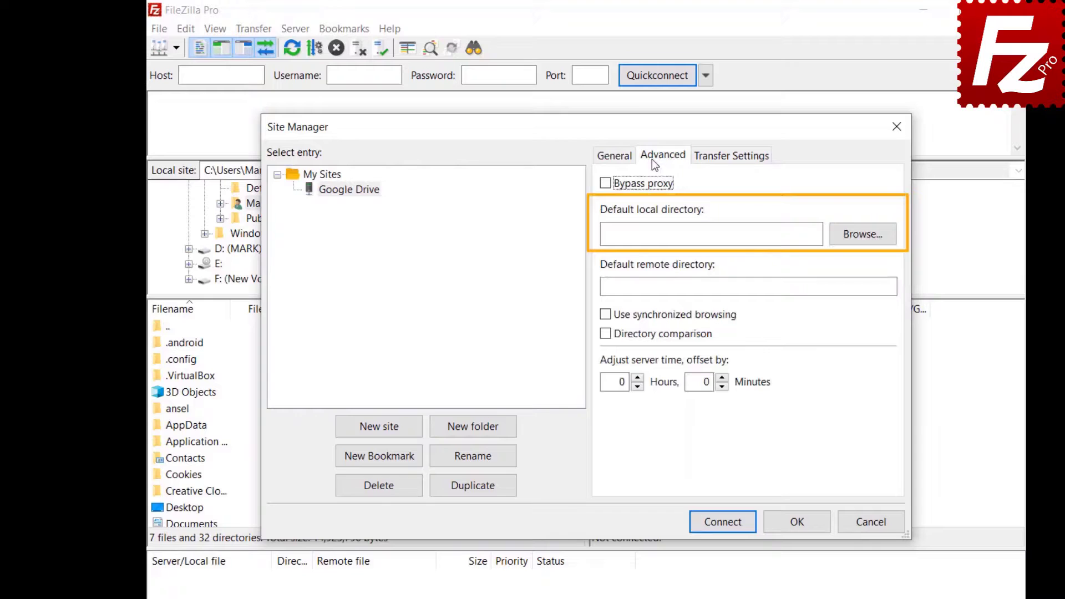
pyautogui.click(860, 241)
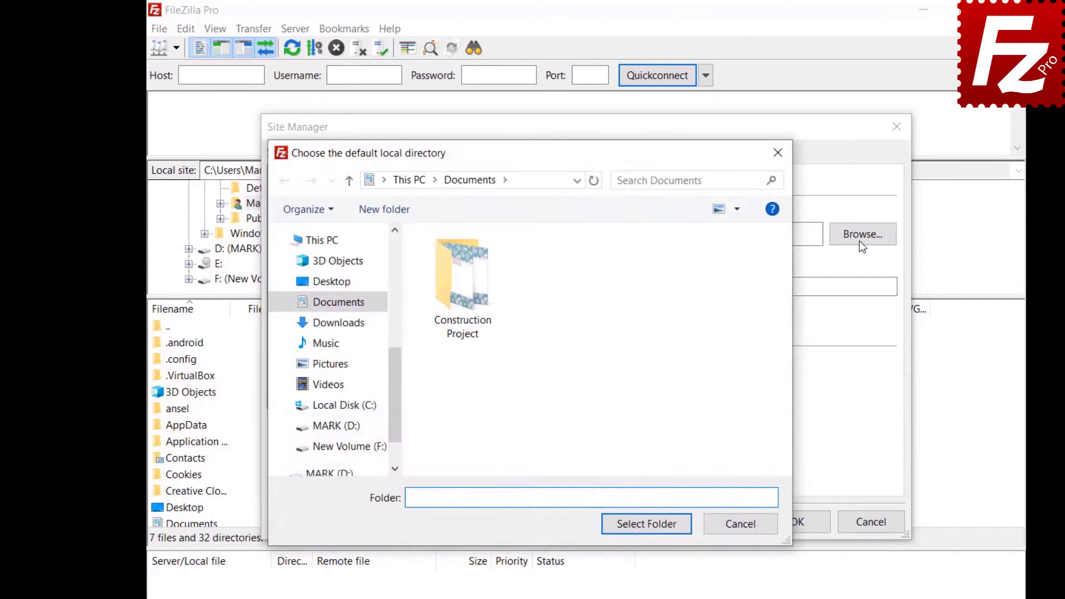
pyautogui.doubleClick(463, 333)
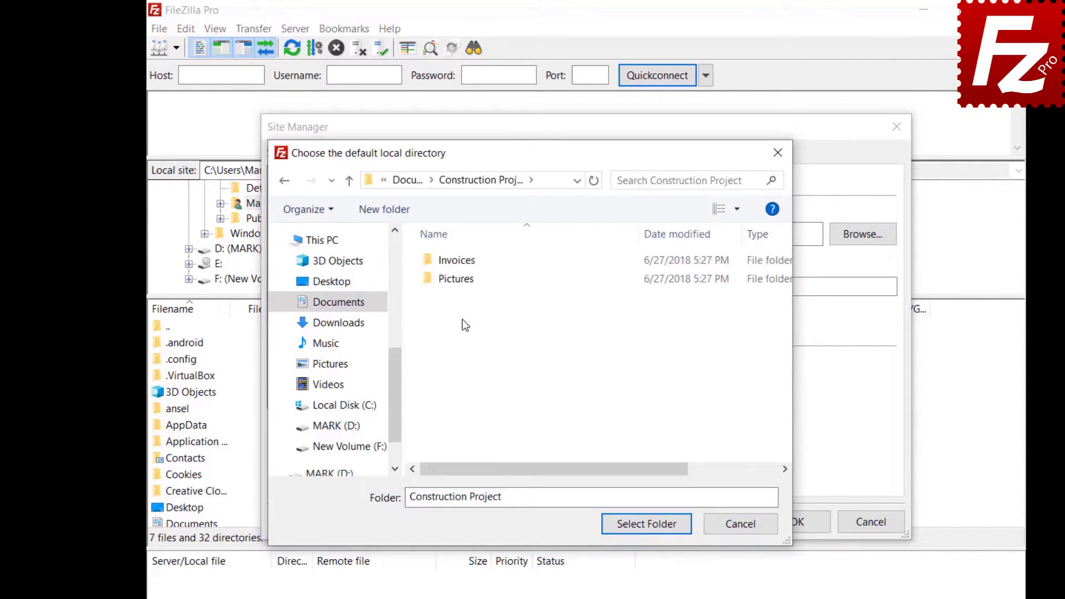
pyautogui.click(647, 524)
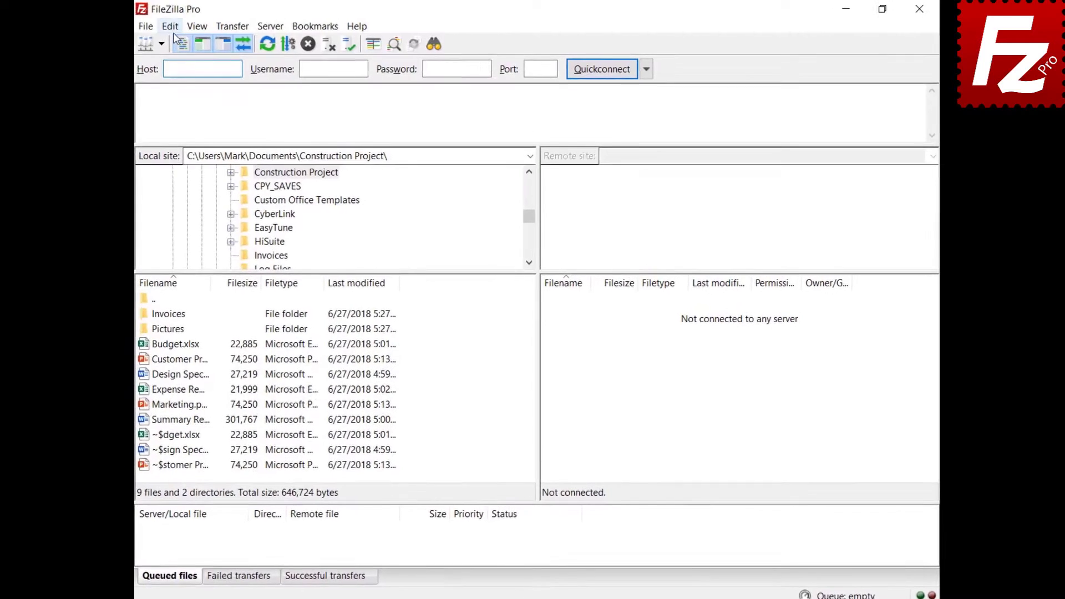
# In the Updates settings, keep update checks at once a week for stable versions only.
pyautogui.click(177, 27)
pyautogui.click(192, 77)
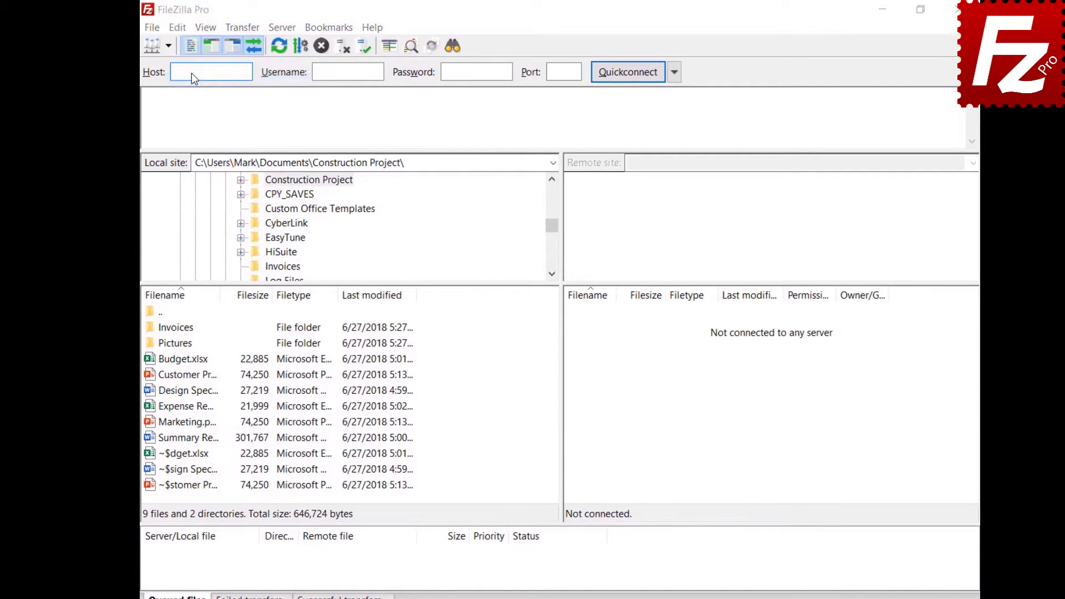
pyautogui.moveTo(411, 307); pyautogui.dragTo(416, 367)
pyautogui.click(318, 398)
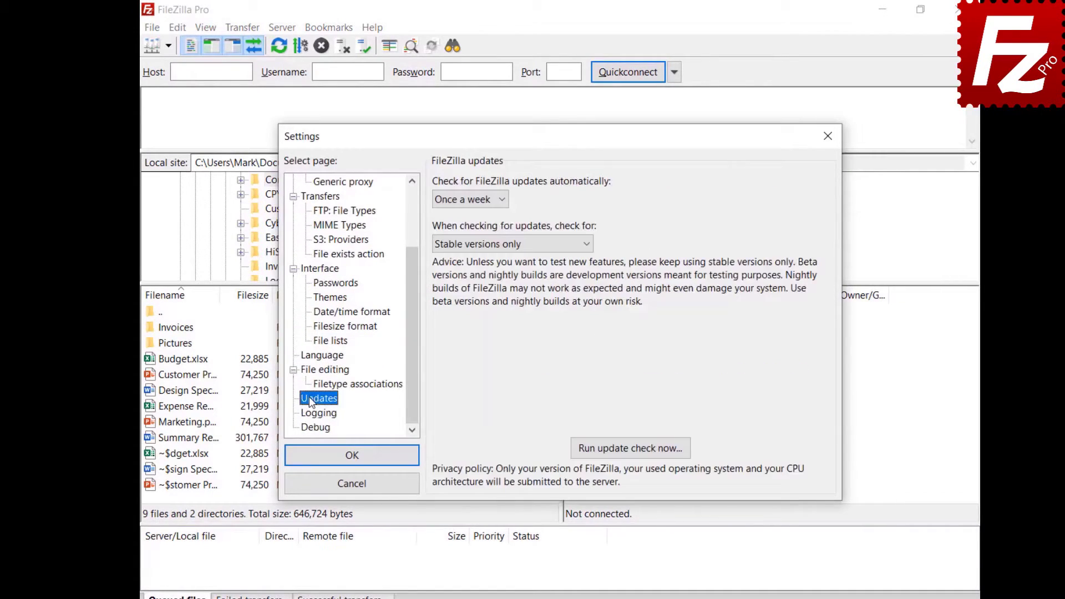
pyautogui.click(501, 202)
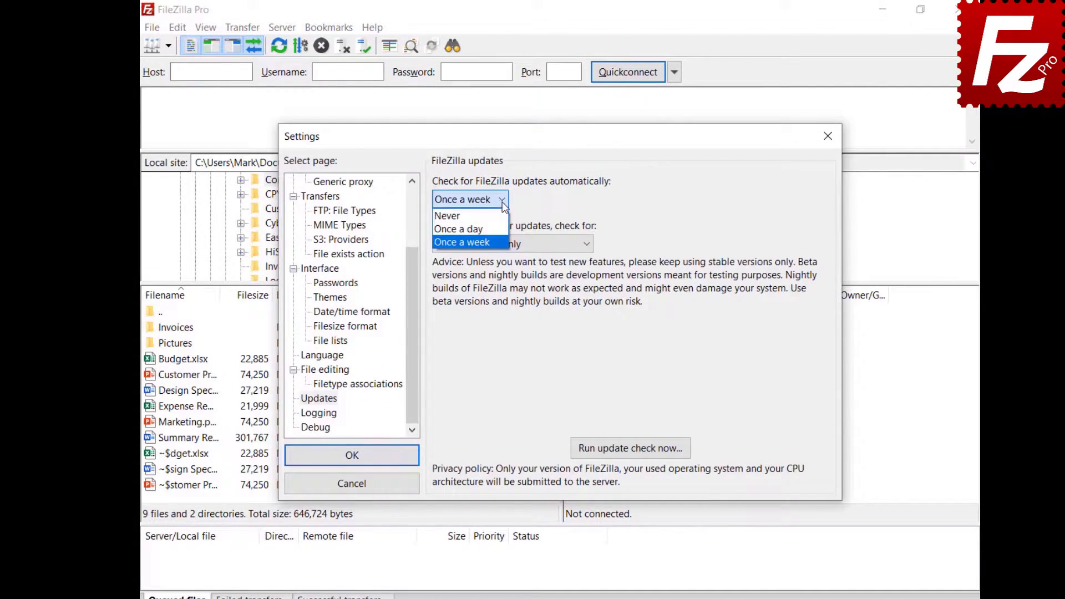
pyautogui.click(589, 247)
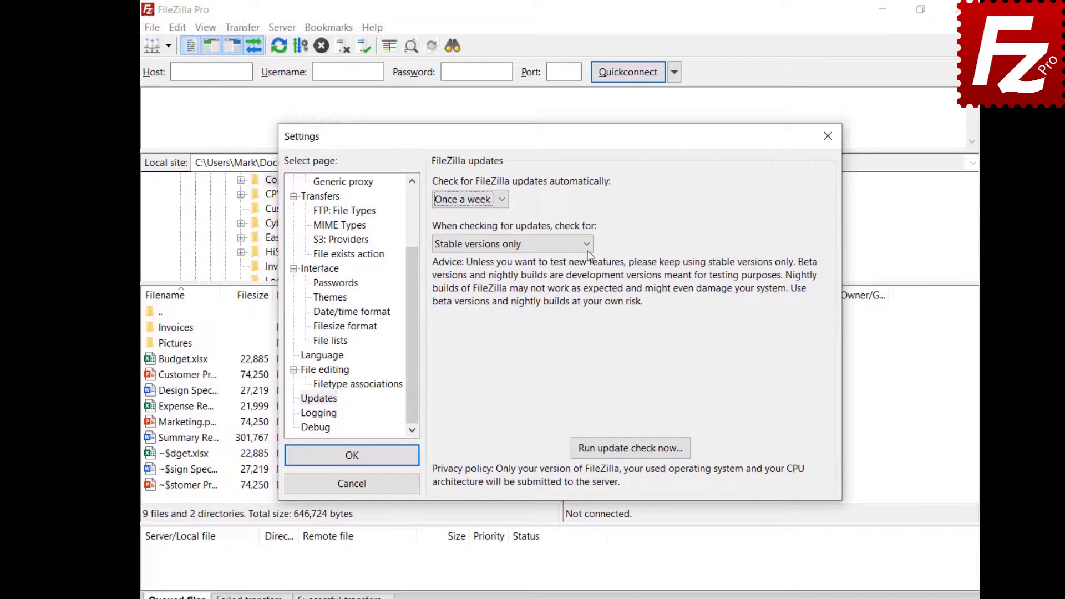
pyautogui.click(590, 245)
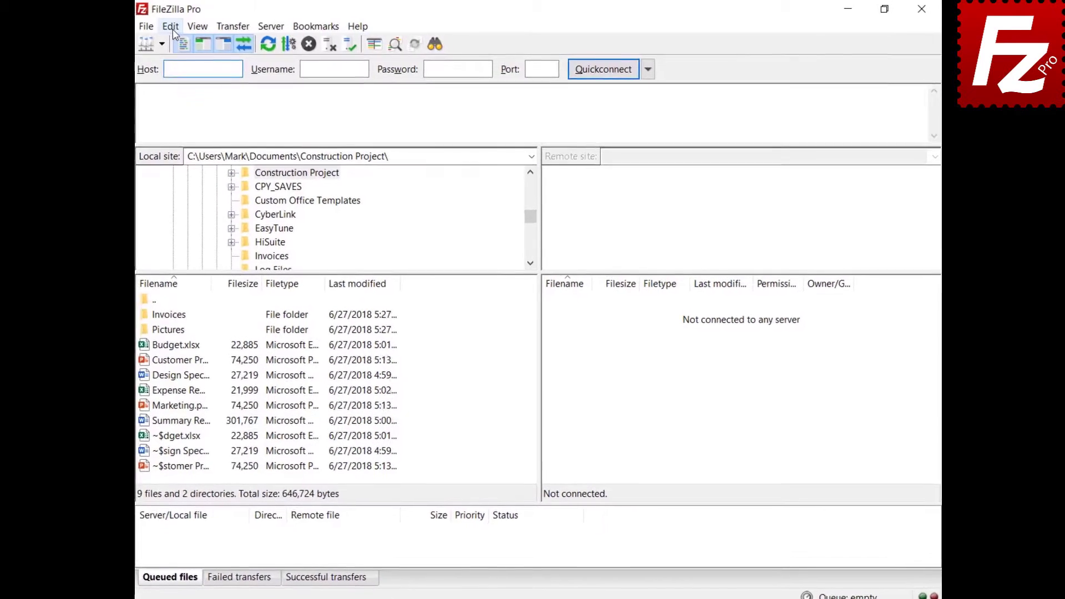
# In the FTP Active mode settings, limit local ports used by FileZilla to 6000–7000.
pyautogui.click(173, 30)
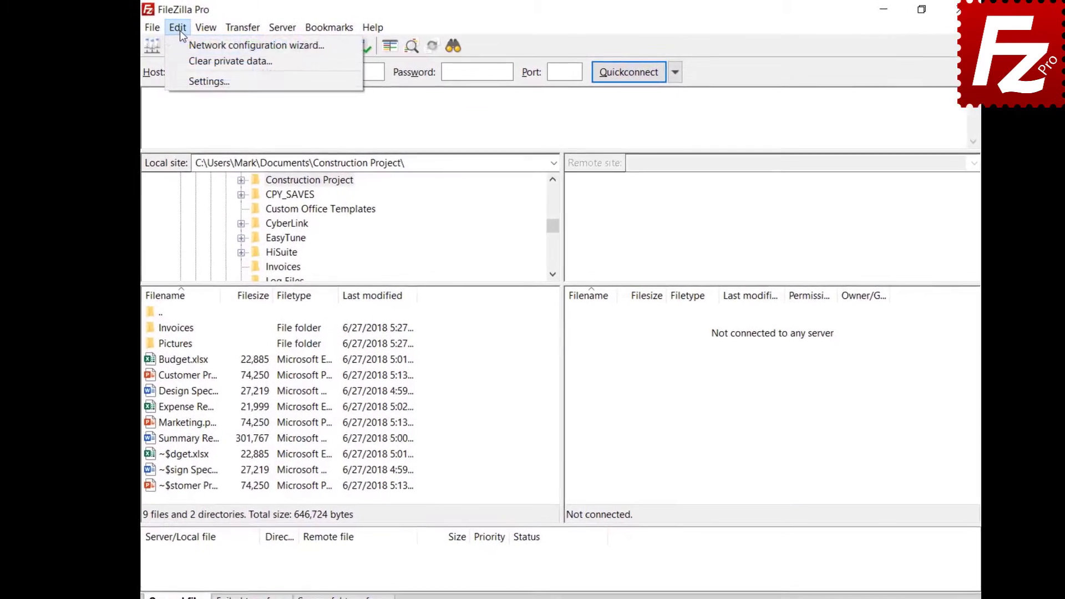
pyautogui.click(178, 78)
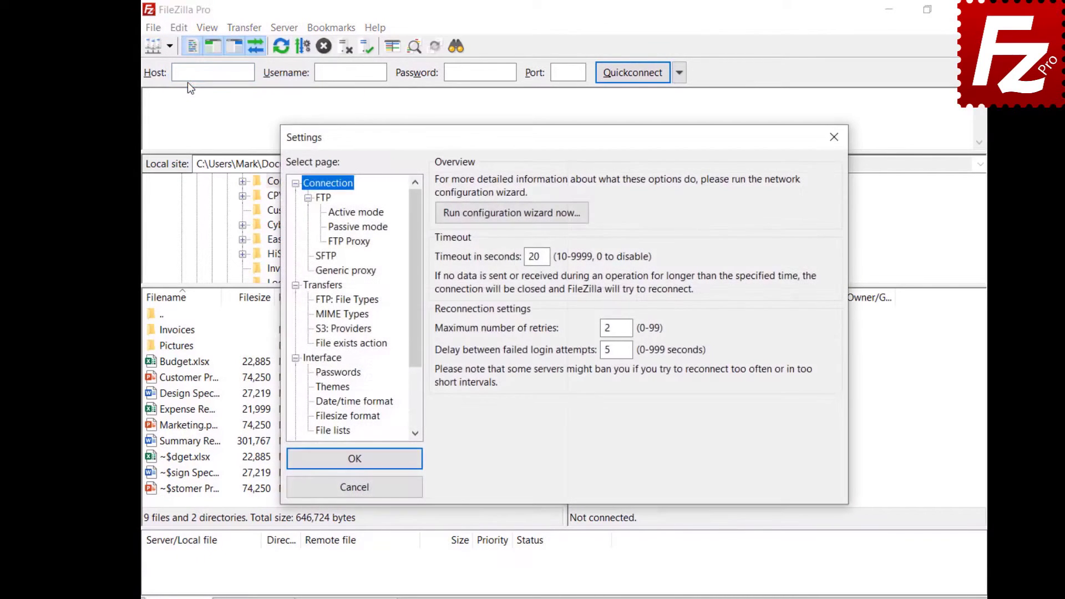
pyautogui.click(335, 217)
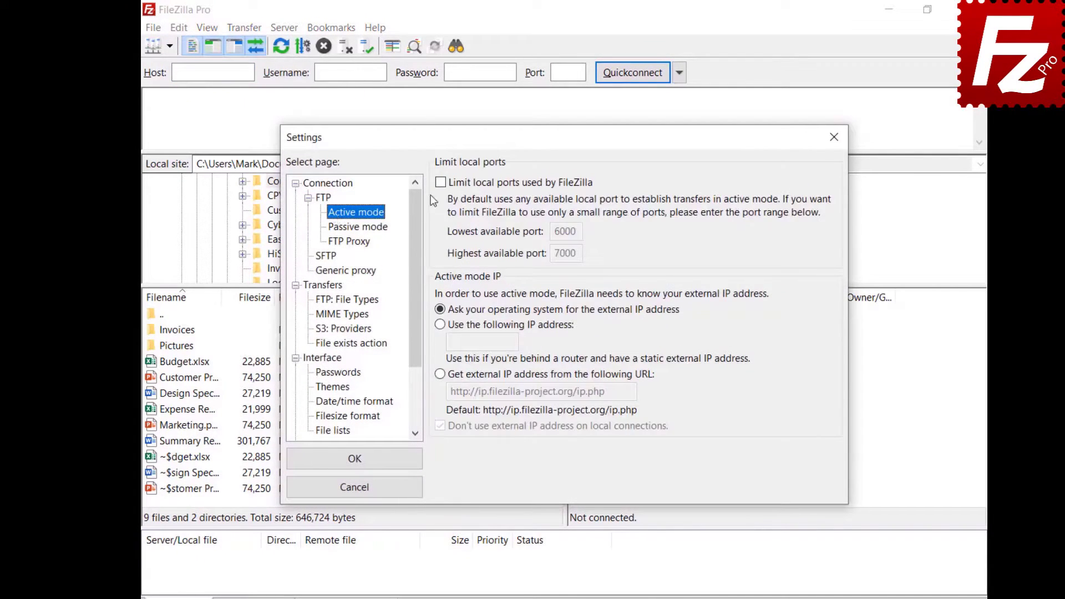
pyautogui.click(440, 183)
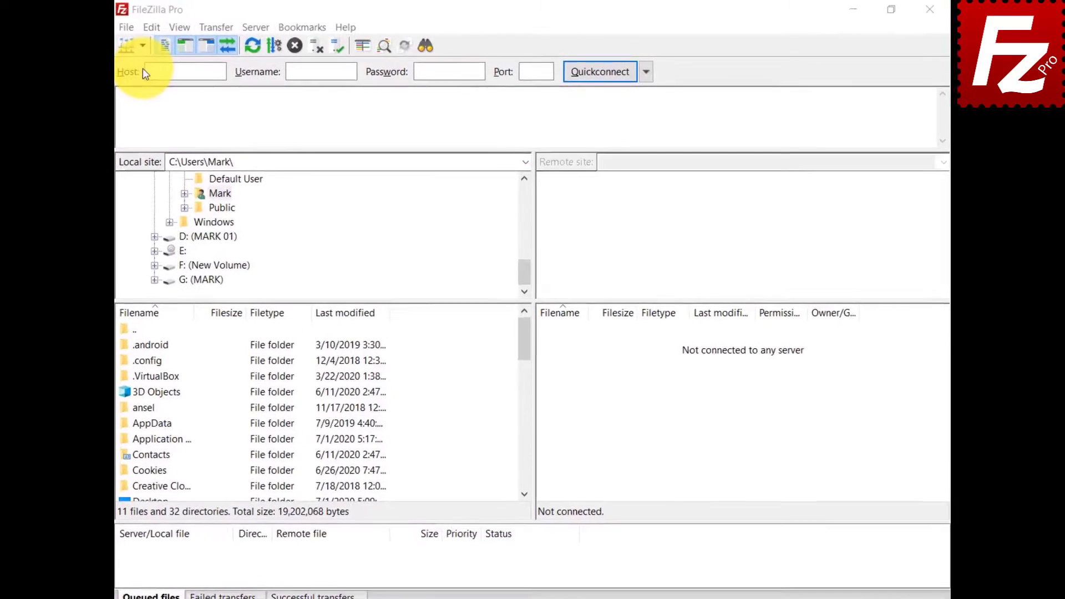
# In the Site Manager, add a new folder named Google Drive.
pyautogui.click(142, 45)
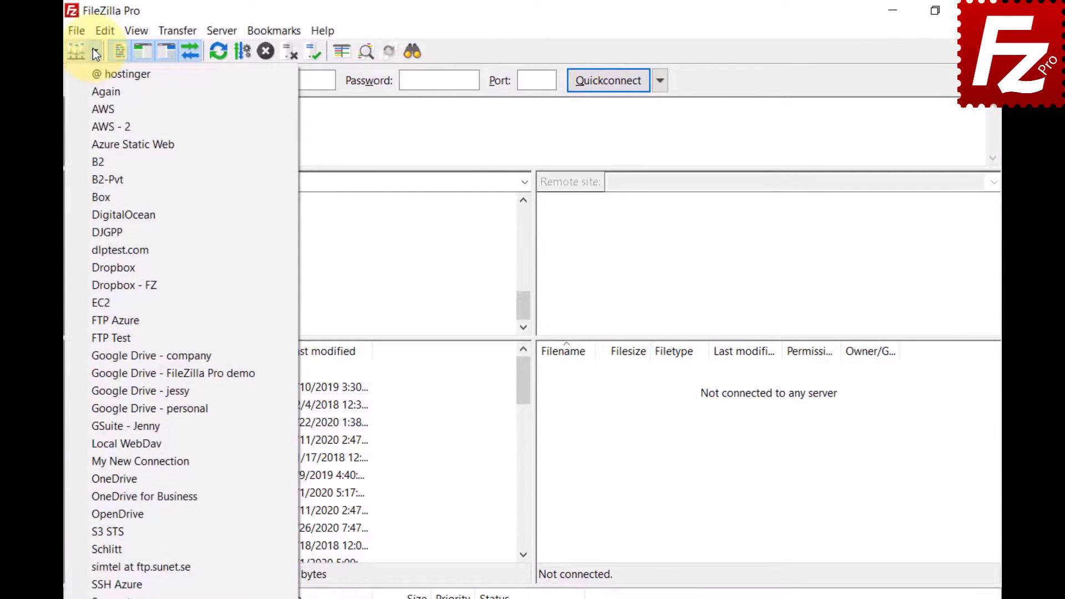
pyautogui.click(94, 52)
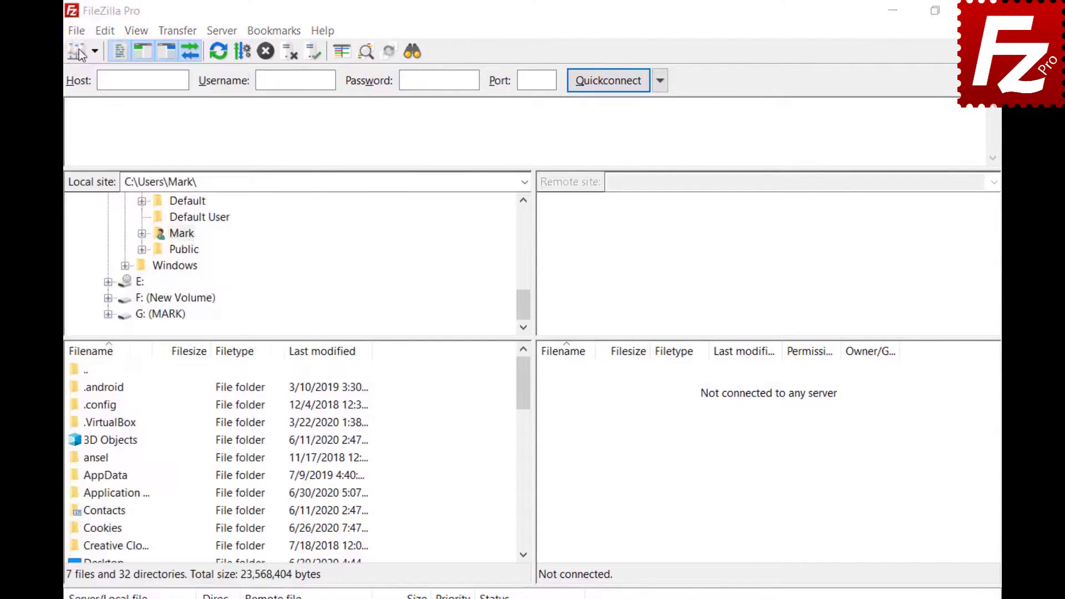
pyautogui.click(77, 31)
pyautogui.click(81, 50)
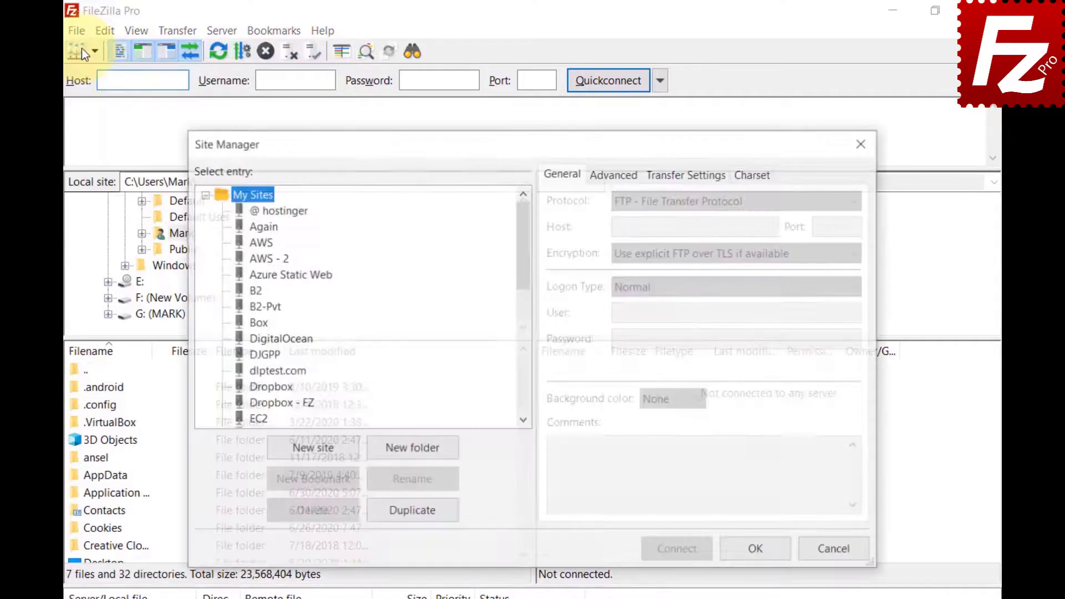
pyautogui.click(415, 449)
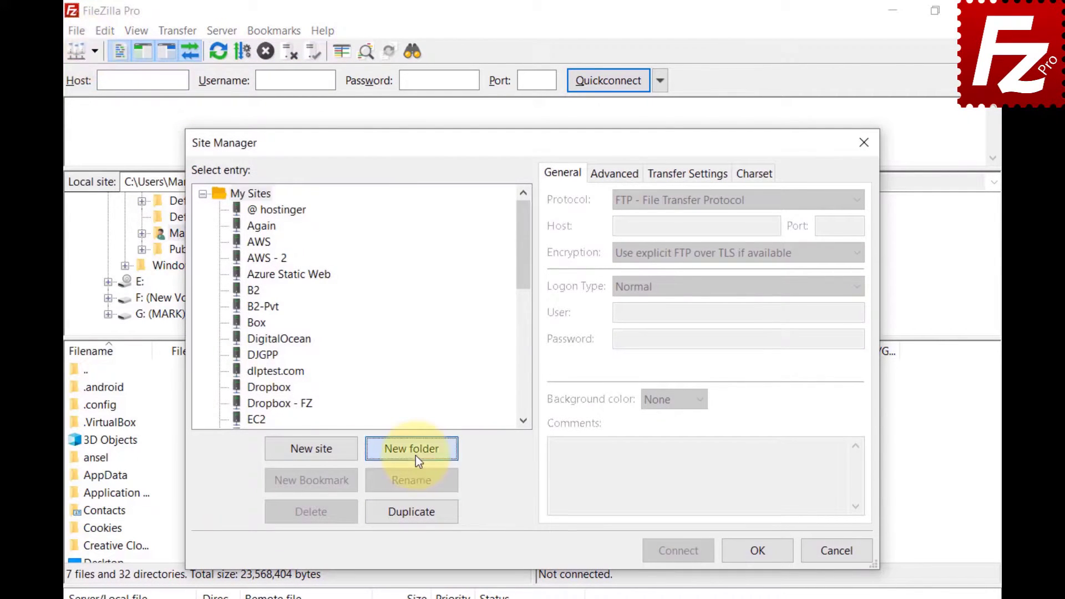
pyautogui.write('Google Drive')
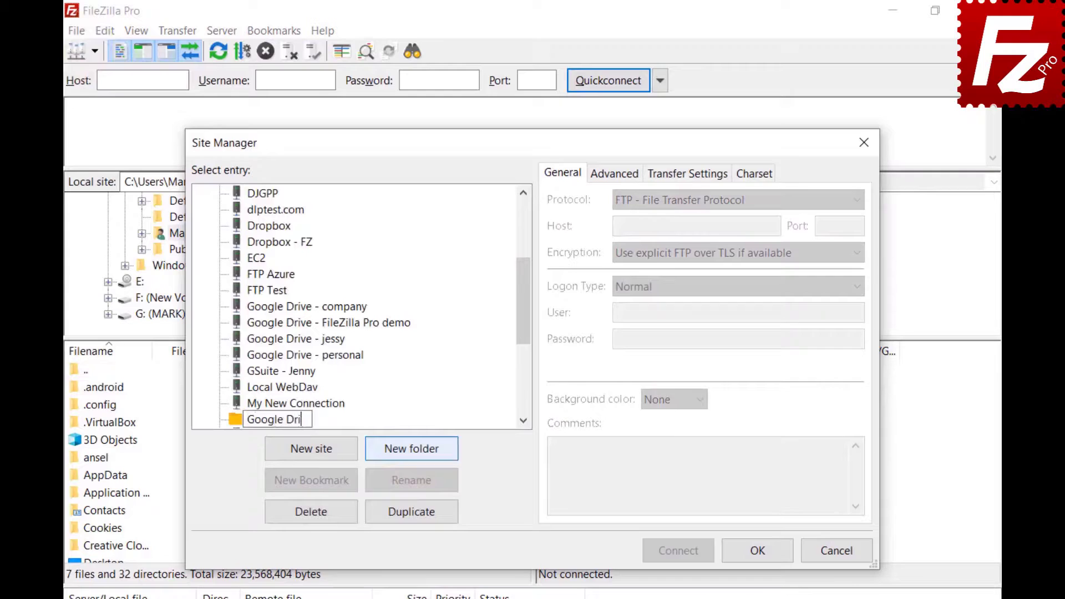
pyautogui.press('Return')
# Select the four Google Drive sites, including company, FileZilla Pro demo and personal, and move them into the folder.
pyautogui.click(255, 330)
pyautogui.keyDown('shift'); pyautogui.click(255, 345); pyautogui.keyUp('shift')
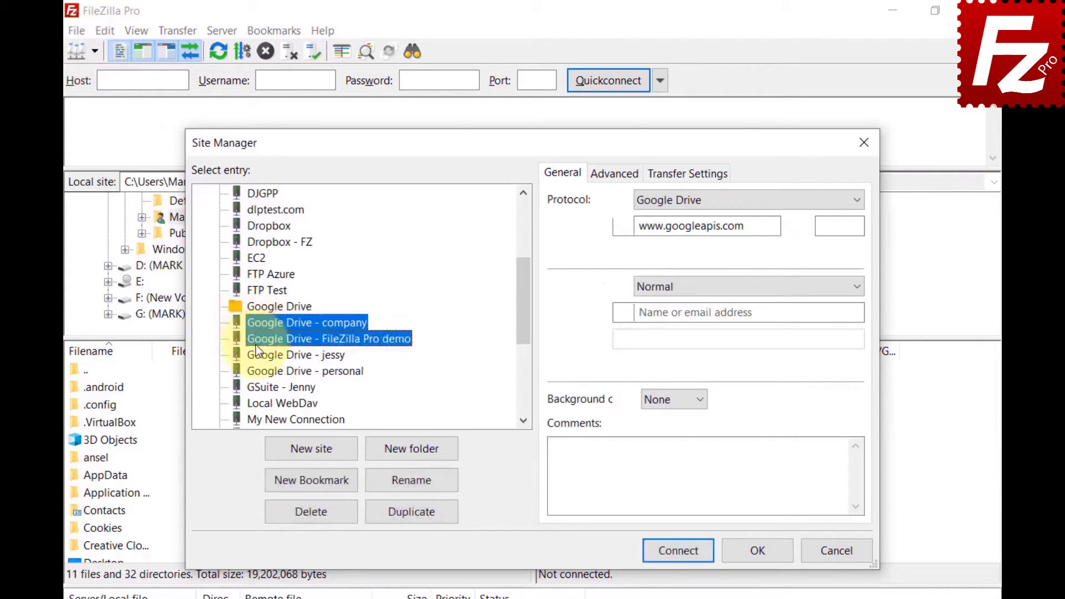
pyautogui.keyDown('shift'); pyautogui.click(259, 354); pyautogui.keyUp('shift')
pyautogui.keyDown('ctrl'); pyautogui.click(262, 370); pyautogui.keyUp('ctrl')
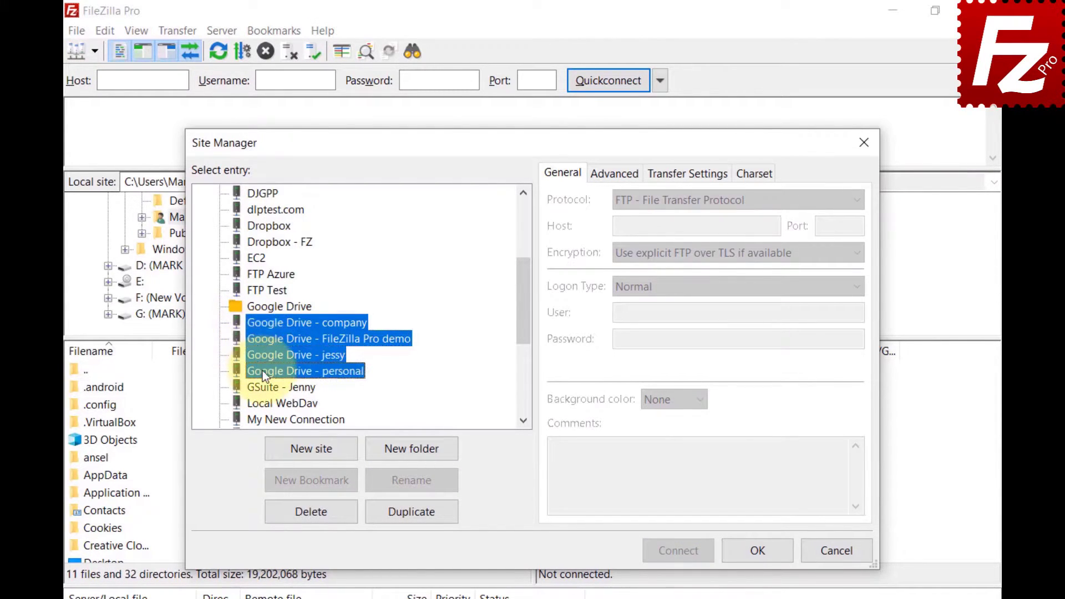
pyautogui.keyDown('ctrl'); pyautogui.click(262, 309); pyautogui.keyUp('ctrl')
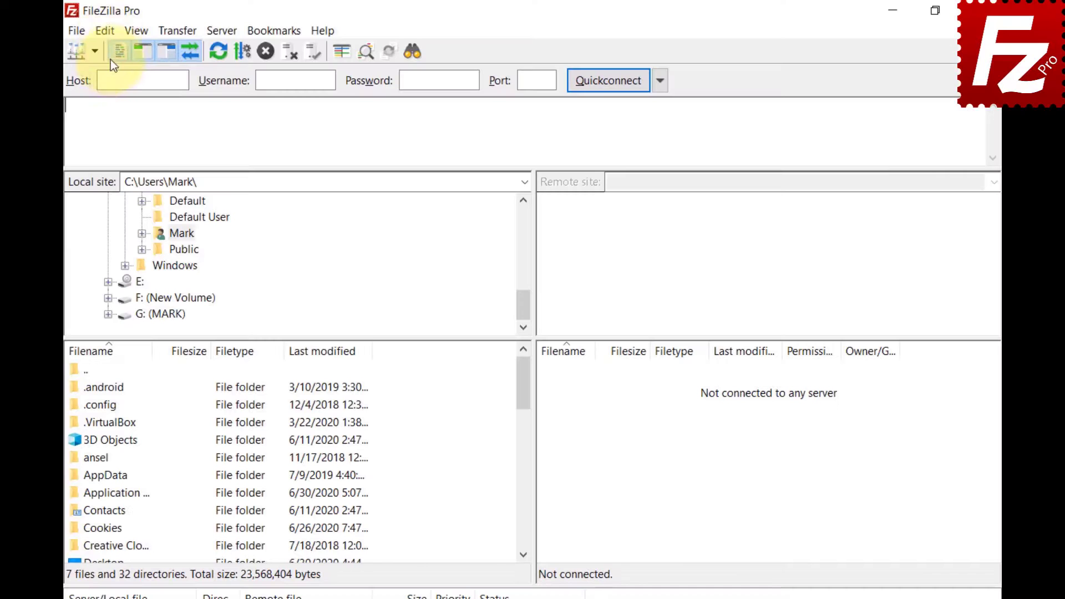
# In Interface > File lists settings, set Sorting mode to 'Sort directories inline'.
pyautogui.click(104, 31)
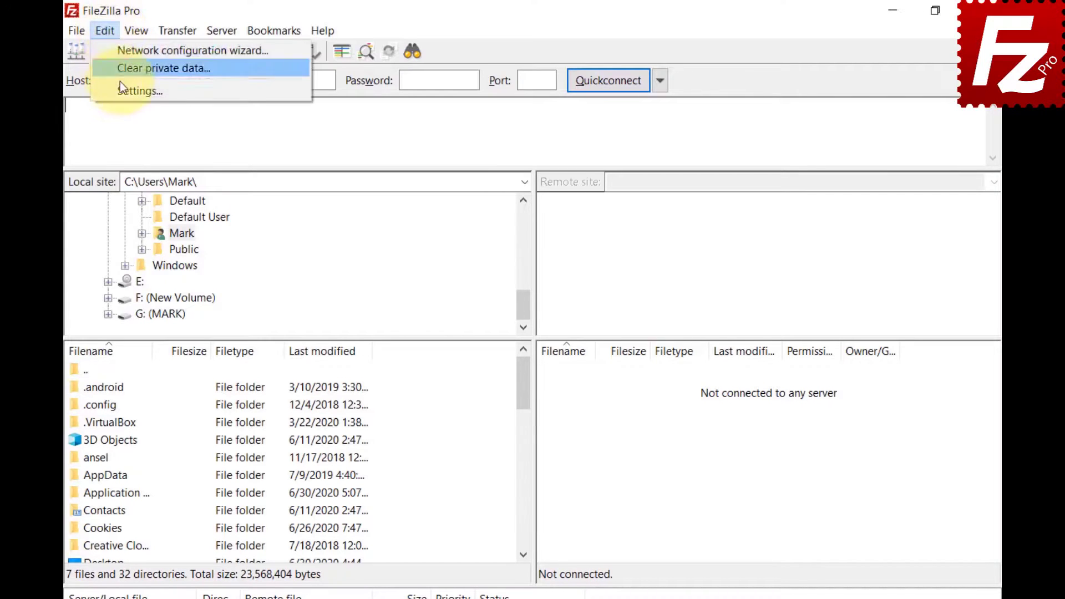
pyautogui.click(125, 88)
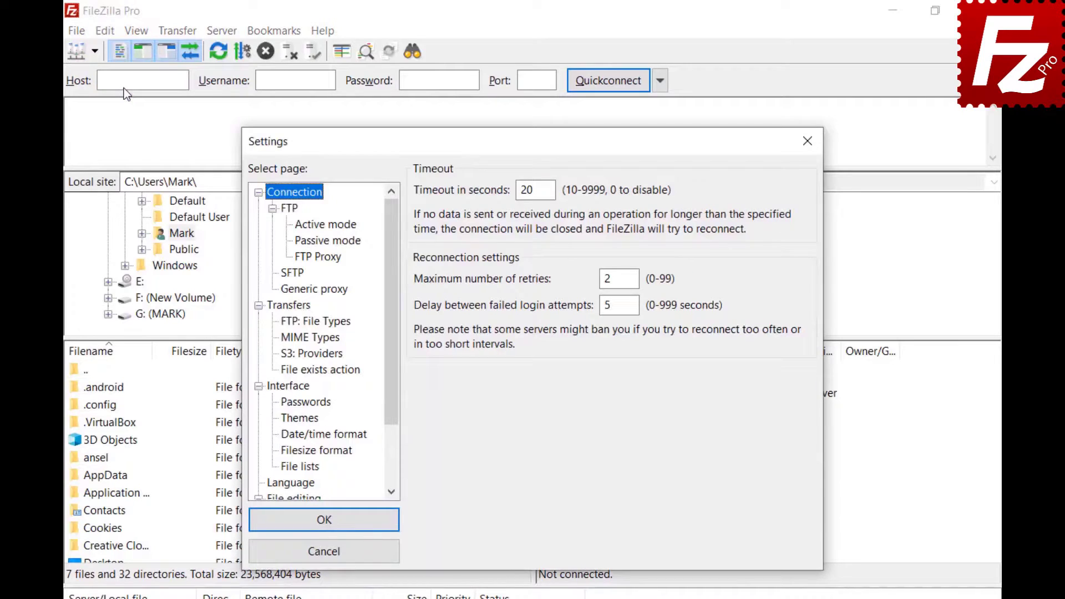
pyautogui.click(277, 387)
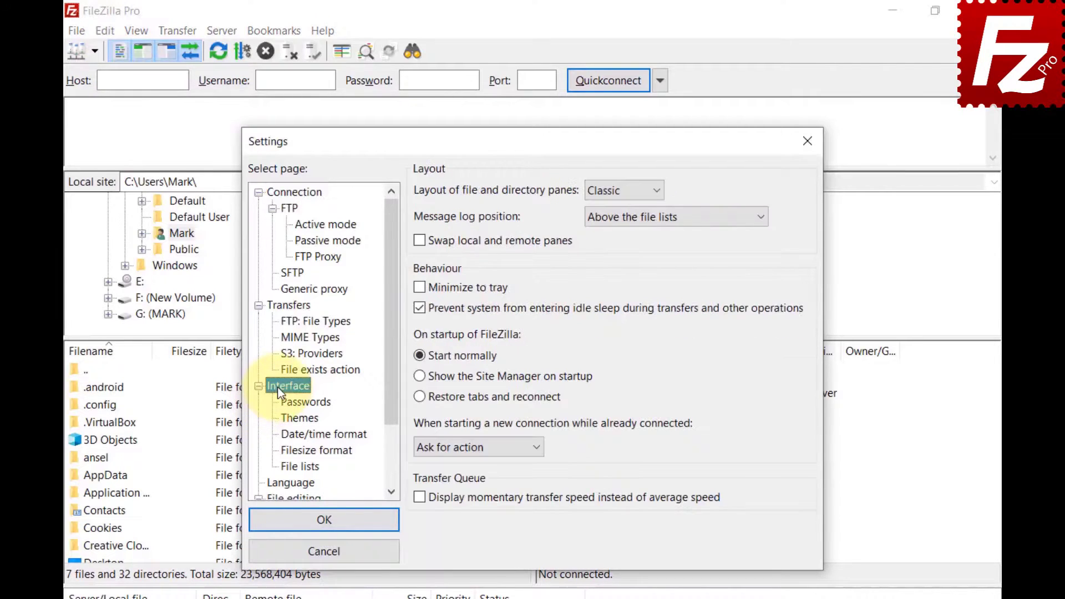
pyautogui.click(284, 465)
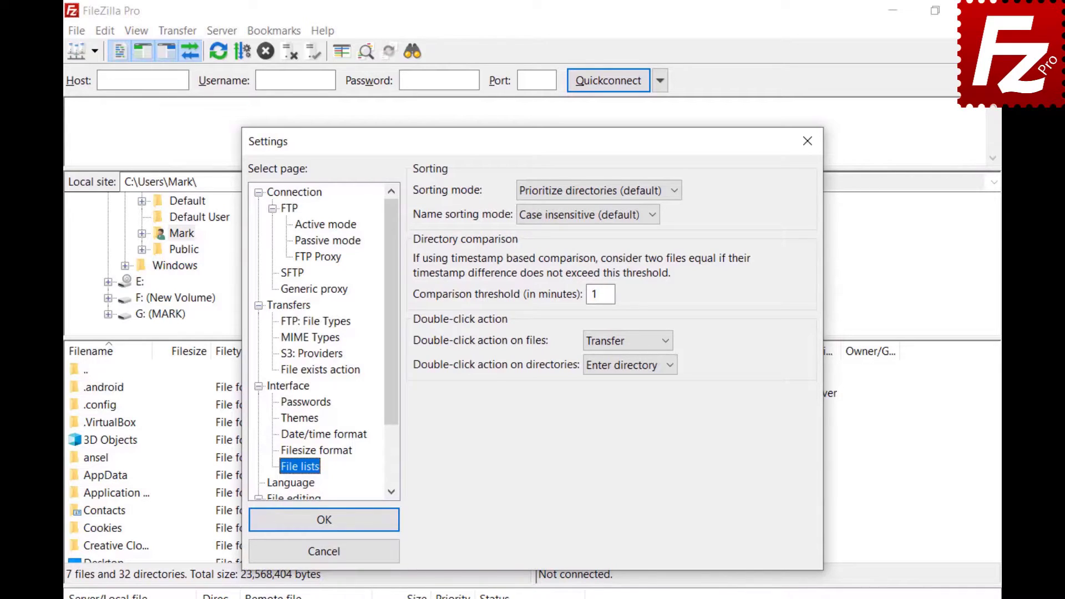
pyautogui.click(673, 191)
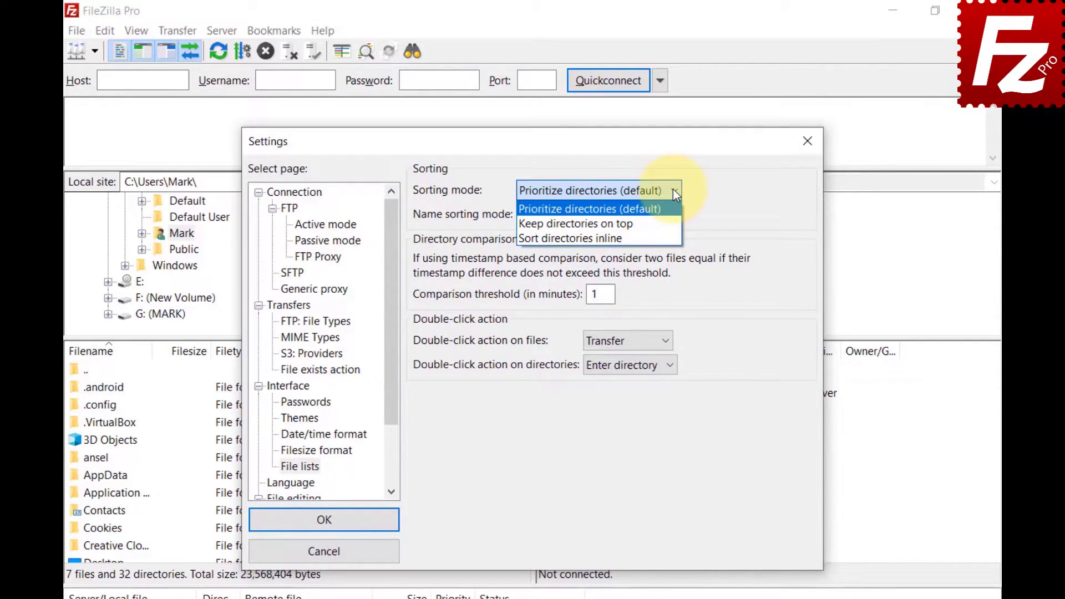
pyautogui.click(673, 222)
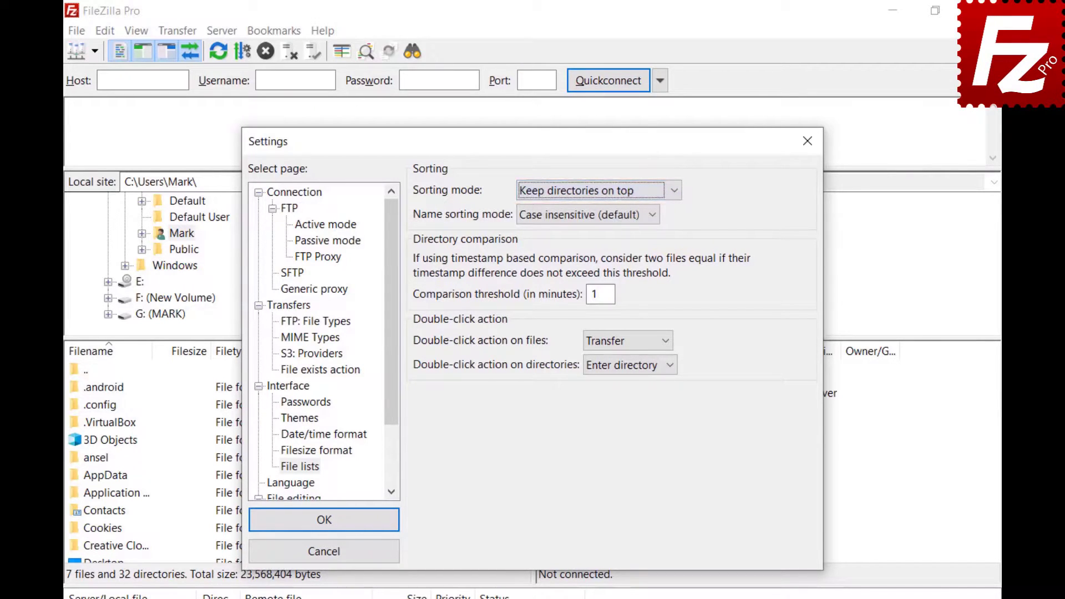
pyautogui.click(674, 191)
pyautogui.click(672, 235)
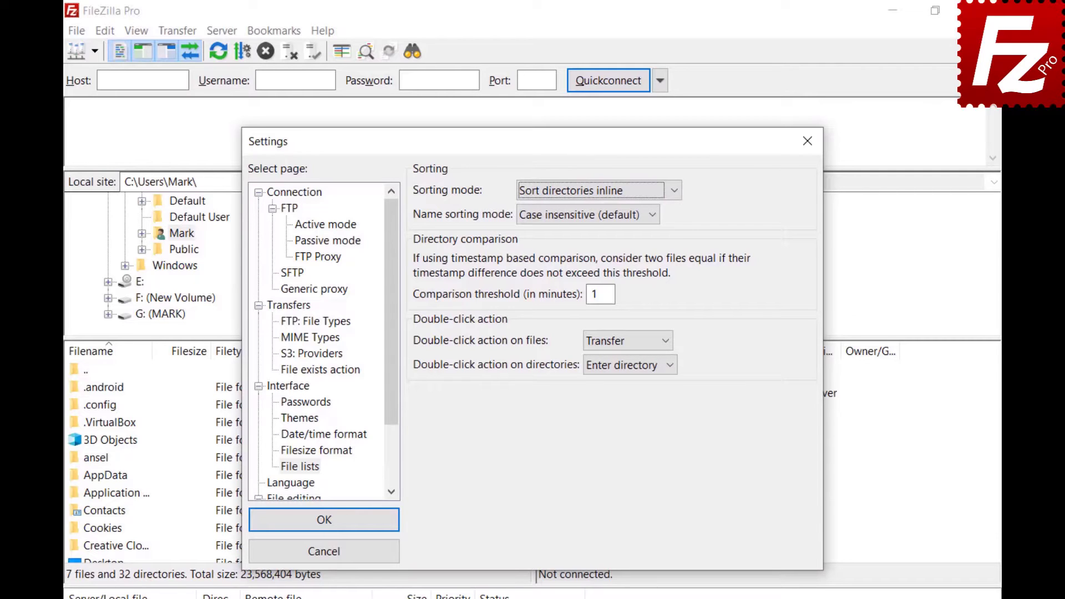
# Set the Name sorting mode to 'Natural sort'.
pyautogui.click(654, 217)
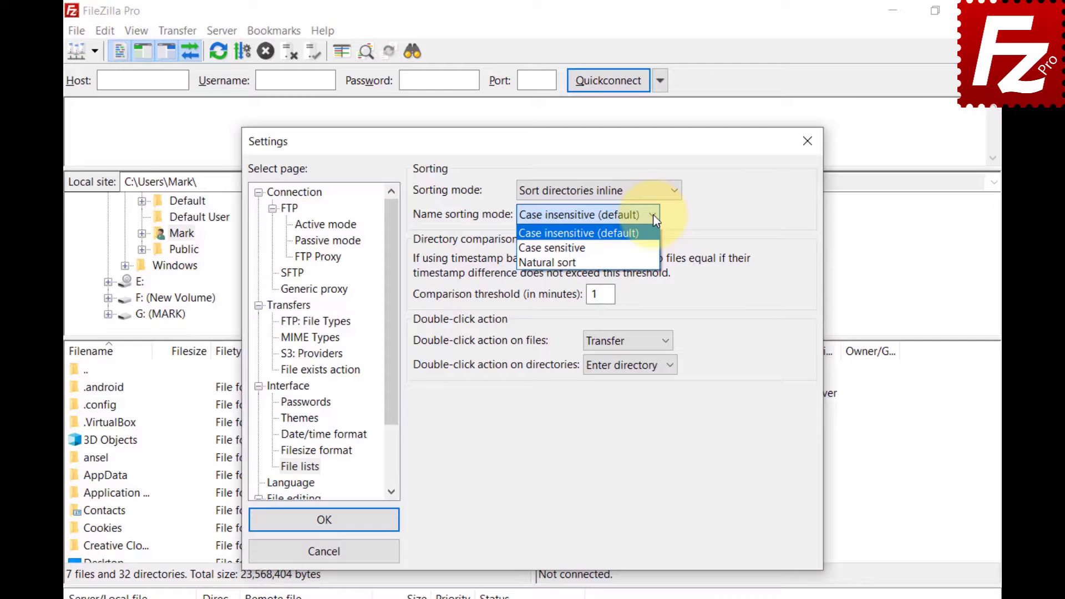
pyautogui.click(638, 248)
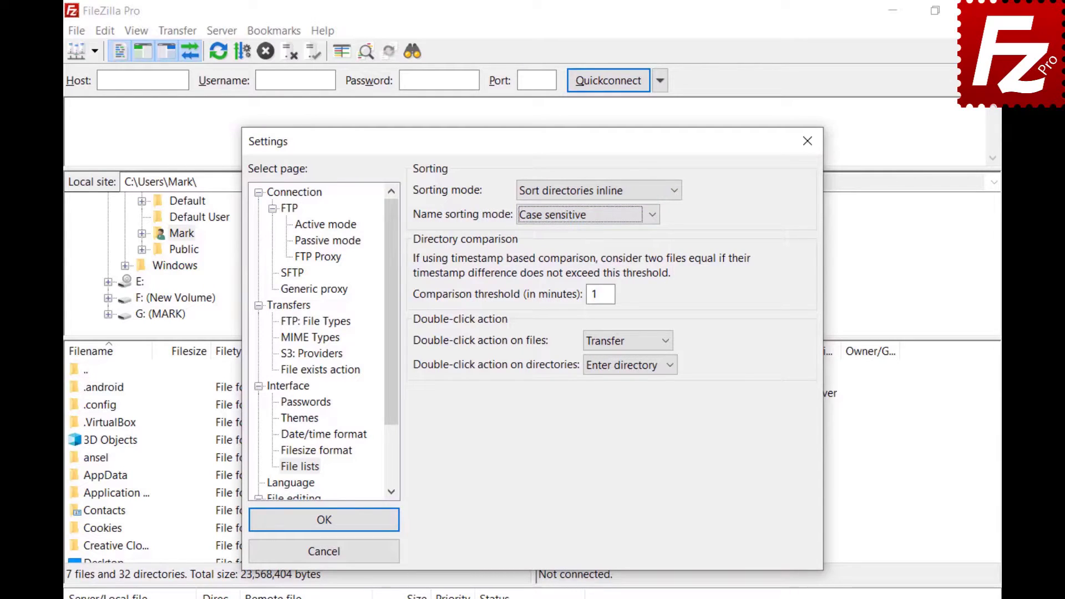
pyautogui.click(652, 214)
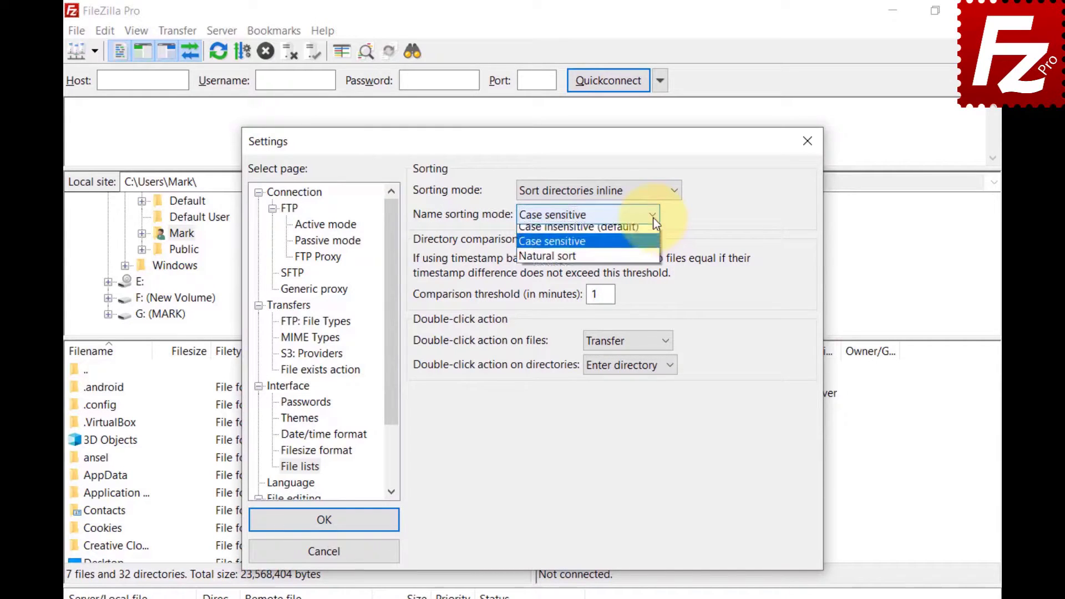
pyautogui.click(654, 259)
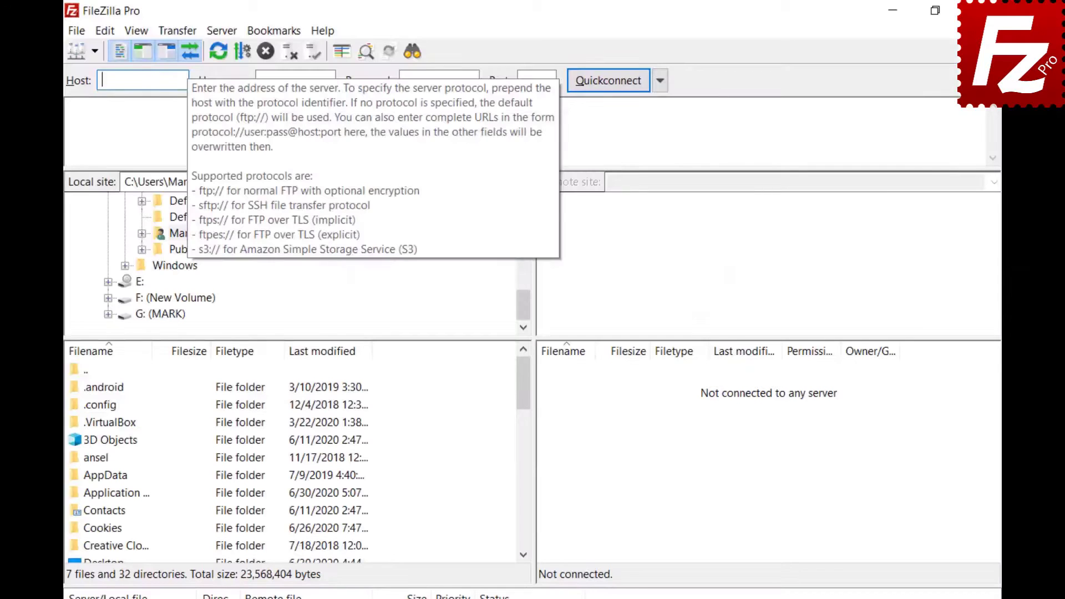
# Enter host 40.121.111.78 in the Quickconnect bar and connect for a one-time session.
pyautogui.write('40.121.111.78')
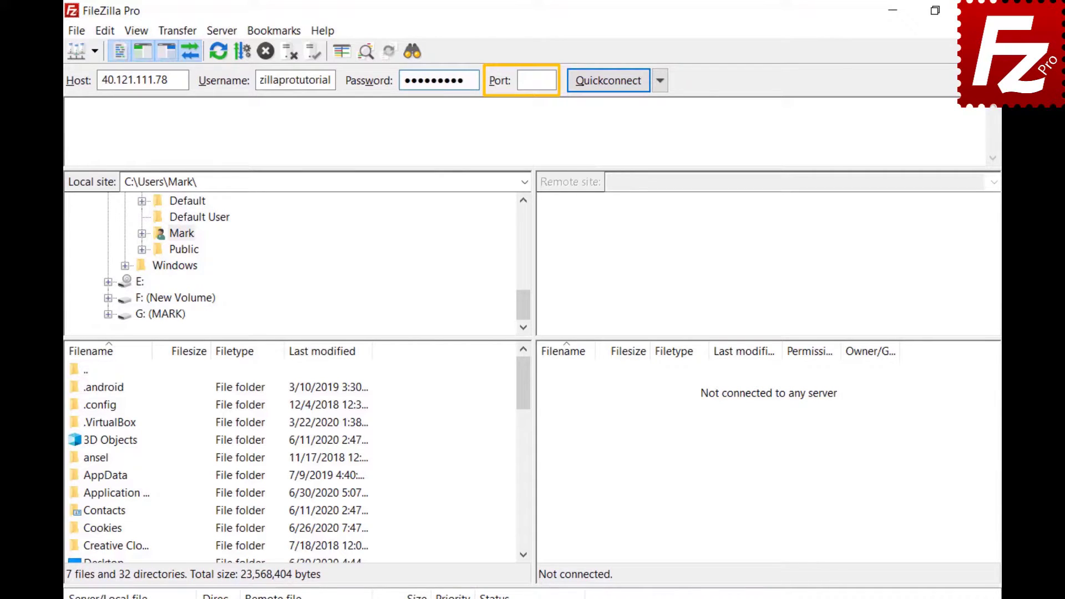
pyautogui.click(611, 80)
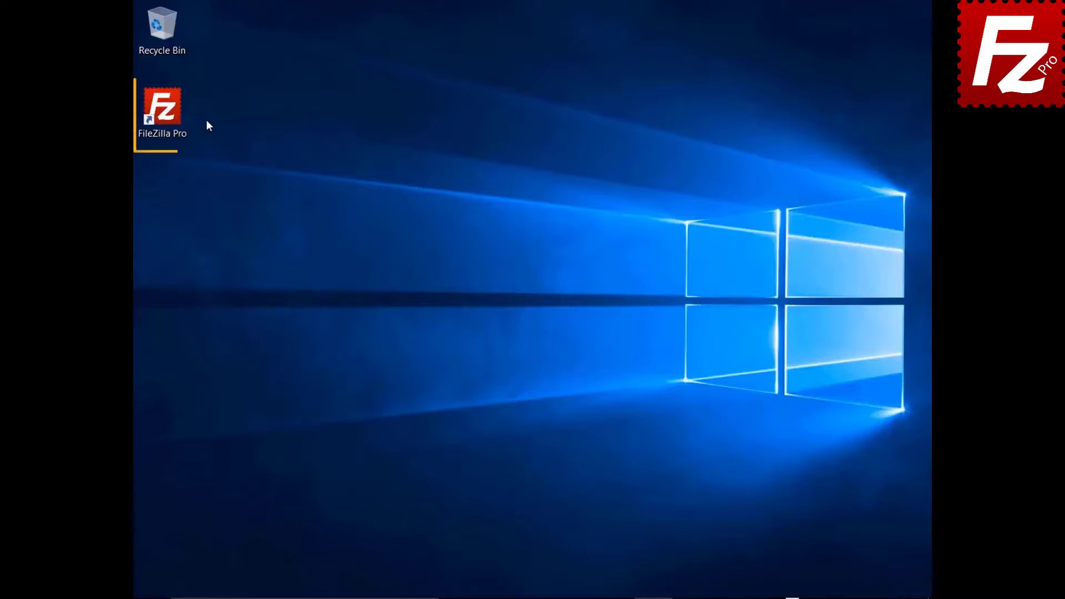
# Launch FileZilla Pro and bring up the Site Manager.
pyautogui.doubleClick(169, 115)
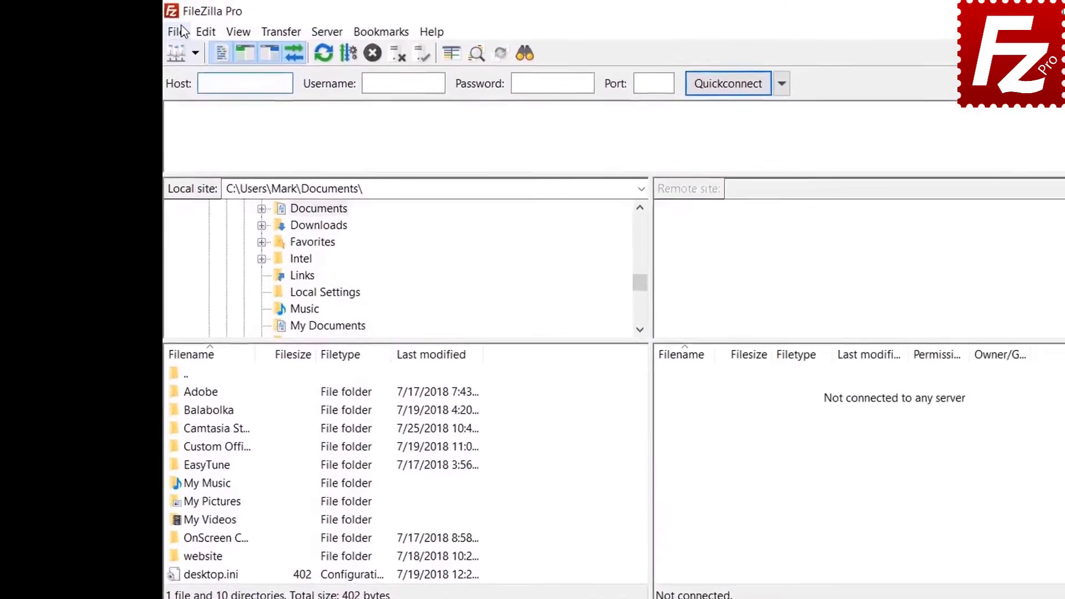
pyautogui.click(150, 26)
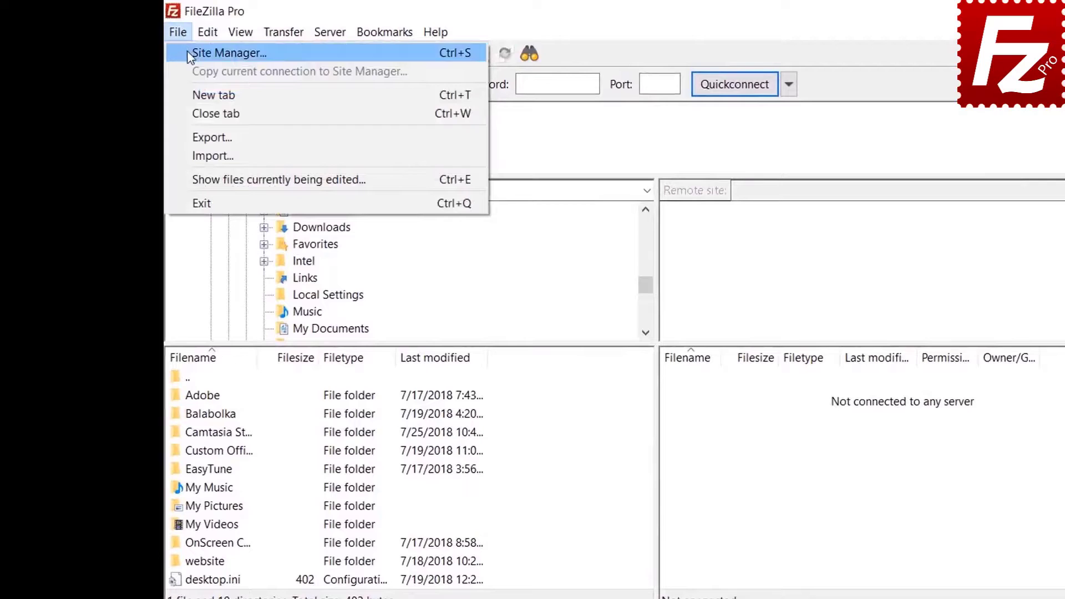
pyautogui.click(187, 52)
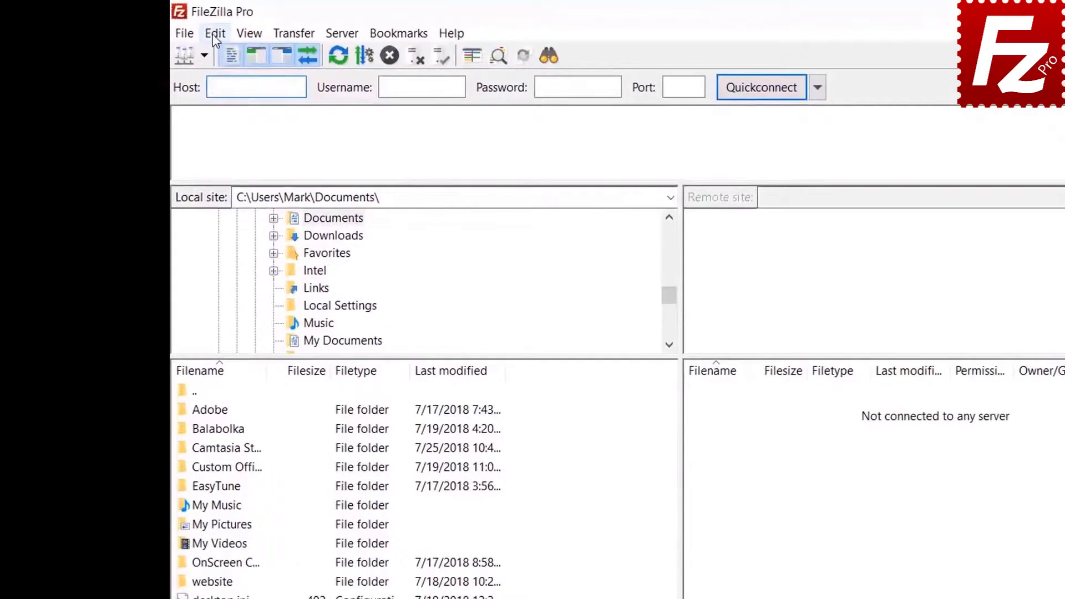
# In Settings > Passwords, choose master-password protection, enter and repeat the master password, and apply.
pyautogui.click(178, 27)
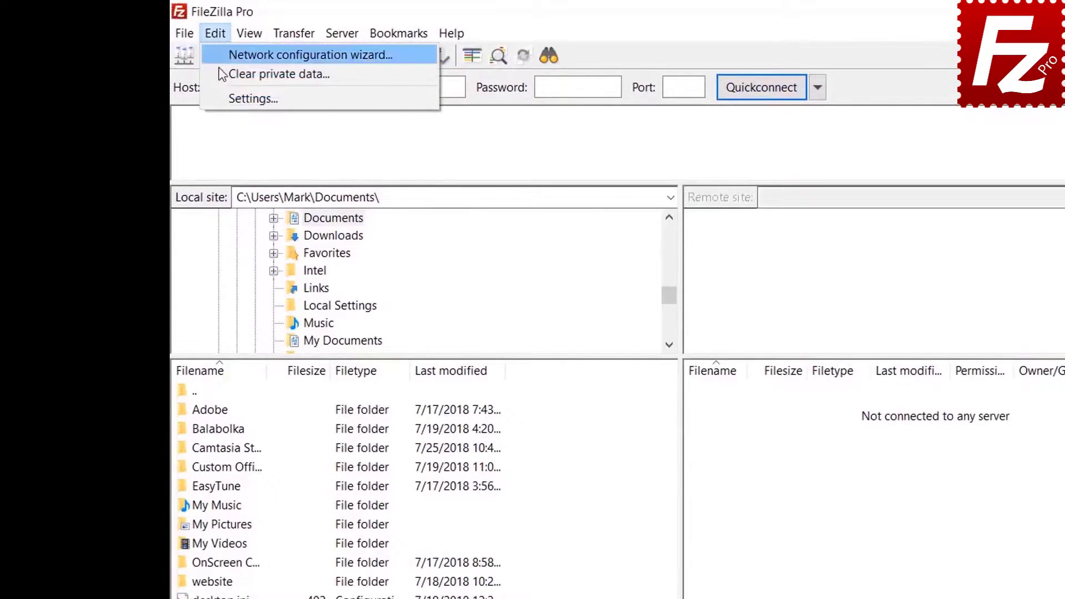
pyautogui.click(224, 95)
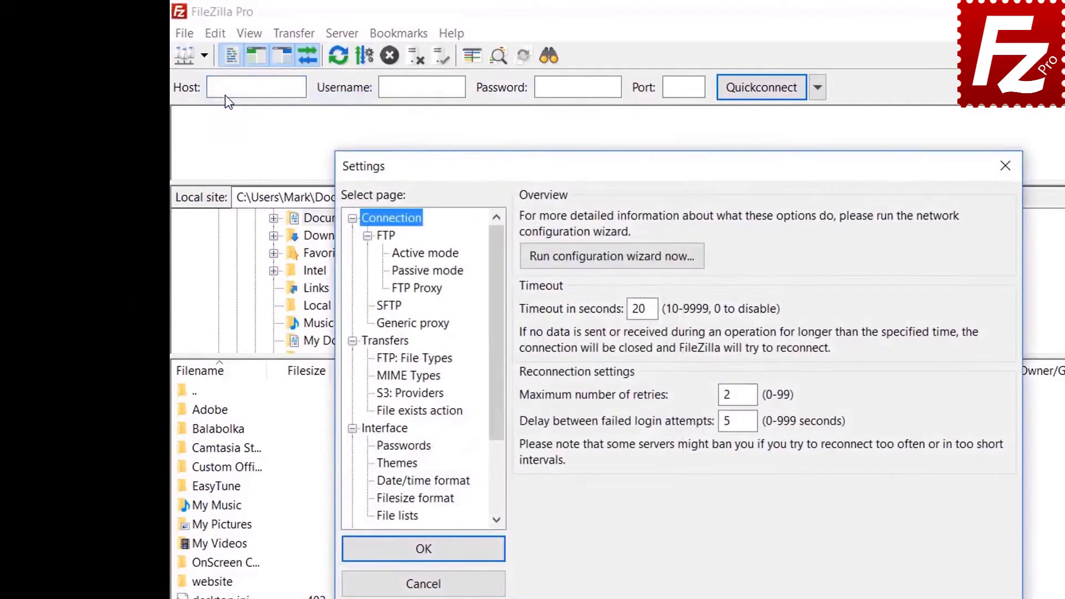
pyautogui.click(411, 448)
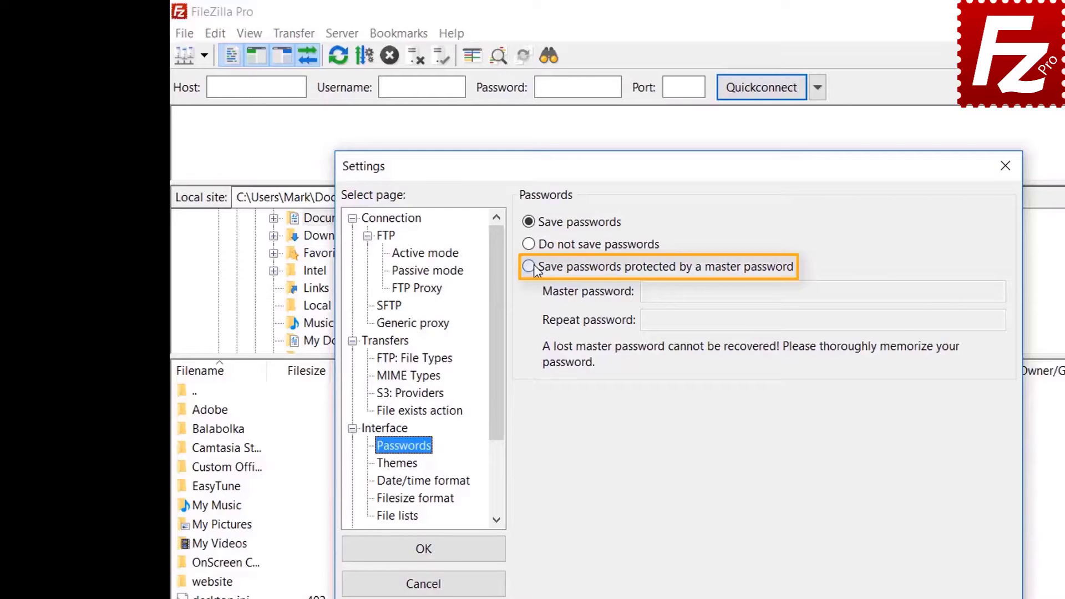
pyautogui.click(529, 268)
pyautogui.click(869, 291)
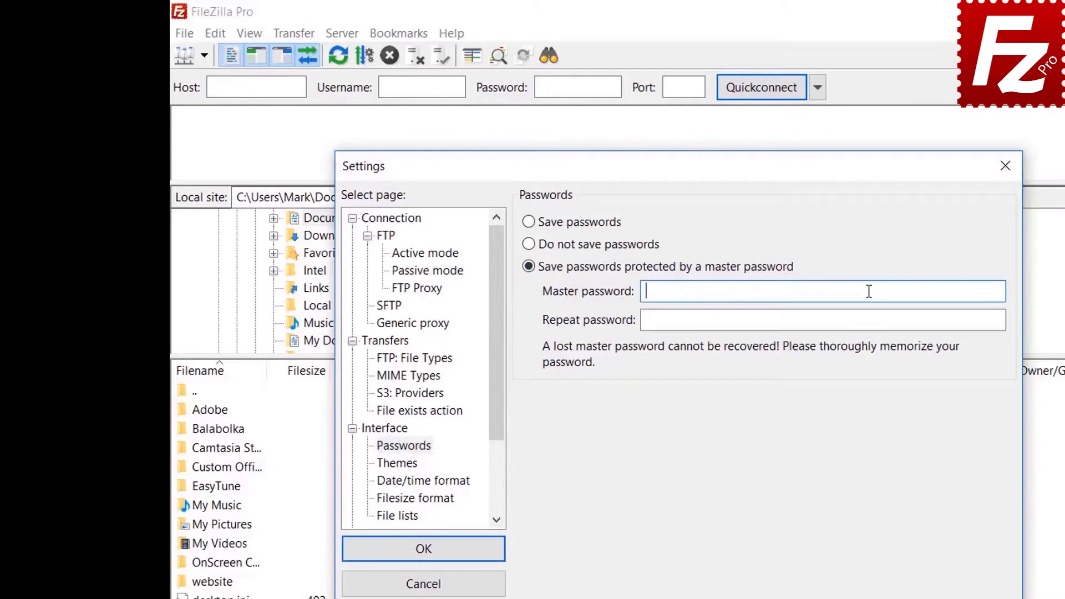
pyautogui.write('••••••••••')
pyautogui.click(844, 322)
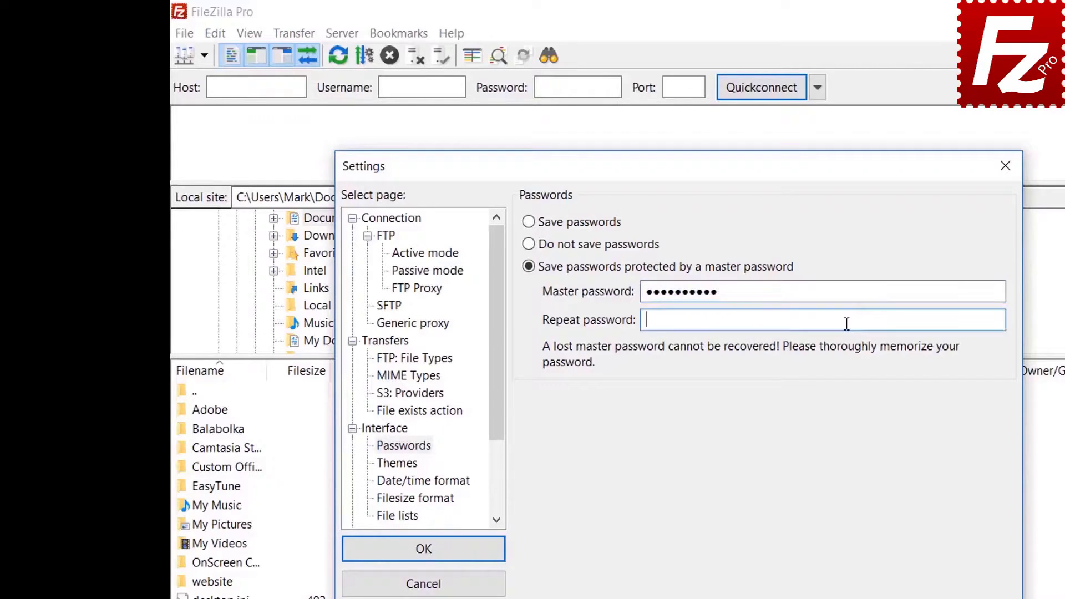
pyautogui.write('••••••••••')
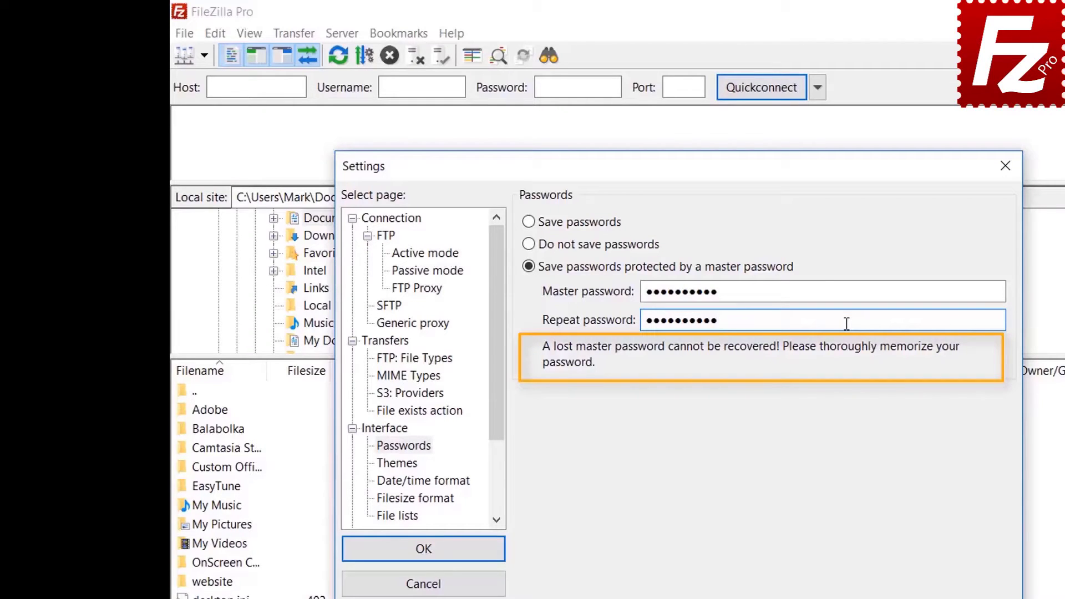
pyautogui.click(425, 554)
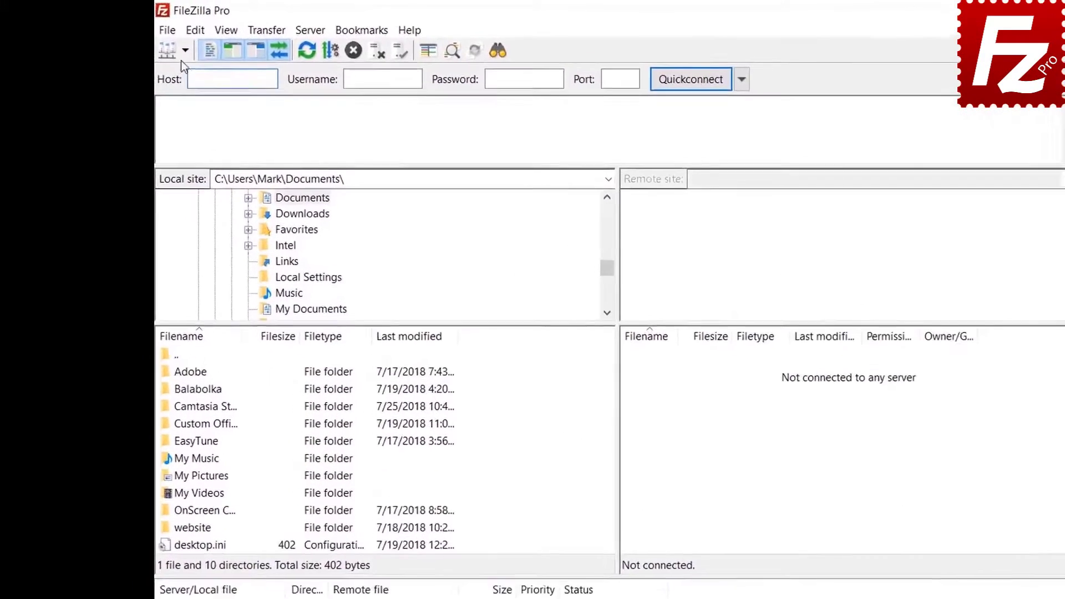
# Connect to the saved FTP Tutorial site, entering the master password when prompted.
pyautogui.click(186, 50)
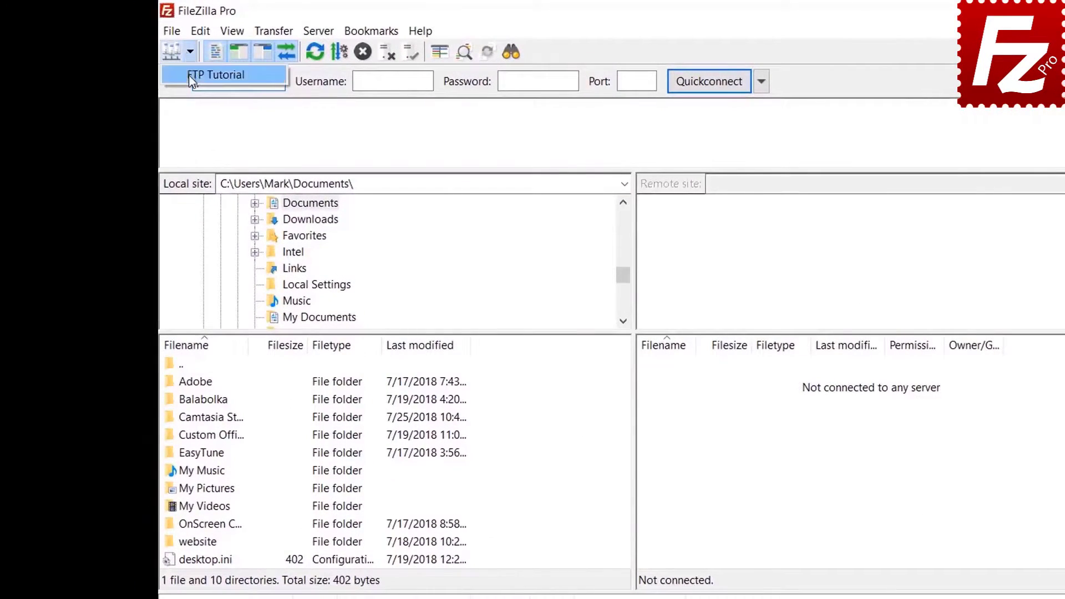
pyautogui.click(189, 75)
pyautogui.write('*******')
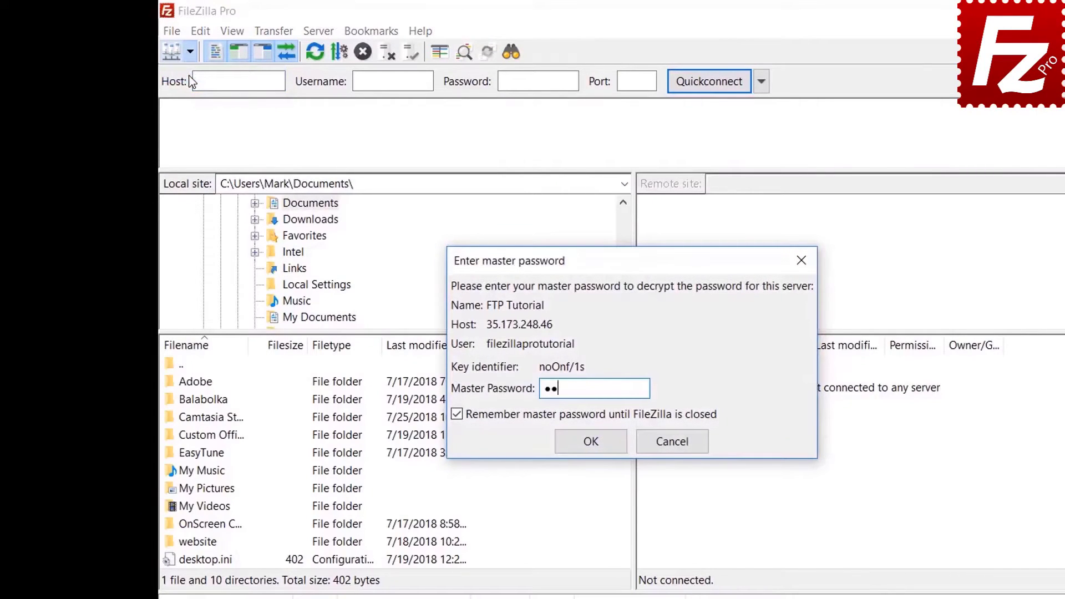
pyautogui.write('***')
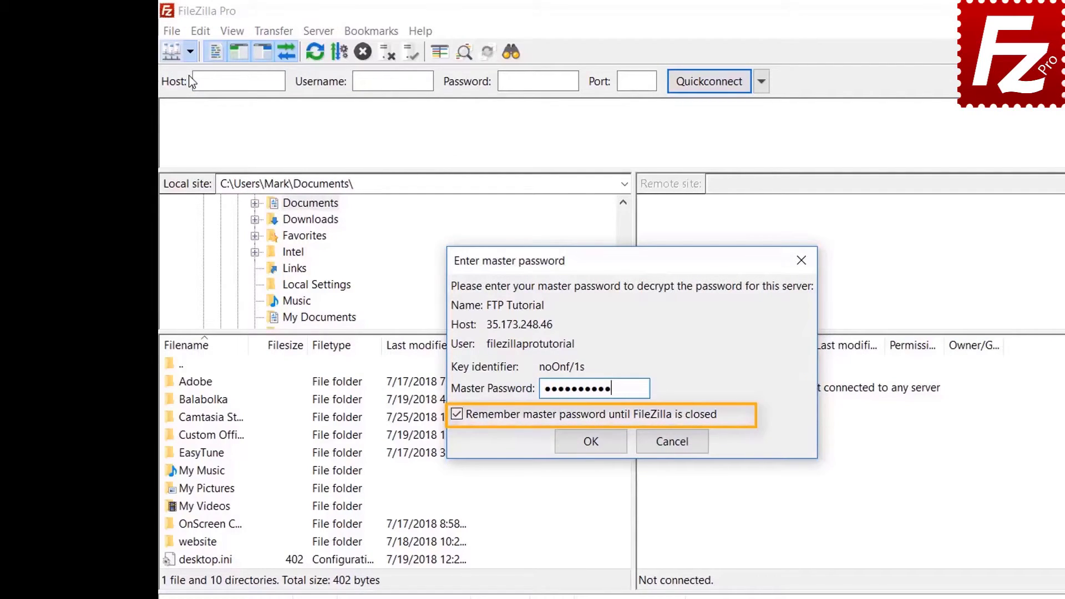
pyautogui.click(588, 441)
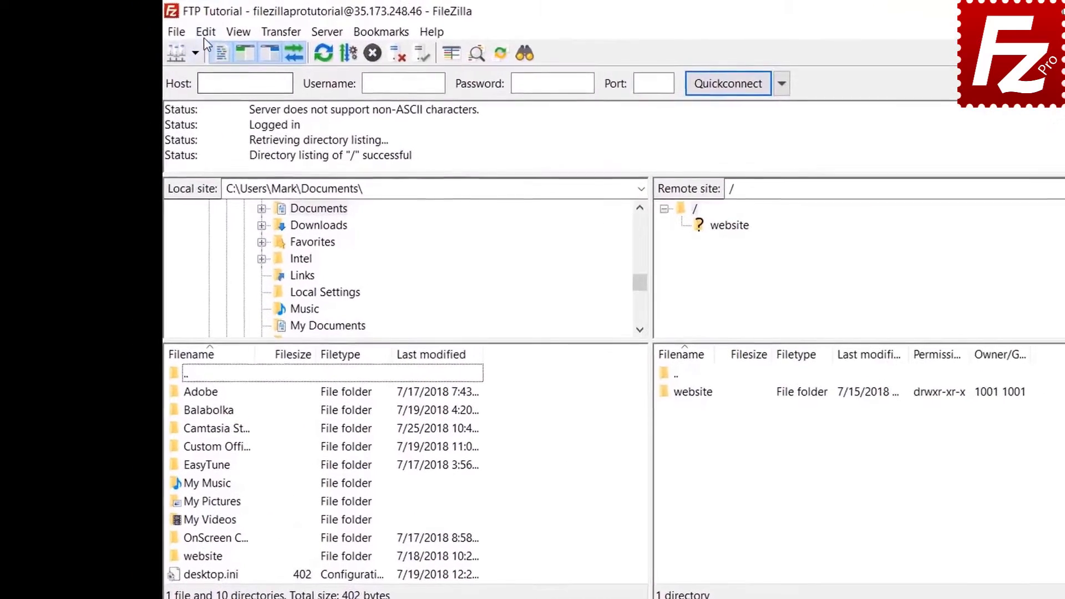
# In Settings > Passwords, switch to saving passwords without a master password and apply it.
pyautogui.click(168, 26)
pyautogui.click(212, 93)
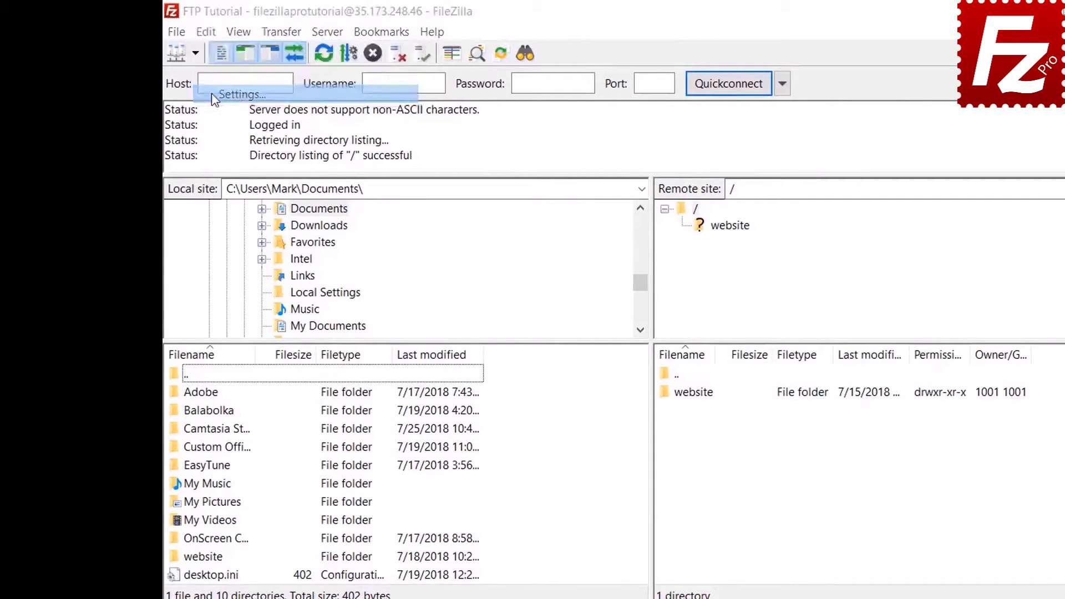
pyautogui.click(386, 428)
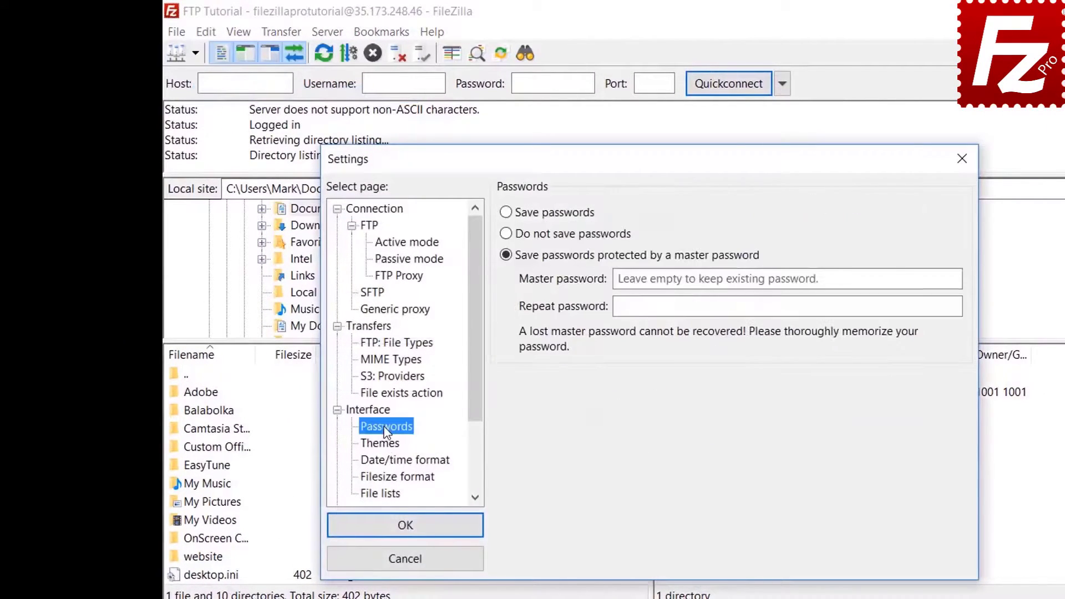
pyautogui.click(510, 215)
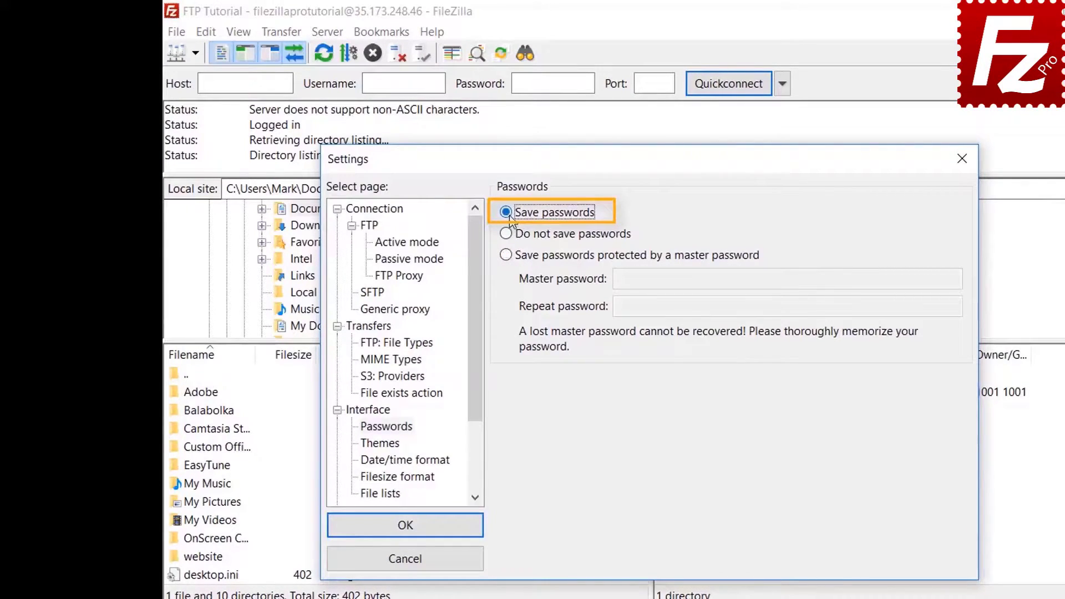
pyautogui.click(416, 530)
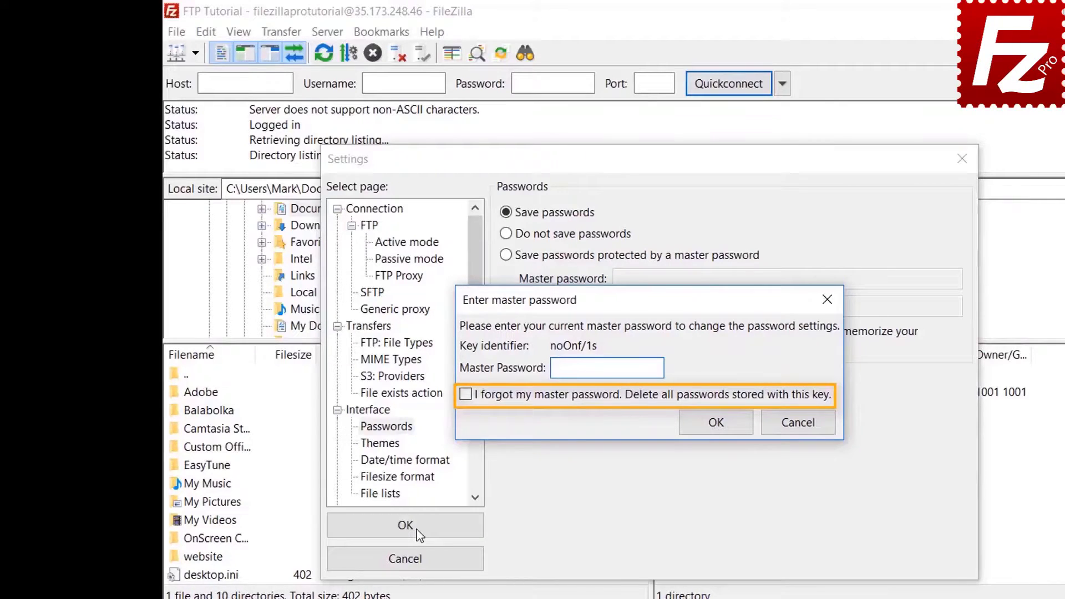
pyautogui.click(803, 428)
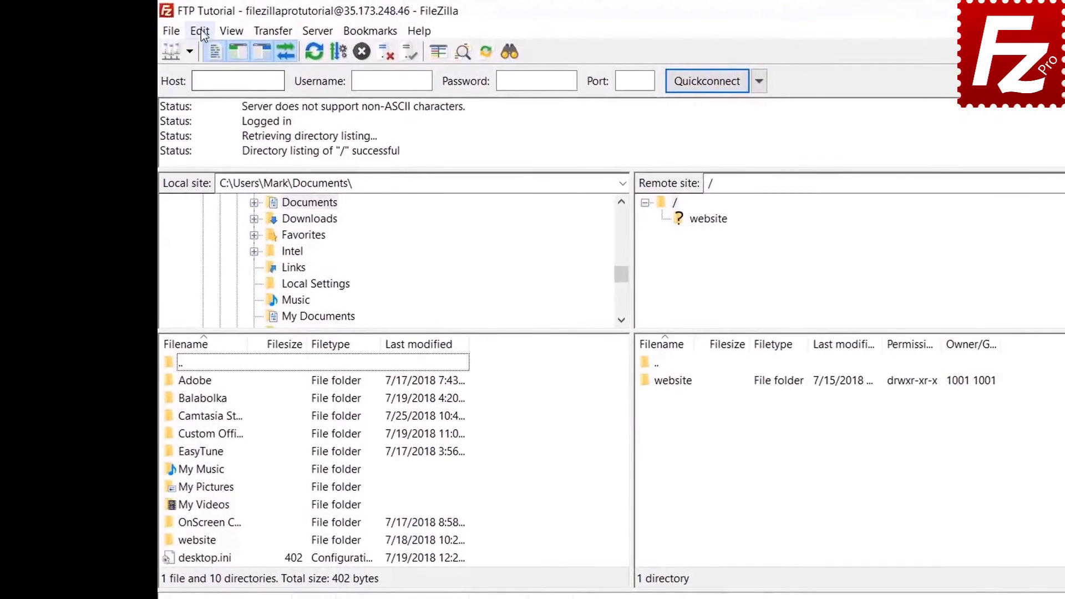
# Use Edit > Clear private data to wipe Quickconnect history and Reconnect information.
pyautogui.click(208, 32)
pyautogui.click(205, 68)
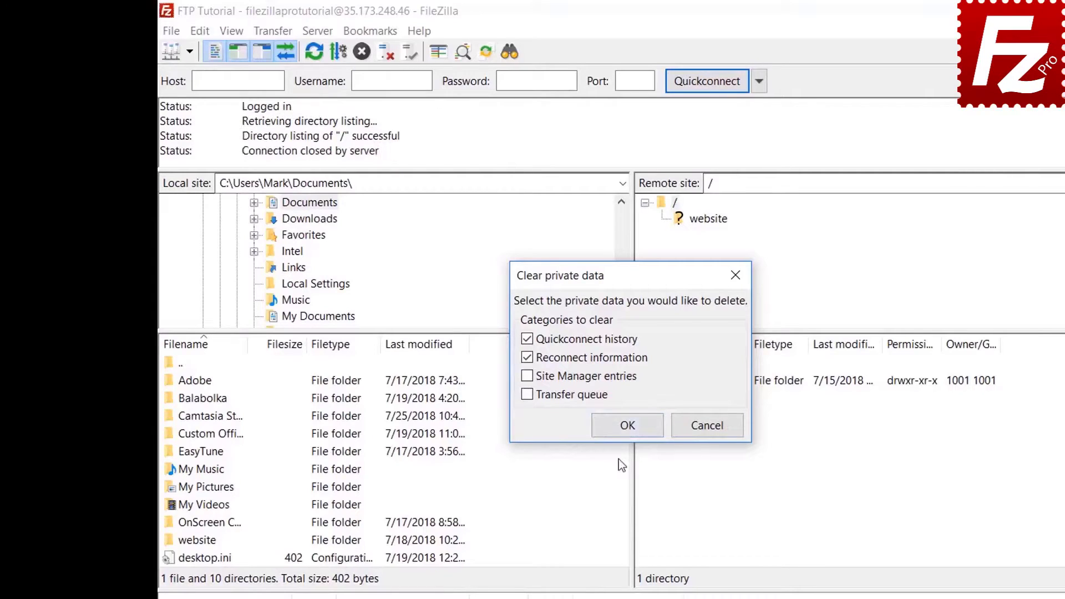
pyautogui.click(621, 425)
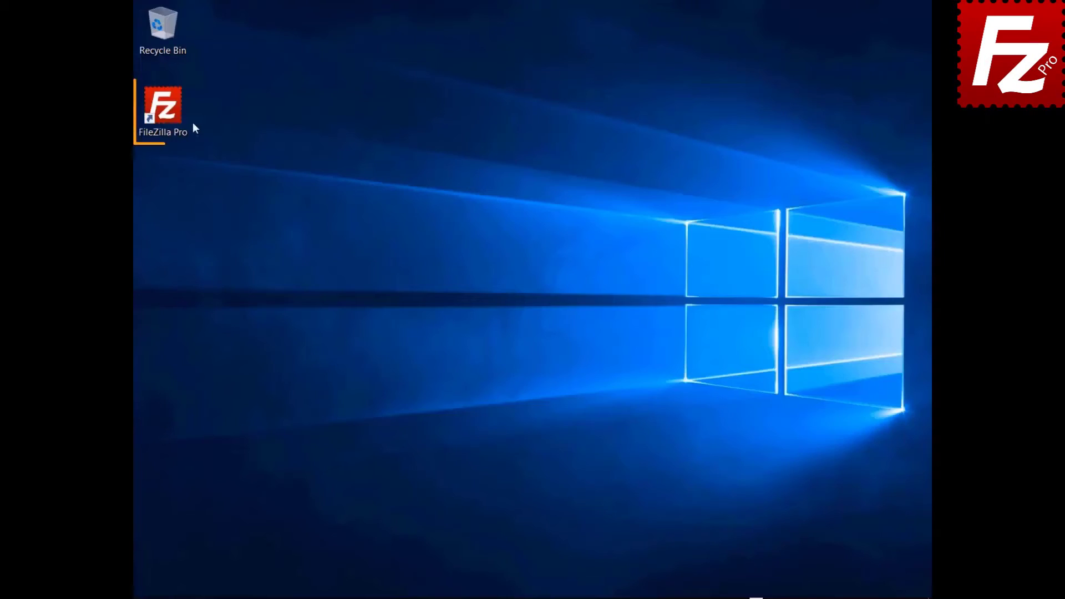
# Launch FileZilla Pro, connect to the FTP Tutorial site, and open the File search window.
pyautogui.doubleClick(169, 117)
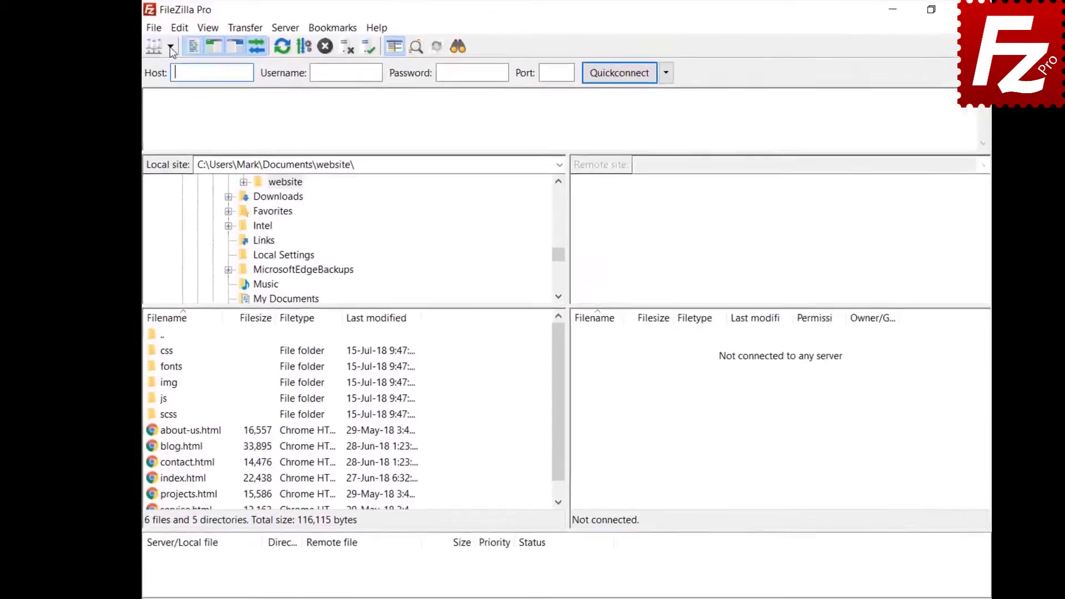
pyautogui.click(159, 43)
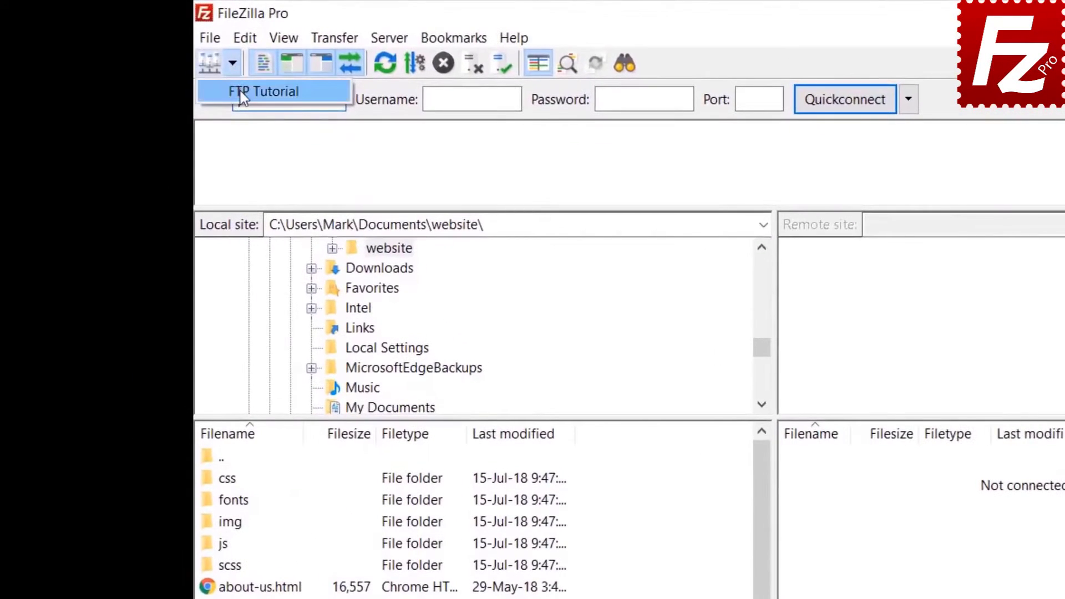
pyautogui.click(241, 92)
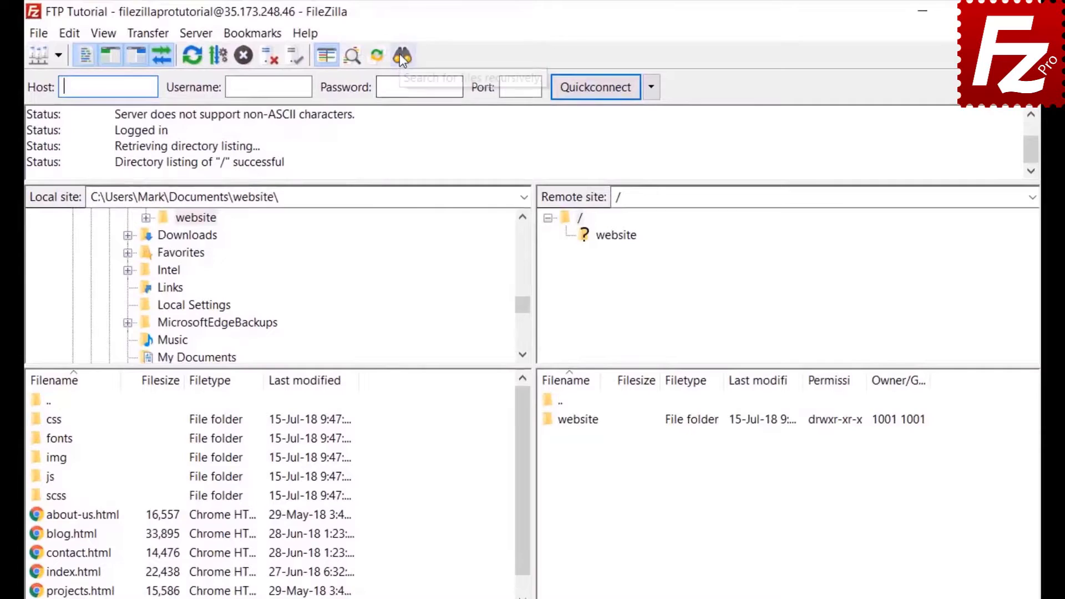
pyautogui.click(402, 56)
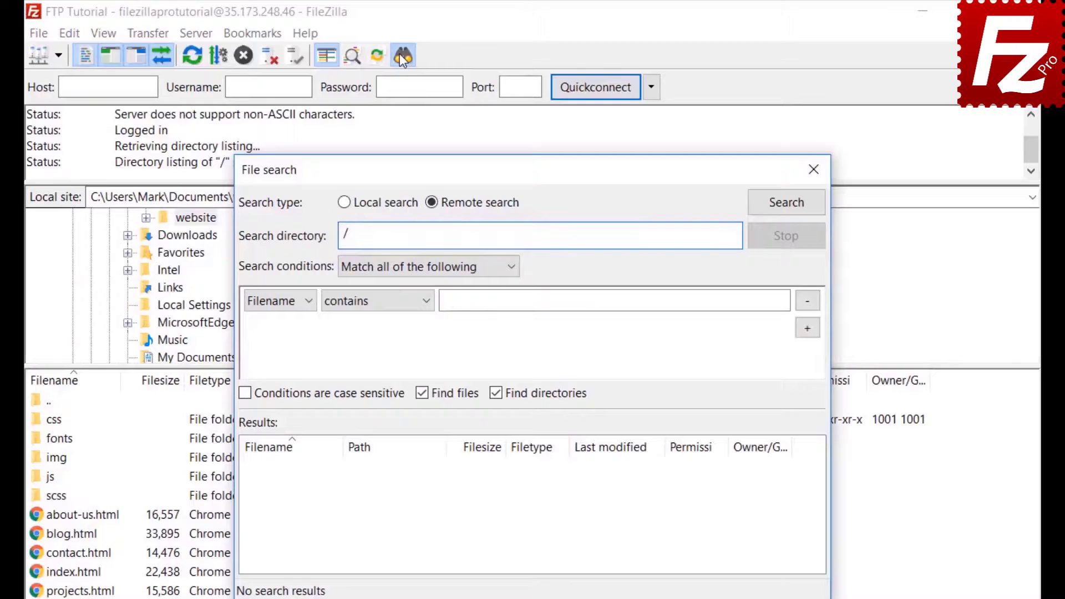
# Set the first search condition to Filename contains .jpg, matching all conditions.
pyautogui.click(390, 267)
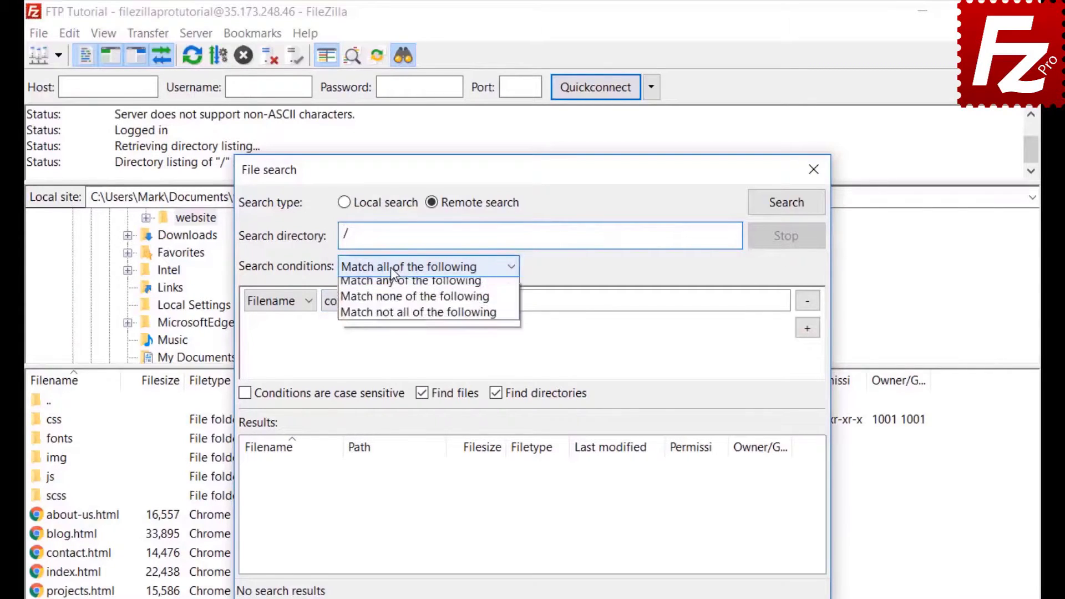
pyautogui.click(391, 268)
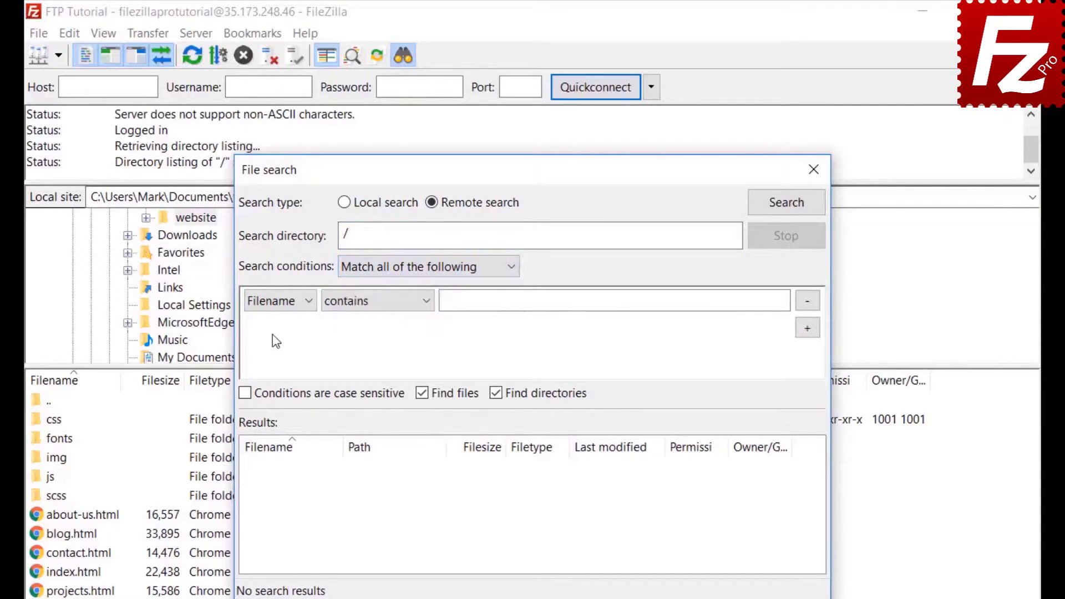
pyautogui.click(273, 304)
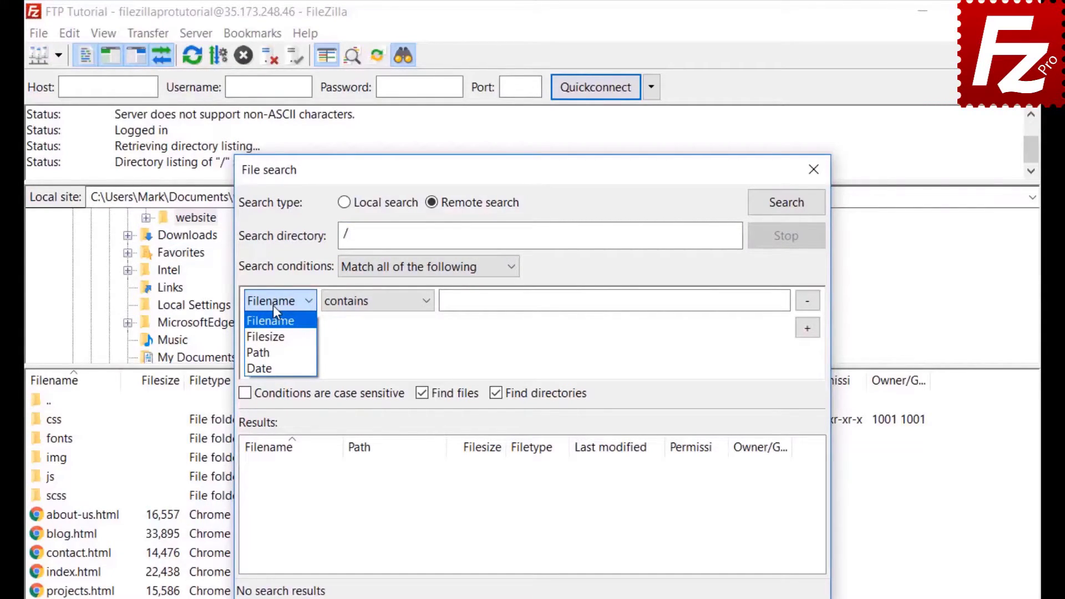
pyautogui.click(273, 306)
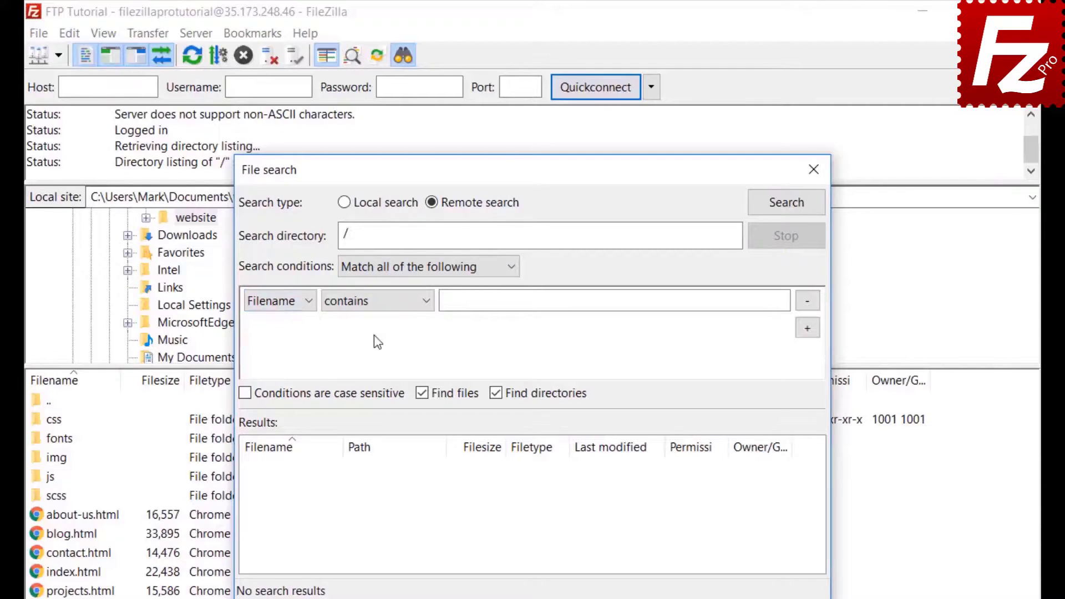
pyautogui.click(377, 312)
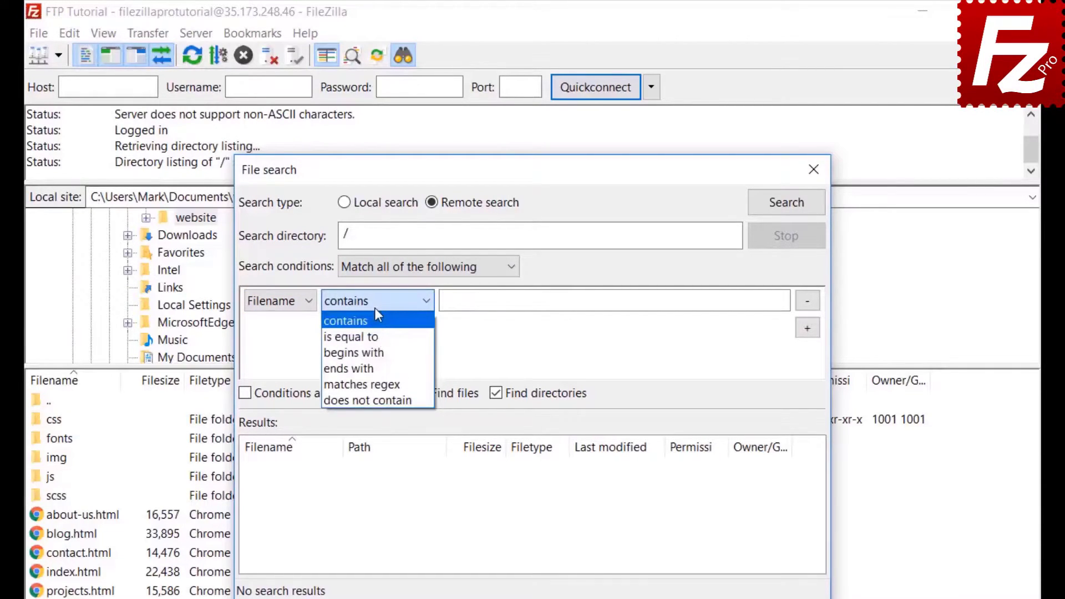
pyautogui.click(374, 307)
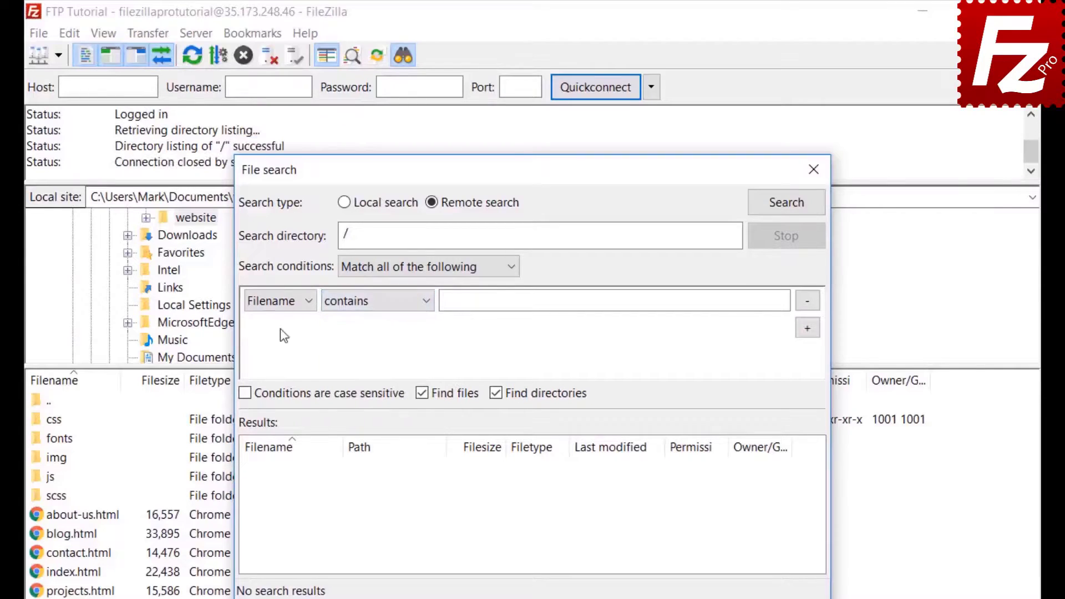
pyautogui.click(292, 302)
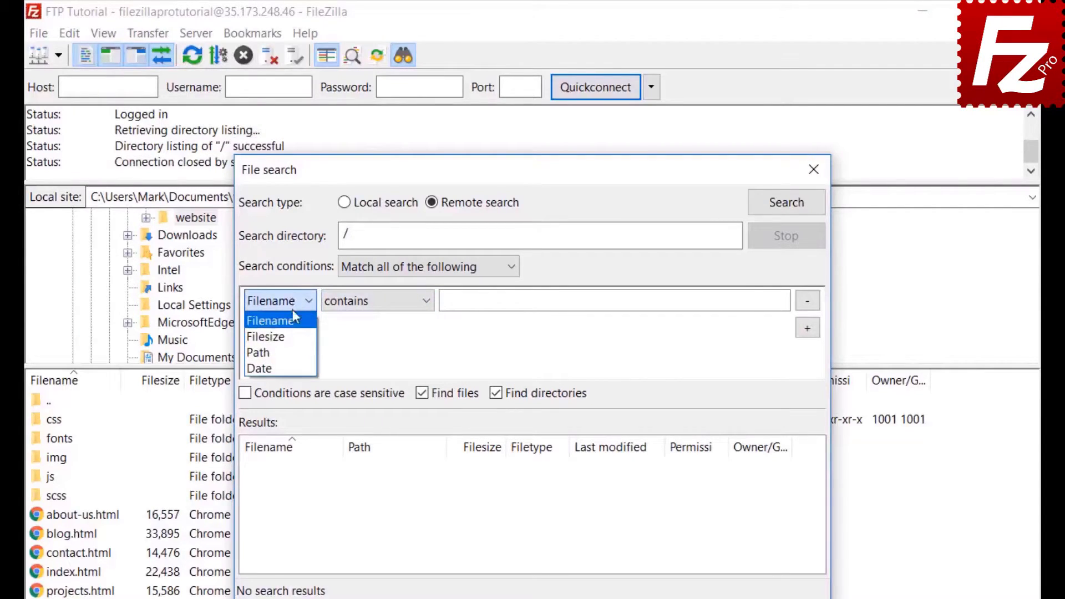
pyautogui.click(293, 324)
pyautogui.click(372, 300)
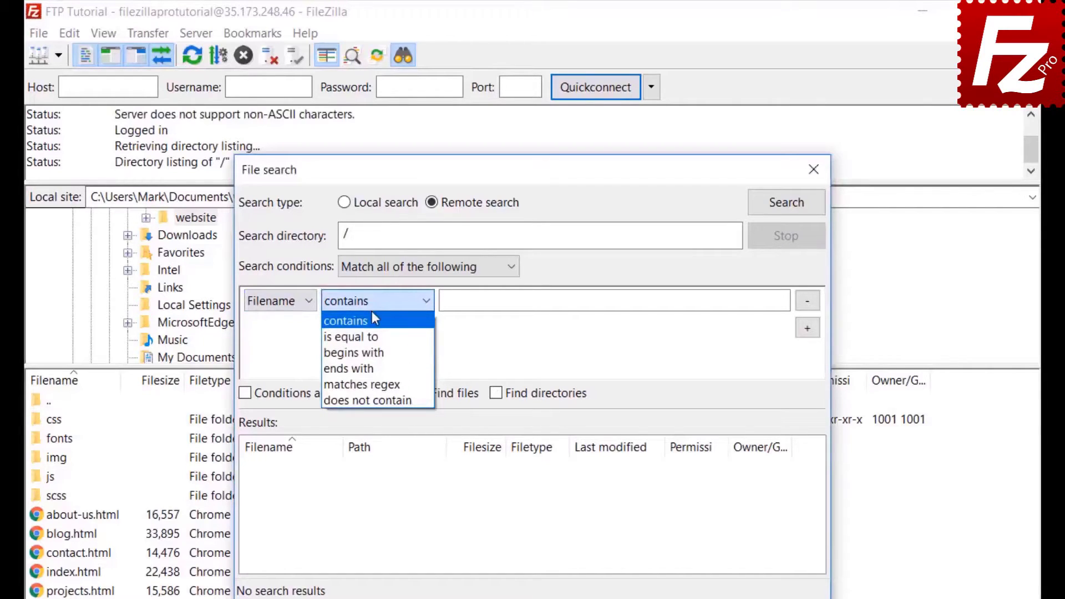
pyautogui.click(374, 320)
pyautogui.click(486, 302)
pyautogui.write('.jpg')
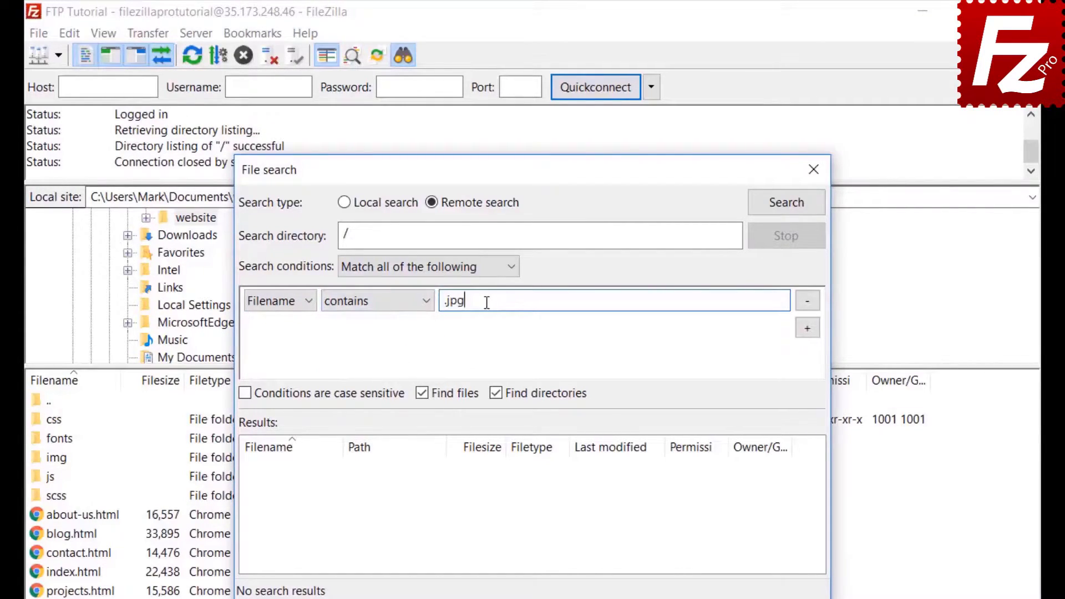
# Add a Filesize greater than 500000 condition and exclude directories from the results.
pyautogui.click(807, 328)
pyautogui.click(280, 327)
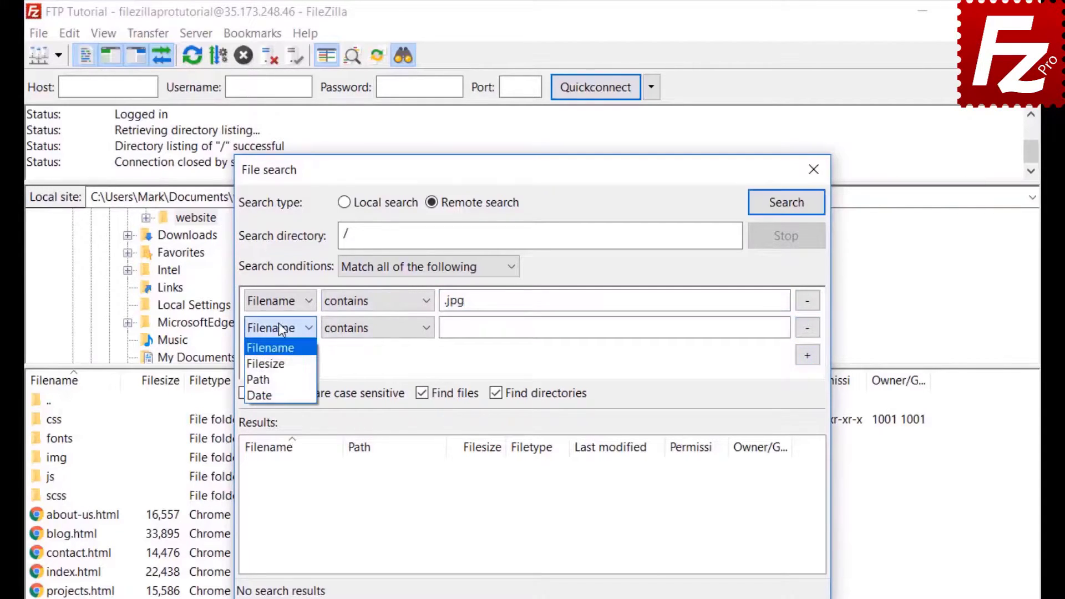
pyautogui.click(274, 367)
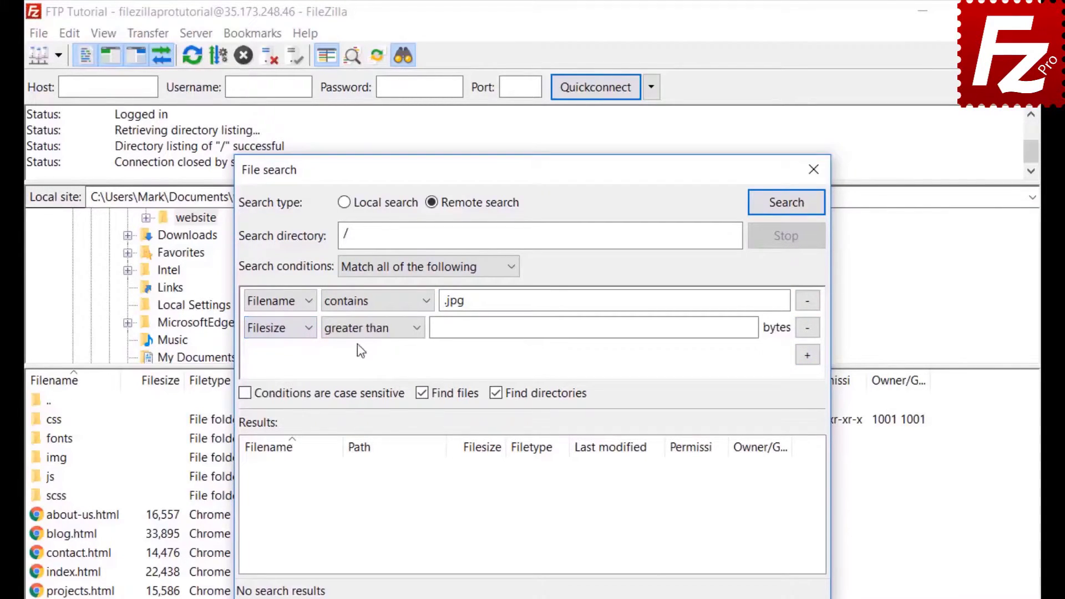
pyautogui.click(358, 328)
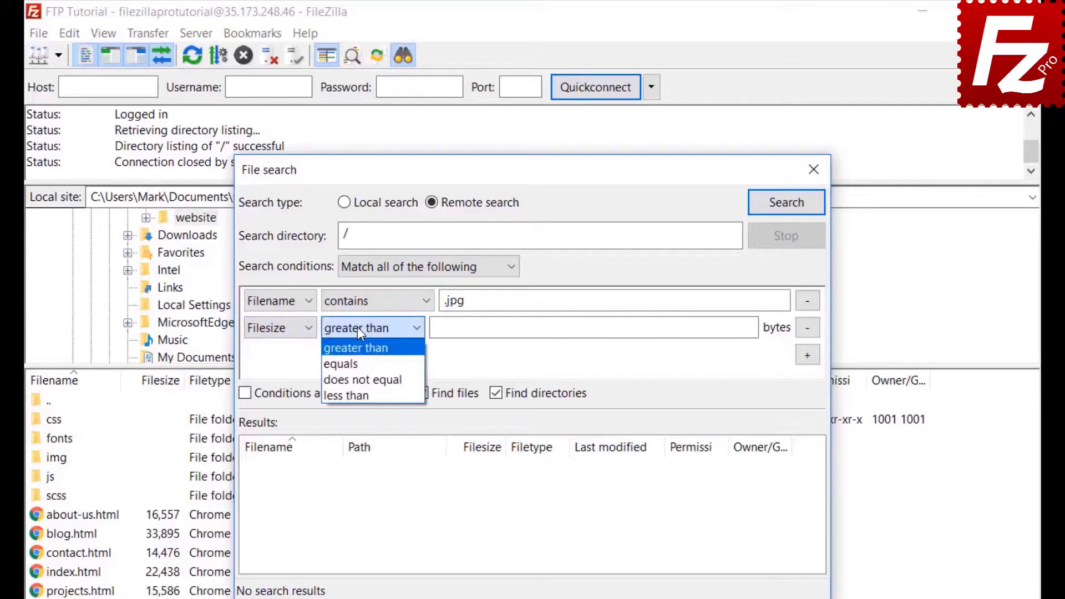
pyautogui.click(358, 327)
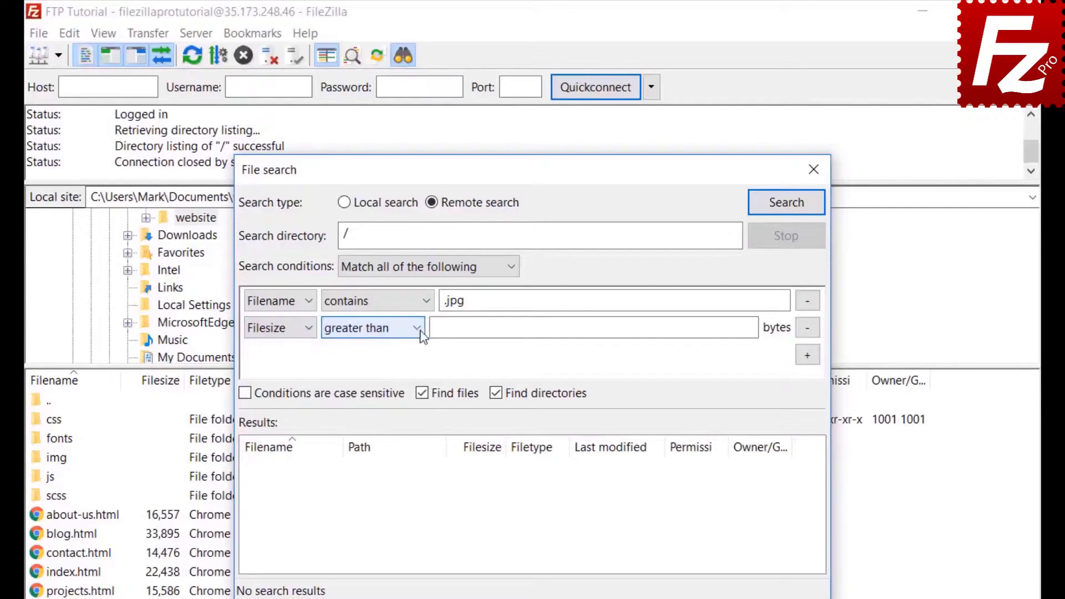
pyautogui.click(442, 326)
pyautogui.write('500')
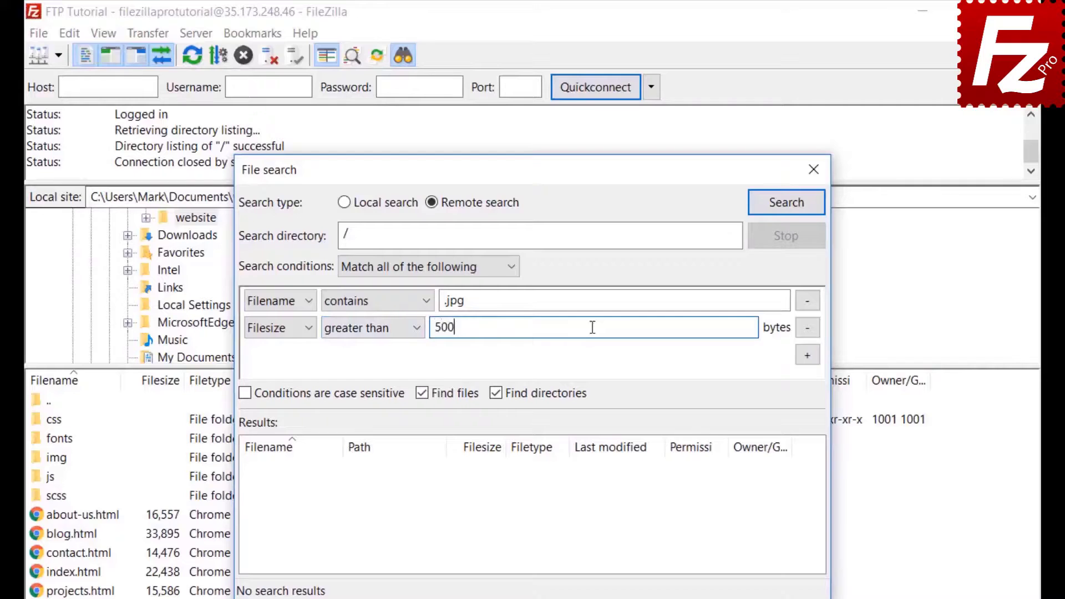
pyautogui.write('000')
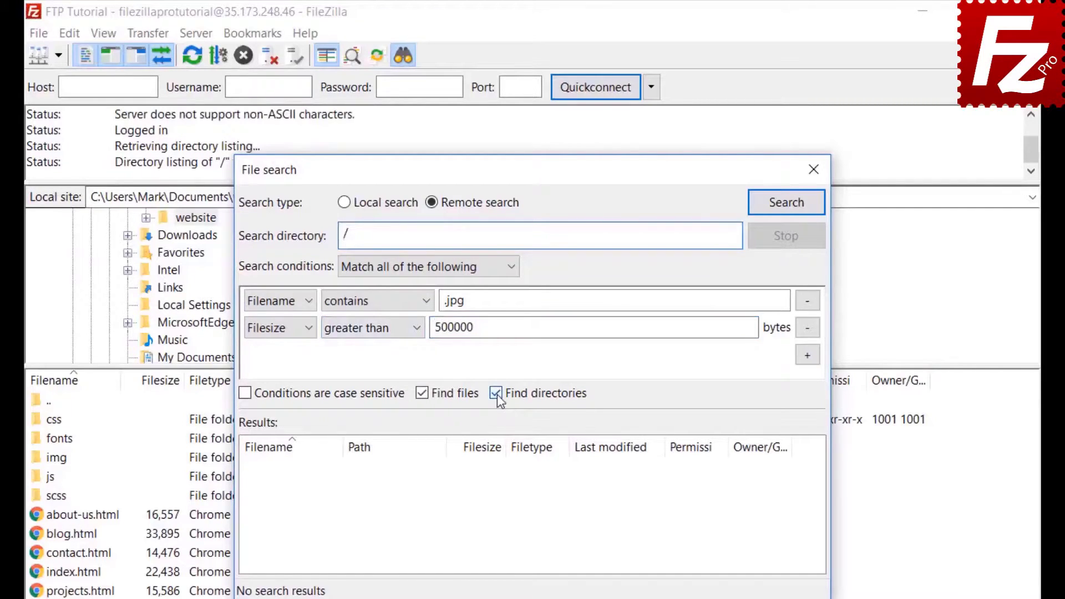
pyautogui.click(496, 393)
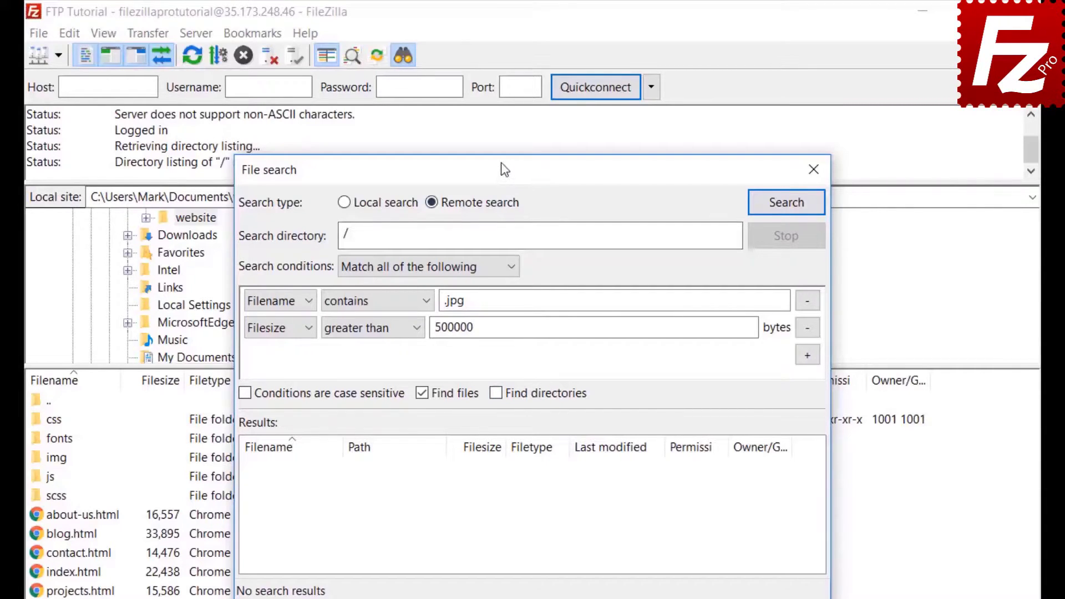
# Run the remote search and bring up the actions for the feature-bg.jpg result.
pyautogui.moveTo(499, 167); pyautogui.dragTo(699, 172)
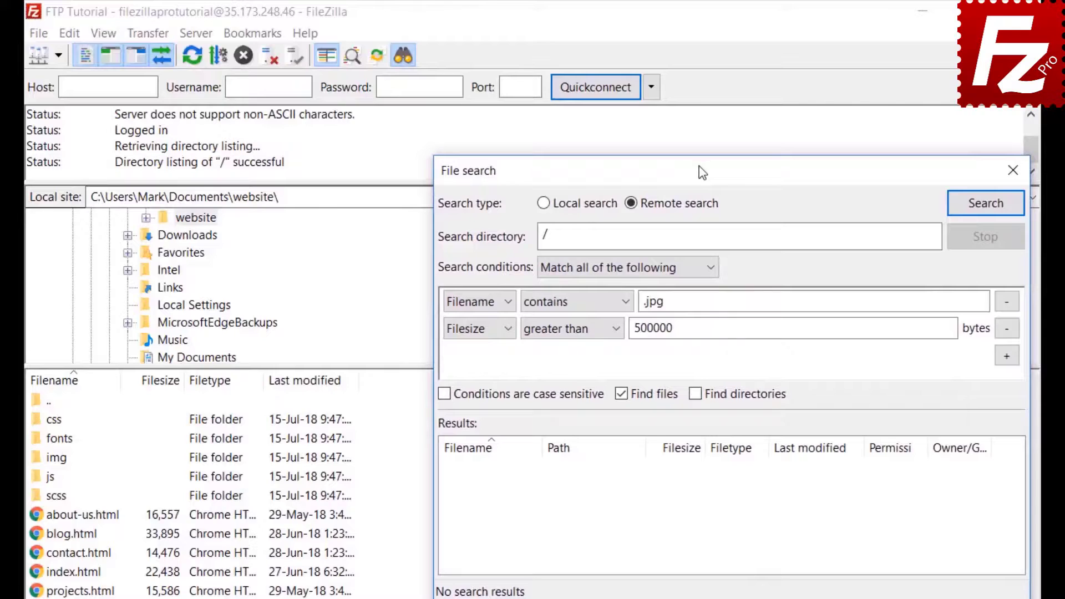
pyautogui.click(985, 203)
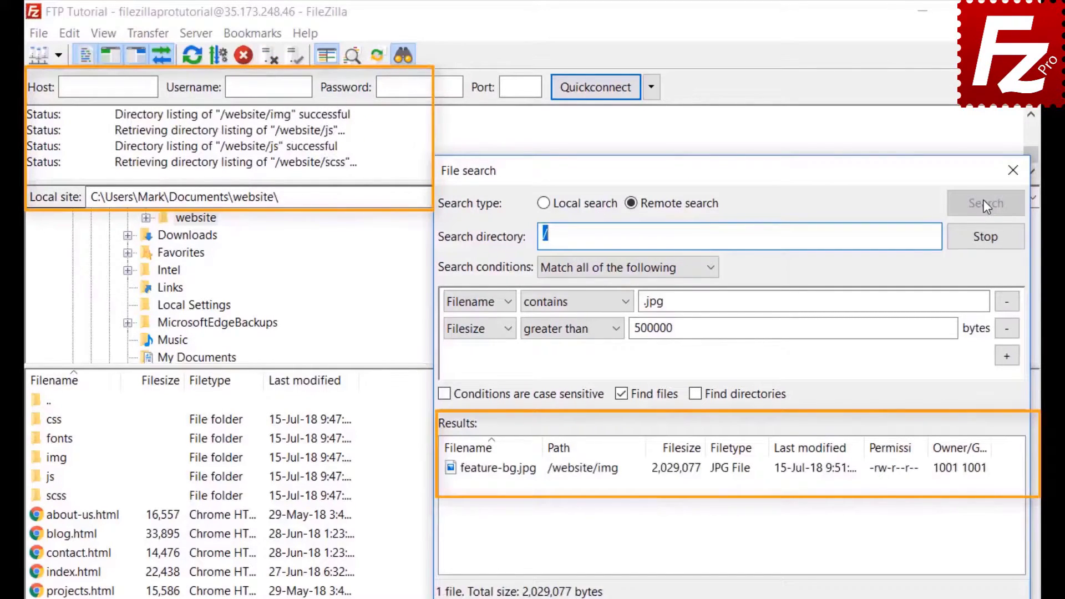
pyautogui.click(532, 475)
pyautogui.rightClick(532, 474)
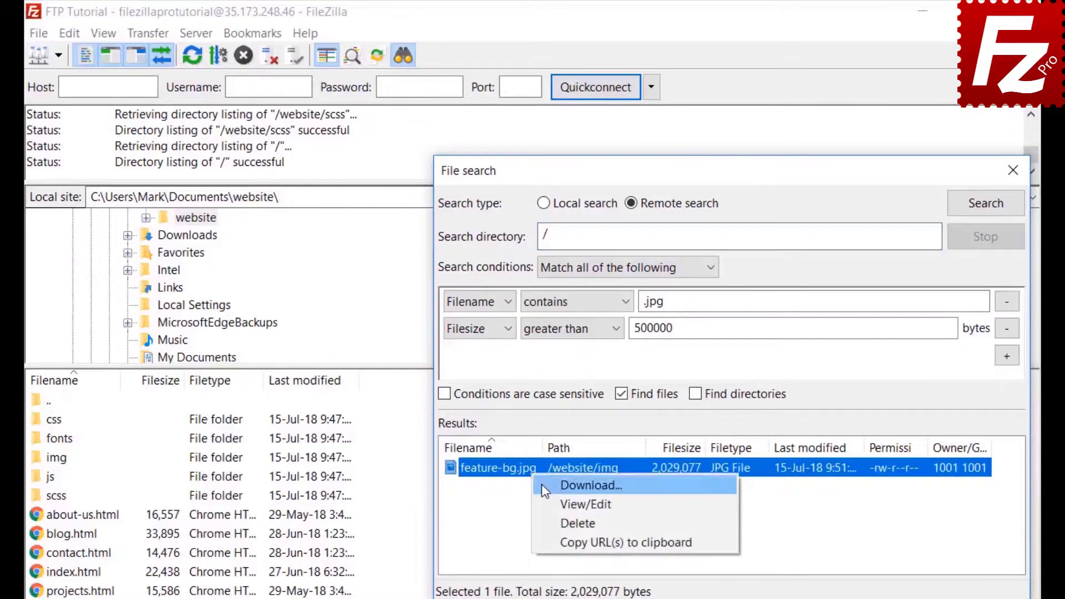
# Add feature-bg.jpg to the download queue only, then close the File search window.
pyautogui.click(560, 486)
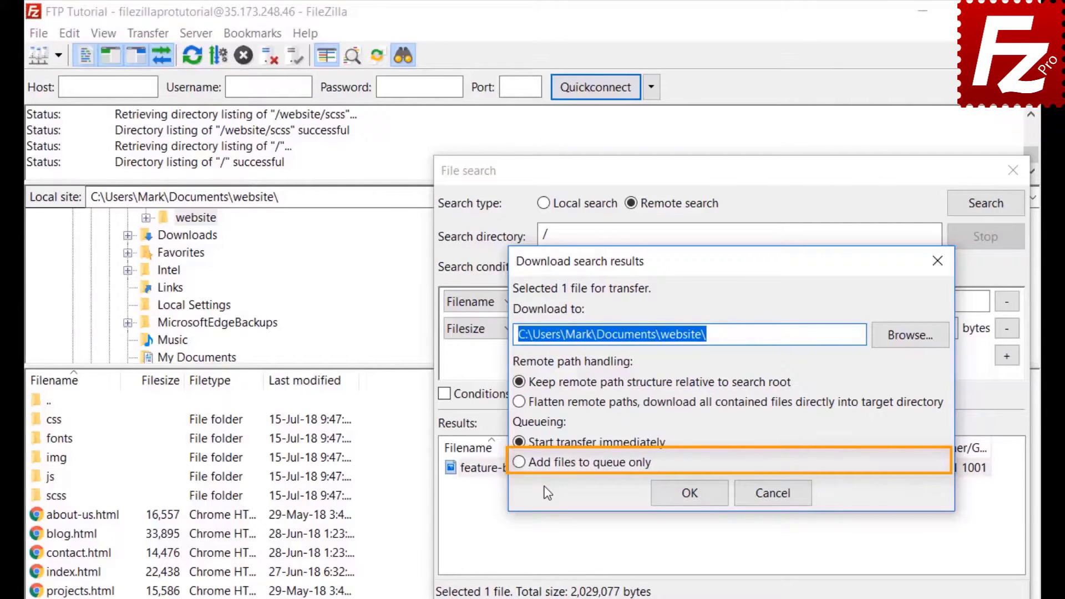
pyautogui.click(519, 462)
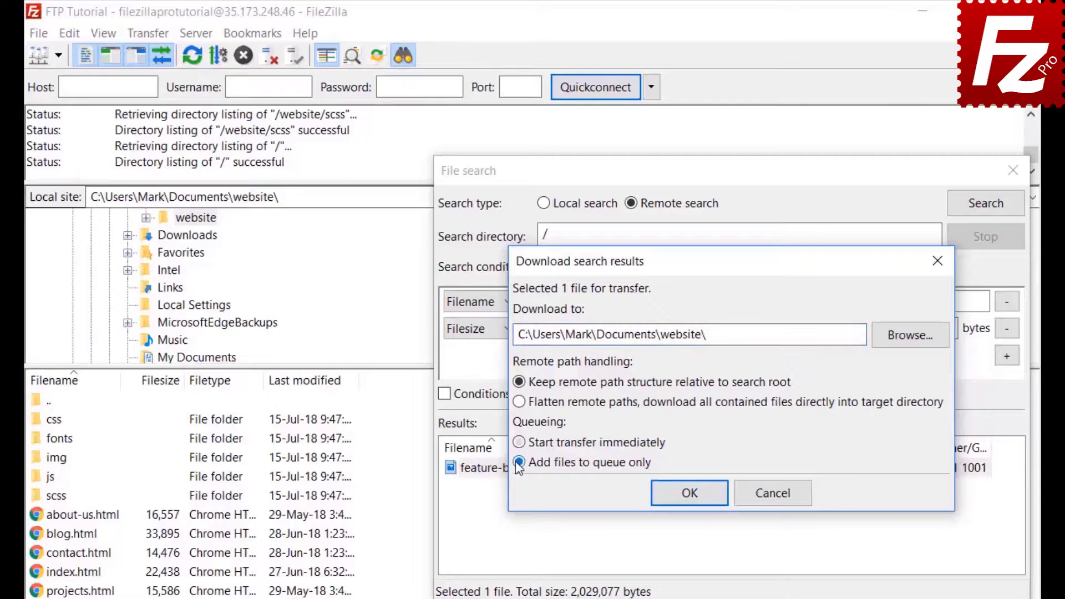
pyautogui.click(696, 499)
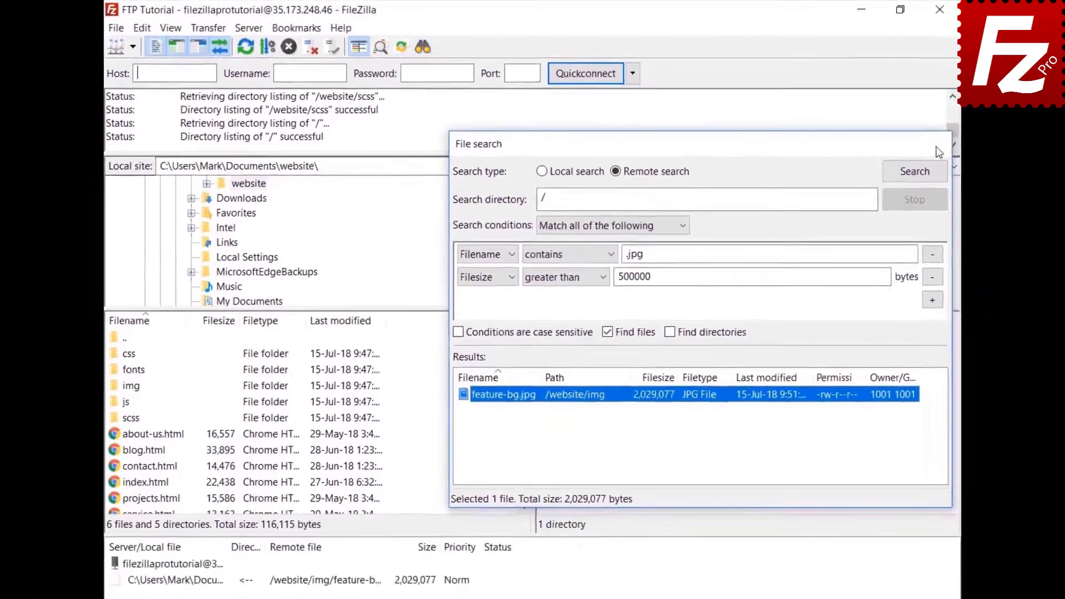
pyautogui.click(1013, 170)
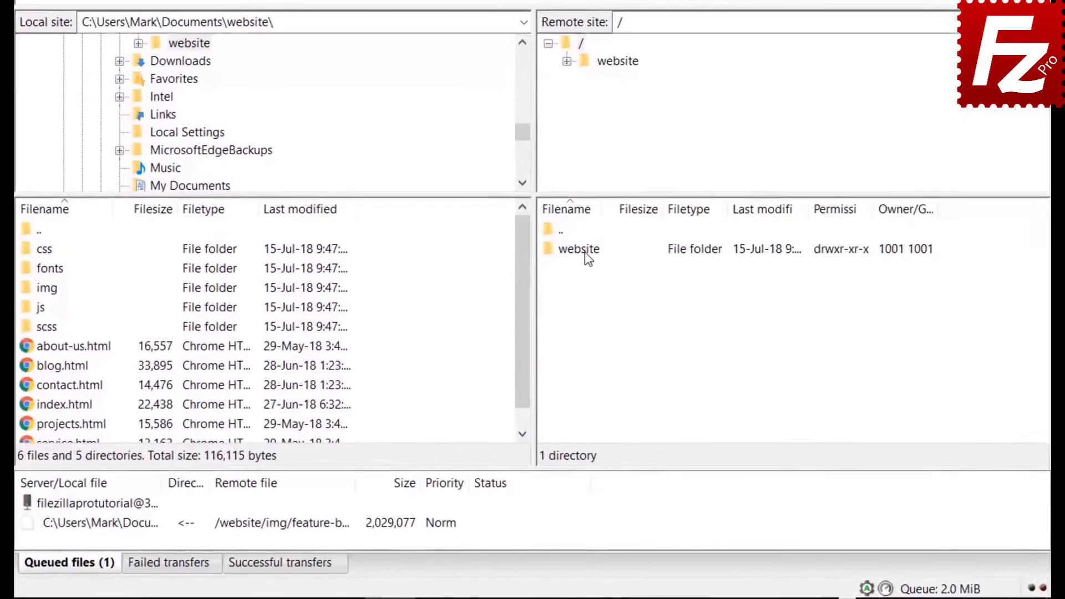
# Browse to remote /website/css, select bootstrap.css and the next file, and open quick search with Ctrl+F.
pyautogui.doubleClick(569, 330)
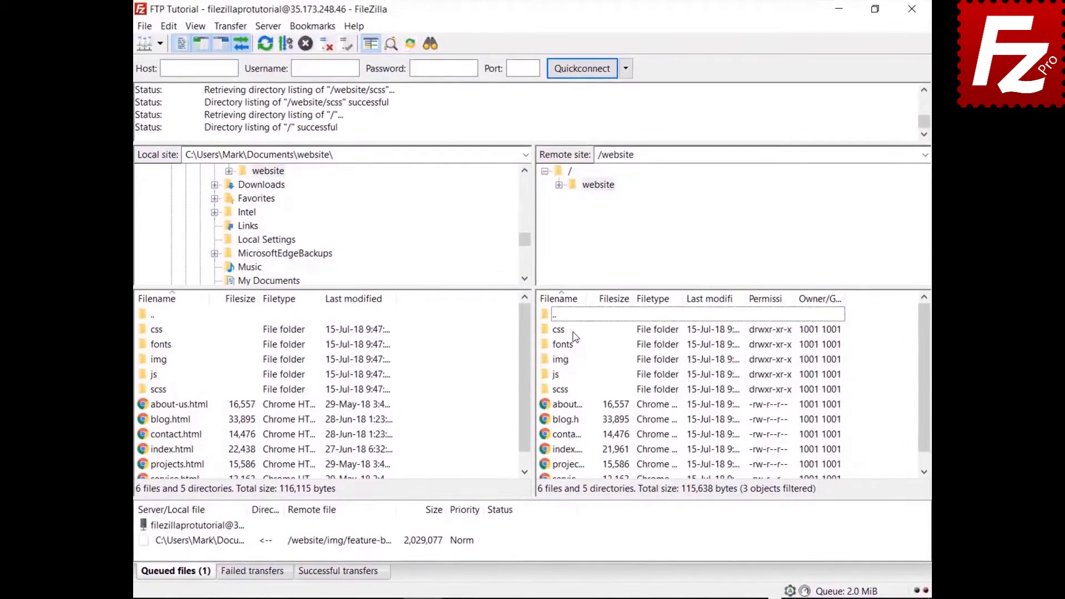
pyautogui.doubleClick(563, 329)
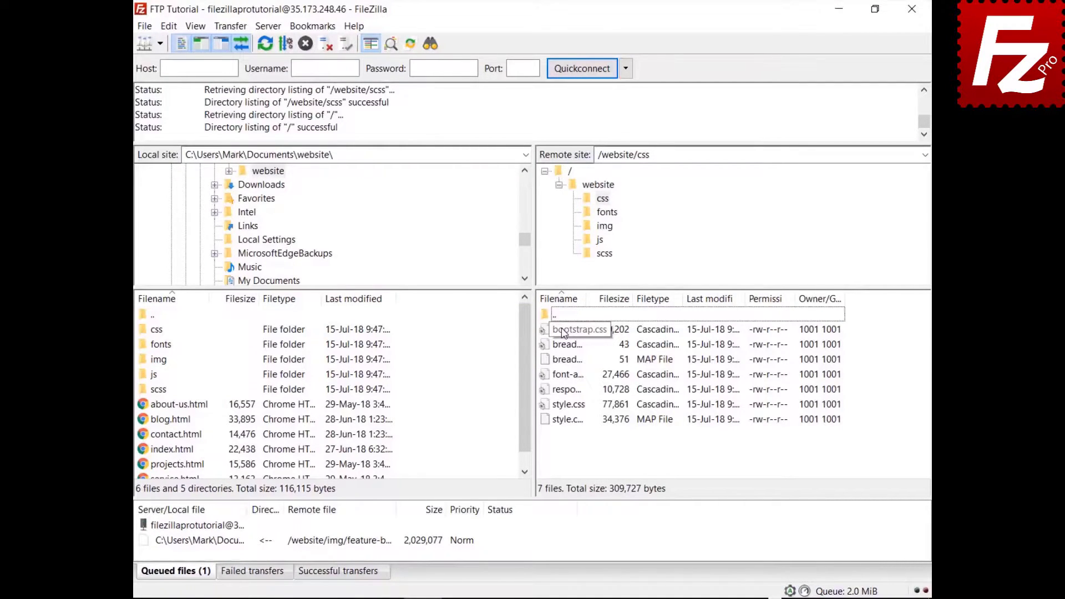
pyautogui.click(563, 331)
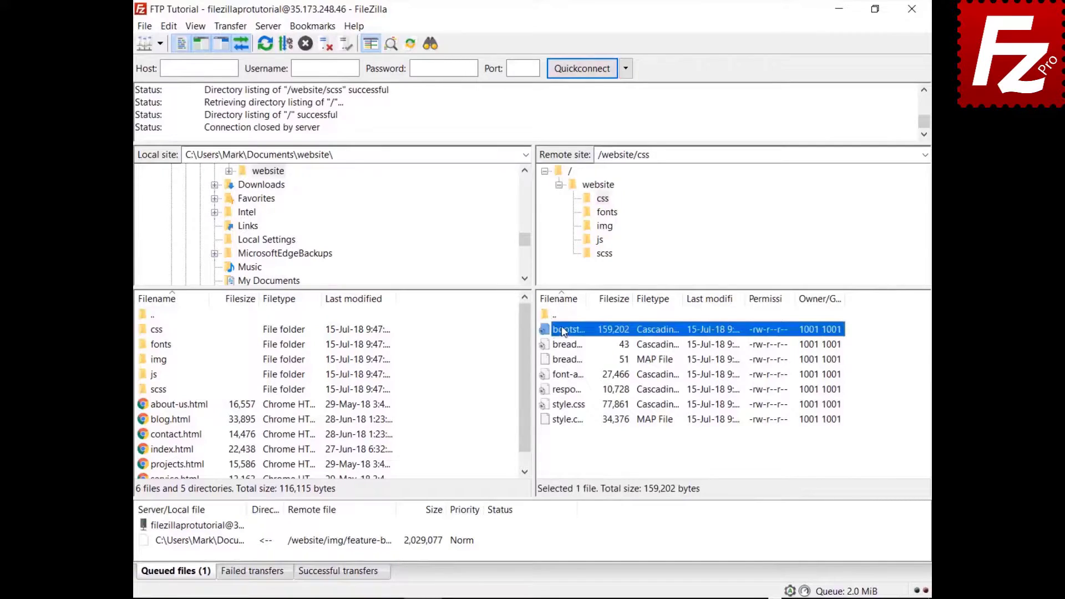
pyautogui.press('Down')
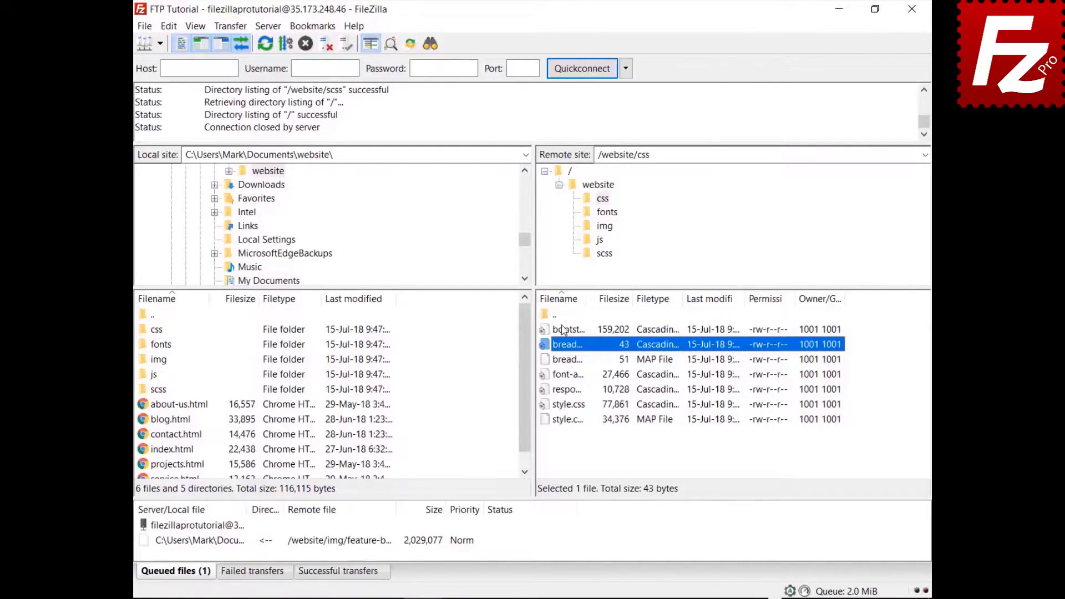
pyautogui.hotkey('ctrl', 'f')
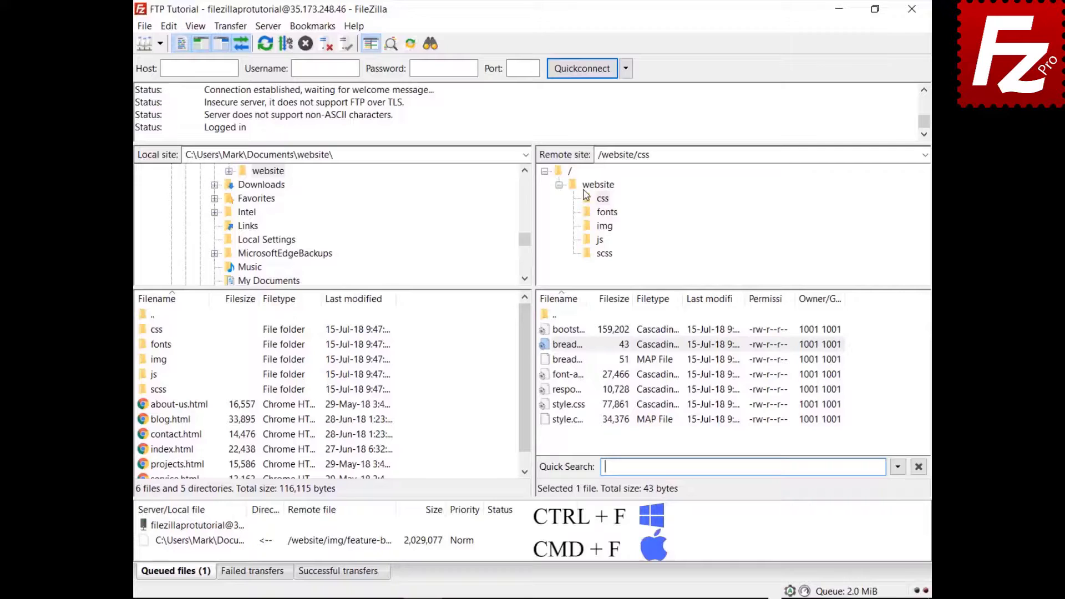
# Filter the css list by 'style' with Invert Filter on, then relaunch FileZilla from the desktop.
pyautogui.write('st')
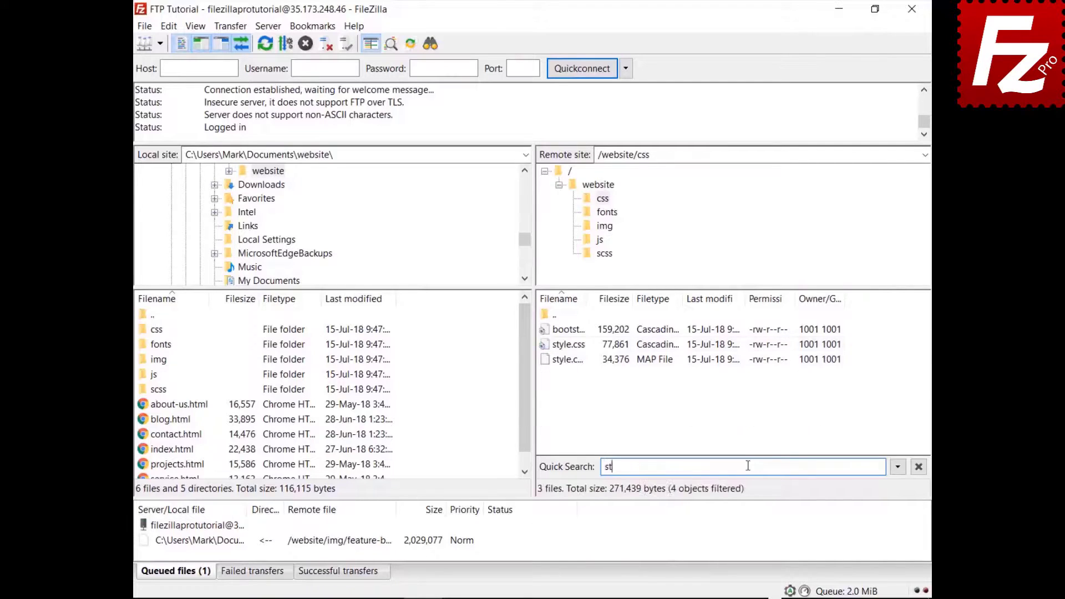
pyautogui.write('yle')
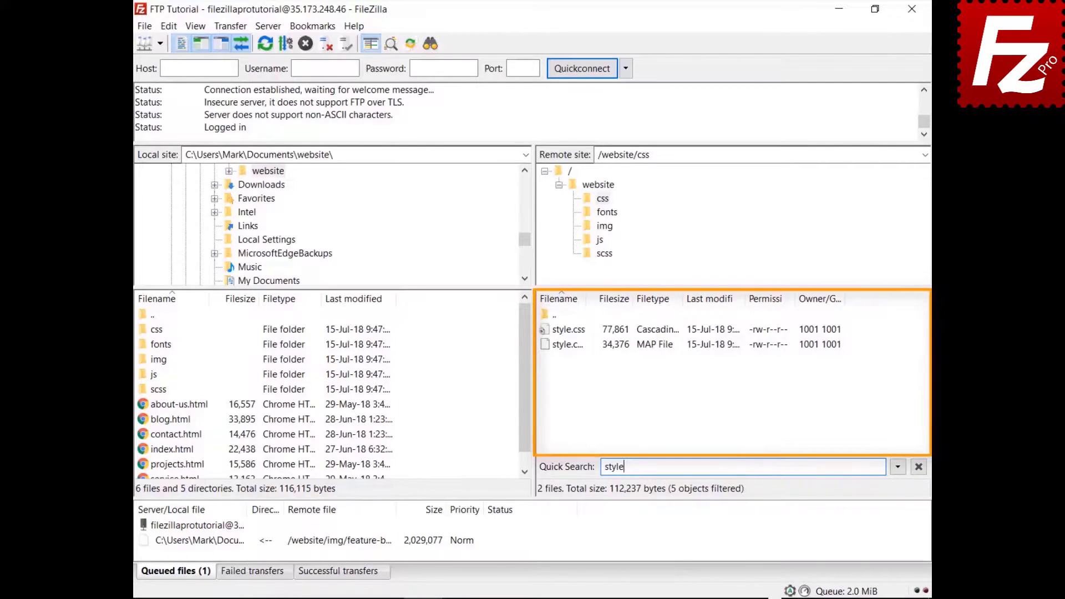
pyautogui.click(899, 468)
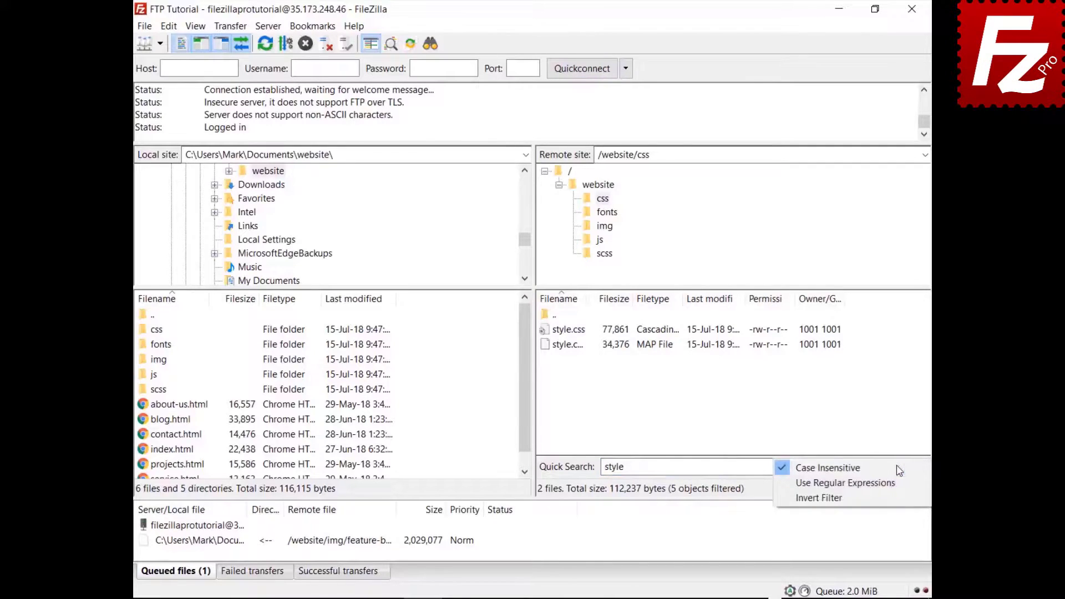
pyautogui.click(894, 498)
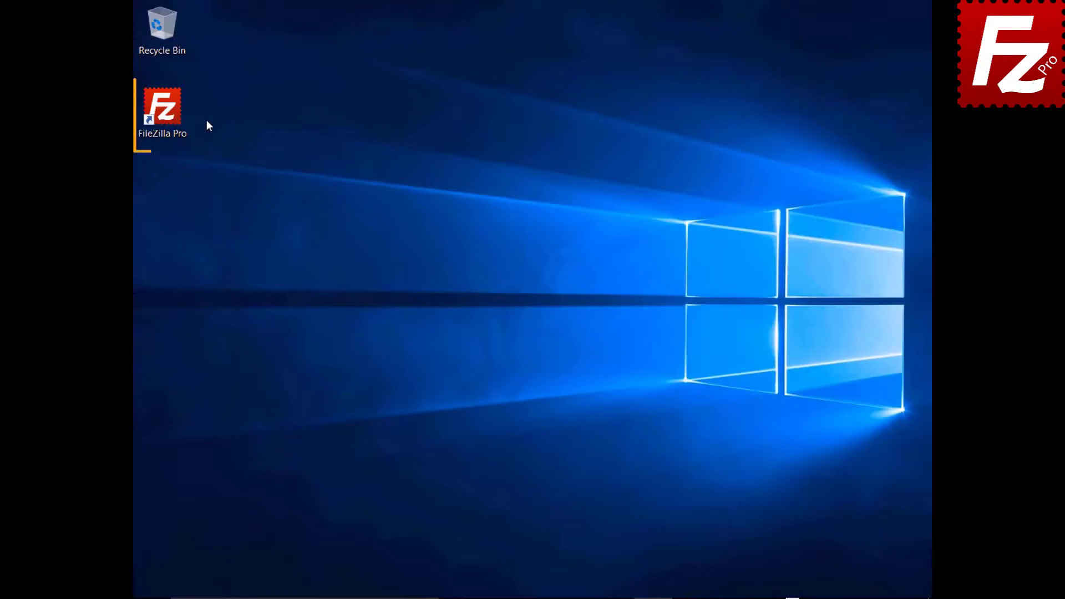
pyautogui.doubleClick(166, 113)
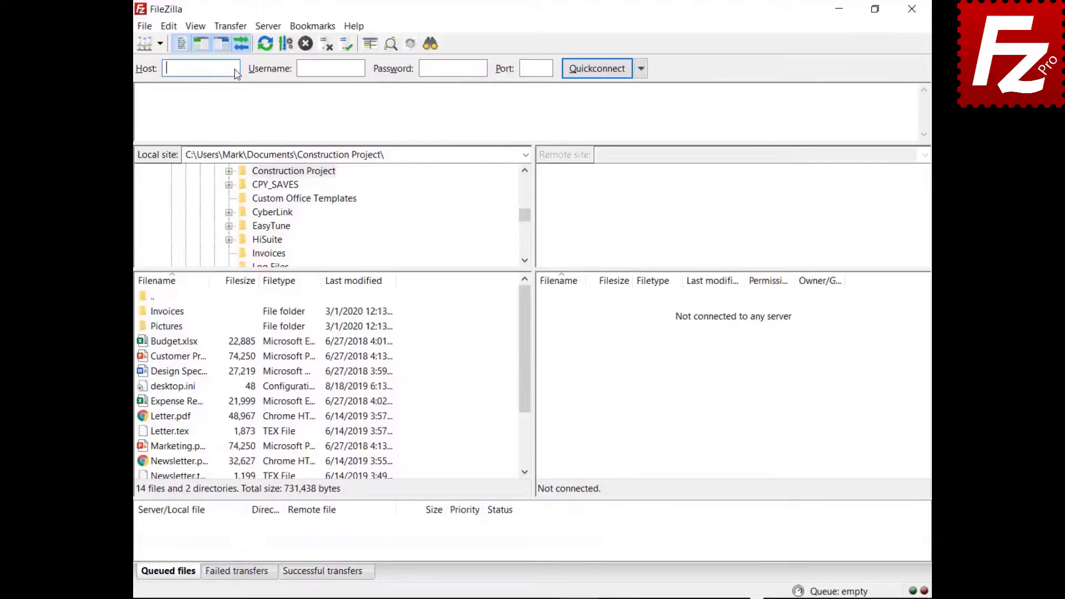
# Quickconnect to 40.121.111.78 with the pasted username and password.
pyautogui.write('40.121.111.78')
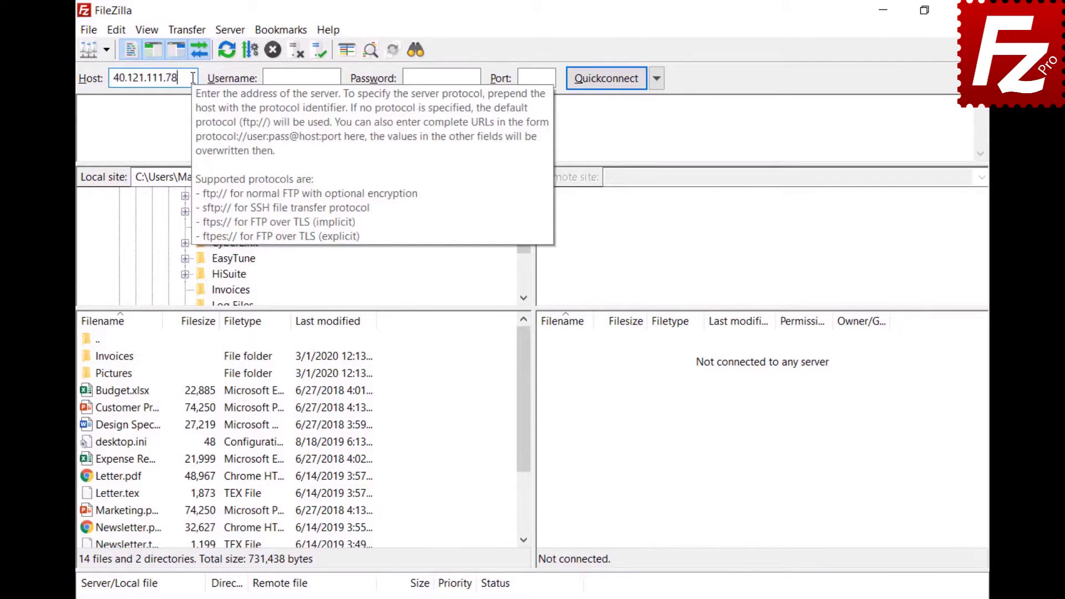
pyautogui.press('Tab')
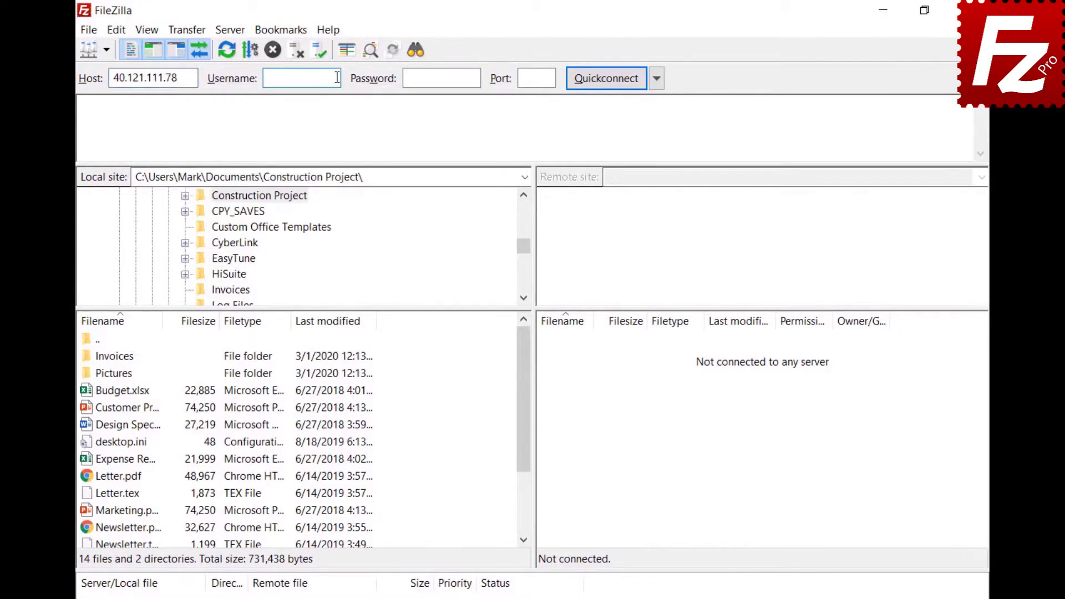
pyautogui.hotkey('ctrl', 'v')
pyautogui.click(473, 78)
pyautogui.hotkey('ctrl', 'v')
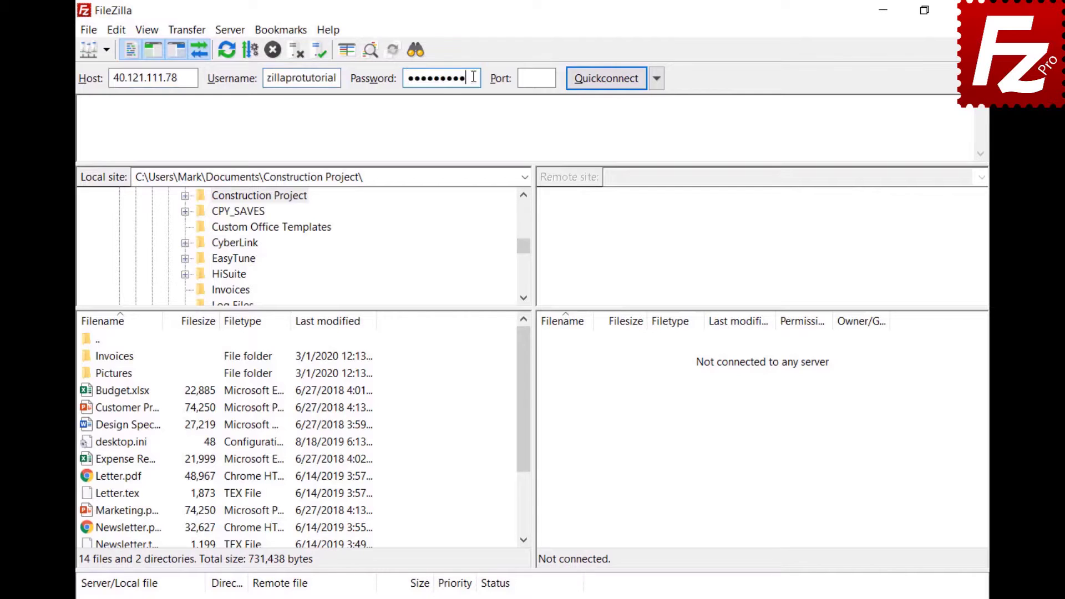
pyautogui.click(604, 78)
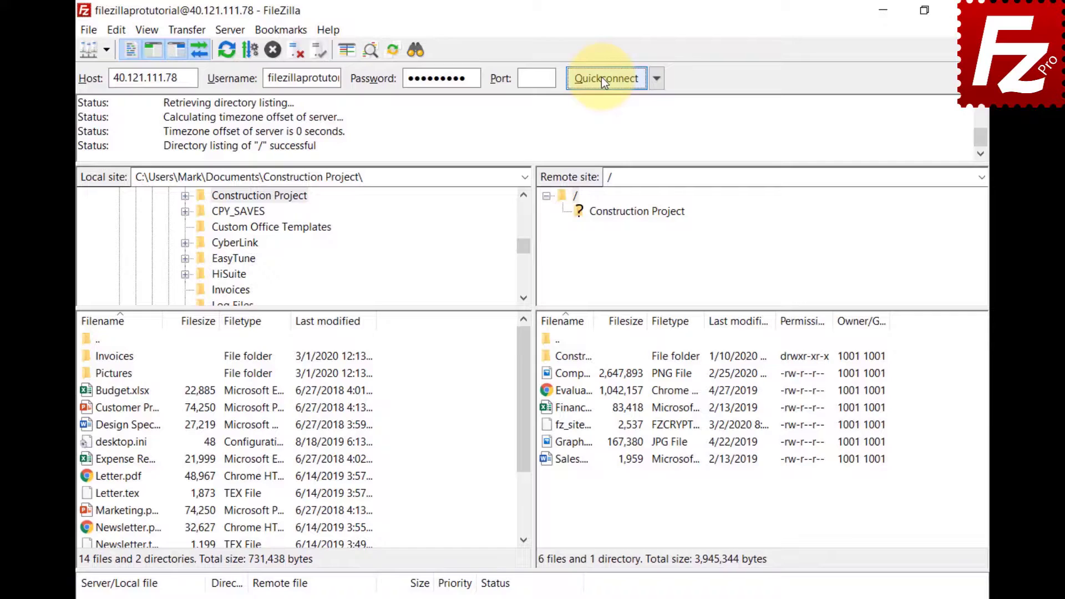
# Start a comparative file search between local Construction Project and remote /Construction Project.
pyautogui.click(414, 52)
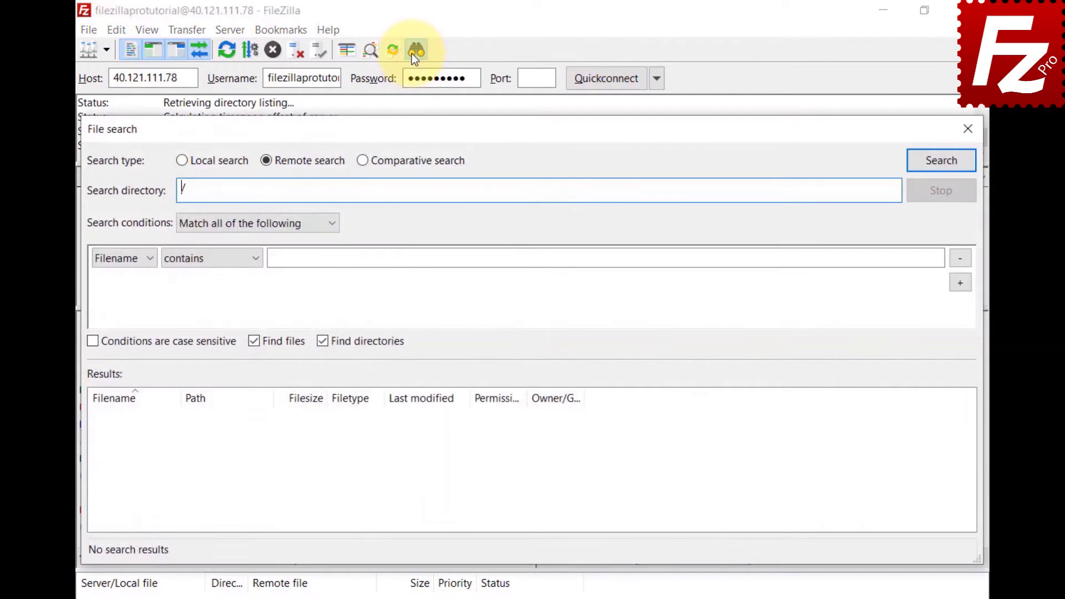
pyautogui.click(362, 166)
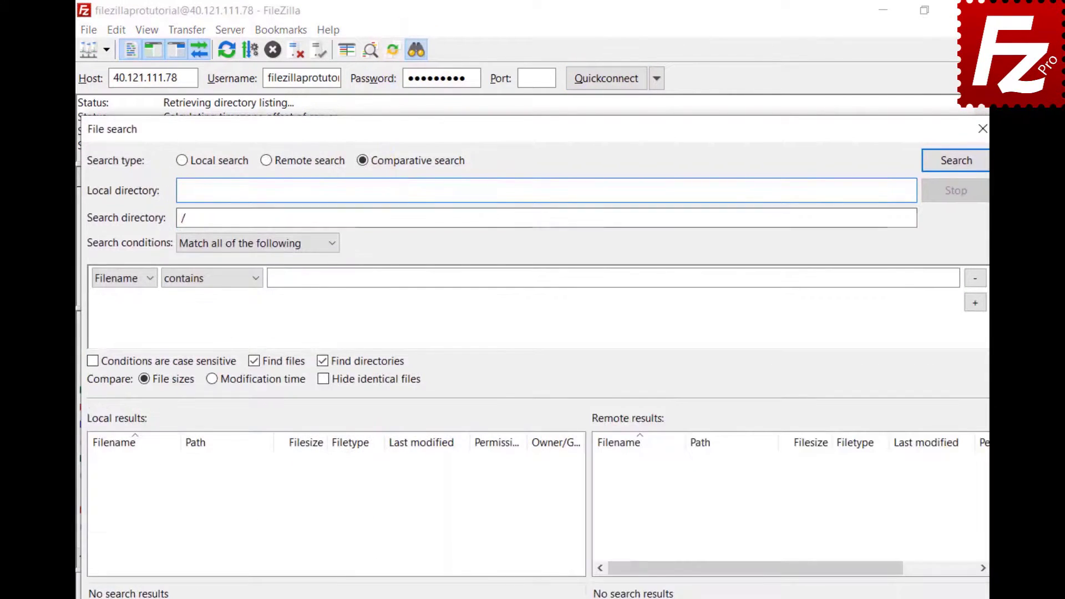
pyautogui.write('C:\\Users\\Mark\\Documents\\Construction Project\\')
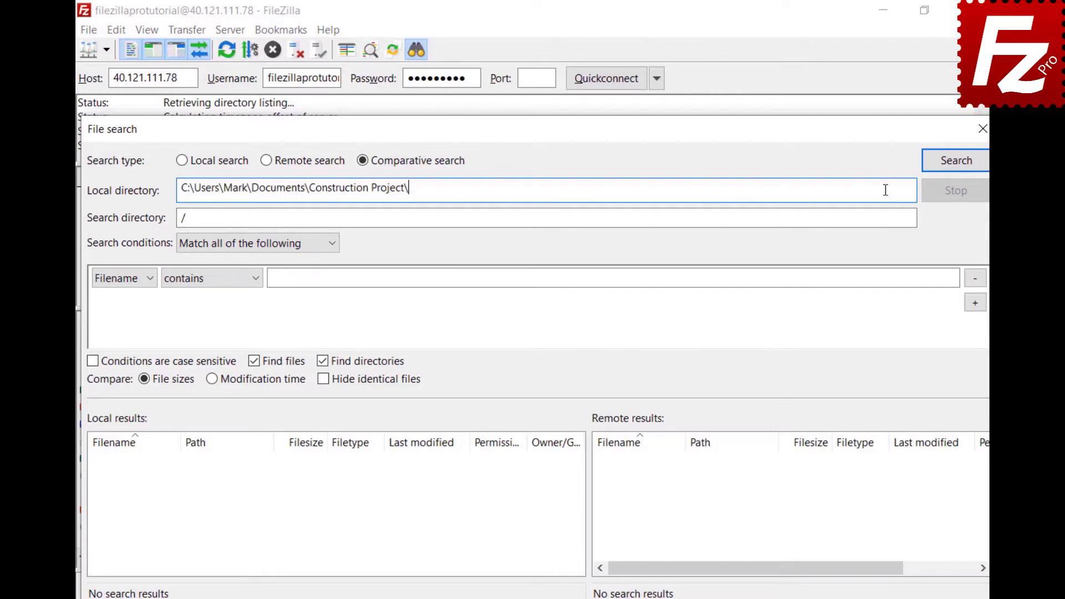
pyautogui.click(507, 220)
pyautogui.write('Construction Project')
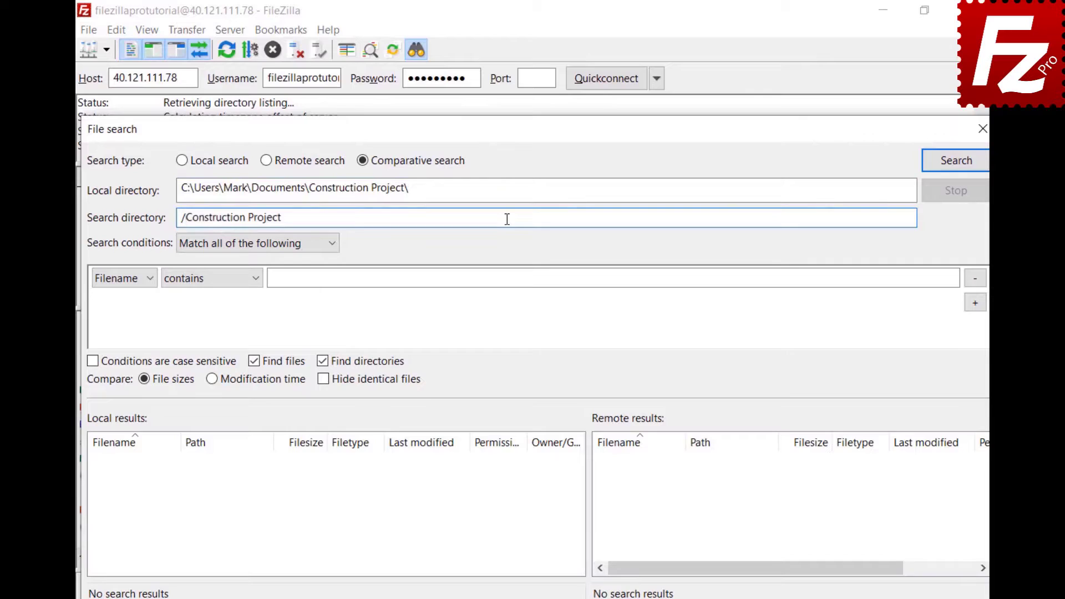
# Search with the condition Filename begins with DSC, matching all conditions.
pyautogui.click(332, 251)
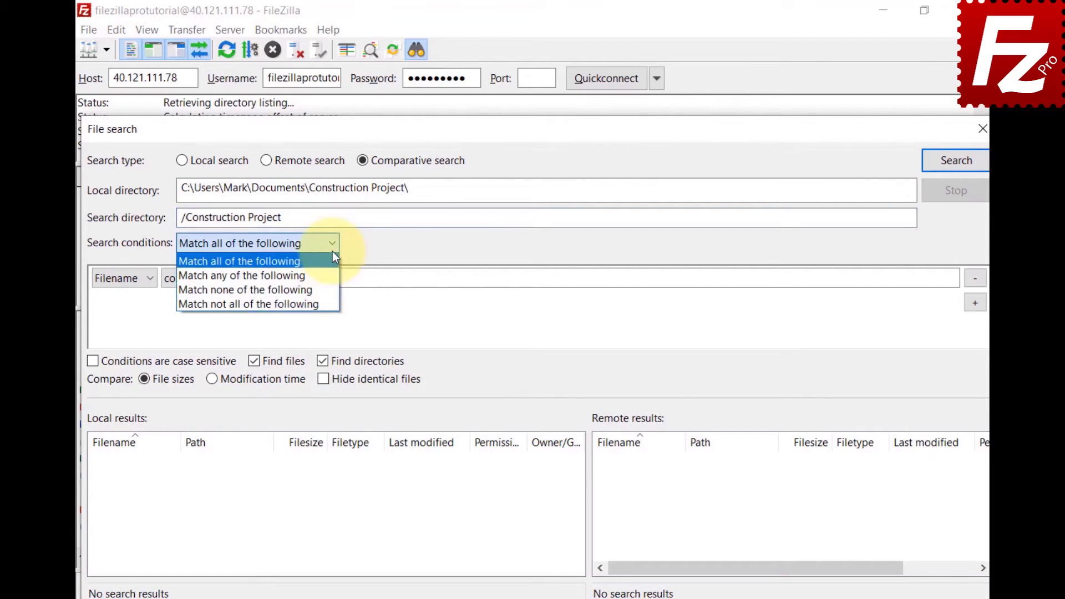
pyautogui.click(332, 254)
pyautogui.click(148, 280)
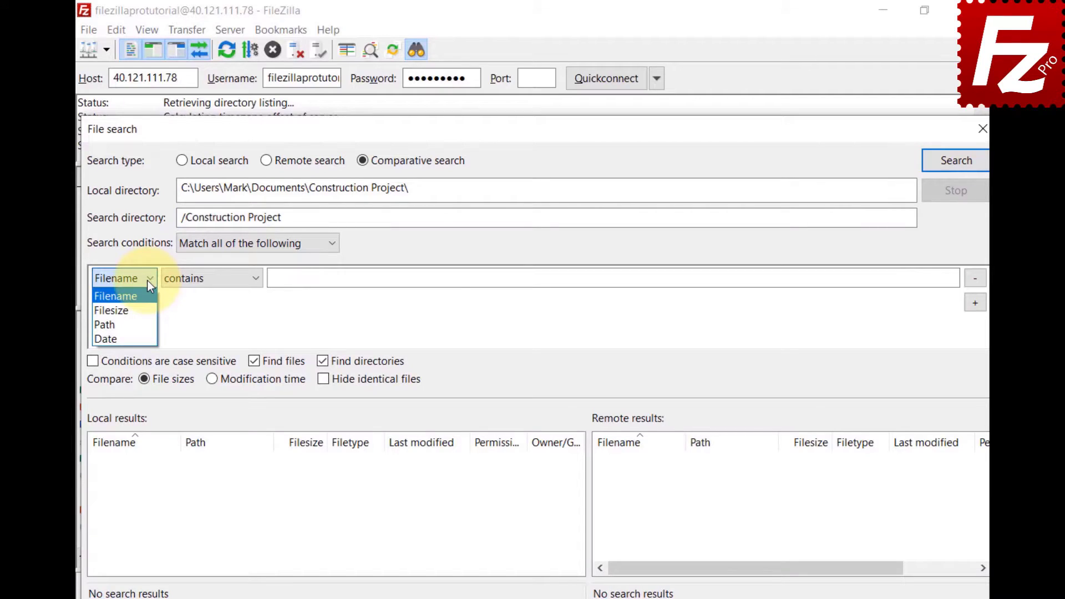
pyautogui.click(257, 280)
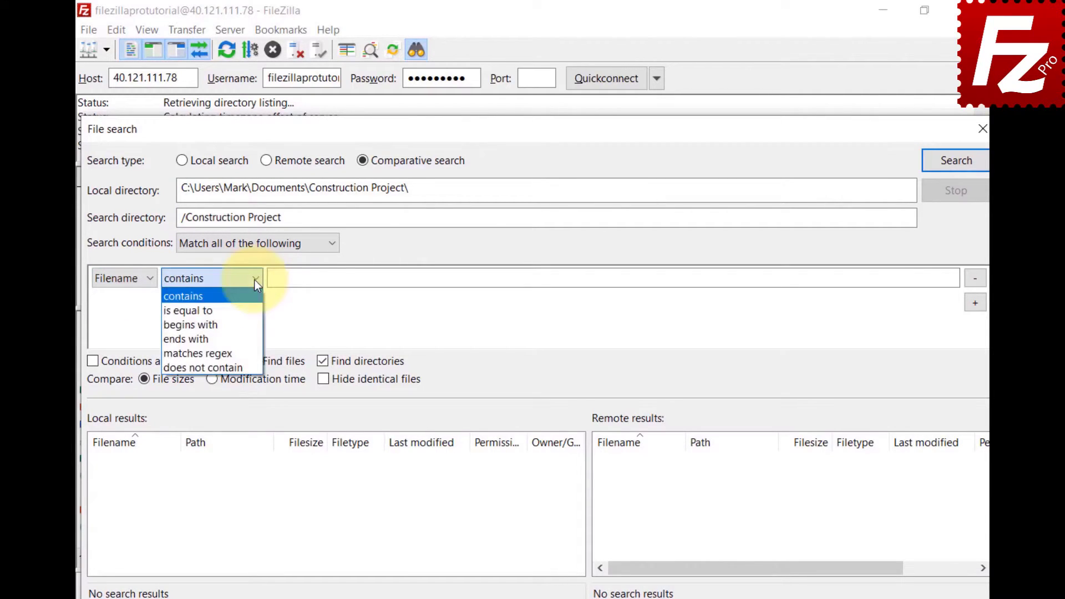
pyautogui.click(250, 324)
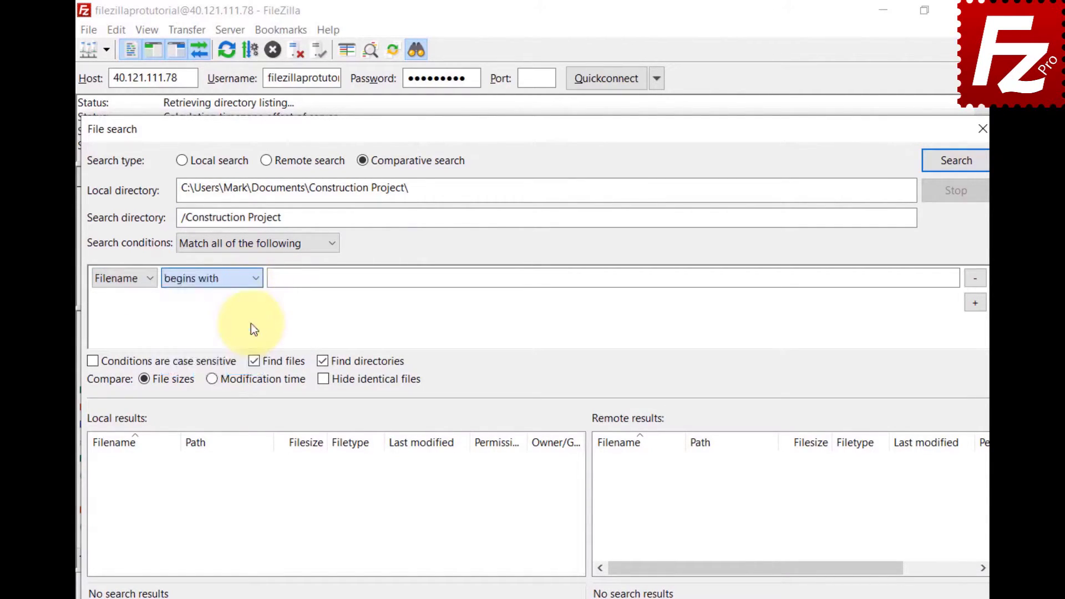
pyautogui.click(936, 277)
pyautogui.write('DSC')
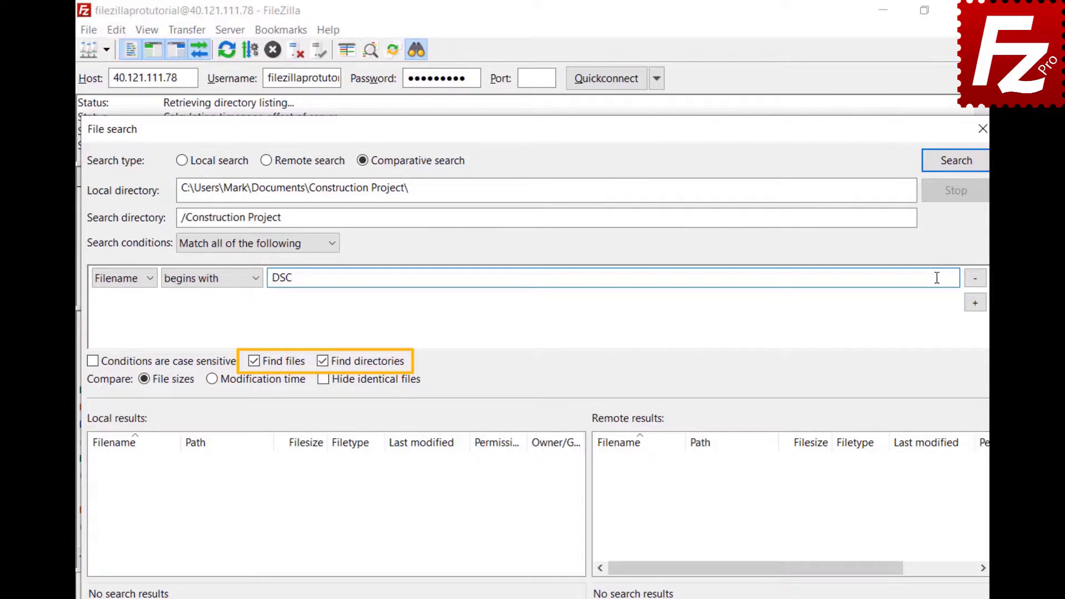
pyautogui.click(954, 169)
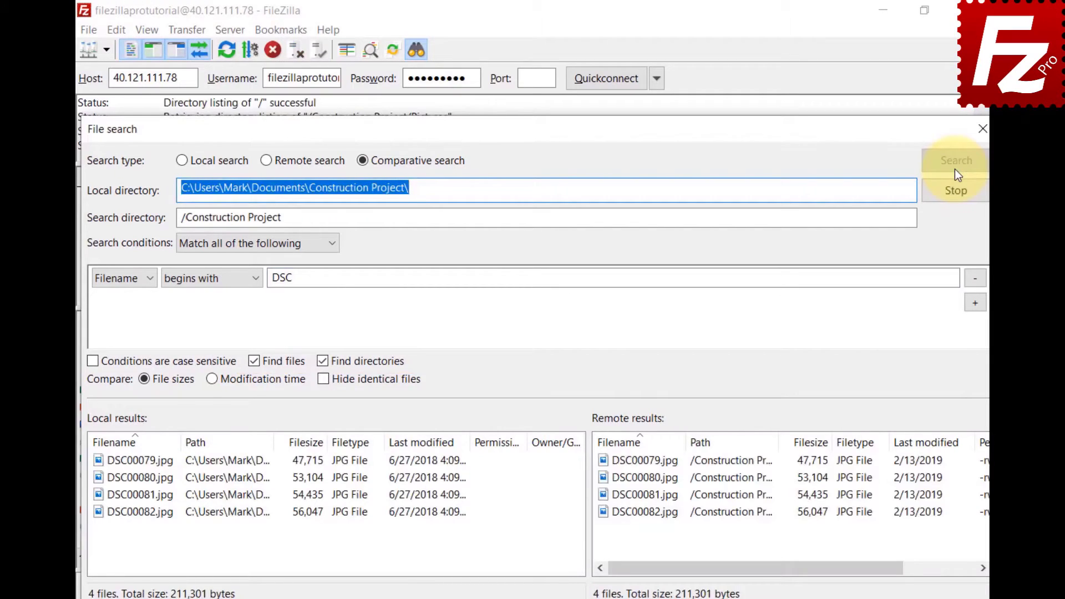
# Drop the DSC condition to compare all files, trying modification-time and hide-identical options before reverting.
pyautogui.click(970, 278)
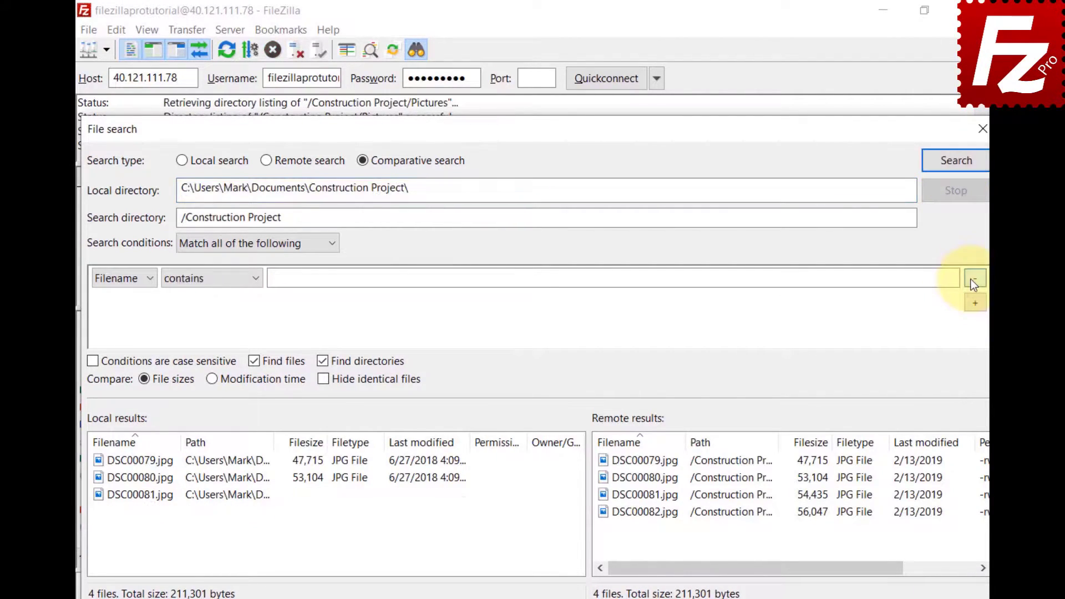
pyautogui.click(957, 173)
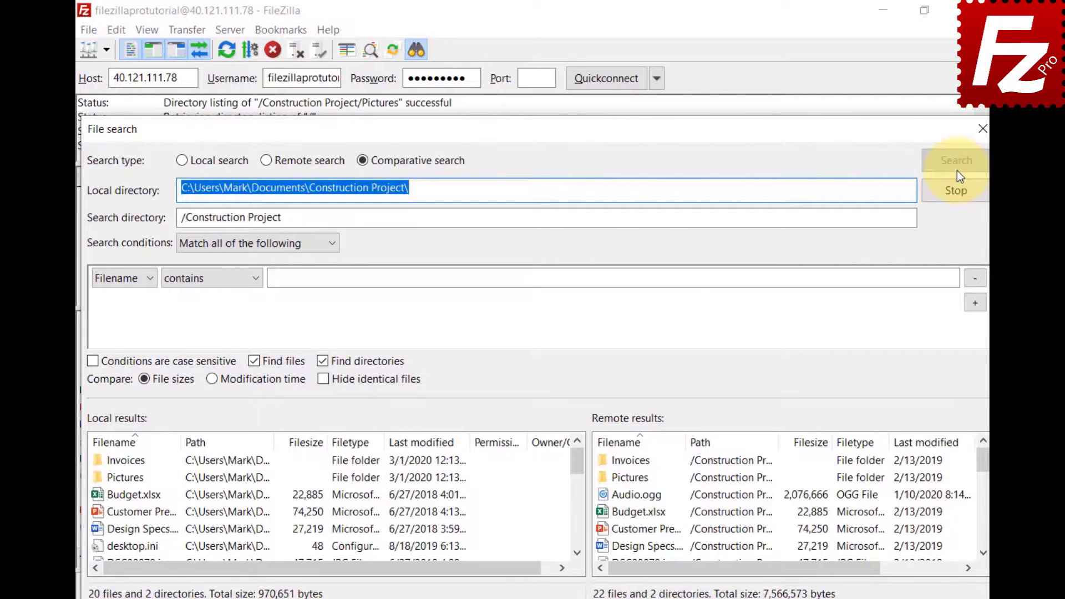
pyautogui.click(211, 384)
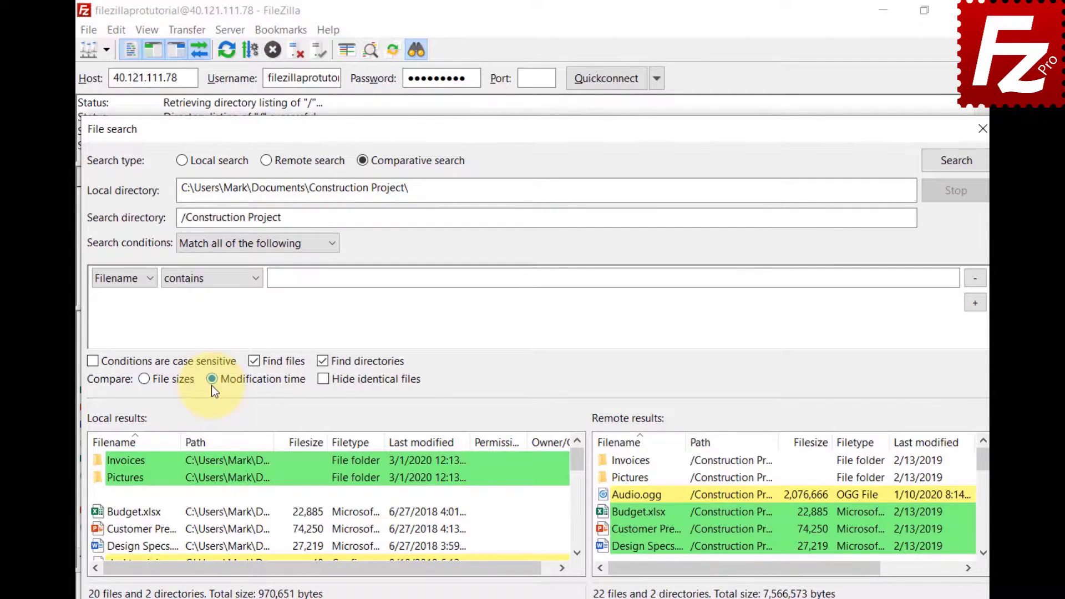
pyautogui.click(145, 379)
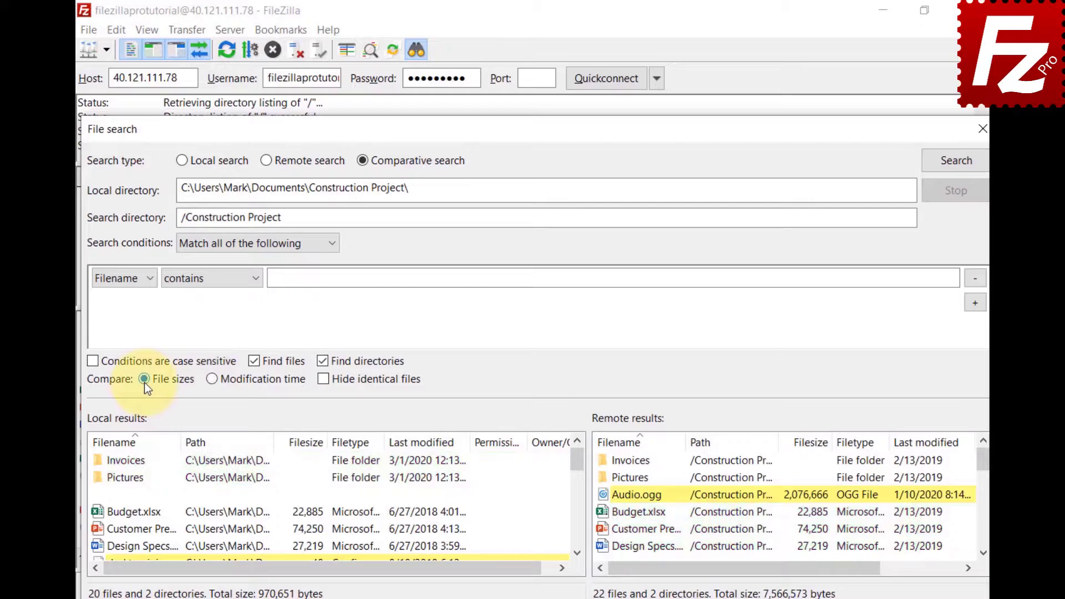
pyautogui.click(325, 380)
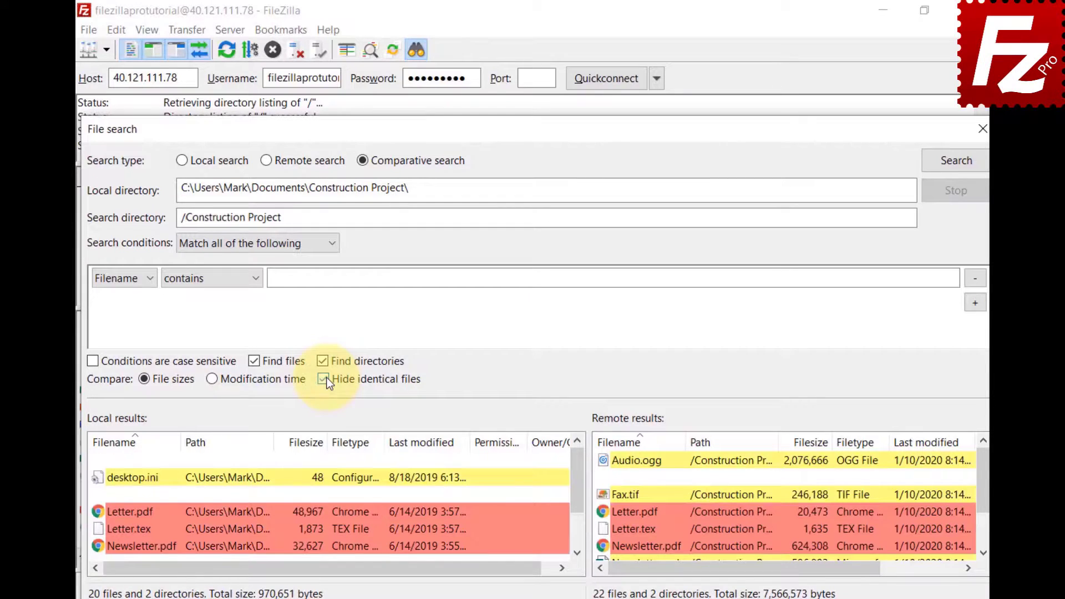
pyautogui.click(325, 380)
# Dismiss the Newsletter.tex actions and show the Download, View/Edit, Delete actions for remote Video.mp4.
pyautogui.click(576, 553)
pyautogui.click(576, 553)
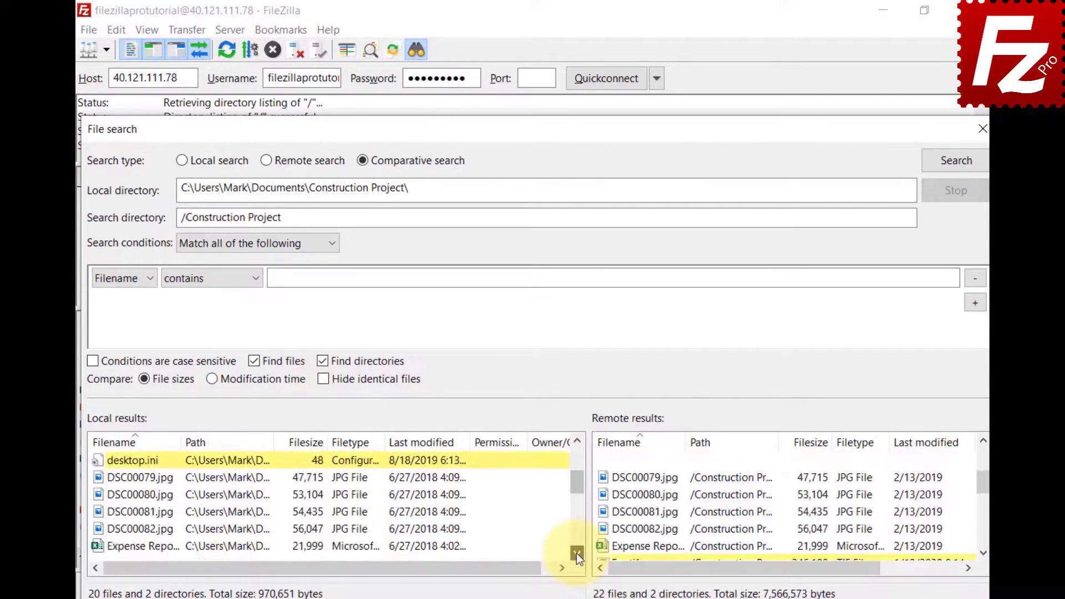
pyautogui.click(577, 554)
pyautogui.click(577, 553)
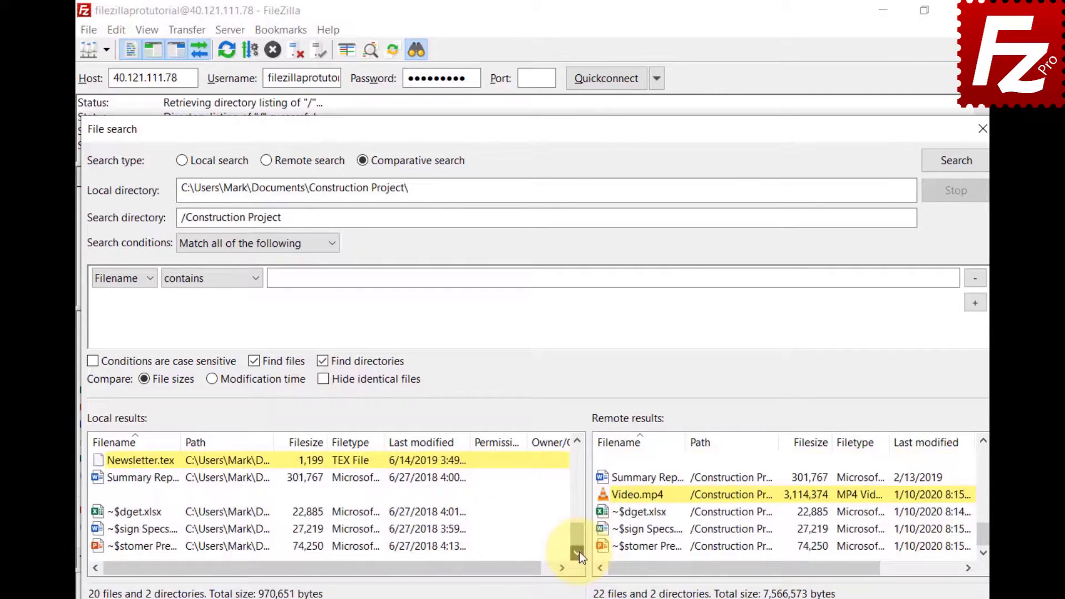
pyautogui.rightClick(100, 460)
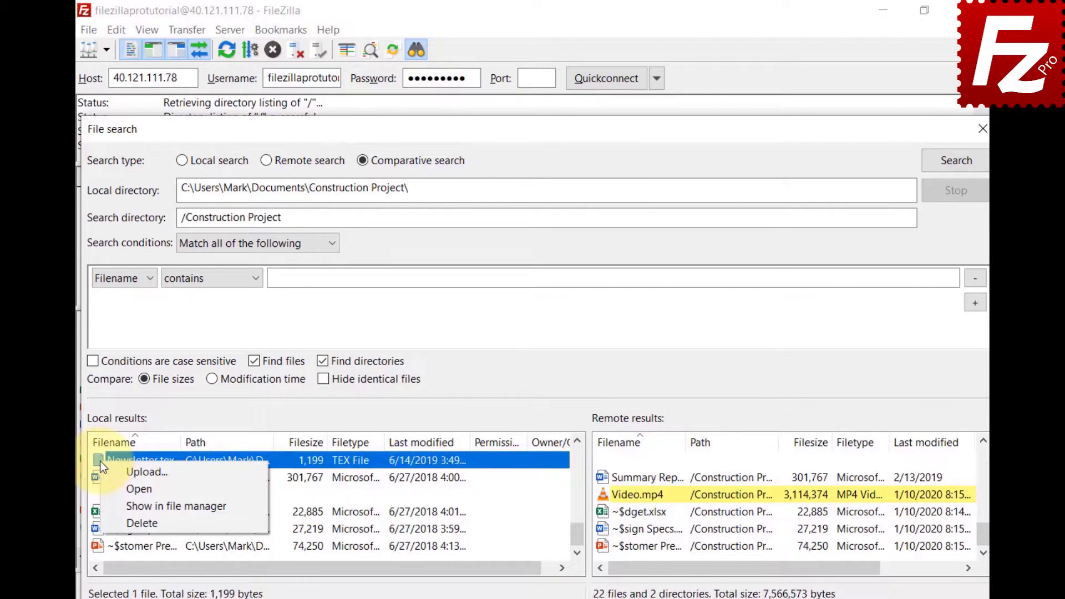
pyautogui.click(587, 503)
pyautogui.rightClick(610, 492)
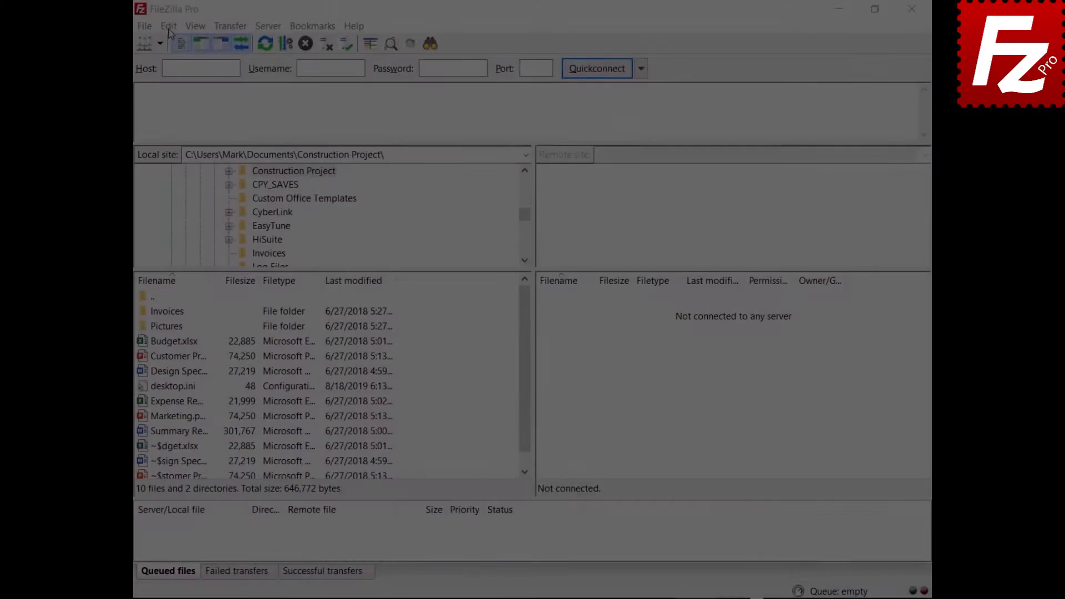
# Set Maximum simultaneous transfers to 10 in Settings > Transfers.
pyautogui.click(170, 25)
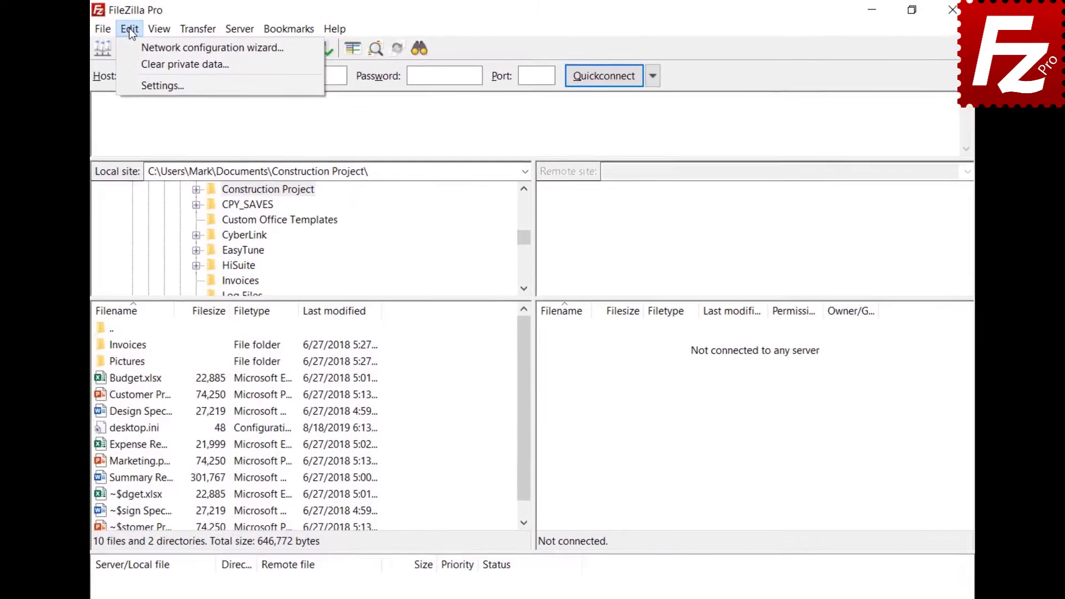
pyautogui.click(134, 84)
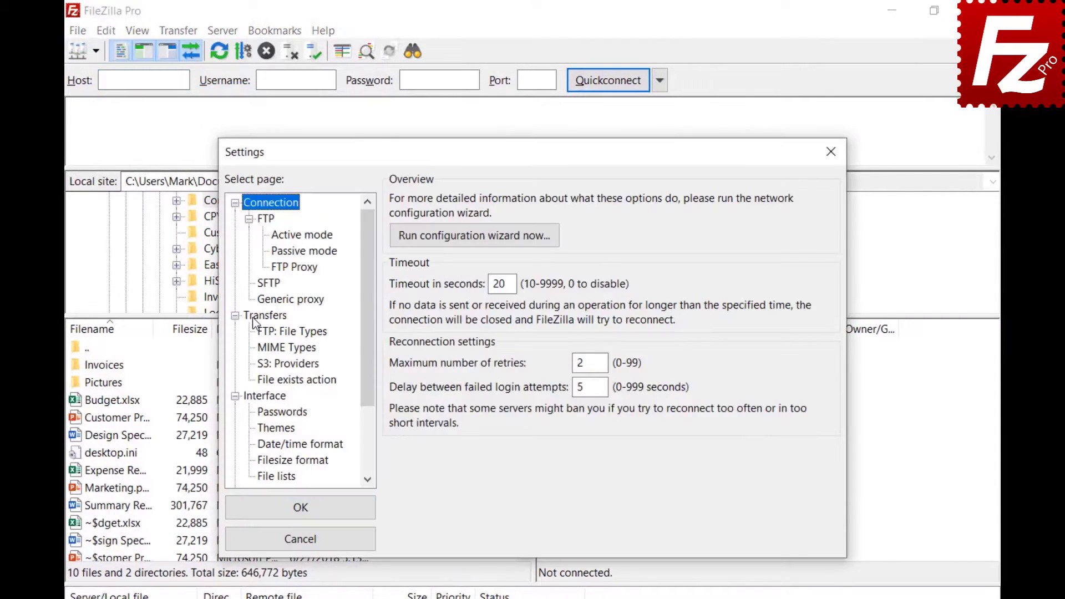
pyautogui.click(255, 317)
pyautogui.press('Tab')
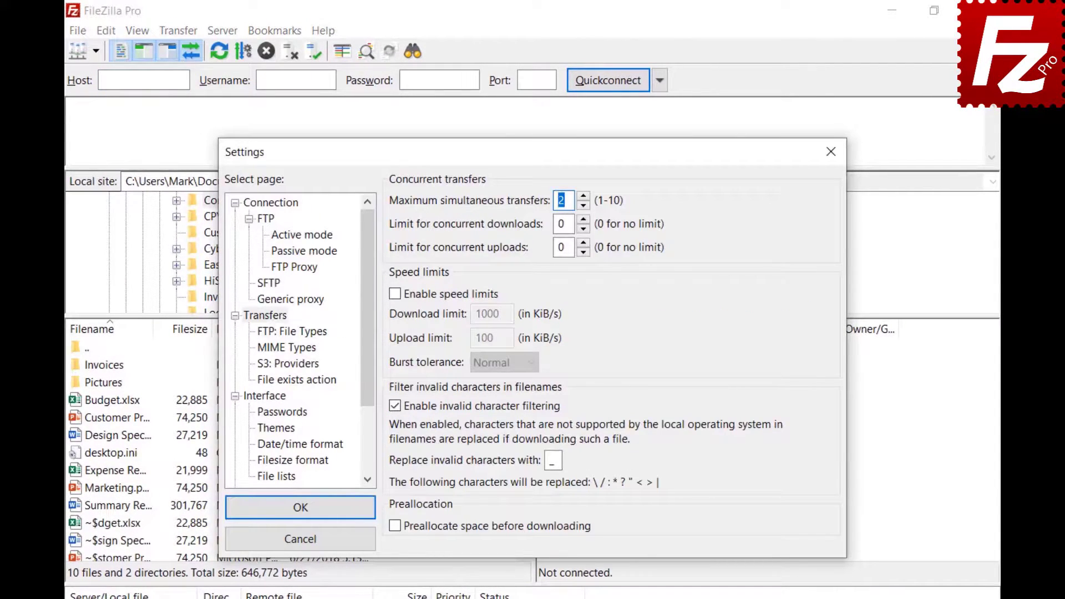
pyautogui.write('10')
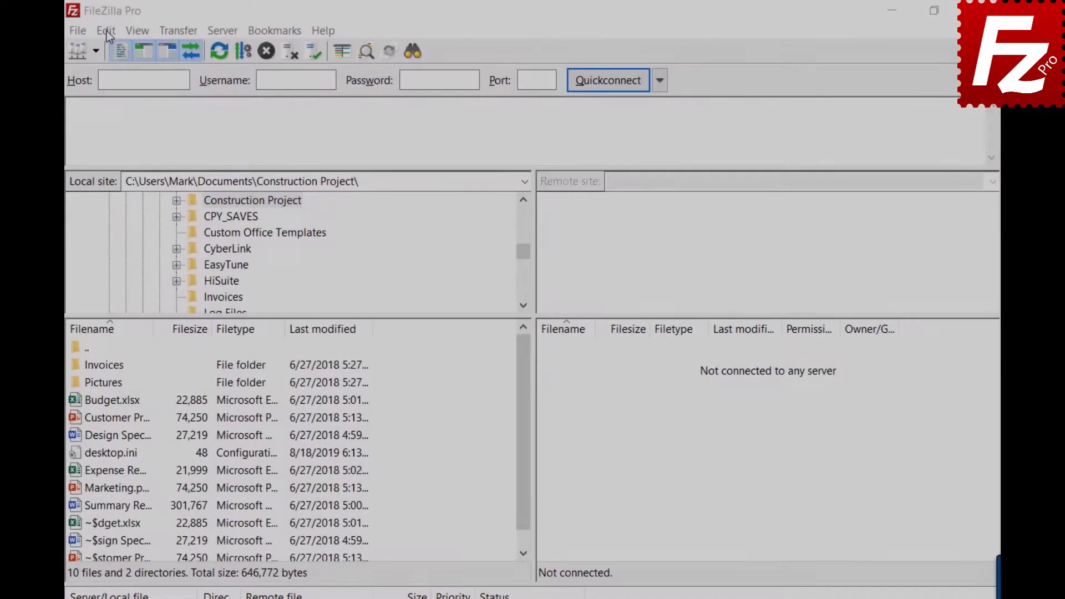
# Change Maximum simultaneous transfers from 10 to 2 and close Settings.
pyautogui.click(105, 31)
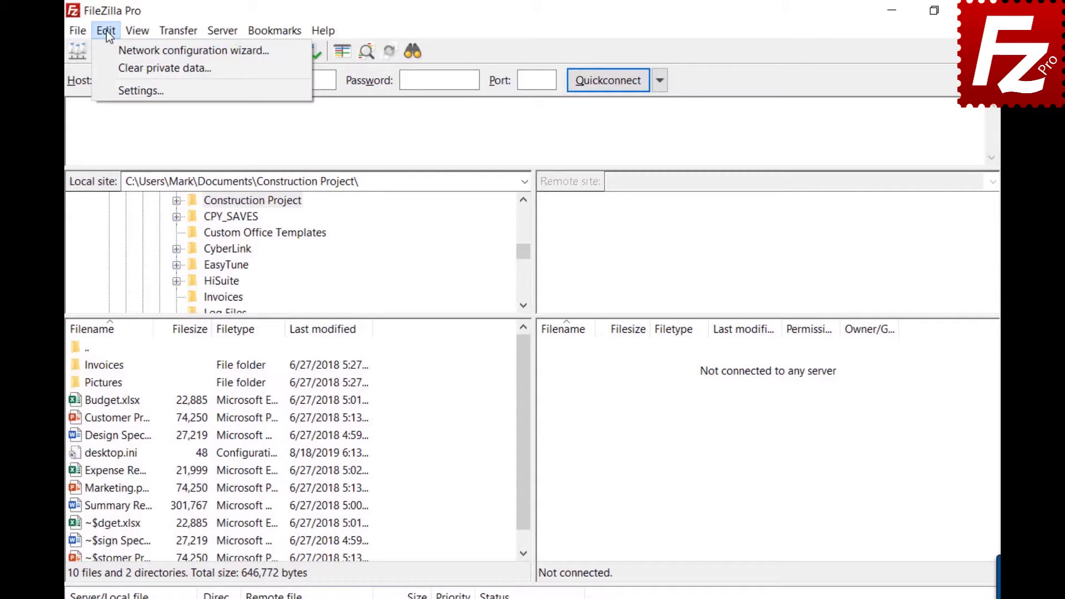
pyautogui.click(117, 91)
pyautogui.click(261, 318)
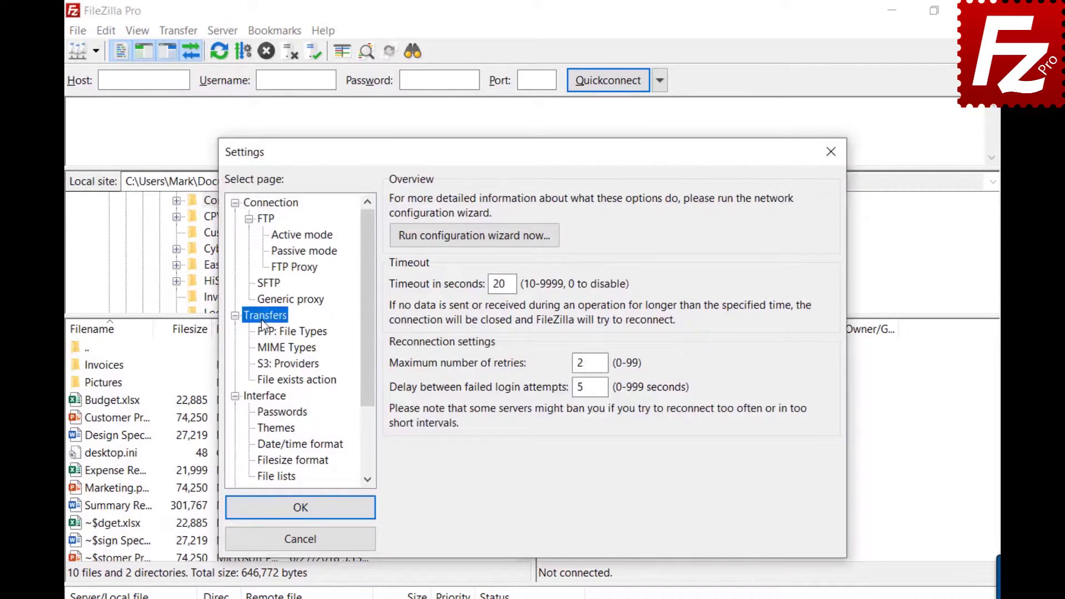
pyautogui.doubleClick(563, 201)
pyautogui.write('1')
pyautogui.press('BackSpace')
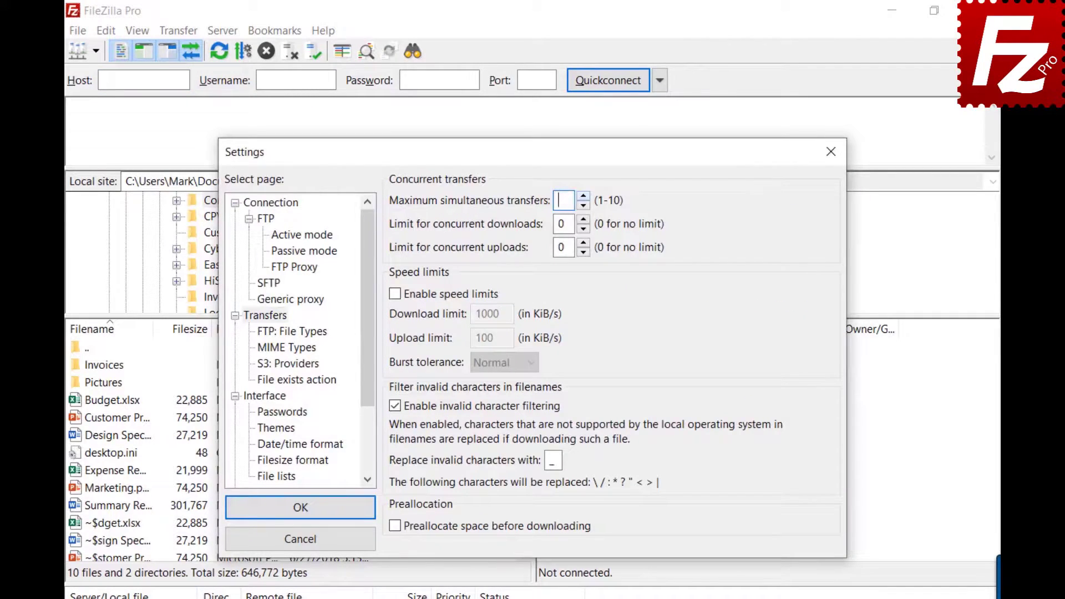
pyautogui.write('2')
pyautogui.click(832, 153)
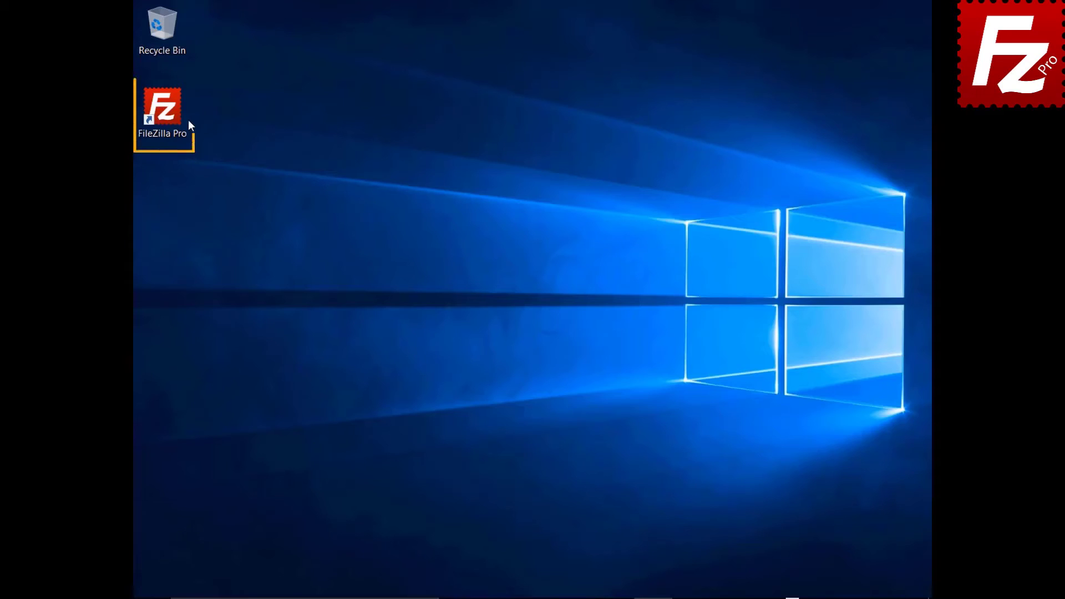
# Launch FileZilla and create a new Site Manager entry named SFTP.
pyautogui.doubleClick(169, 115)
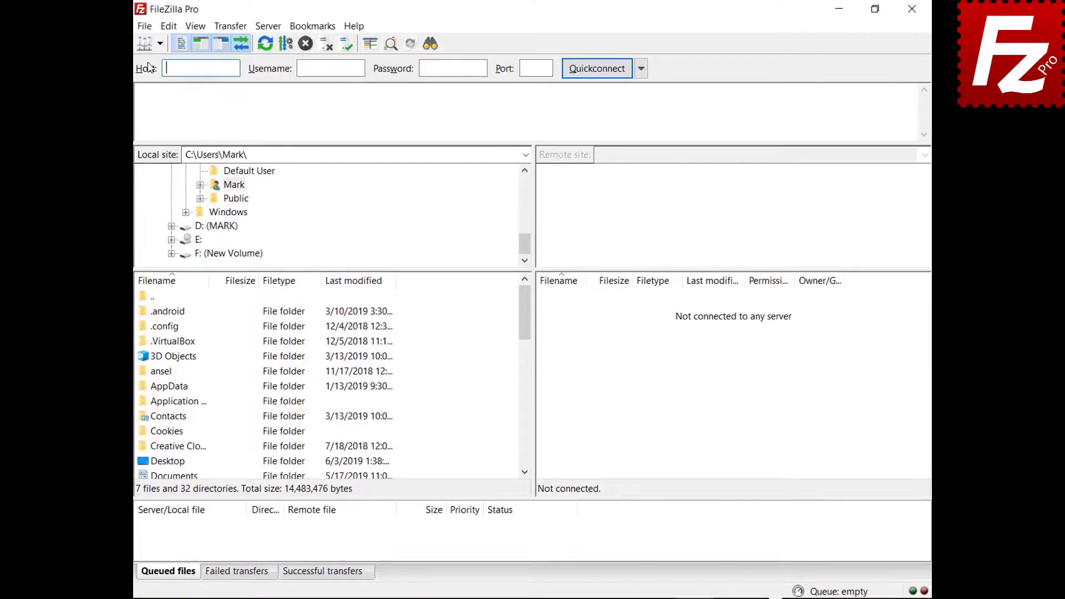
pyautogui.click(144, 26)
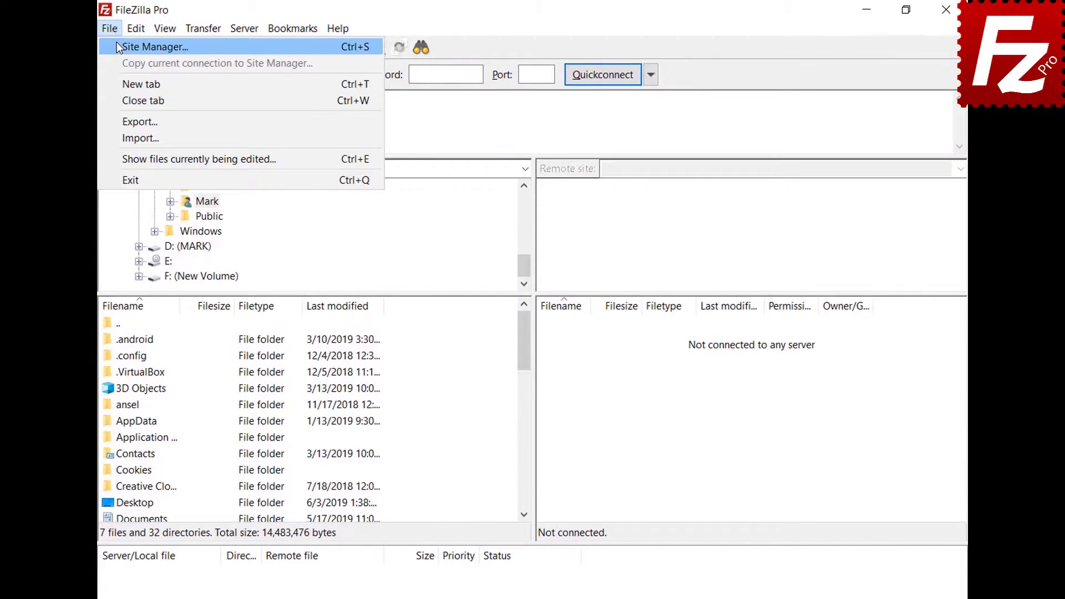
pyautogui.click(118, 46)
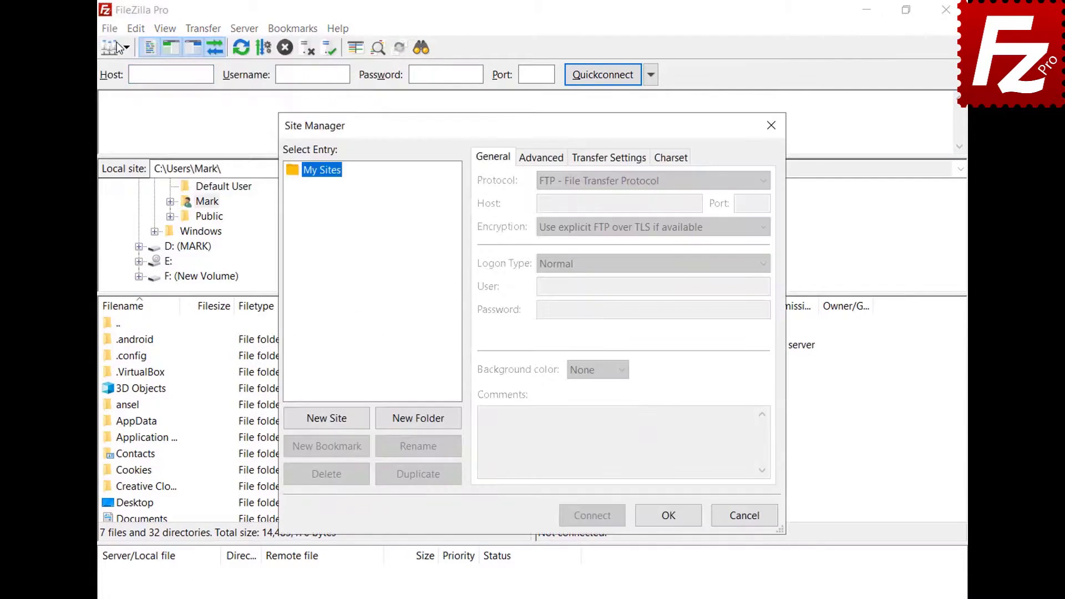
pyautogui.click(322, 418)
pyautogui.write('SFTP')
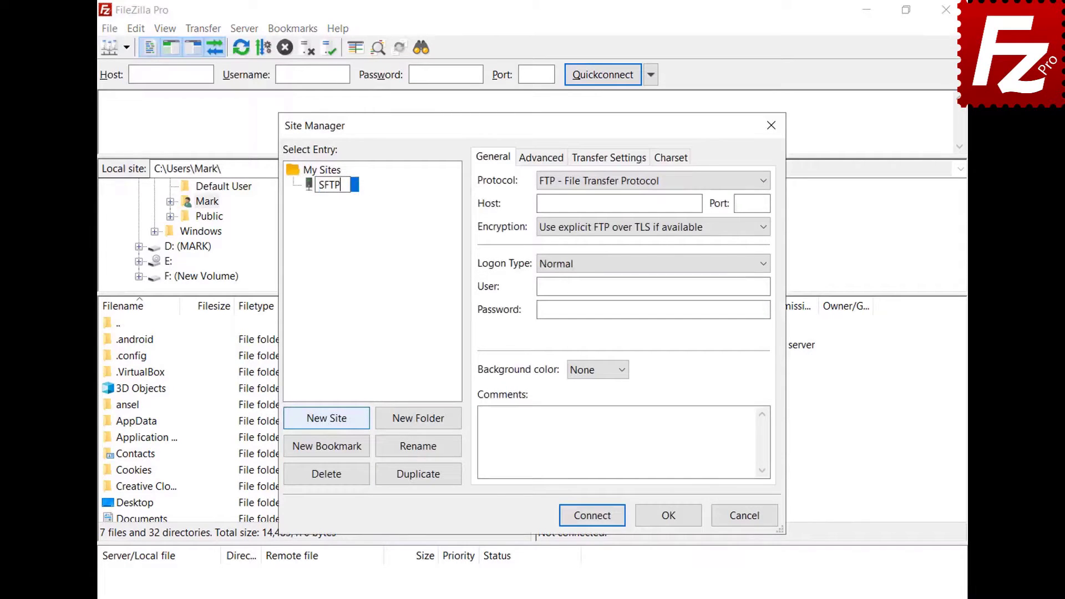
pyautogui.press('Return')
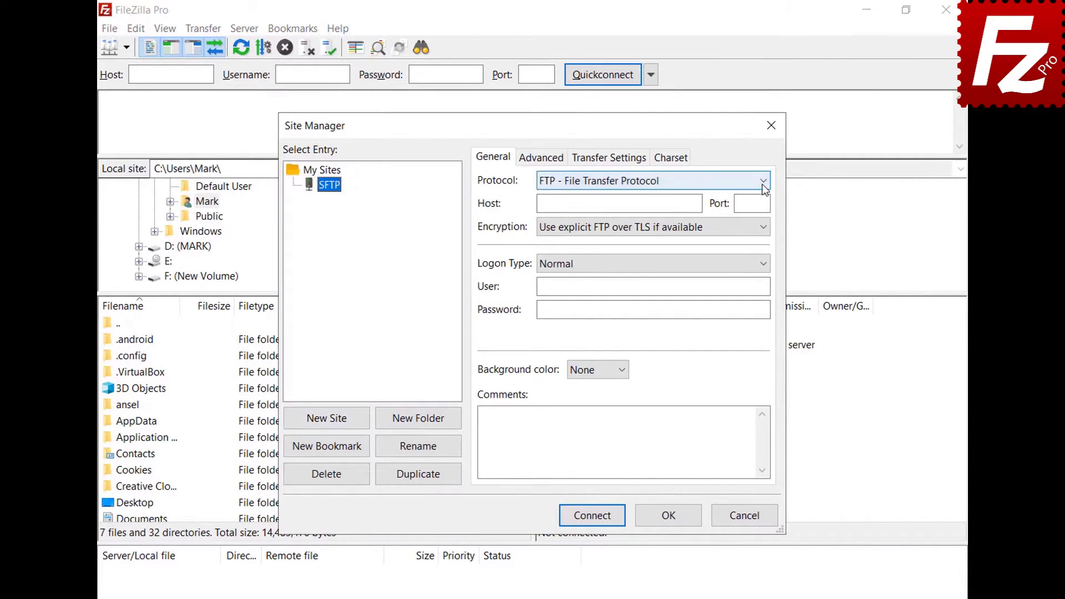
# Set the site's protocol to SFTP and host to 3.209.179.104.
pyautogui.click(762, 182)
pyautogui.click(760, 210)
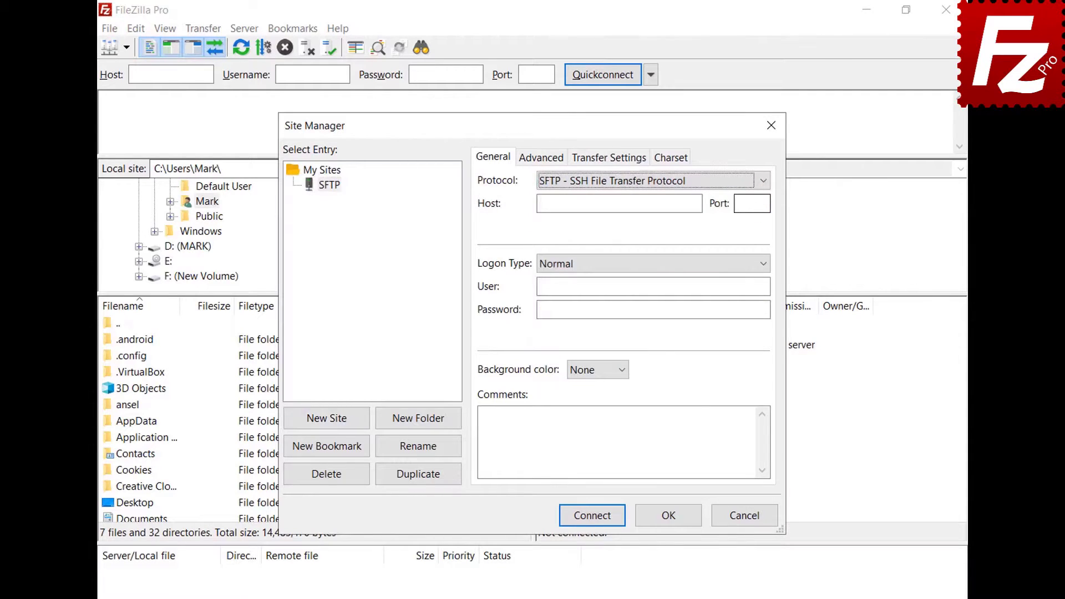
pyautogui.click(699, 203)
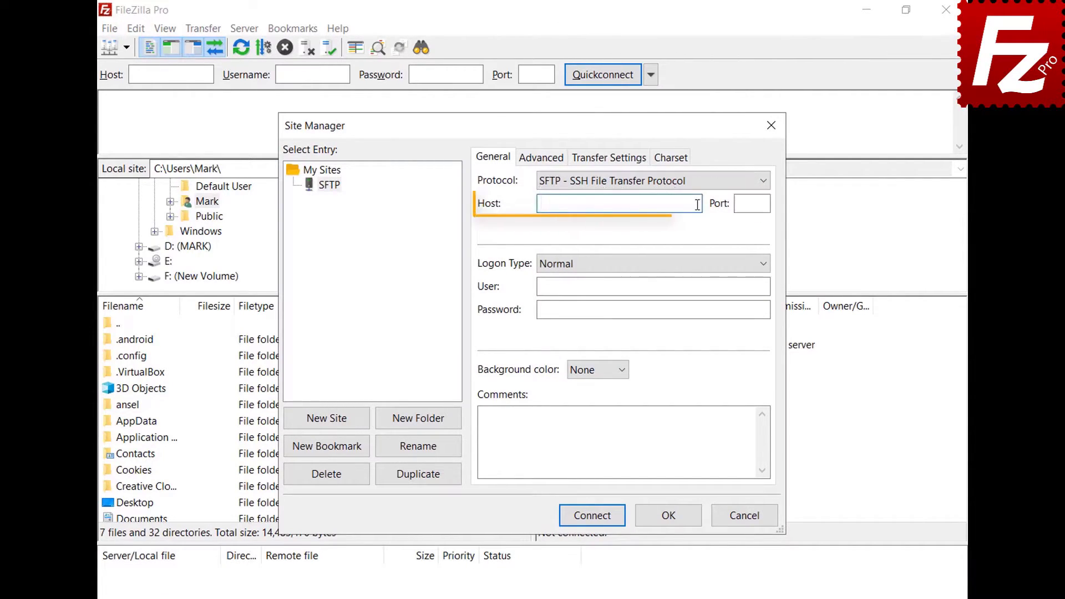
pyautogui.write('3.209.179.104')
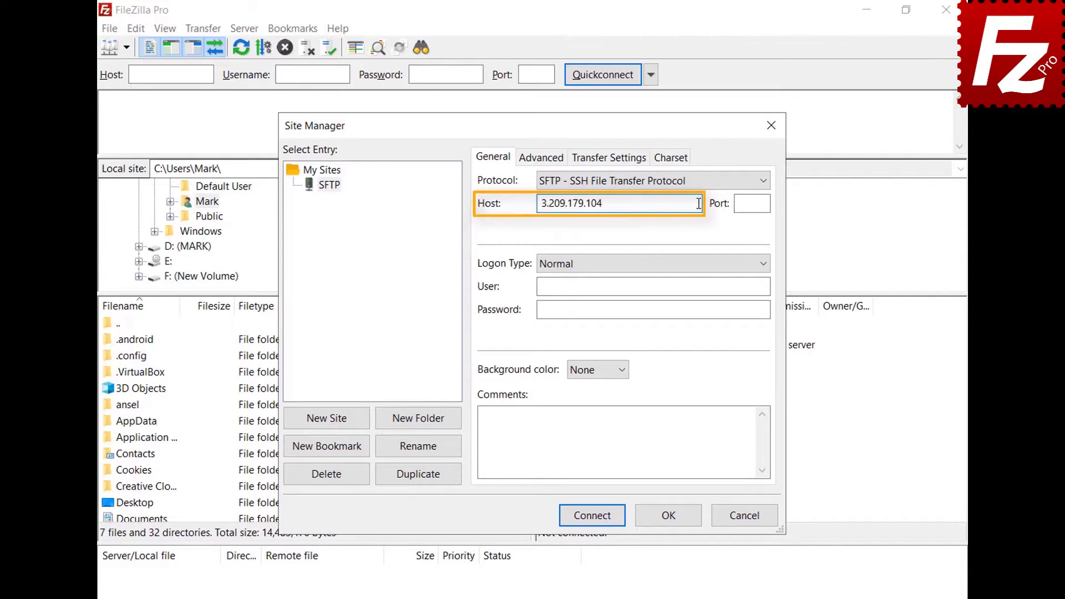
# Use Key file logon with user ubuntu and key.ppk, then connect.
pyautogui.click(763, 264)
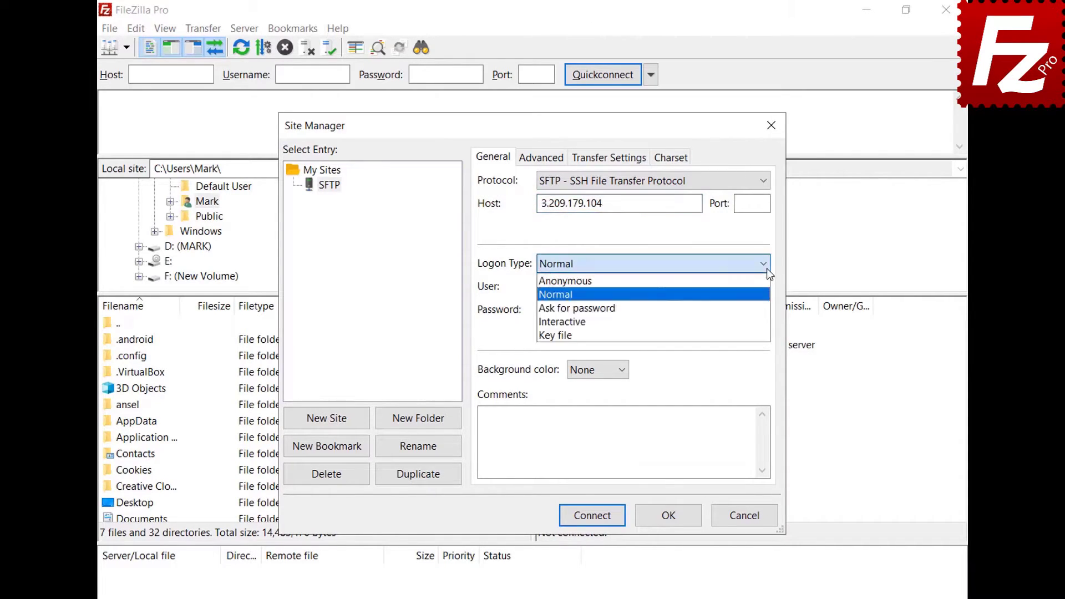
pyautogui.click(765, 336)
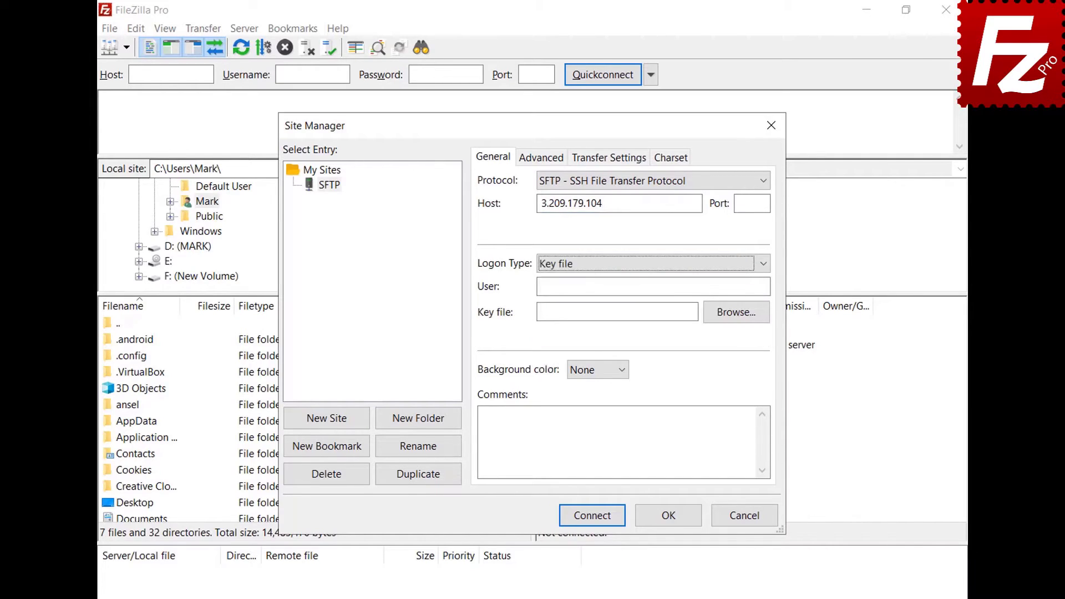
pyautogui.click(764, 286)
pyautogui.write('ubuntu')
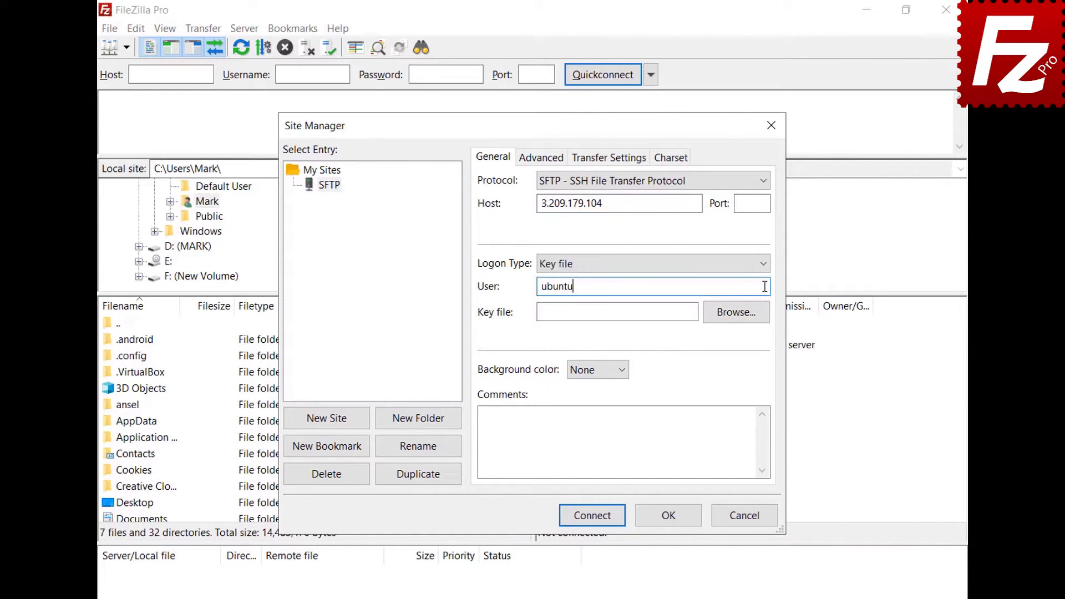
pyautogui.click(736, 312)
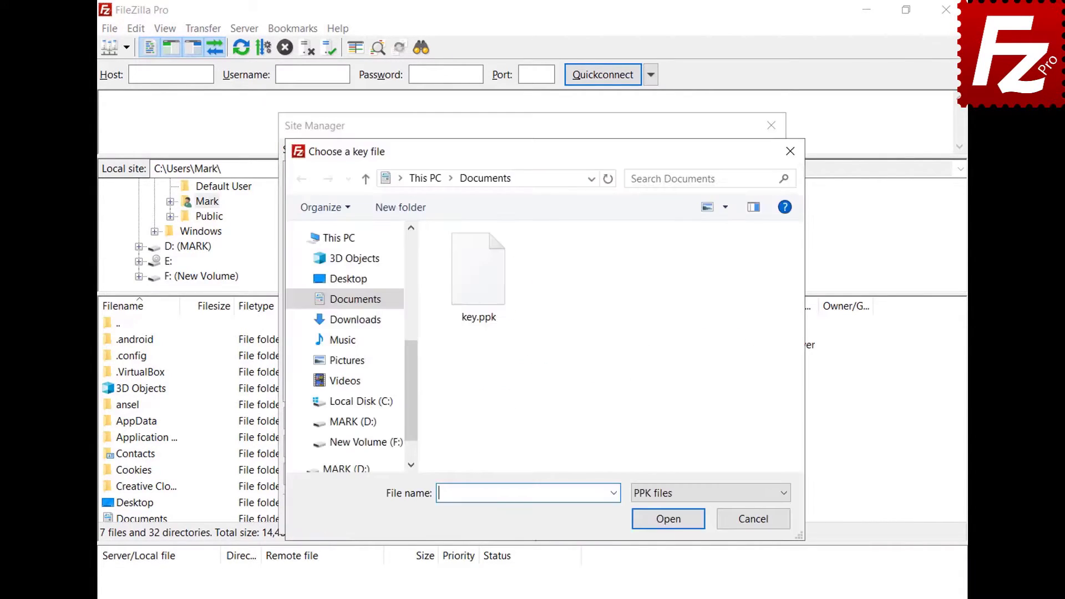
pyautogui.doubleClick(479, 272)
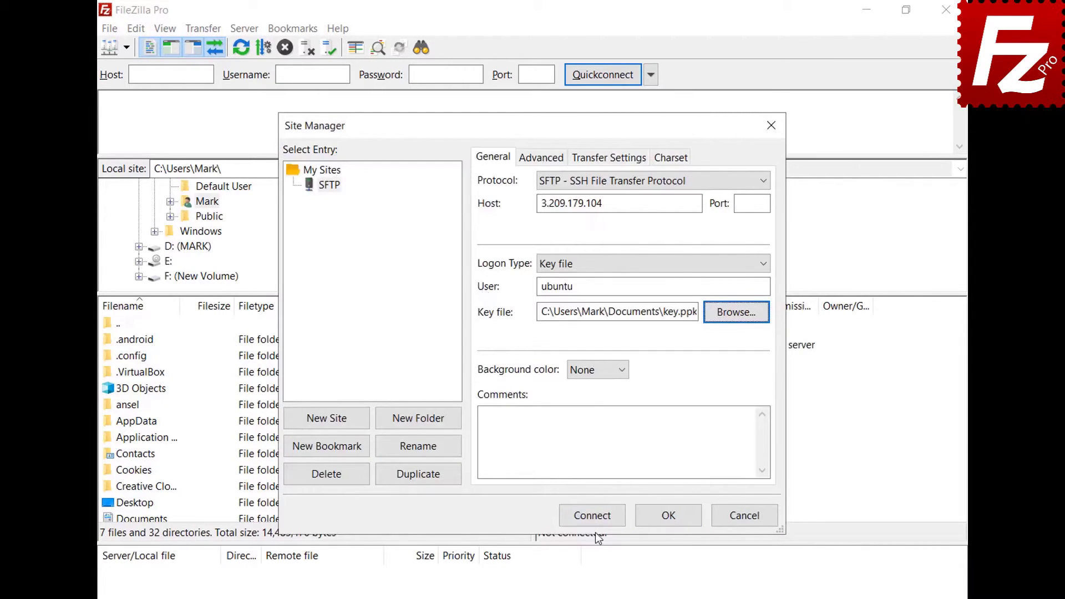
pyautogui.click(592, 517)
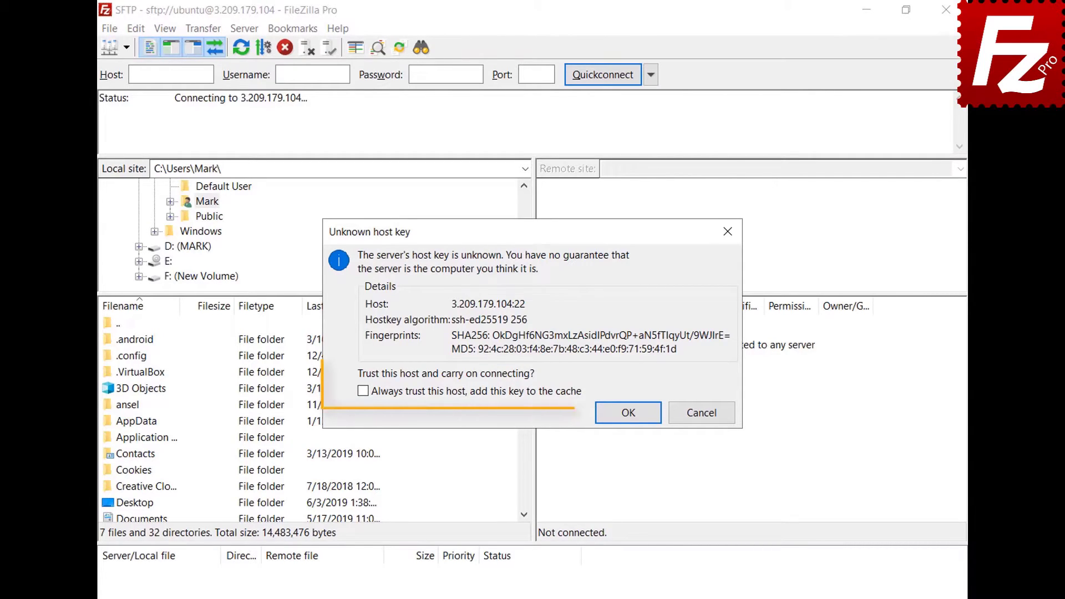
# Always trust the 3.209.179.104 host key and enter the key passphrase to connect.
pyautogui.click(362, 392)
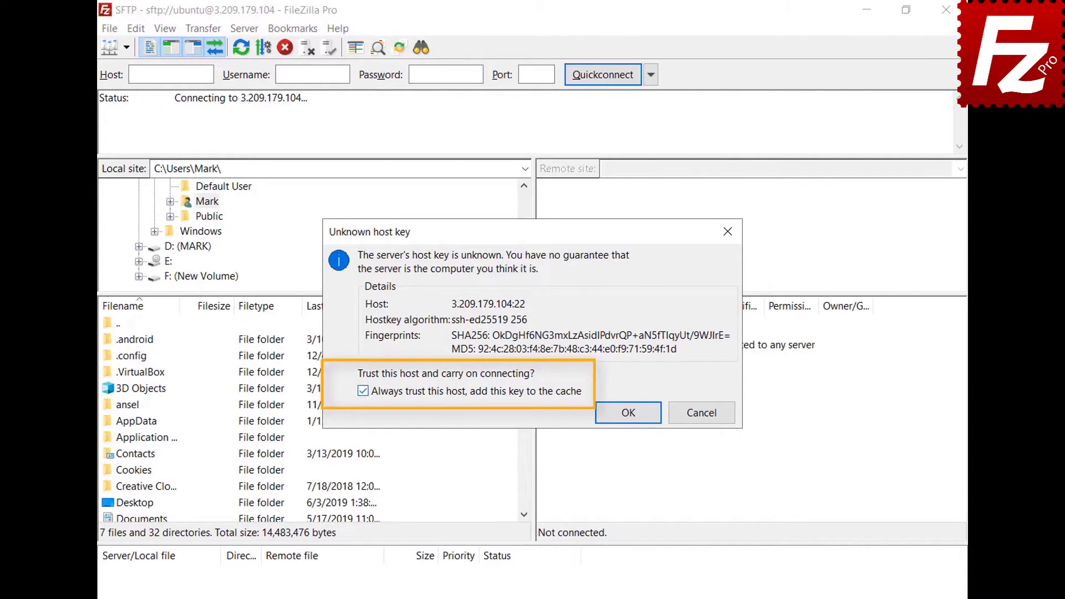
pyautogui.click(631, 419)
pyautogui.write('••••••')
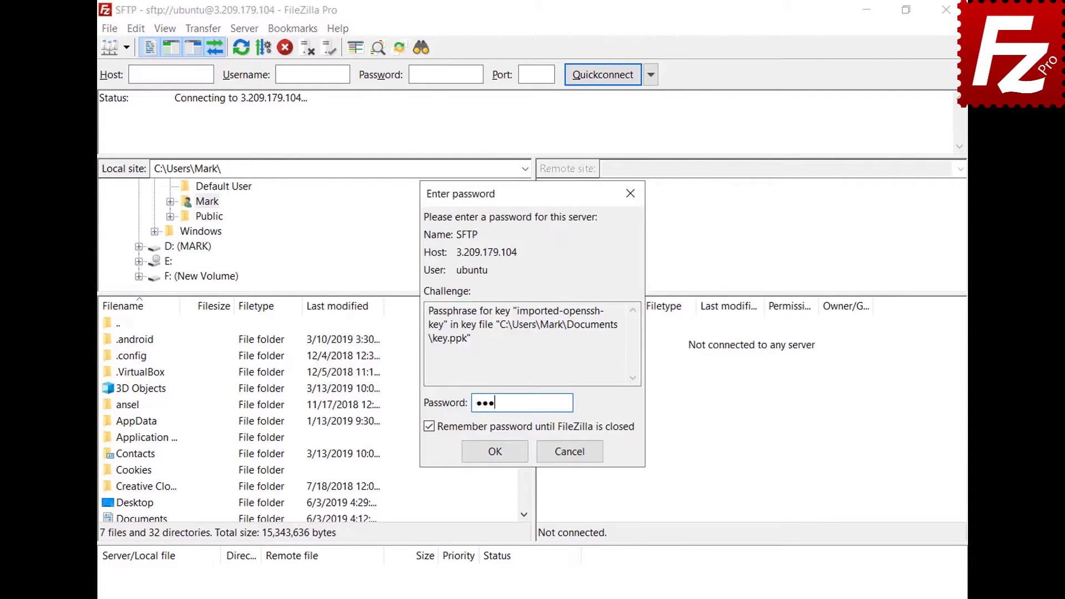
pyautogui.click(497, 451)
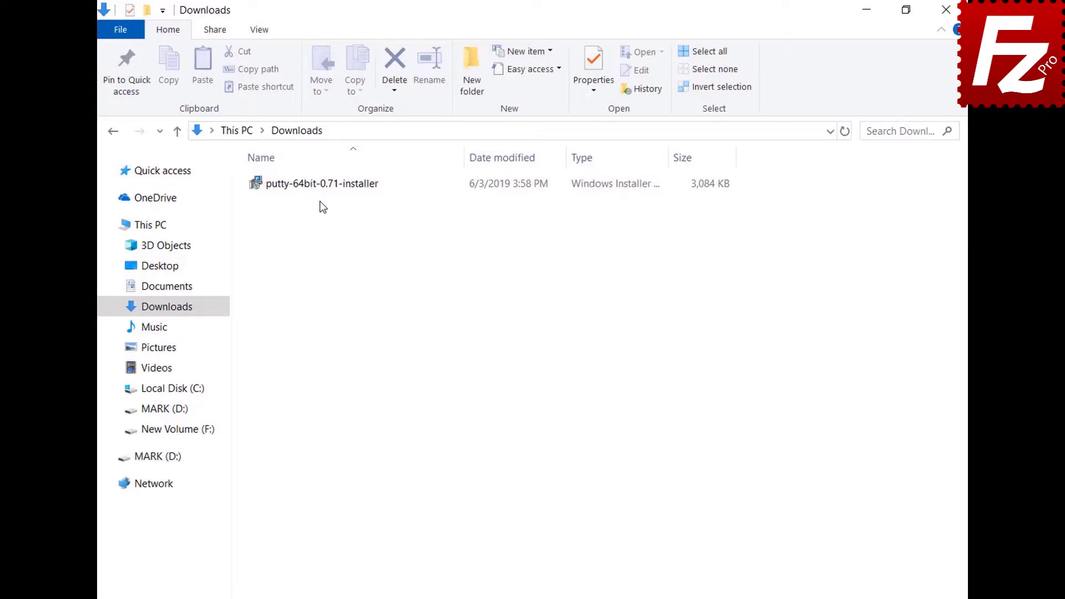
# Install PuTTY 0.71 with the default folder and features, then launch PuTTY Key Generator.
pyautogui.doubleClick(316, 189)
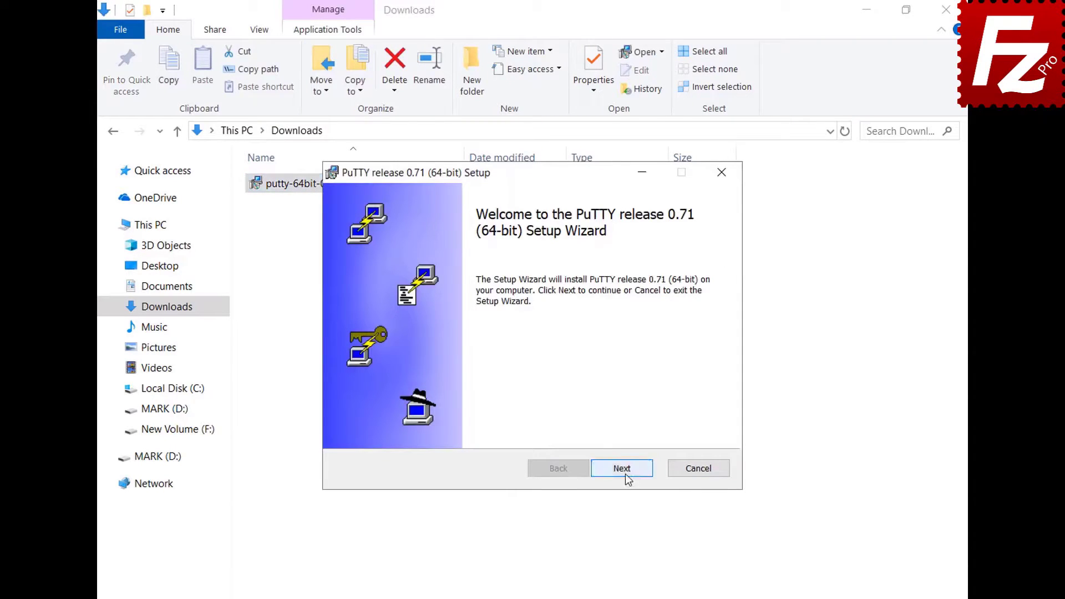
pyautogui.click(625, 474)
pyautogui.click(624, 473)
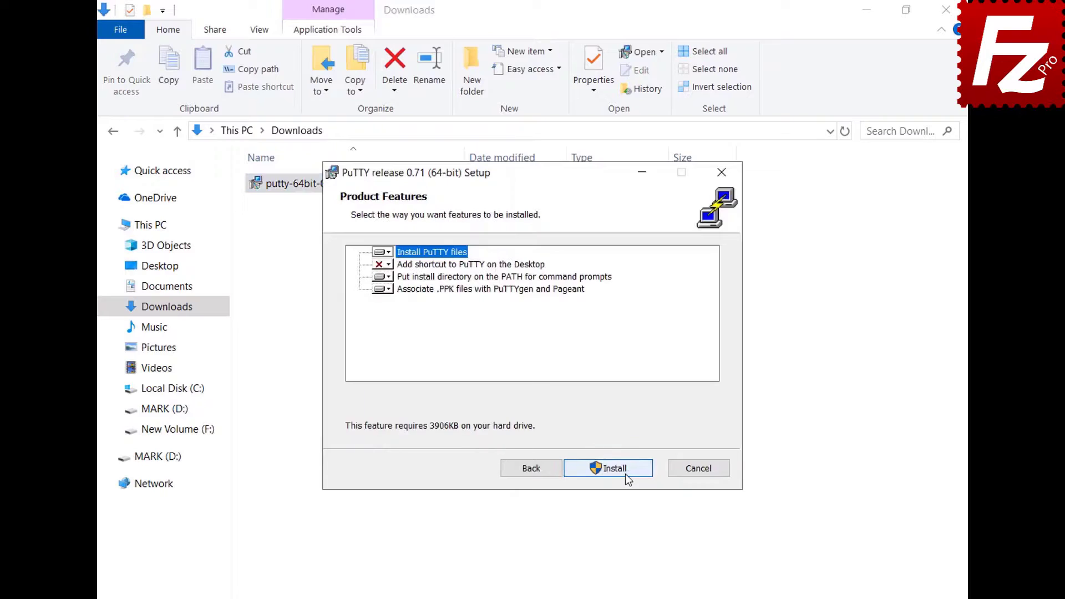
pyautogui.click(625, 473)
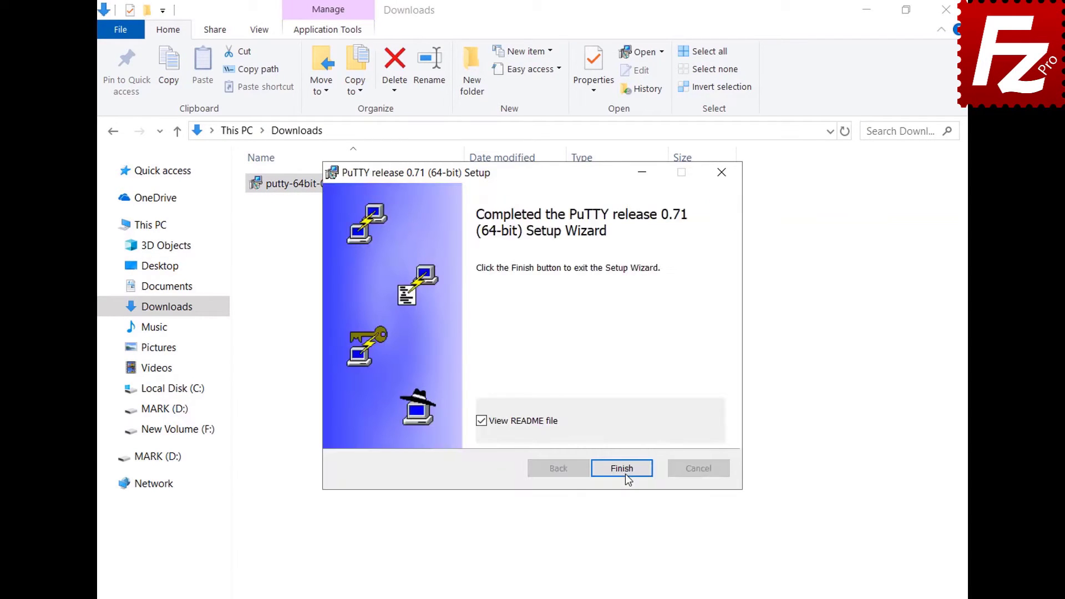
pyautogui.click(622, 468)
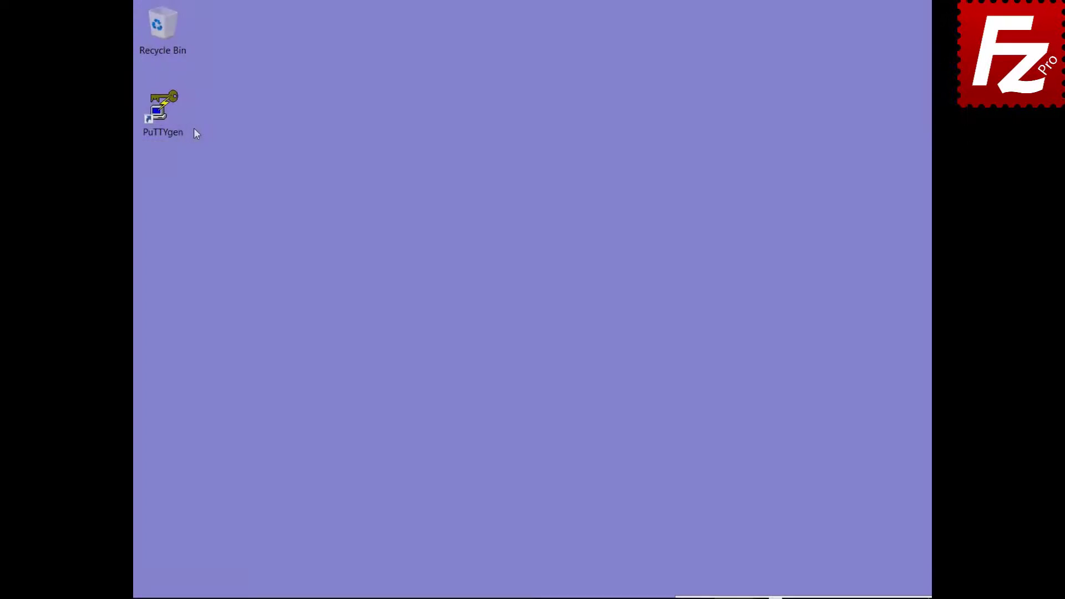
pyautogui.doubleClick(176, 130)
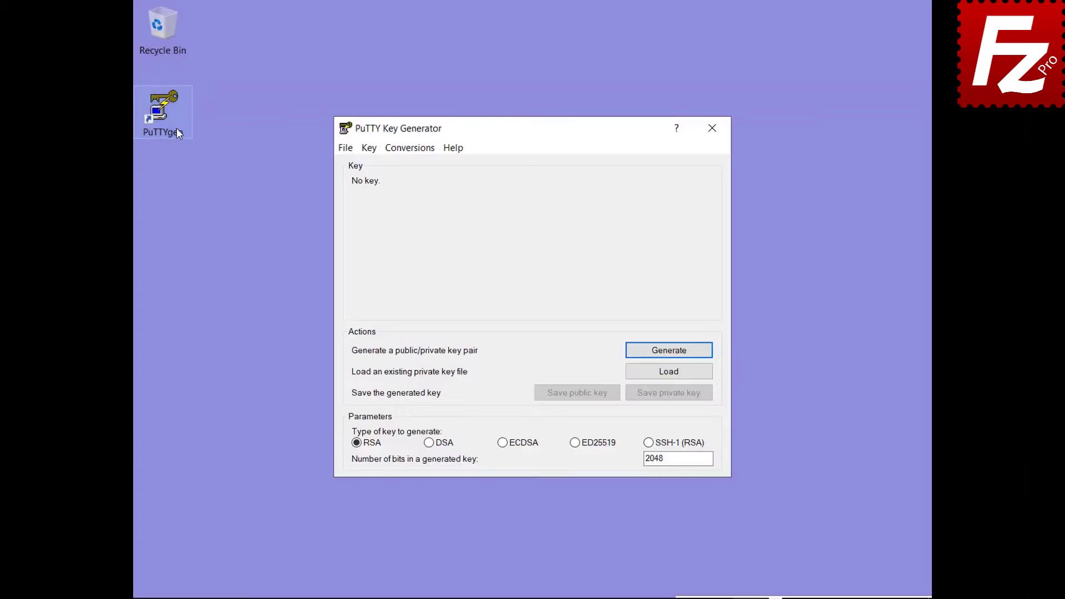
# Import the OpenSSH private key 'key' from Documents into PuTTYgen, entering its passphrase.
pyautogui.click(410, 149)
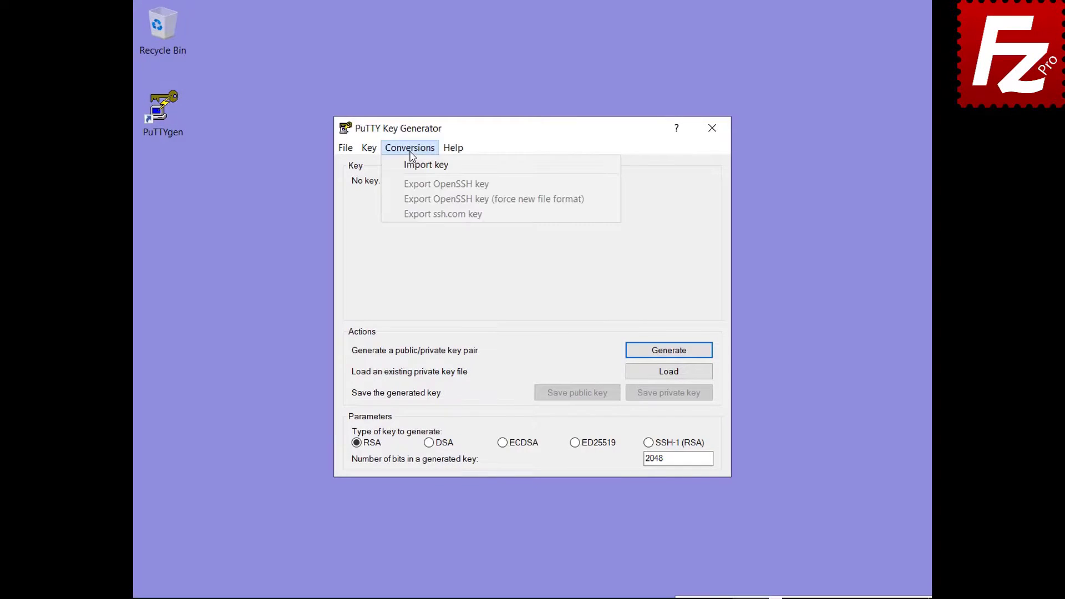
pyautogui.click(411, 164)
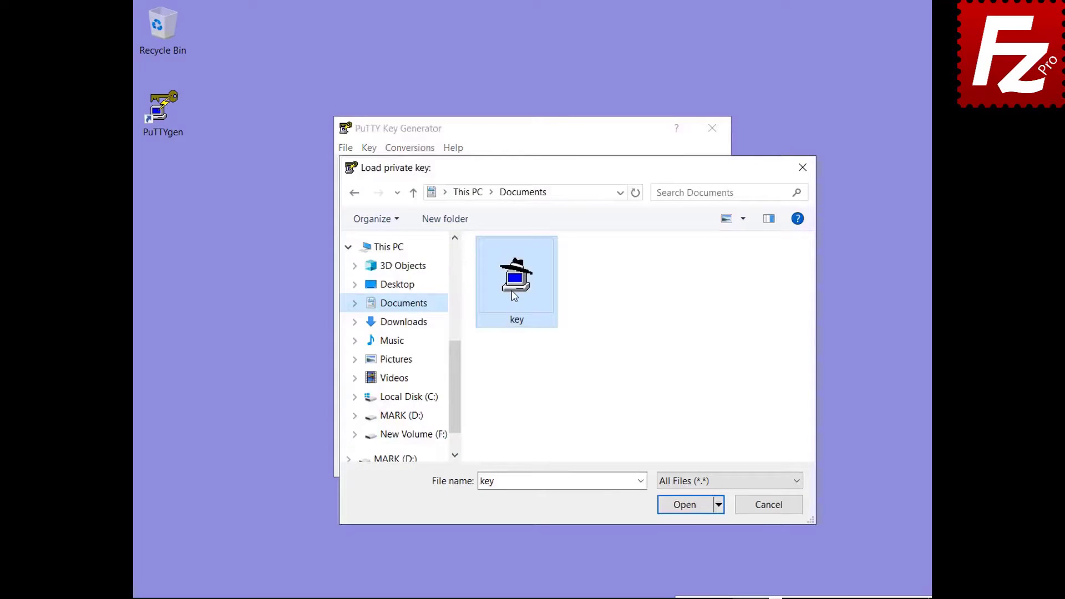
pyautogui.doubleClick(513, 296)
pyautogui.write('•••••')
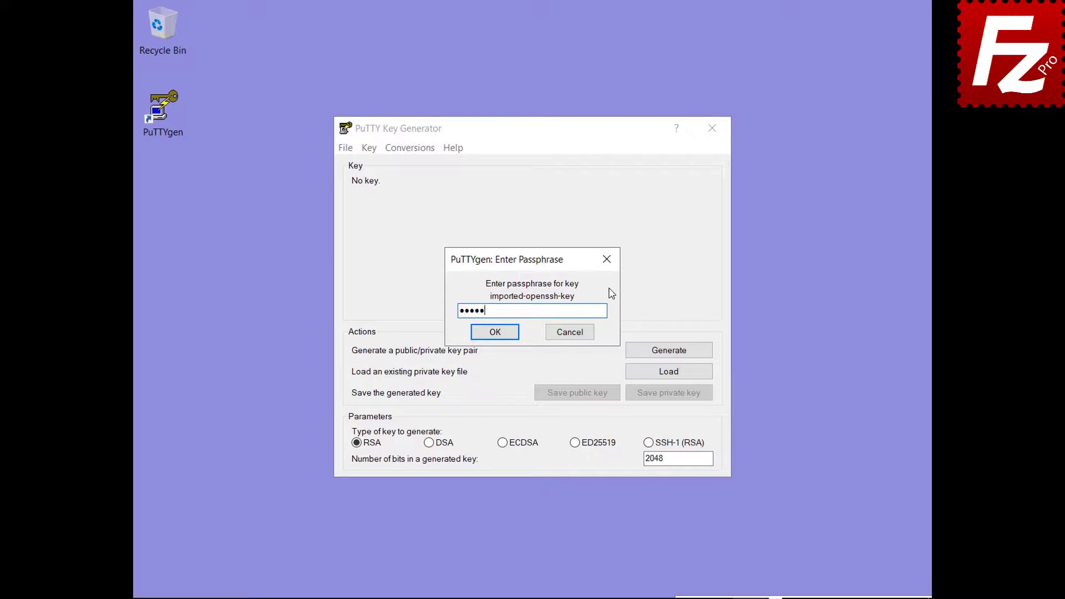
pyautogui.click(494, 333)
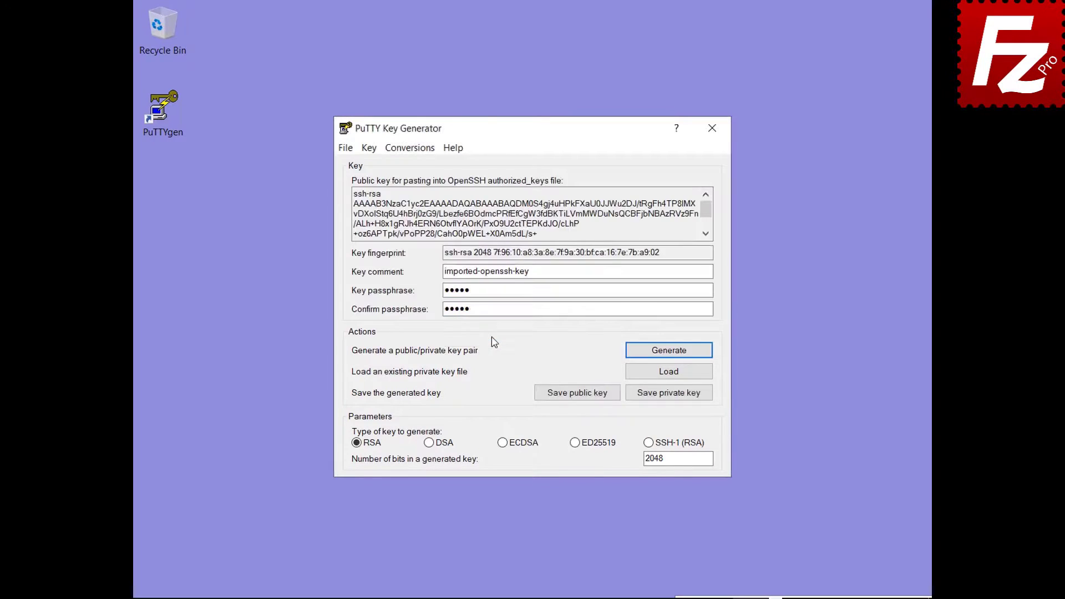
# Save the loaded key as the private key file key.ppk.
pyautogui.click(668, 395)
pyautogui.write('key.ppk')
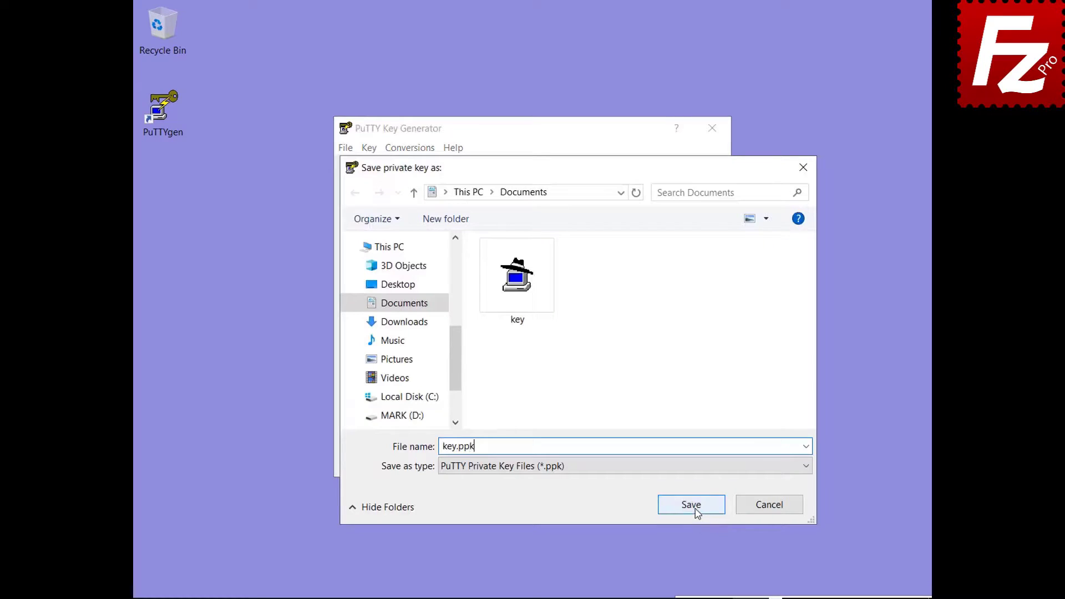
pyautogui.click(691, 506)
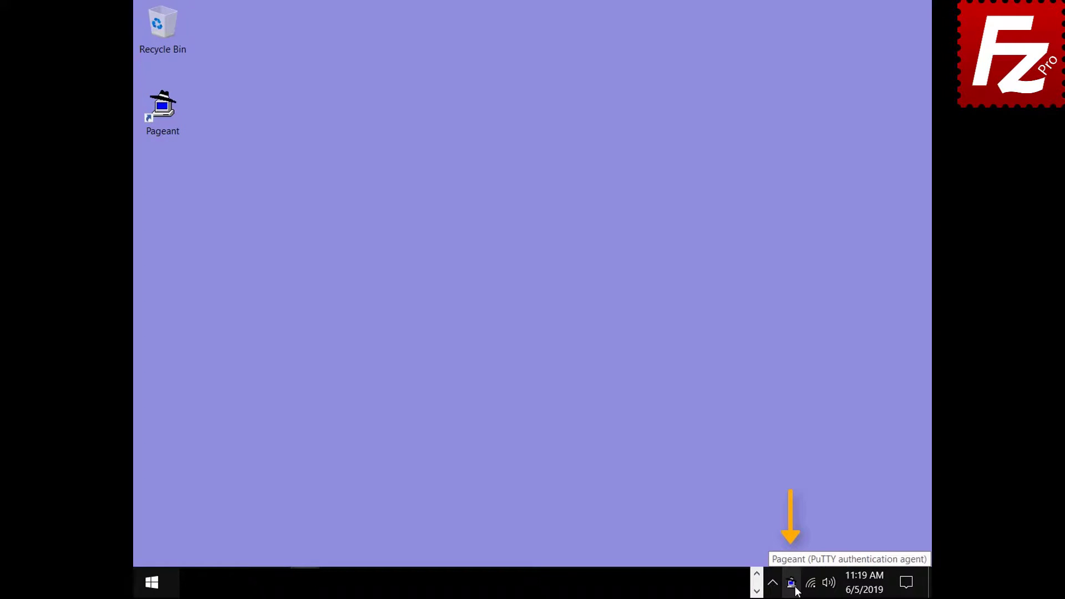
# Add the 'key' file from Documents to Pageant, entering its passphrase so the imported-openssh-key appears.
pyautogui.doubleClick(791, 583)
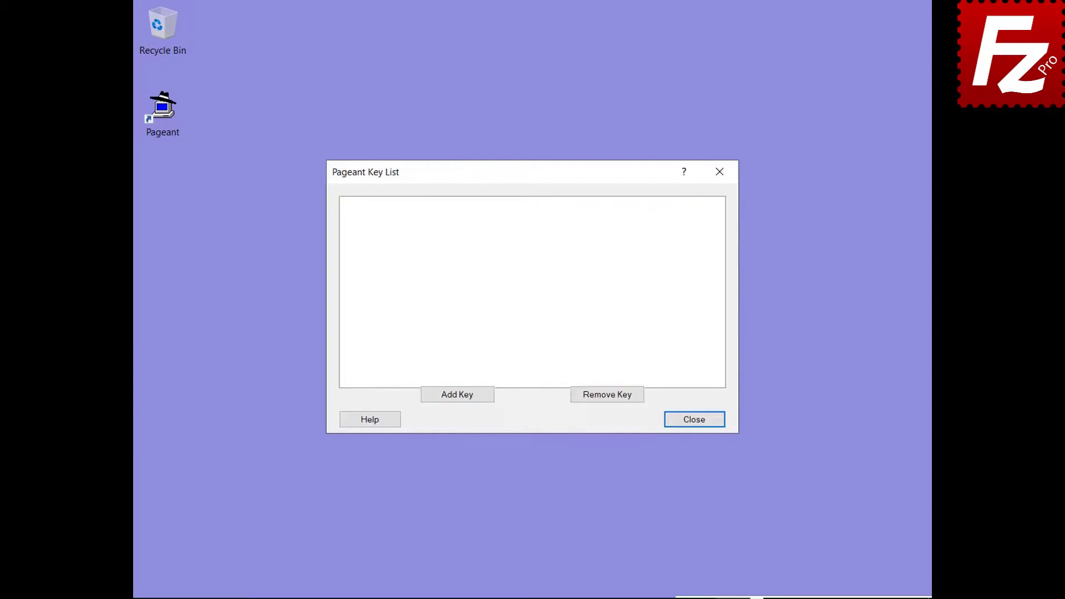
pyautogui.click(457, 397)
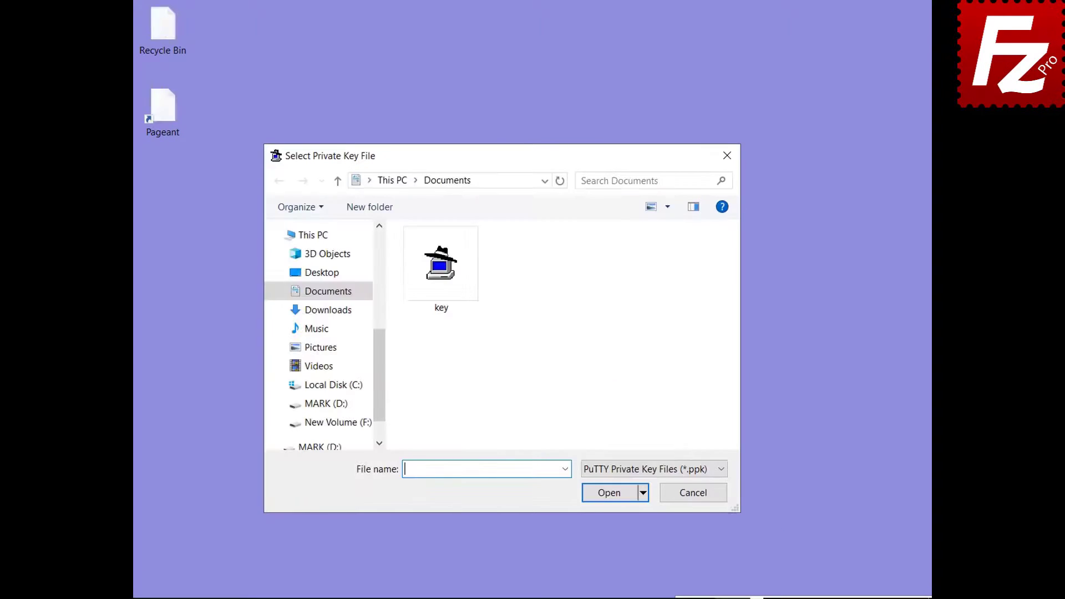
pyautogui.doubleClick(442, 310)
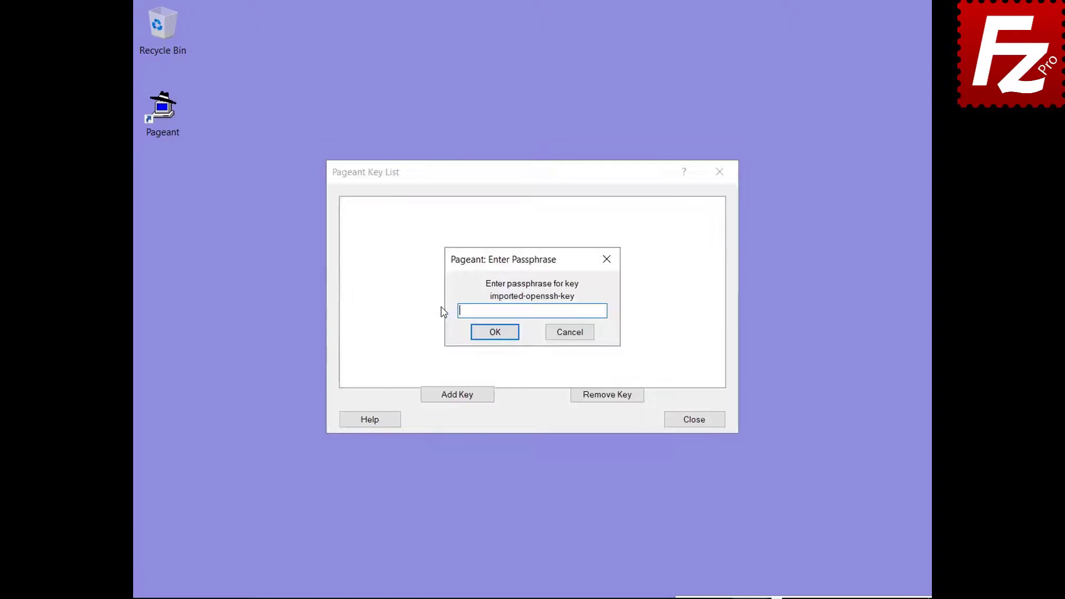
pyautogui.write('•••••')
pyautogui.click(494, 338)
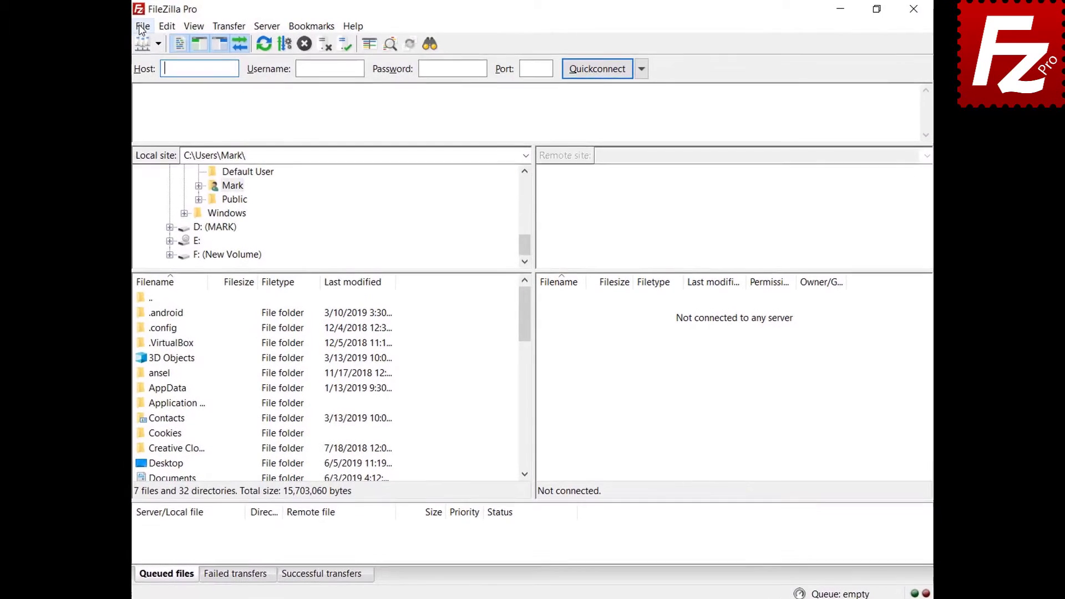
# Change the SFTP site to Normal logon in Site Manager and connect to 3.209.179.104.
pyautogui.click(142, 24)
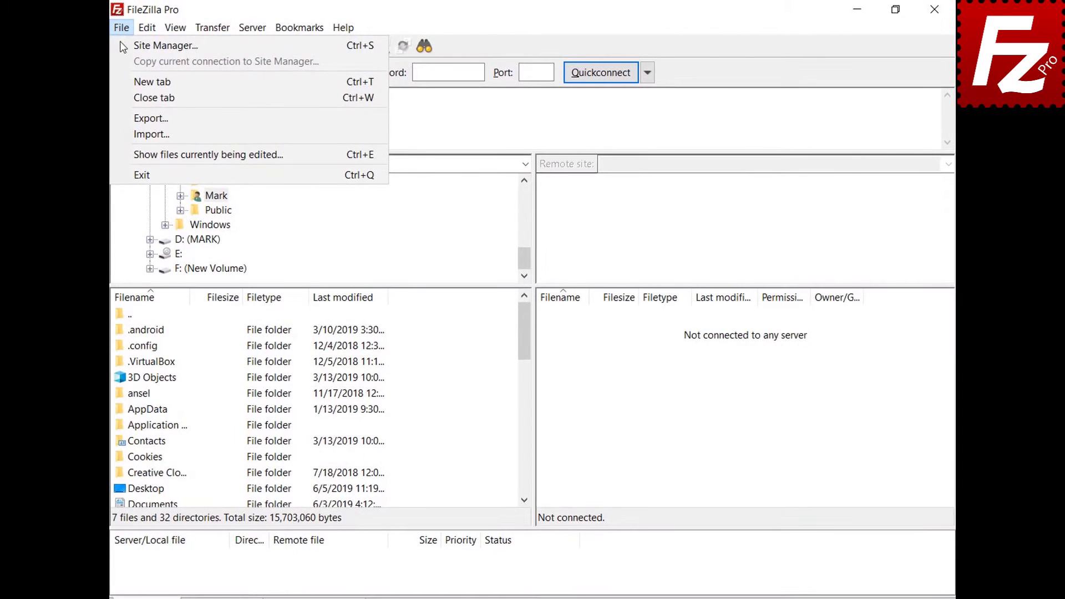
pyautogui.click(126, 46)
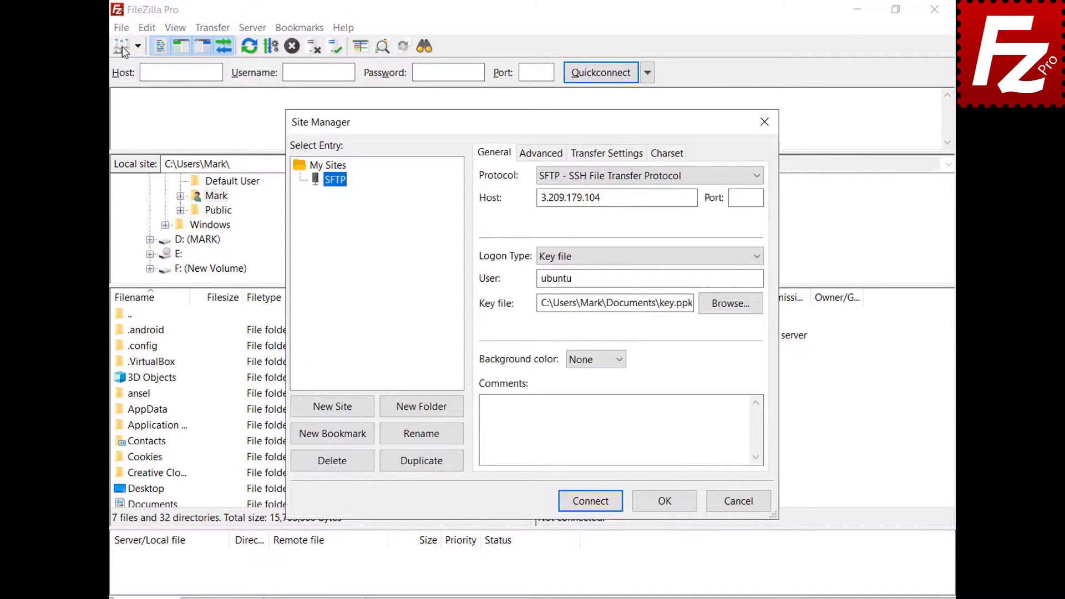
pyautogui.click(758, 255)
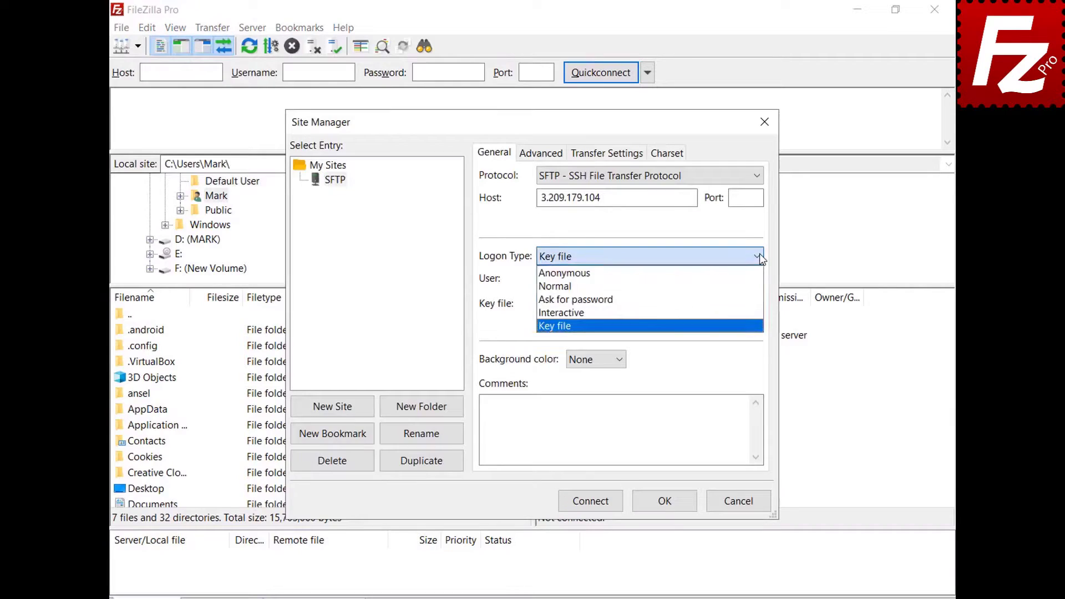
pyautogui.click(757, 285)
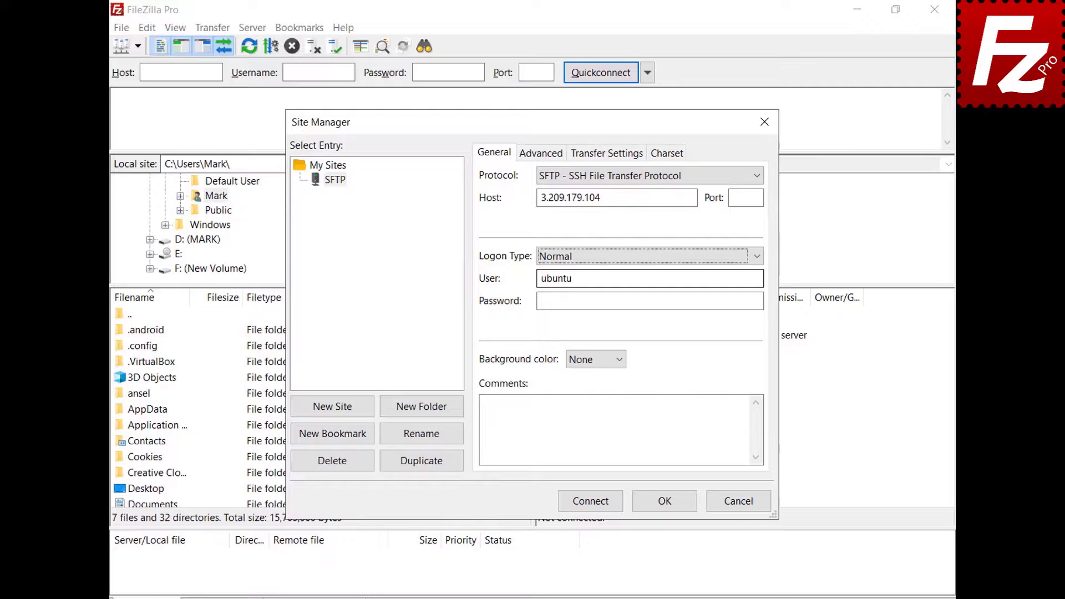
pyautogui.click(592, 506)
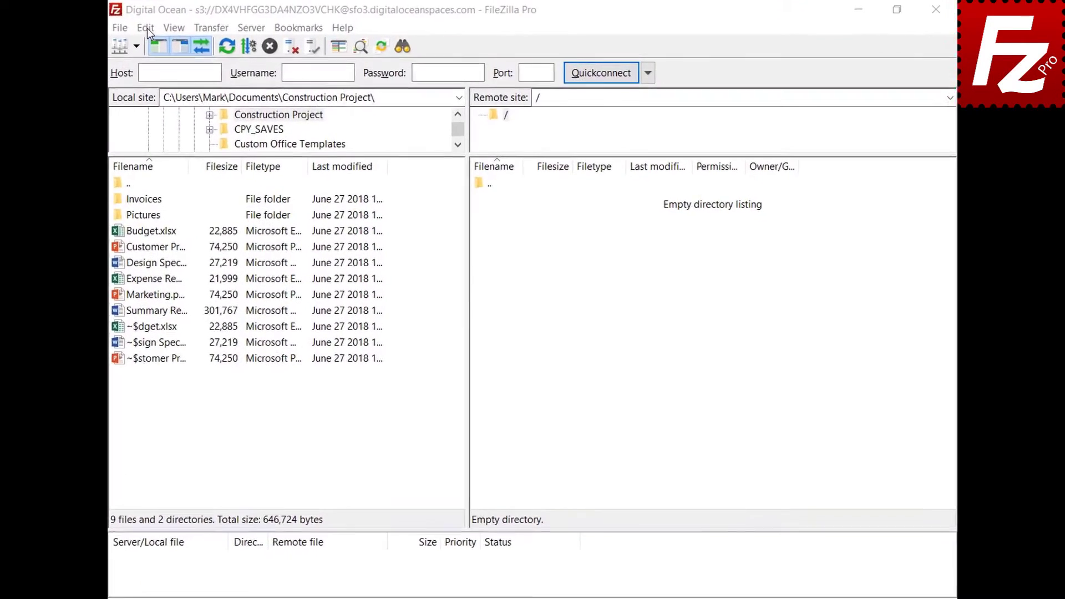
# Show the Transfers > FTP: File Types page in Settings, with Auto transfer type and ASCII list.
pyautogui.click(168, 26)
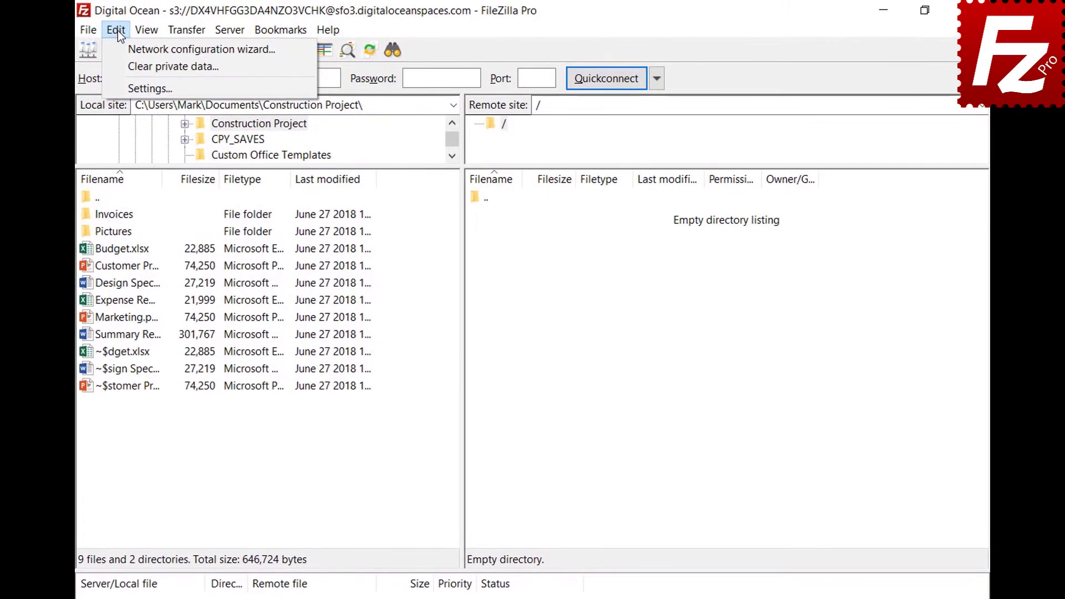
pyautogui.click(125, 88)
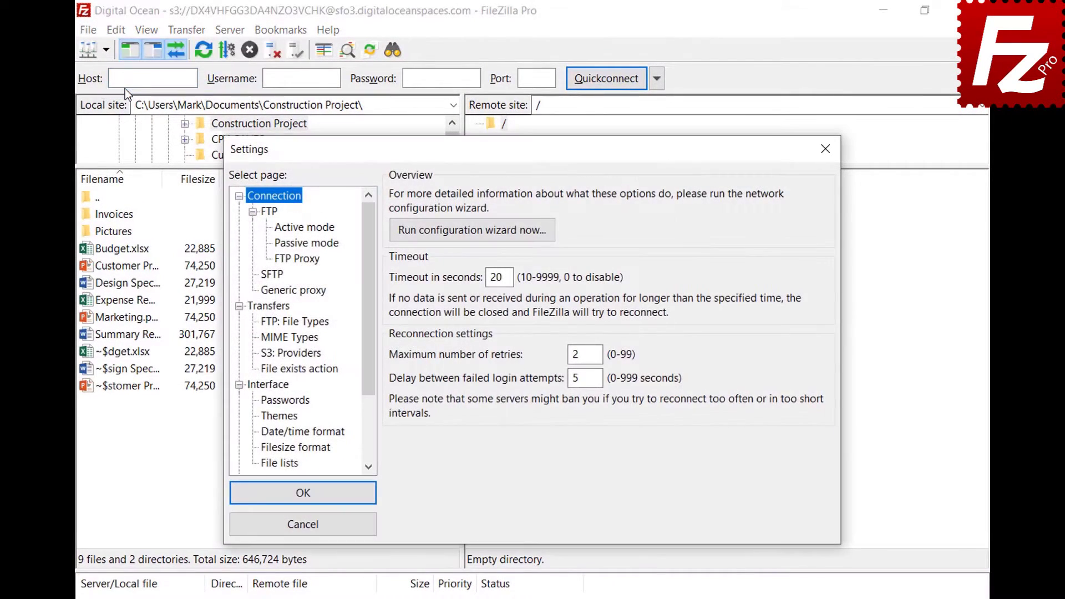
pyautogui.click(263, 323)
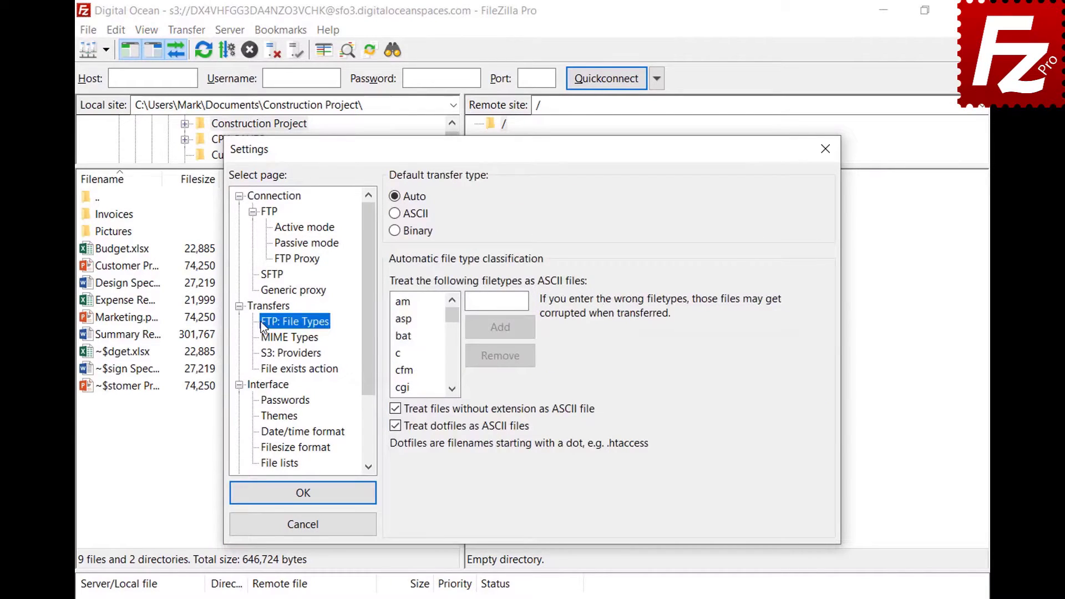
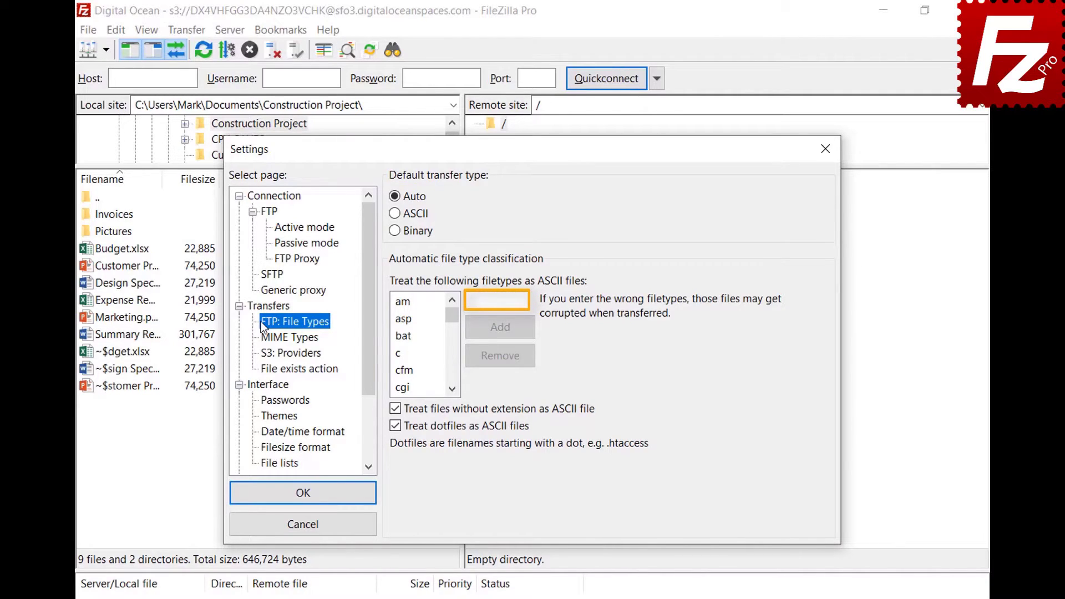
# Add json to the ASCII filetypes list and save the FTP File Types settings.
pyautogui.click(524, 301)
pyautogui.write('json')
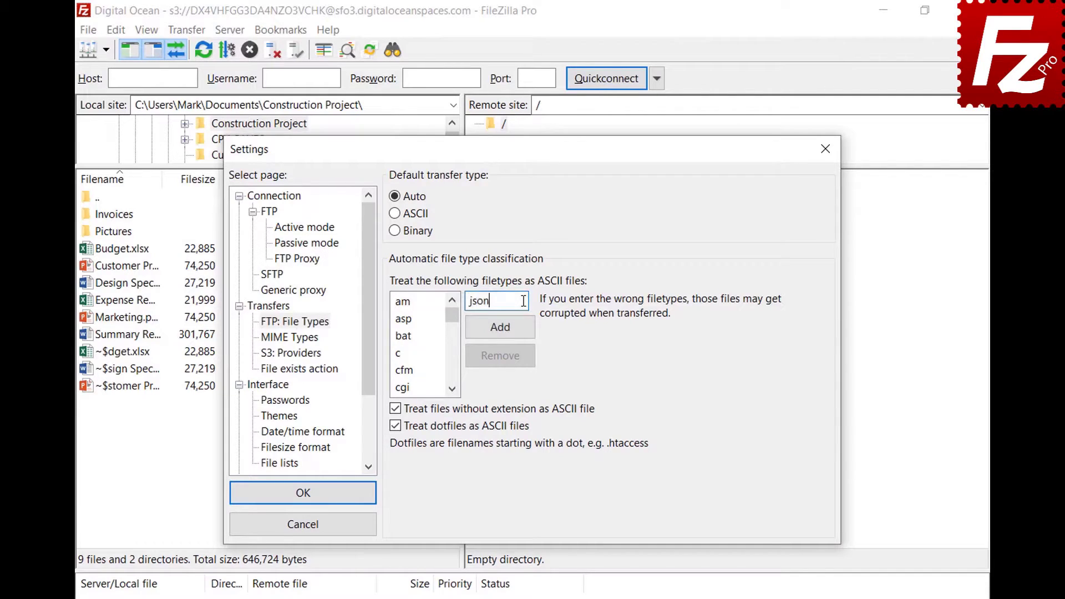
pyautogui.click(500, 333)
pyautogui.moveTo(452, 321); pyautogui.dragTo(454, 345)
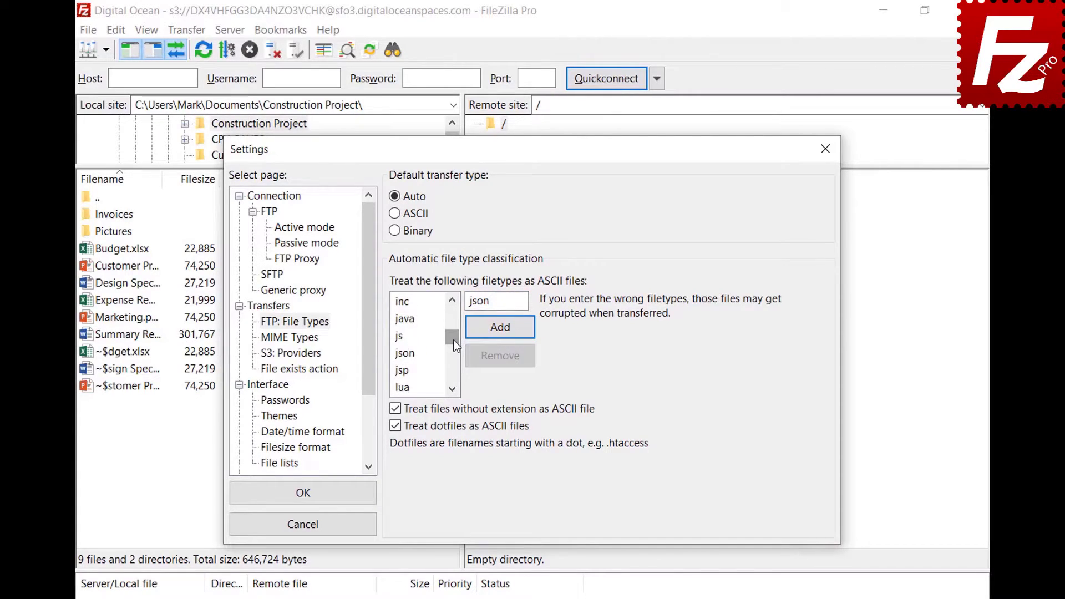
pyautogui.click(416, 355)
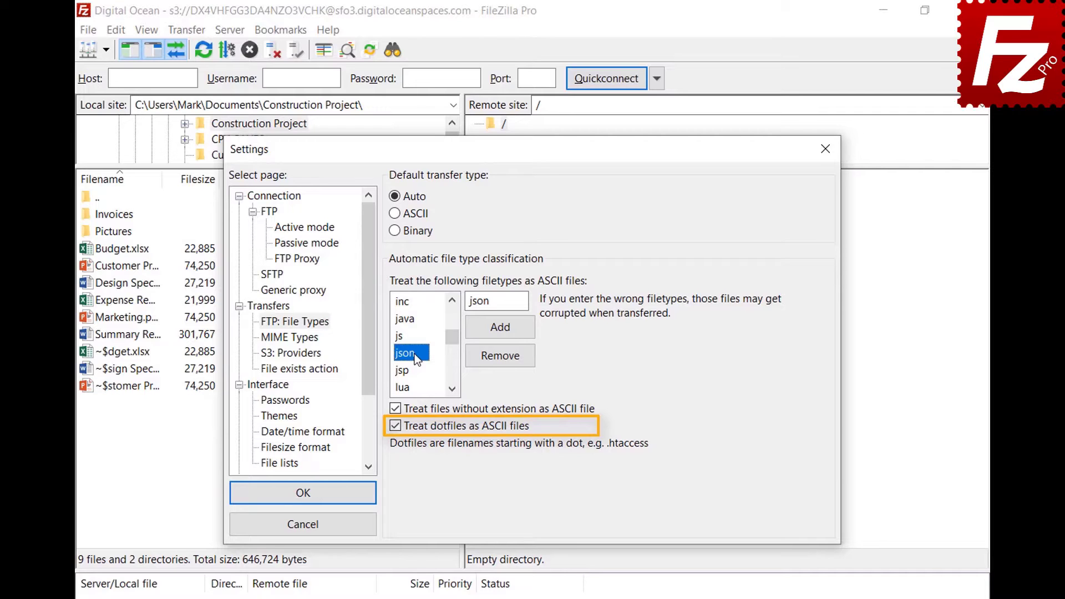
pyautogui.click(301, 499)
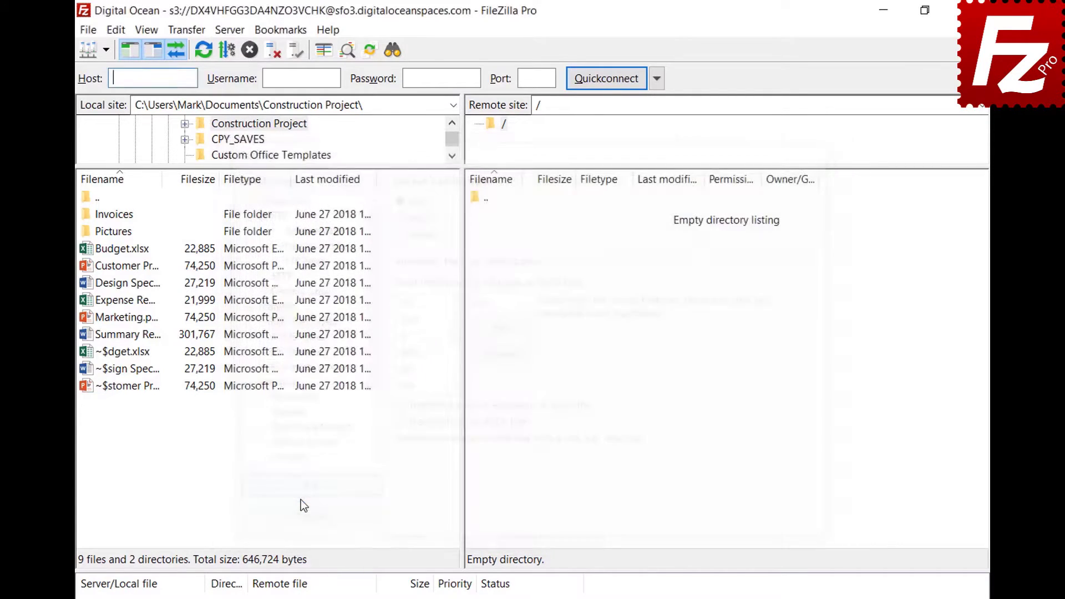
# Open the saved FTP site in a new tab and review the Auto, ASCII and Binary transfer types.
pyautogui.click(106, 51)
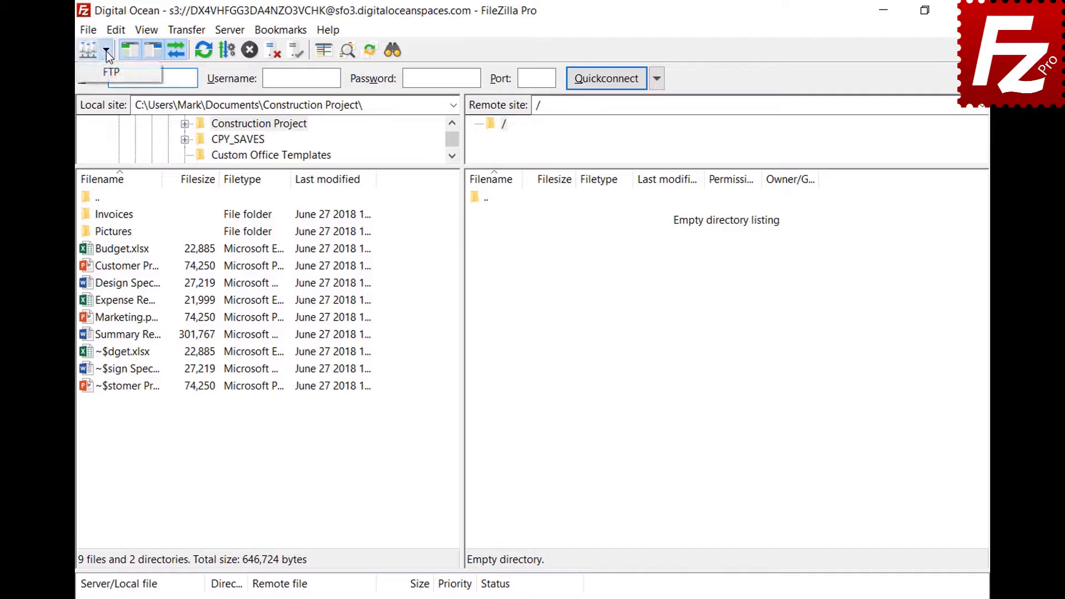
pyautogui.click(107, 71)
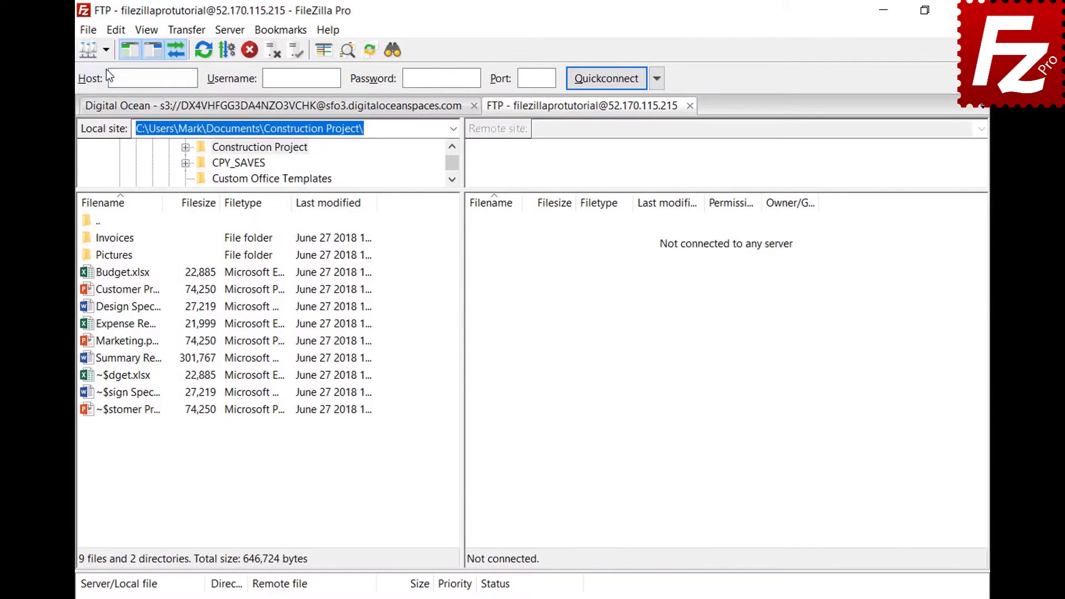
pyautogui.click(186, 31)
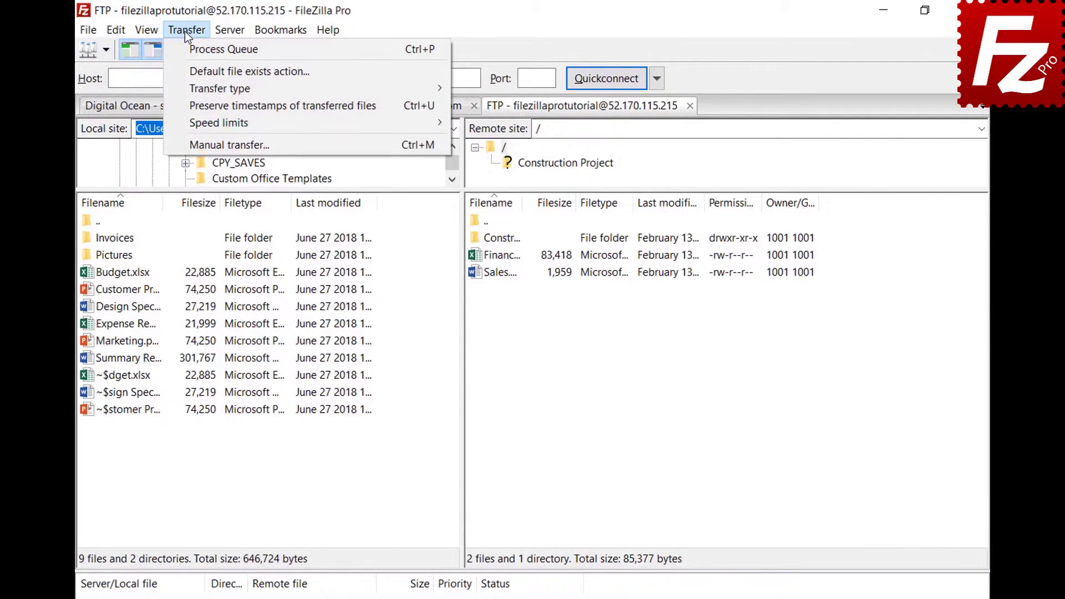
pyautogui.moveTo(192, 90)
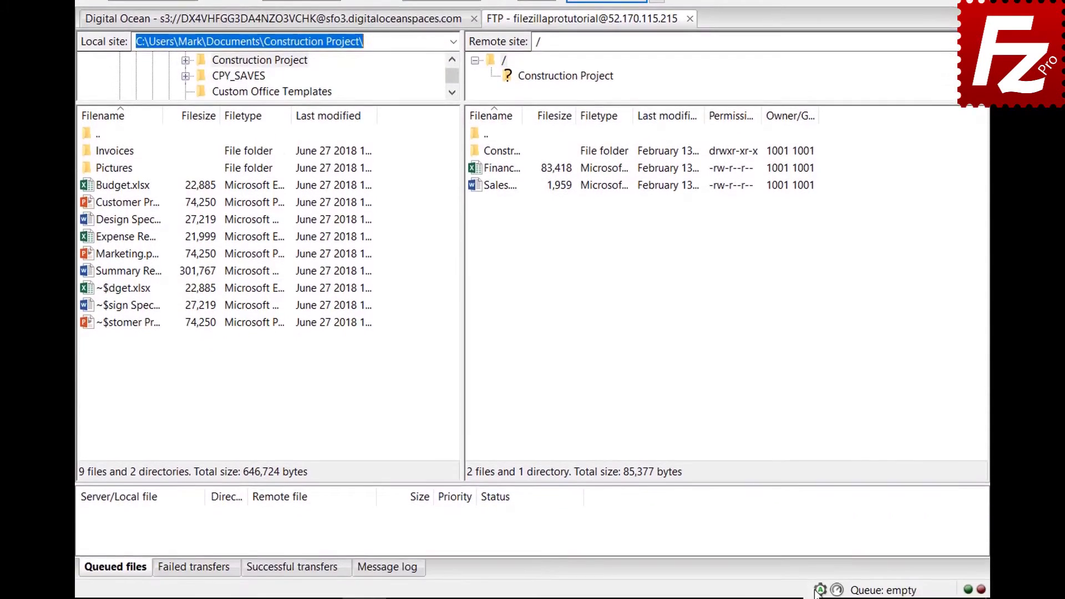
pyautogui.click(819, 590)
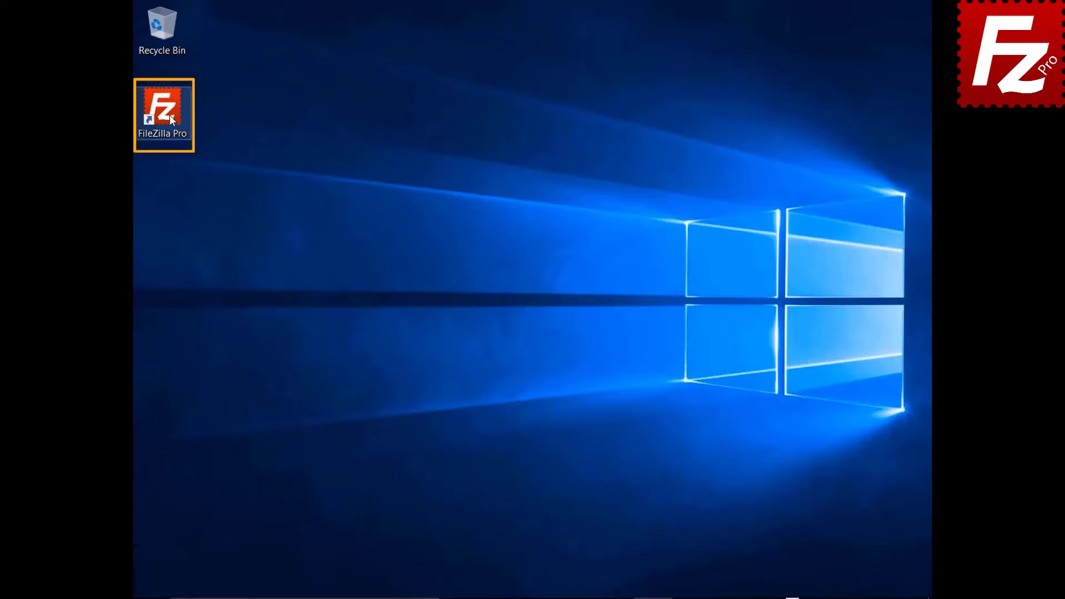
# Launch FileZilla, connect to FTP Tutorial, and upload Summary Report.docx to the remote root.
pyautogui.doubleClick(169, 115)
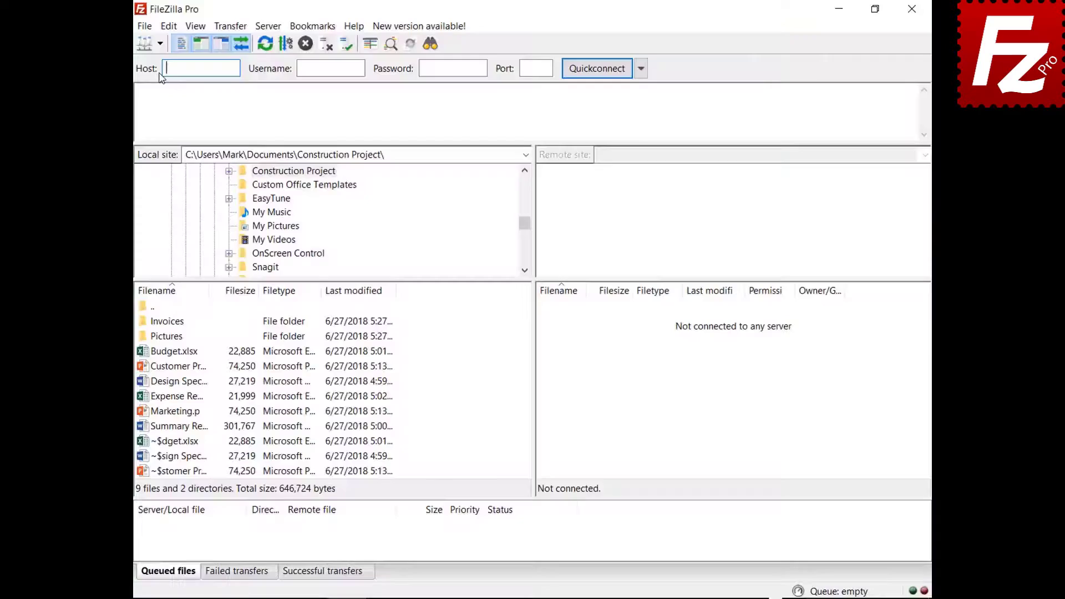
pyautogui.click(158, 44)
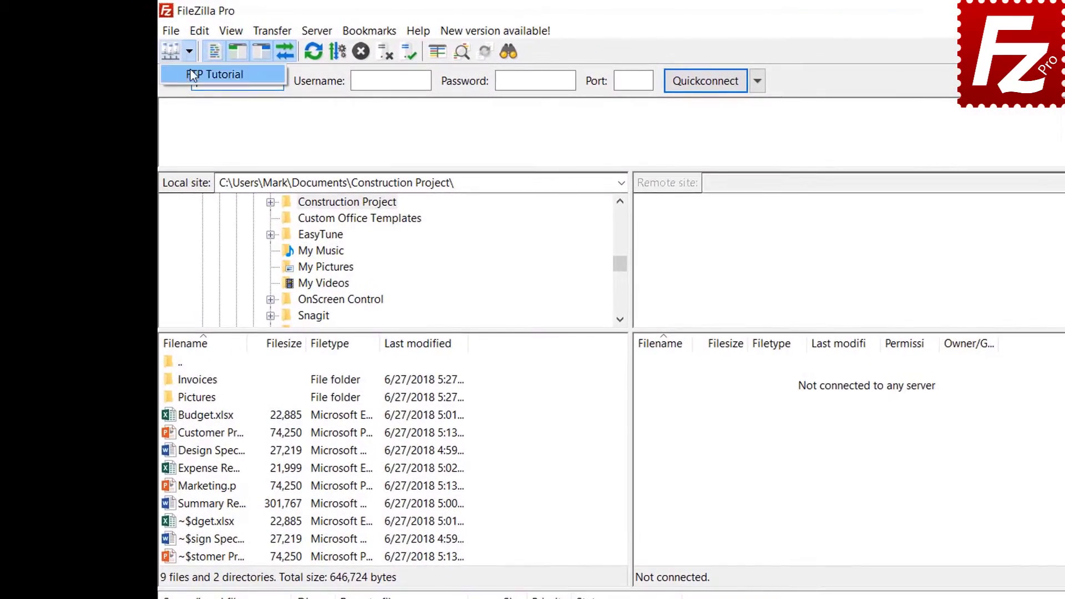
pyautogui.click(191, 72)
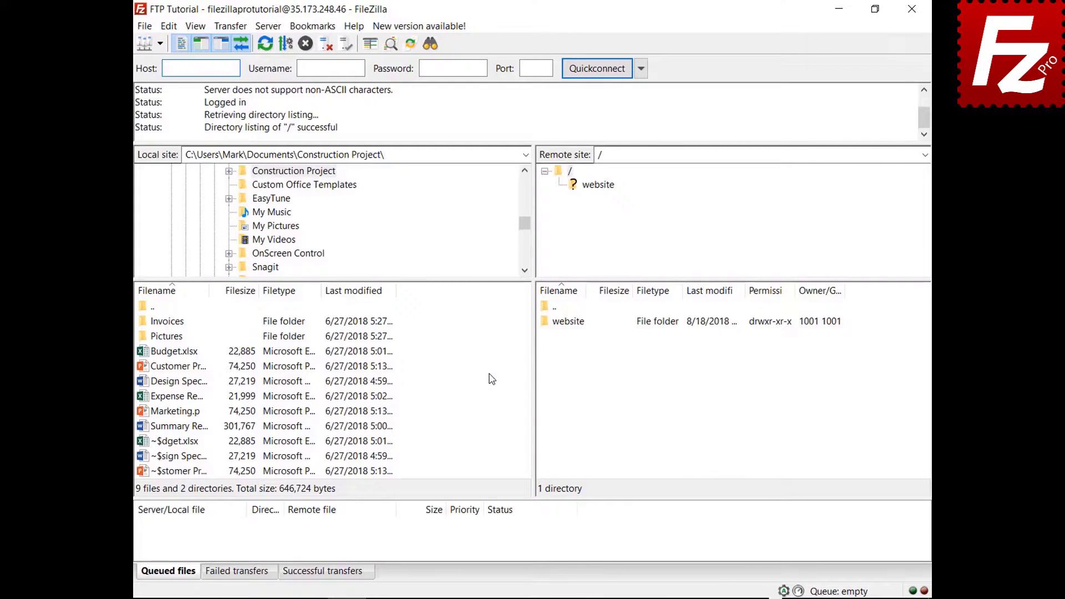
pyautogui.rightClick(179, 426)
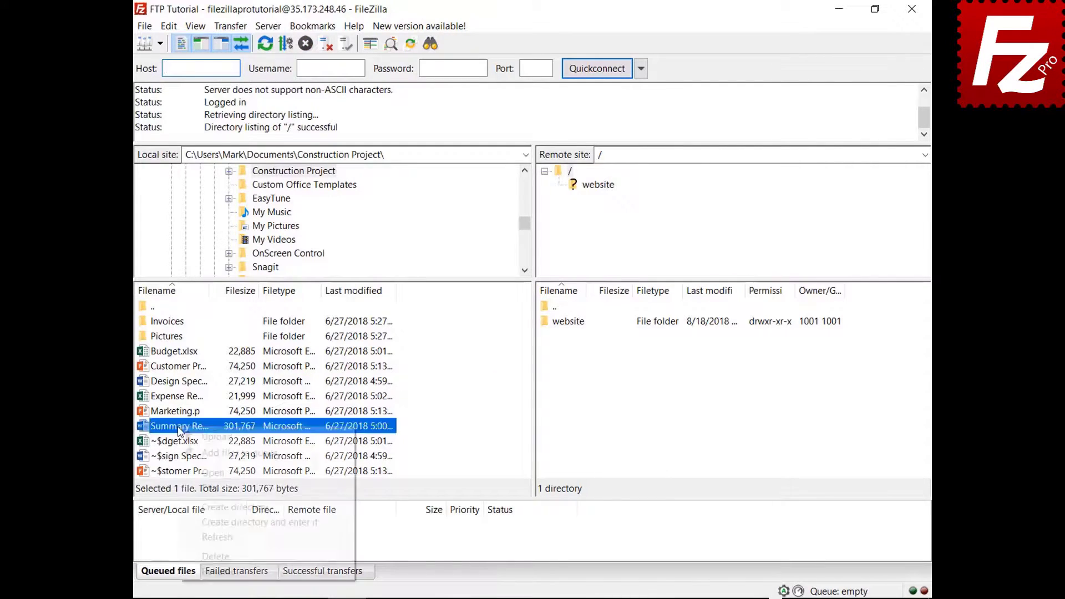
pyautogui.click(213, 437)
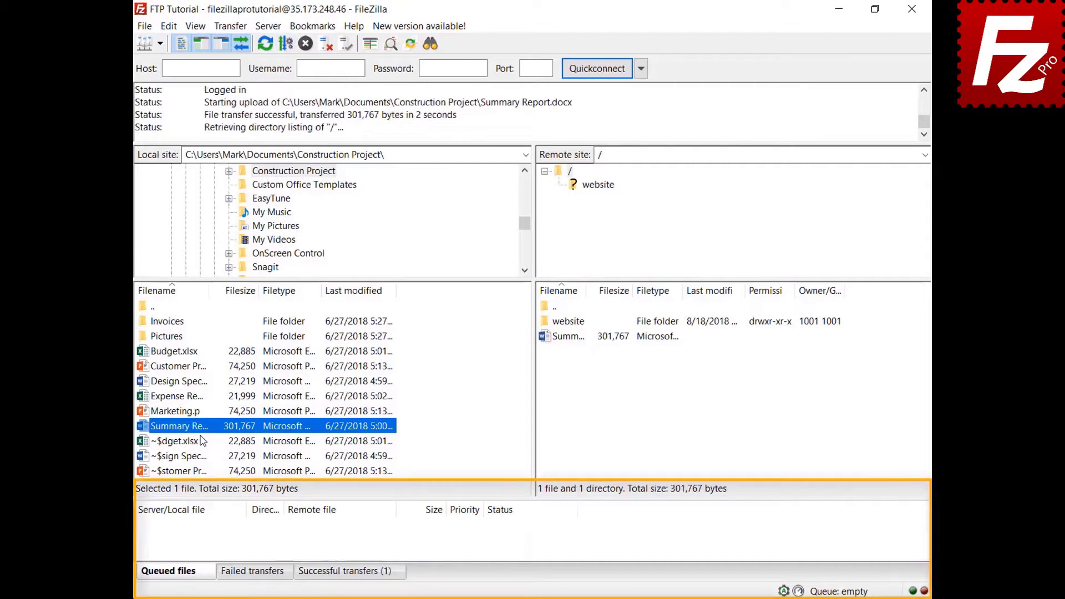
# Queue and upload Budget.xlsx and the Invoices folder, then queue Design Specs.docx.
pyautogui.rightClick(182, 354)
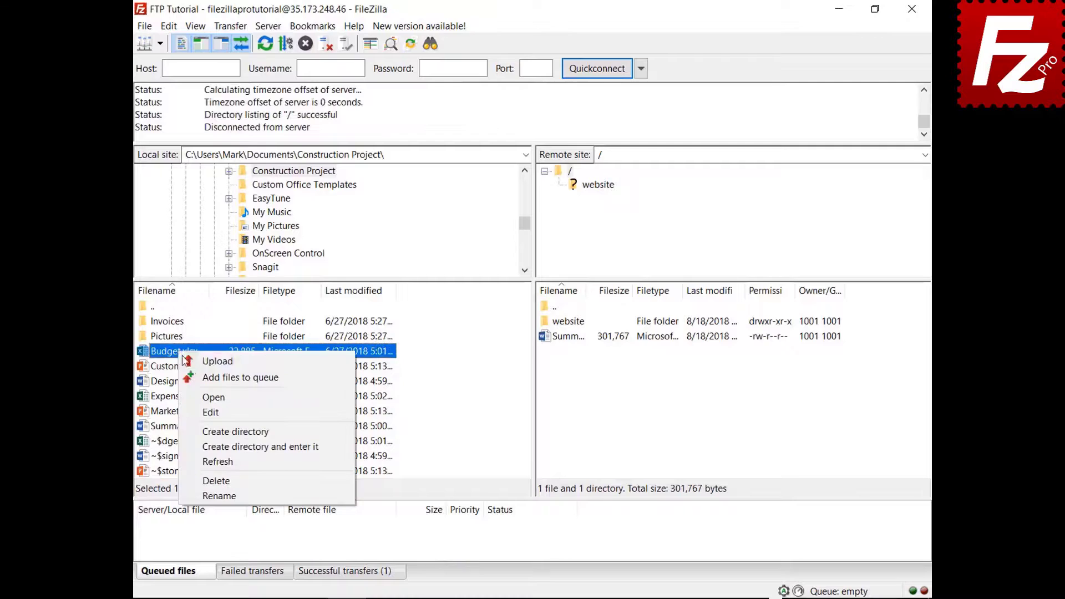
pyautogui.click(198, 378)
pyautogui.rightClick(178, 323)
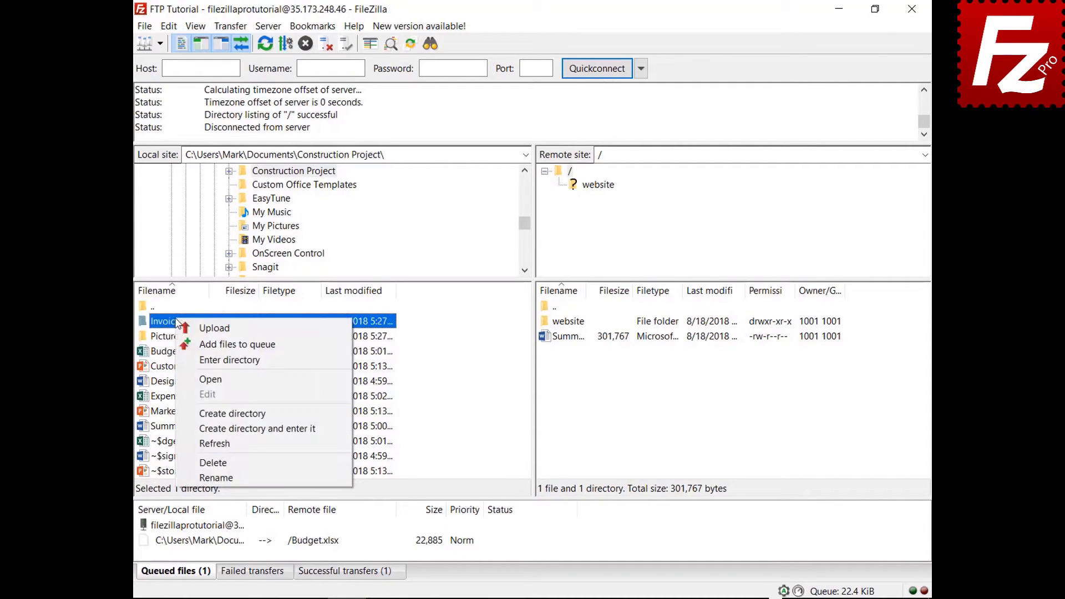
pyautogui.click(189, 344)
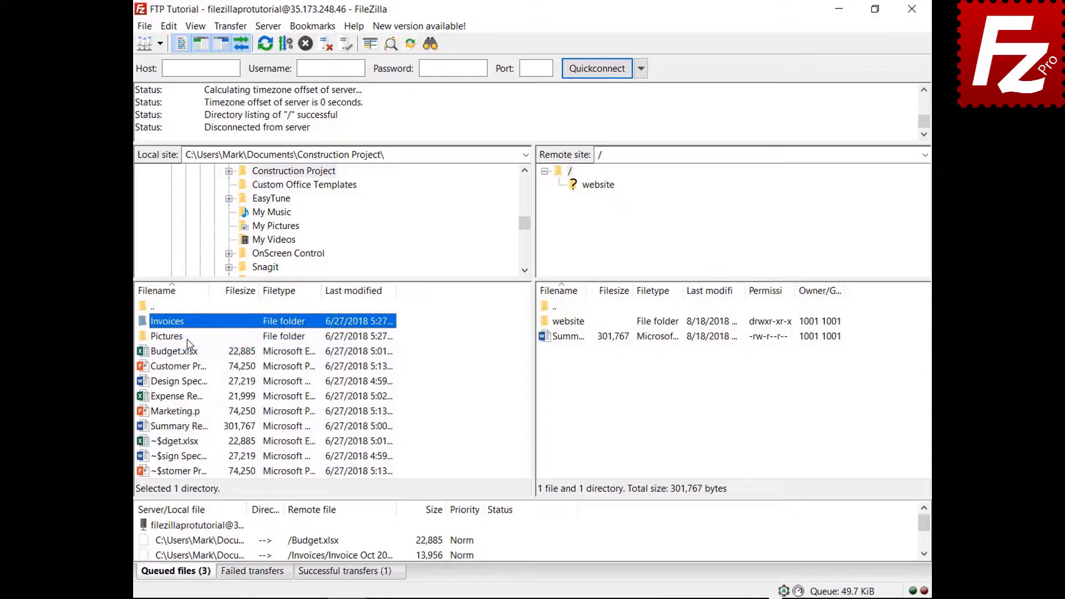
pyautogui.rightClick(204, 527)
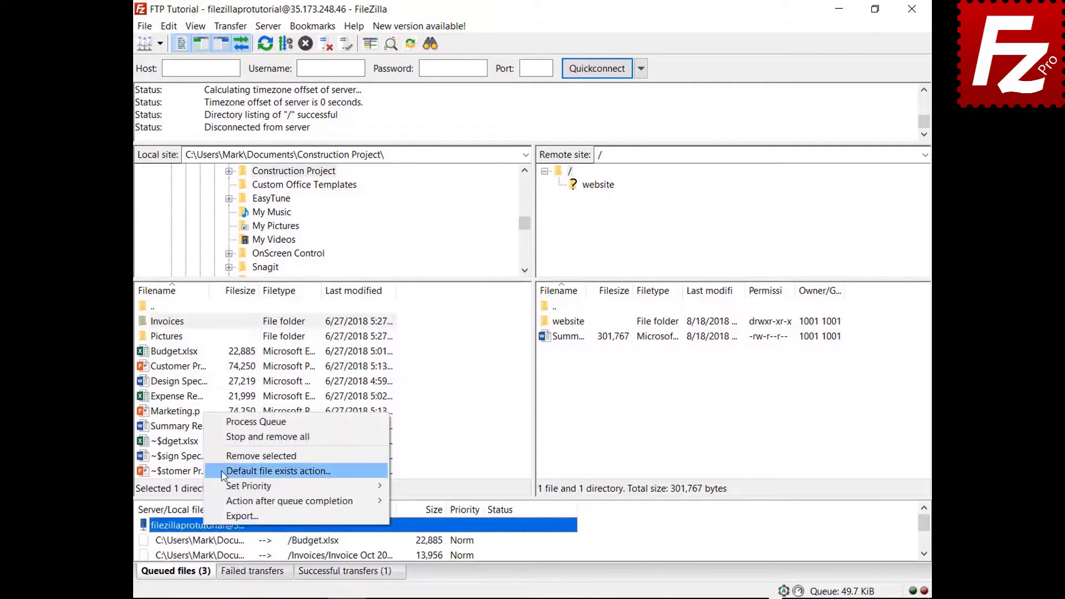
pyautogui.click(235, 422)
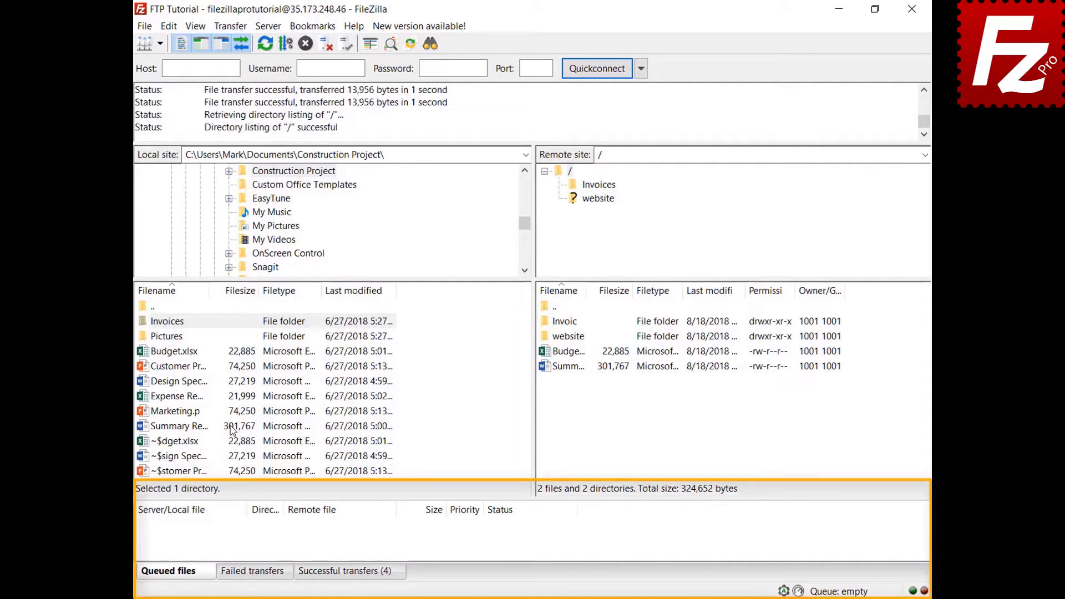
pyautogui.rightClick(185, 381)
pyautogui.click(203, 408)
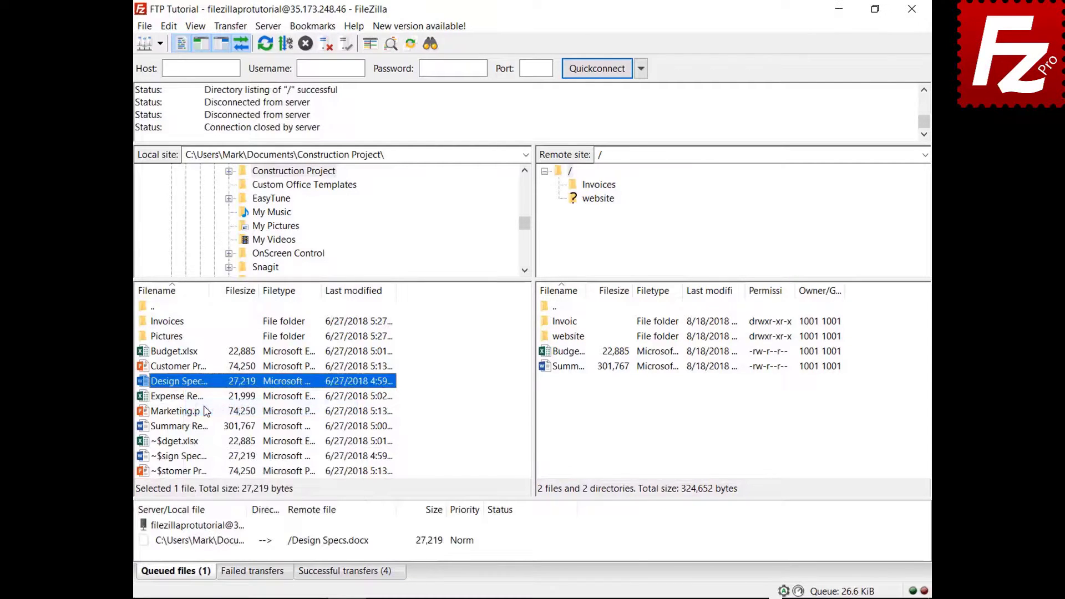
# Add Expense Report.xlsx to the queue and sort the queue by size.
pyautogui.rightClick(189, 397)
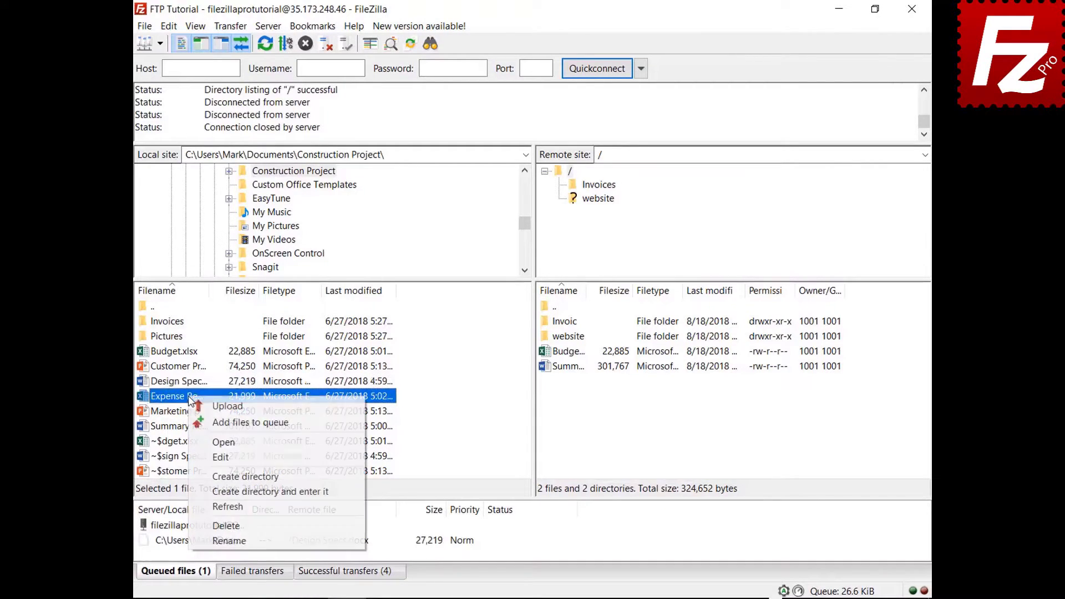
pyautogui.click(205, 421)
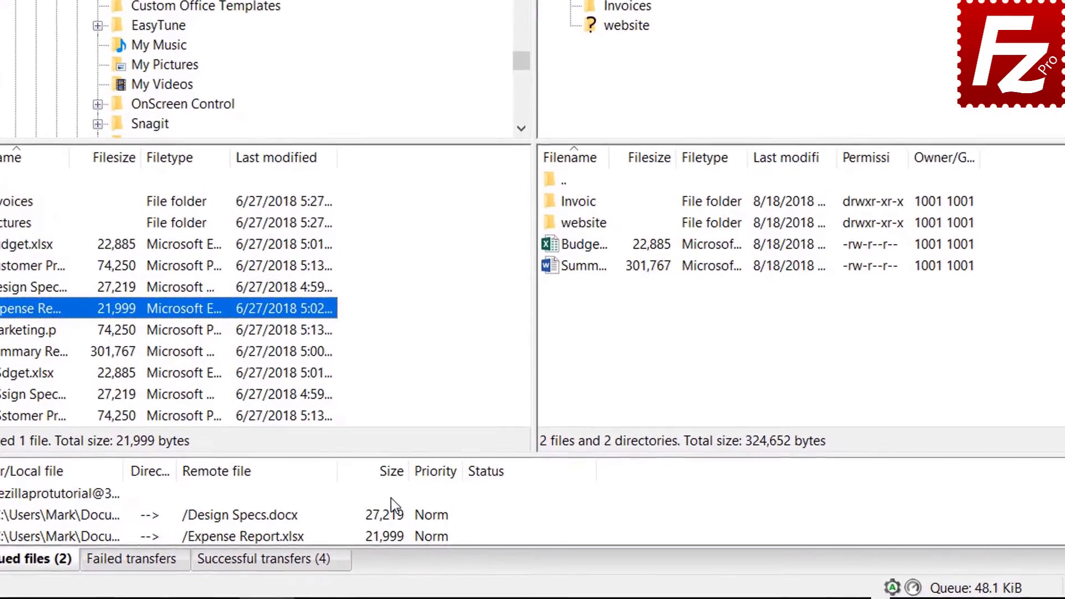
pyautogui.click(433, 513)
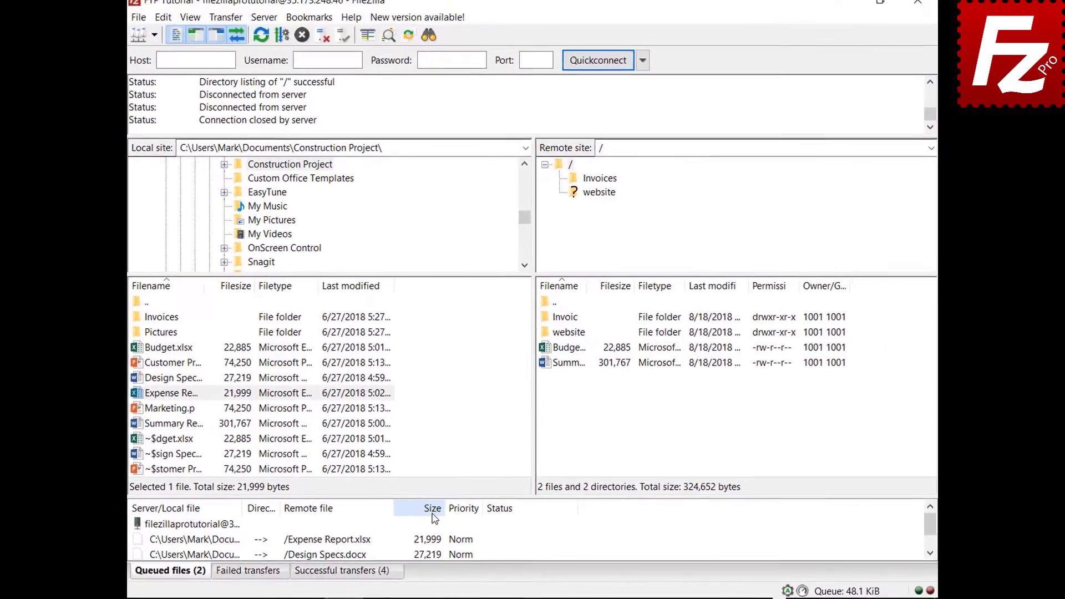
# Set Expense Report's priority to Highest and process the queue with Design Specs.
pyautogui.rightClick(242, 543)
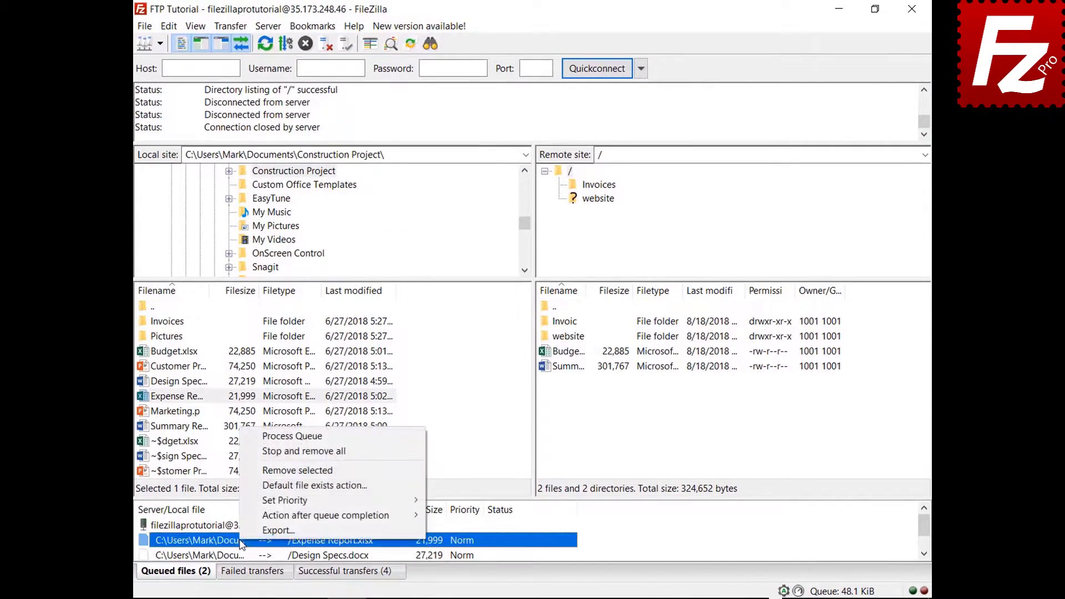
pyautogui.moveTo(271, 505)
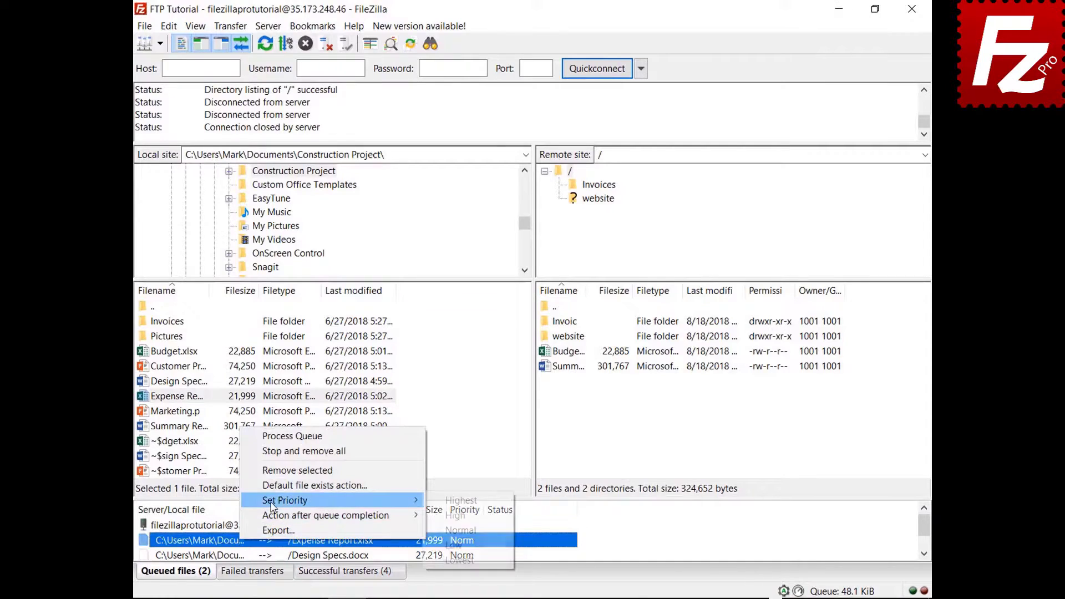
pyautogui.click(454, 502)
pyautogui.rightClick(222, 527)
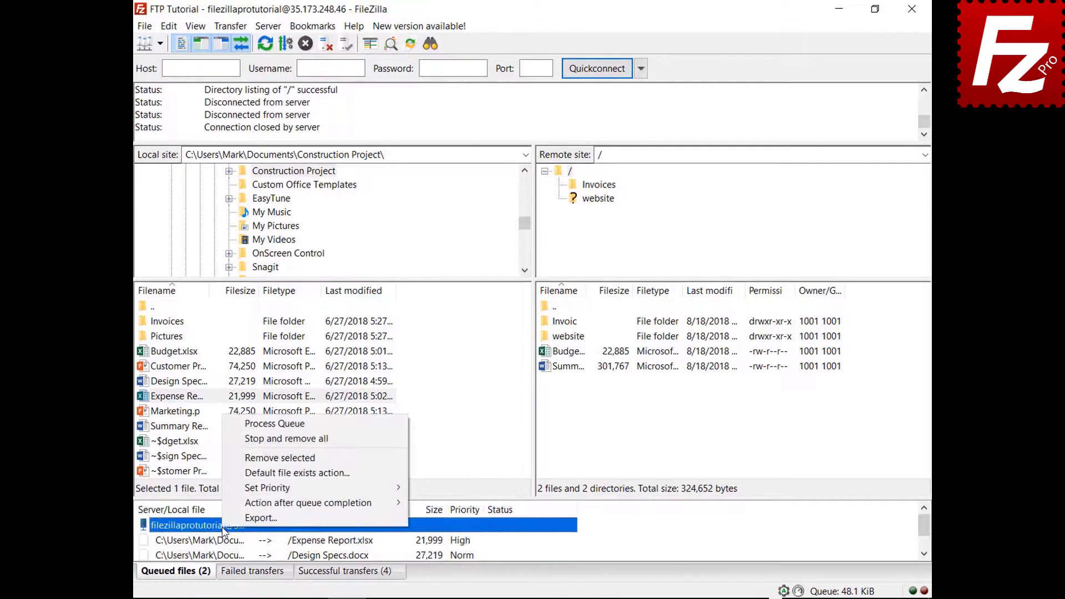
pyautogui.click(280, 423)
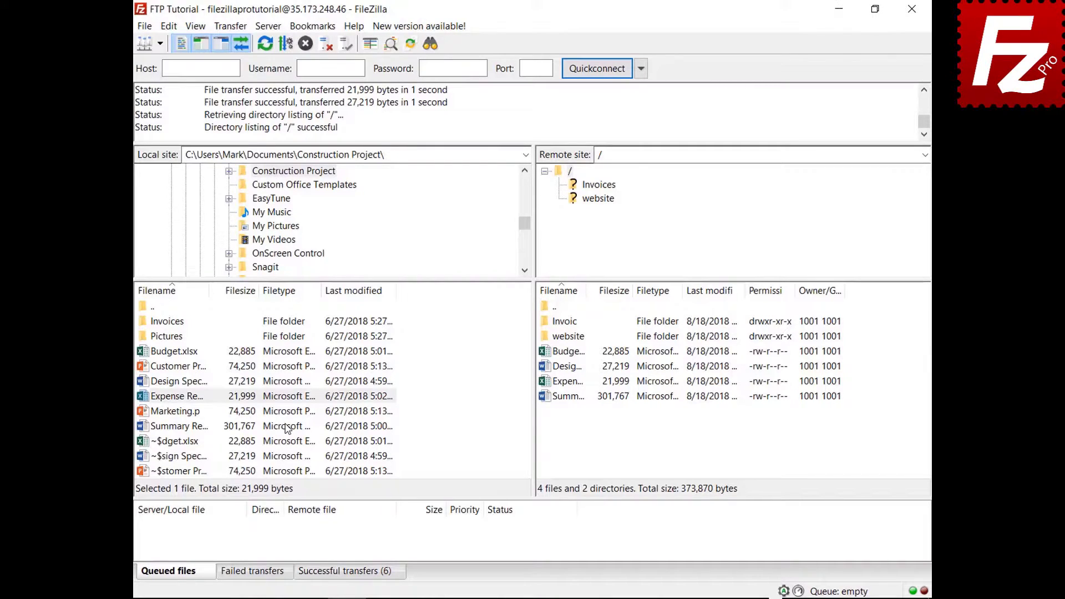
# Queue Budget.xlsx again and check the file-exists settings, cancelling without changes.
pyautogui.rightClick(193, 353)
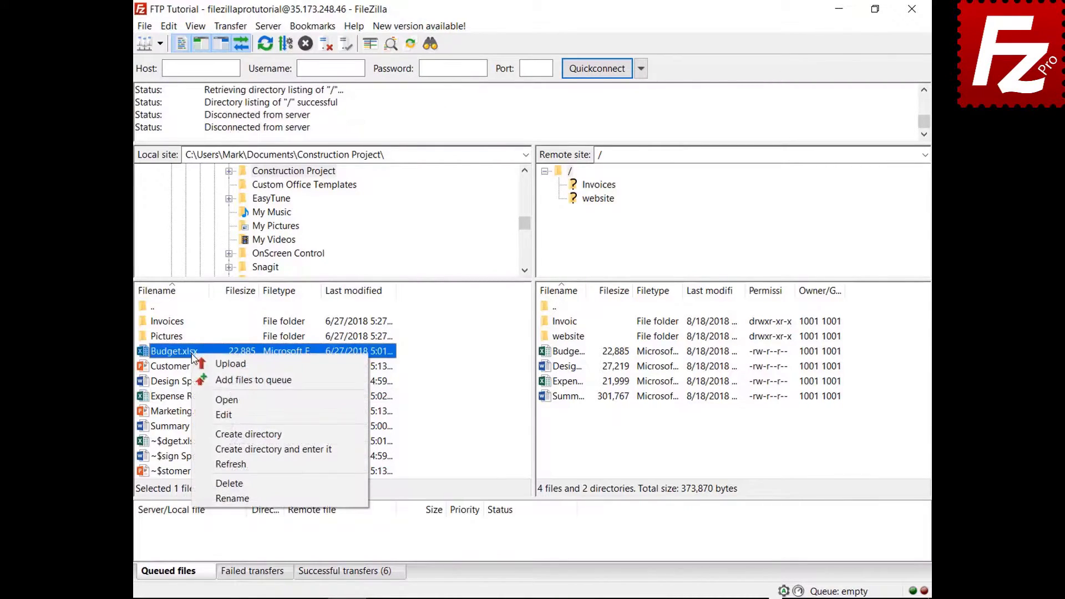
pyautogui.click(207, 381)
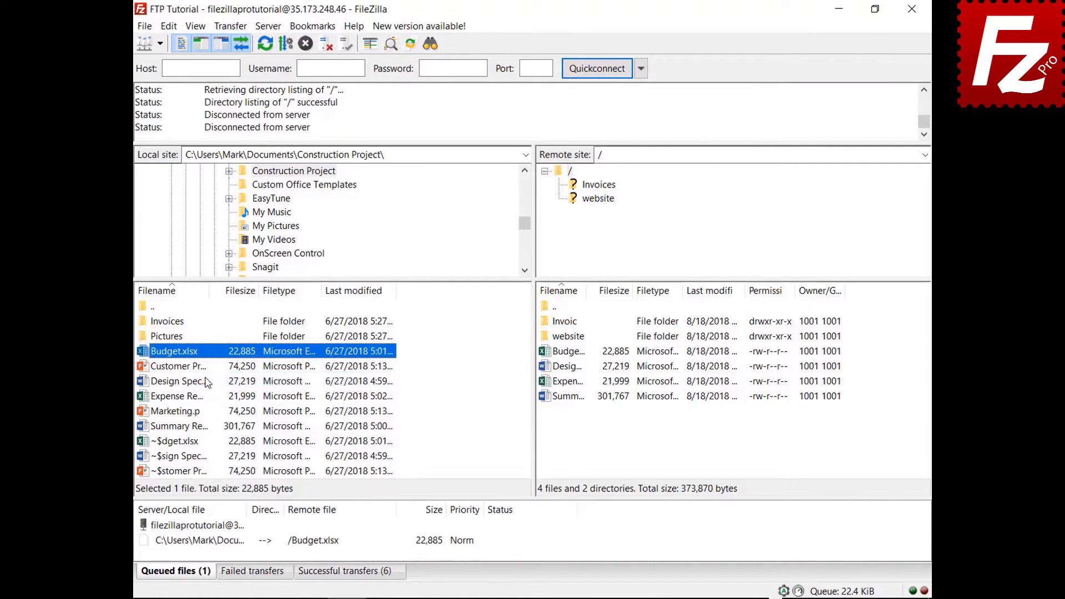
pyautogui.click(168, 26)
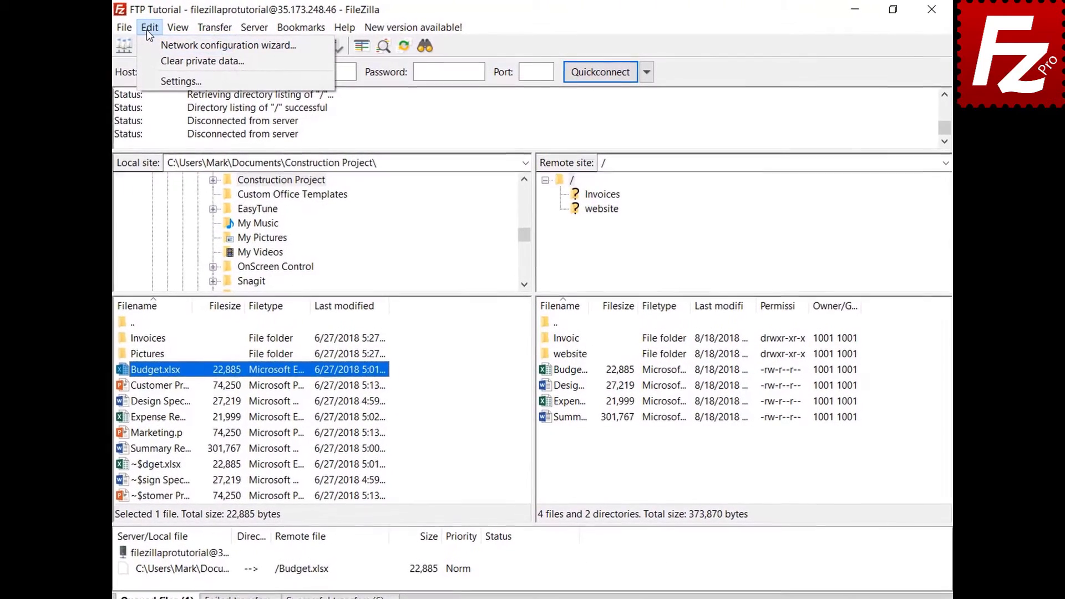
pyautogui.click(149, 80)
pyautogui.click(331, 341)
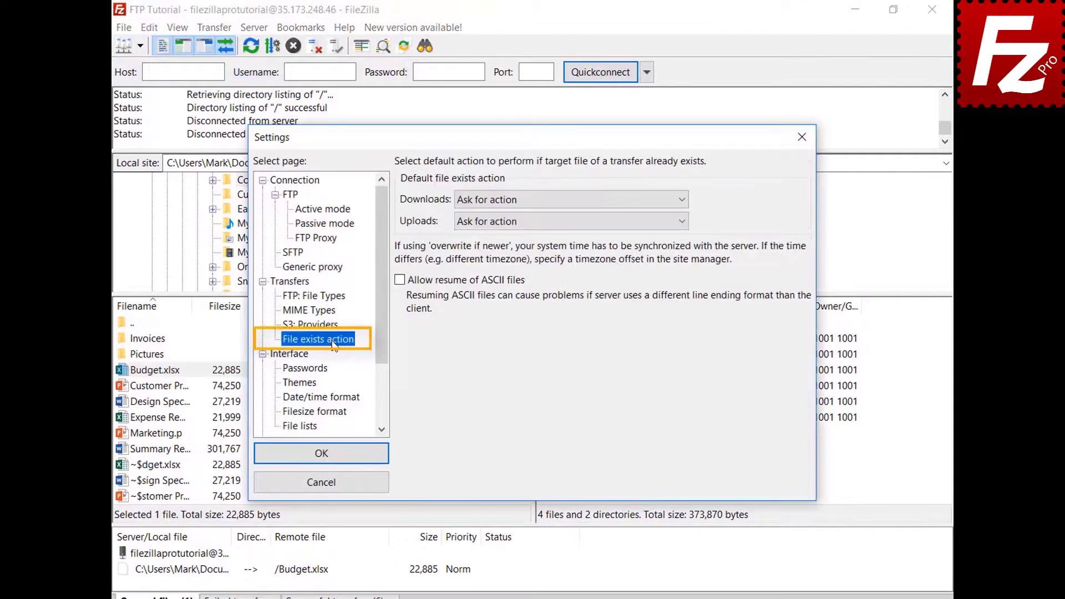
pyautogui.click(335, 487)
# Set the queued Budget.xlsx upload's file-exists action to Overwrite file.
pyautogui.click(226, 571)
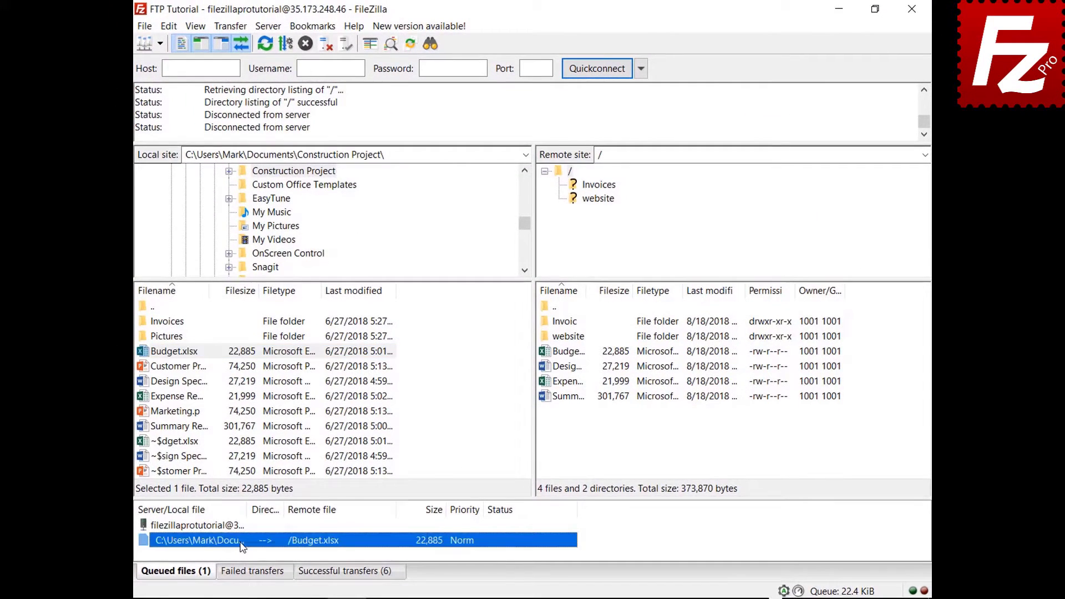
pyautogui.rightClick(242, 546)
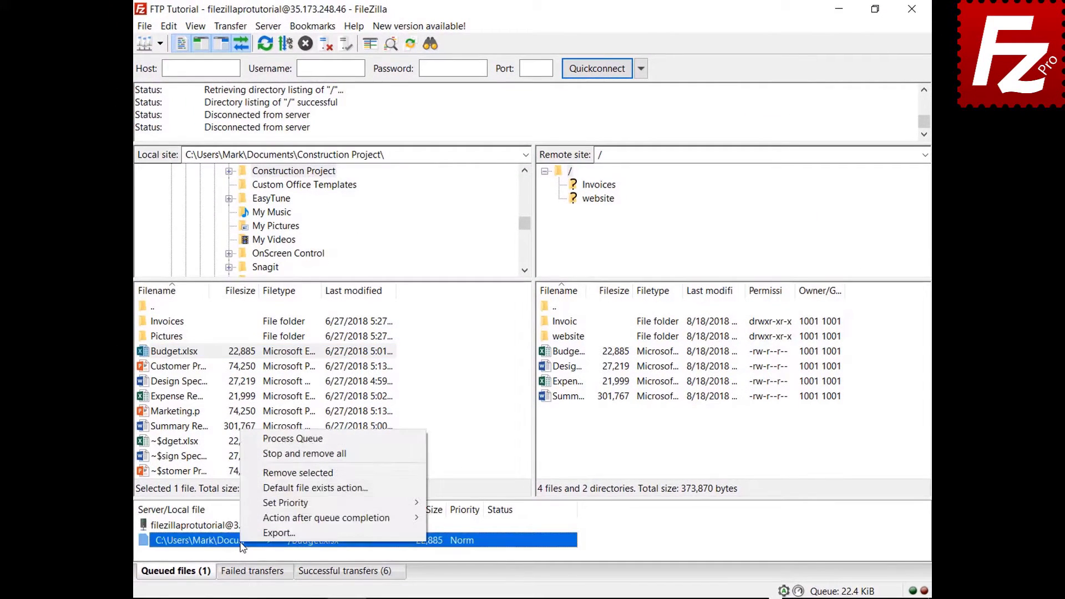
pyautogui.click(264, 489)
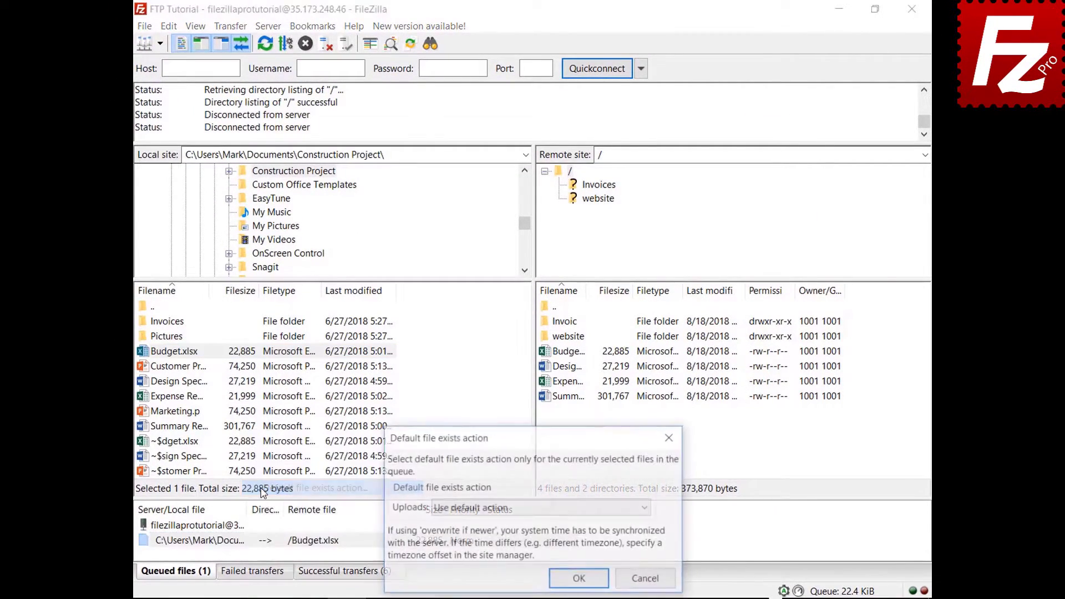
pyautogui.click(465, 508)
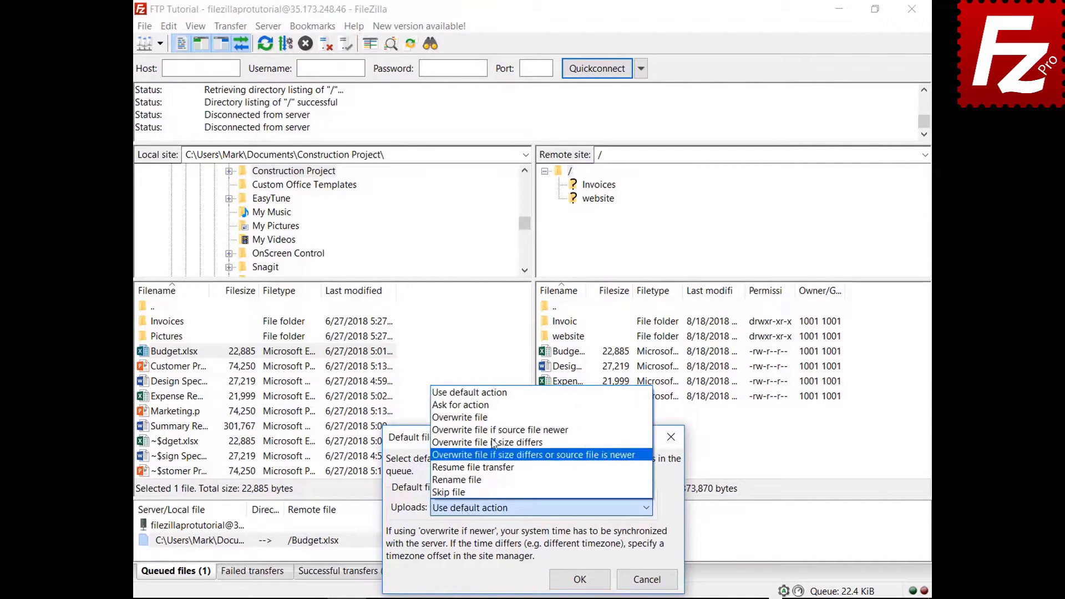
pyautogui.click(471, 418)
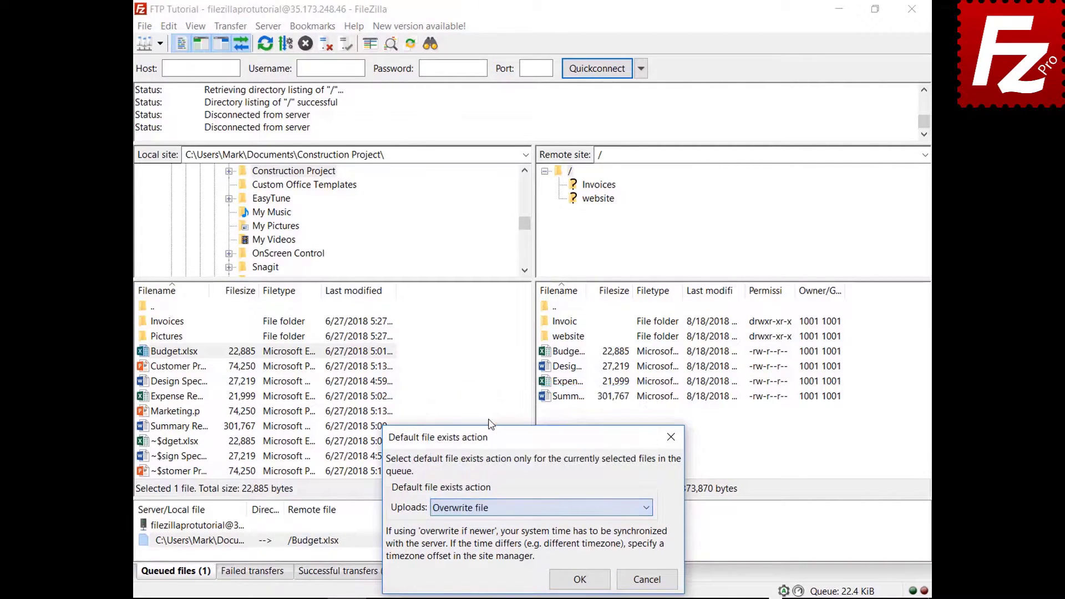
pyautogui.click(579, 579)
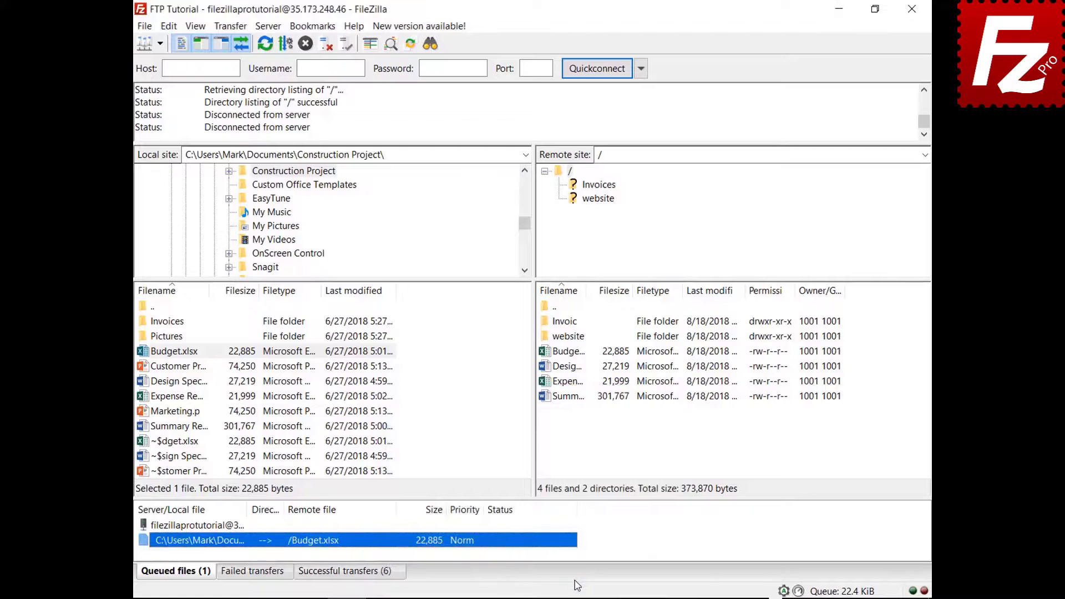
# Process the queue to re-upload Budget.xlsx, then select Marketing.pptx.
pyautogui.rightClick(202, 527)
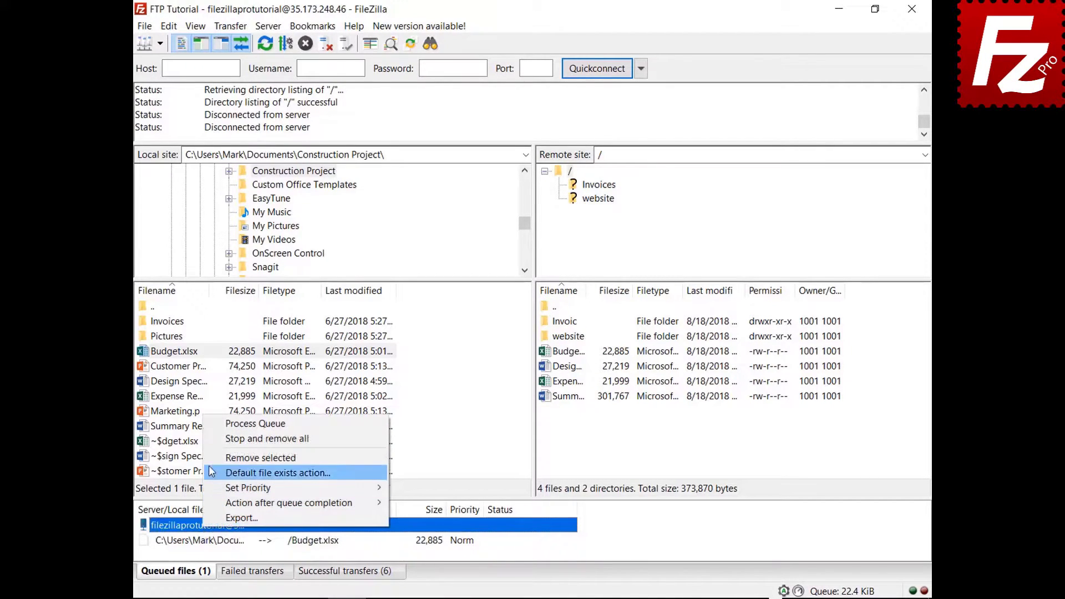
pyautogui.click(214, 424)
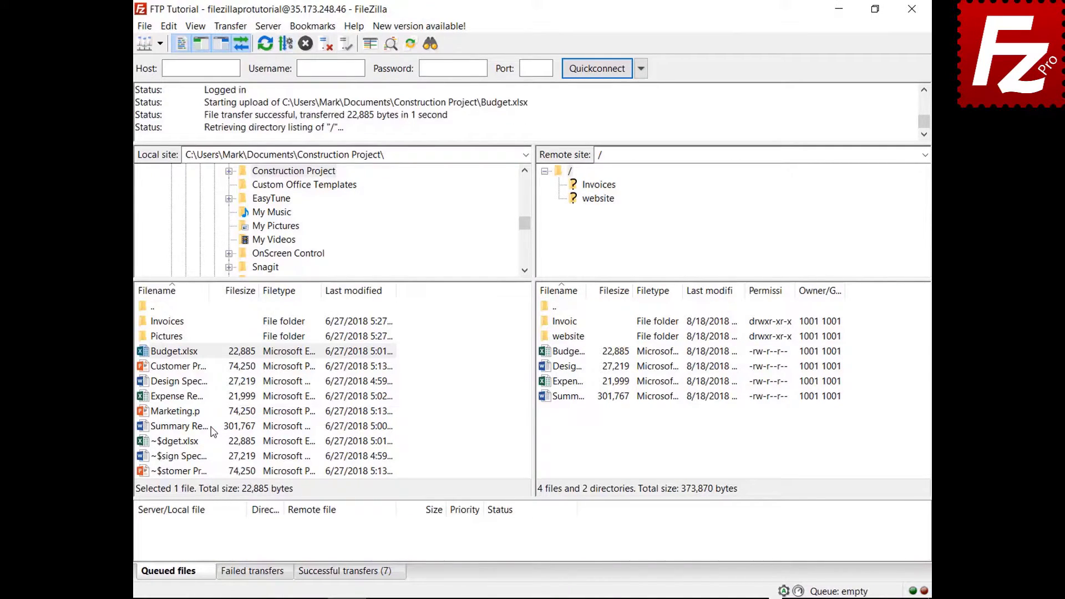
pyautogui.click(179, 414)
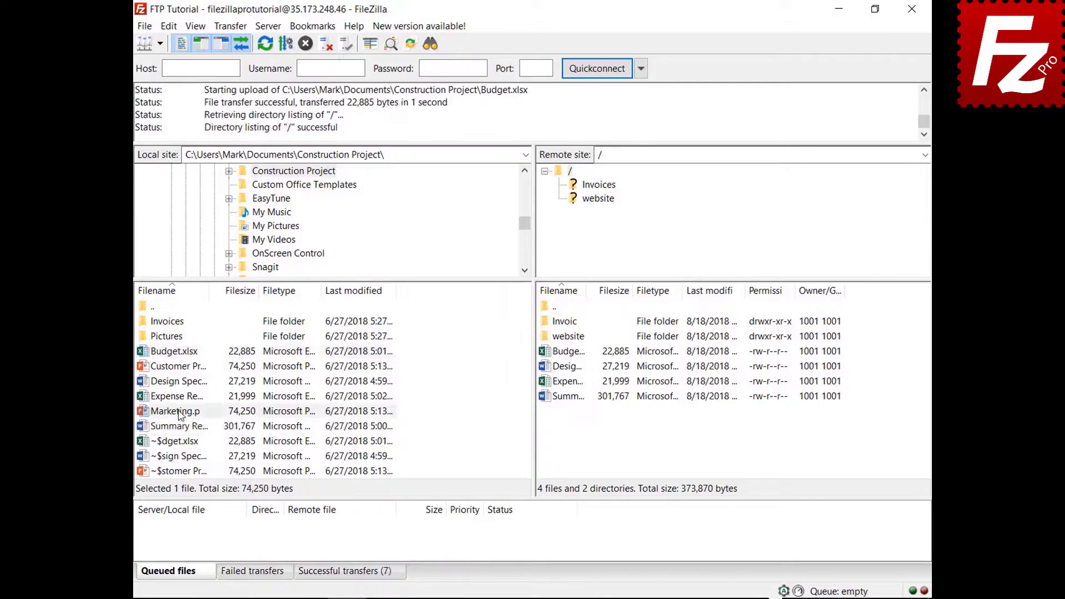
# Queue Marketing.pptx and set the action after queue completion to Close FileZilla.
pyautogui.rightClick(180, 416)
pyautogui.click(211, 436)
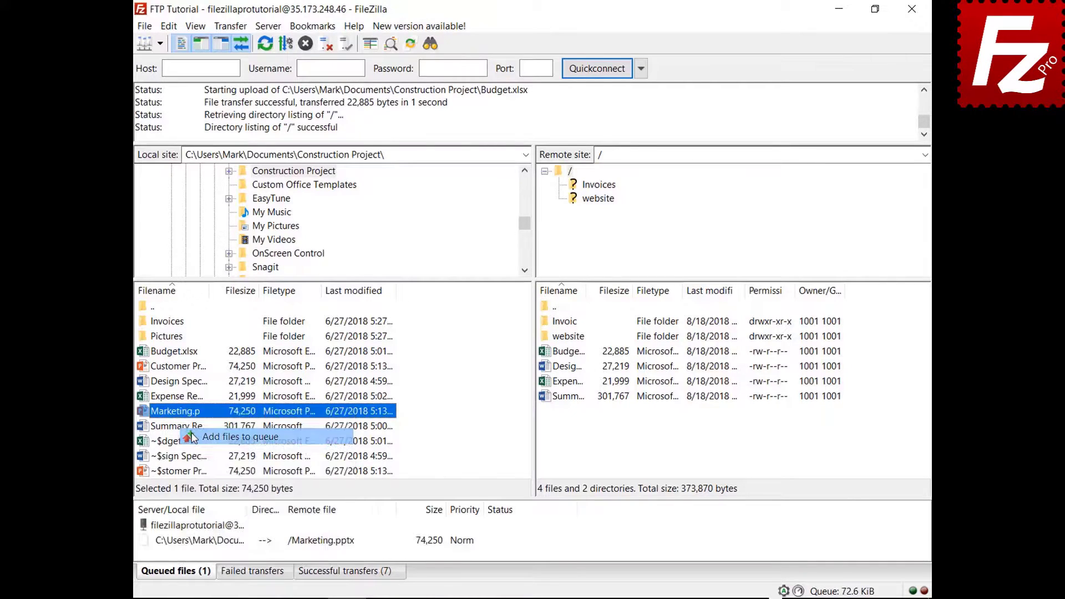
pyautogui.rightClick(212, 545)
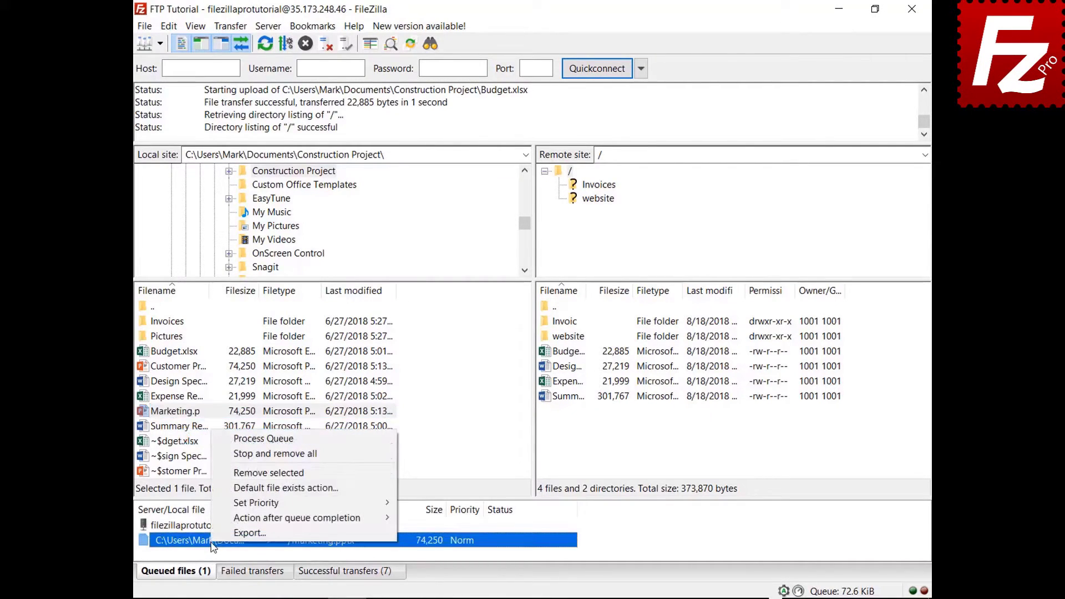
pyautogui.moveTo(310, 518)
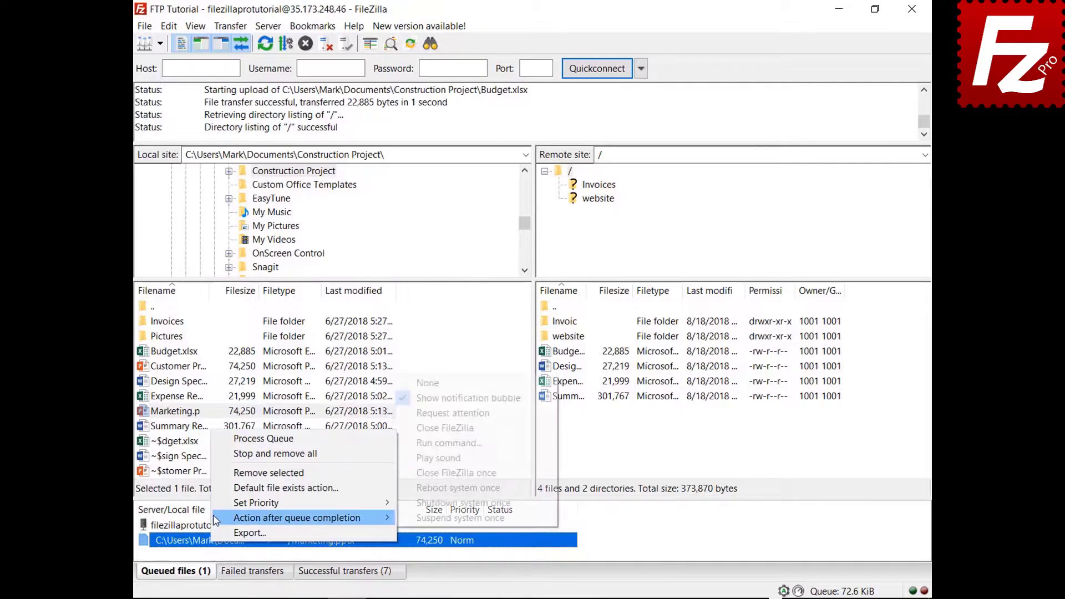
pyautogui.click(415, 428)
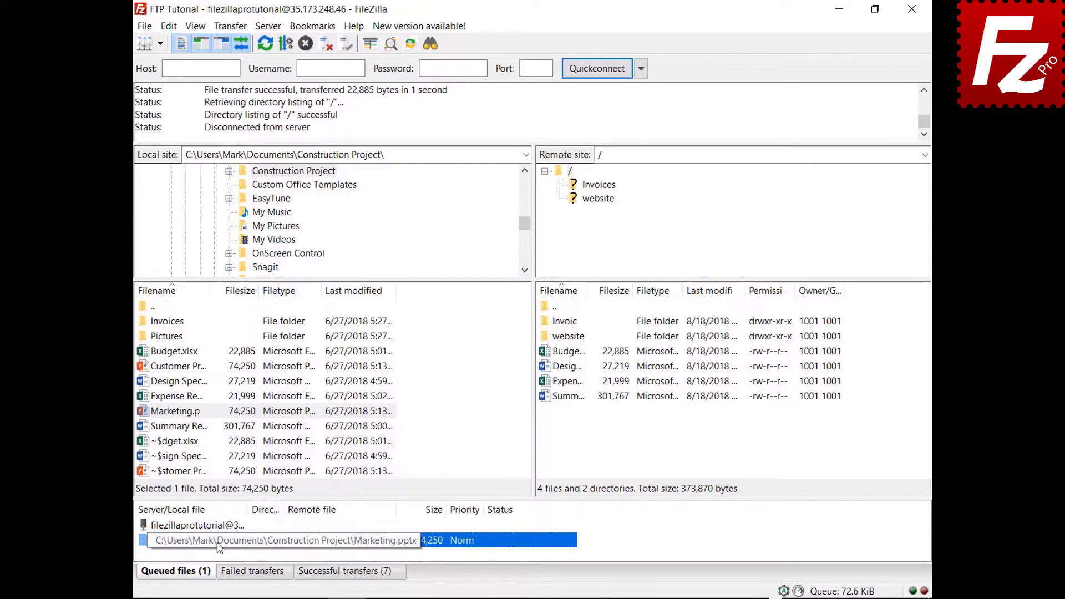
# Process the queue so Marketing.pptx uploads, then reopen FileZilla Pro.
pyautogui.rightClick(217, 527)
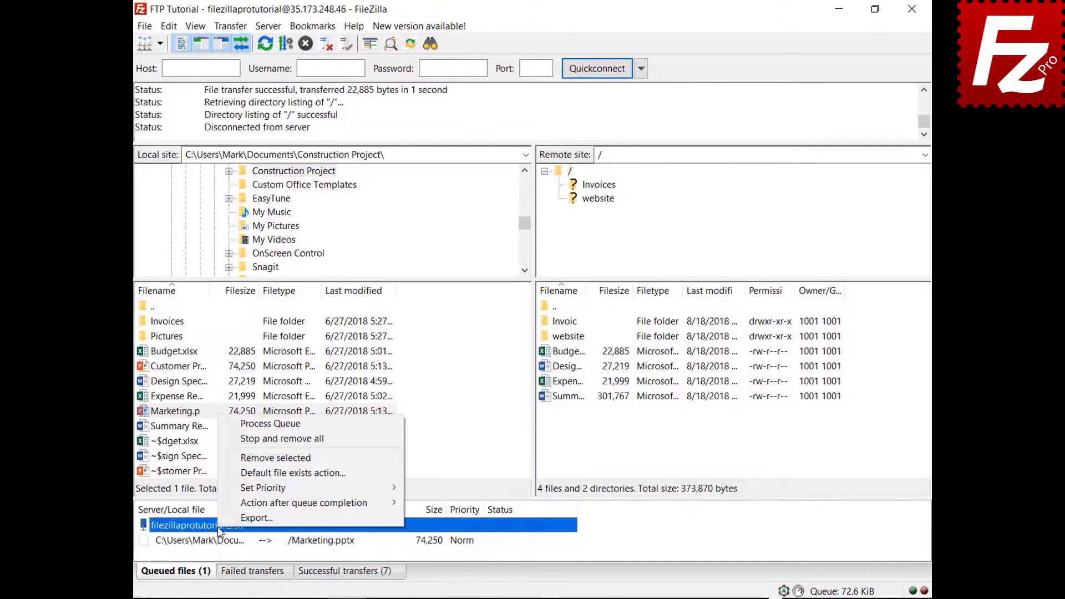
pyautogui.click(254, 427)
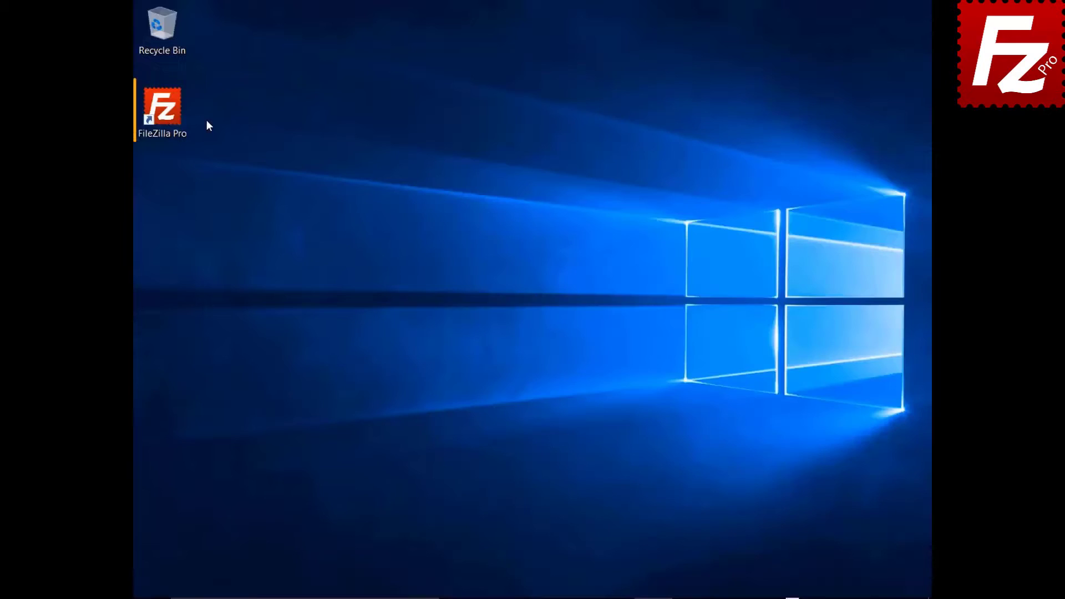
pyautogui.doubleClick(169, 115)
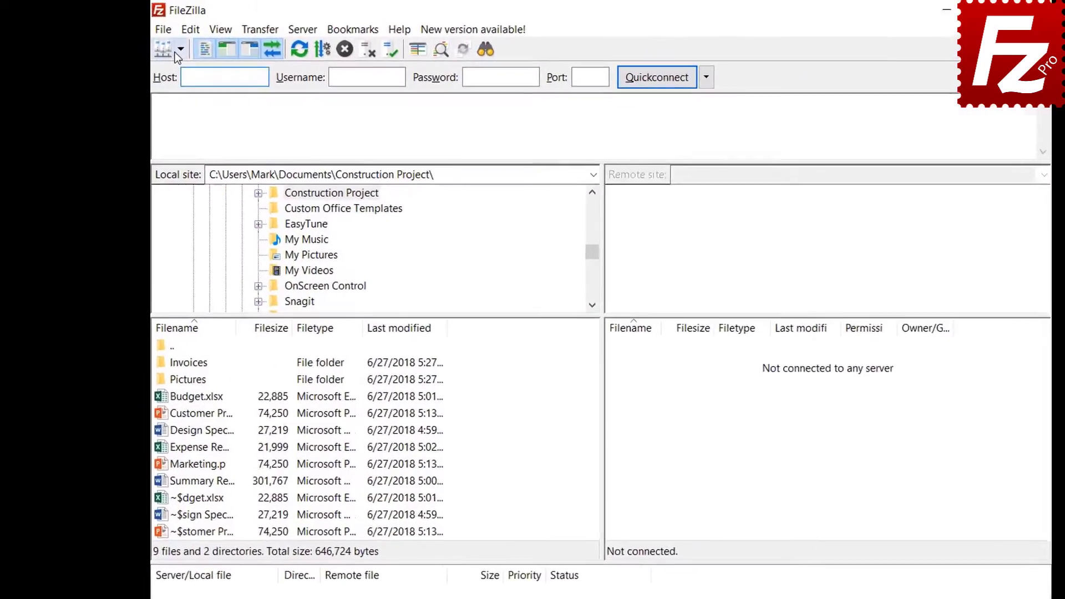
# Connect to FTP Tutorial and add the local Pictures folder to the queue.
pyautogui.click(160, 43)
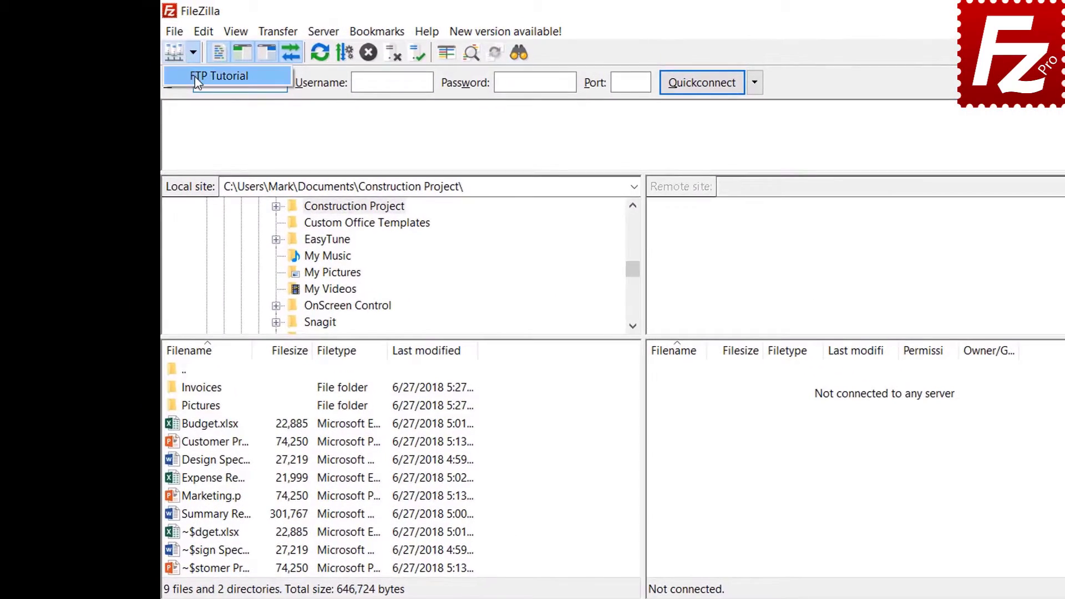
pyautogui.click(167, 63)
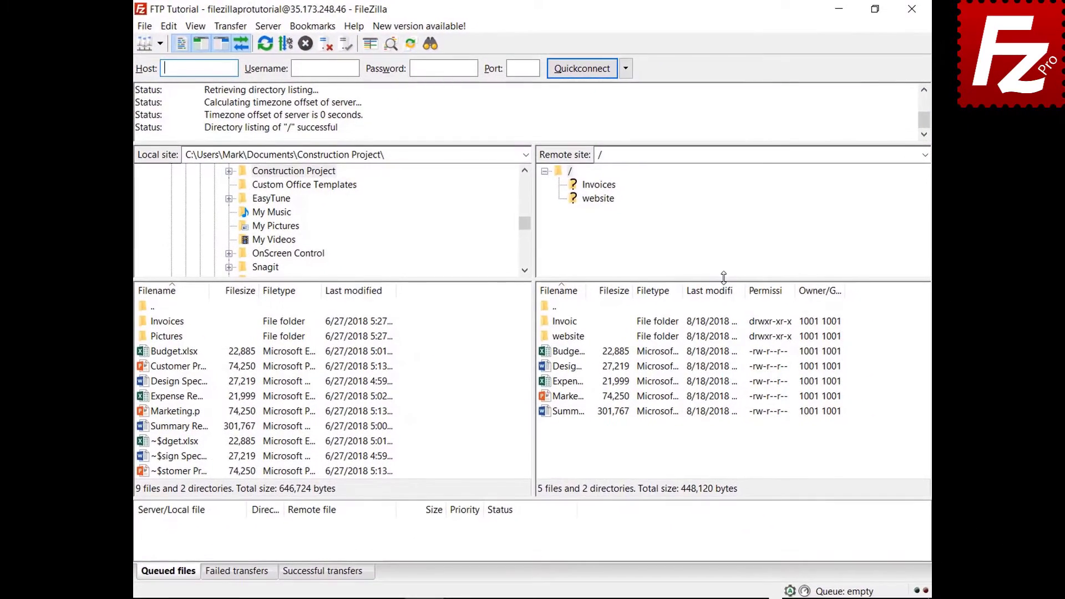
pyautogui.rightClick(174, 336)
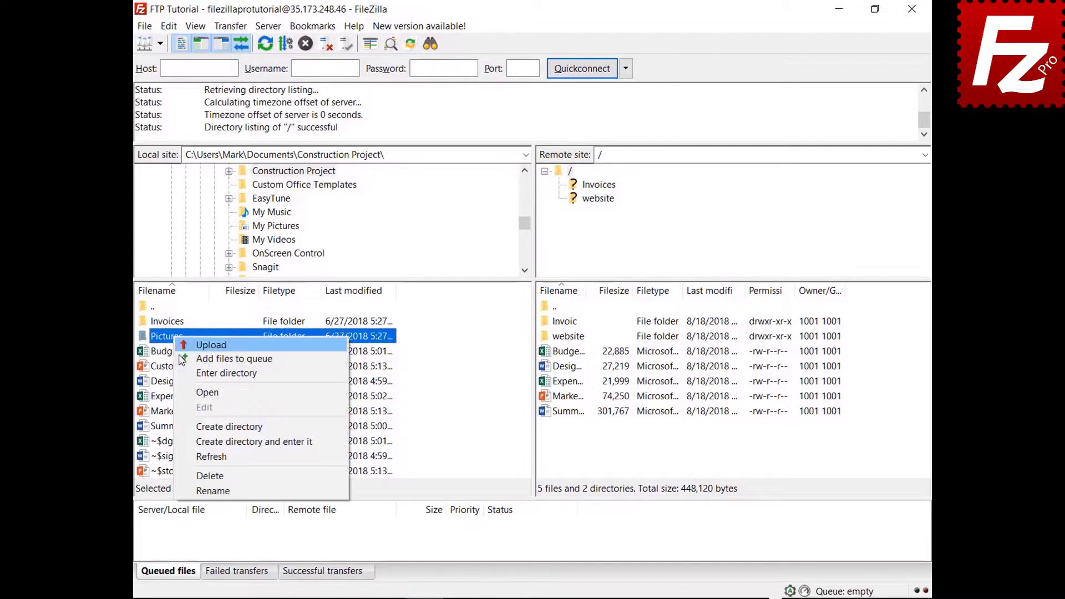
pyautogui.click(210, 358)
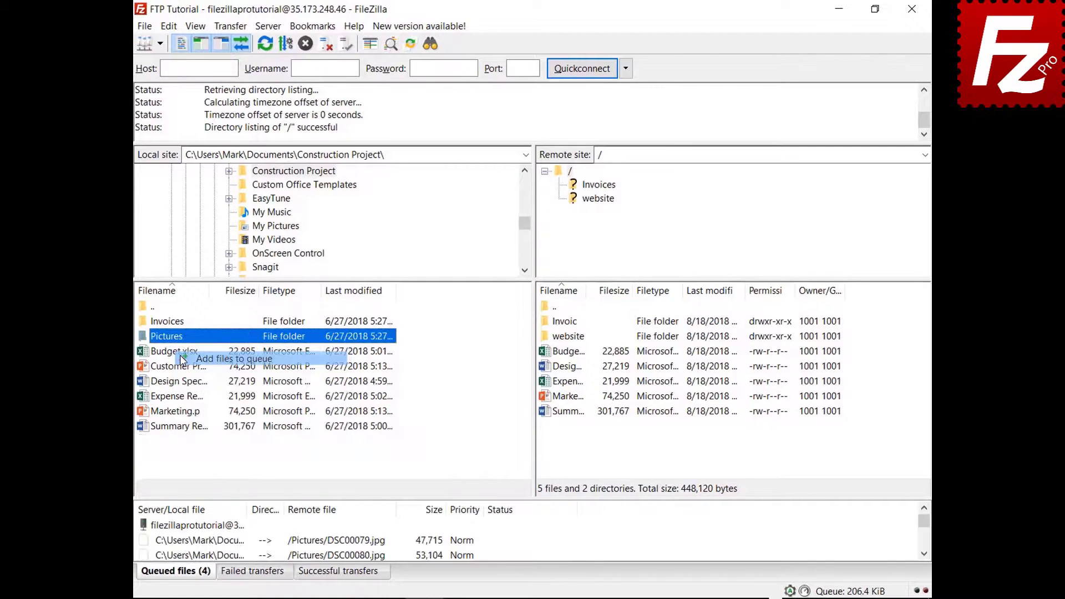
# Close and reopen FileZilla, then process the restored queue to upload the pictures.
pyautogui.click(911, 10)
pyautogui.doubleClick(168, 115)
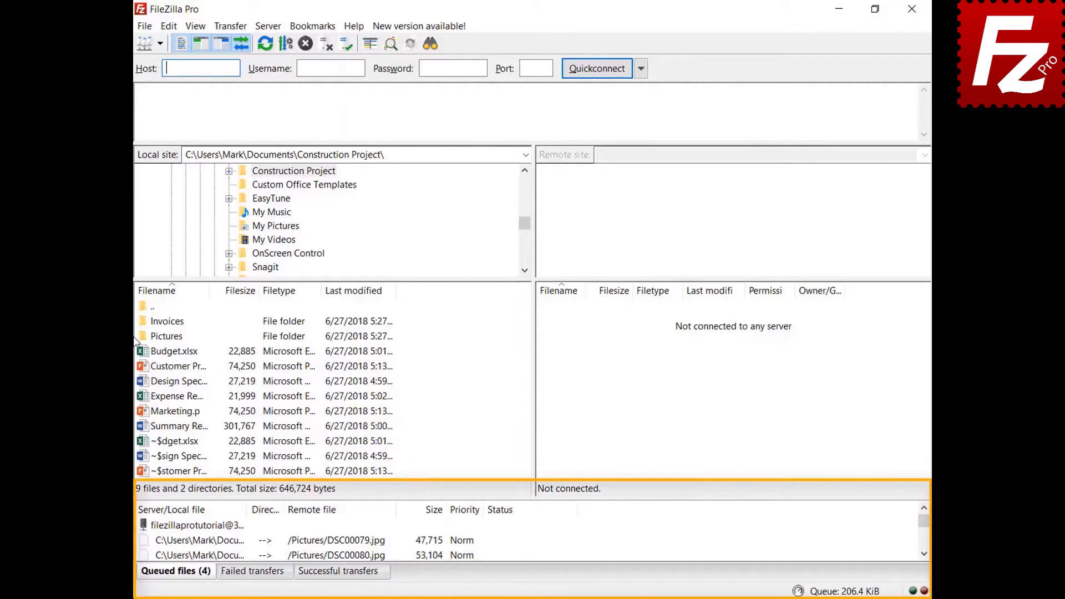
pyautogui.rightClick(211, 527)
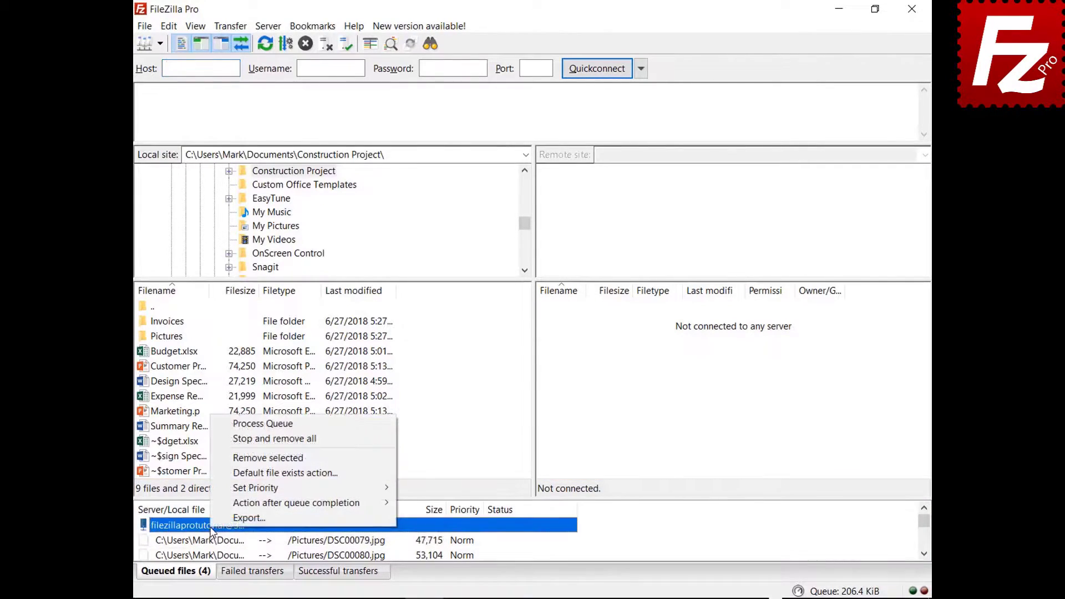
pyautogui.click(233, 424)
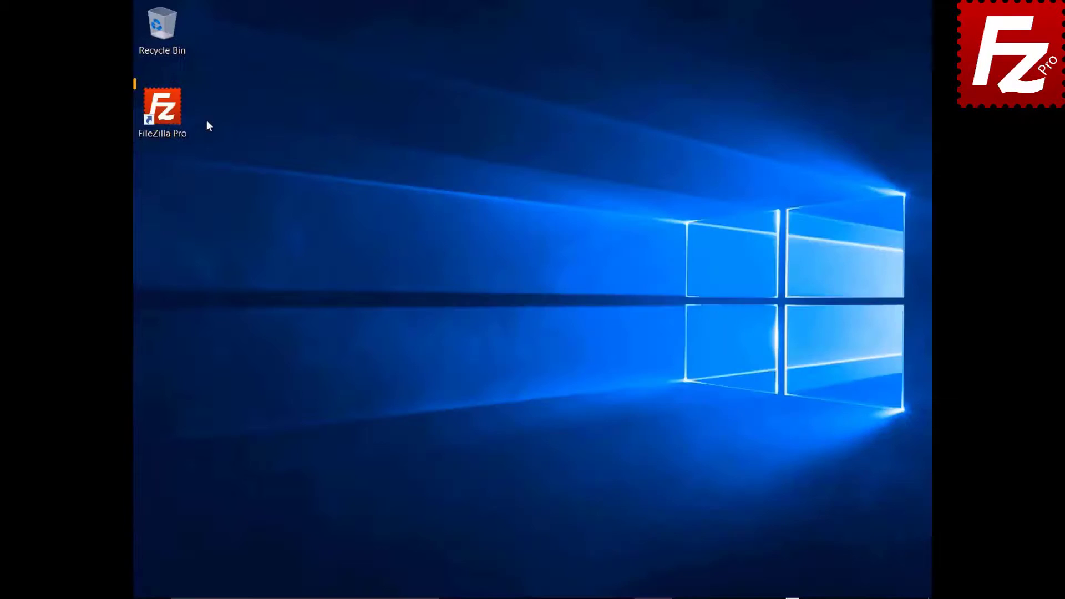
# Relaunch FileZilla Pro and connect to the FTP Tutorial site.
pyautogui.doubleClick(169, 115)
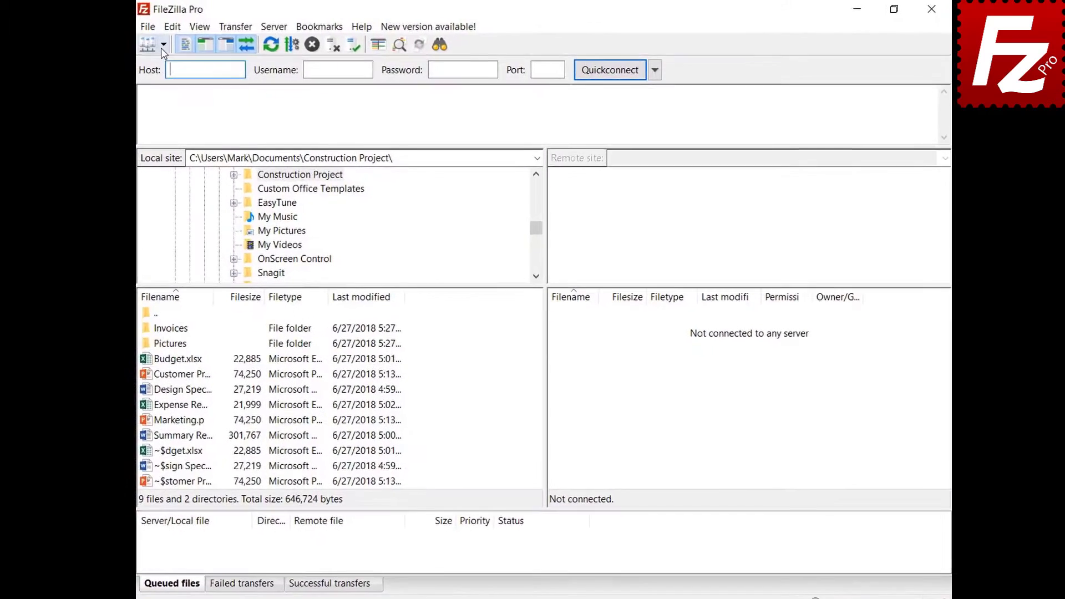
pyautogui.click(165, 45)
pyautogui.click(191, 68)
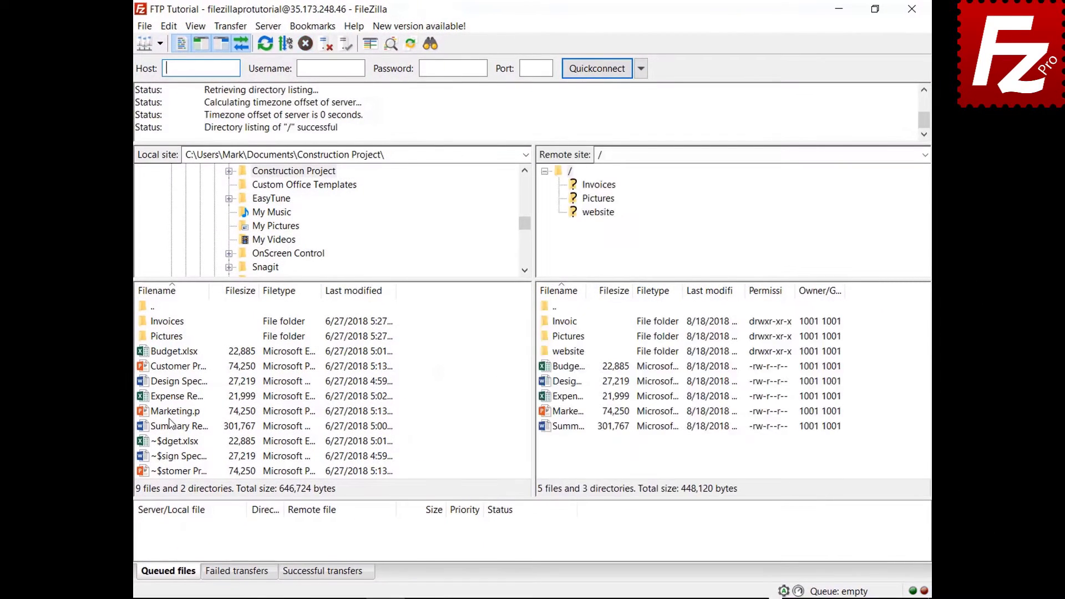
# Queue Marketing.pptx, then stop and remove all queued transfers.
pyautogui.rightClick(172, 415)
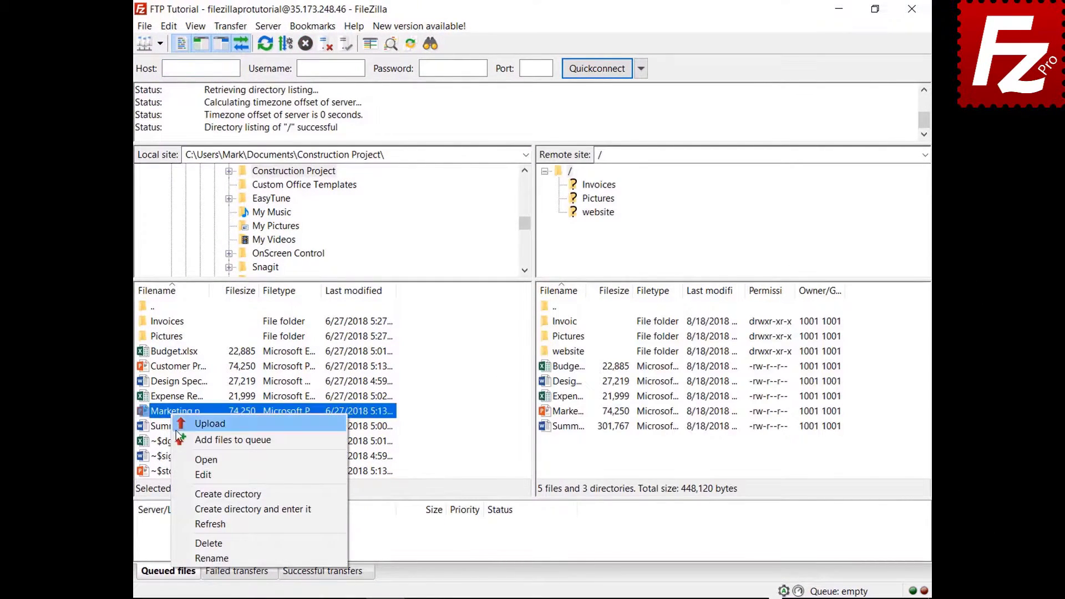
pyautogui.click(181, 440)
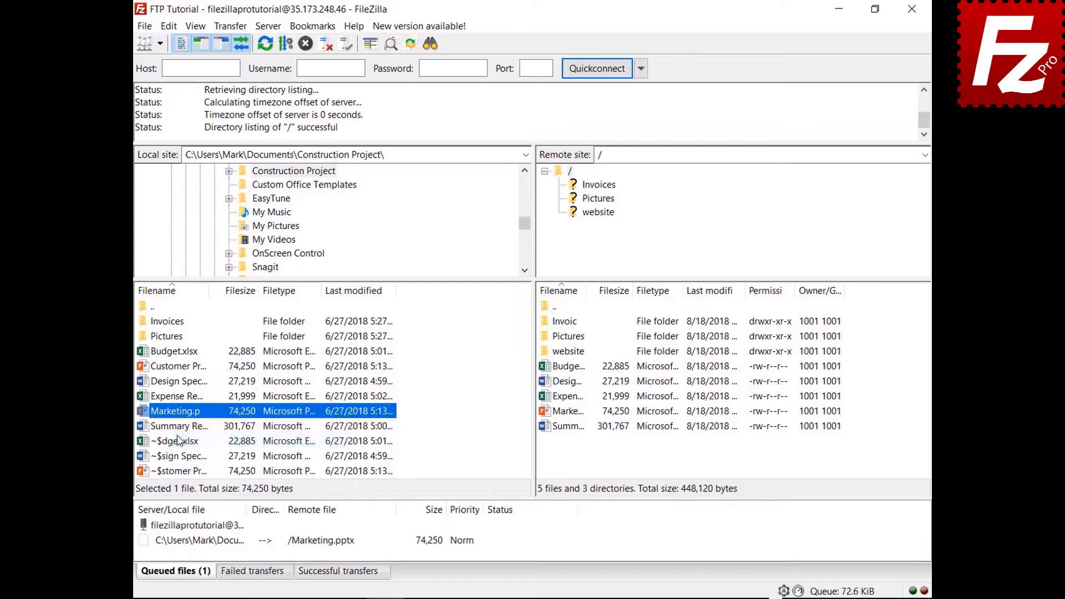
pyautogui.rightClick(213, 540)
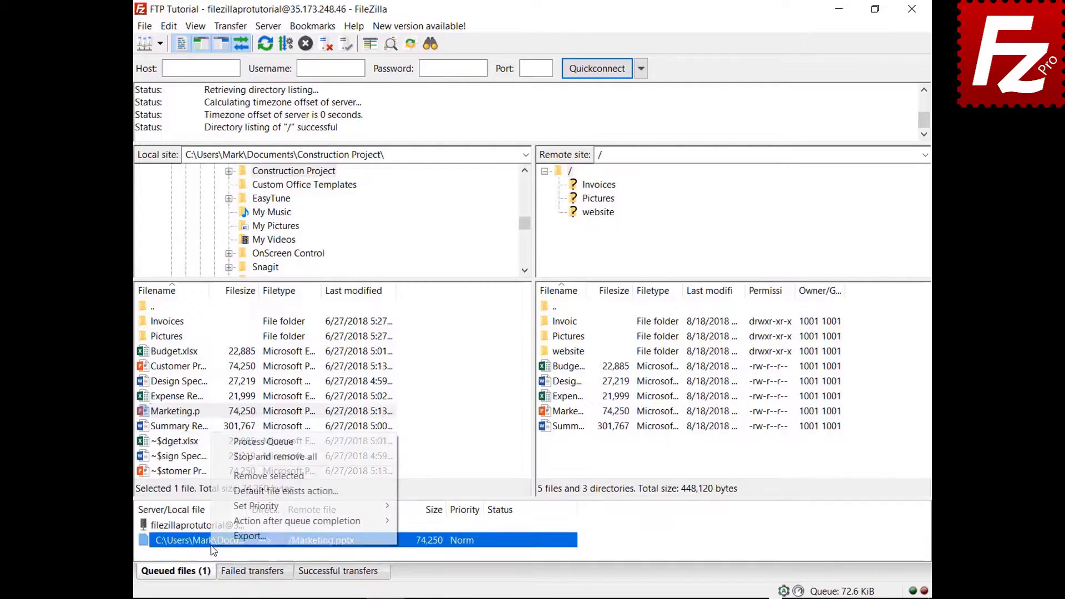
pyautogui.click(229, 459)
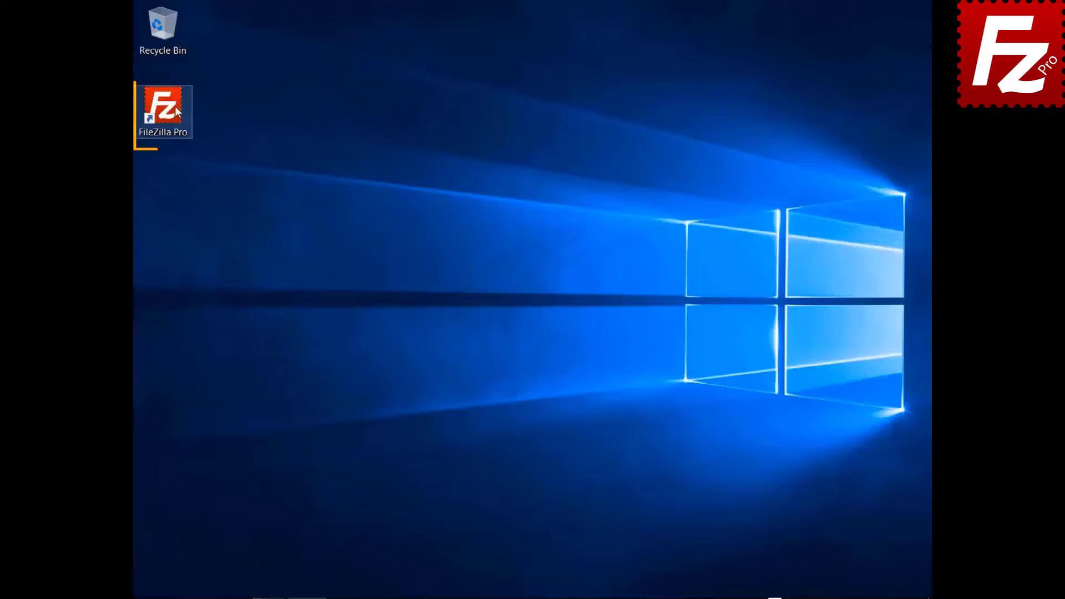
# Relaunch FileZilla Pro and connect to the FTP Tutorial site.
pyautogui.doubleClick(175, 105)
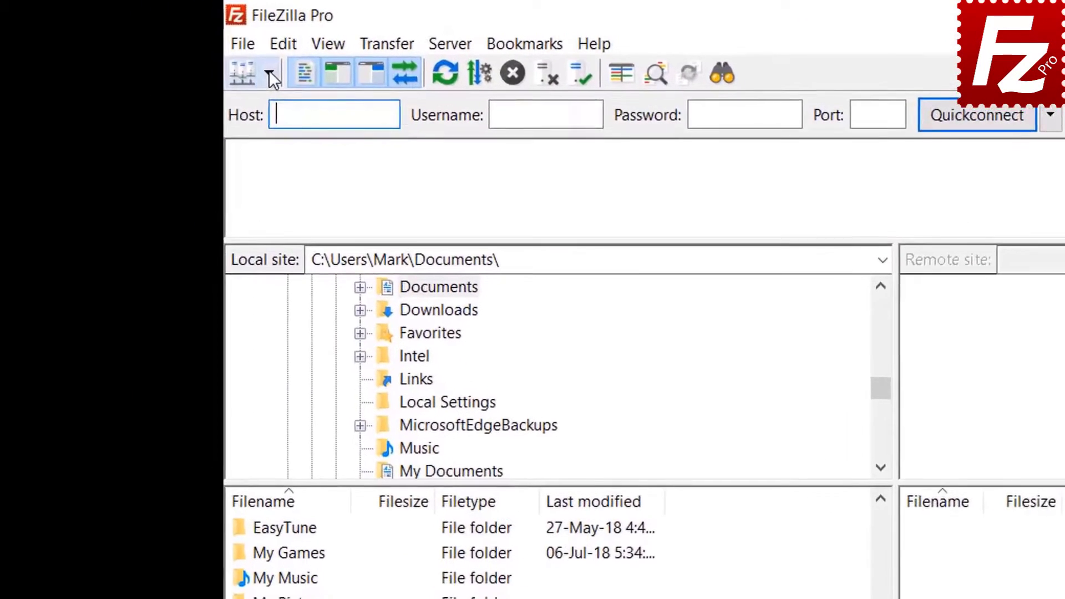
pyautogui.click(160, 44)
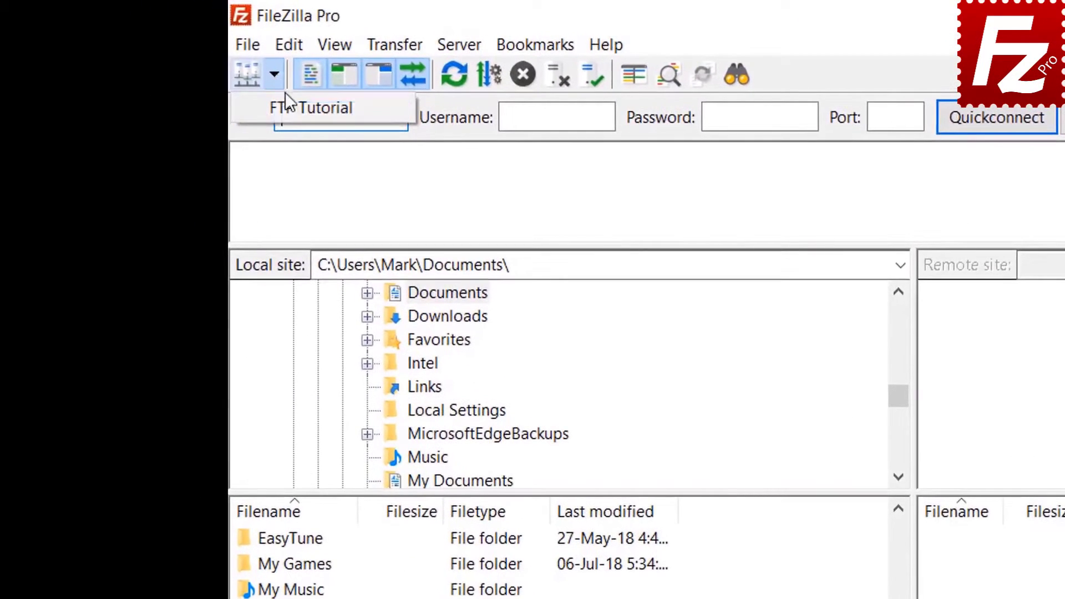
pyautogui.click(285, 107)
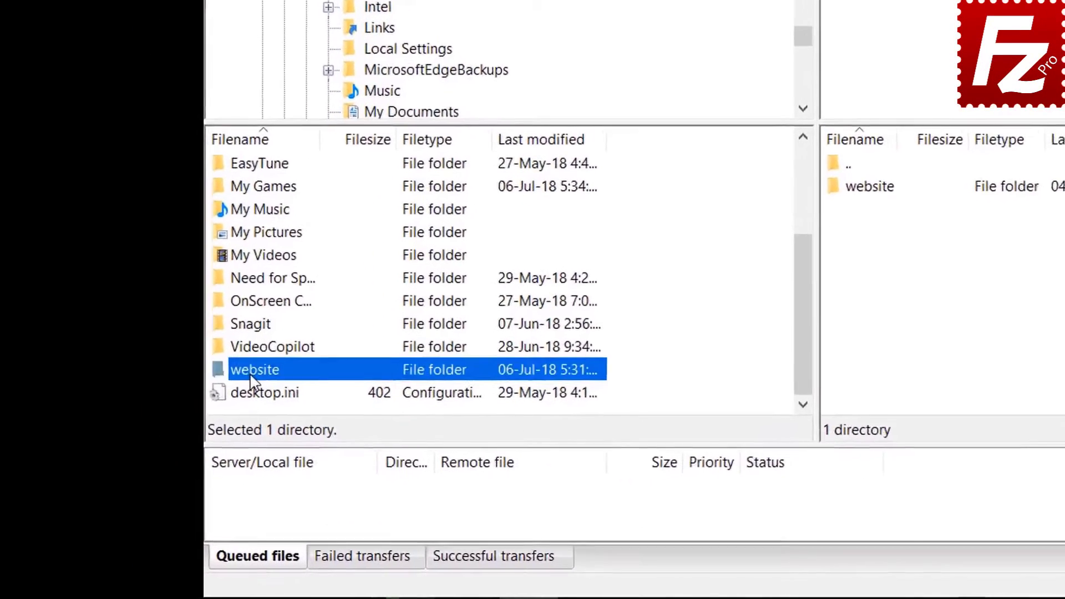
# Open the website folder locally and remotely, and enable directory comparison.
pyautogui.doubleClick(166, 449)
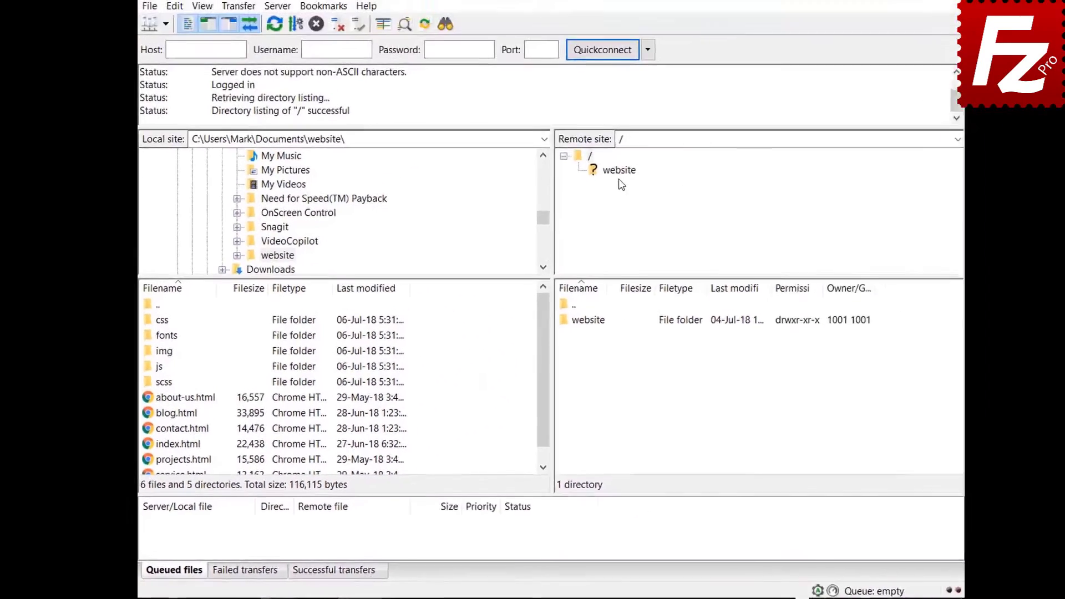
pyautogui.click(615, 176)
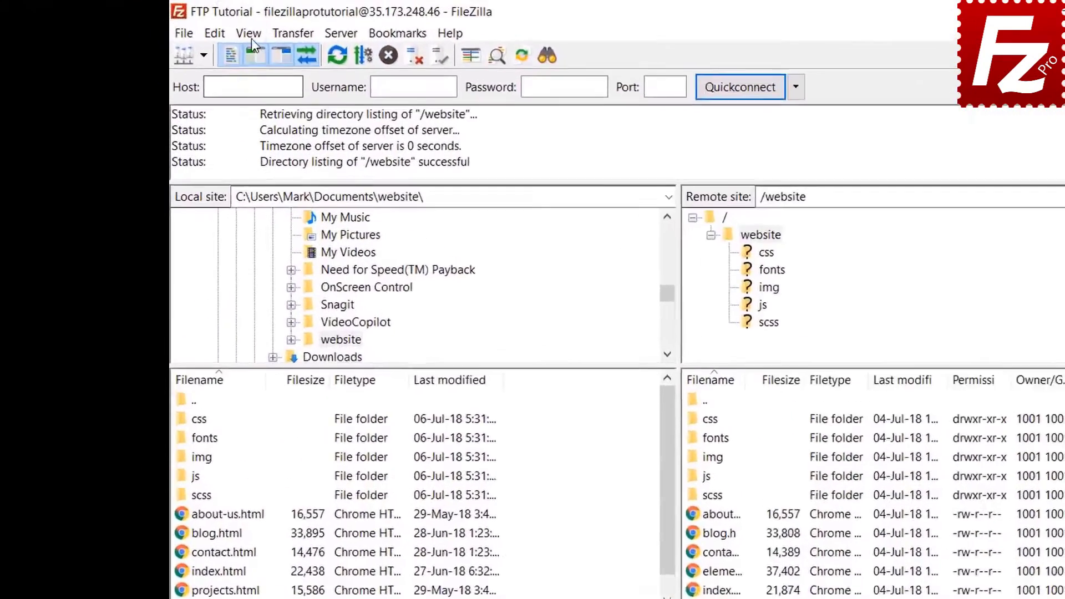
pyautogui.click(196, 26)
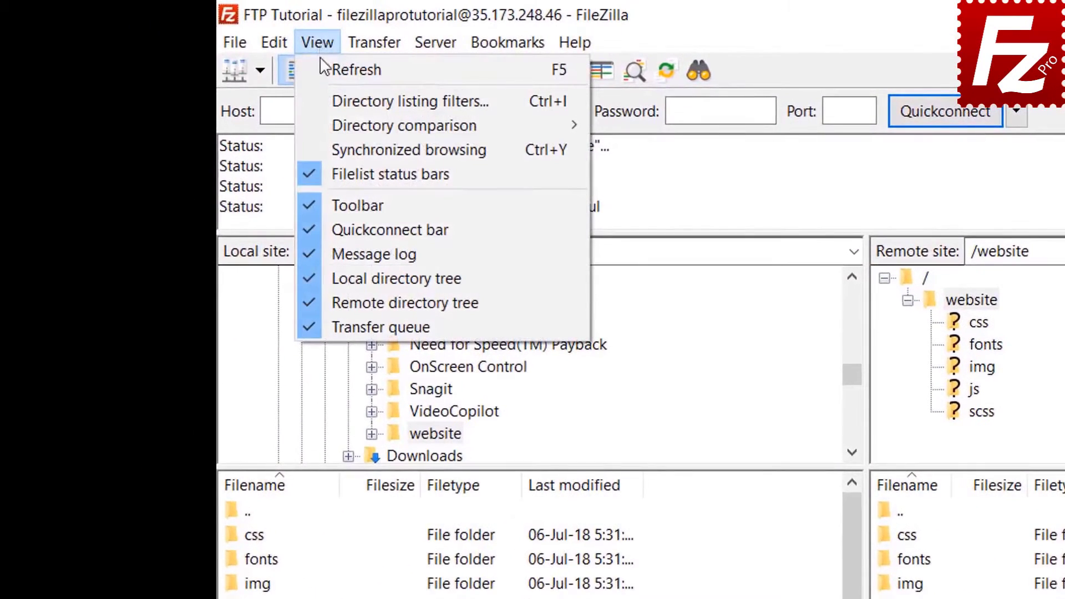
pyautogui.moveTo(338, 125)
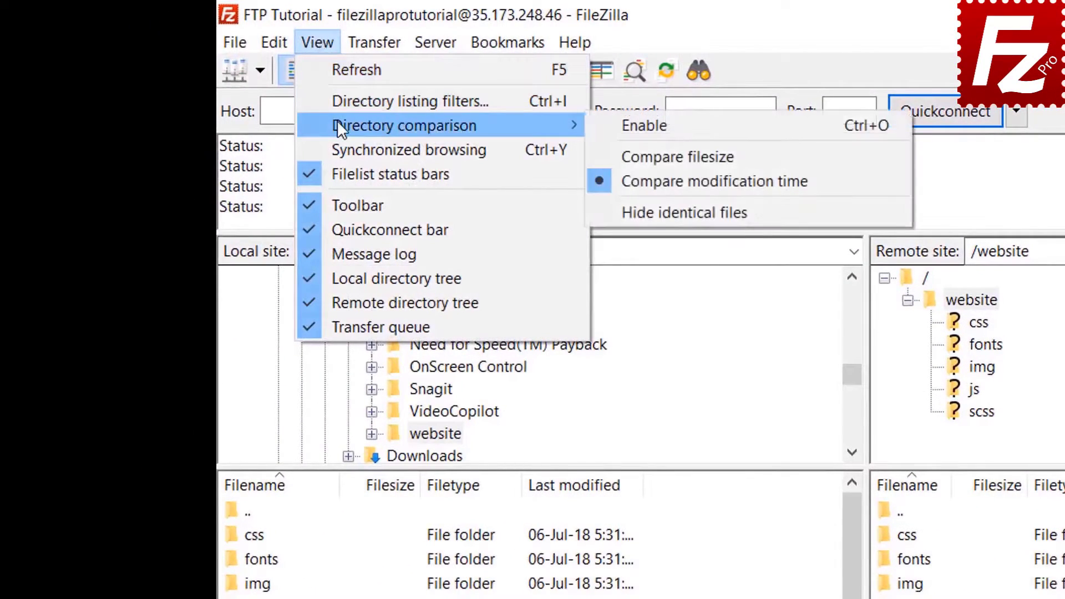
pyautogui.click(610, 123)
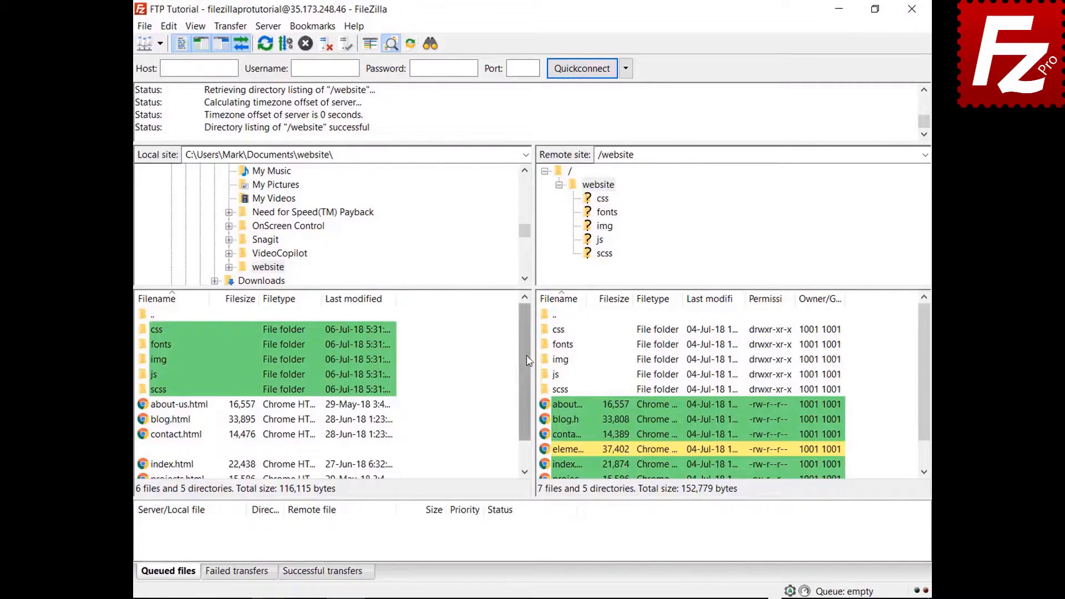
# Switch directory comparison to compare files by size instead of date.
pyautogui.moveTo(528, 360); pyautogui.dragTo(527, 396)
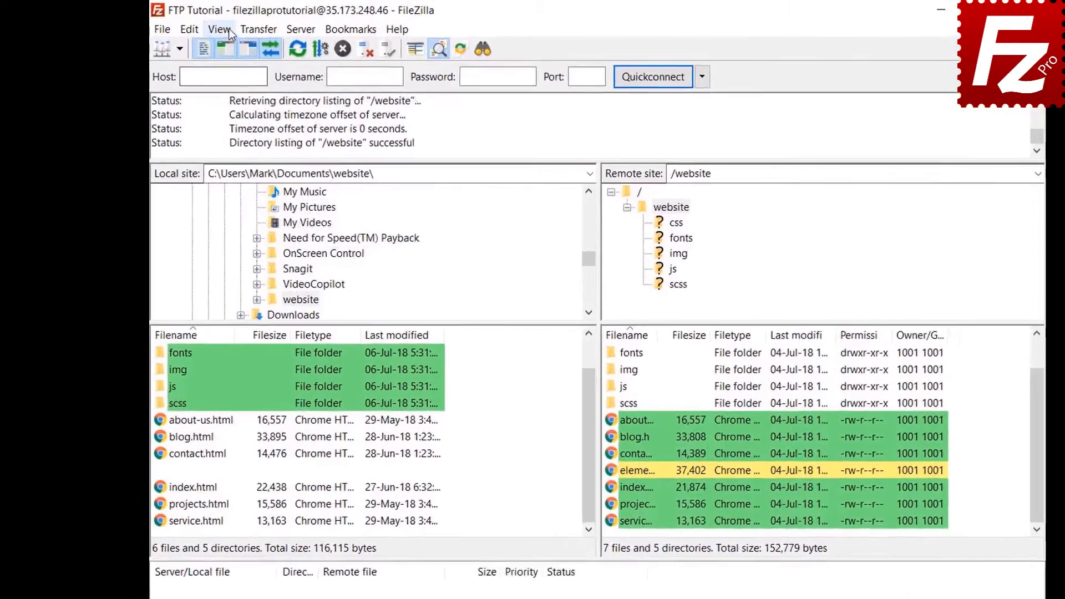
pyautogui.click(201, 26)
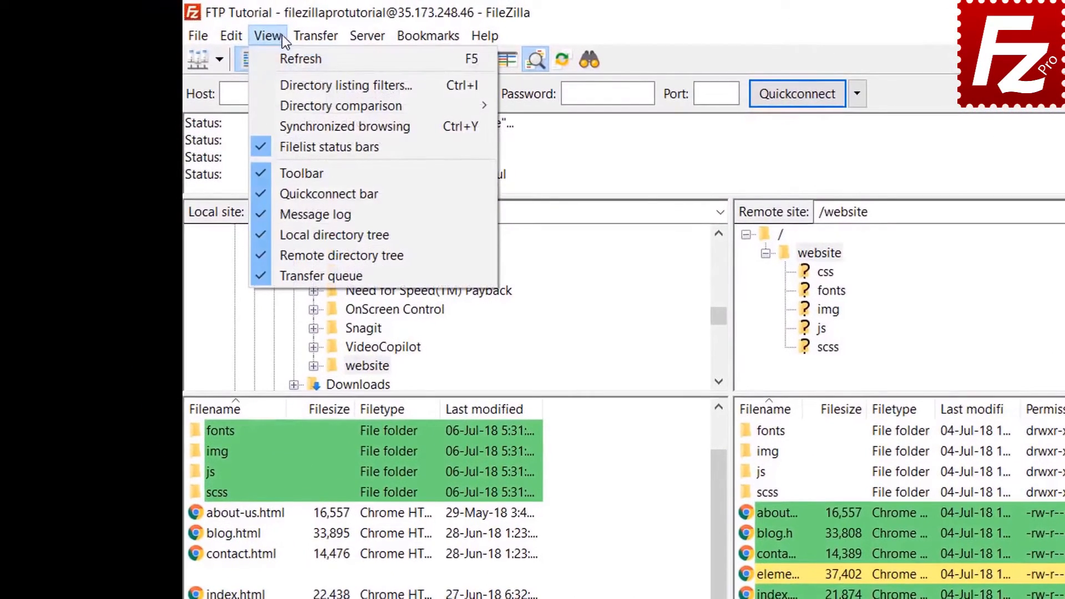
pyautogui.moveTo(298, 101)
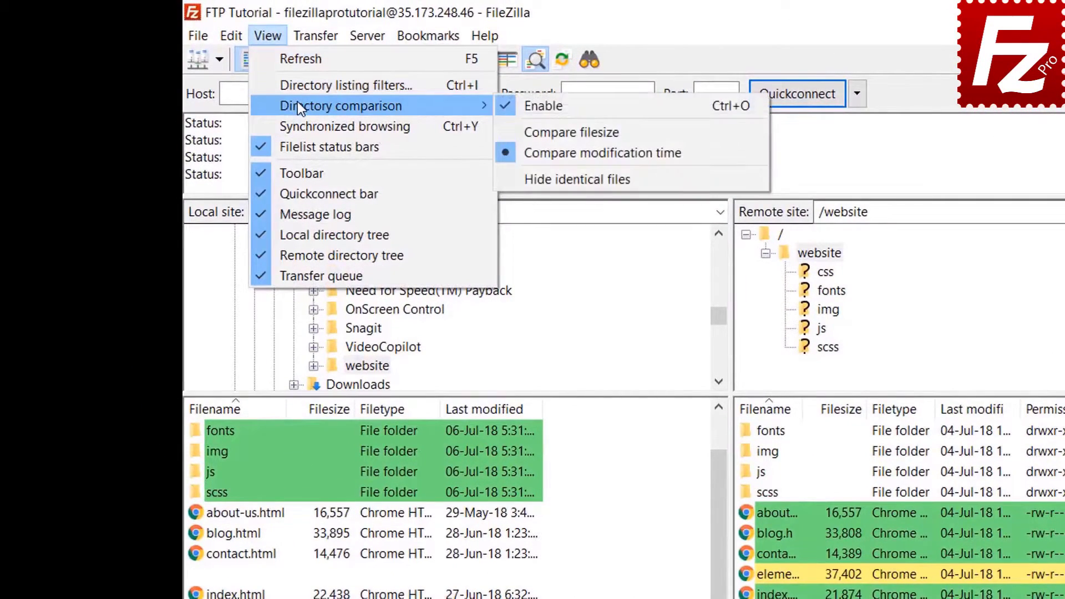
pyautogui.click(566, 132)
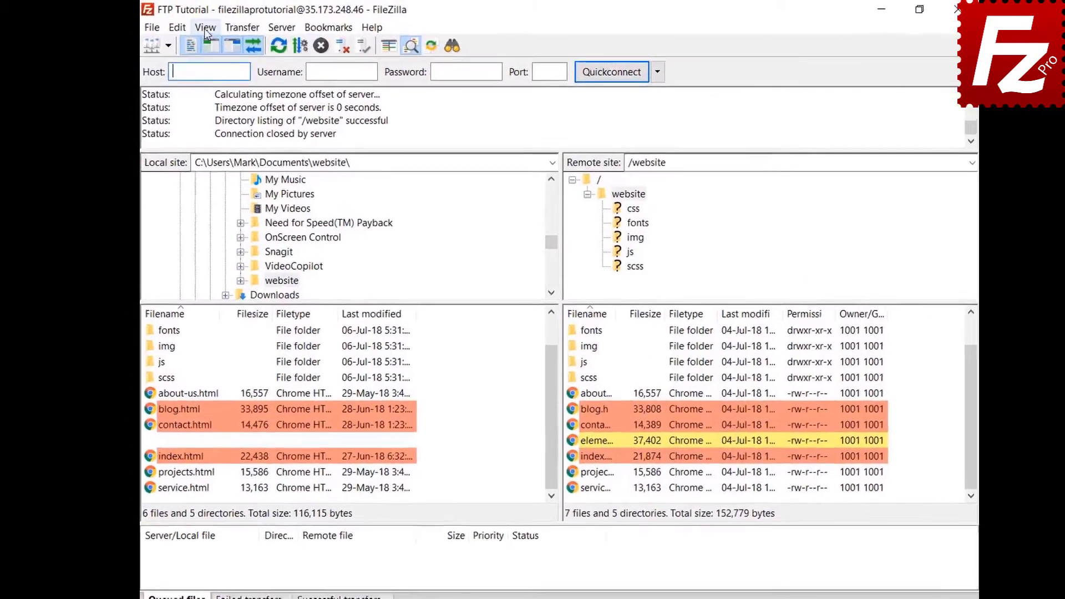
# Turn on synchronized browsing and open the css folder on both sides together.
pyautogui.click(195, 25)
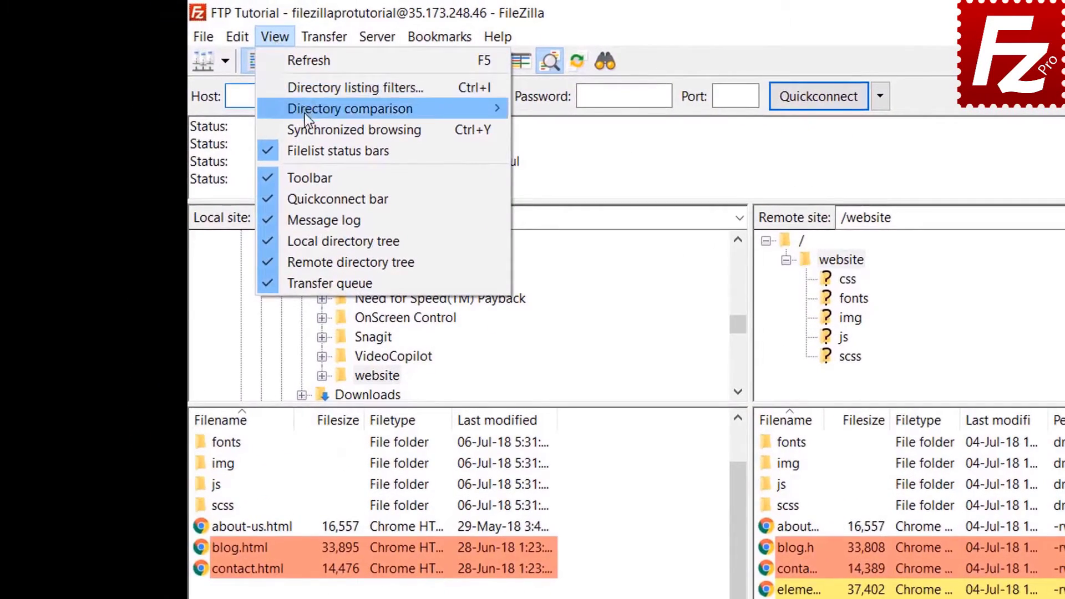
pyautogui.click(306, 130)
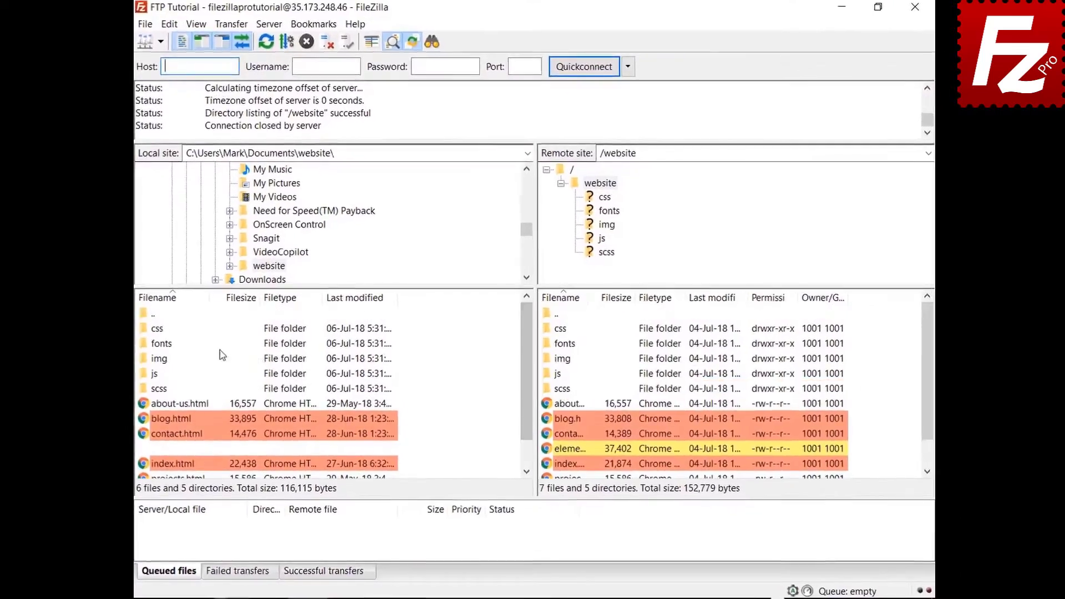
pyautogui.click(160, 329)
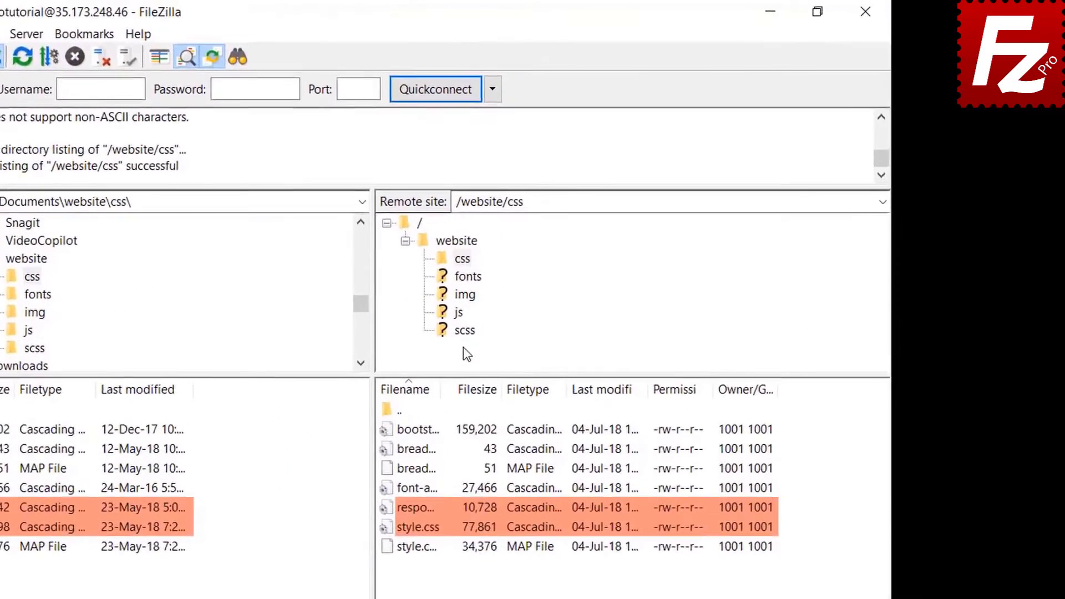
# Open the img folder in the remote directory tree.
pyautogui.click(464, 295)
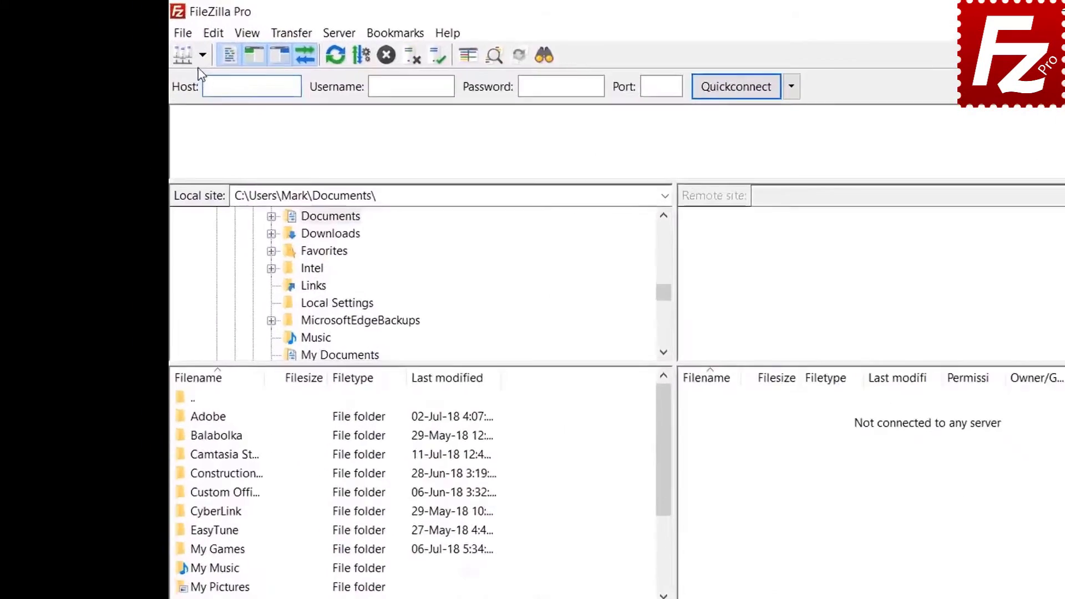
# Reconnect to the FTP Tutorial site and open Construction Project in both local and remote lists.
pyautogui.click(159, 44)
pyautogui.click(164, 61)
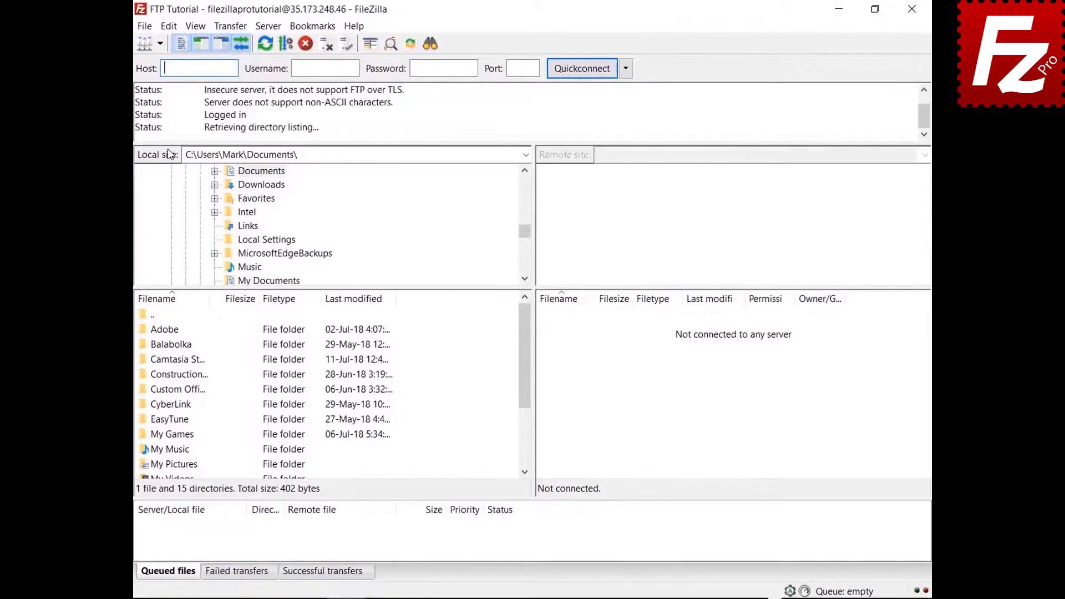
pyautogui.doubleClick(193, 375)
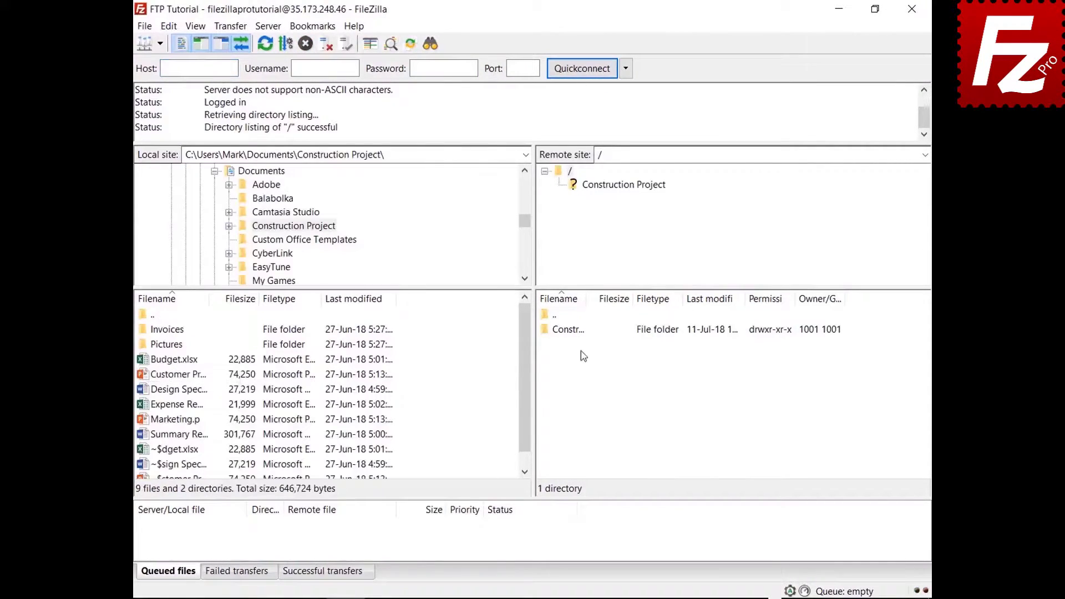
pyautogui.doubleClick(581, 332)
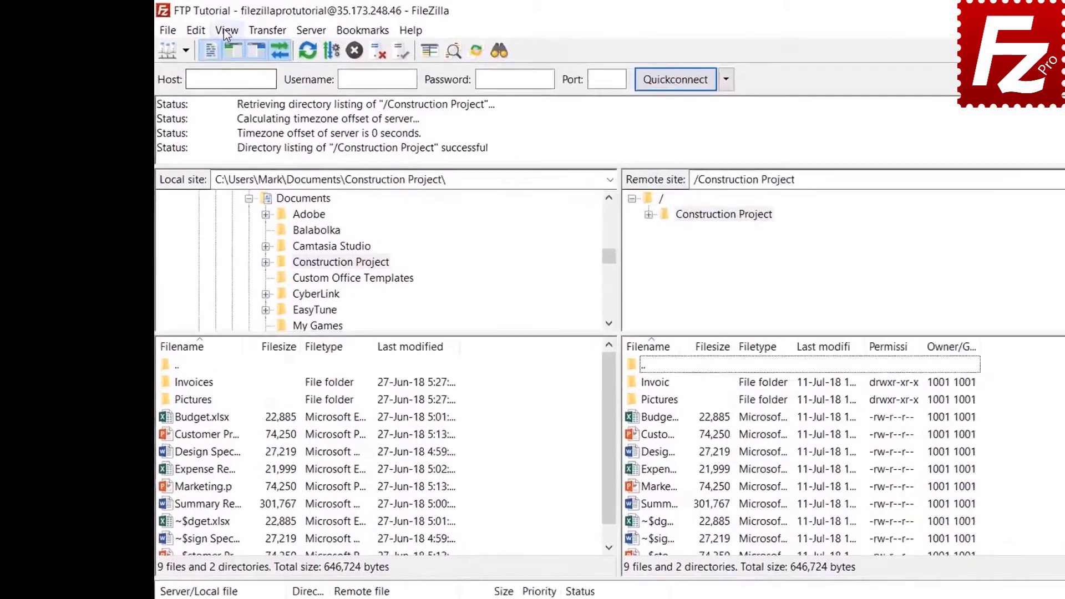
pyautogui.click(195, 26)
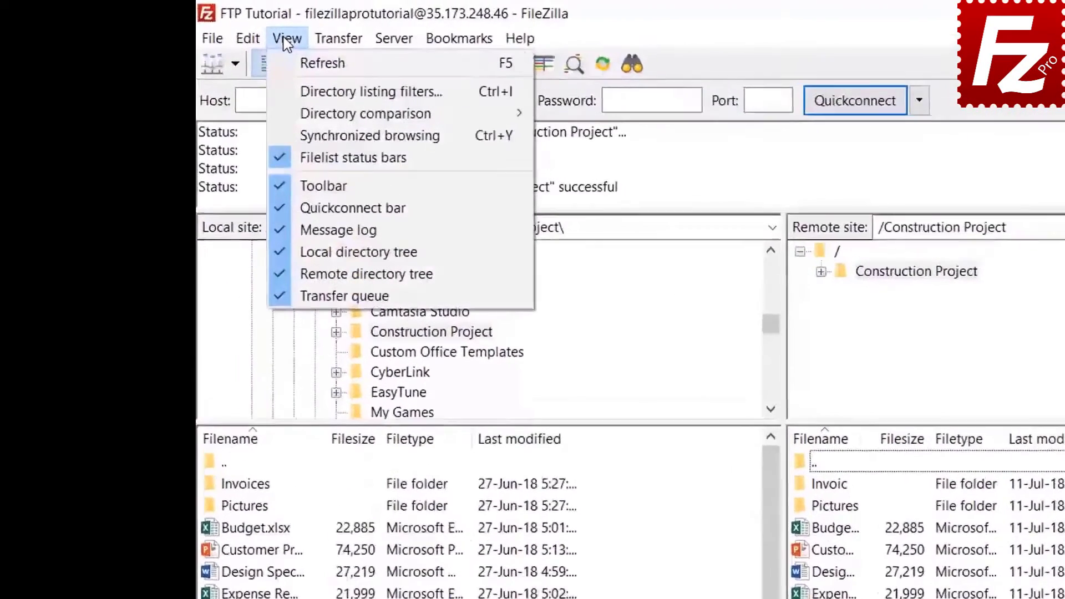
# In the filter rule editor, create a new filter named 'Microsoft Office Temporaries'.
pyautogui.click(382, 94)
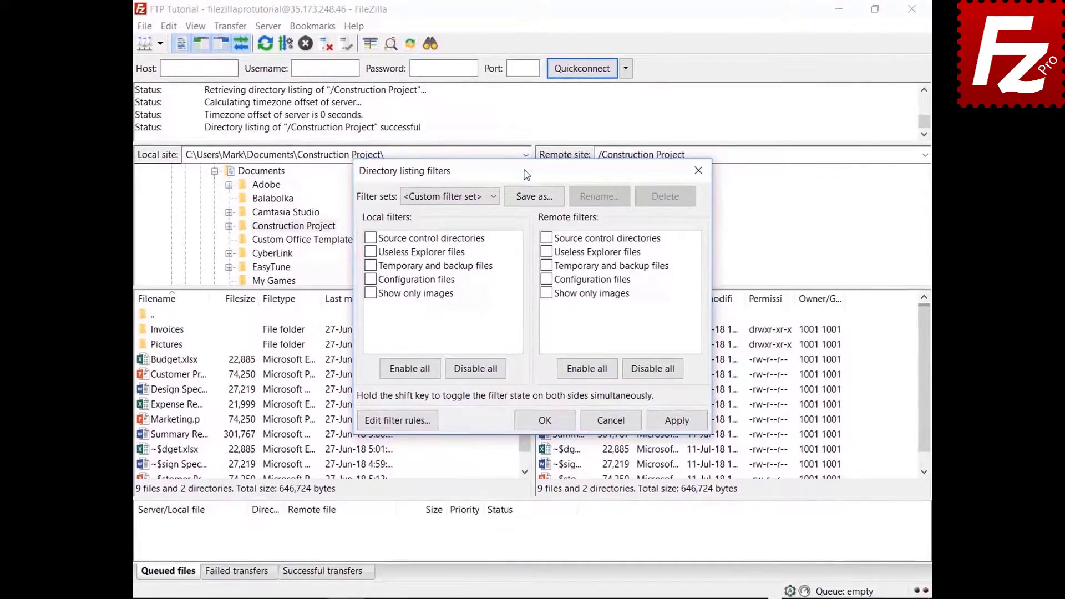
pyautogui.moveTo(526, 175); pyautogui.dragTo(523, 42)
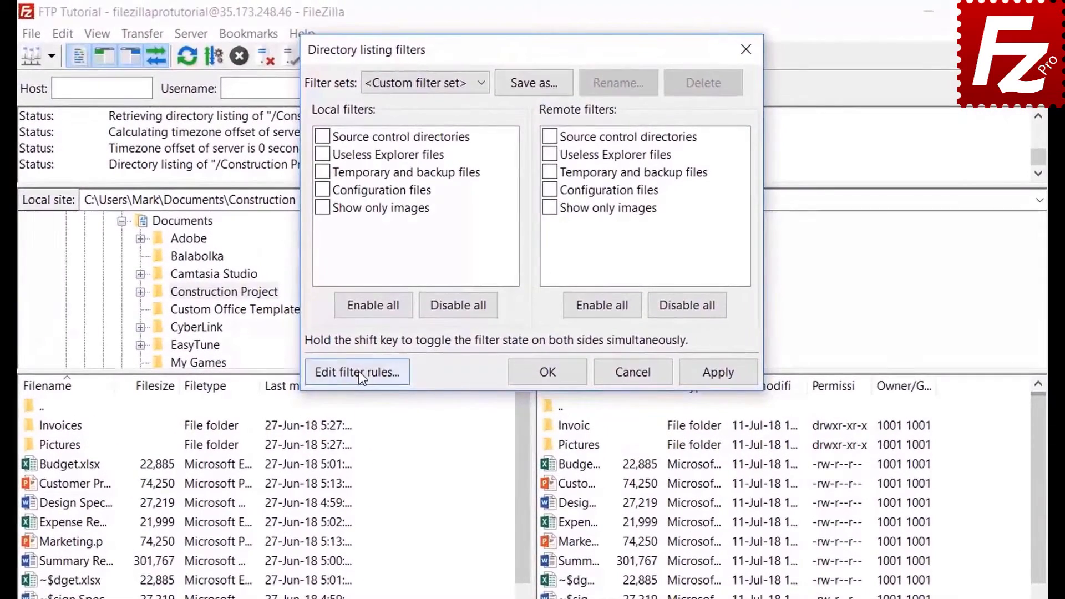
pyautogui.click(396, 289)
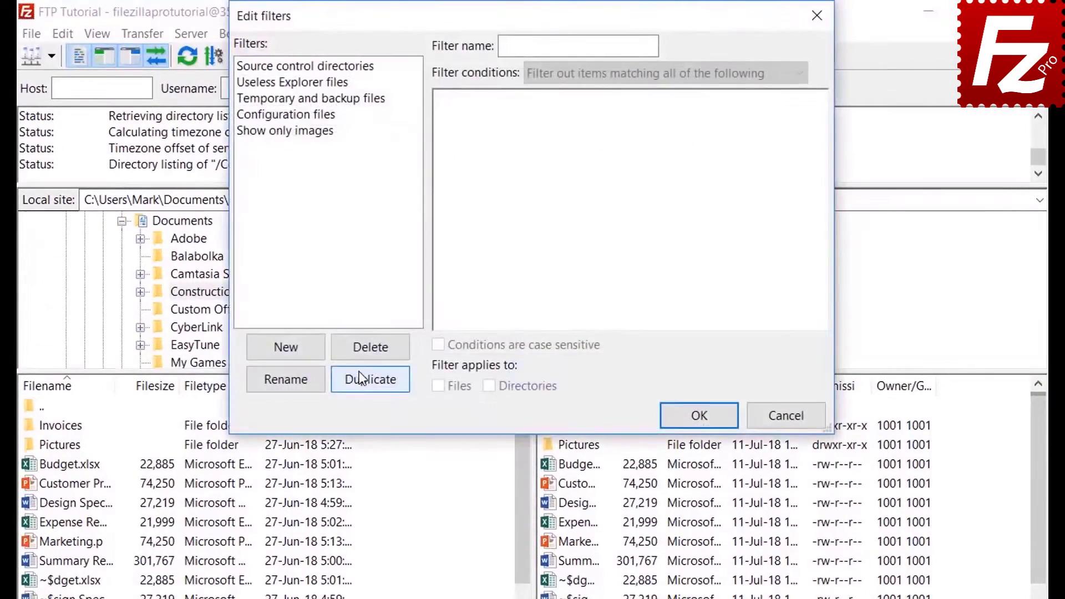
pyautogui.click(303, 351)
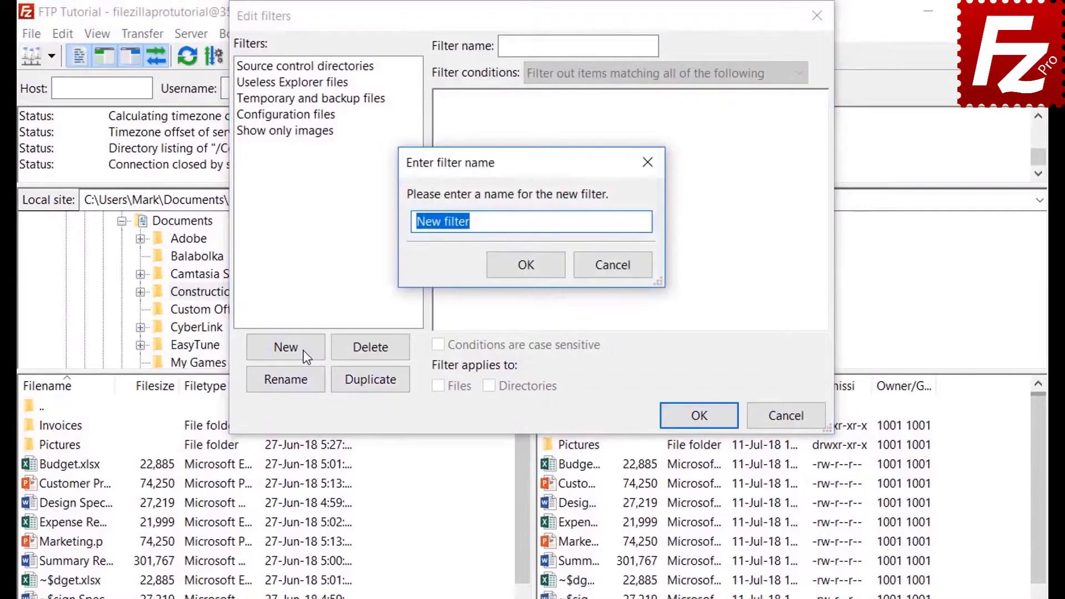
pyautogui.press('BackSpace')
pyautogui.write('Microsoft O')
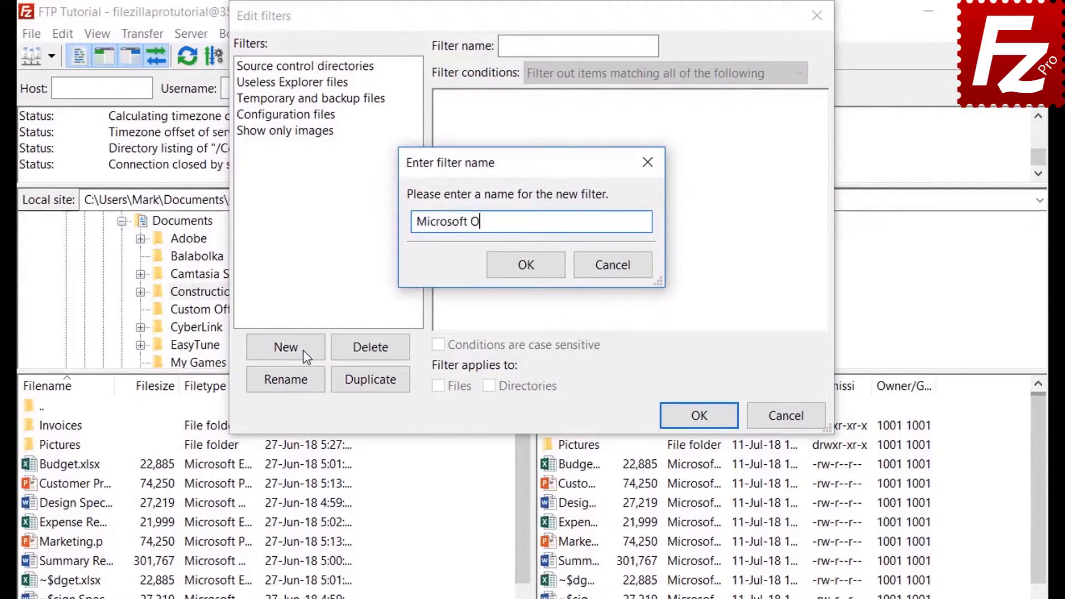
pyautogui.write('ffice Temporarie')
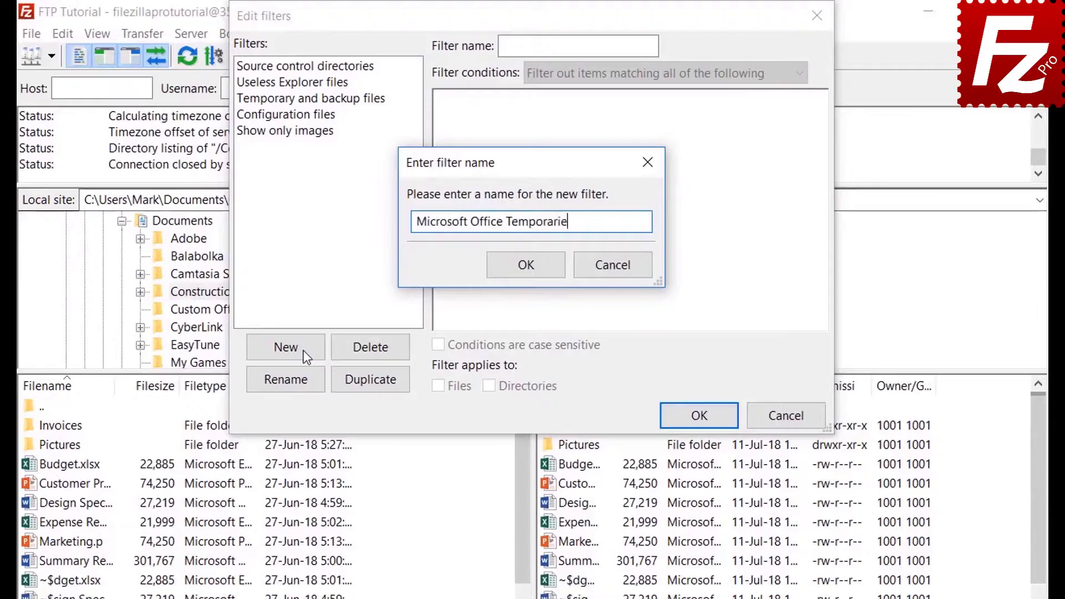
pyautogui.write('s')
pyautogui.click(527, 265)
pyautogui.click(584, 72)
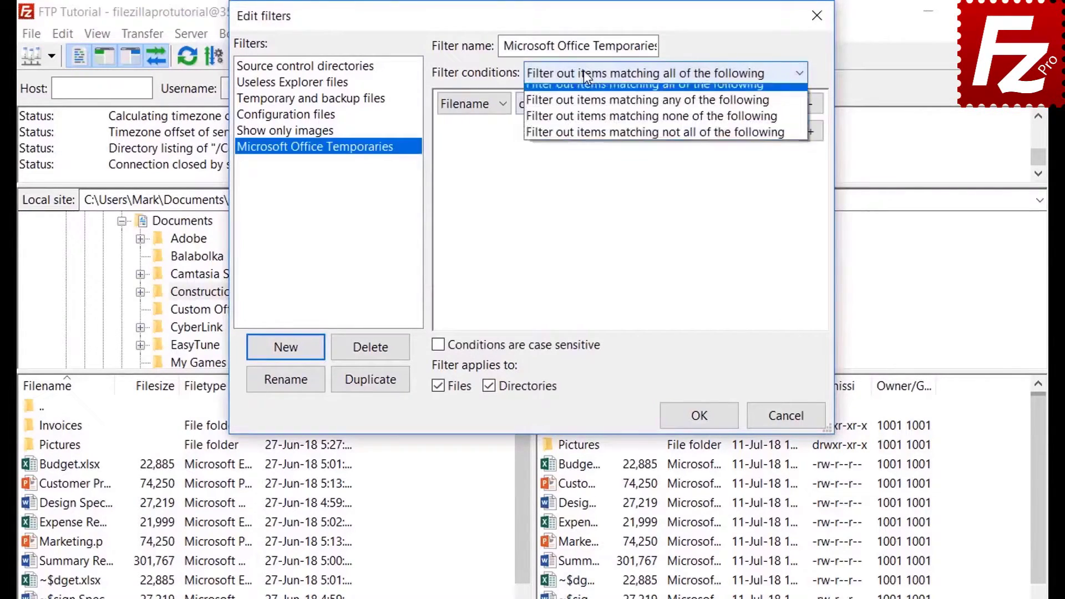
# Try the File size and Attribute condition types, keeping 'greater than' and 'Archive is set'.
pyautogui.click(583, 71)
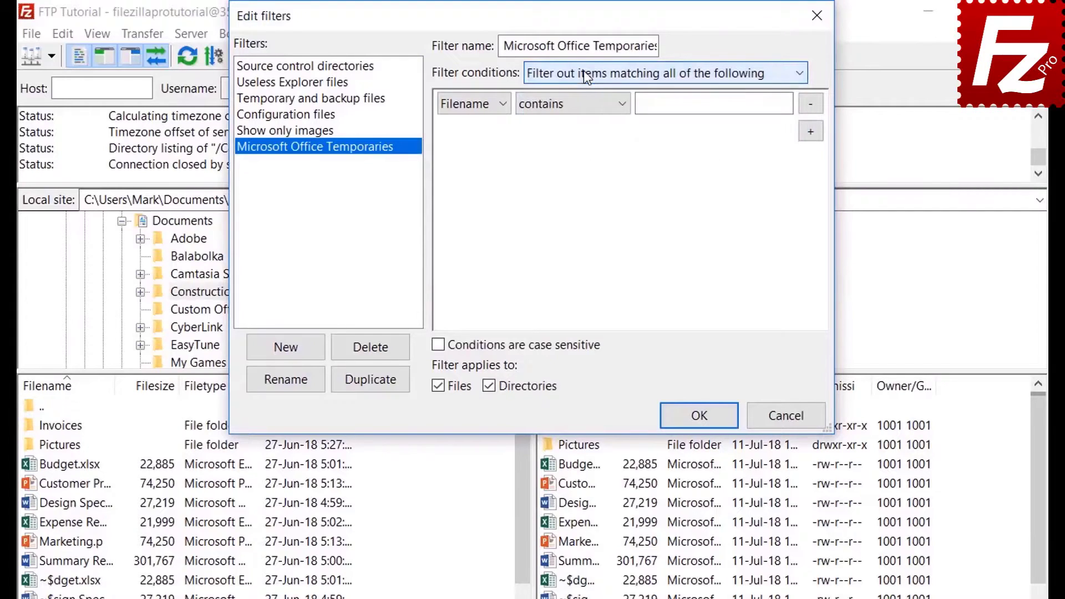
pyautogui.click(474, 105)
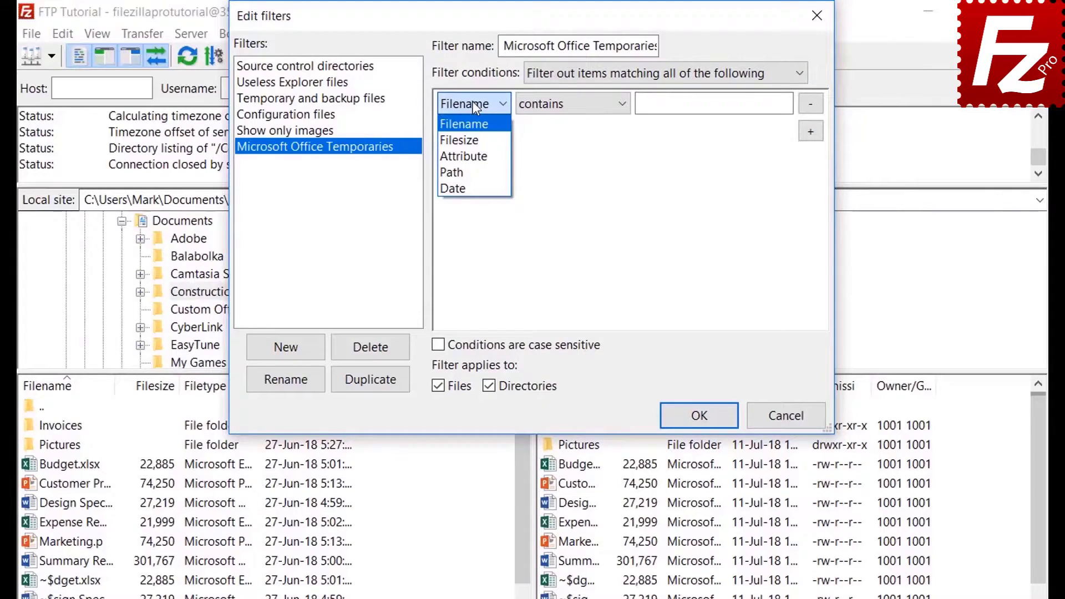
pyautogui.click(474, 136)
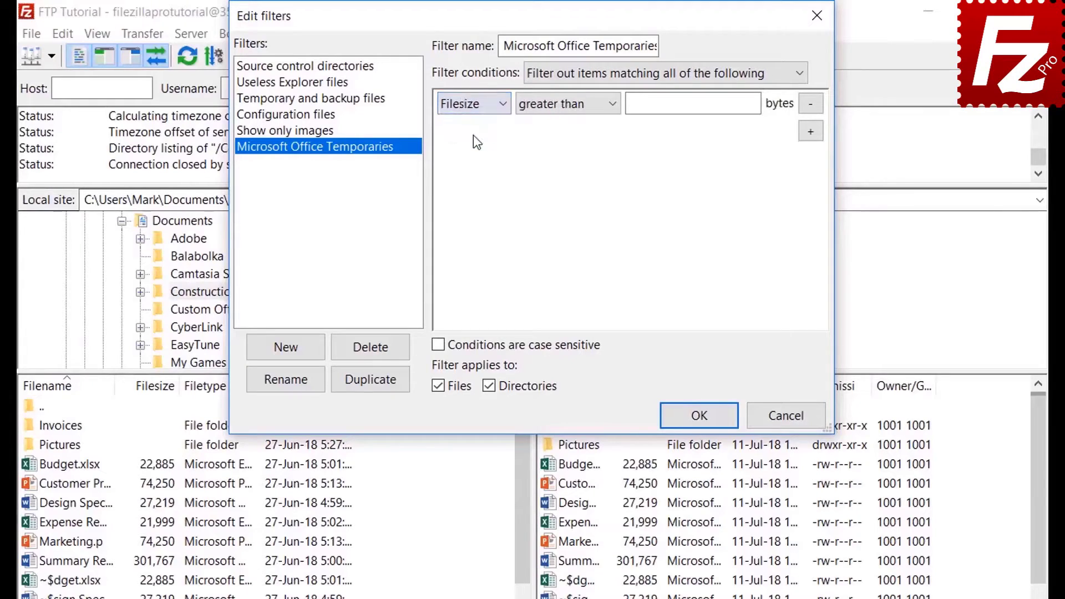
pyautogui.click(560, 111)
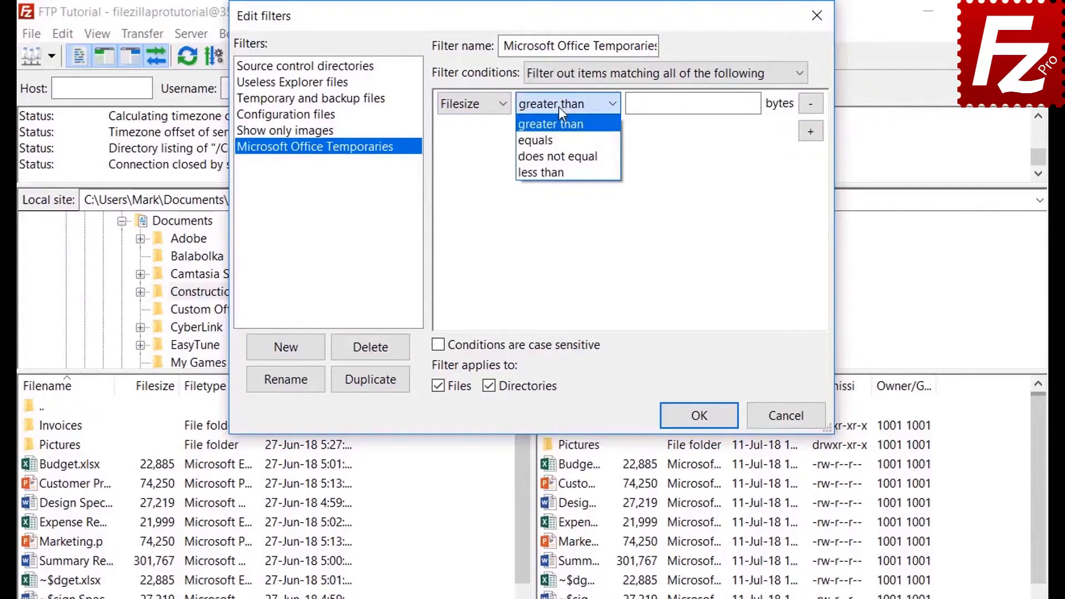
pyautogui.click(558, 107)
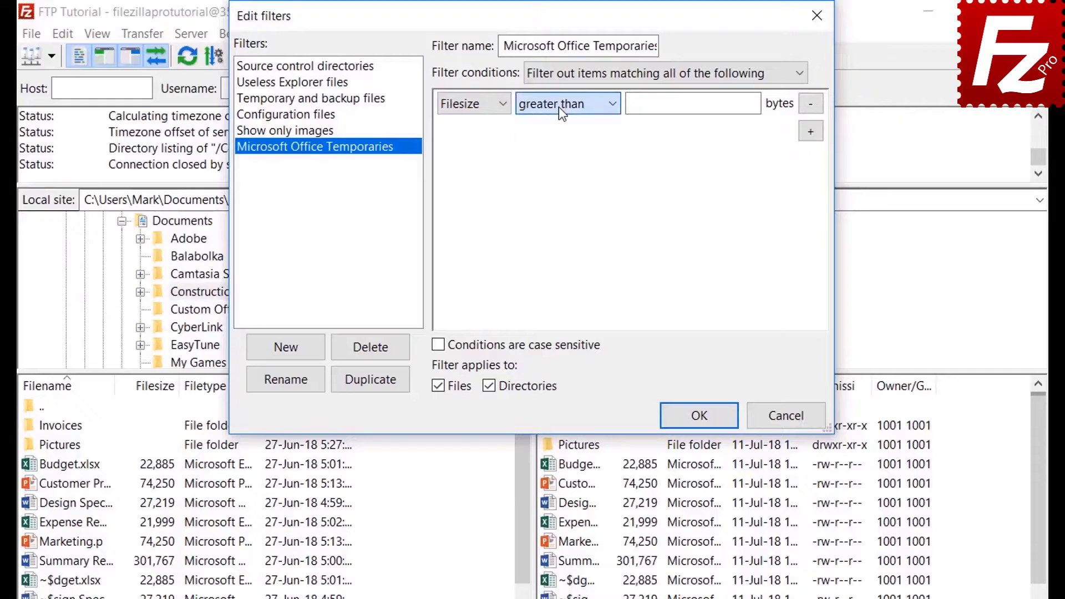
pyautogui.click(475, 105)
pyautogui.click(475, 154)
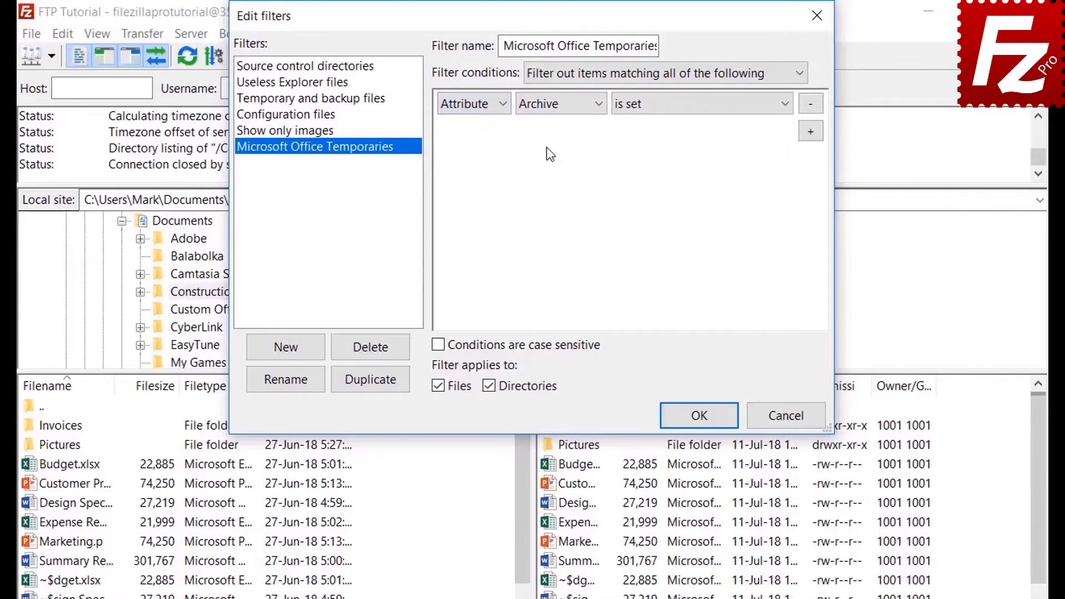
pyautogui.click(548, 108)
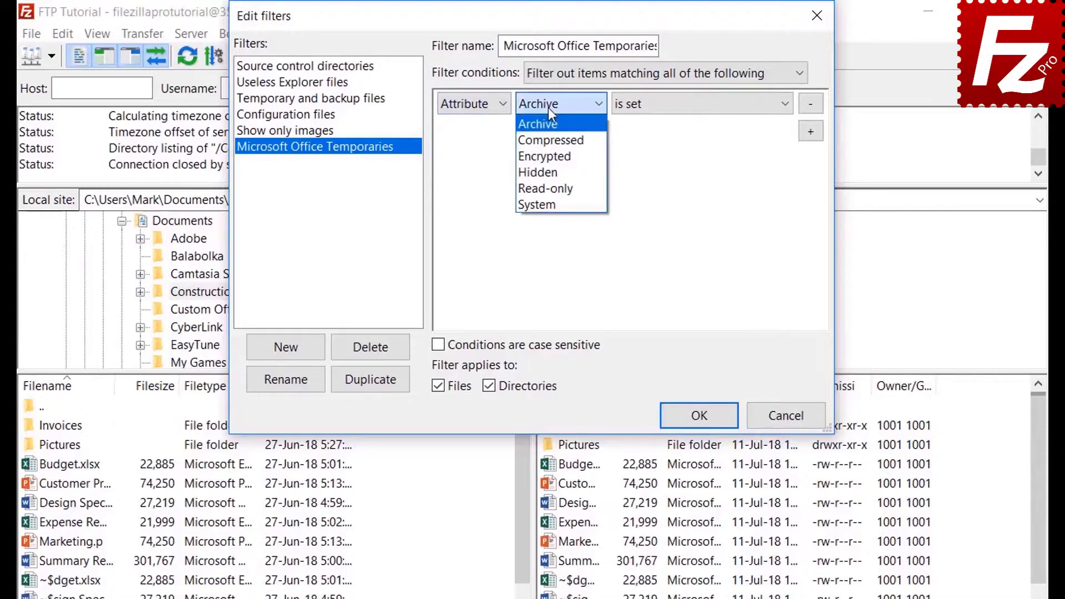
pyautogui.click(548, 108)
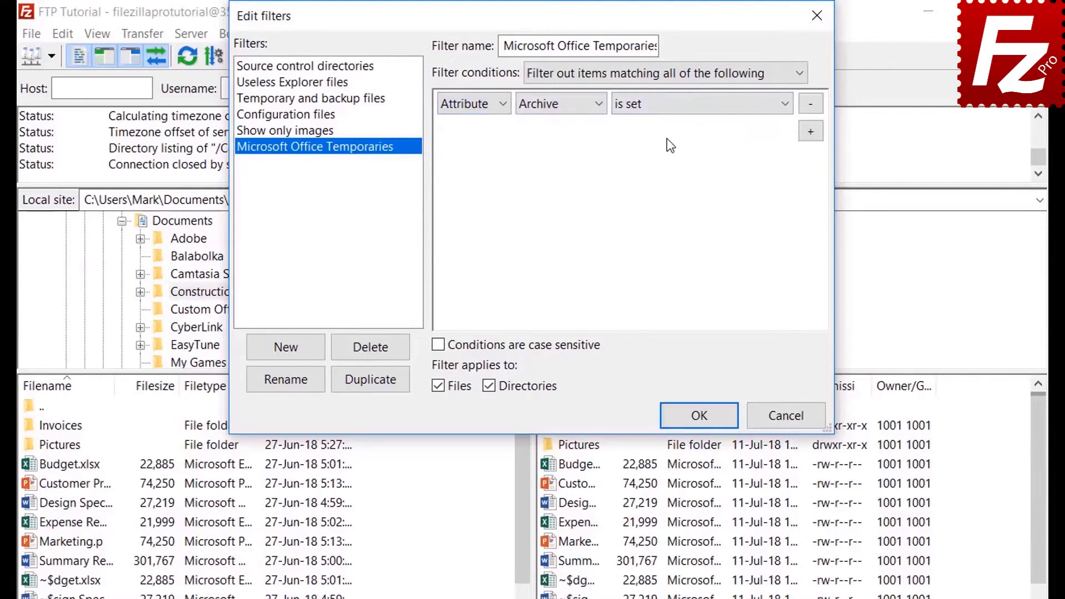
pyautogui.click(666, 114)
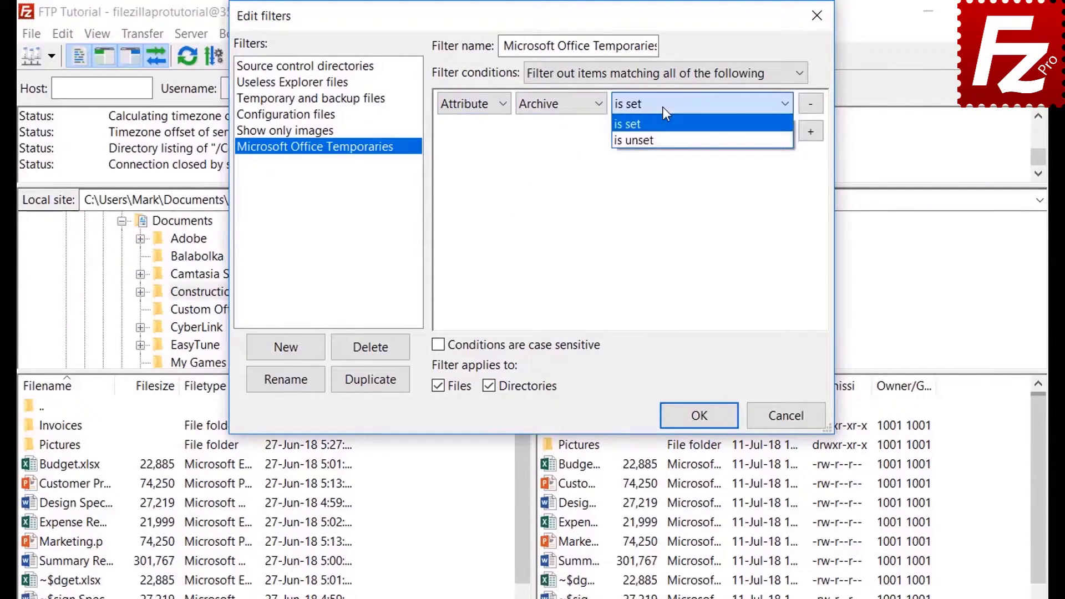
pyautogui.click(663, 108)
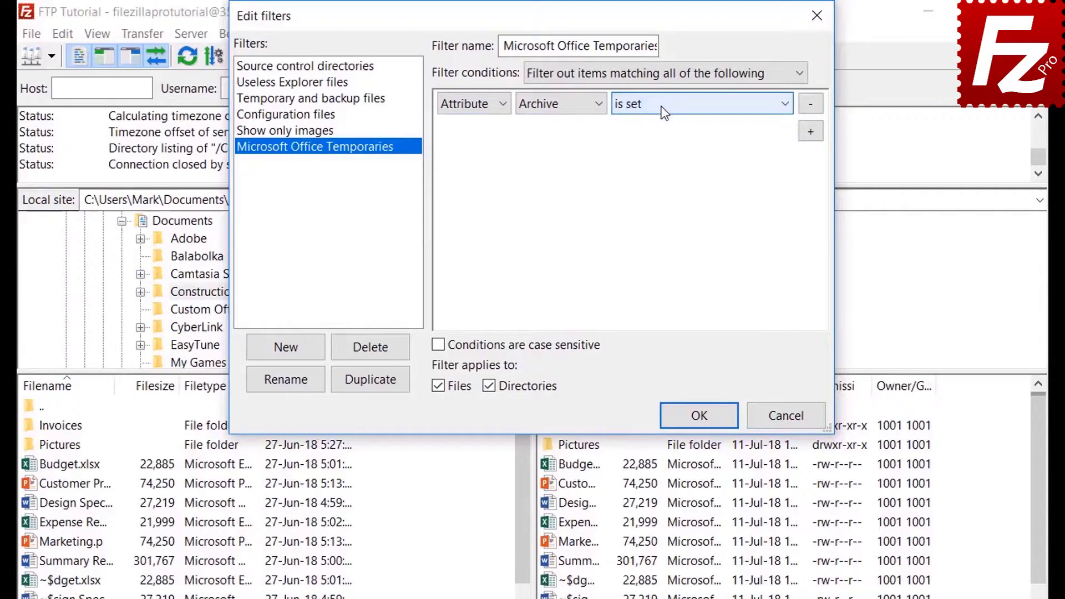
# Try the Path and Date condition types, leaving their default comparisons unchanged.
pyautogui.click(469, 108)
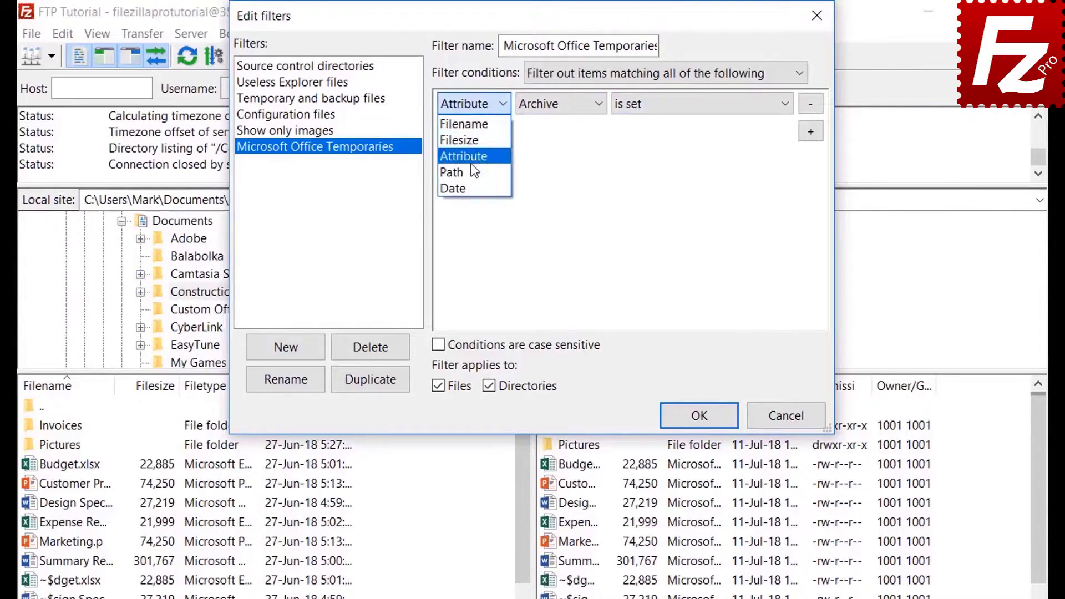
pyautogui.click(471, 172)
pyautogui.click(562, 104)
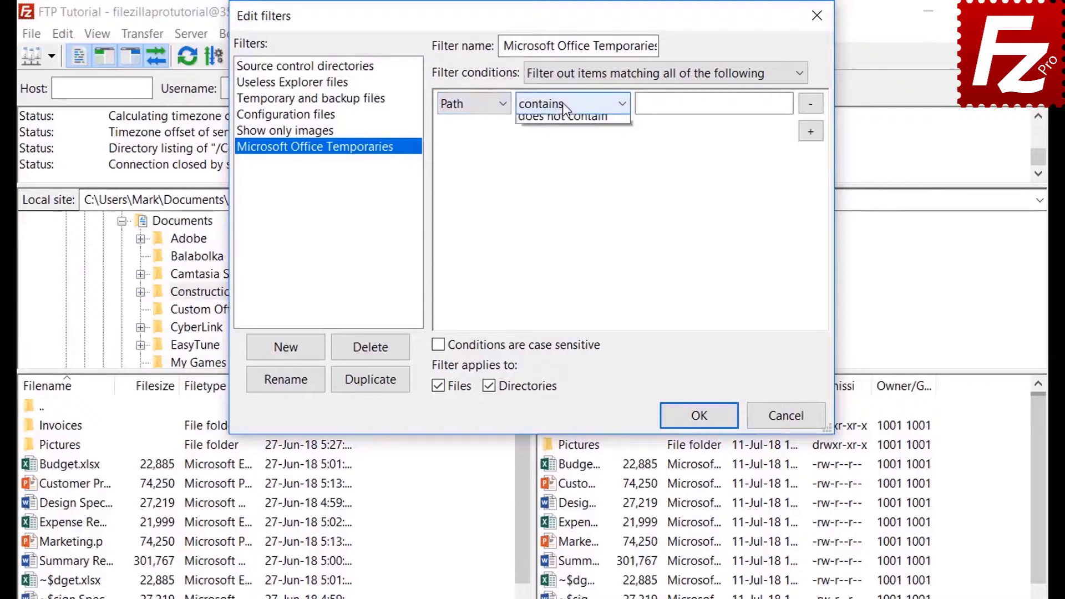
pyautogui.click(562, 104)
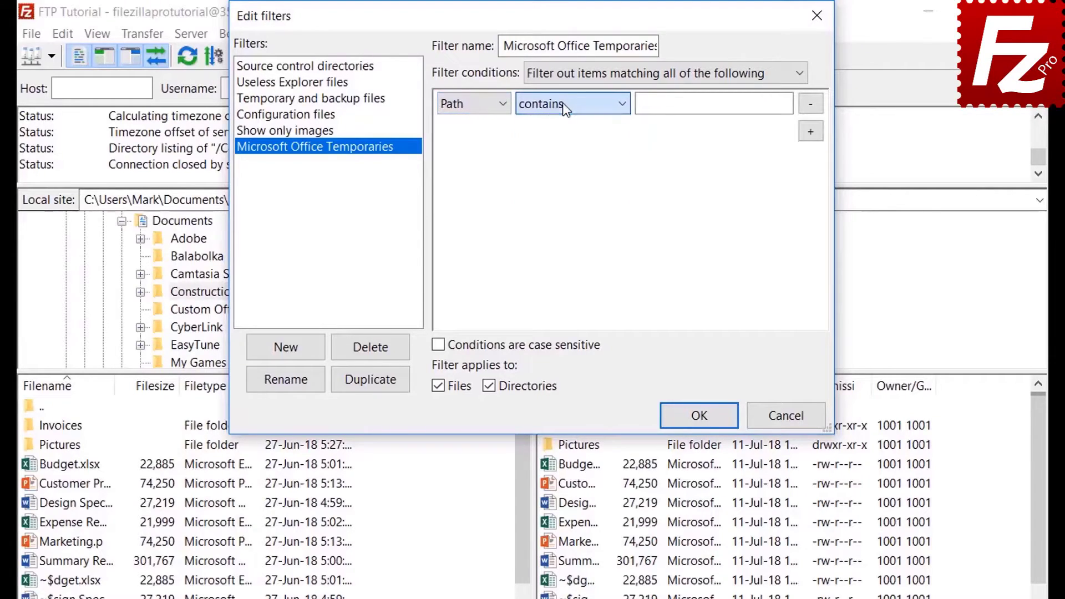
pyautogui.click(468, 105)
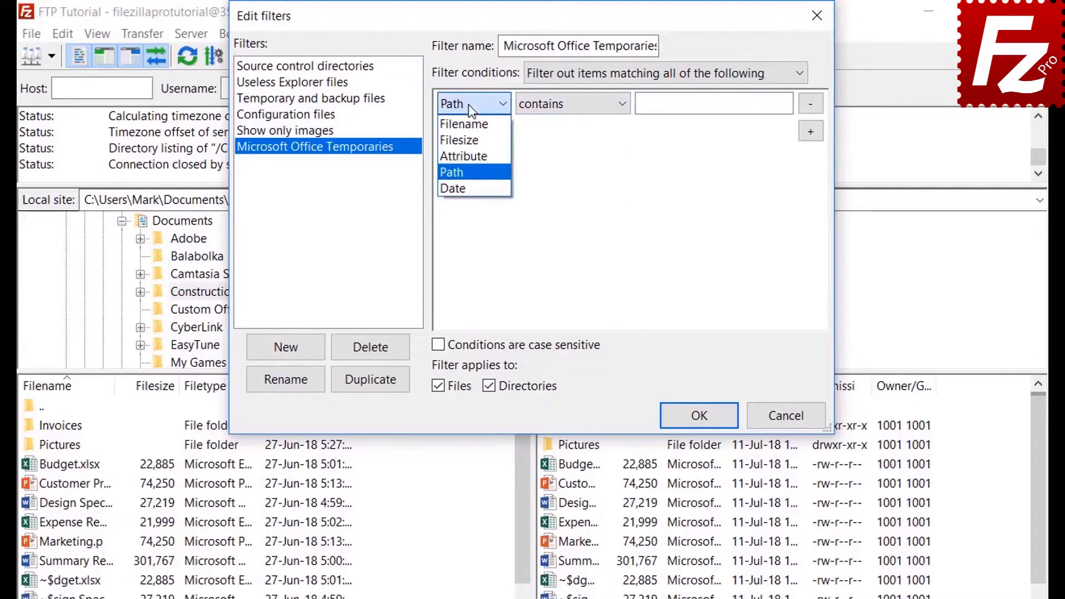
pyautogui.click(467, 185)
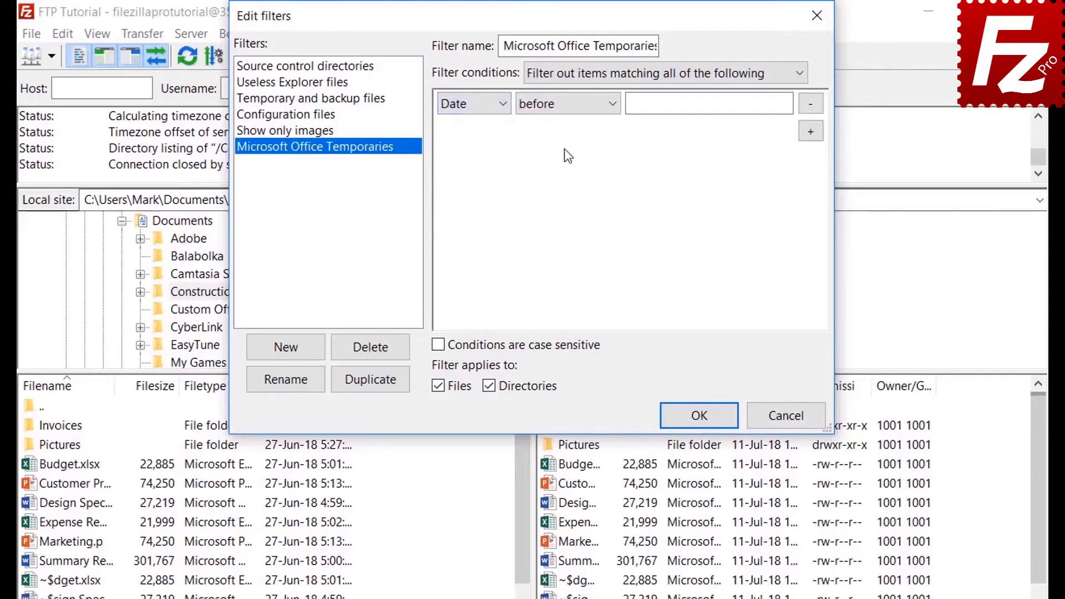
pyautogui.click(564, 105)
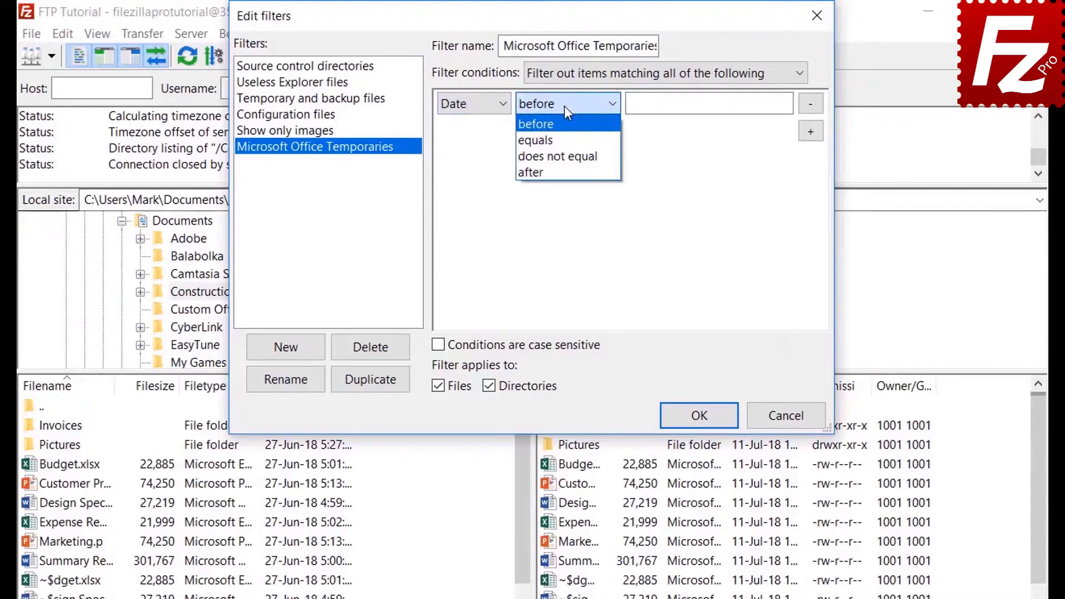
pyautogui.click(564, 105)
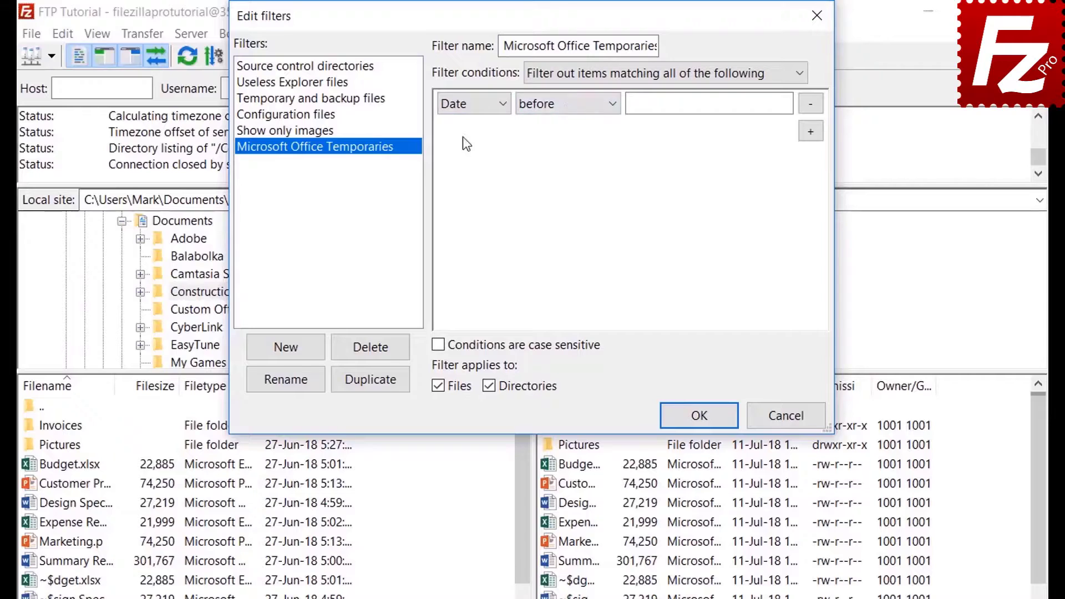
# Set the filter condition to Filename 'begins with' ~$.
pyautogui.click(464, 108)
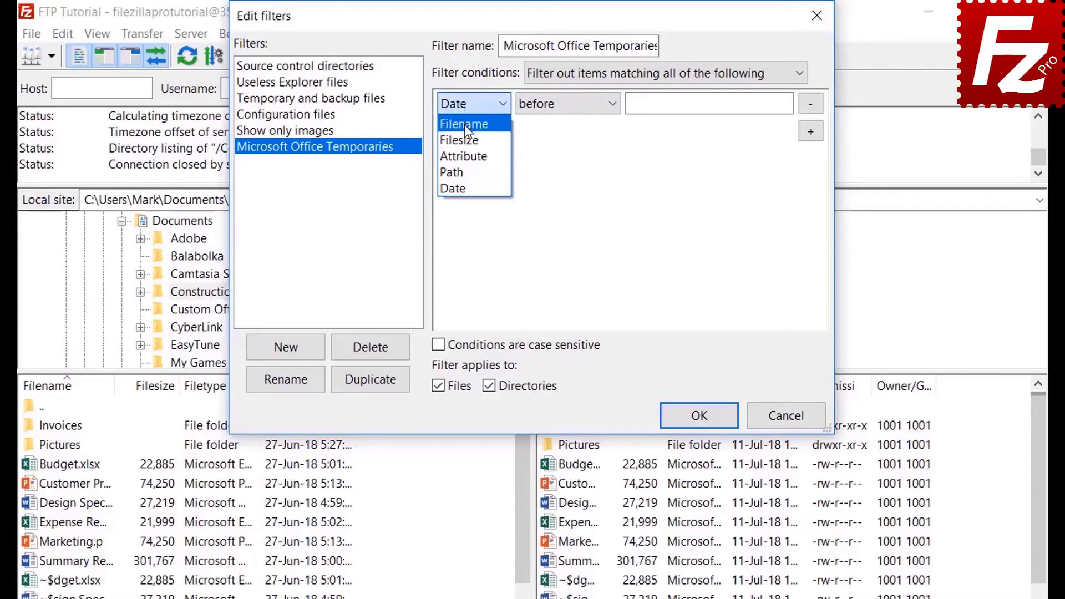
pyautogui.click(464, 124)
pyautogui.click(555, 106)
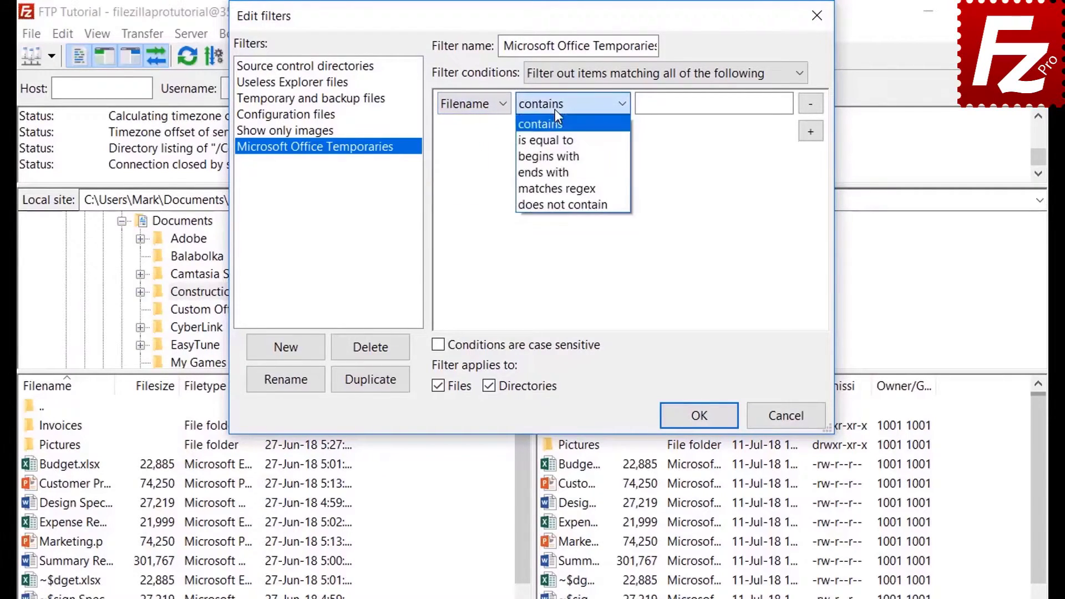
pyautogui.click(557, 156)
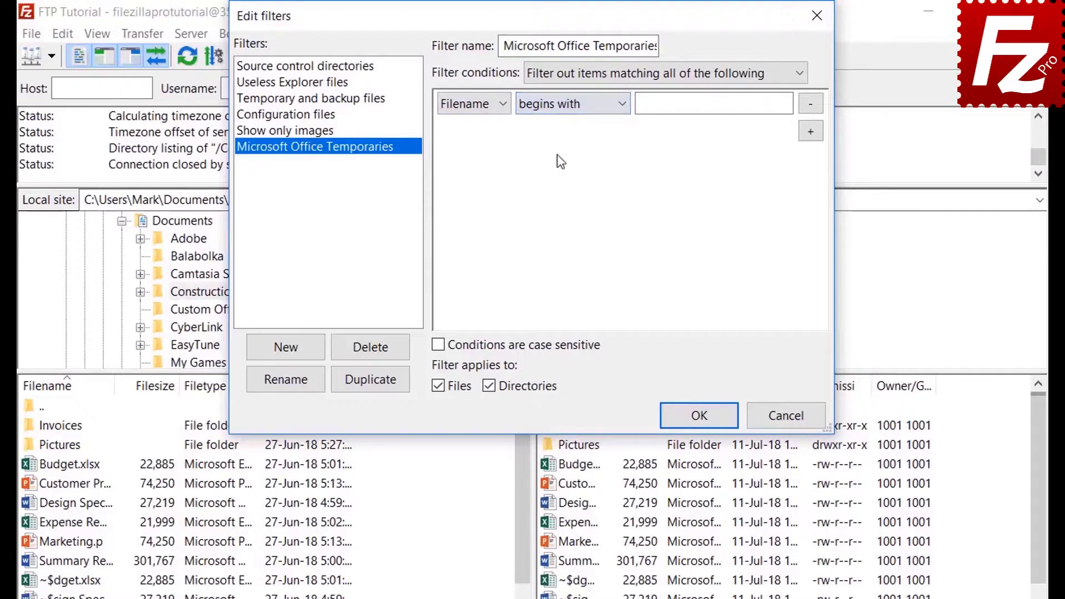
pyautogui.click(662, 110)
pyautogui.write('~$')
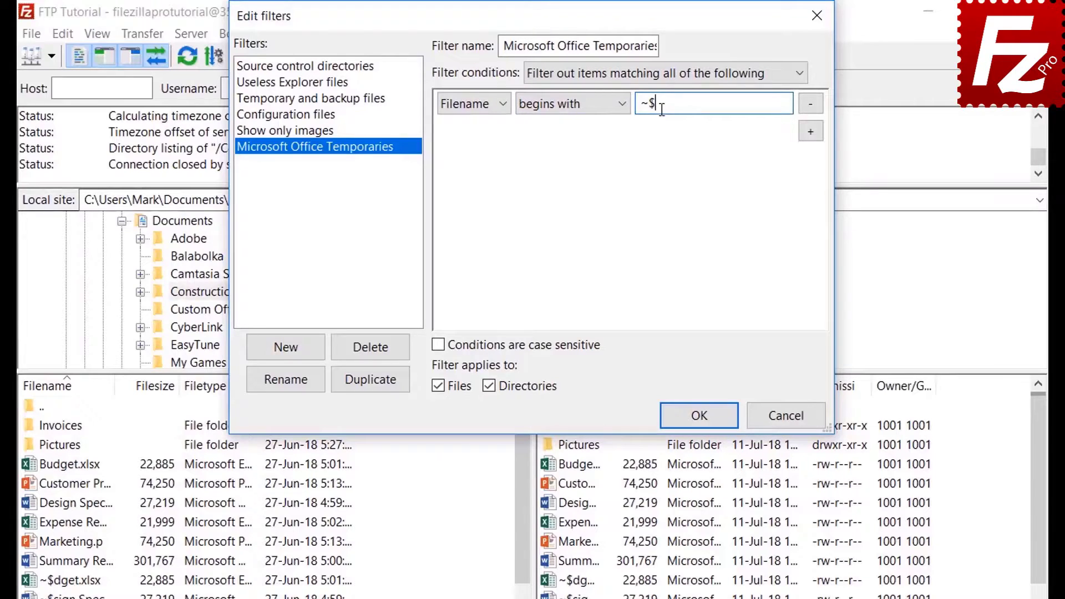
# Save the filter rules, then test the Office temporaries filter locally by applying and removing it.
pyautogui.click(490, 387)
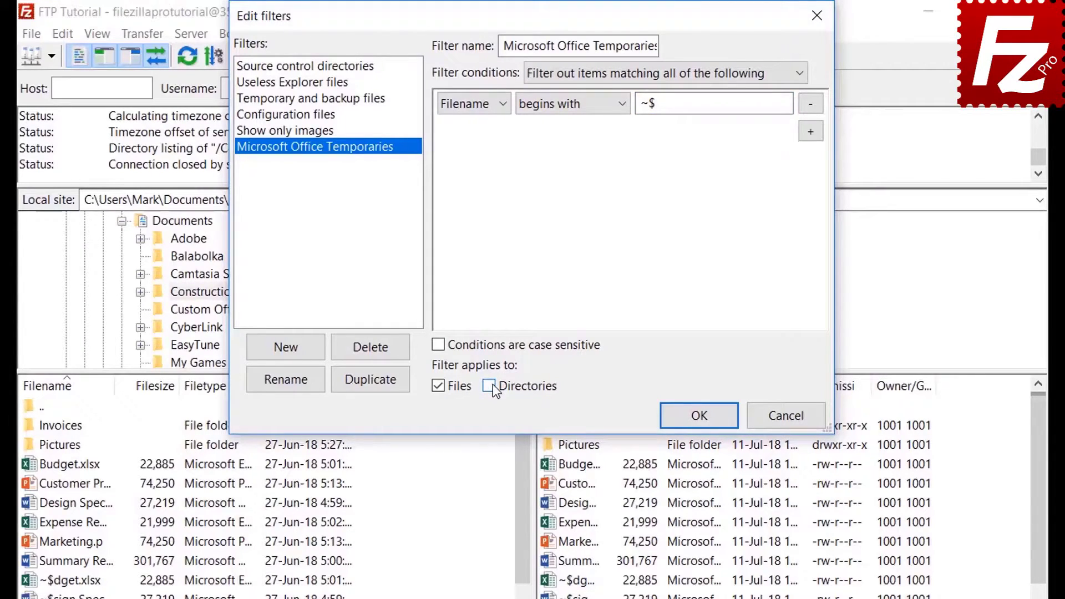
pyautogui.click(700, 424)
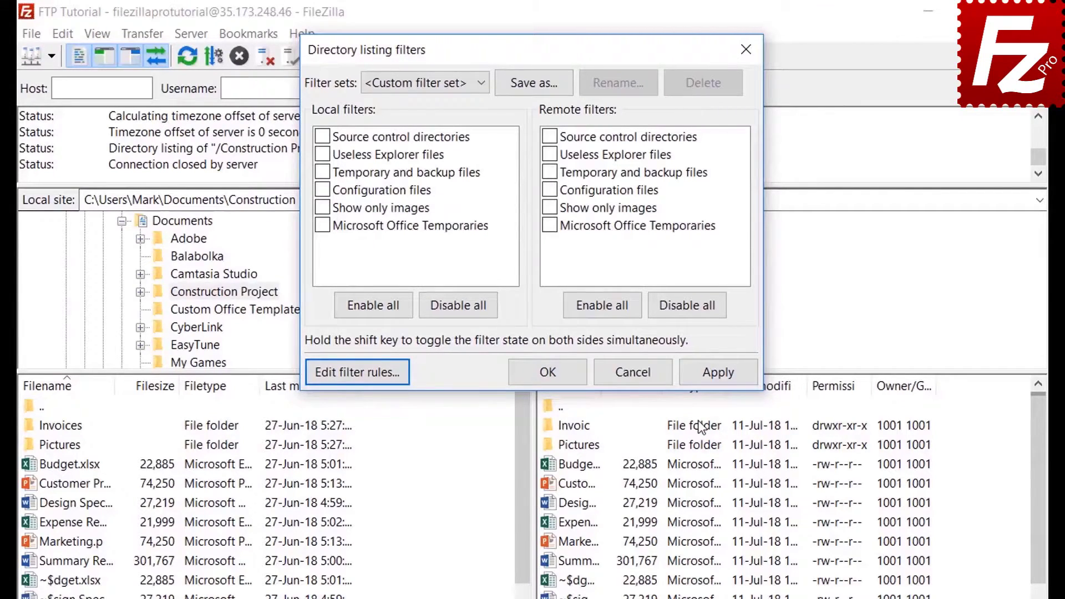
pyautogui.click(322, 225)
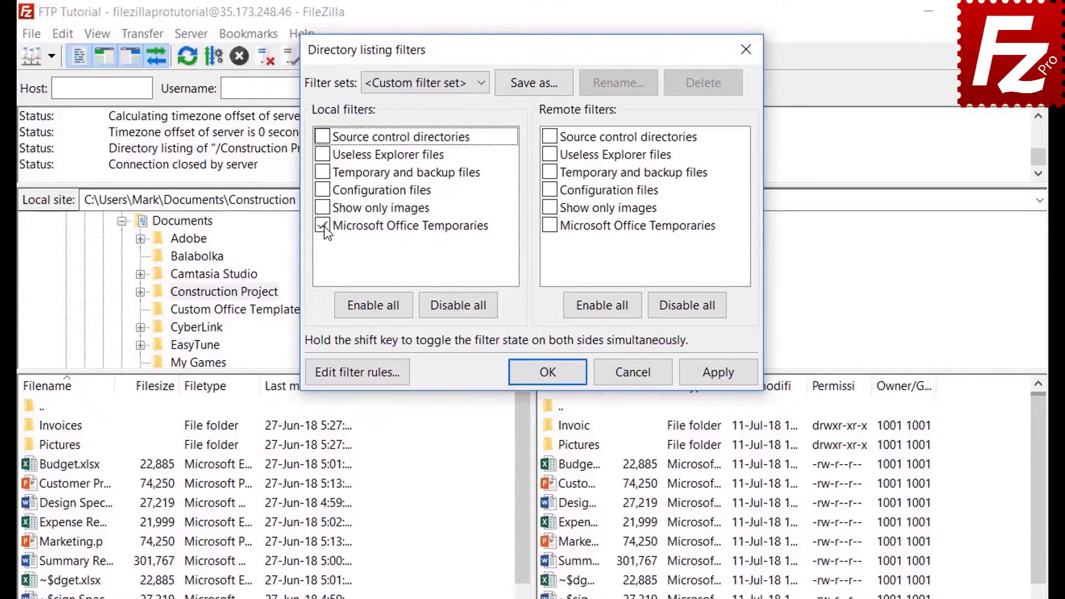
pyautogui.click(717, 372)
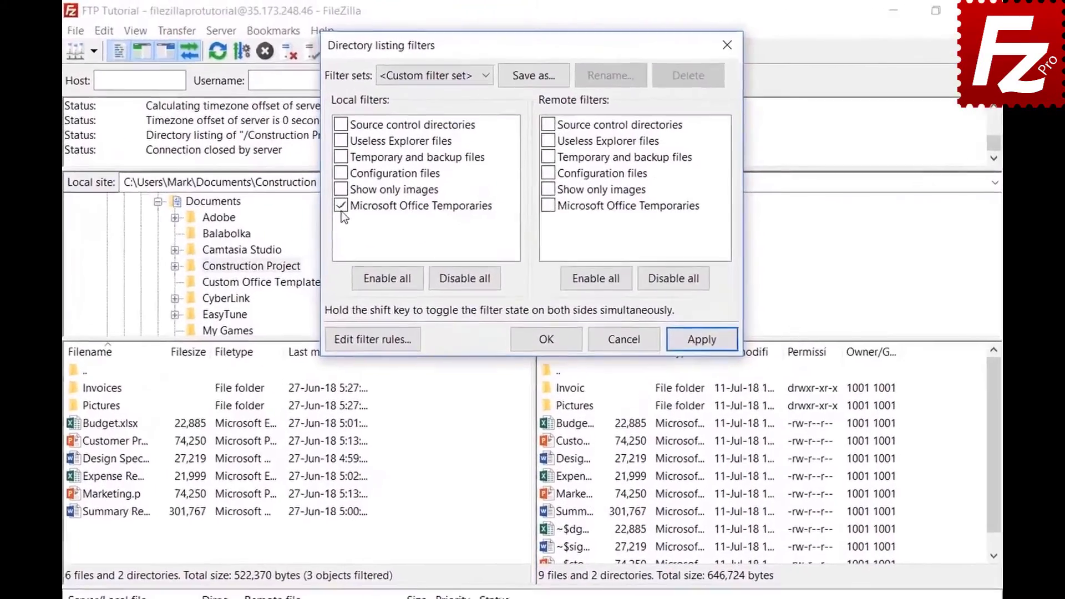
pyautogui.click(370, 174)
pyautogui.click(713, 363)
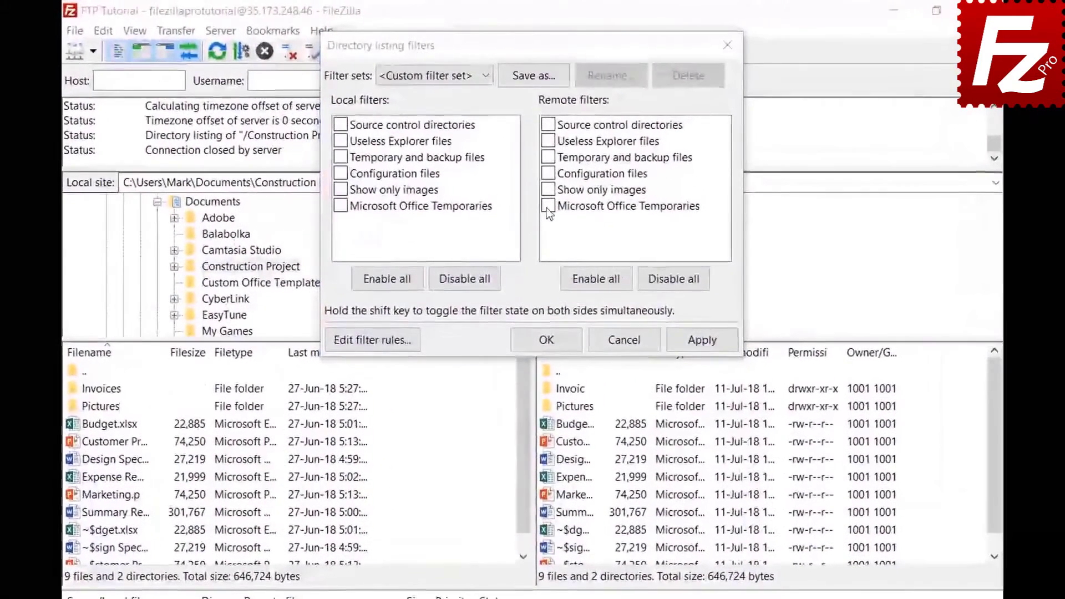
# Apply the Office temporaries filter to the remote listing and save the filters as set 'Project'.
pyautogui.click(545, 175)
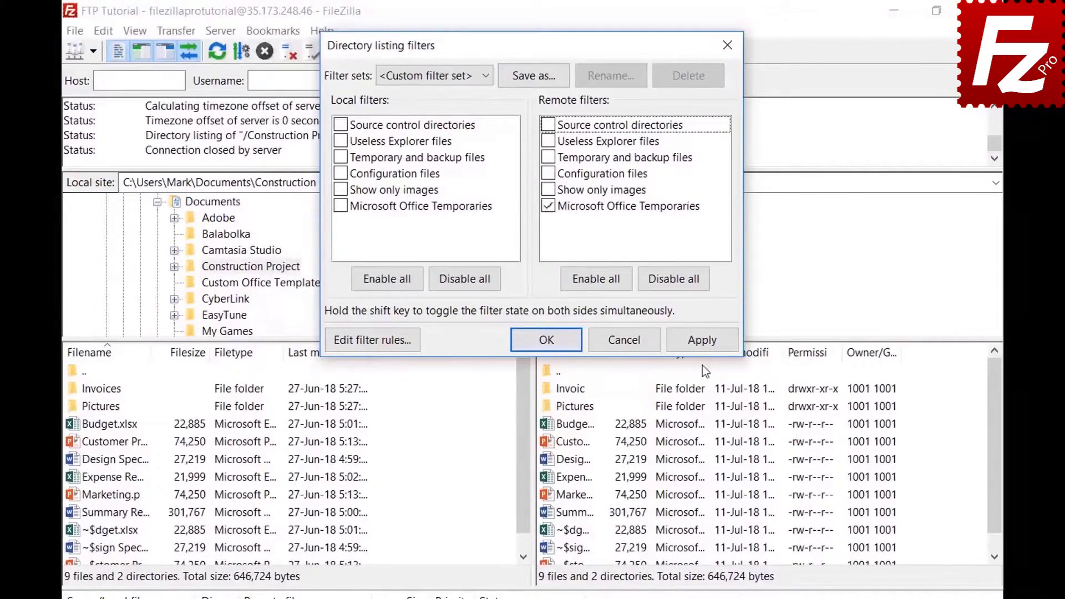
pyautogui.click(700, 342)
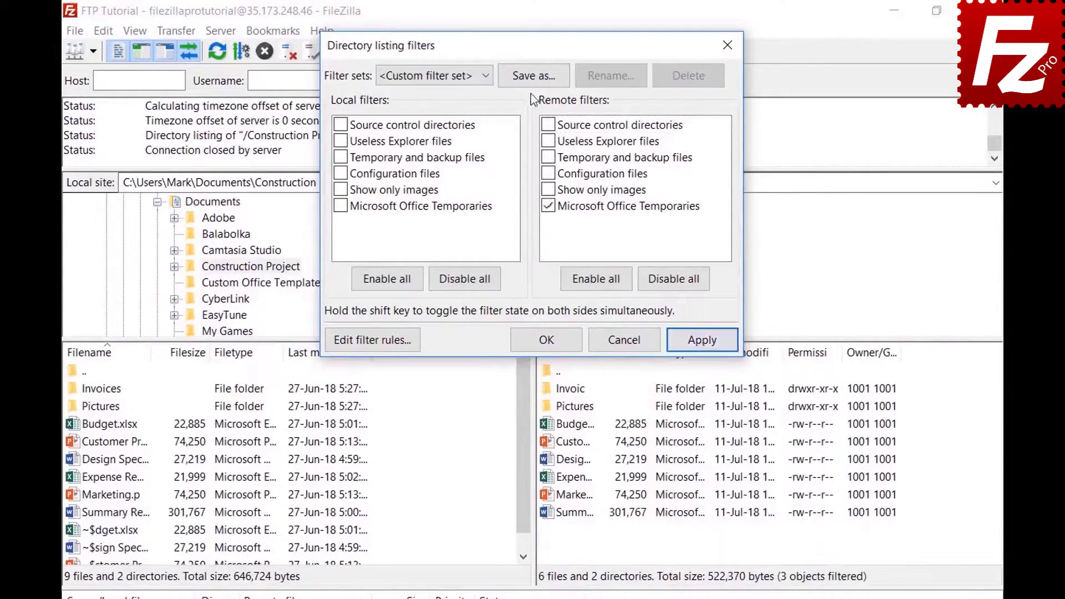
pyautogui.click(534, 77)
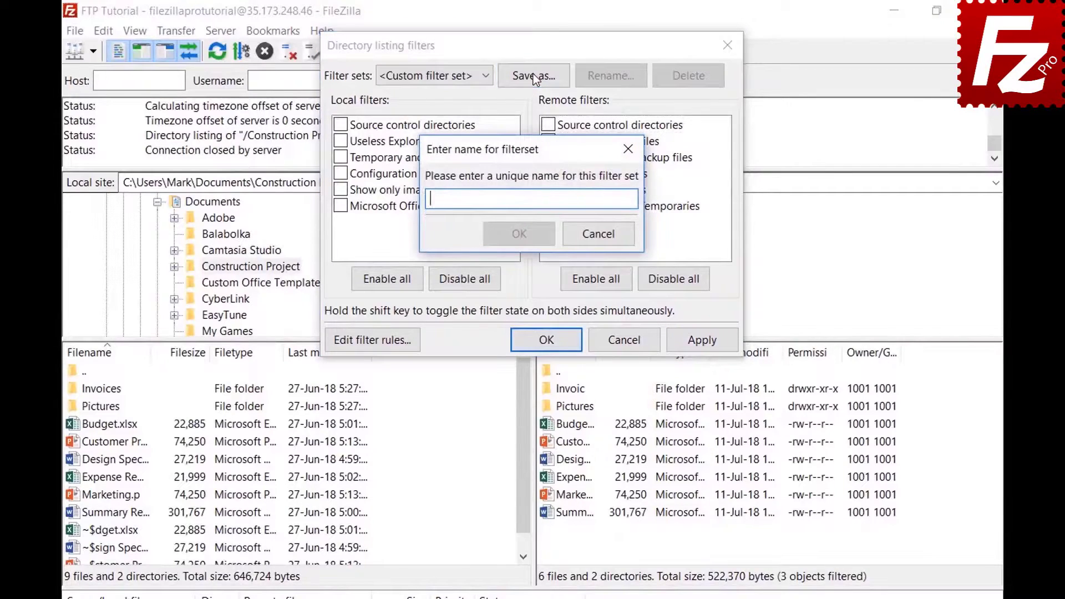
pyautogui.write('Project')
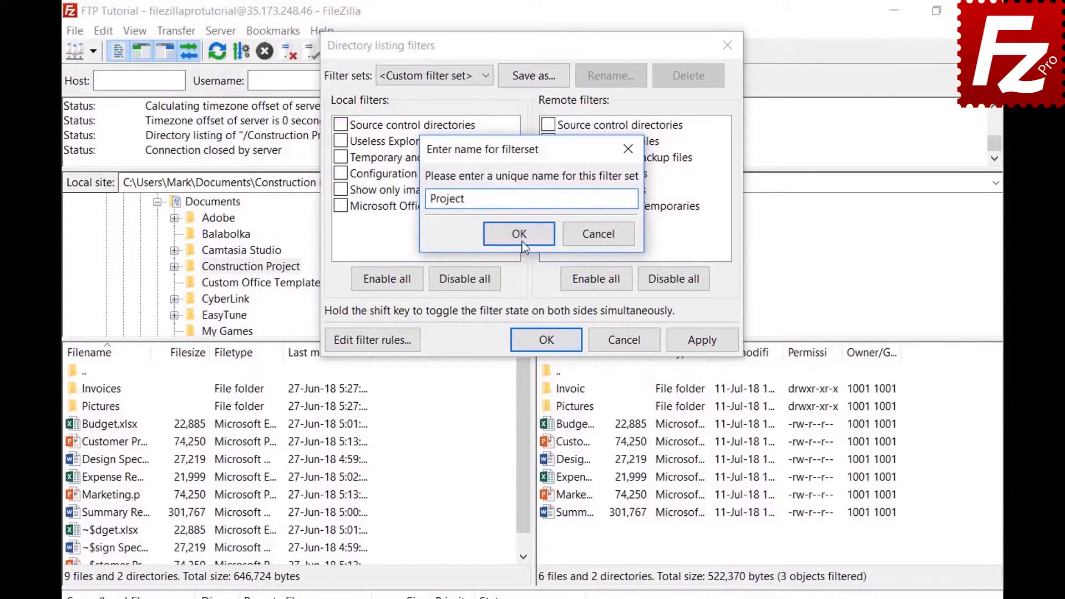
pyautogui.click(522, 242)
pyautogui.click(565, 340)
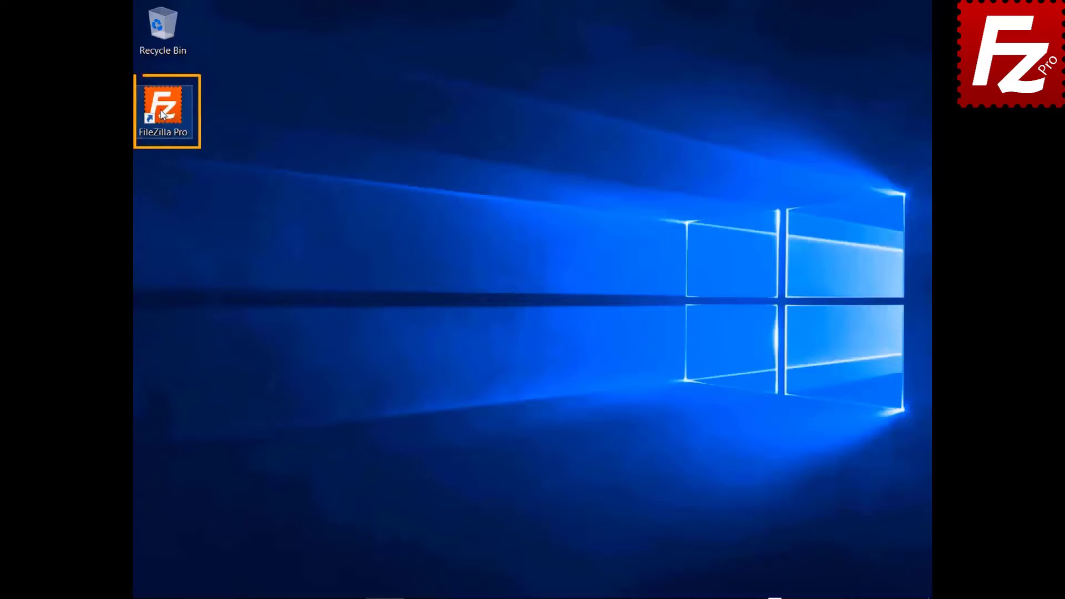
# Relaunch FileZilla Pro from its desktop shortcut.
pyautogui.doubleClick(162, 115)
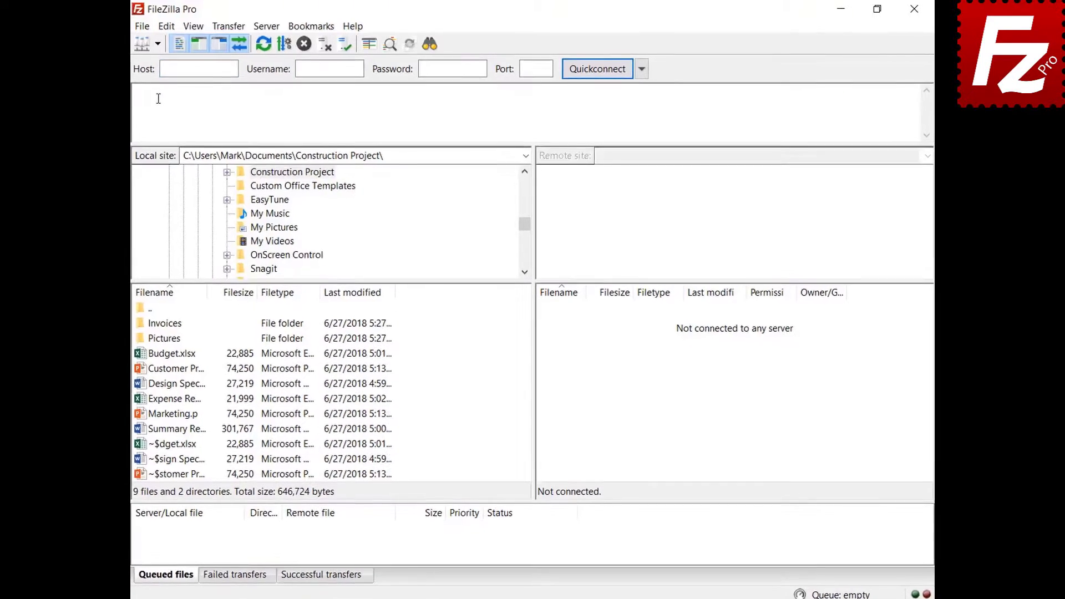
# Connect to the saved FTP connection site and open a new unconnected tab.
pyautogui.click(160, 43)
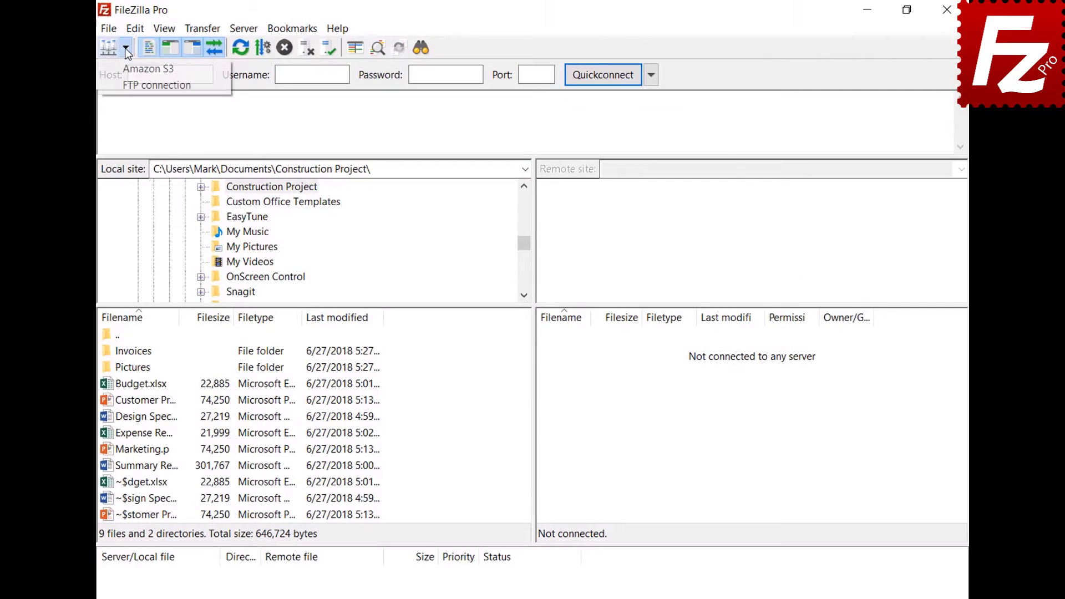
pyautogui.click(144, 85)
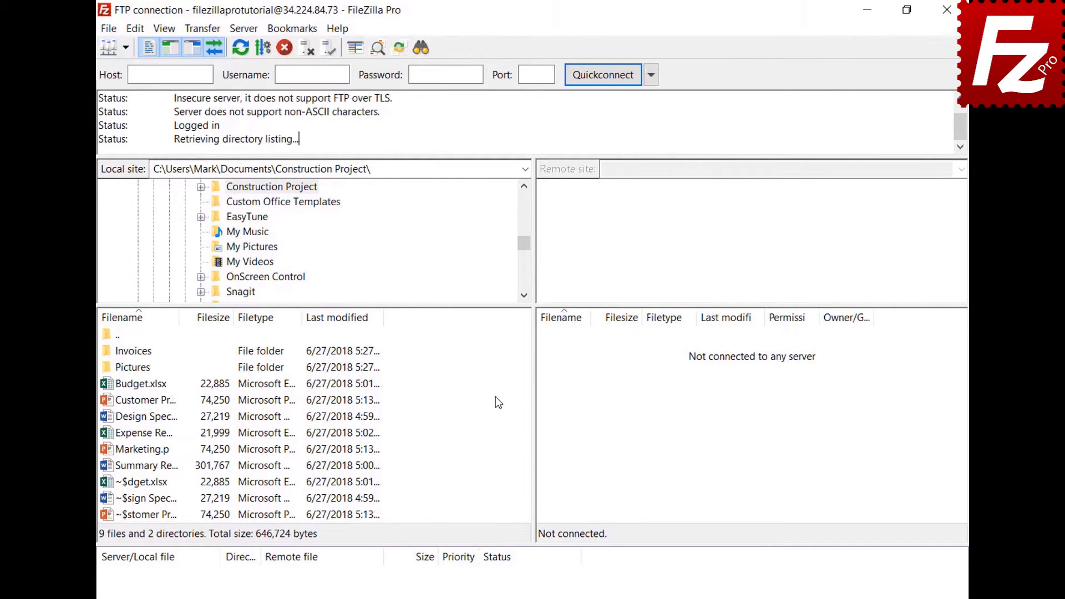
pyautogui.click(109, 29)
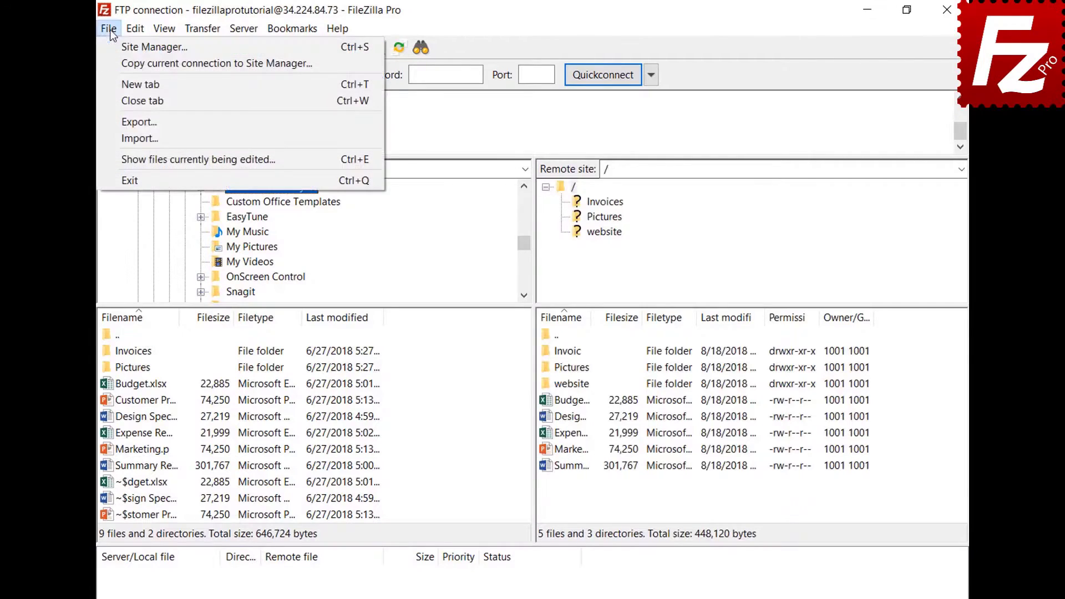
pyautogui.click(119, 83)
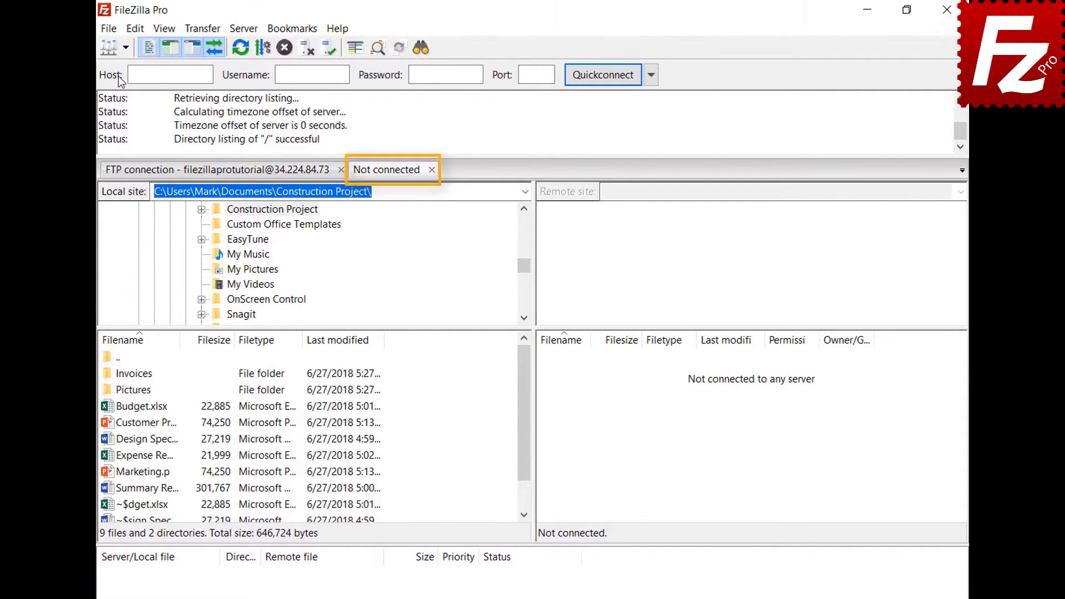
# Return to the new tab and connect it to the saved Amazon S3 site.
pyautogui.click(256, 172)
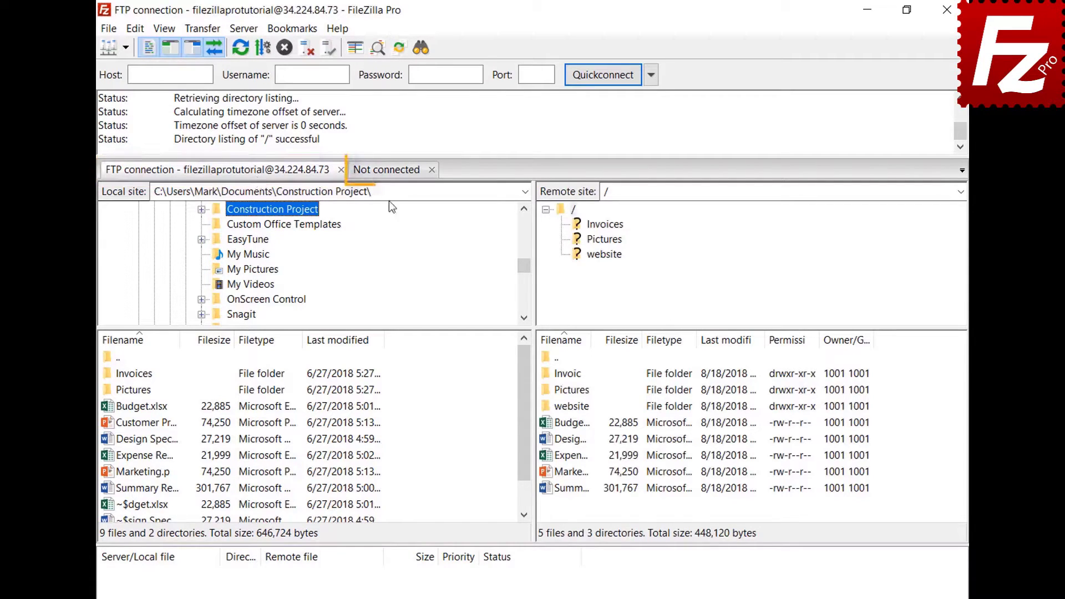
pyautogui.click(389, 172)
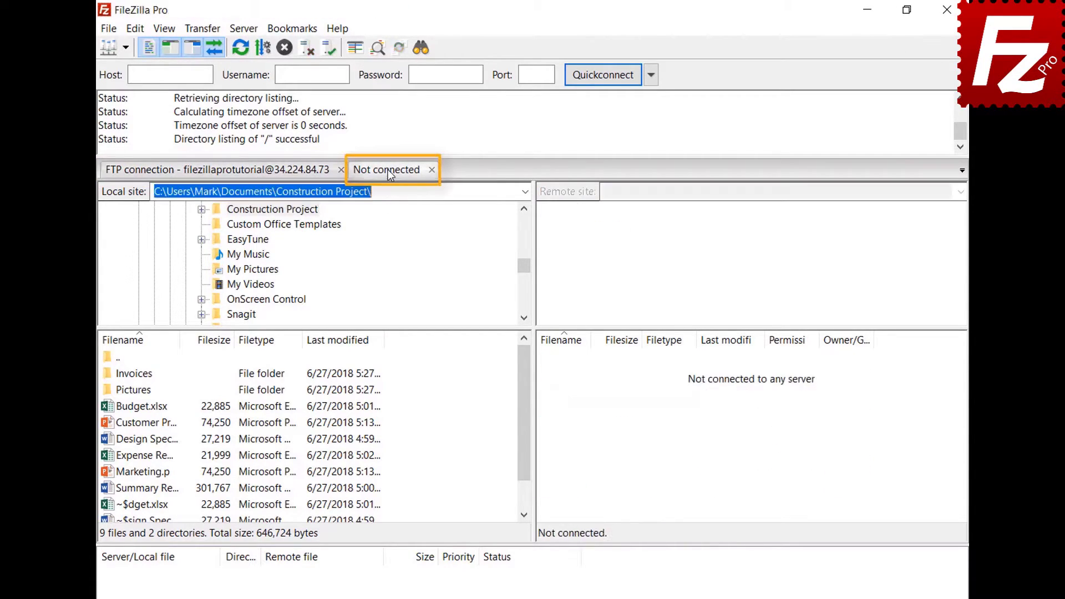
pyautogui.click(125, 48)
pyautogui.click(128, 66)
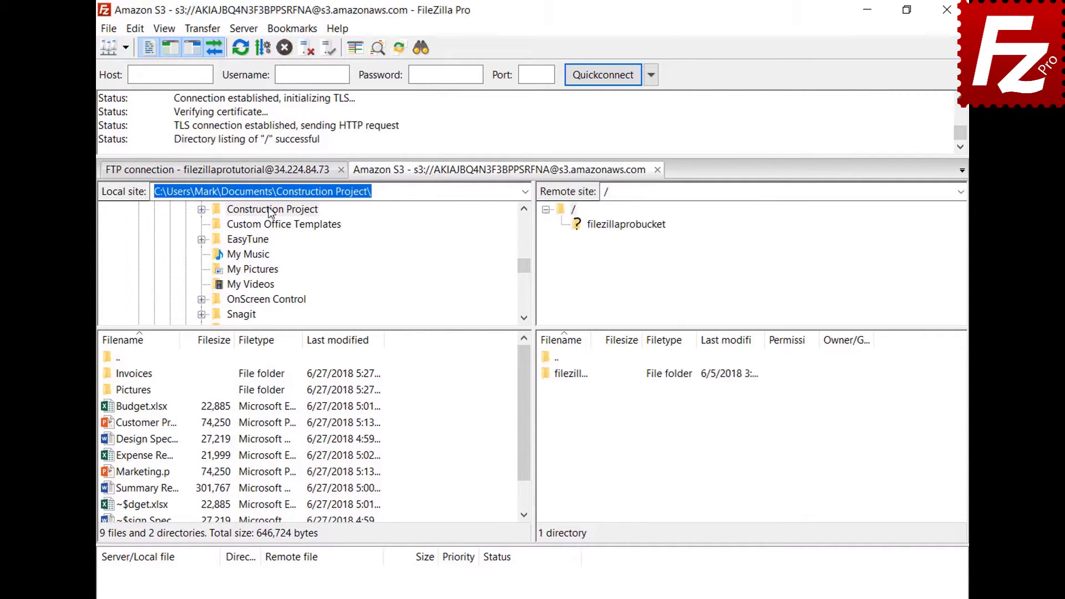
# Flip to the FTP tab and back to the Amazon S3 connection.
pyautogui.click(268, 173)
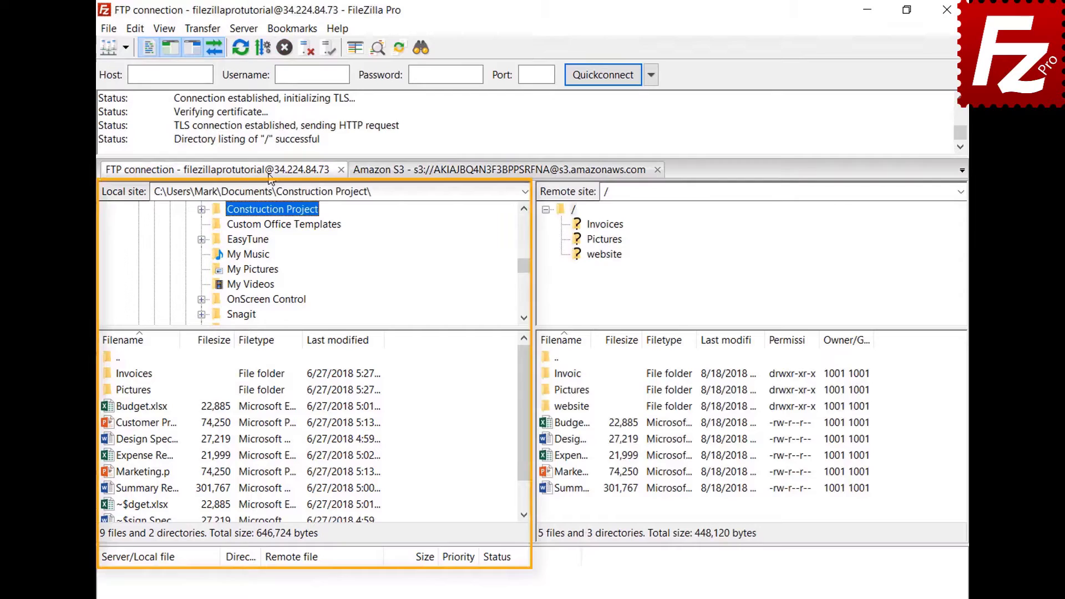
pyautogui.click(462, 171)
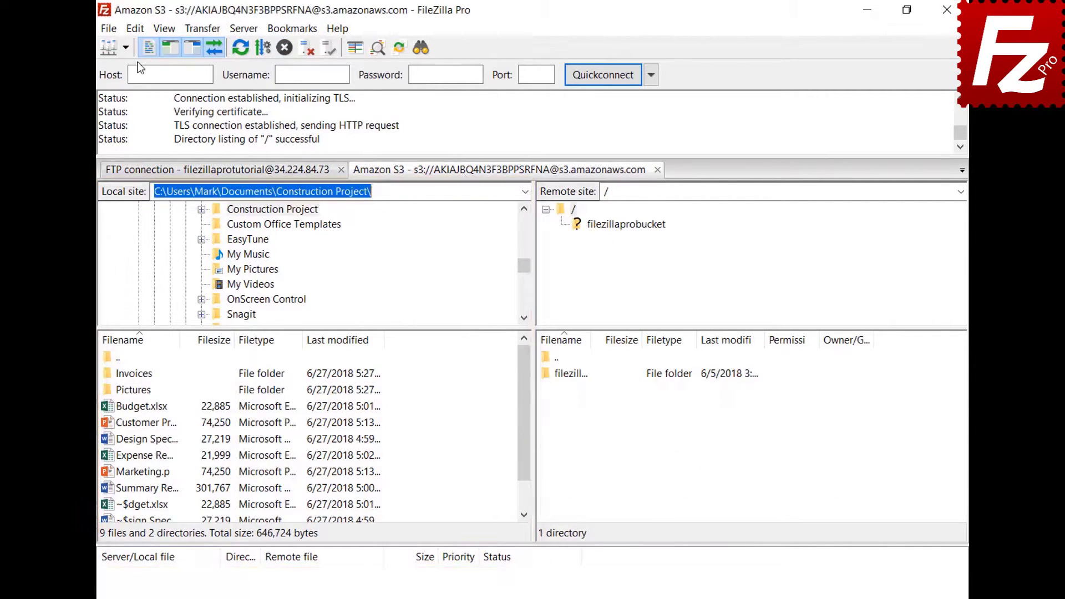
pyautogui.click(138, 28)
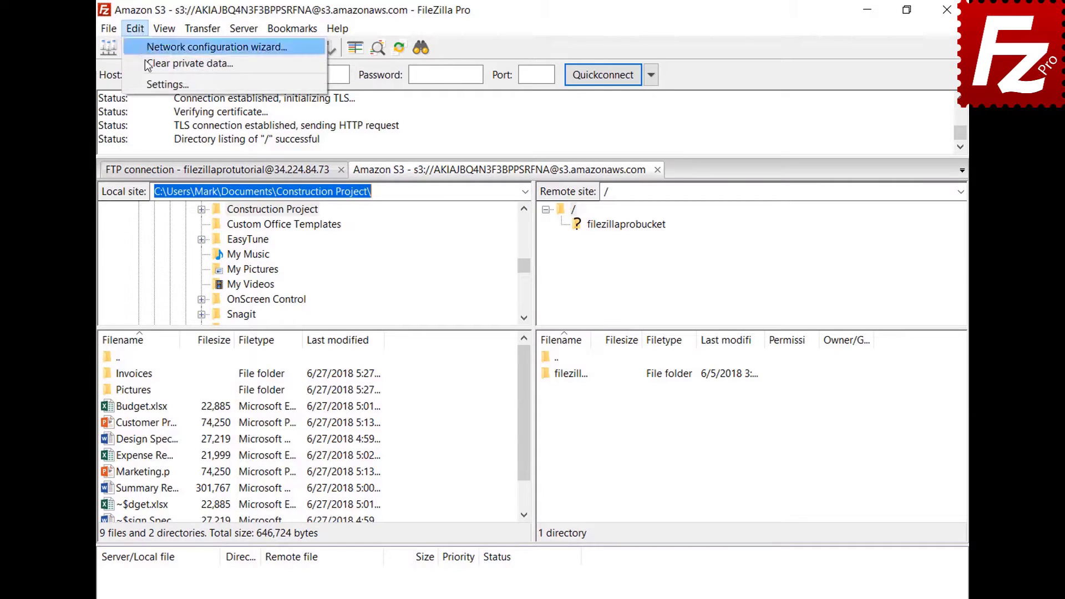
# Set startup to 'Restore tabs and reconnect', then relaunch and close the restored S3 connection.
pyautogui.click(150, 82)
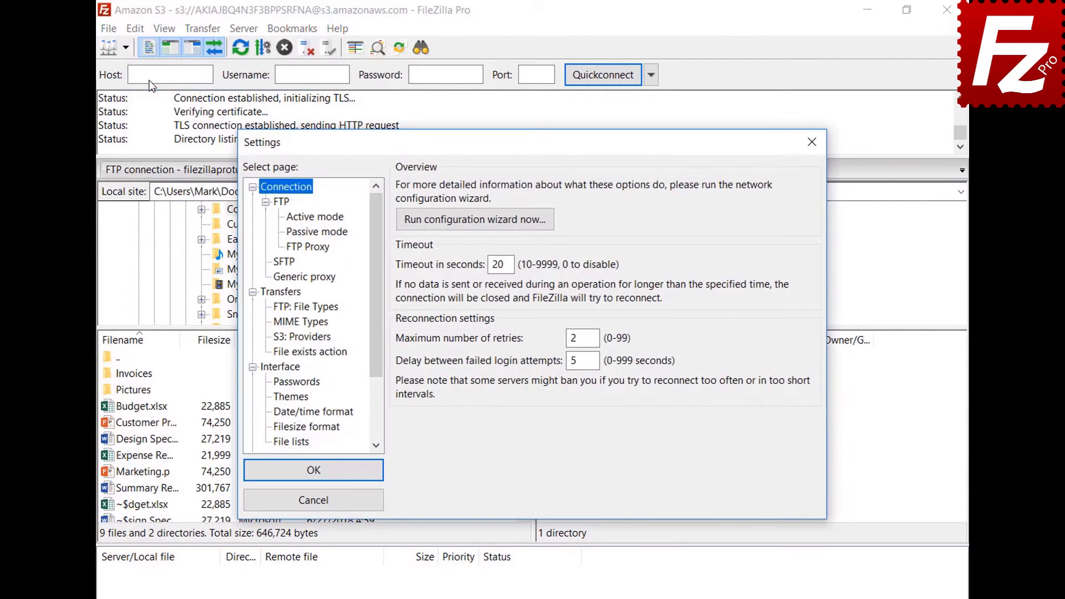
pyautogui.click(294, 367)
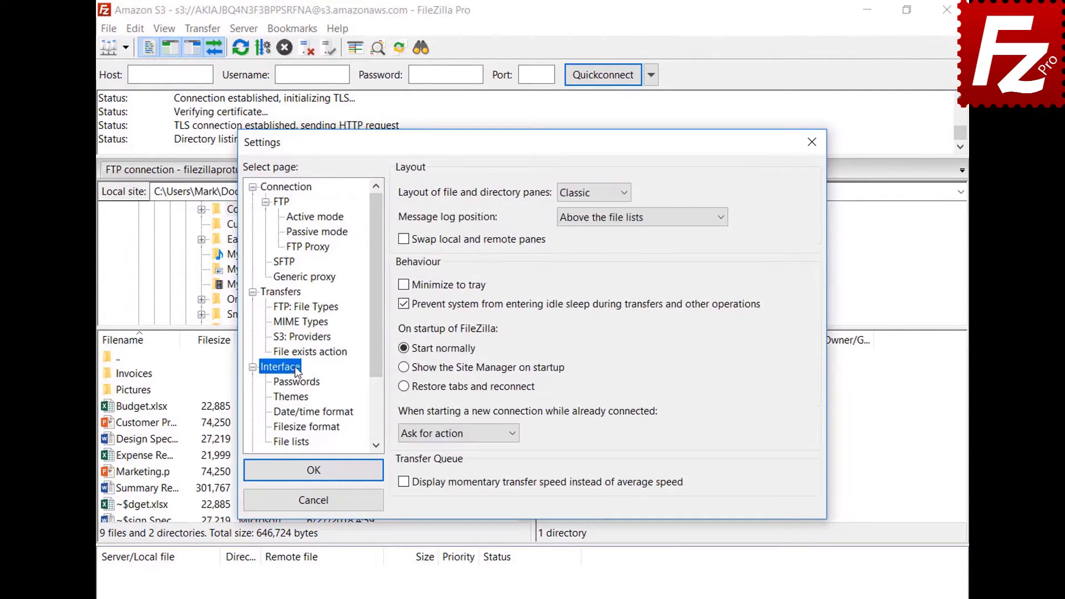
pyautogui.click(404, 388)
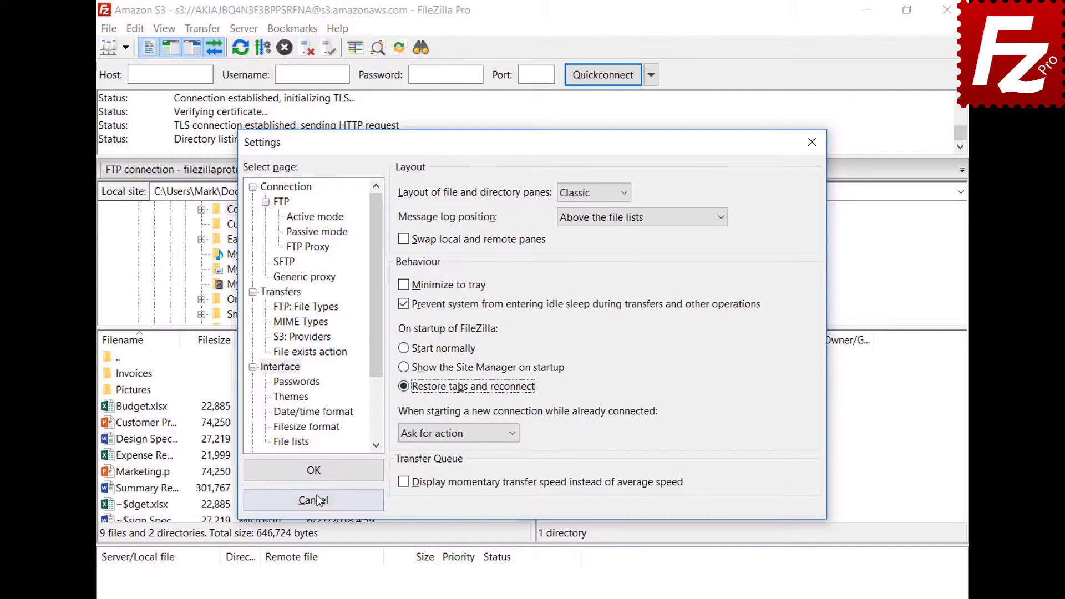
pyautogui.click(313, 471)
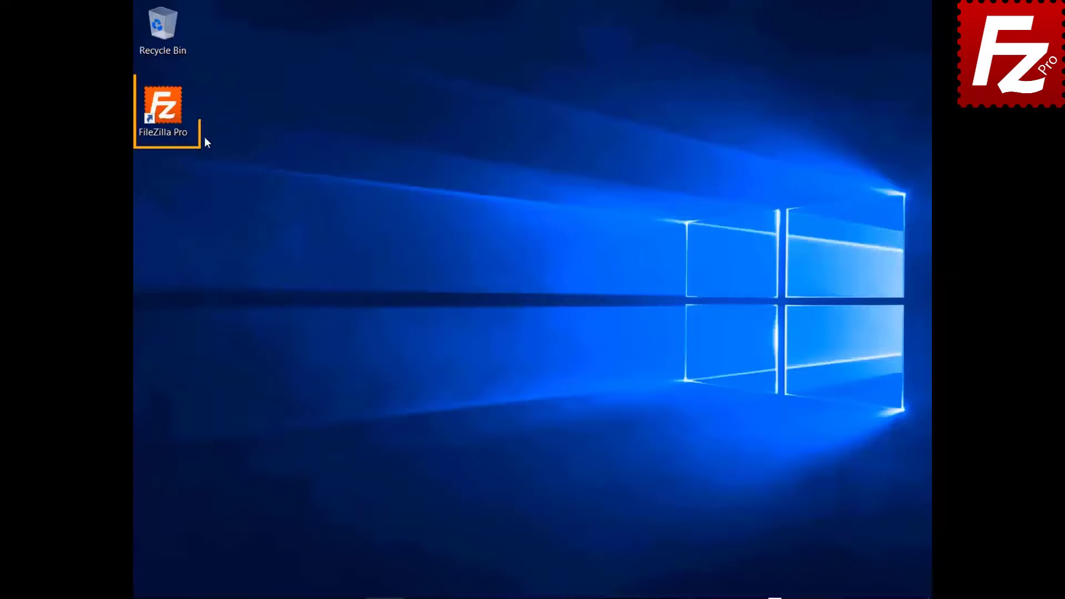
pyautogui.doubleClick(163, 108)
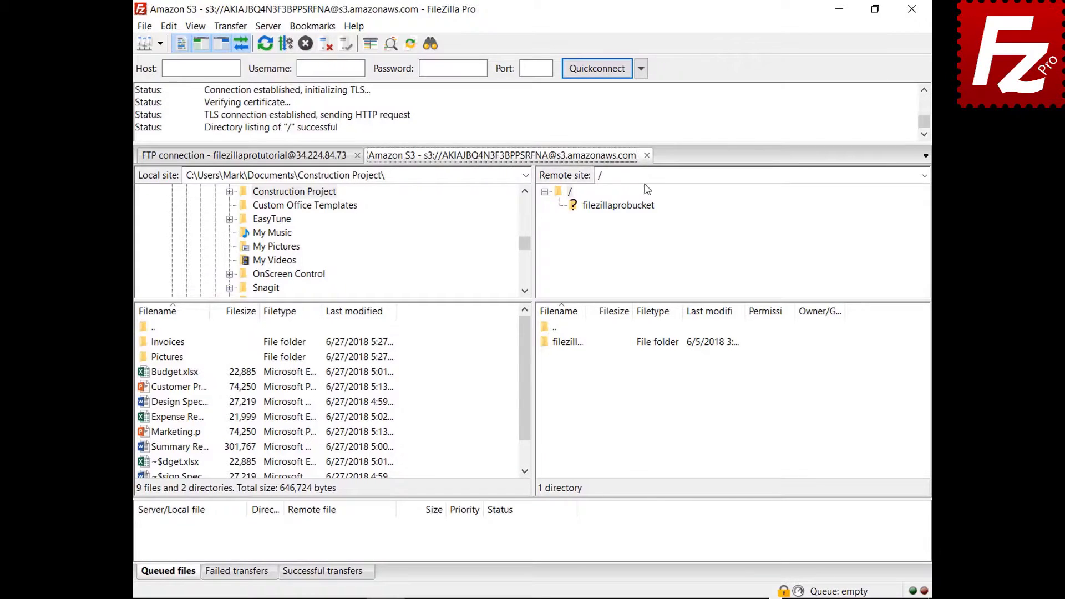
pyautogui.click(647, 154)
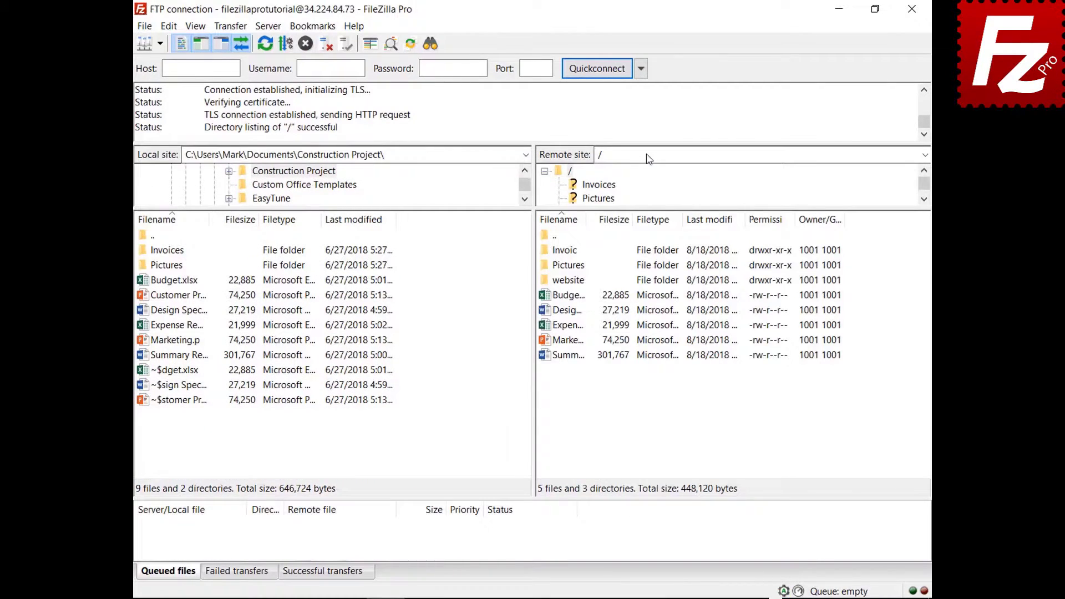
# Make new connections use 'Connect in new tab', then connect to the Amazon S3 site.
pyautogui.click(169, 26)
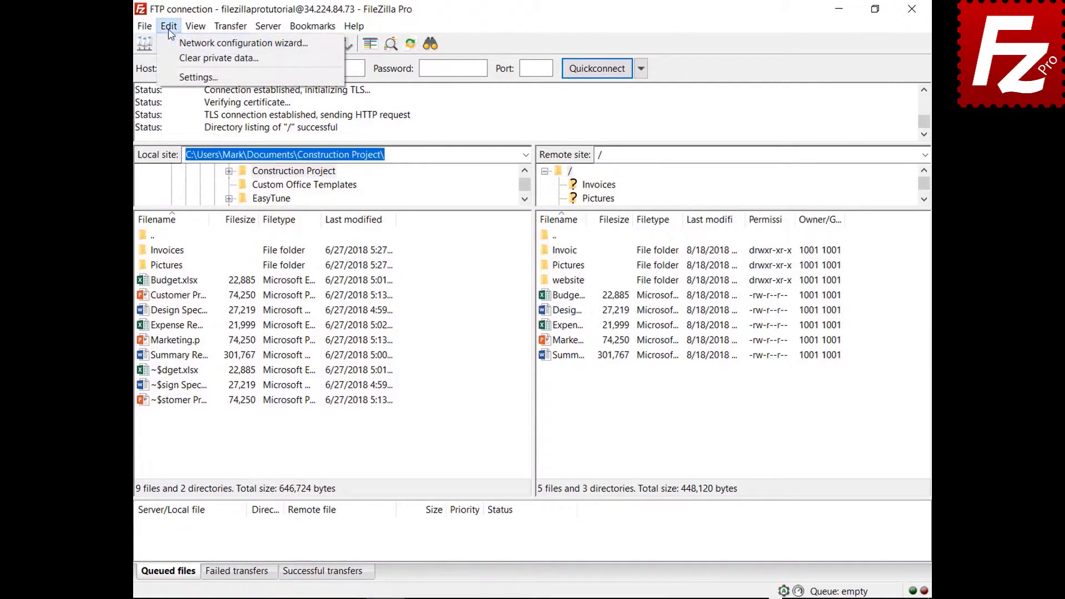
pyautogui.click(184, 78)
pyautogui.click(306, 336)
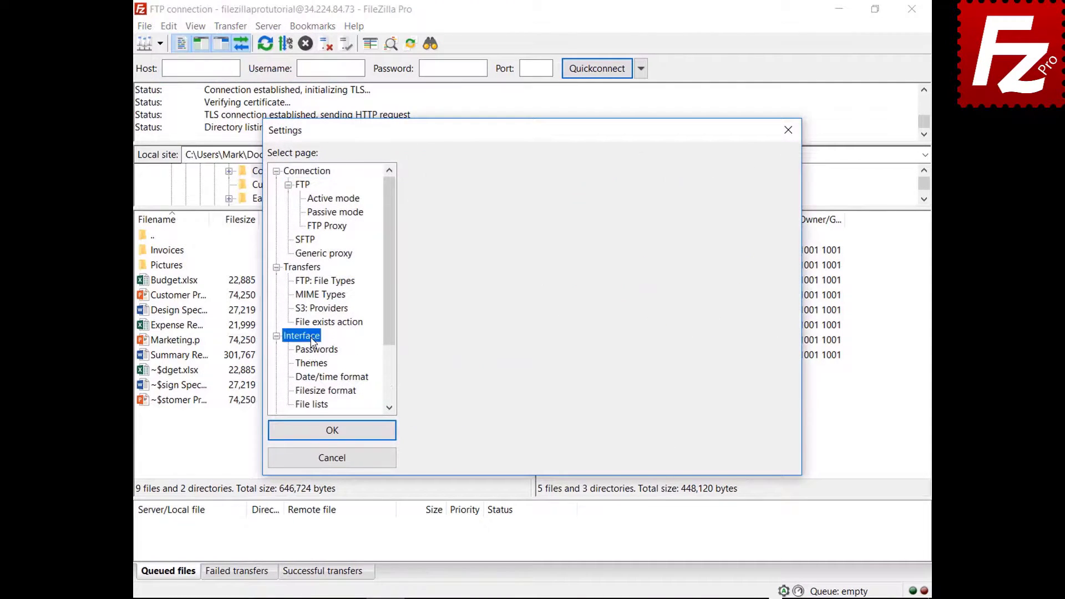
pyautogui.click(514, 397)
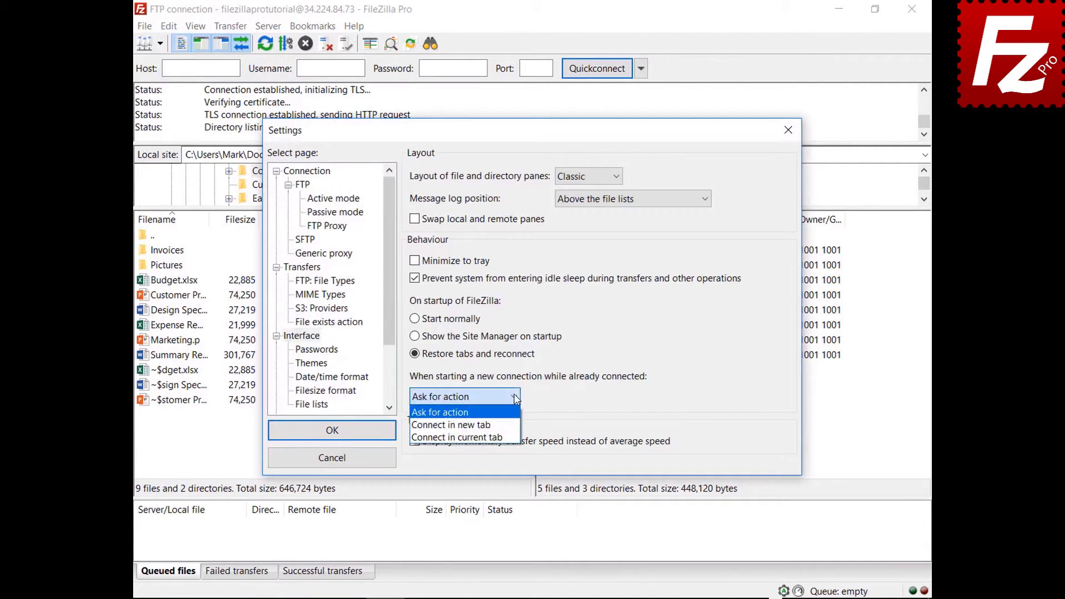
pyautogui.click(502, 425)
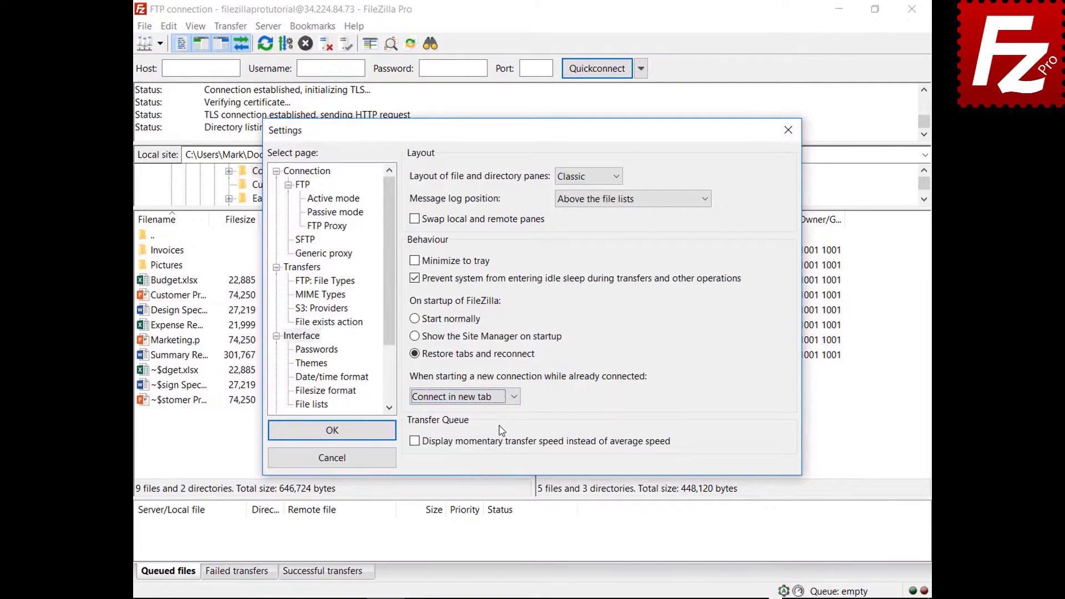
pyautogui.click(332, 430)
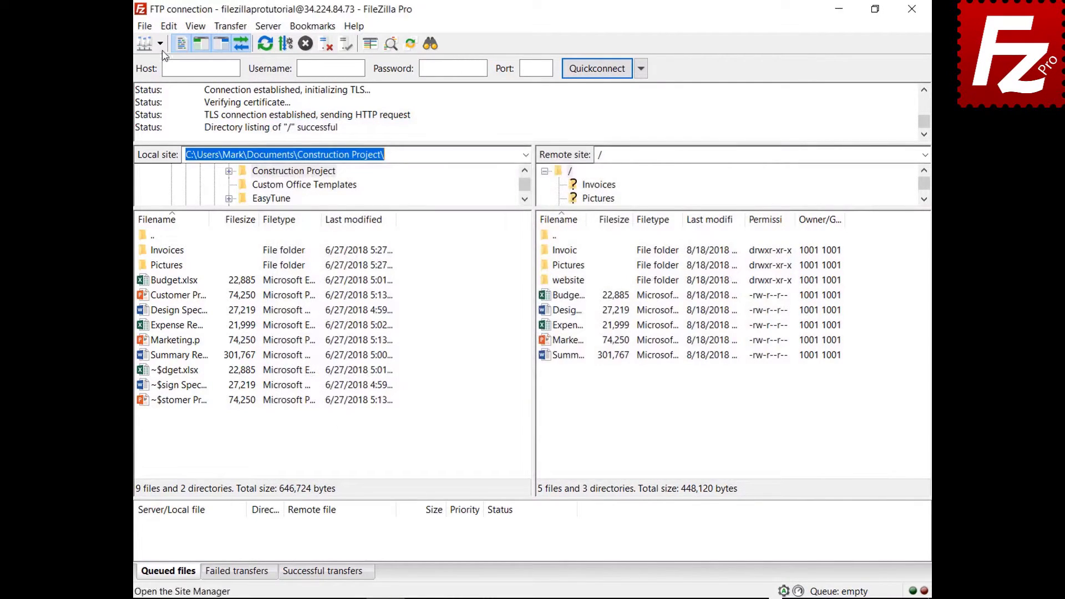
pyautogui.click(160, 44)
pyautogui.click(166, 64)
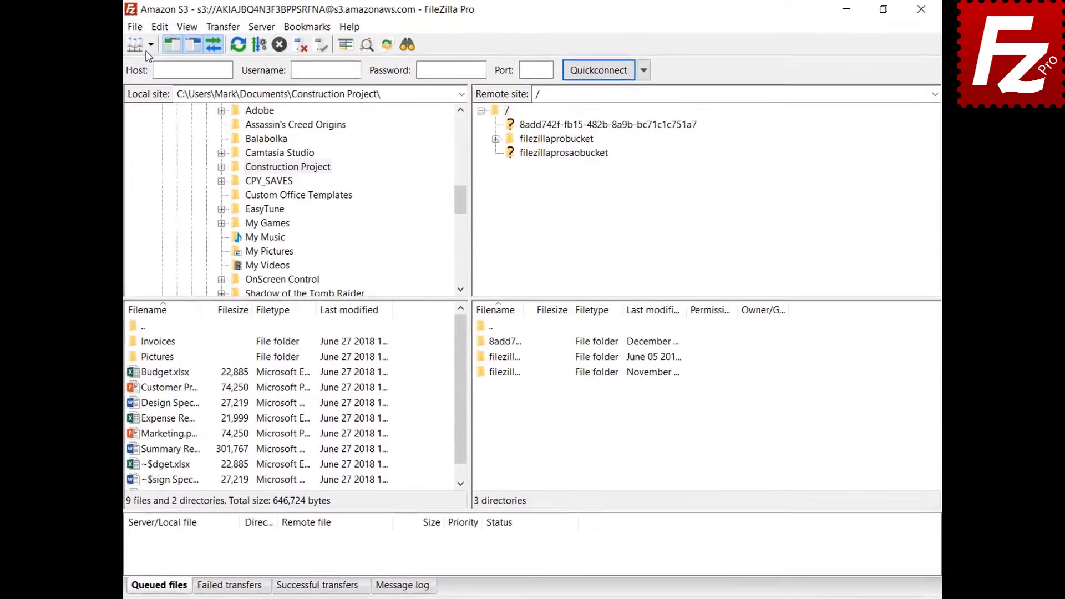
# Connect to Amazon S3 in a second tab and list the contents of filezillaprobucket.
pyautogui.click(135, 46)
pyautogui.click(132, 66)
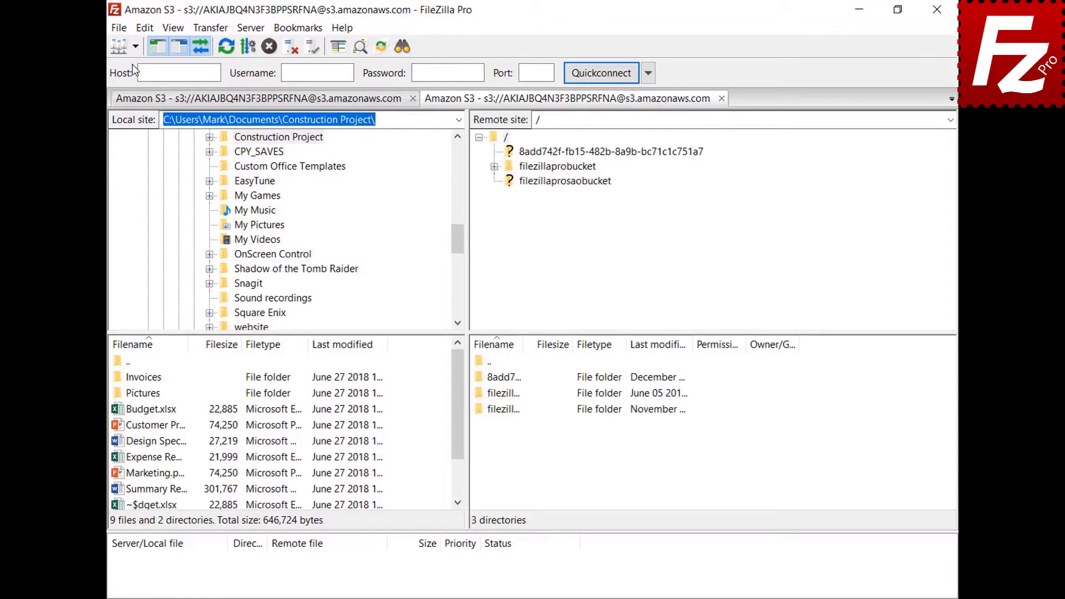
pyautogui.click(565, 167)
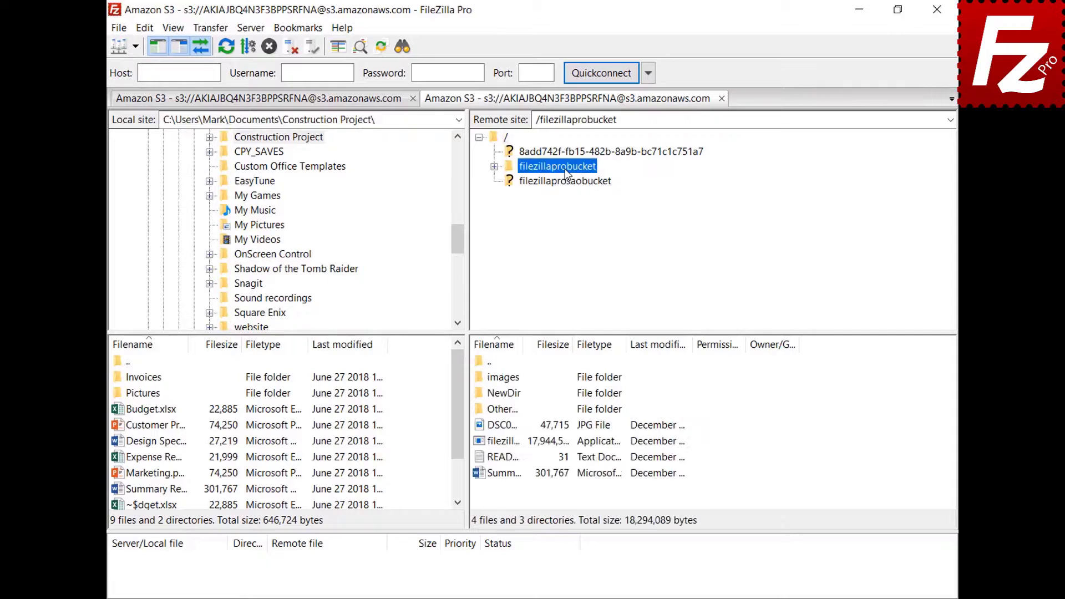
# Open README.TXT in Notepad, add a new line reading 'New line', and save it when closing.
pyautogui.rightClick(500, 459)
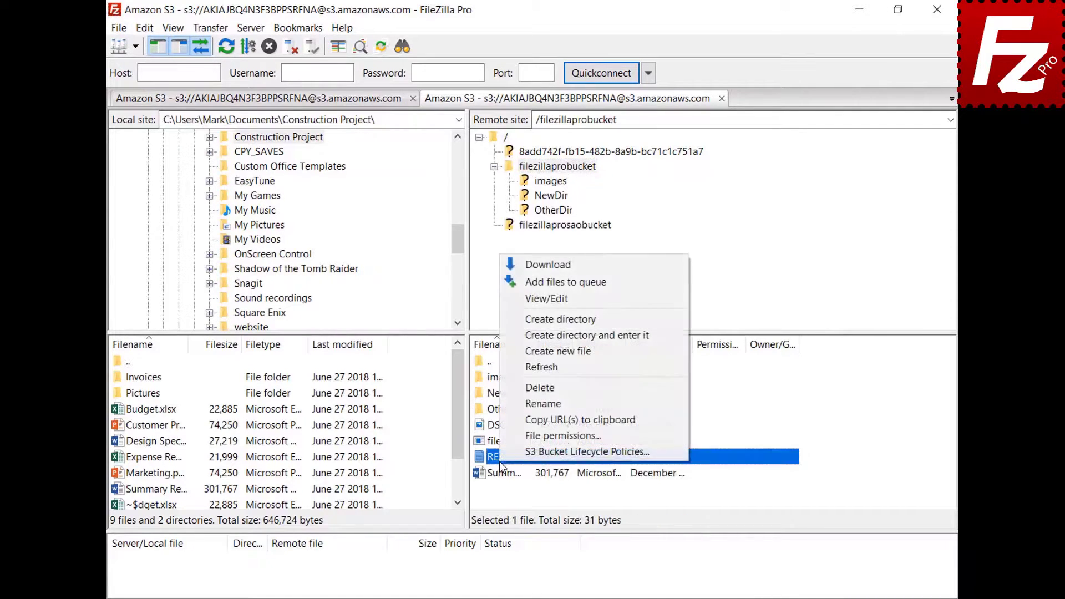
pyautogui.click(548, 302)
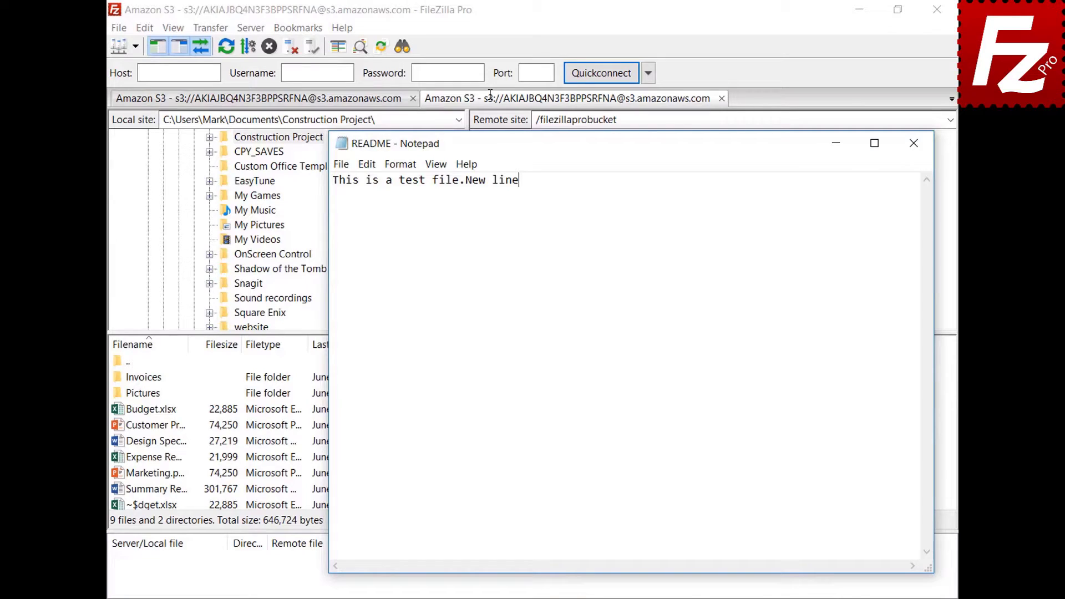
pyautogui.press('Return')
pyautogui.write('New line')
pyautogui.click(913, 146)
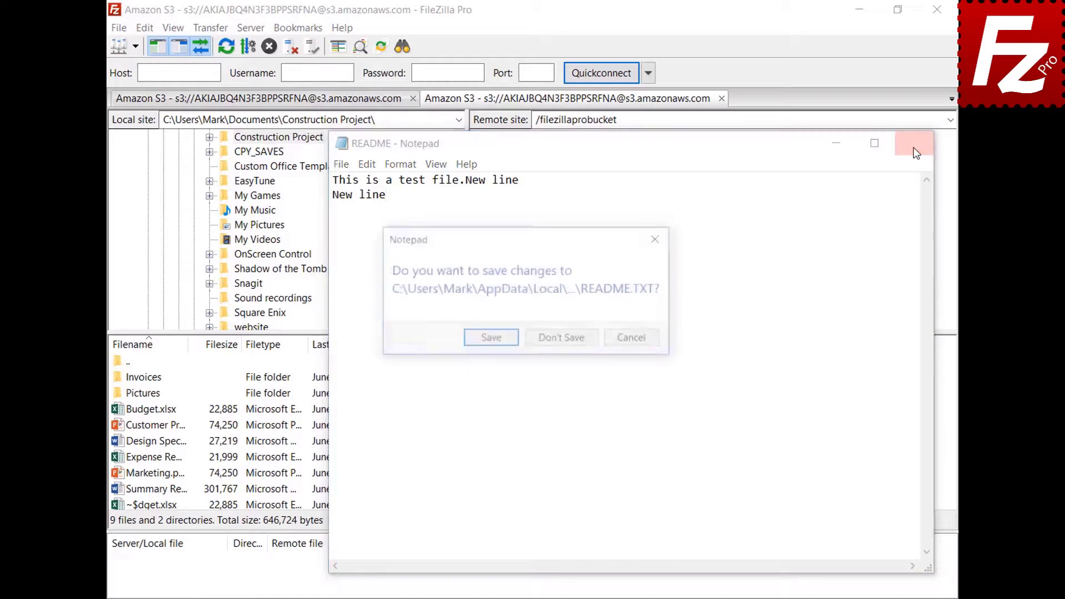
pyautogui.click(491, 340)
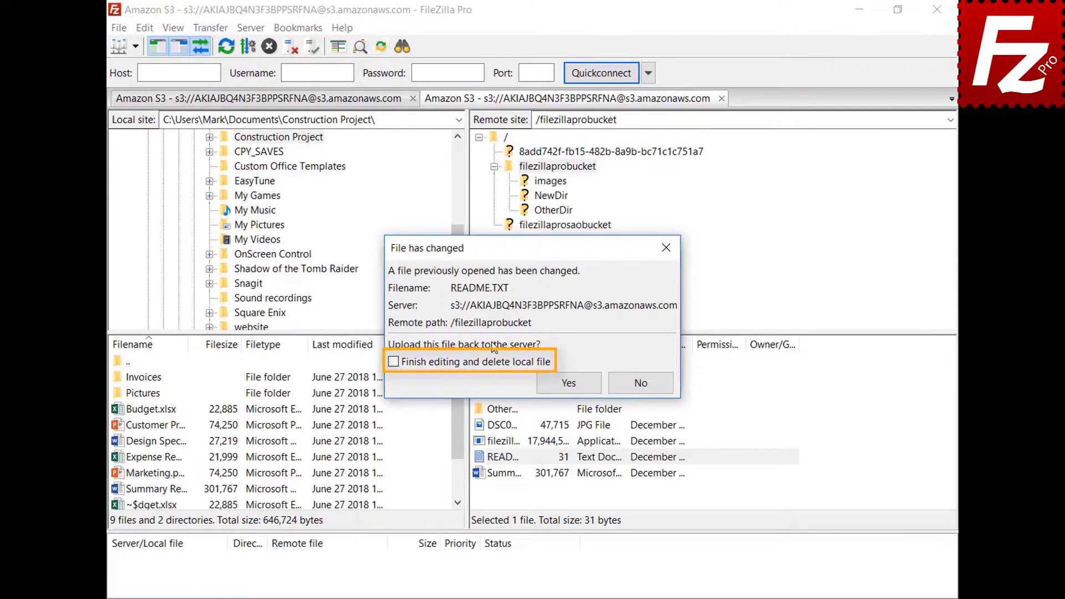
# Upload the edited README back to the bucket and show the files currently being edited.
pyautogui.click(577, 386)
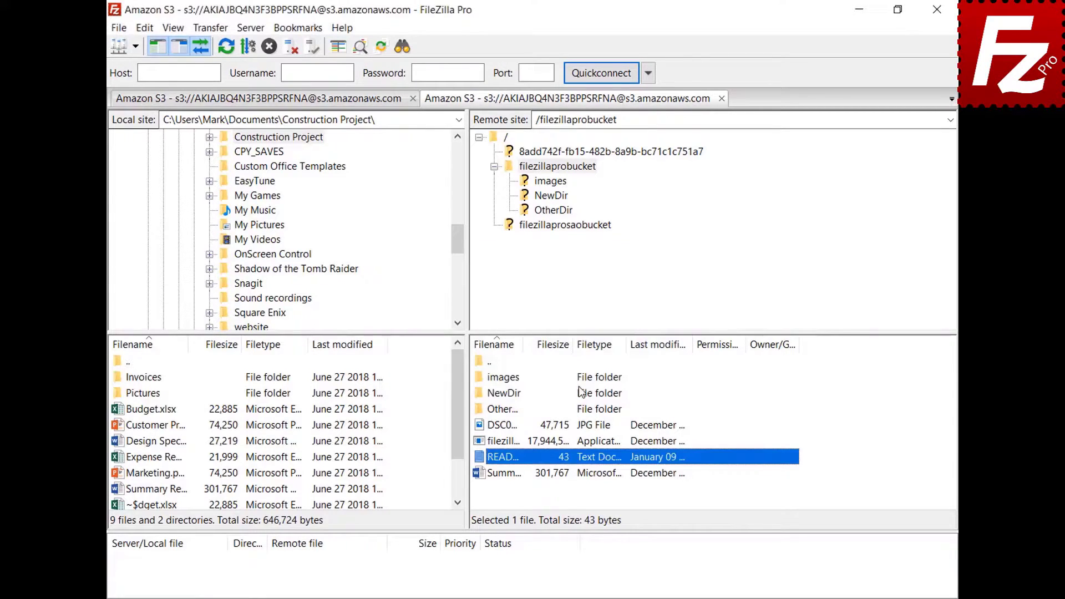
pyautogui.click(118, 27)
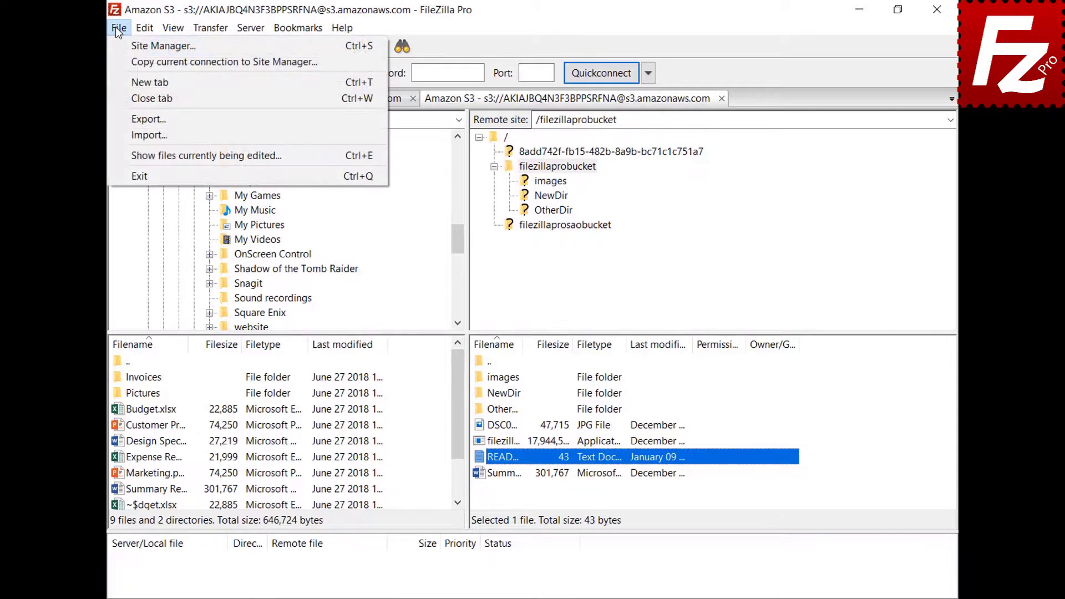
pyautogui.click(139, 155)
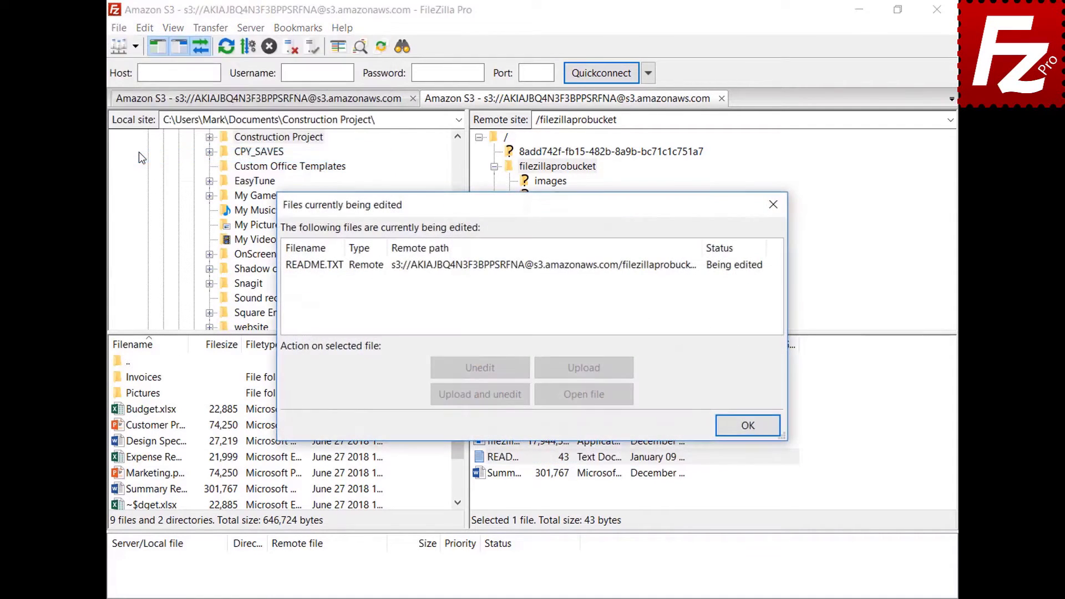
# Select README.TXT in the list of edited files, then close the list.
pyautogui.click(498, 269)
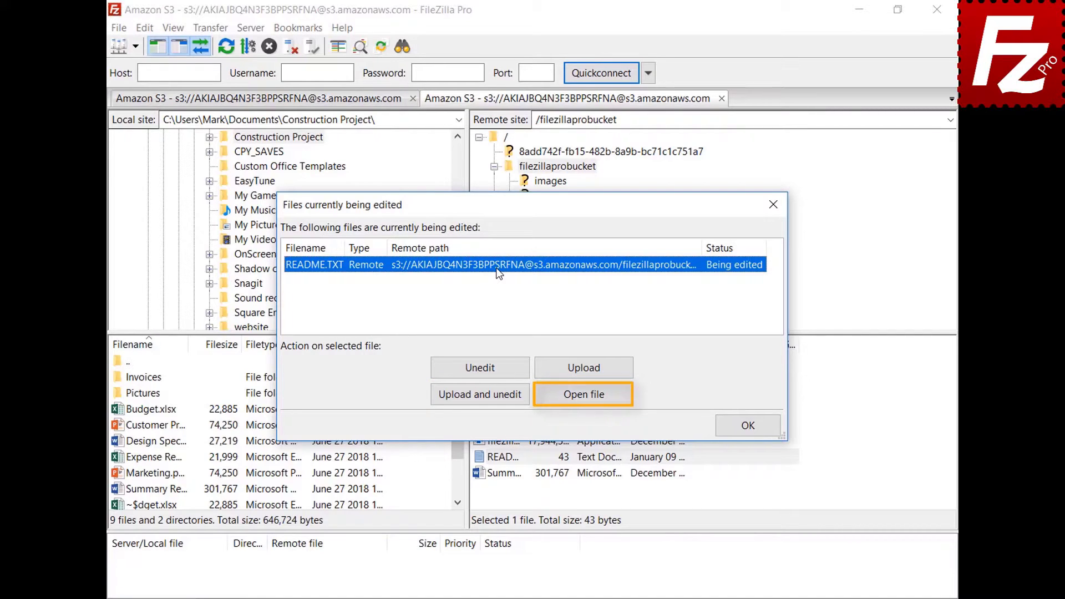
pyautogui.click(753, 425)
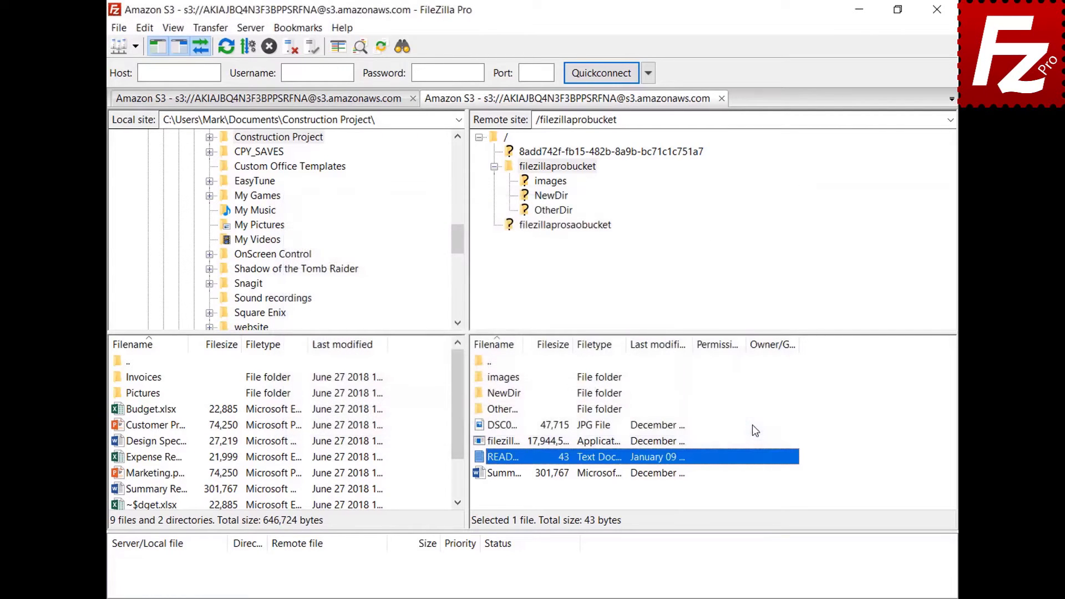
pyautogui.click(144, 29)
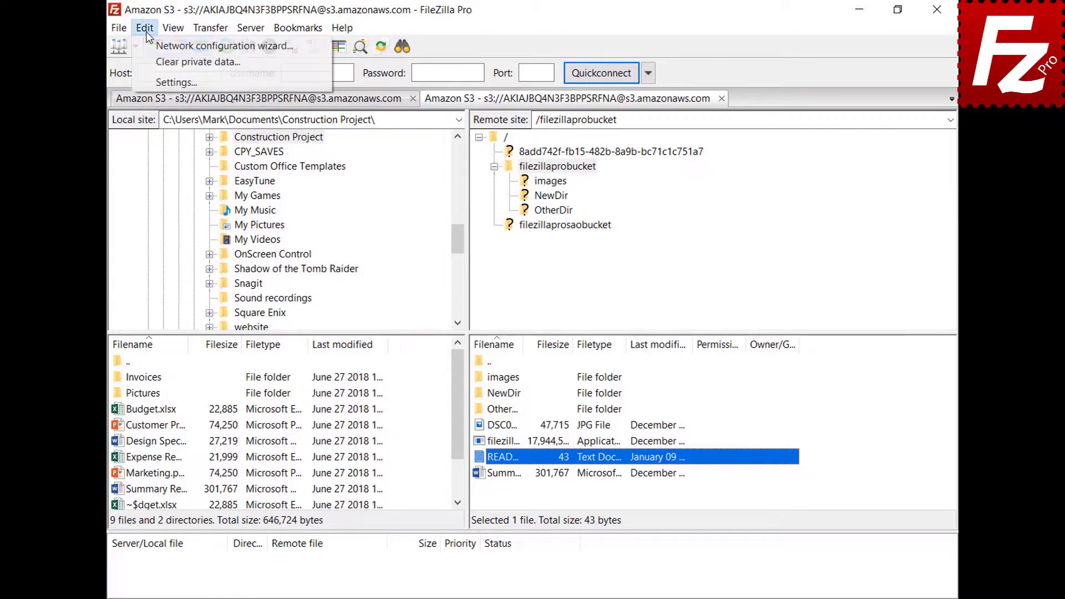
# Save a custom filetype association opening jpg files with C:\Windows\system32\mspaint.exe.
pyautogui.click(151, 84)
pyautogui.scroll(-2, 382, 283)
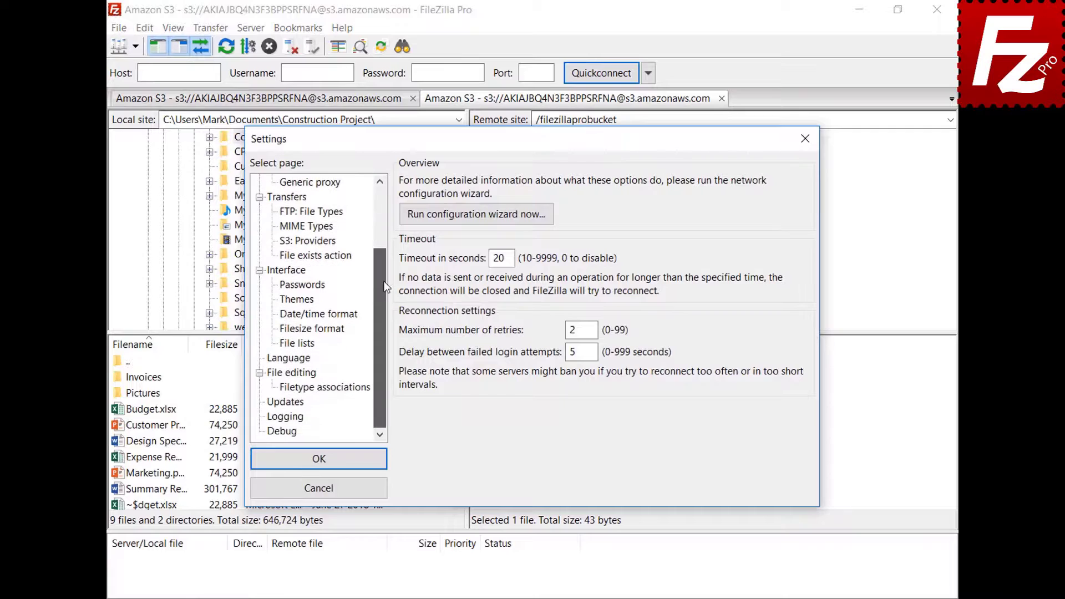
pyautogui.click(274, 373)
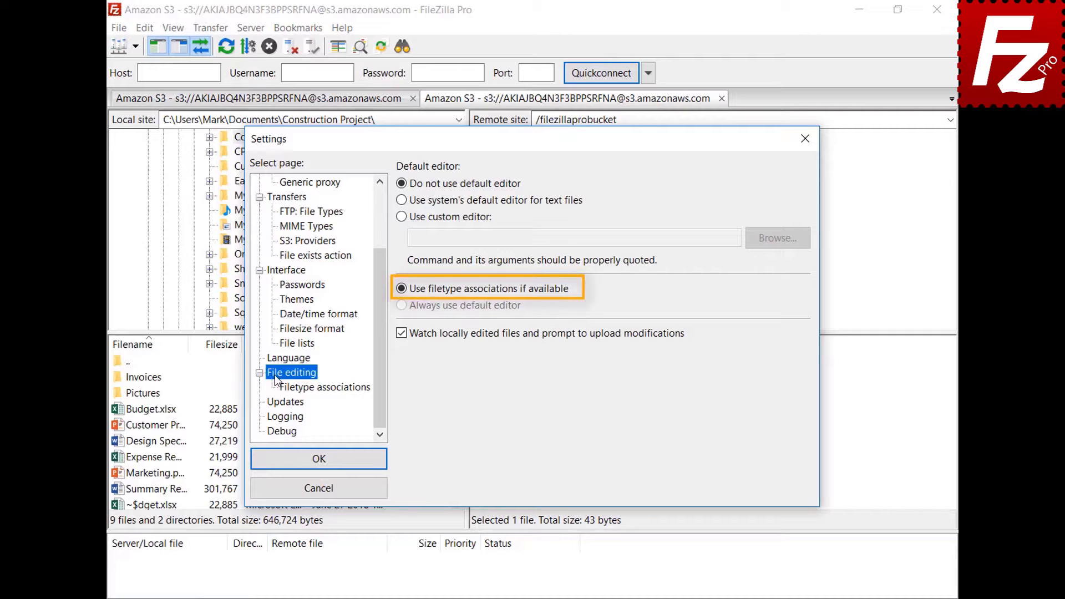
pyautogui.click(334, 389)
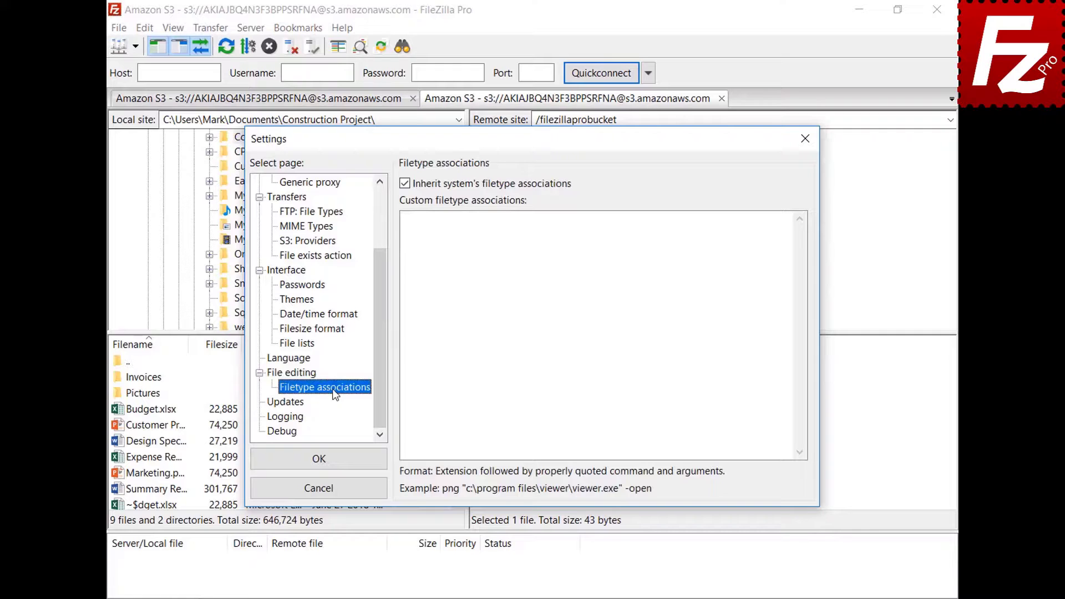
pyautogui.click(768, 232)
pyautogui.write('jpg "C:\\Windows\\system32\\mspaint.exe"')
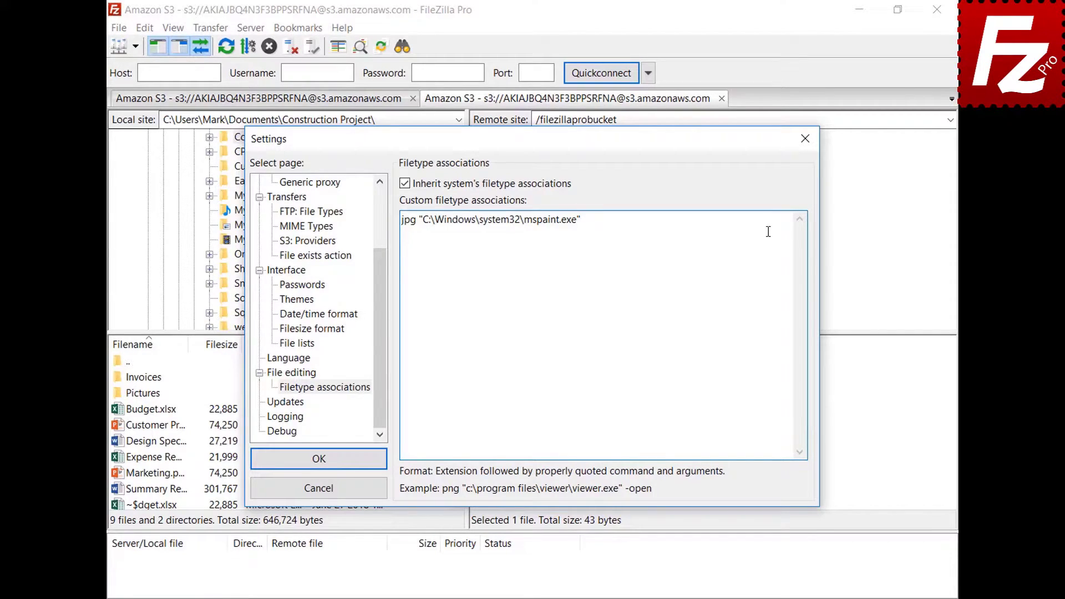
pyautogui.click(262, 466)
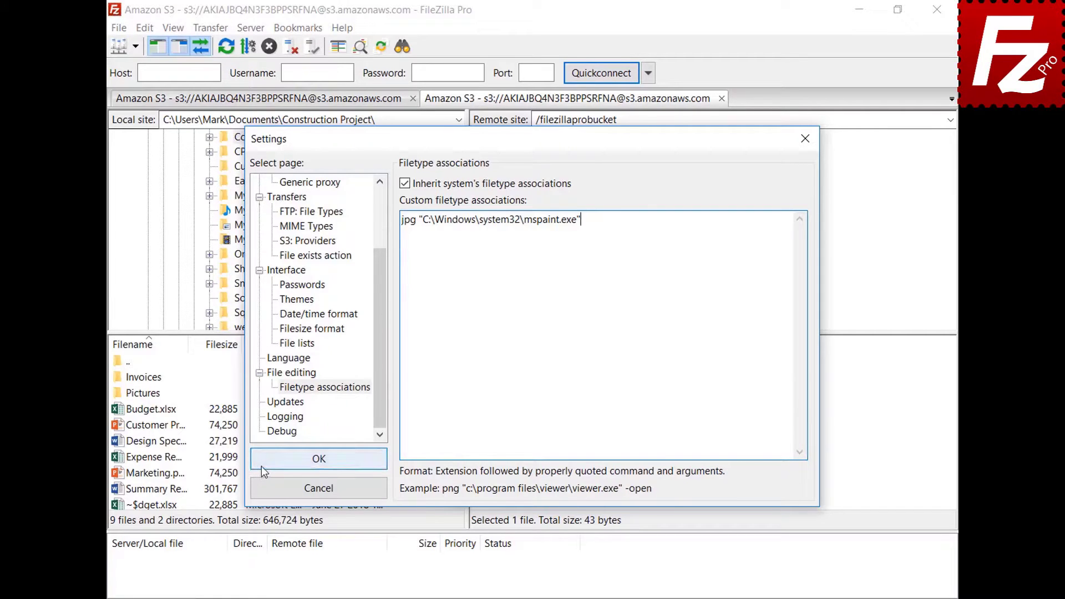
pyautogui.rightClick(480, 427)
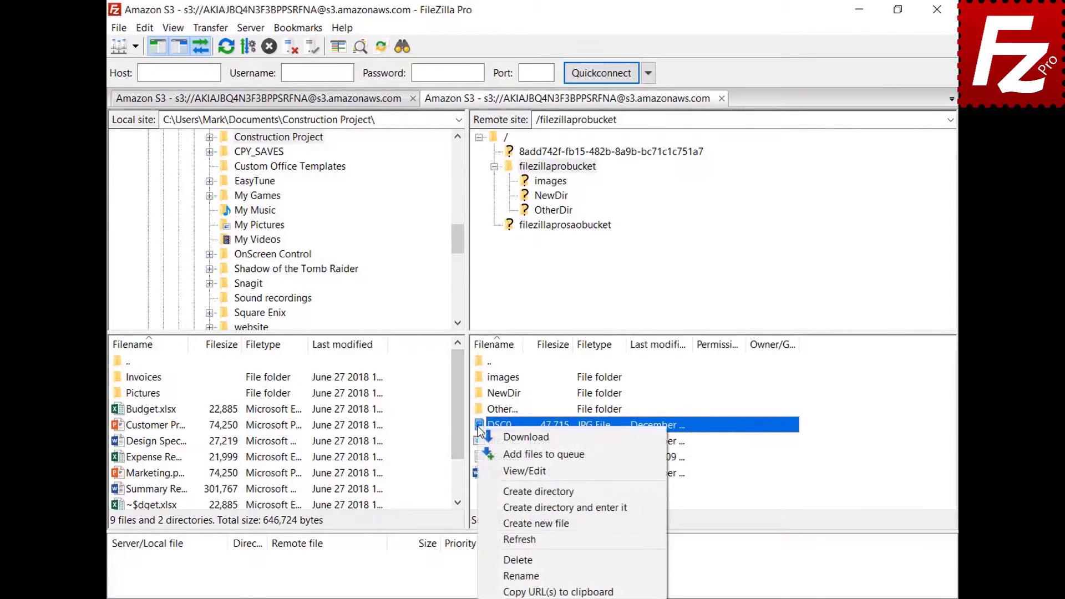
# View the remote JPG in Paint, check the File editing settings, then relaunch FileZilla Pro from the desktop.
pyautogui.click(498, 470)
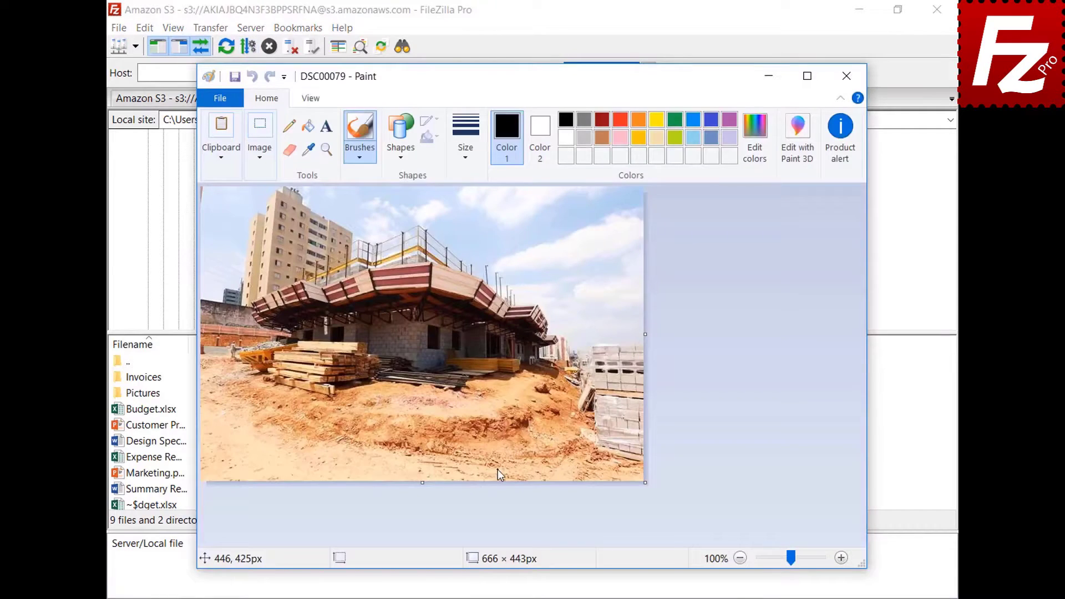
pyautogui.click(846, 76)
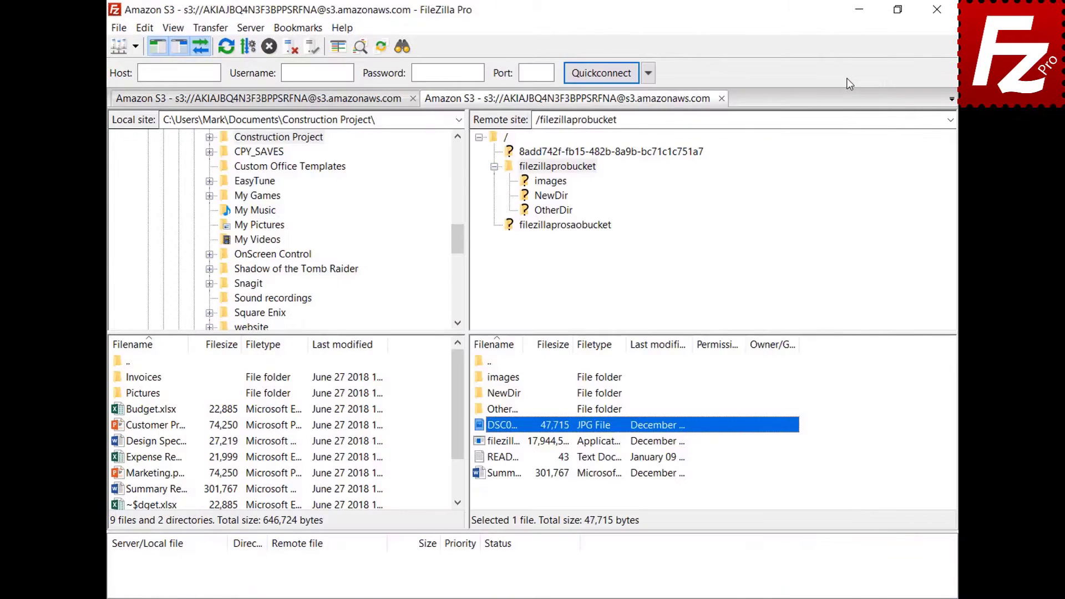
pyautogui.click(144, 28)
pyautogui.click(161, 82)
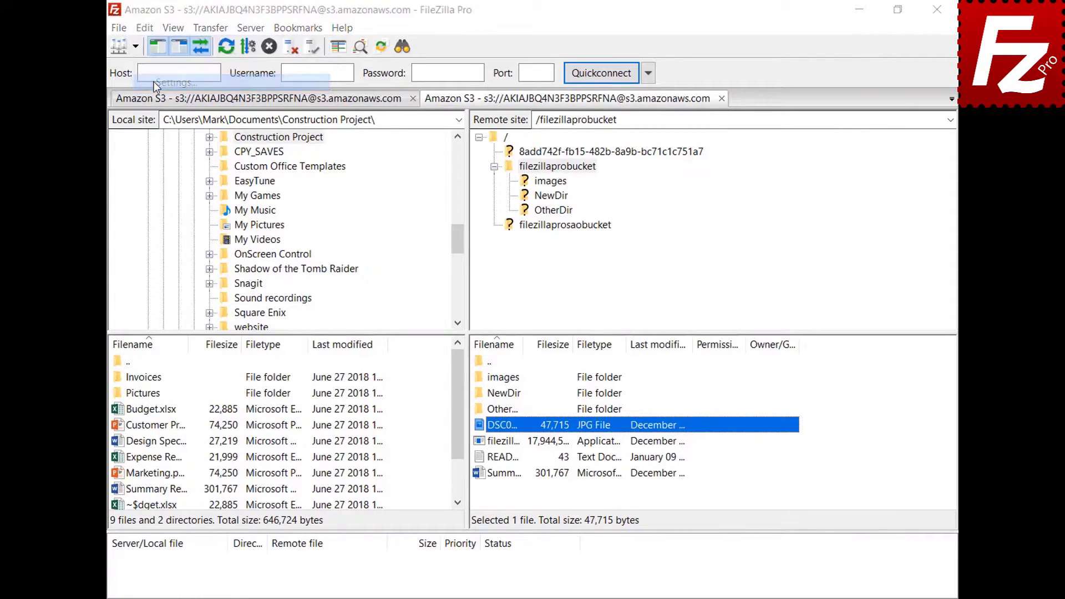
pyautogui.moveTo(378, 197); pyautogui.dragTo(382, 256)
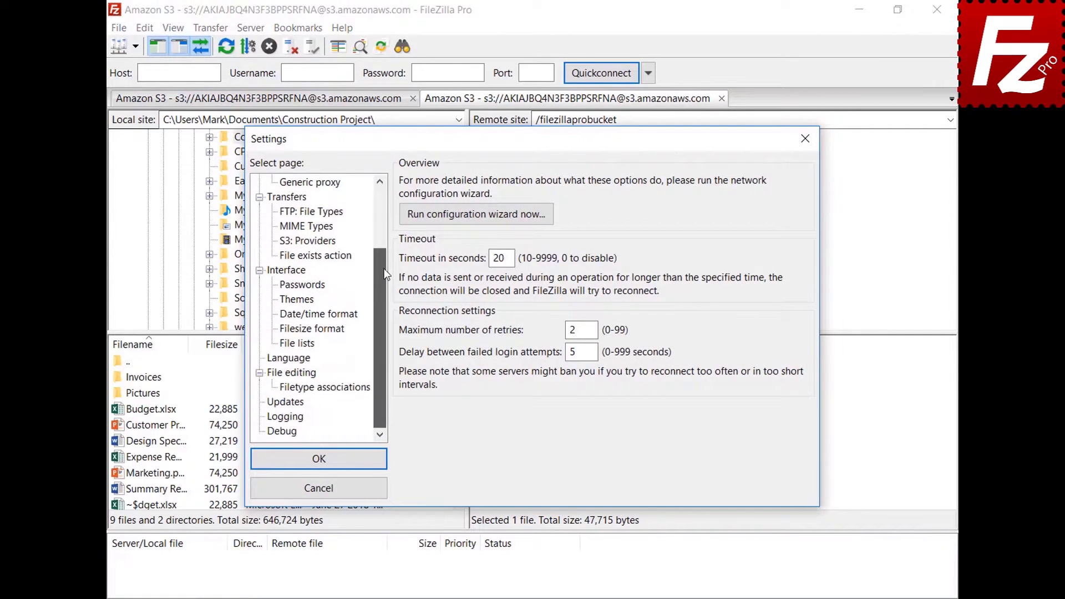
pyautogui.click(276, 376)
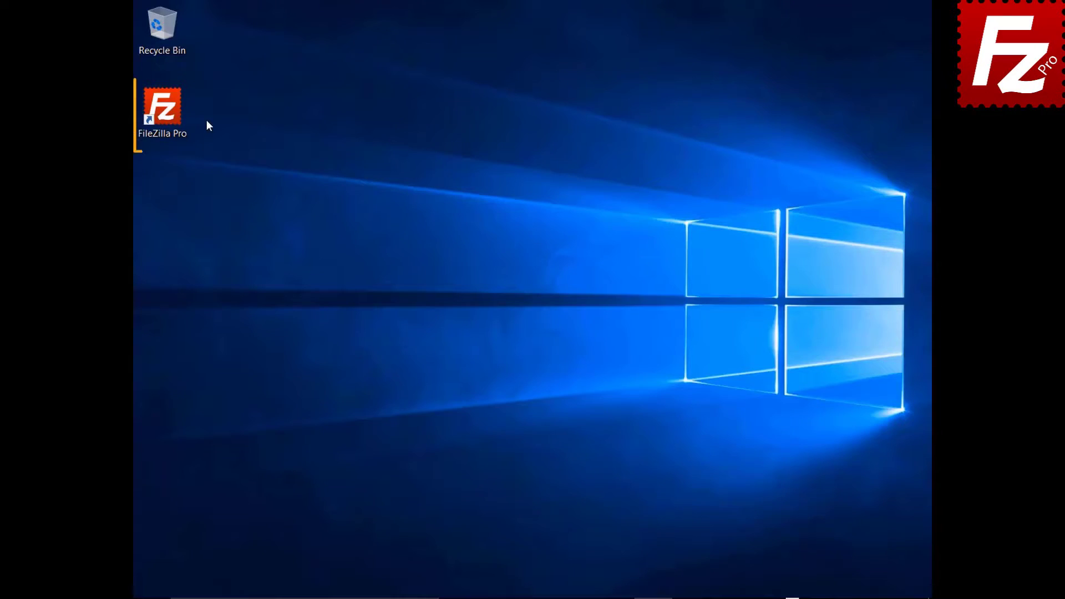
pyautogui.doubleClick(169, 115)
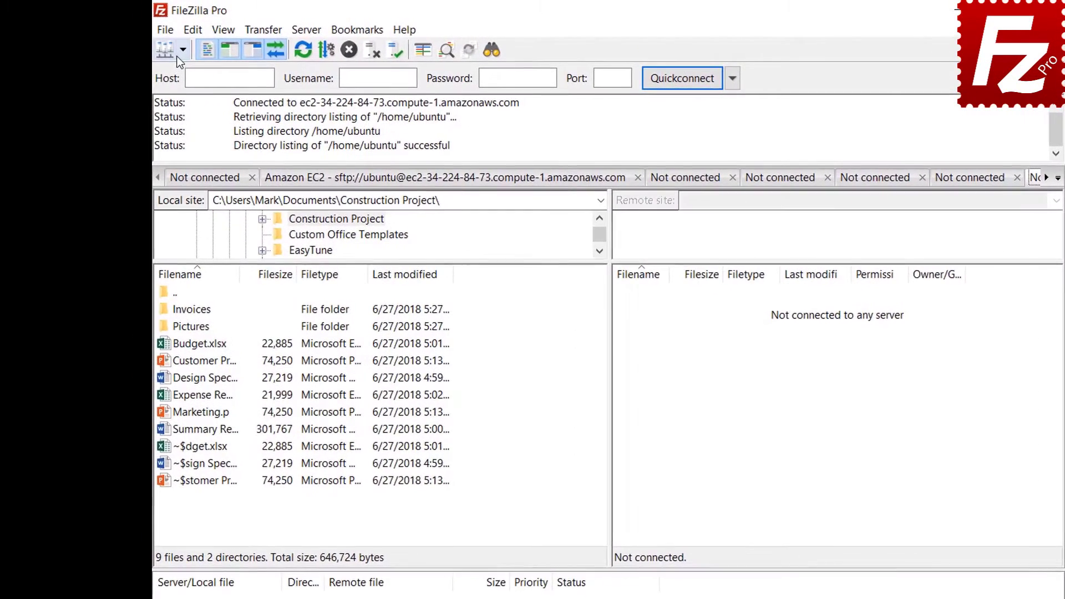
# Connect to the saved FTP site and create a site-specific bookmark named FTP-Pictures.
pyautogui.click(160, 43)
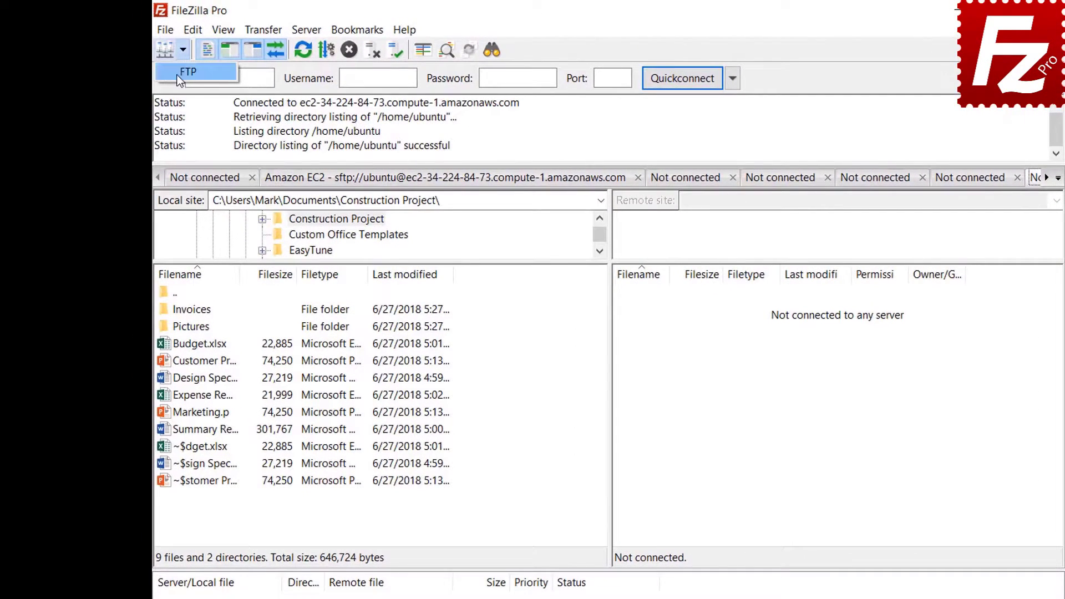
pyautogui.click(188, 72)
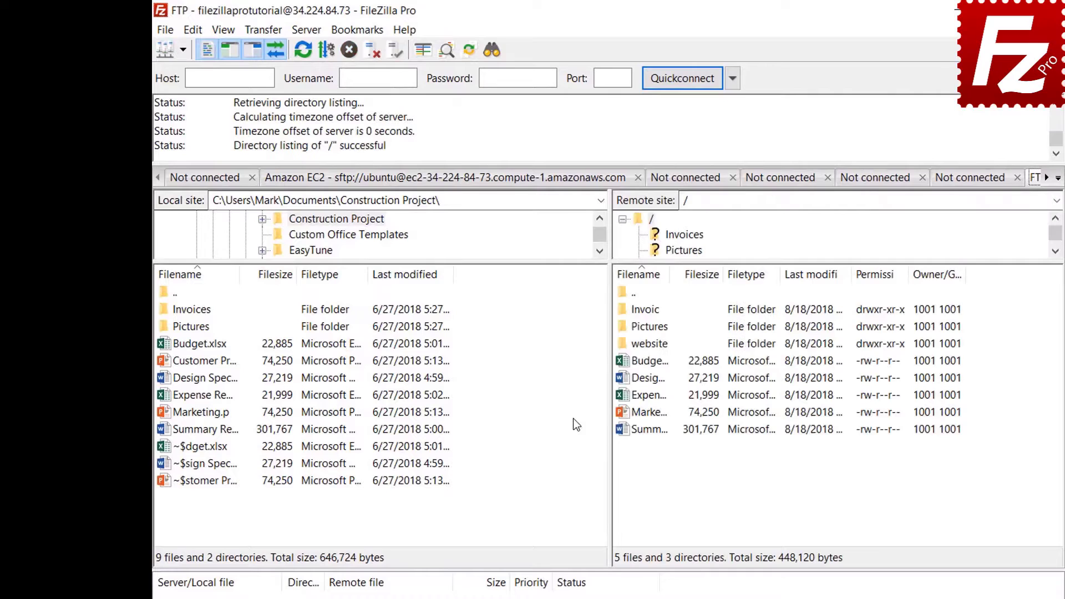
pyautogui.click(360, 33)
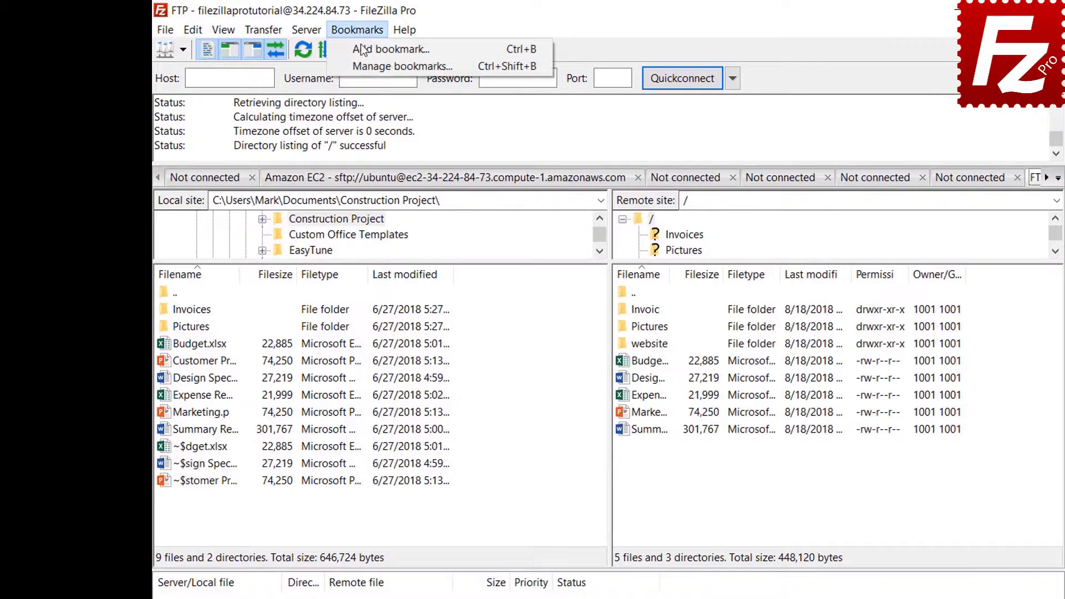
pyautogui.click(362, 51)
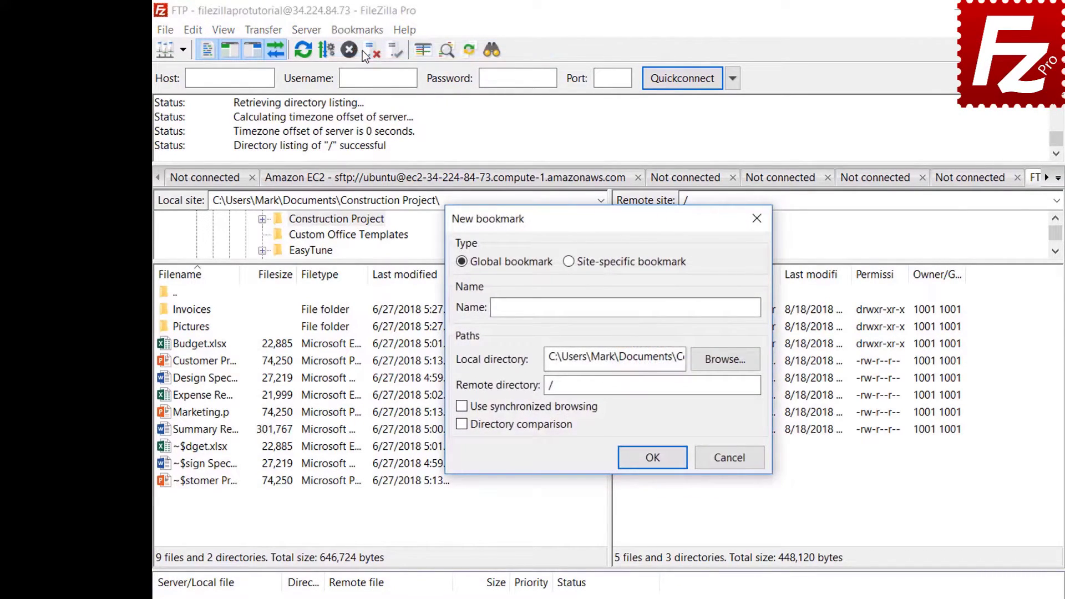
pyautogui.click(569, 262)
pyautogui.click(705, 304)
pyautogui.write('FTP-P')
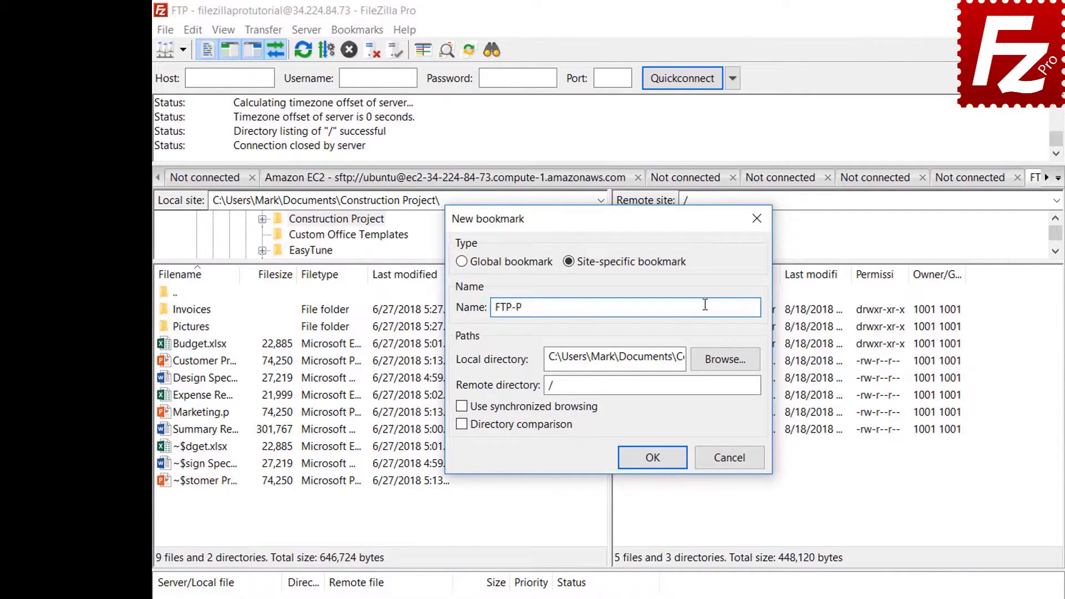
pyautogui.write('ictures')
# Point the bookmark at the local Pictures folder and remote /Pictures, and save it.
pyautogui.click(724, 360)
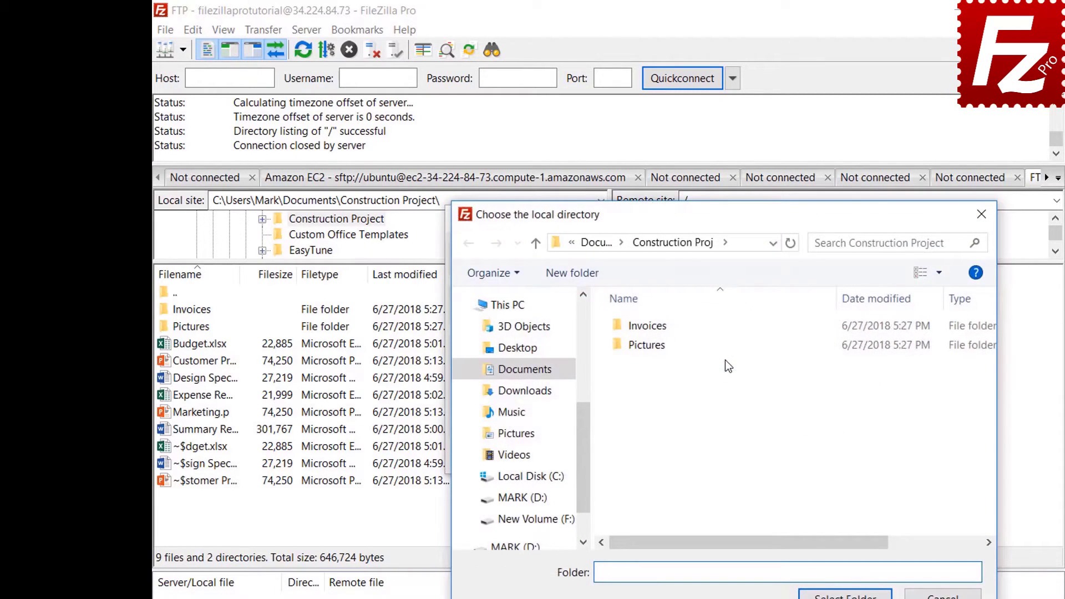
pyautogui.doubleClick(650, 346)
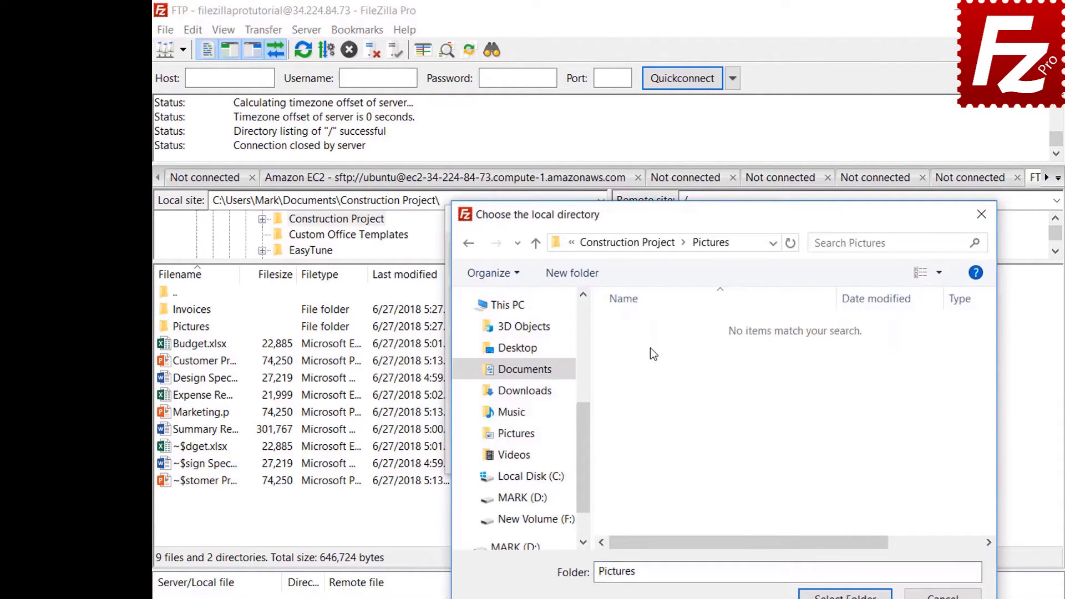
pyautogui.click(845, 595)
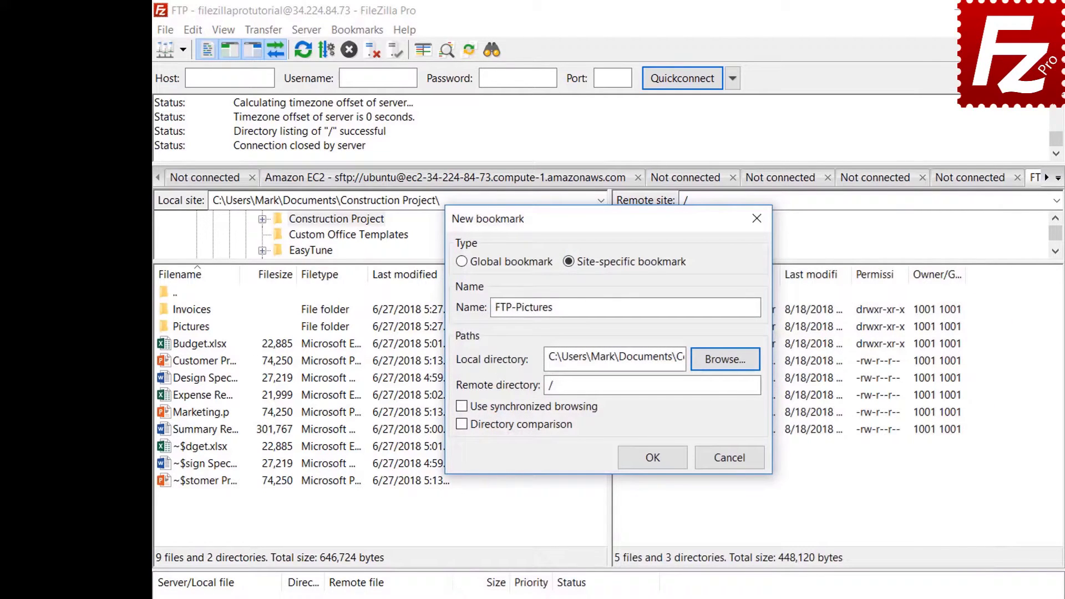
pyautogui.click(728, 389)
pyautogui.write('Pic')
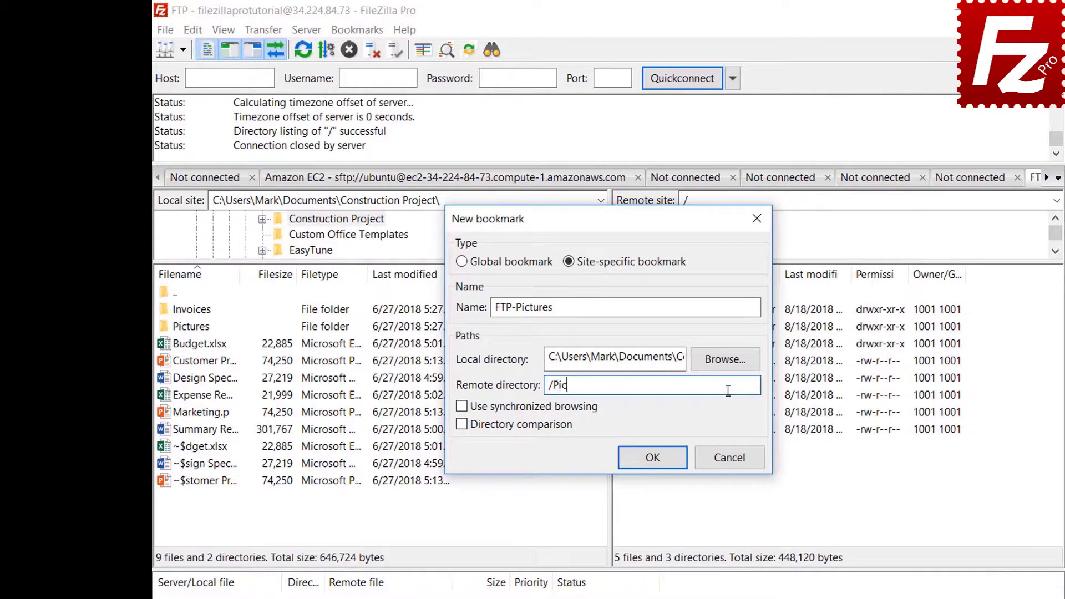
pyautogui.write('tures')
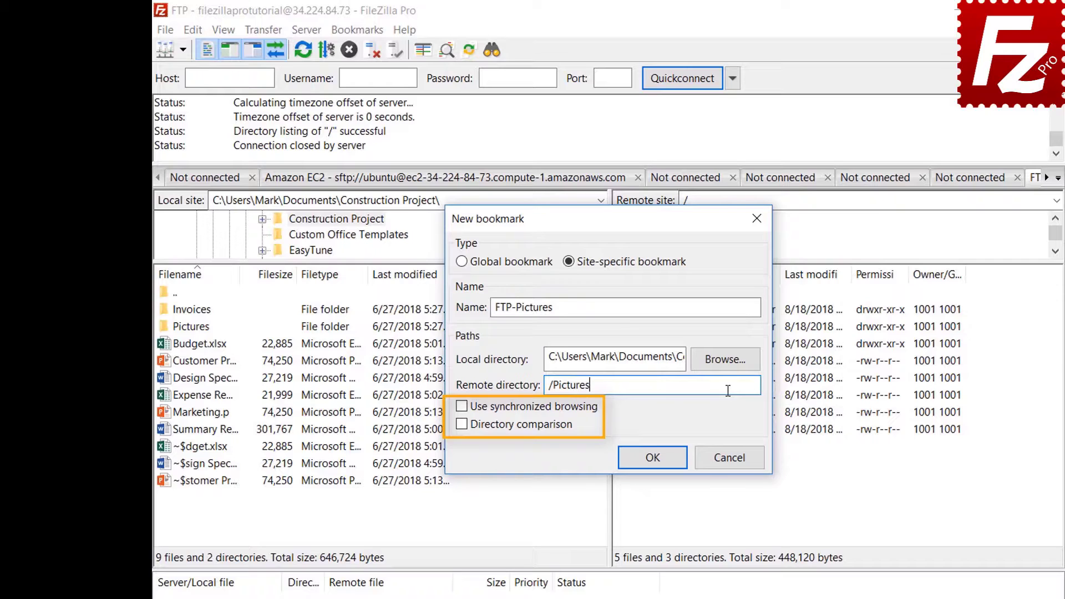
pyautogui.click(664, 463)
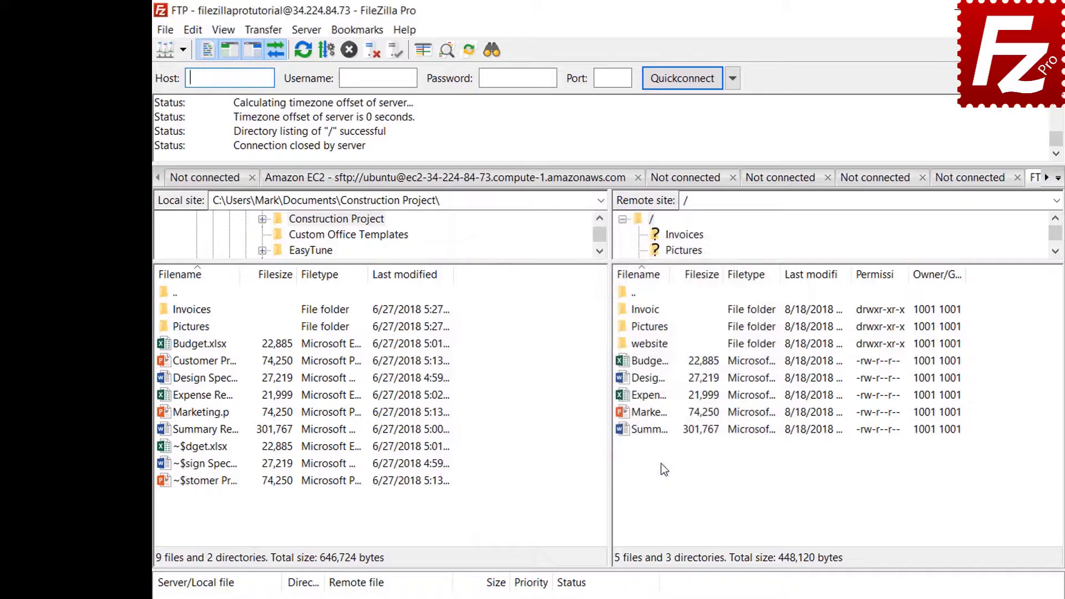
# Jump to the FTP-Pictures bookmark folders, then disconnect from the FTP server.
pyautogui.click(359, 31)
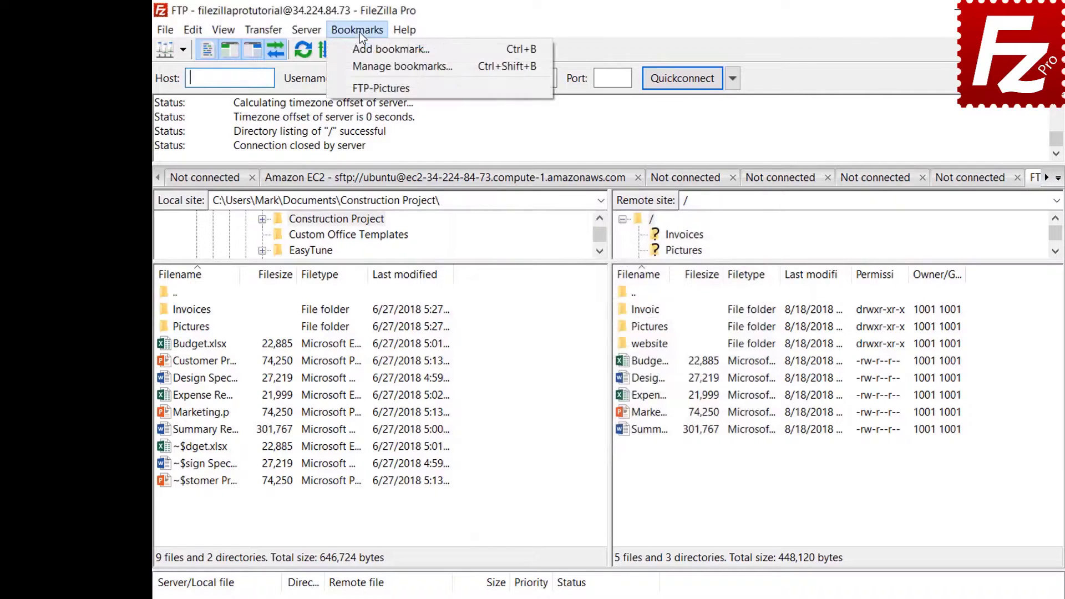
pyautogui.click(359, 89)
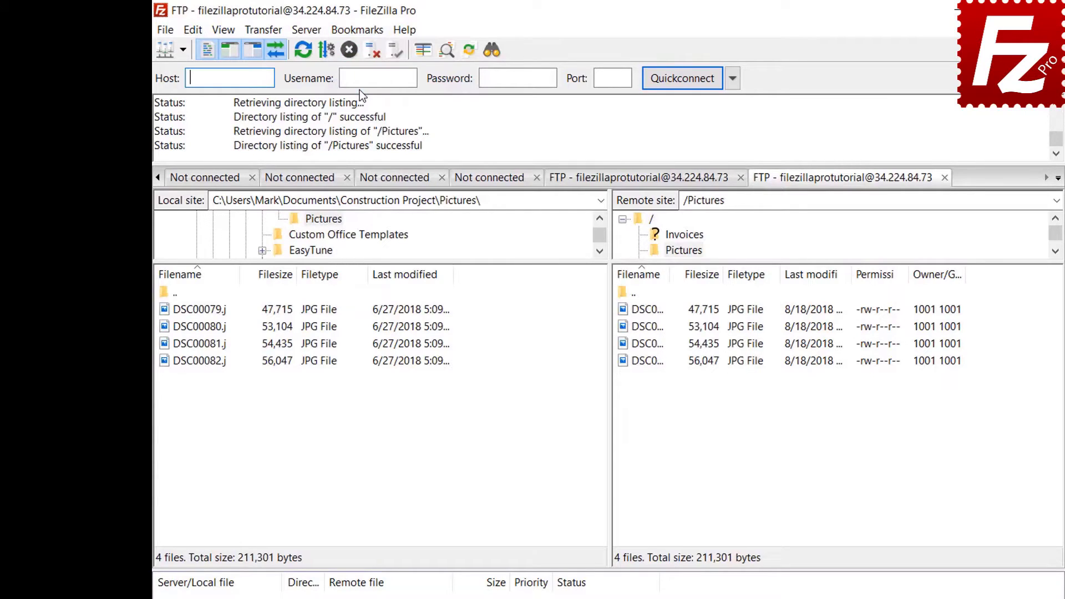
pyautogui.click(371, 53)
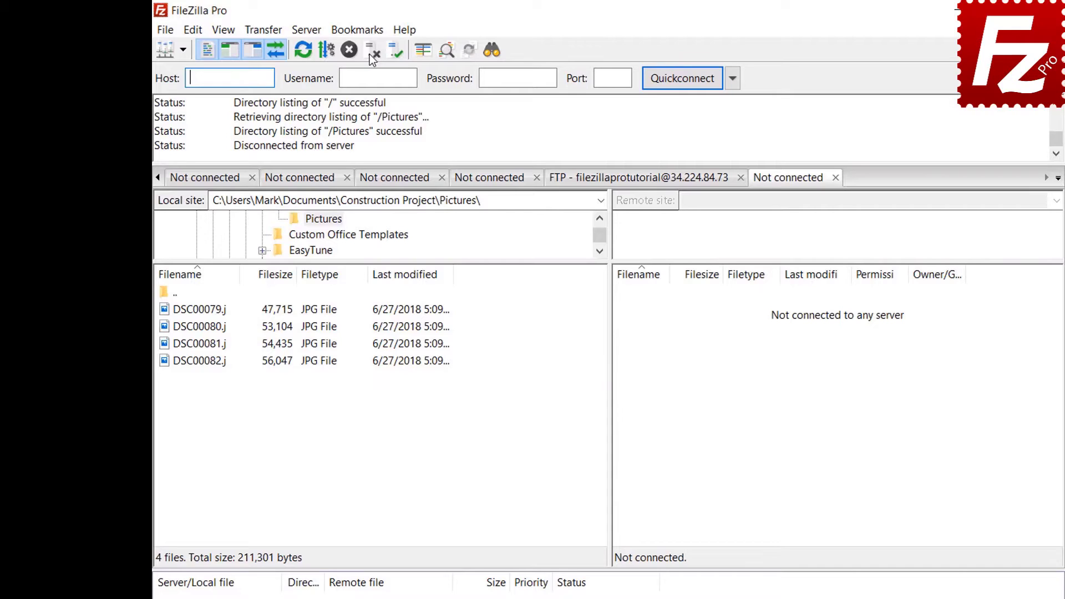
# Reconnect via the FTP-Pictures entry in the Site Manager, then open the bookmark manager.
pyautogui.click(165, 30)
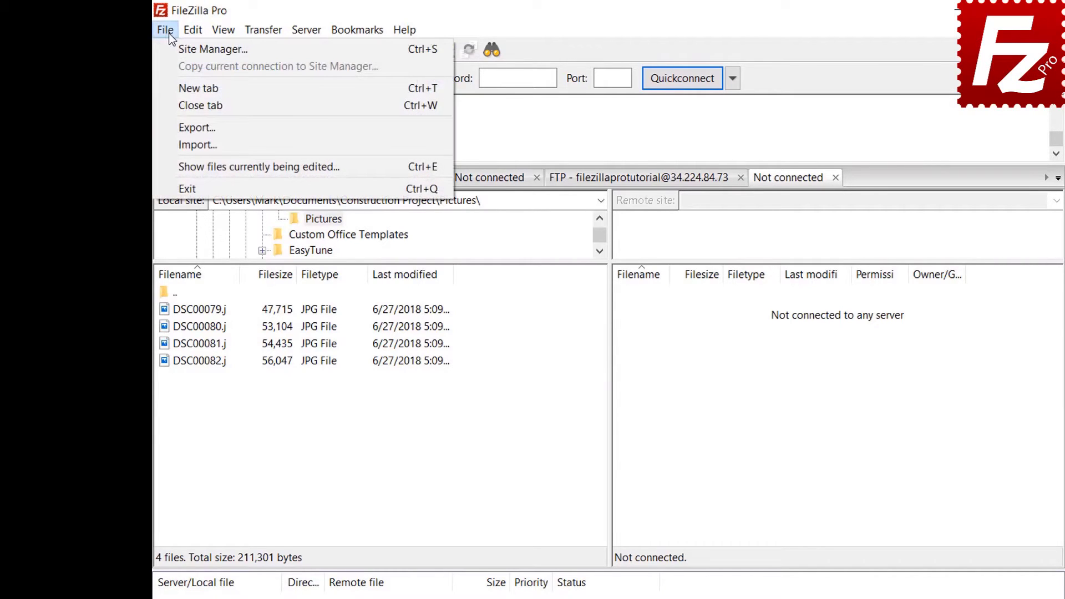
pyautogui.click(172, 50)
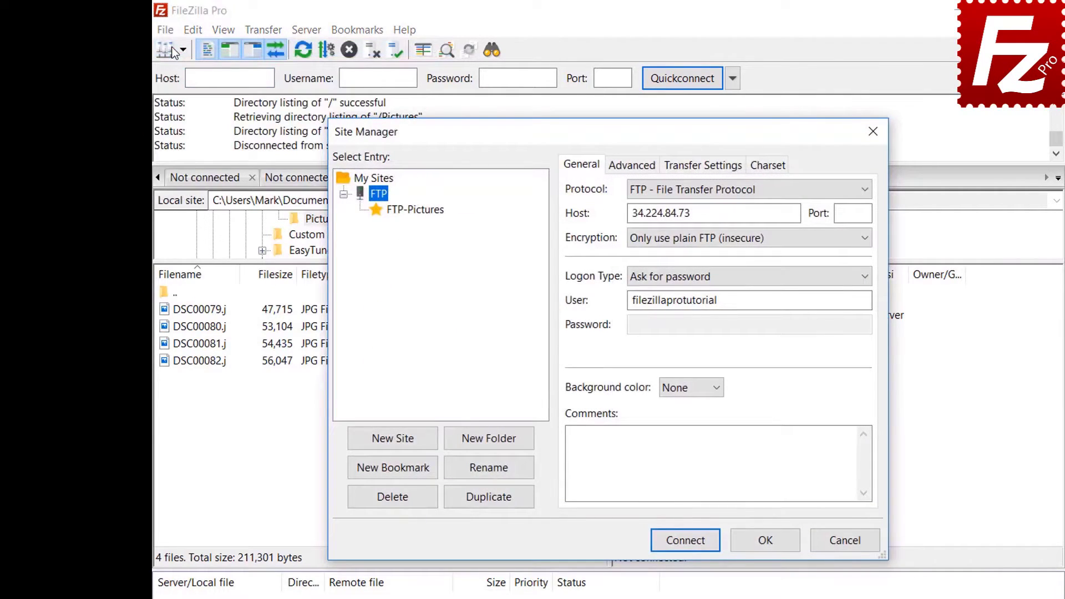
pyautogui.click(417, 212)
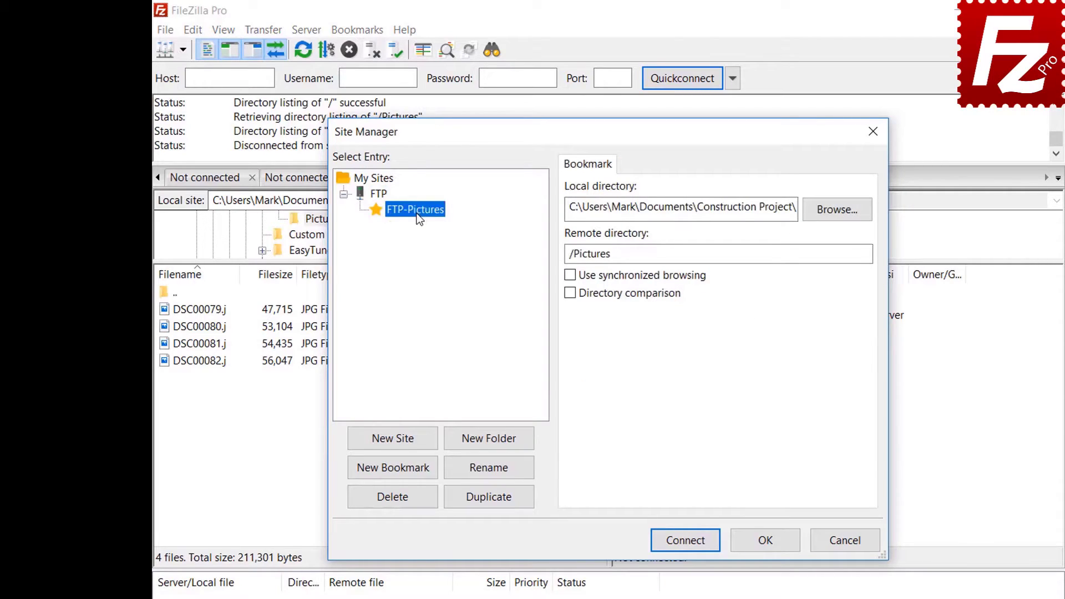
pyautogui.click(689, 542)
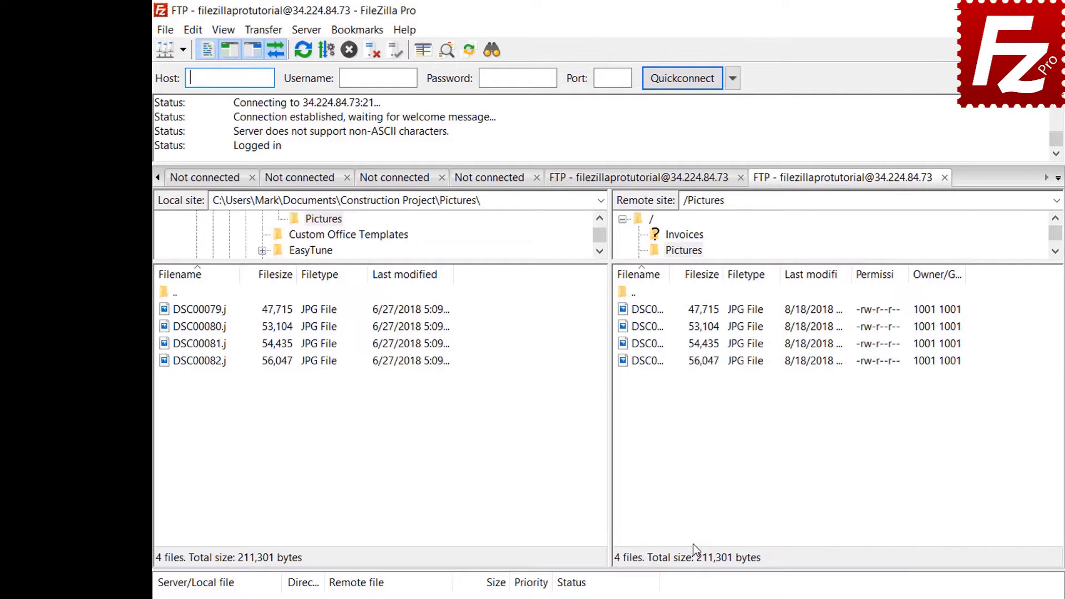
pyautogui.click(358, 29)
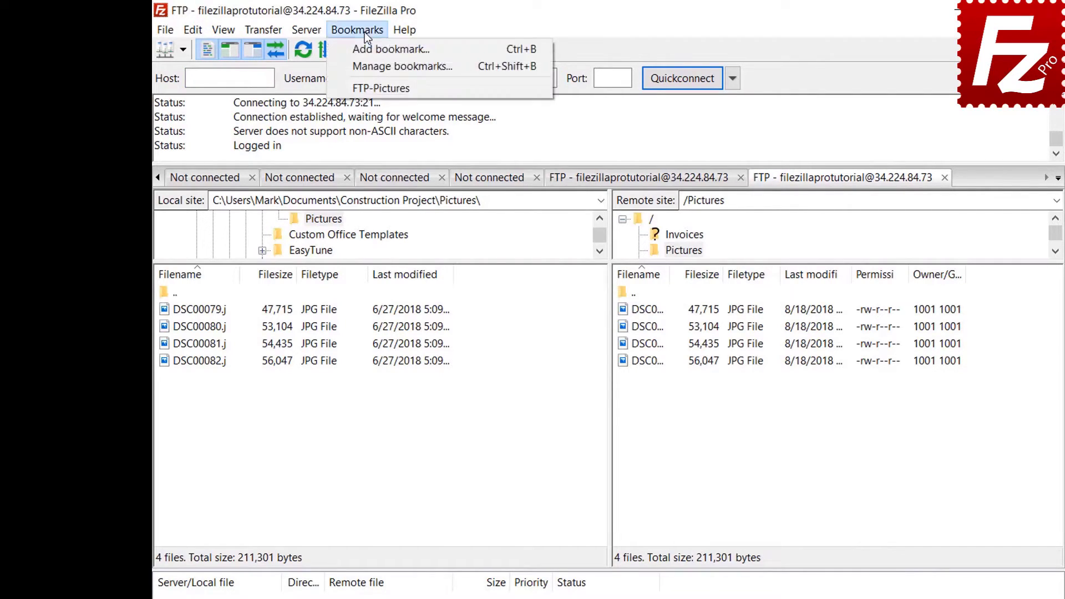
pyautogui.click(367, 60)
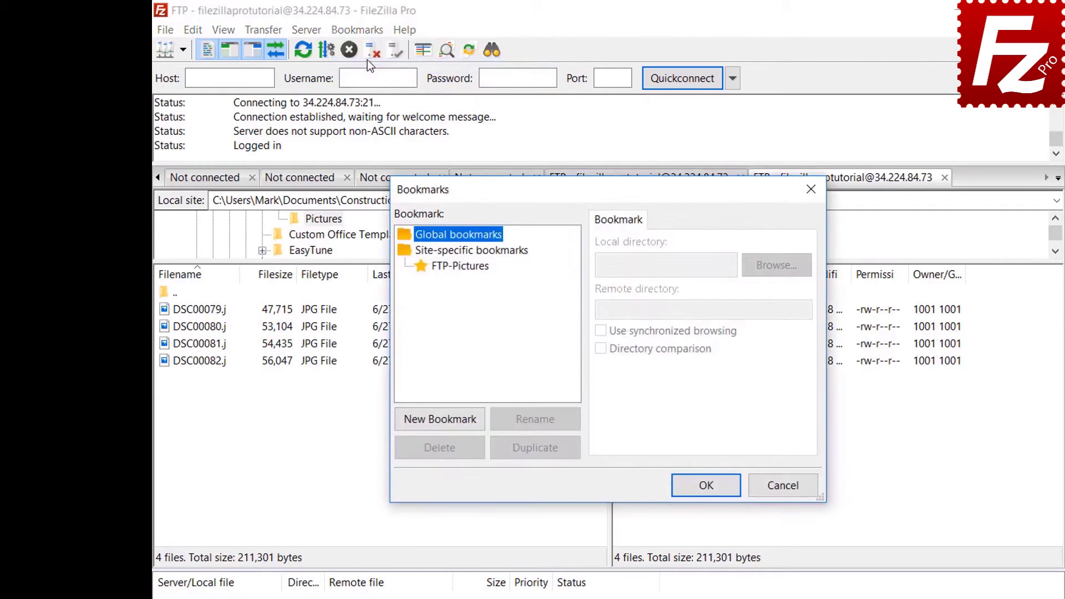
# Select FTP-Pictures in the Bookmarks dialog to review its local and remote folders.
pyautogui.click(465, 266)
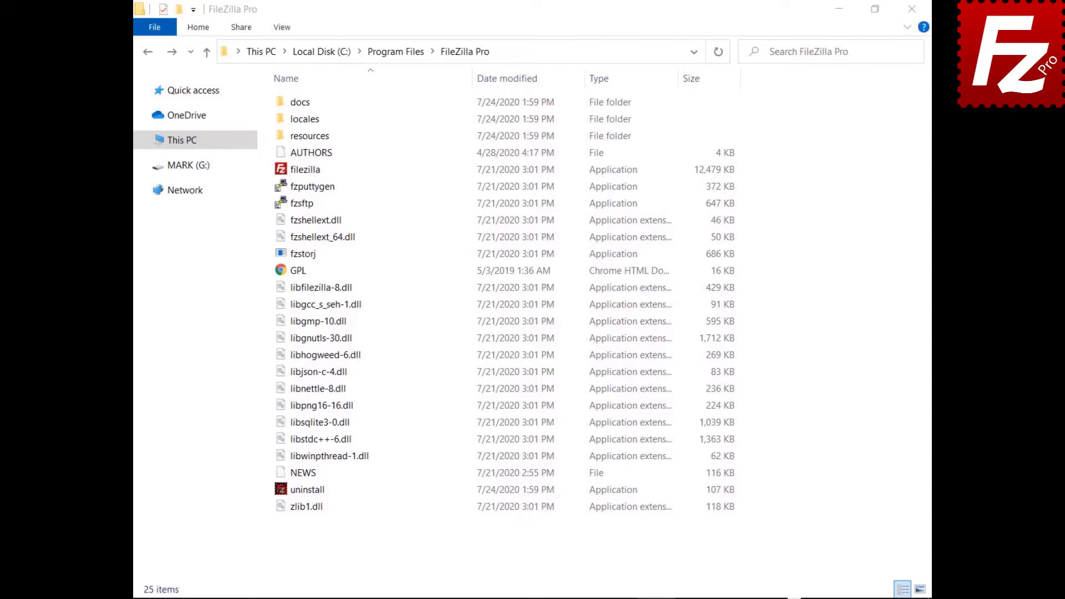
# Go into the docs folder and open fzdefaults.xml in Notepad.
pyautogui.click(291, 108)
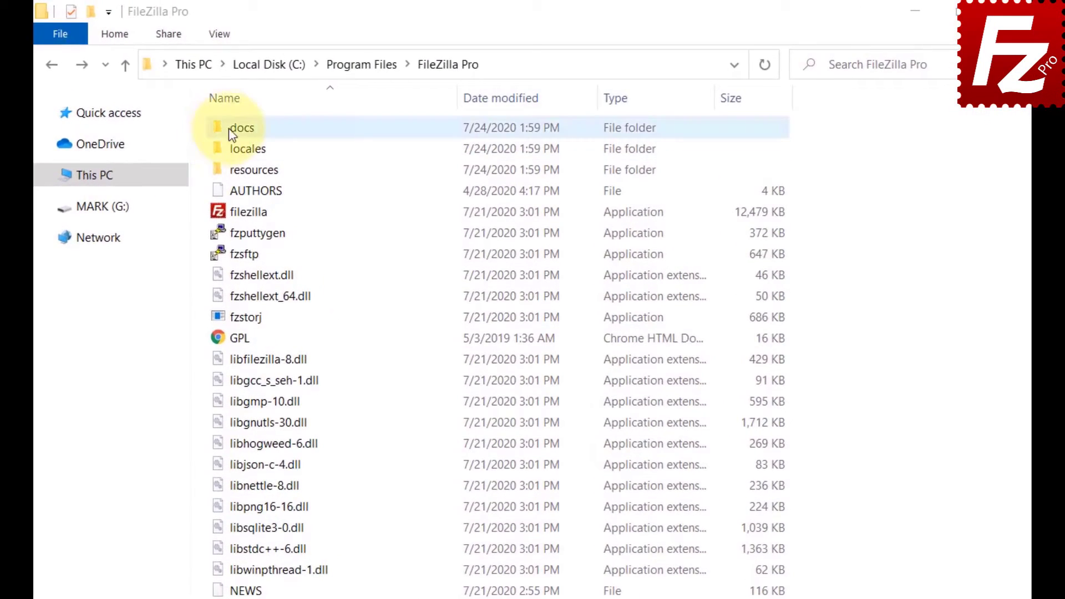
pyautogui.doubleClick(233, 135)
pyautogui.doubleClick(220, 134)
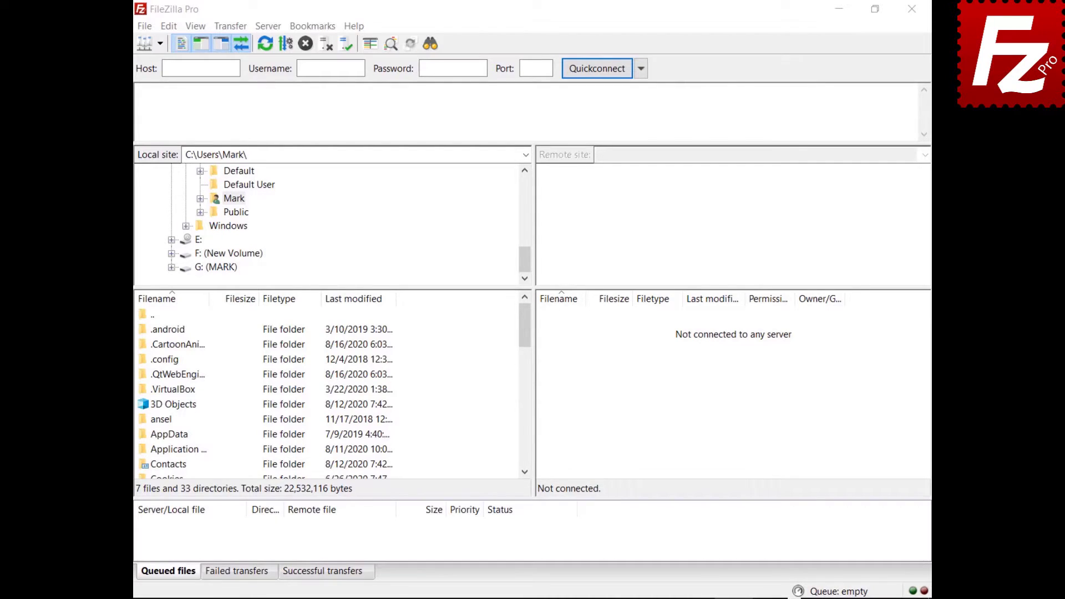
# Export the Site Manager entries and settings to fzdefaults.xml in Documents.
pyautogui.click(145, 26)
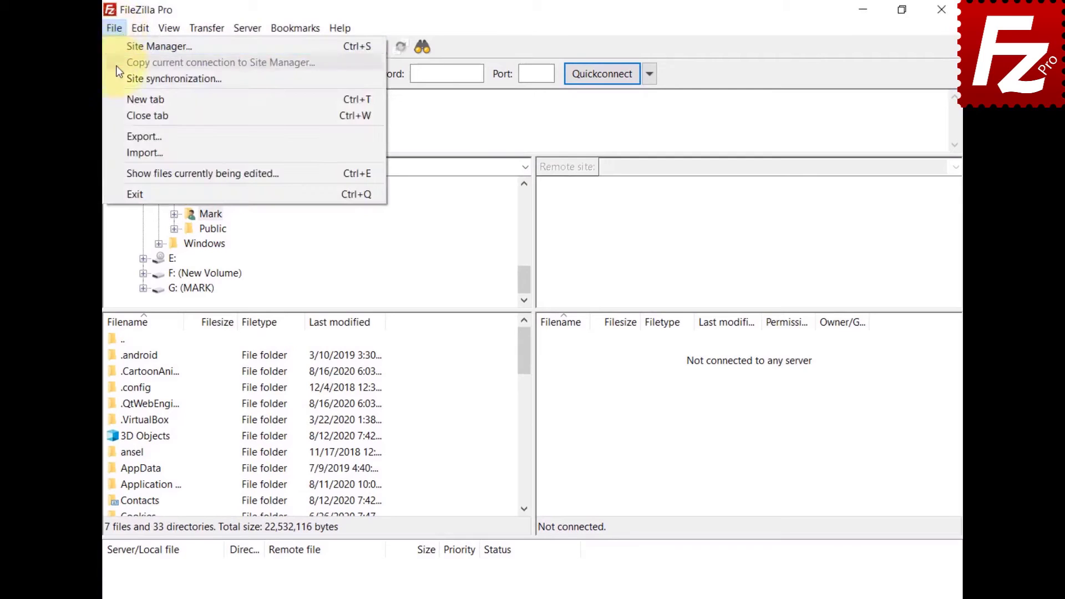
pyautogui.click(133, 135)
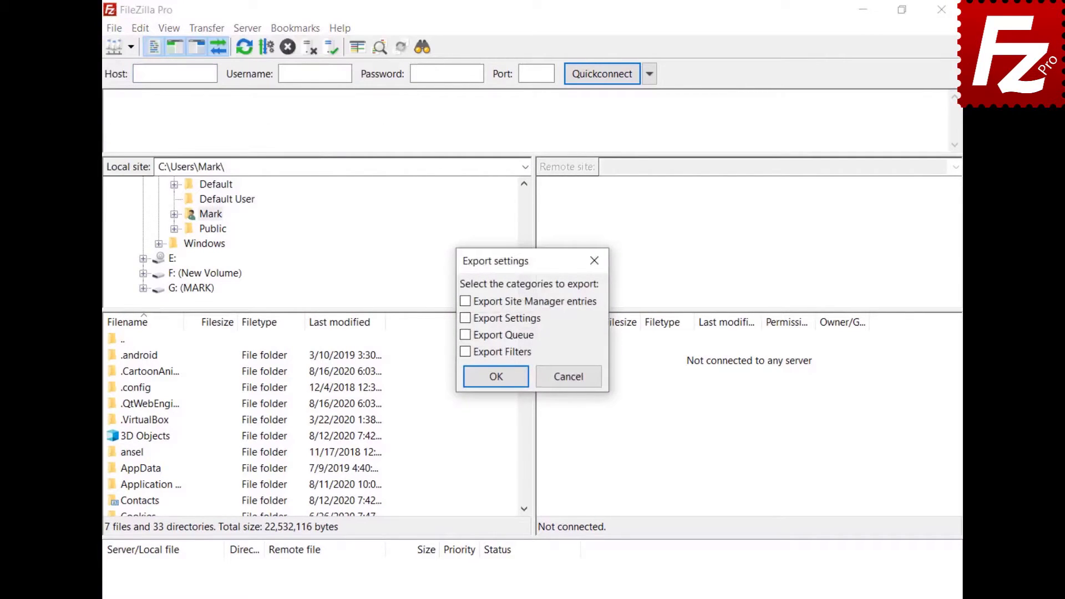
pyautogui.click(466, 301)
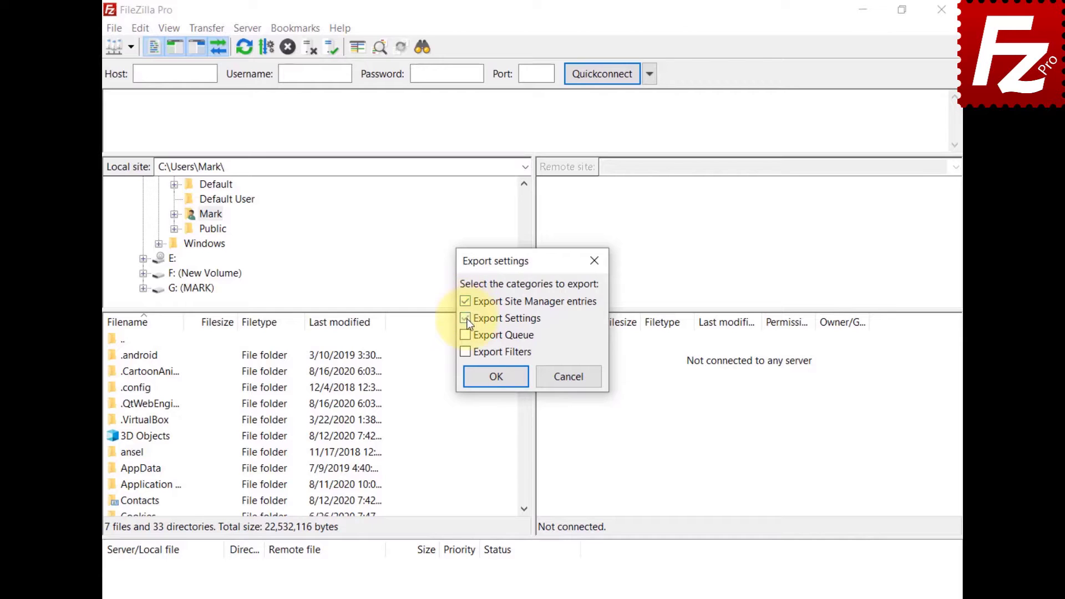
pyautogui.click(496, 377)
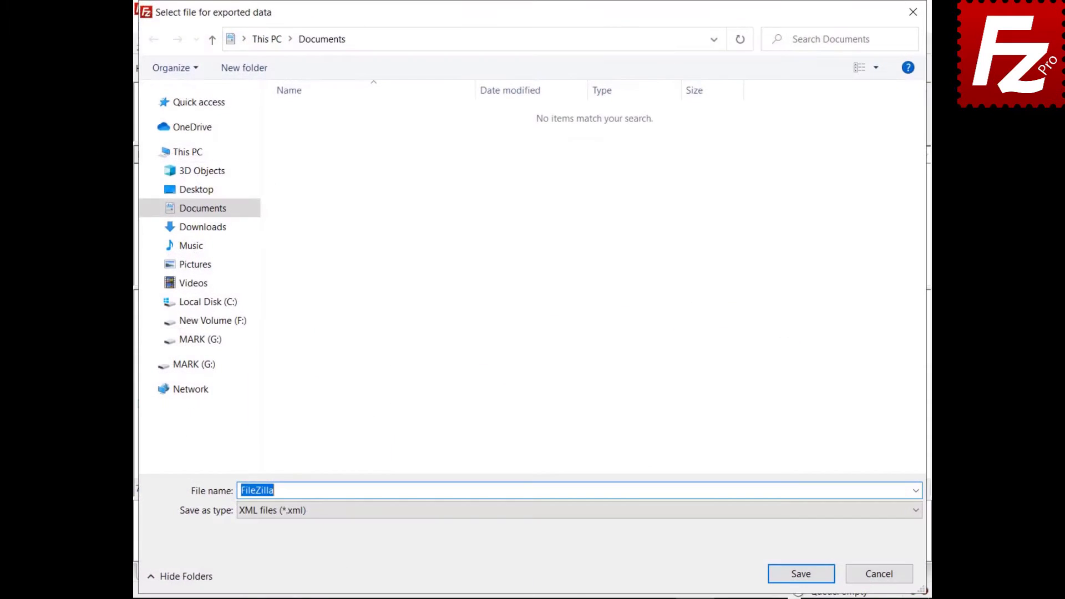
pyautogui.write('fzdefaults.xml')
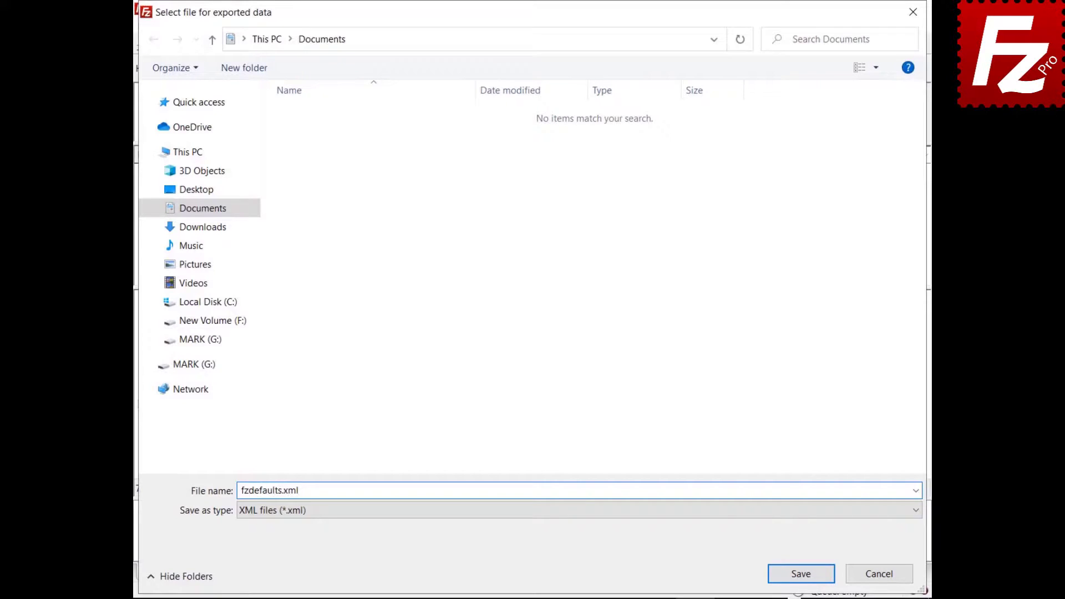
pyautogui.click(800, 575)
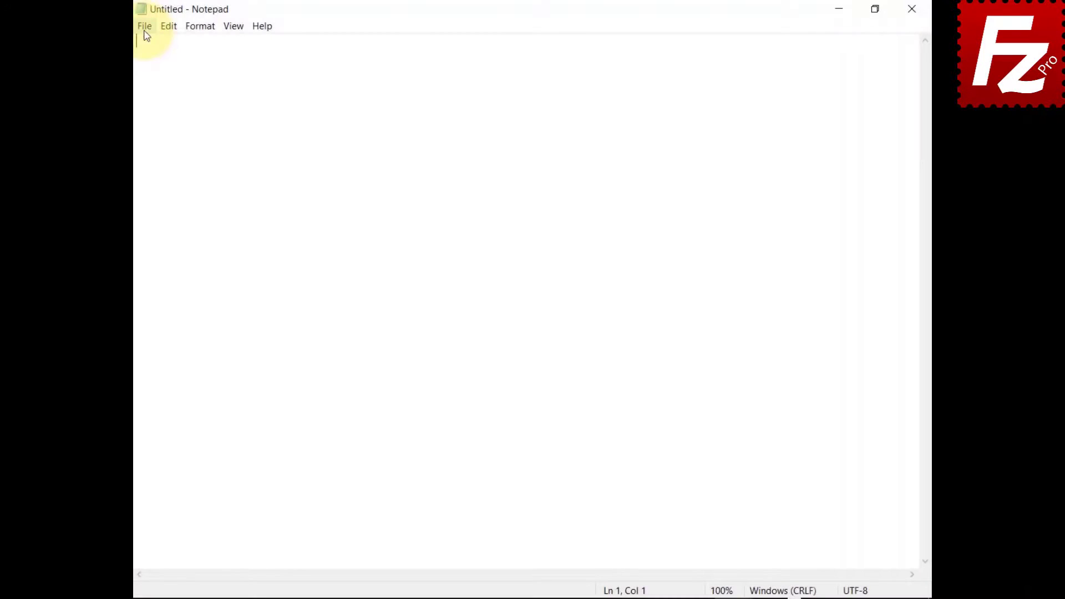
# Open the exported fzdefaults file in Notepad to check its contents.
pyautogui.click(145, 31)
pyautogui.click(146, 73)
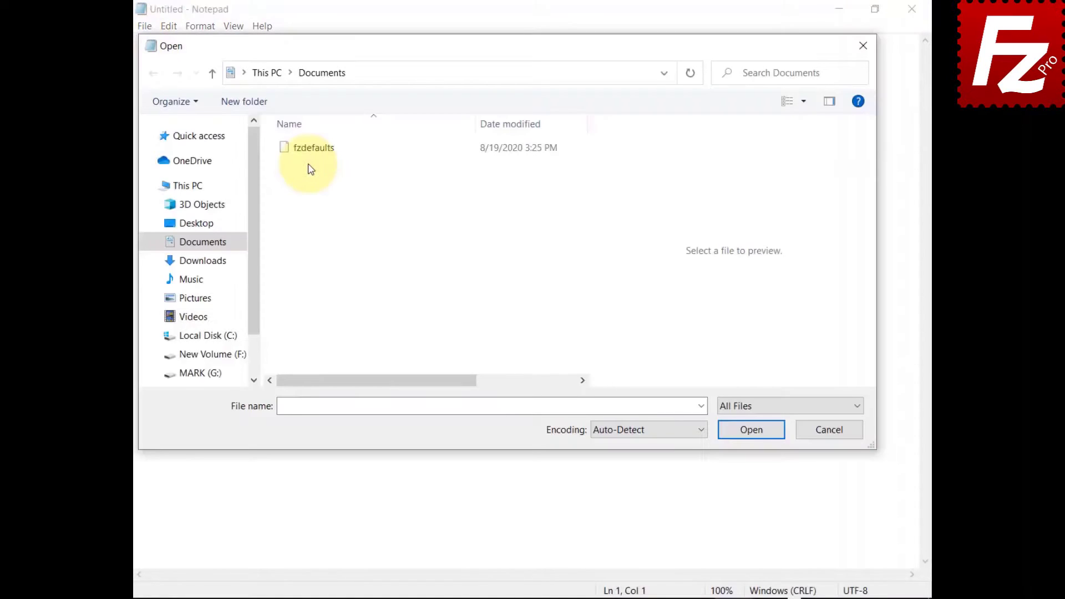
pyautogui.click(310, 158)
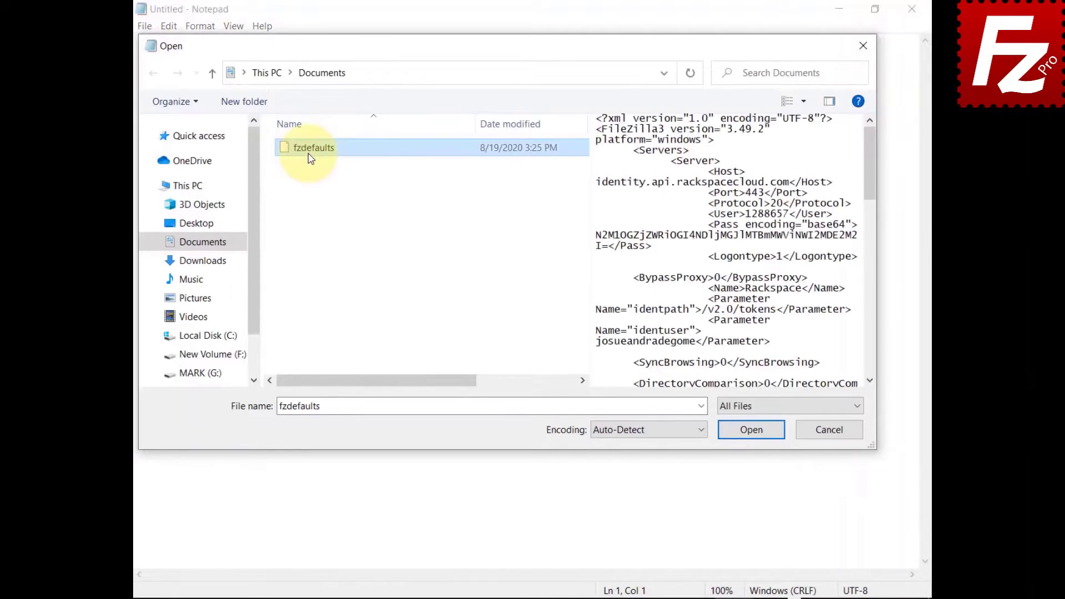
pyautogui.click(752, 432)
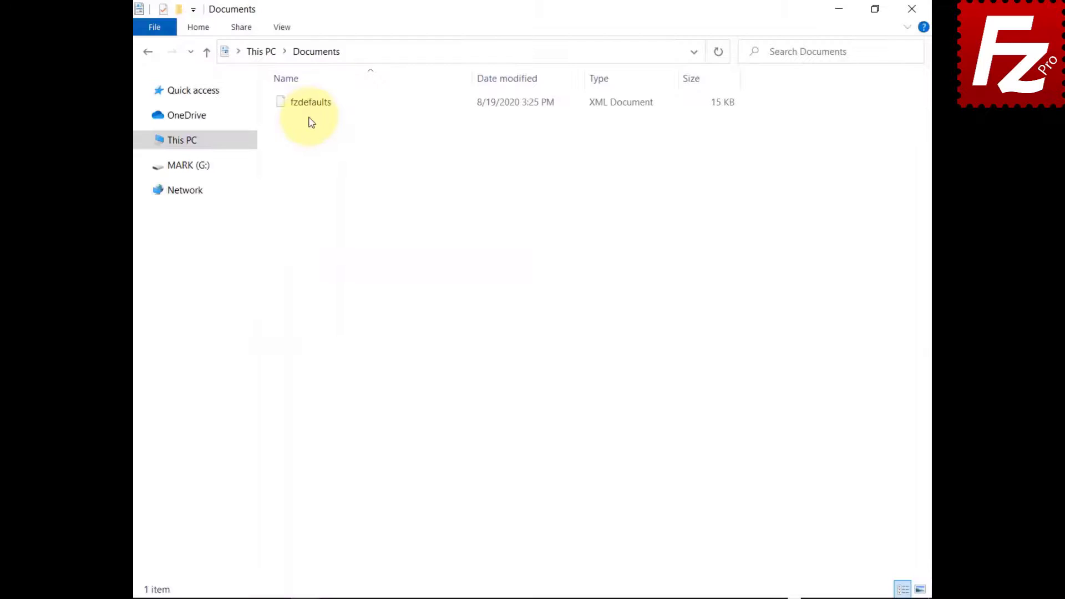
# Copy fzdefaults.xml from the Documents folder.
pyautogui.click(310, 107)
pyautogui.rightClick(309, 109)
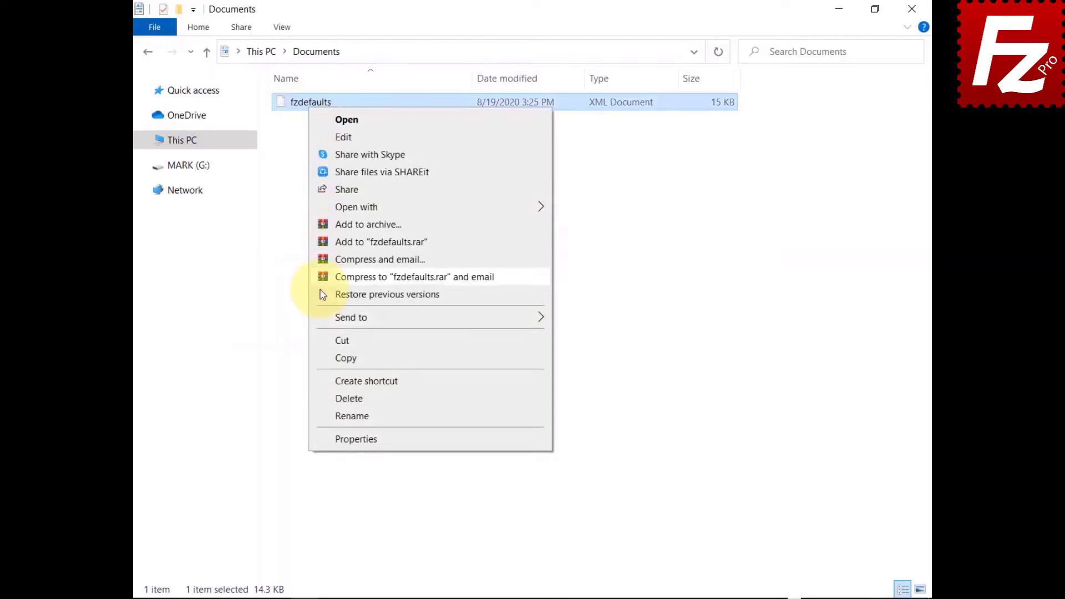
pyautogui.click(325, 358)
# Paste it into %ProgramFiles%\FileZilla Pro, granting administrator permission.
pyautogui.click(654, 54)
pyautogui.write('%Program')
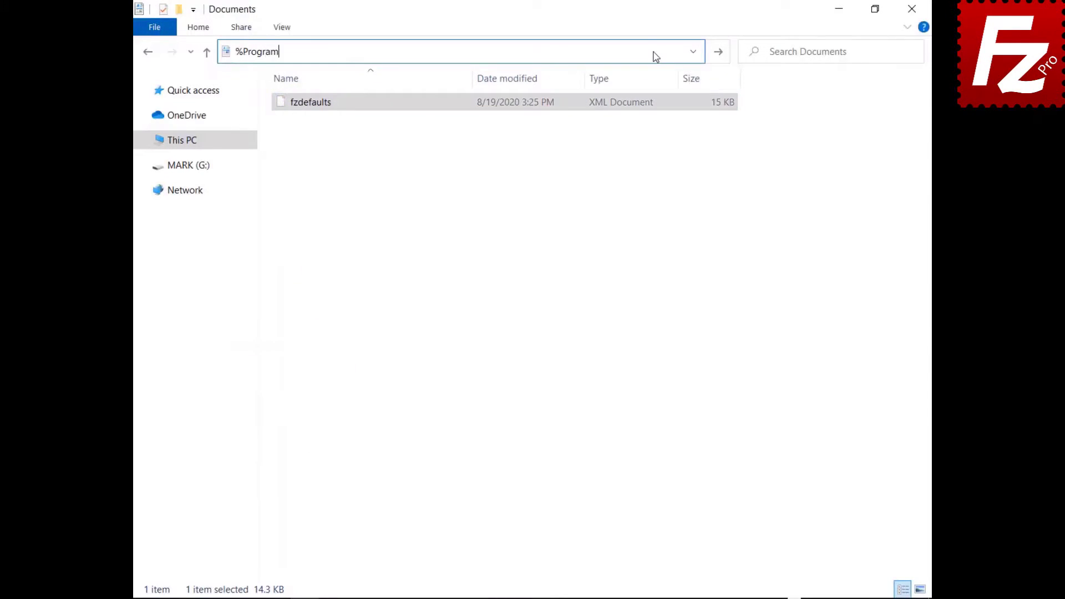
pyautogui.write('Files%\\FileZilla Pro')
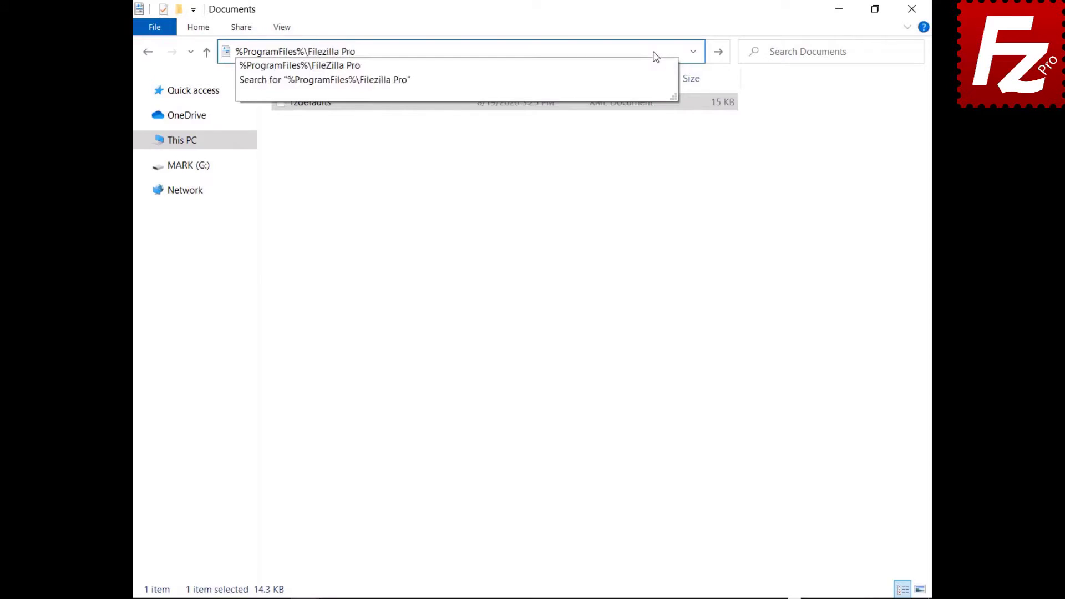
pyautogui.press('Return')
pyautogui.rightClick(408, 546)
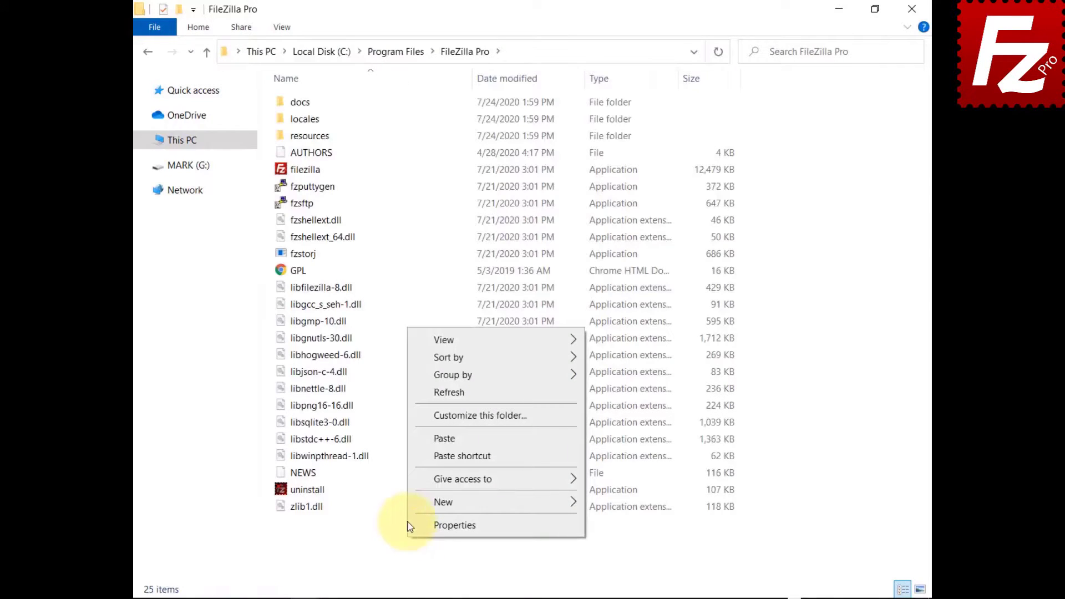
pyautogui.click(444, 438)
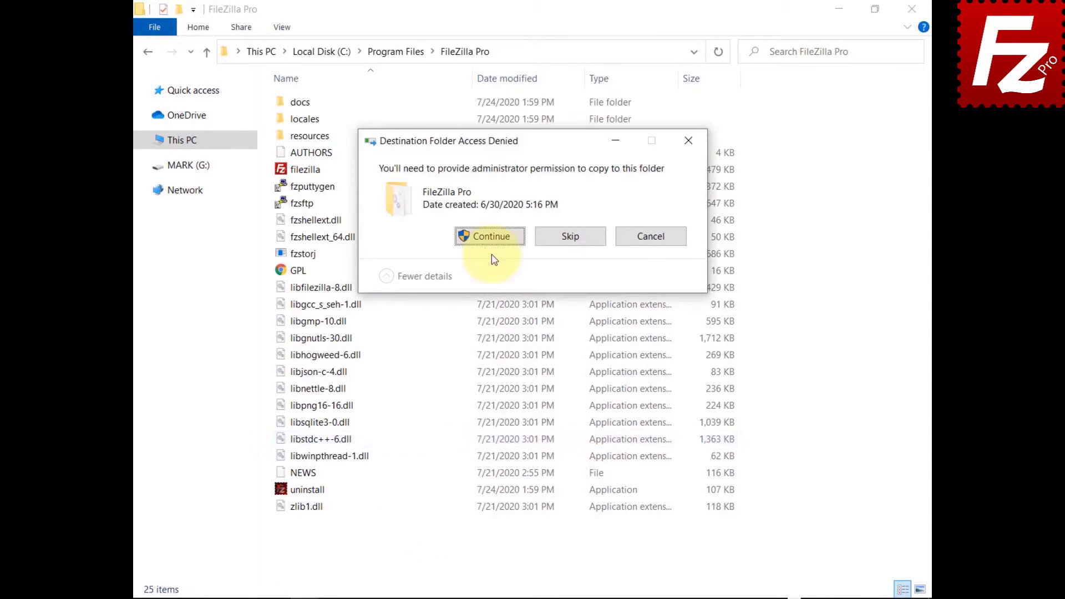
pyautogui.click(491, 239)
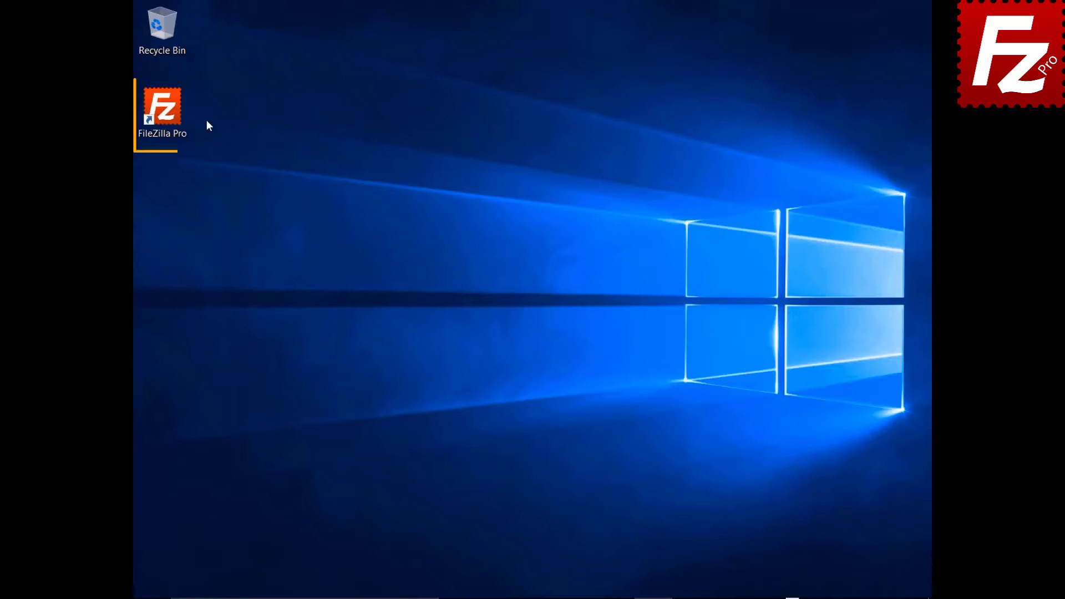
# Launch FileZilla Pro and connect to the saved Amazon S3 site.
pyautogui.doubleClick(168, 115)
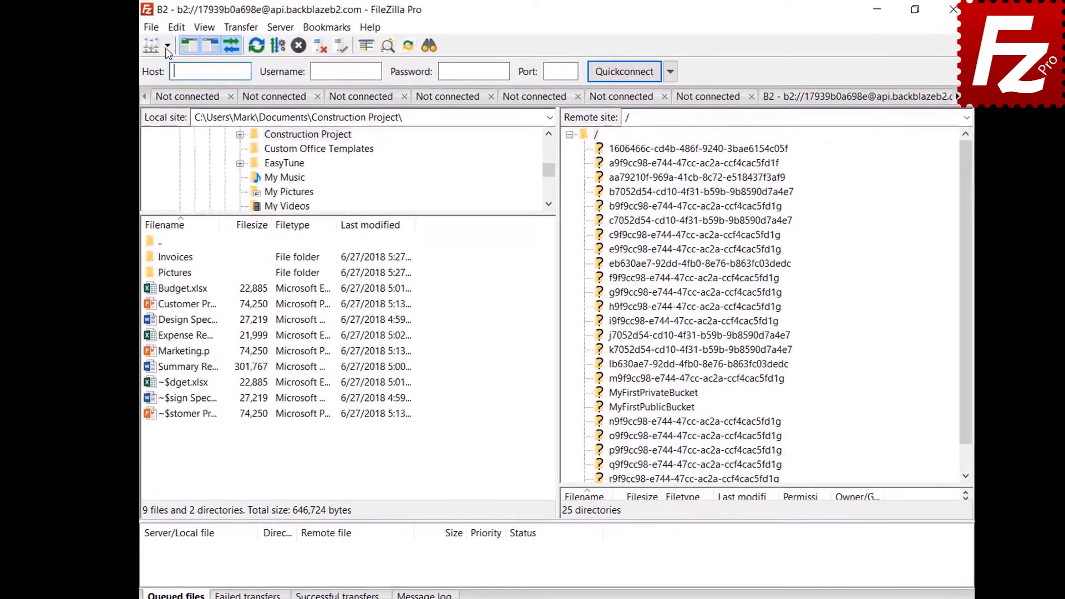
pyautogui.click(173, 48)
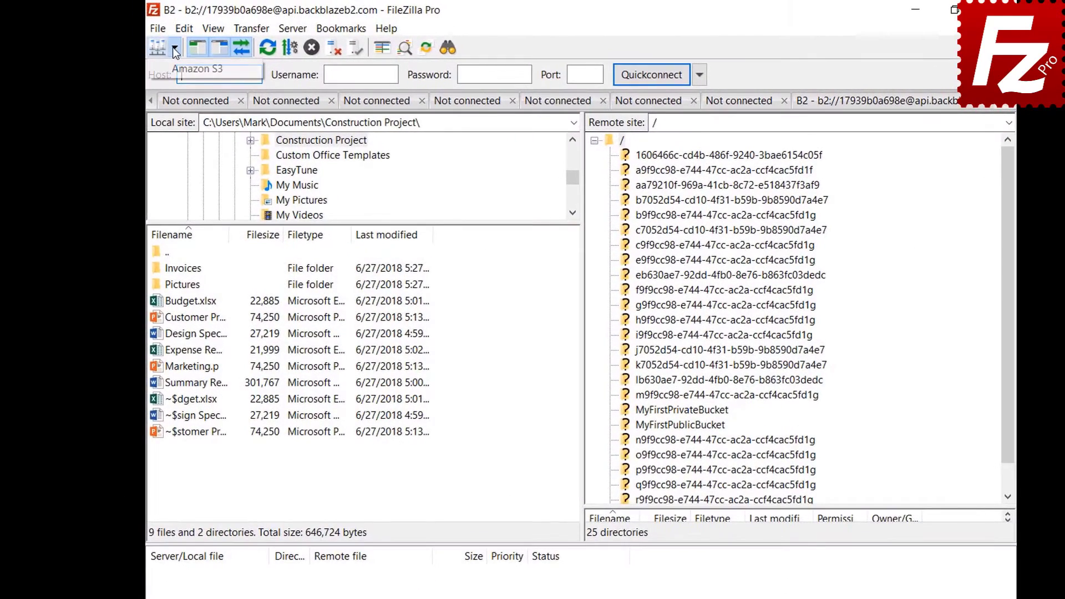
pyautogui.click(174, 68)
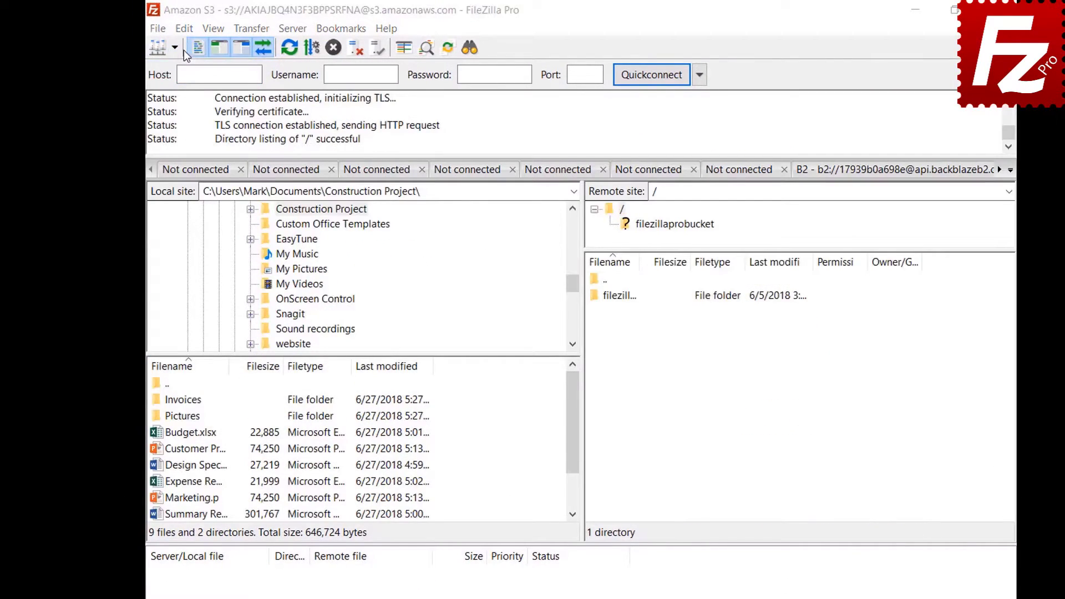
# Open Settings on the Interface page and list the file pane layout options.
pyautogui.click(184, 30)
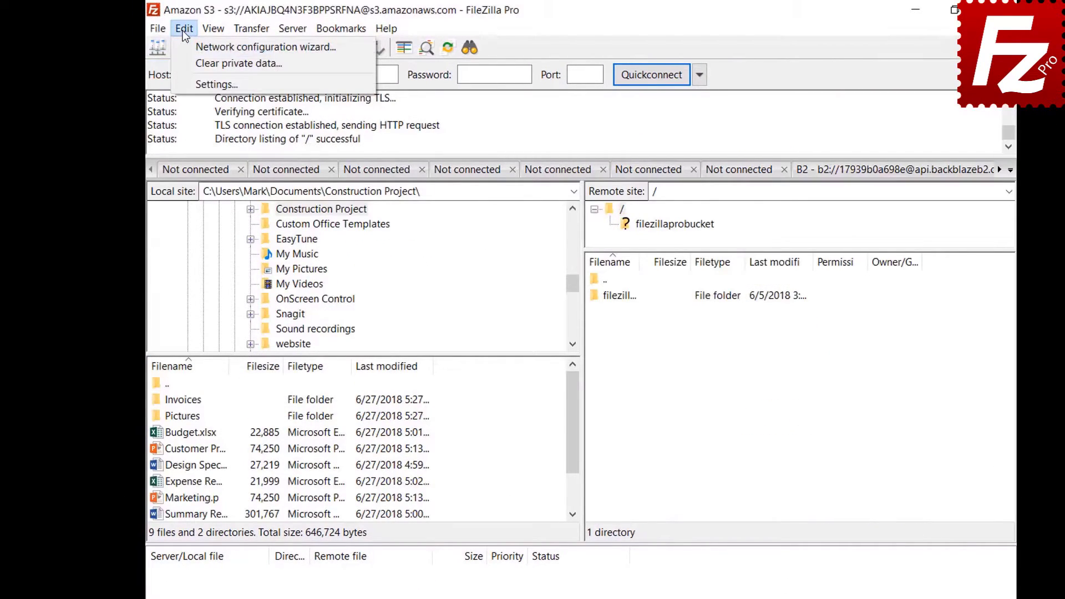
pyautogui.click(186, 86)
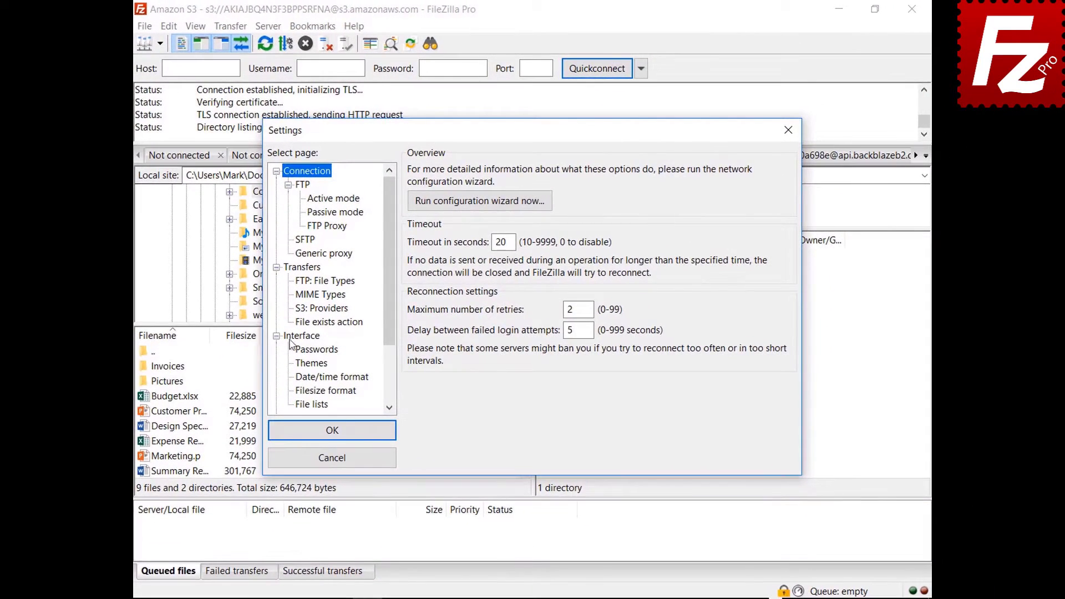
pyautogui.click(305, 350)
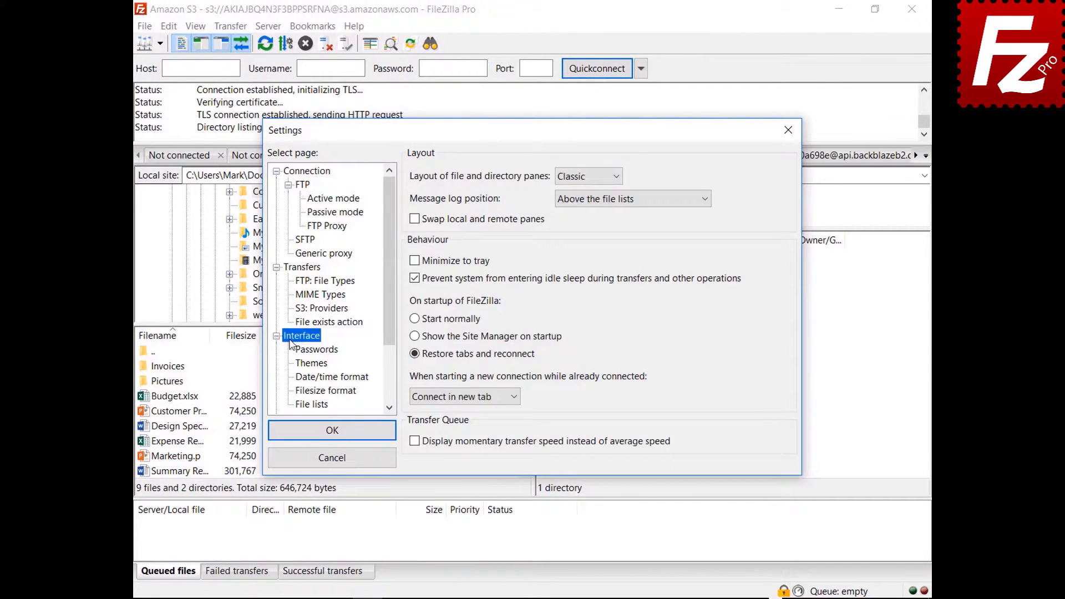
pyautogui.click(586, 178)
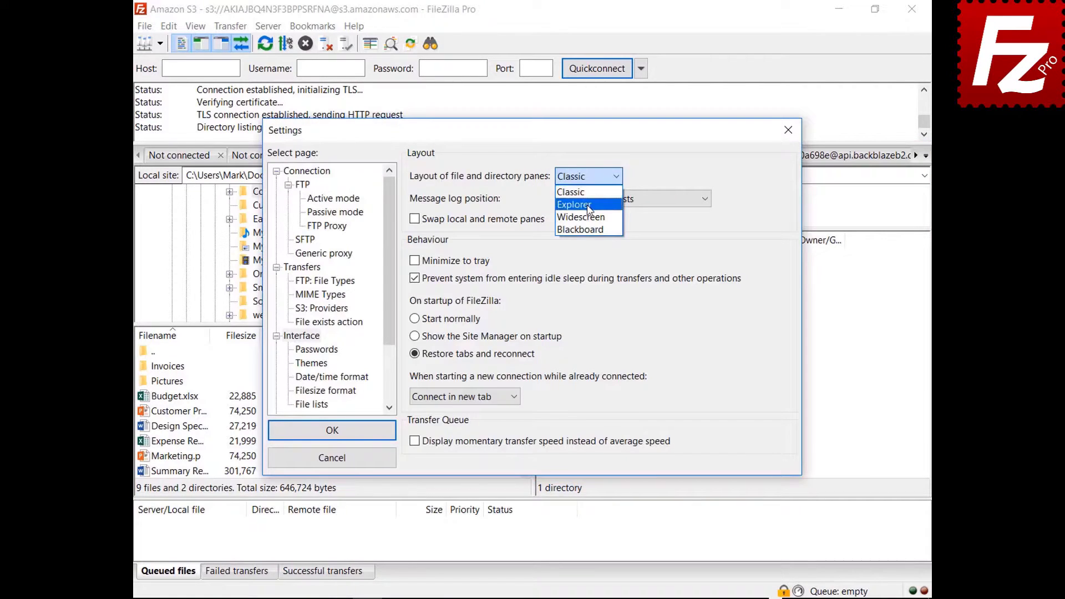
# Preview the Explorer and Widescreen pane layouts, moving the dialog aside to inspect each.
pyautogui.click(588, 201)
pyautogui.moveTo(538, 130); pyautogui.dragTo(556, 598)
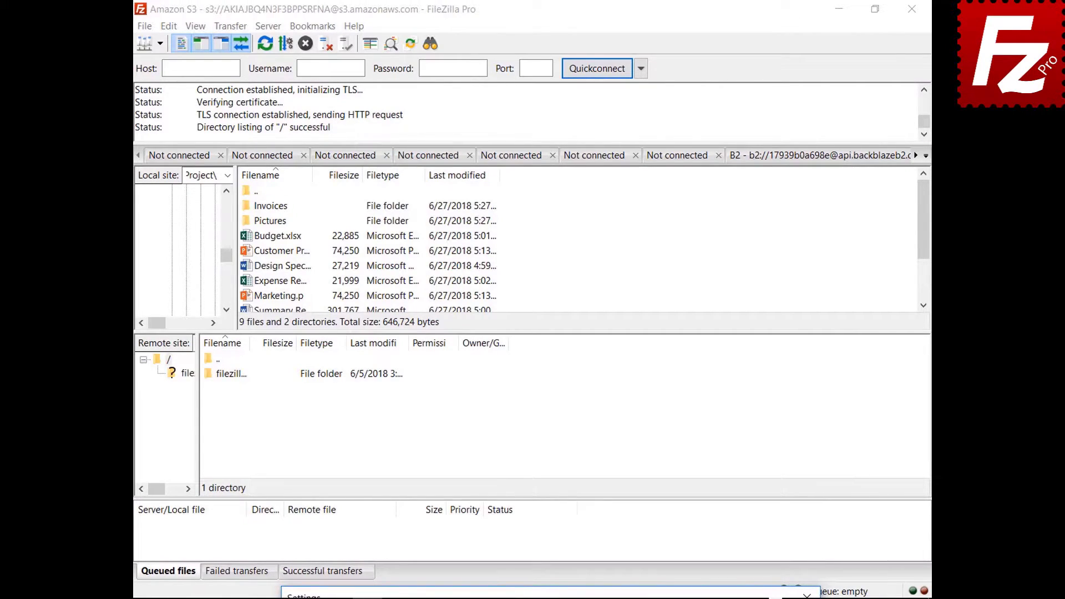
pyautogui.moveTo(556, 596); pyautogui.dragTo(528, 131)
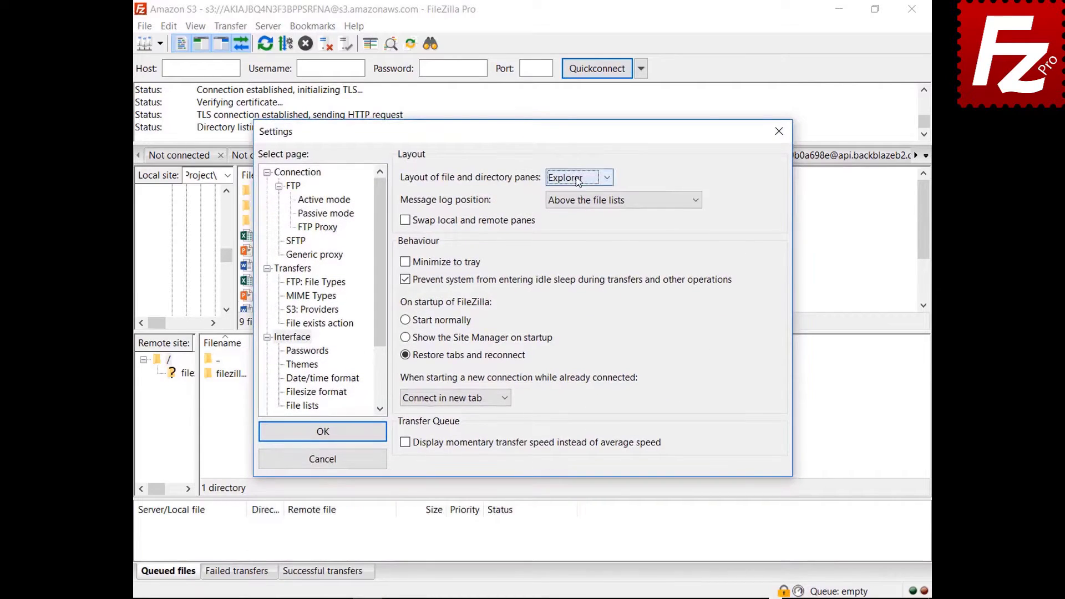
pyautogui.click(577, 178)
pyautogui.click(571, 211)
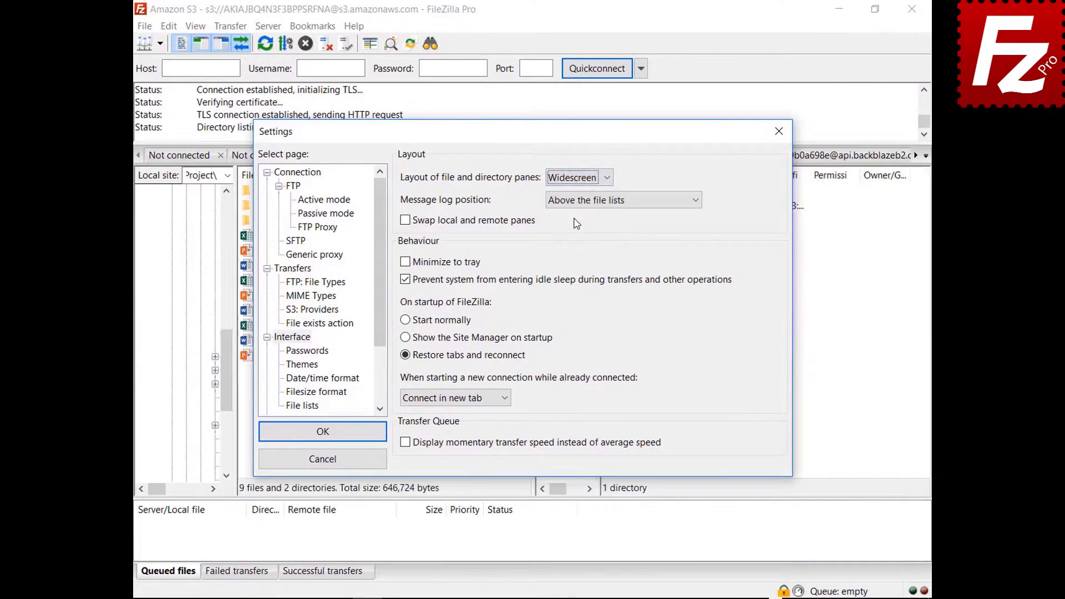
pyautogui.moveTo(537, 139)
pyautogui.mouseDown()
pyautogui.moveTo(564, 598)
pyautogui.moveTo(560, 402)
pyautogui.moveTo(529, 145)
pyautogui.mouseUp()
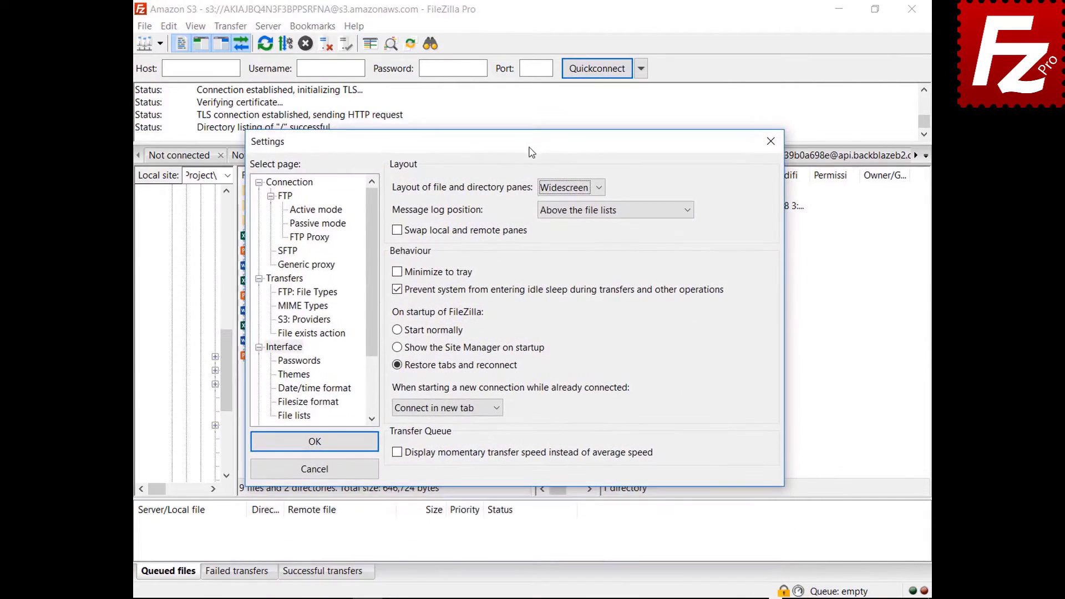
# Preview the Blackboard layout, then set the panes back to Classic.
pyautogui.click(571, 189)
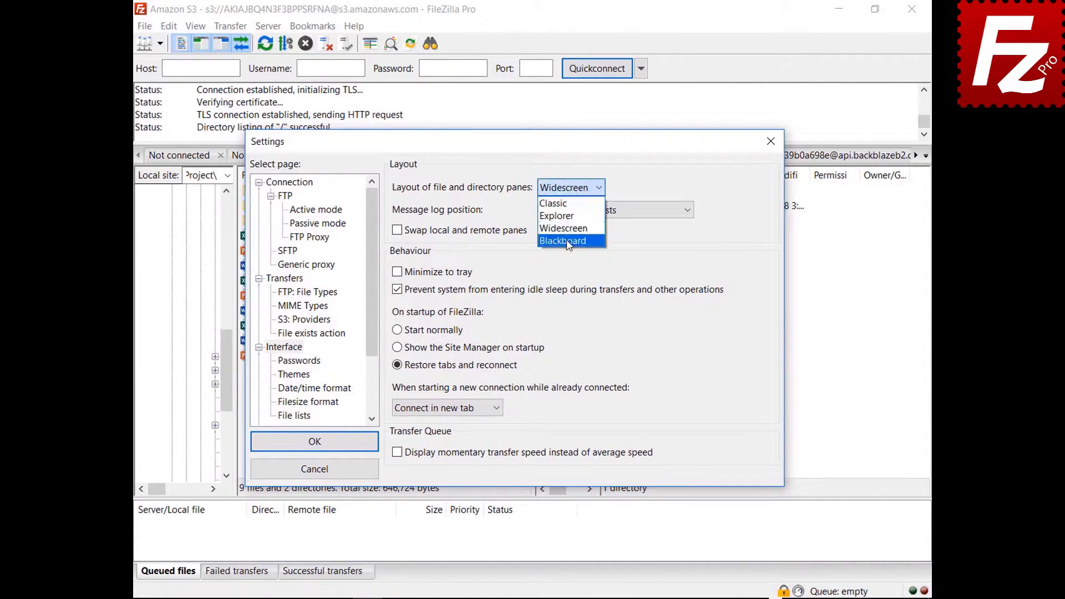
pyautogui.click(567, 243)
pyautogui.moveTo(515, 146); pyautogui.dragTo(517, 598)
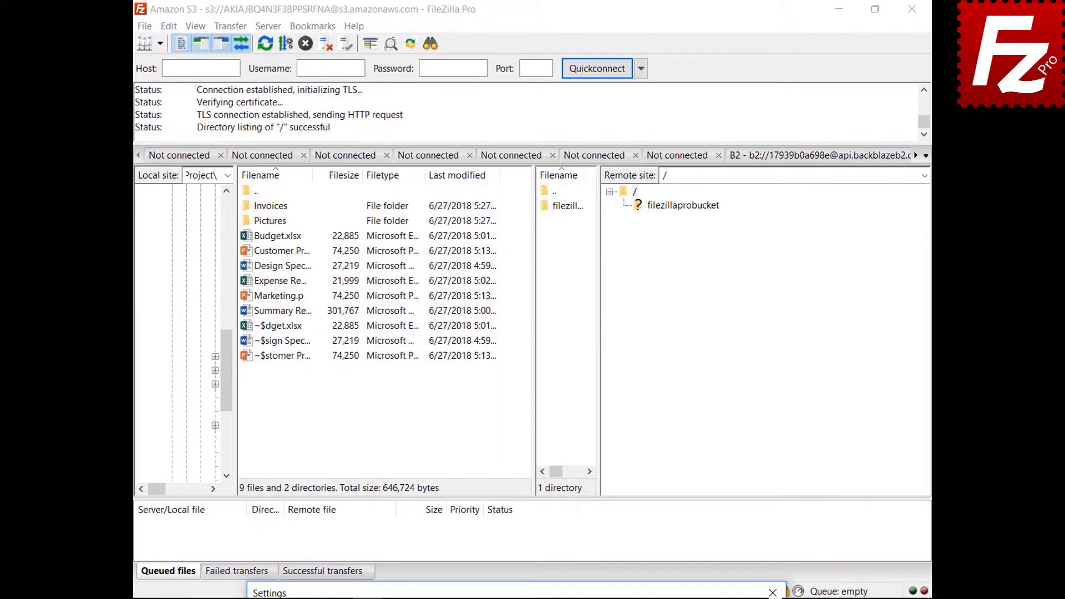
pyautogui.moveTo(518, 598); pyautogui.dragTo(491, 157)
pyautogui.click(544, 199)
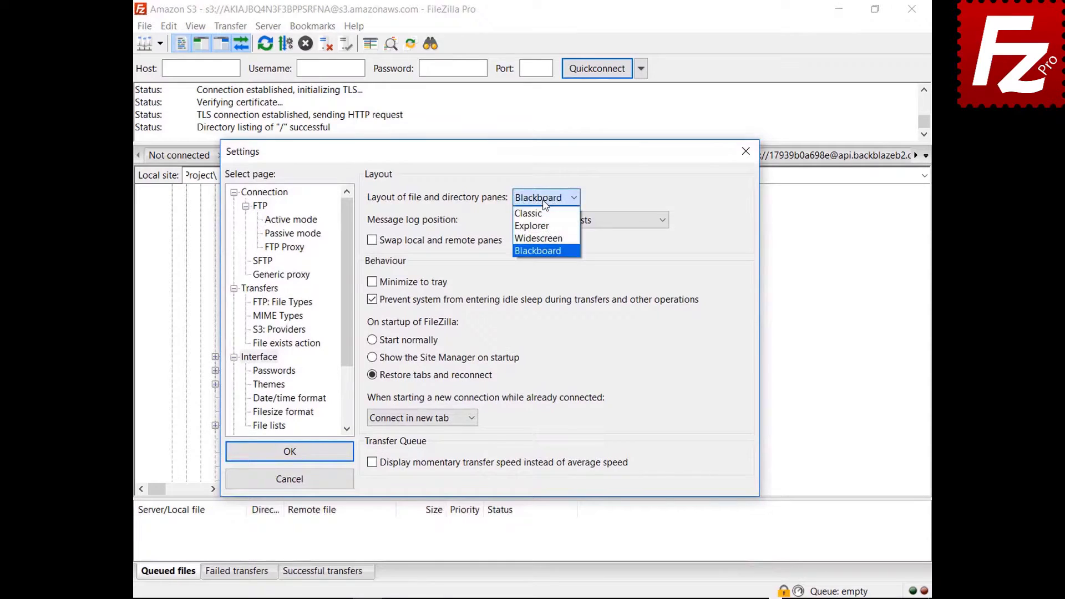
pyautogui.click(528, 213)
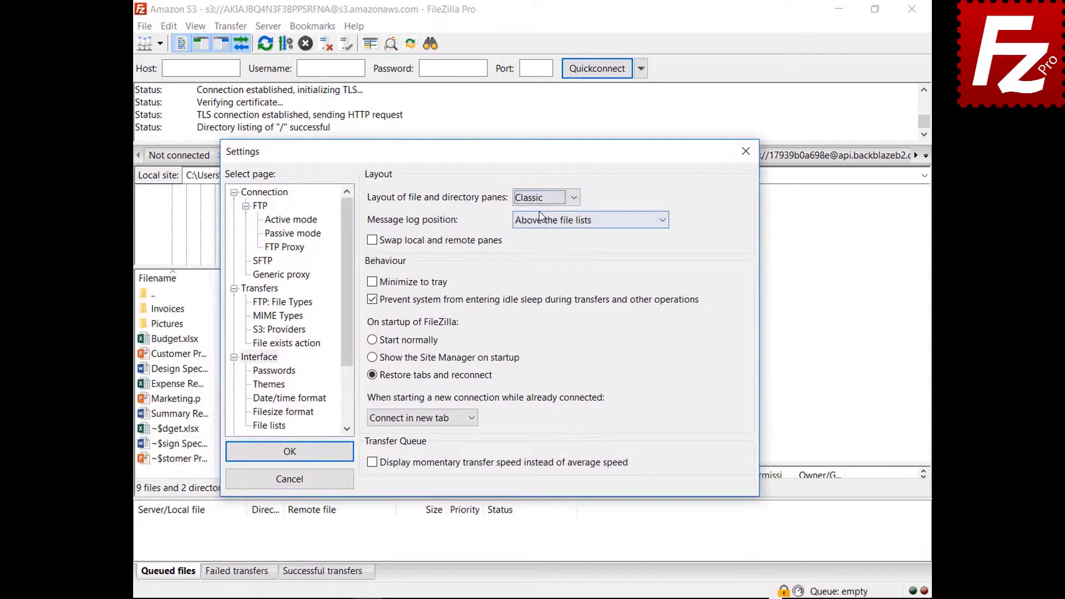
# Place the message log as a tab in the transfer queue pane and check the result.
pyautogui.click(572, 221)
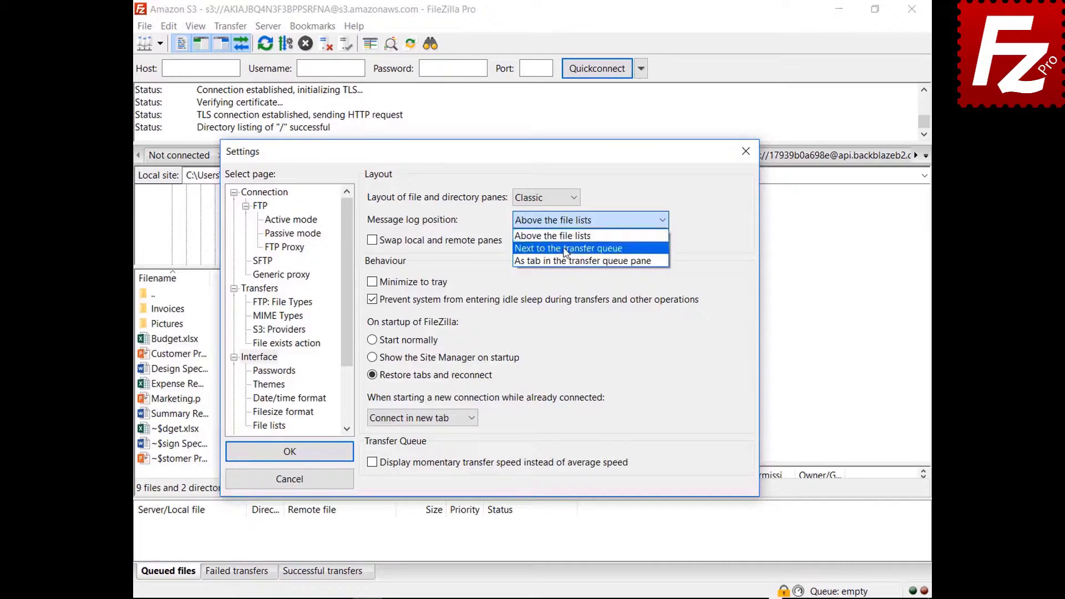
pyautogui.click(583, 247)
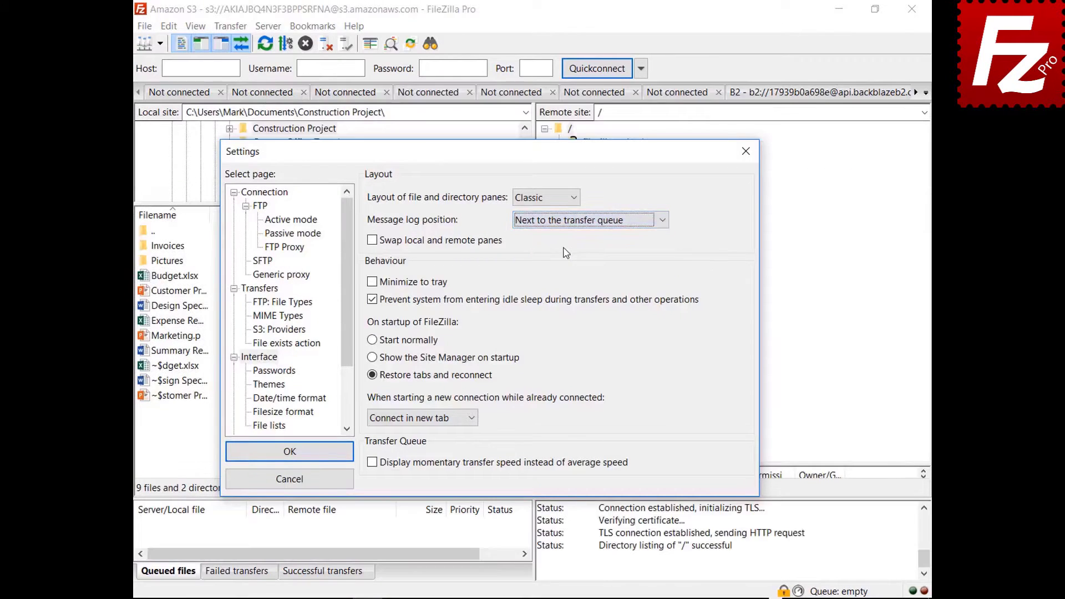
pyautogui.moveTo(495, 161); pyautogui.dragTo(494, 111)
pyautogui.click(607, 181)
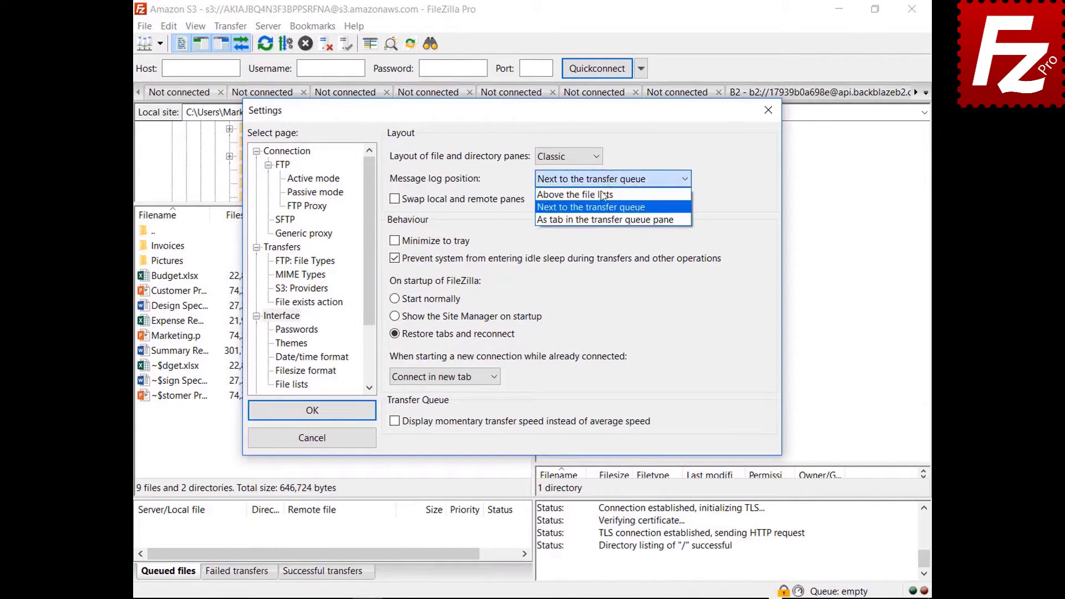
pyautogui.click(603, 220)
pyautogui.moveTo(541, 110); pyautogui.dragTo(542, 598)
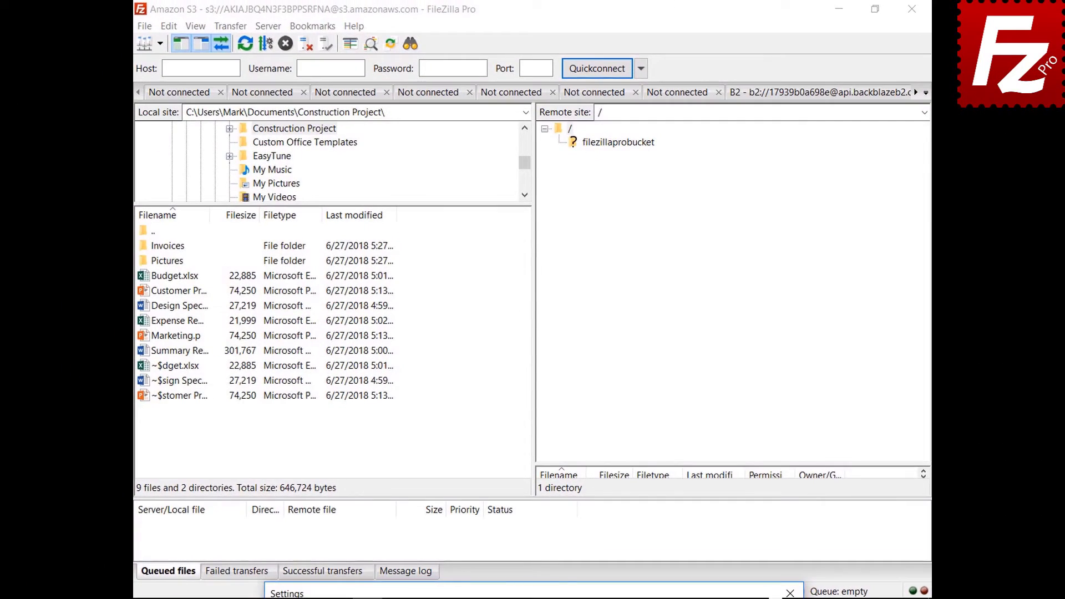
pyautogui.moveTo(548, 595); pyautogui.dragTo(560, 138)
# Enable Minimize to tray, save the settings, and minimize FileZilla to the tray.
pyautogui.click(426, 272)
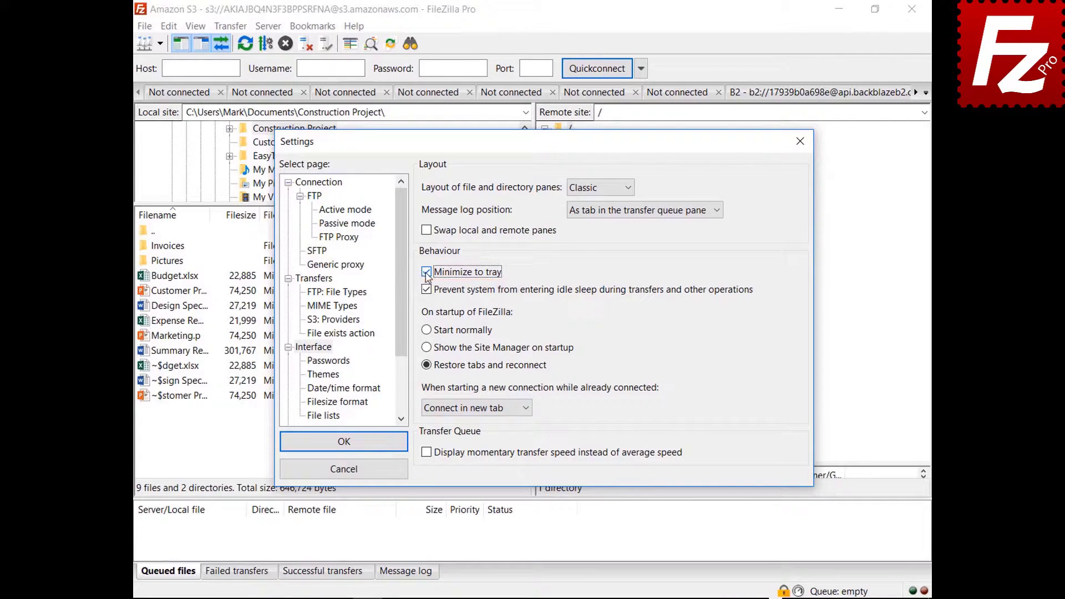
pyautogui.click(342, 441)
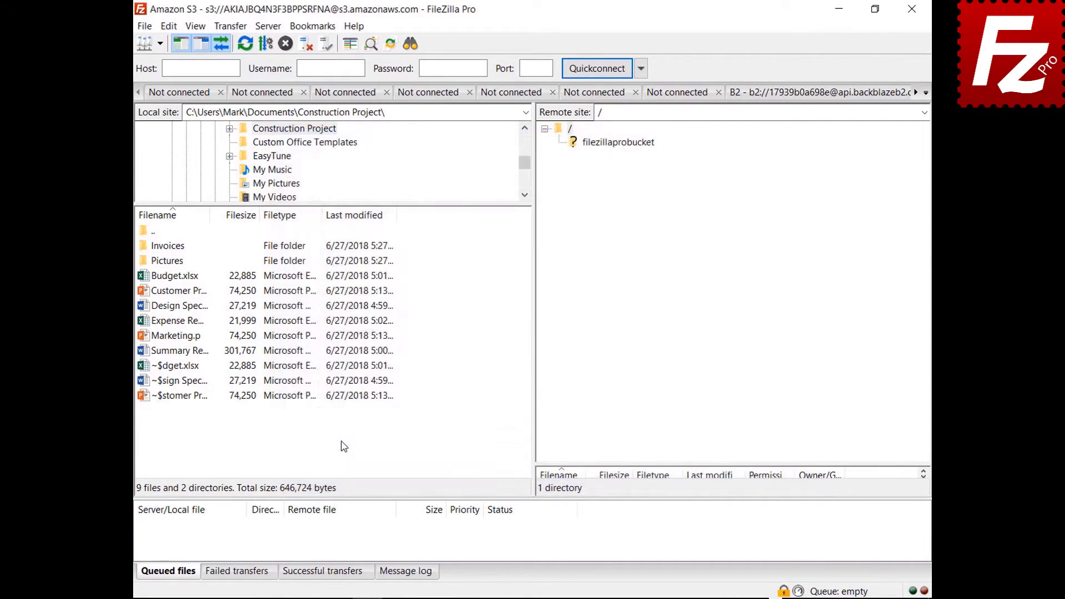
pyautogui.click(839, 9)
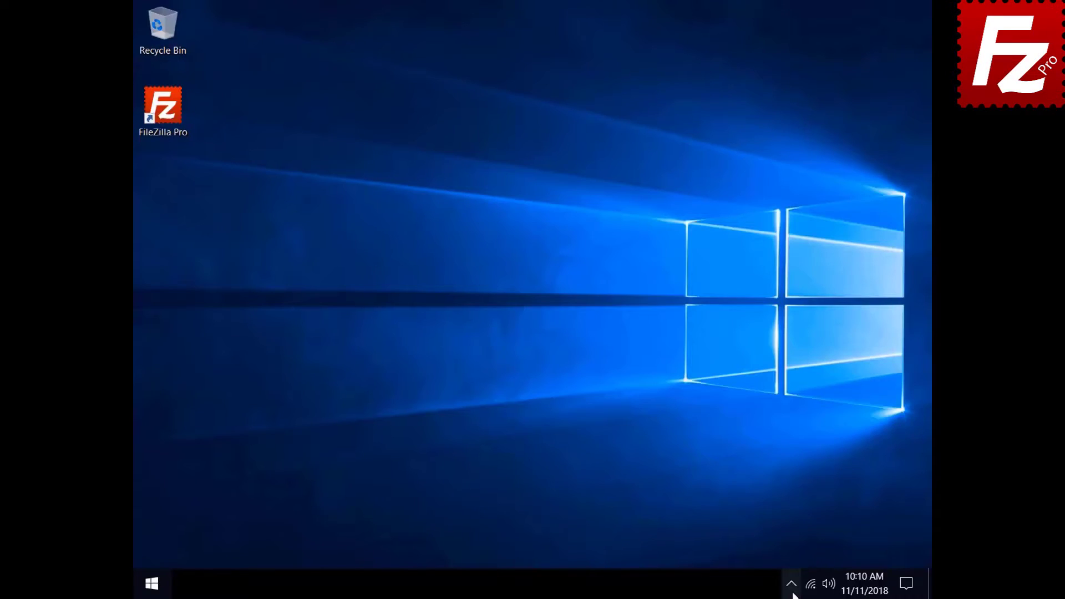
# Restore FileZilla from its tray icon and reopen Settings on the Interface page.
pyautogui.click(792, 589)
pyautogui.click(802, 555)
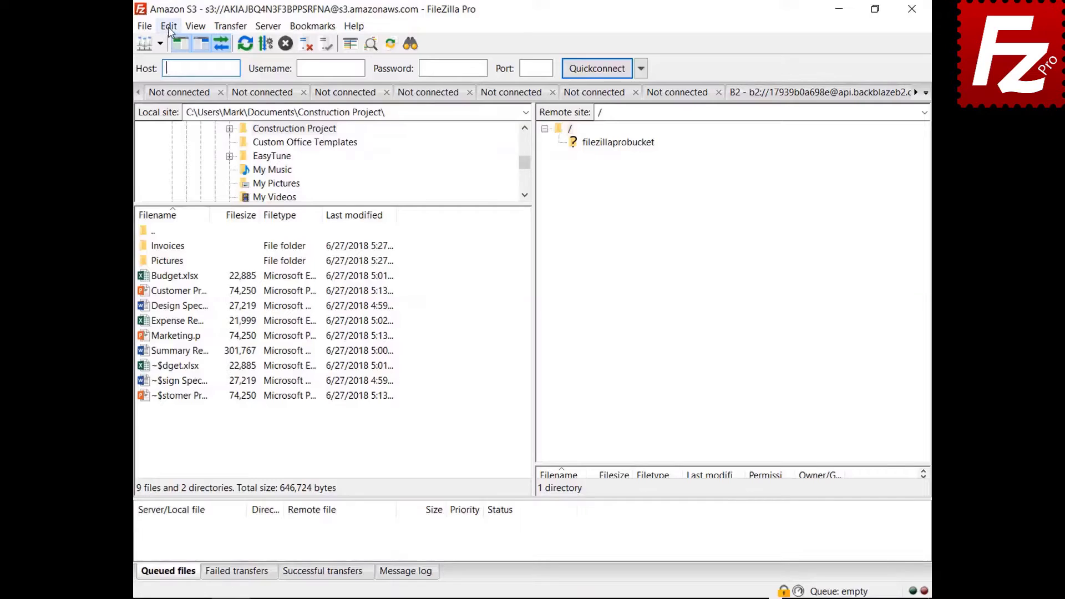
pyautogui.click(168, 26)
pyautogui.click(183, 76)
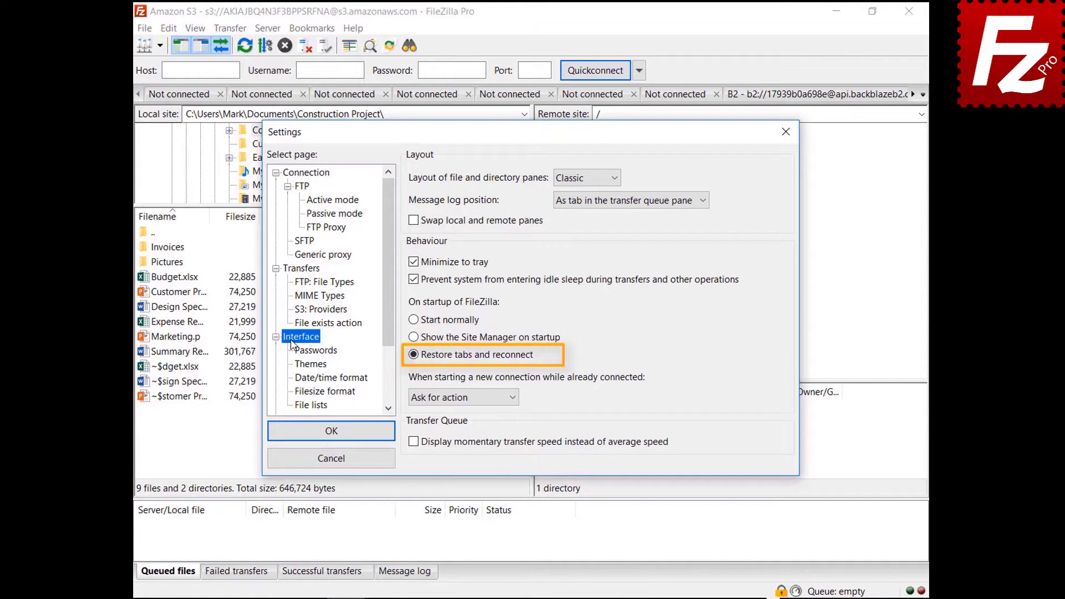
# Make new connections started while already connected open in the current tab.
pyautogui.click(458, 398)
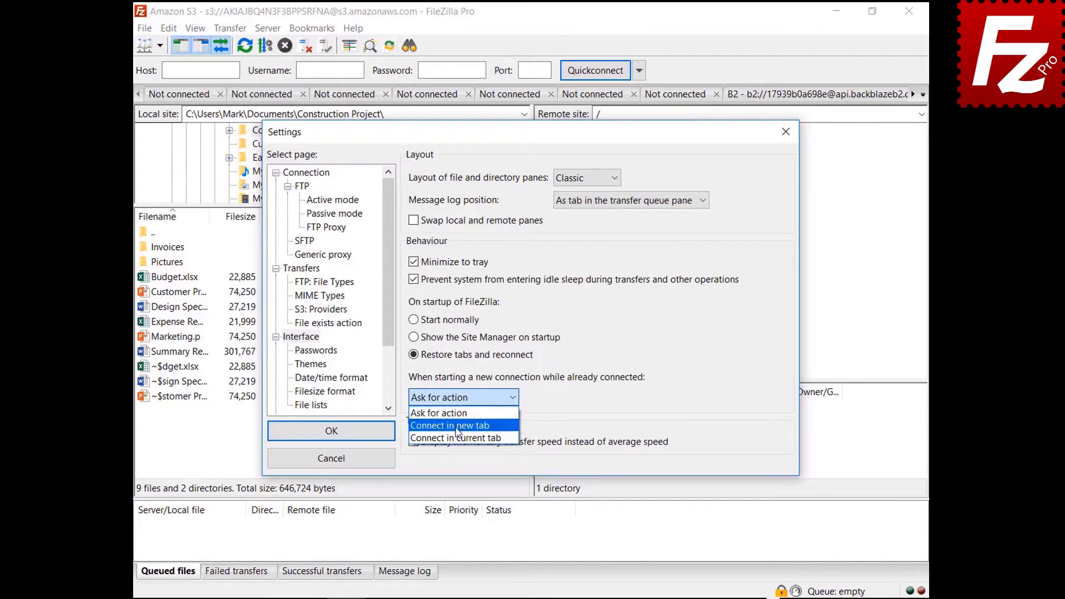
pyautogui.click(457, 426)
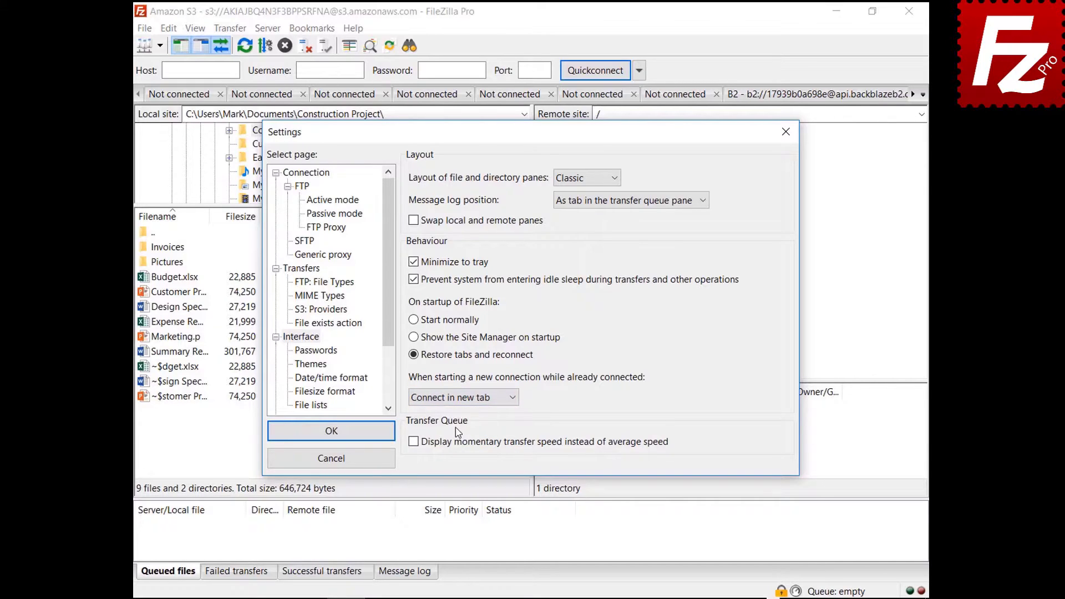
pyautogui.click(460, 398)
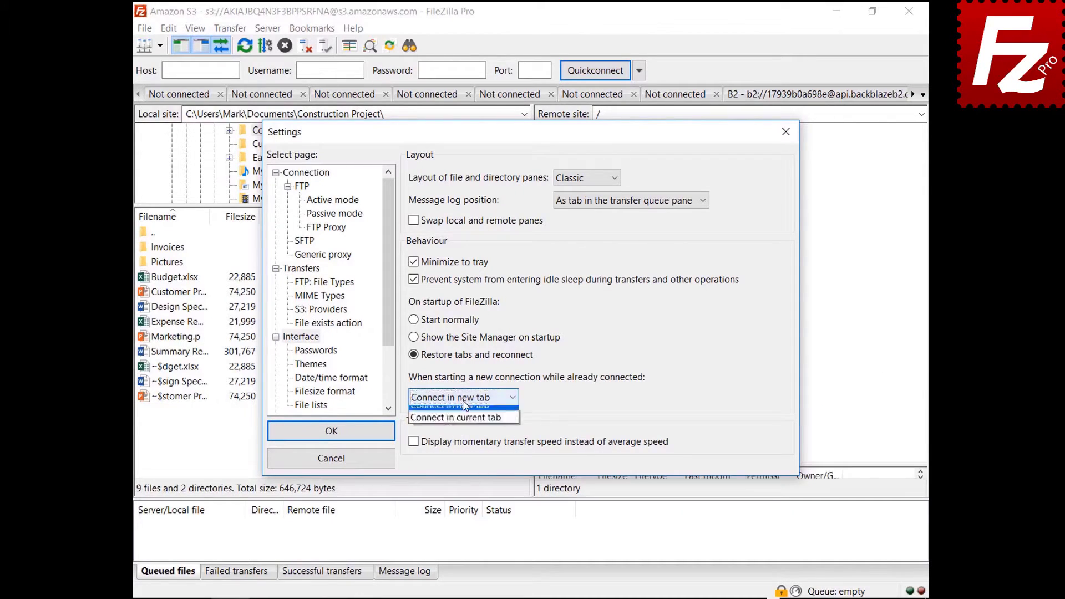
pyautogui.click(468, 438)
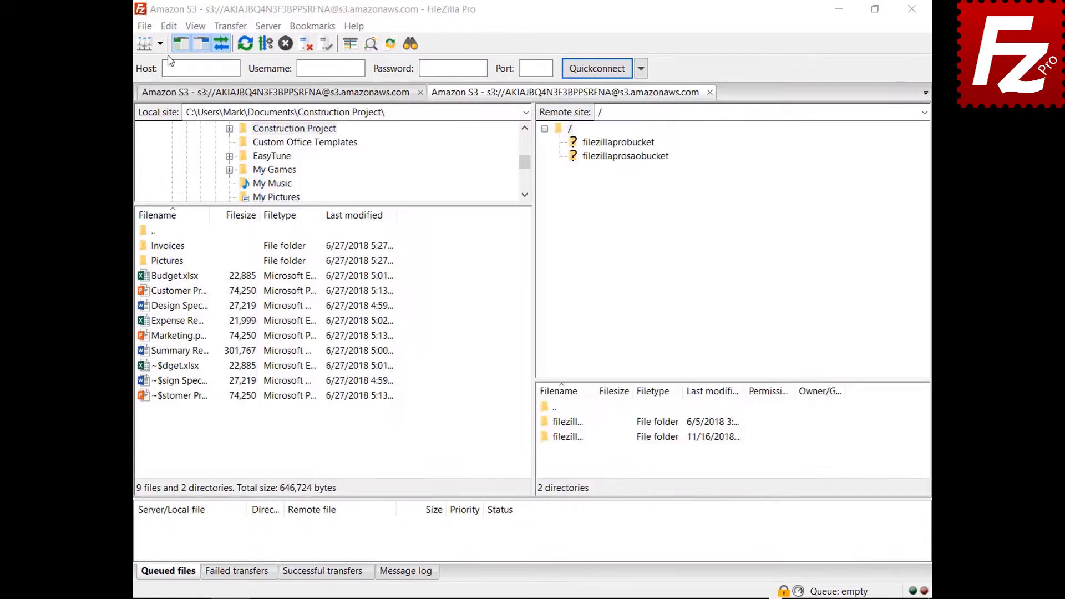
# On the Date/time format settings page, set a custom date format %B %d %Y.
pyautogui.click(168, 28)
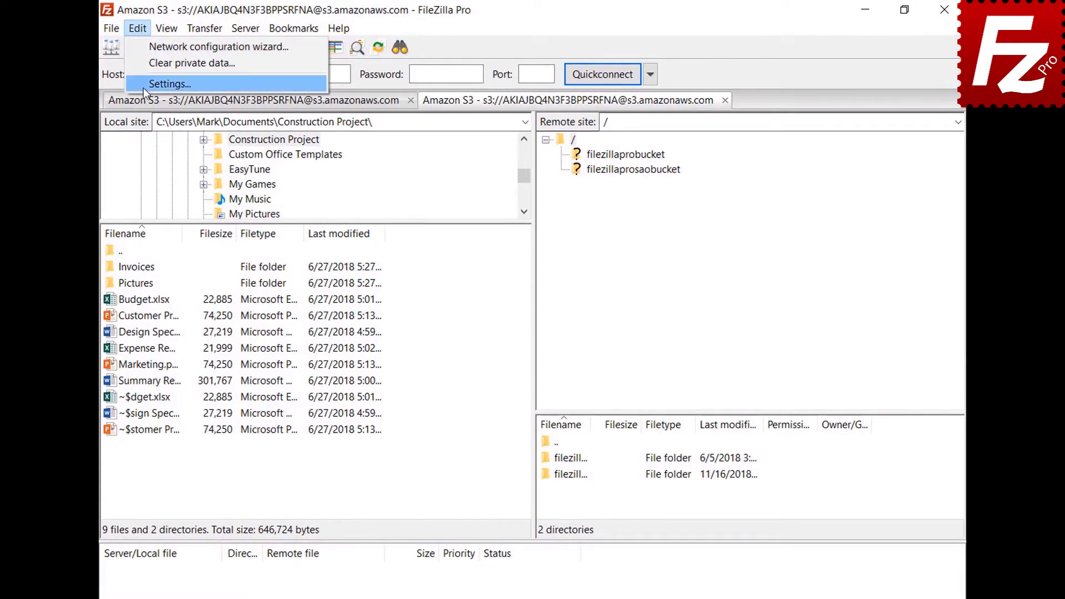
pyautogui.click(143, 85)
pyautogui.click(279, 412)
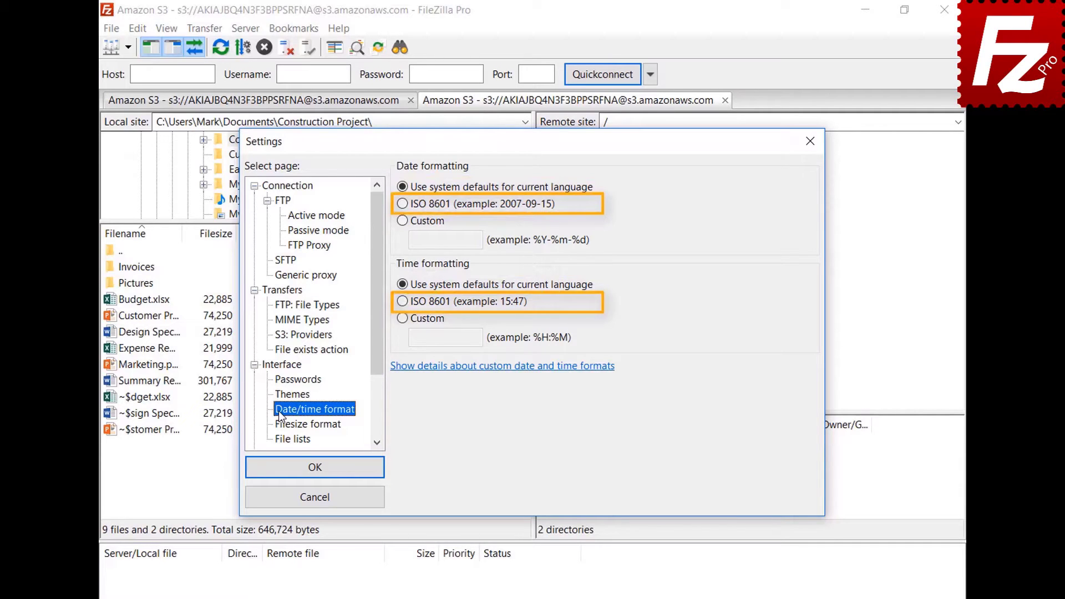
pyautogui.click(402, 220)
pyautogui.click(474, 239)
pyautogui.write('%B %d %Y')
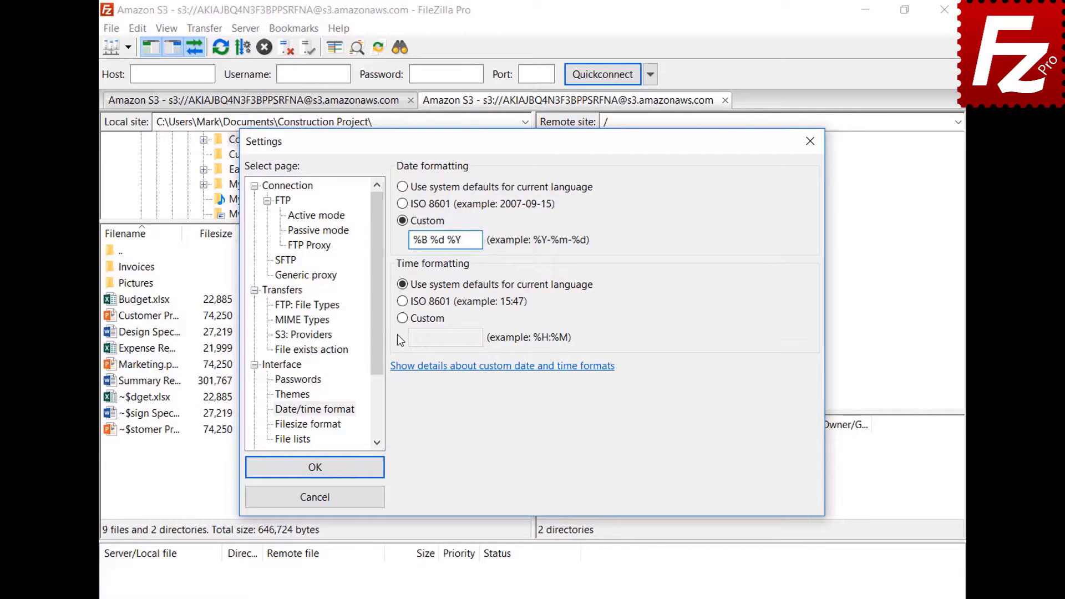
# Set a custom time format %H:%M:%S and save the settings.
pyautogui.click(403, 318)
pyautogui.click(480, 338)
pyautogui.write('%H:%M:%S')
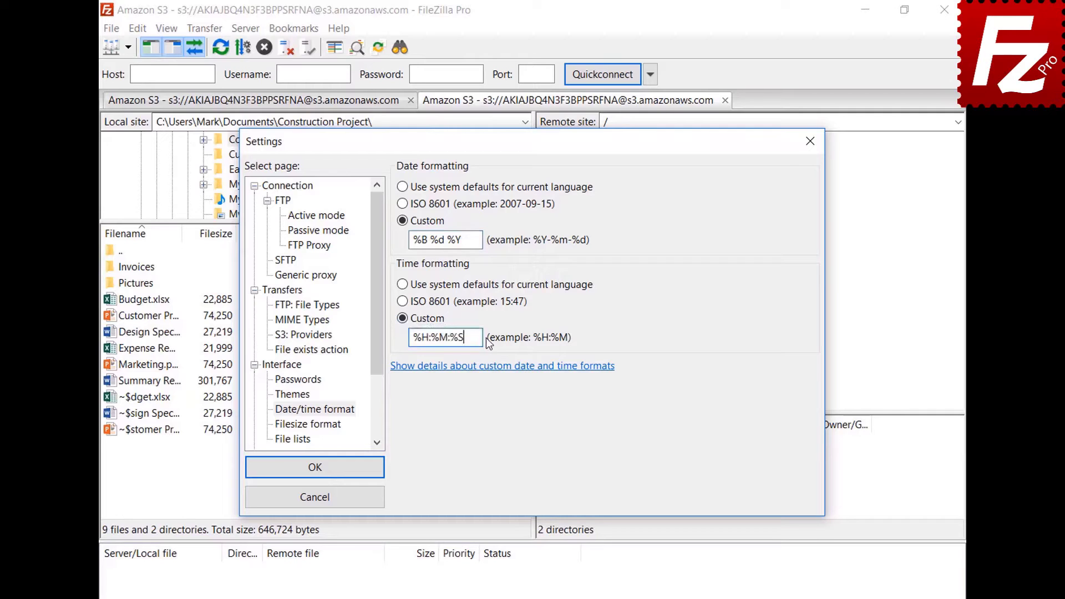
pyautogui.click(315, 467)
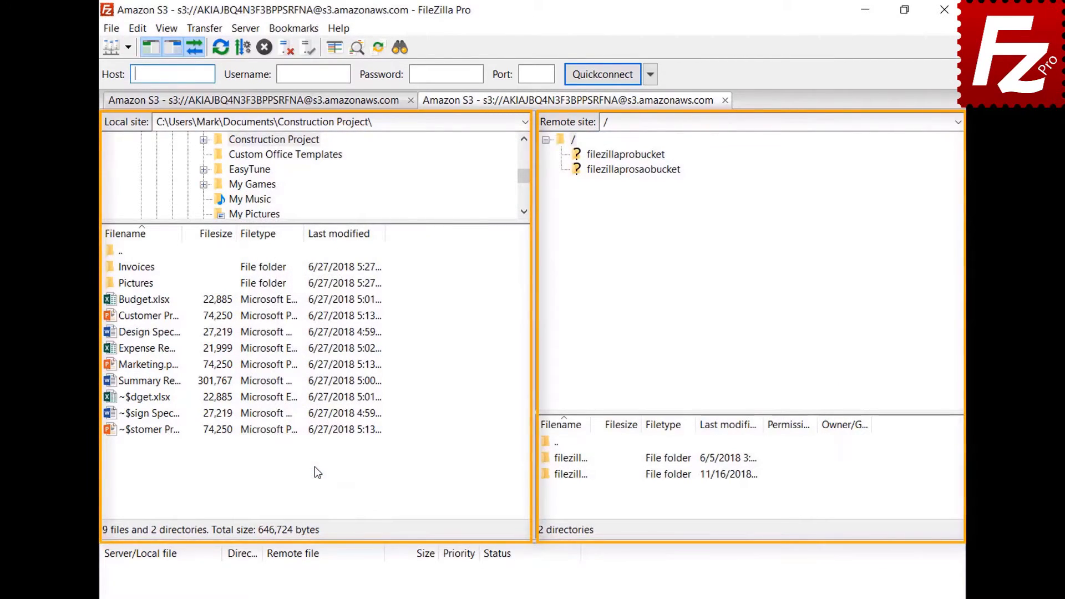
# In Filesize format settings, keep the thousands separator, choose decimal SI prefixes, and raise decimal places.
pyautogui.click(137, 29)
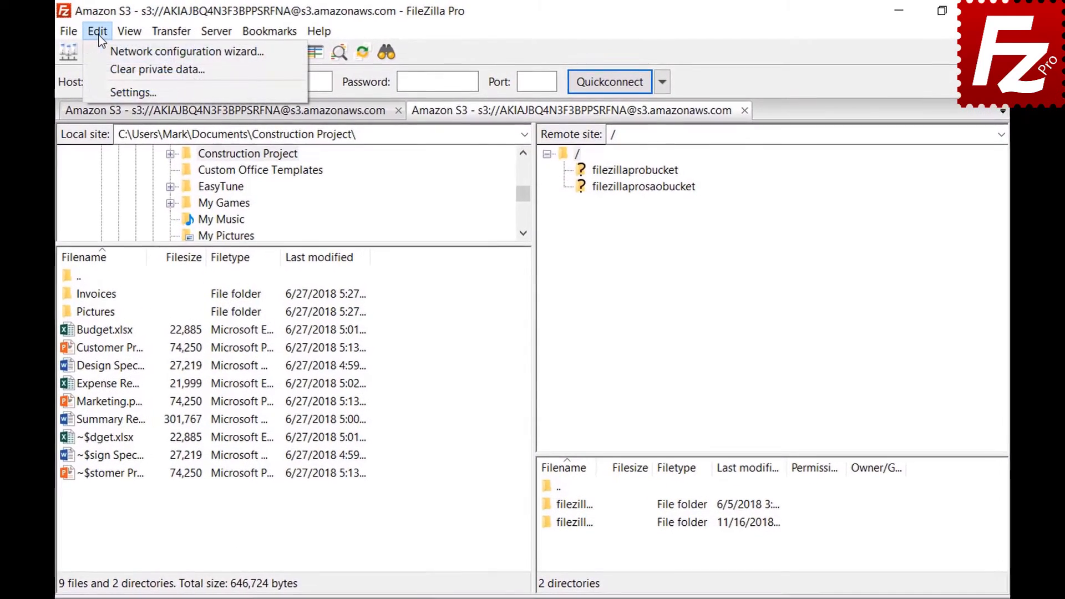
pyautogui.click(102, 87)
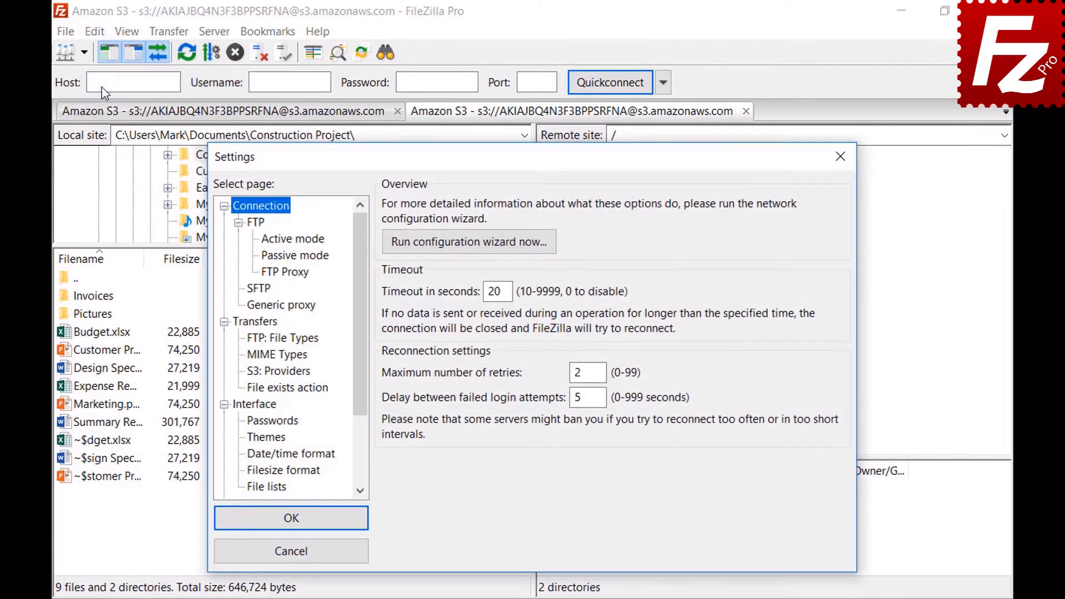
pyautogui.click(253, 473)
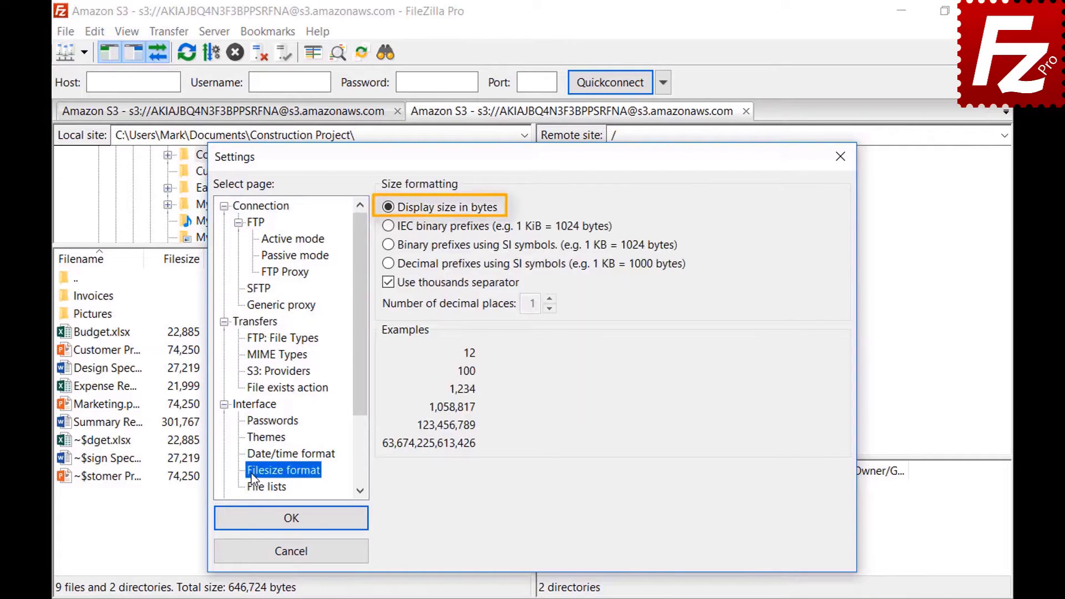
pyautogui.click(388, 282)
pyautogui.click(388, 283)
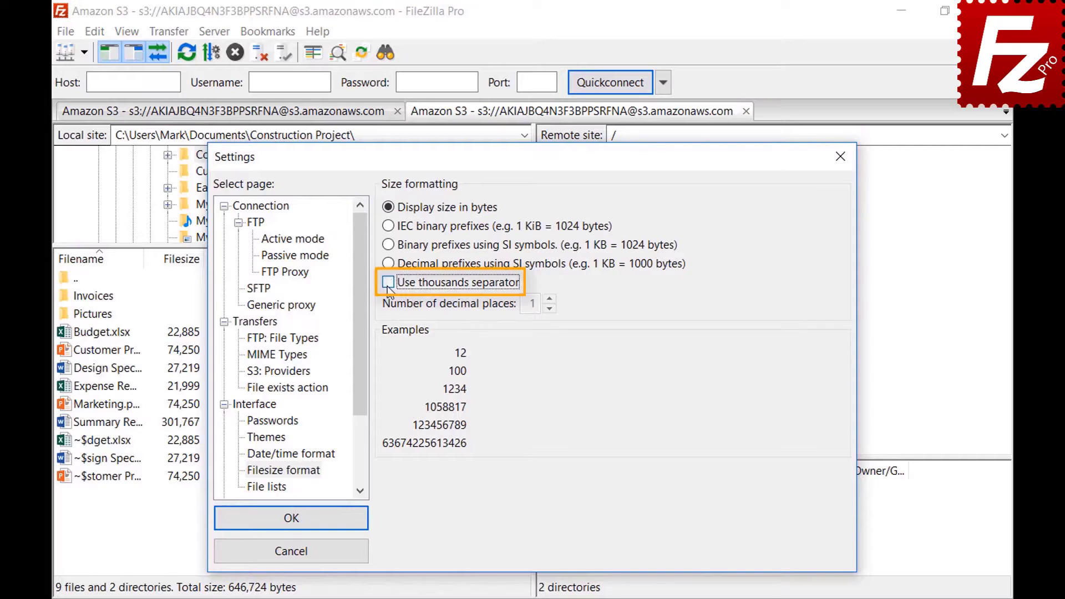
pyautogui.click(387, 283)
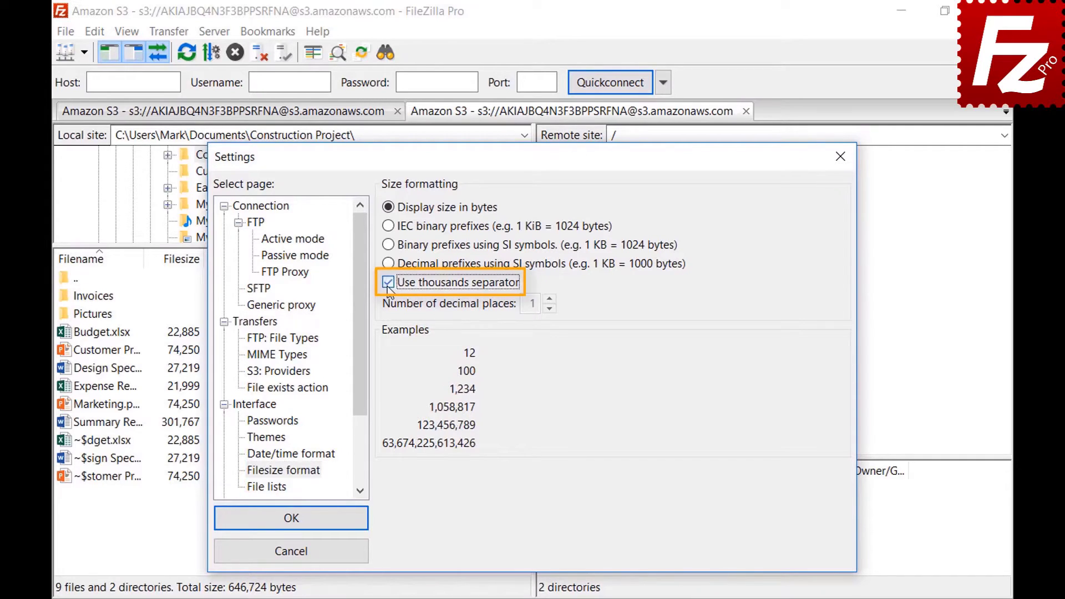
pyautogui.click(388, 226)
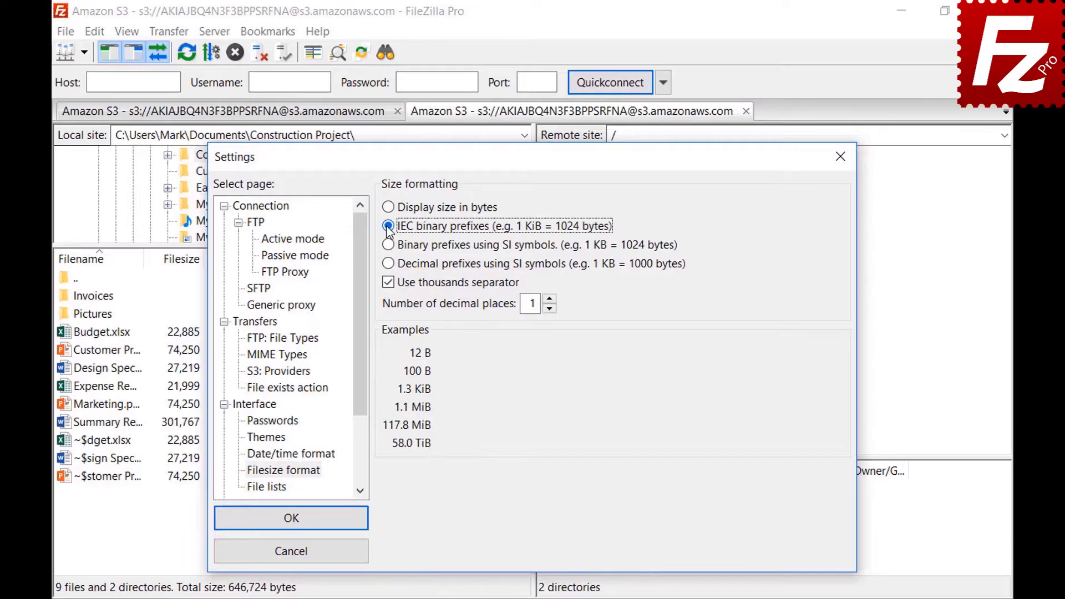
pyautogui.click(391, 248)
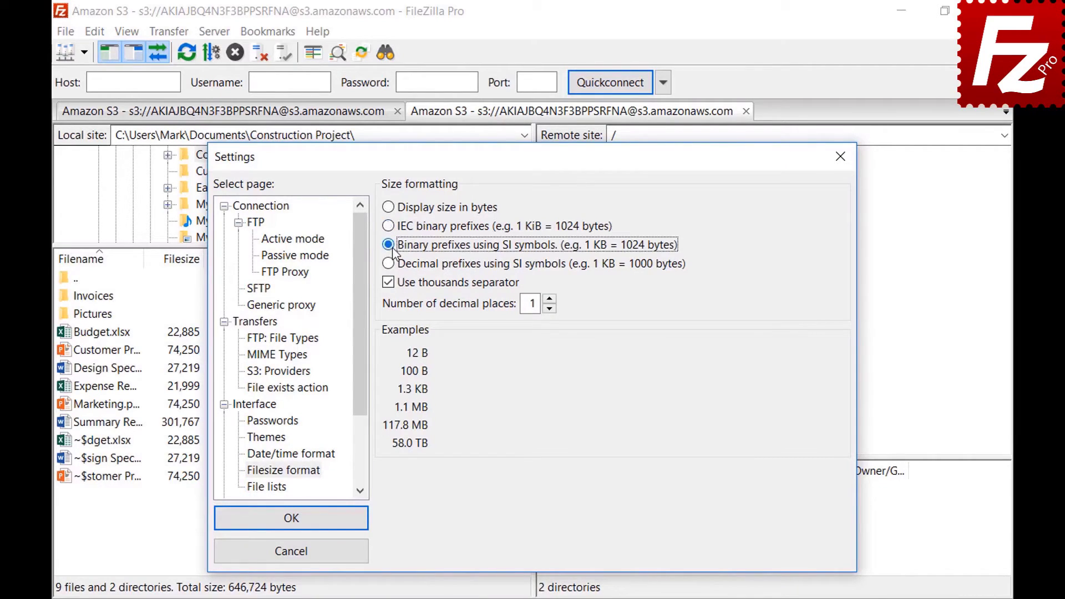
pyautogui.click(390, 266)
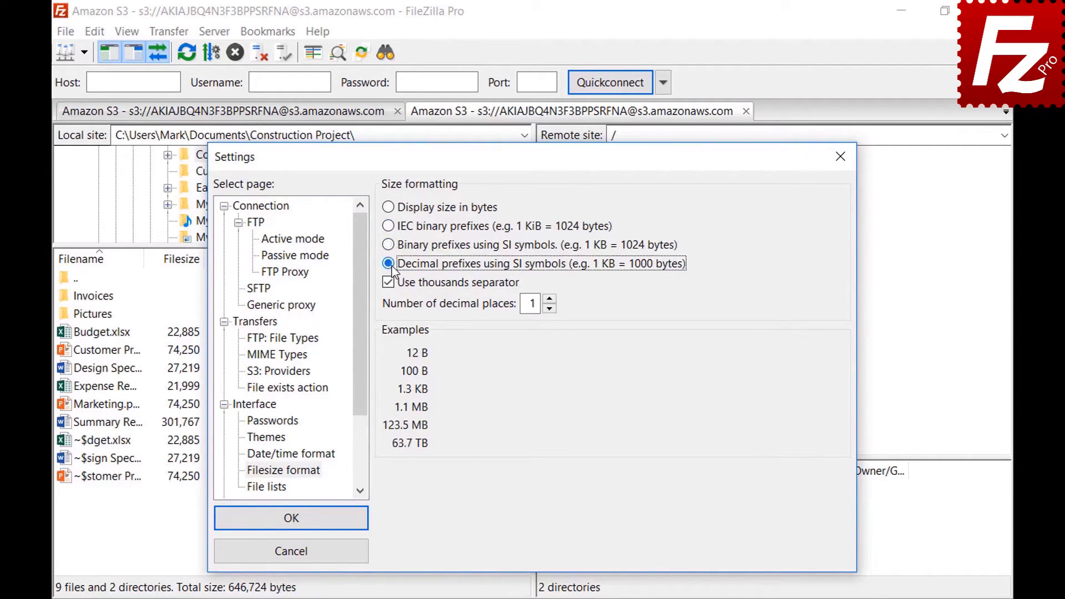
pyautogui.click(549, 299)
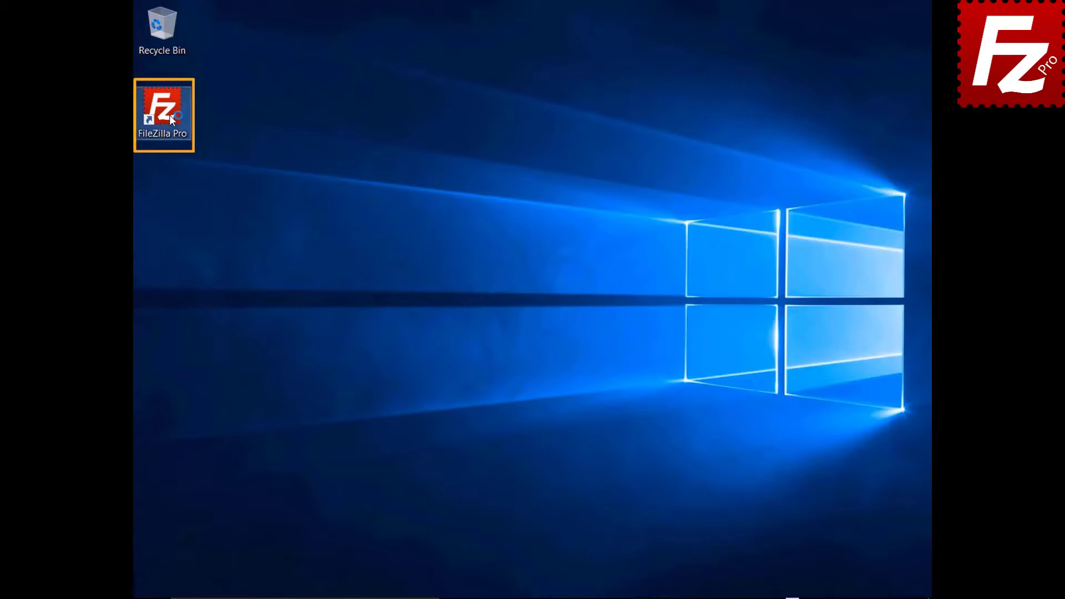
# Launch FileZilla Pro, open Site synchronization, and enable syncing over FTP.
pyautogui.doubleClick(169, 115)
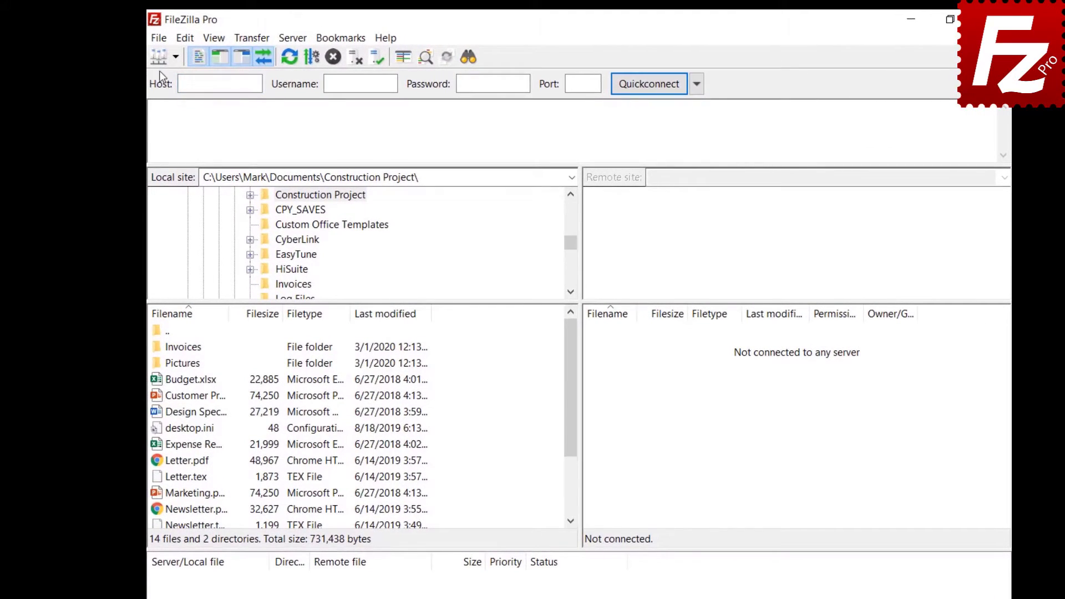
pyautogui.click(159, 41)
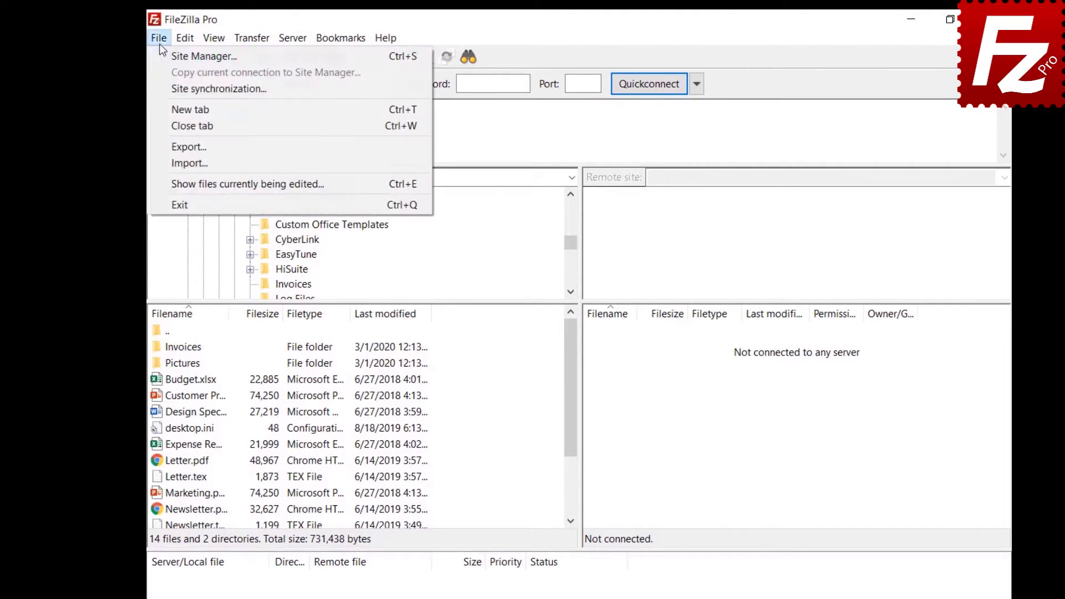
pyautogui.click(166, 88)
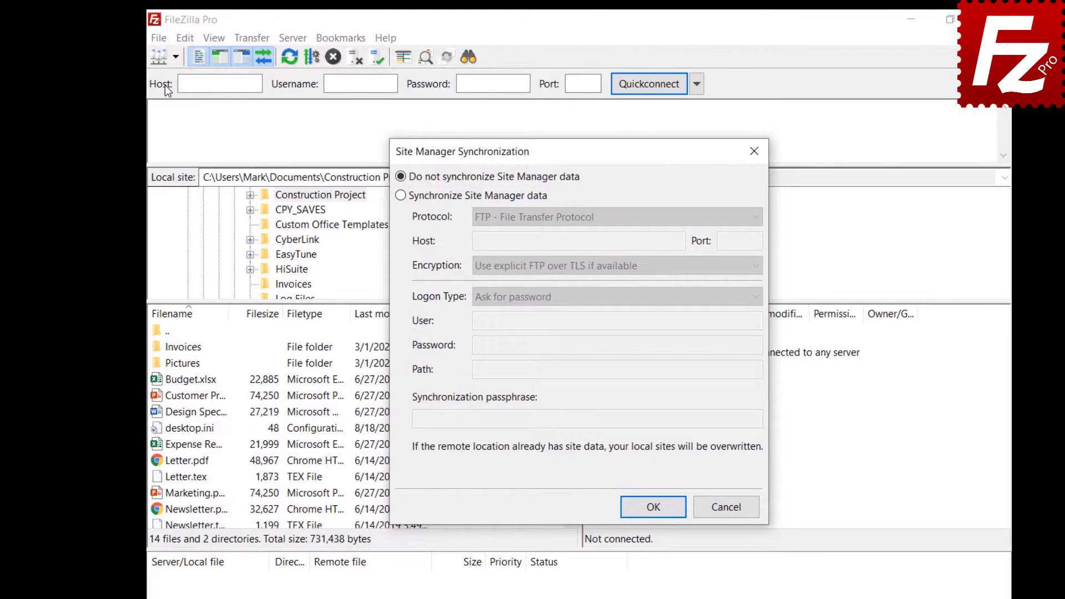
pyautogui.click(400, 195)
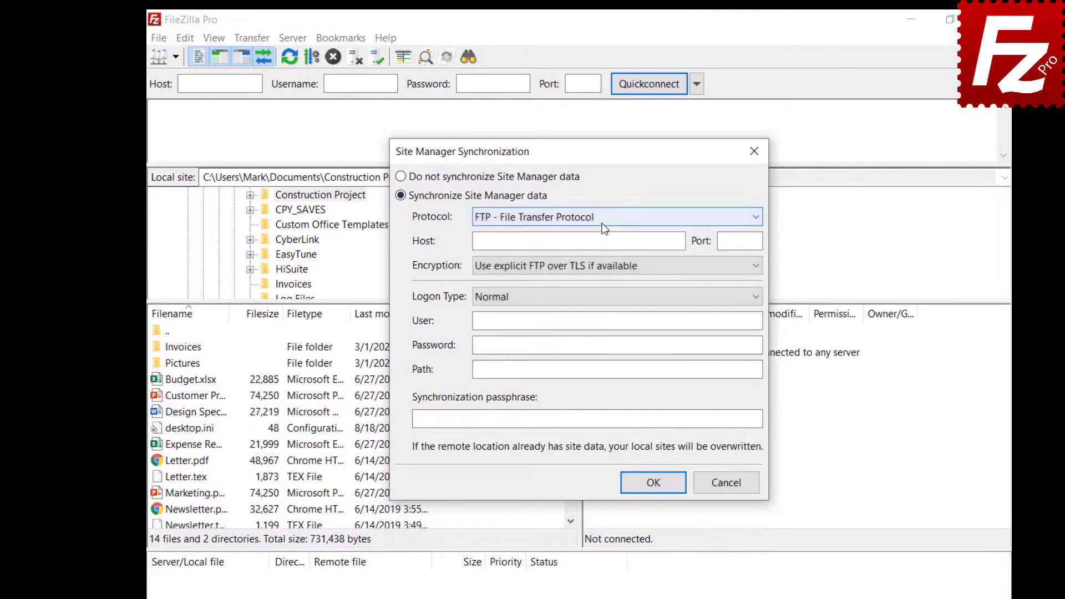
pyautogui.click(604, 229)
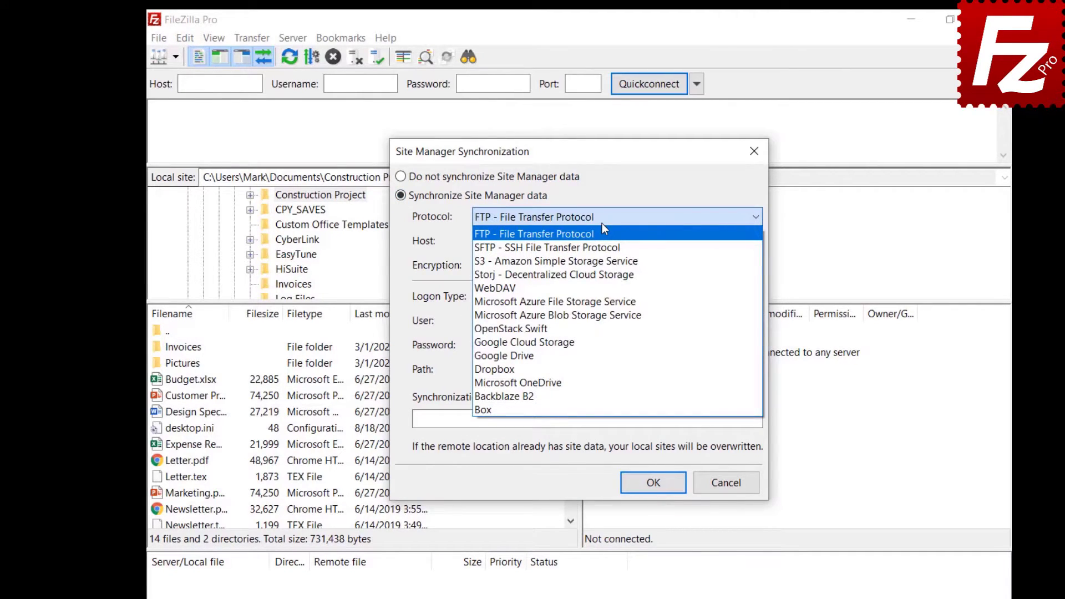
pyautogui.click(601, 224)
# Enter host 40.121.111.78, the account user name and password, path /, and confirm.
pyautogui.click(679, 241)
pyautogui.write('40.121.111.78')
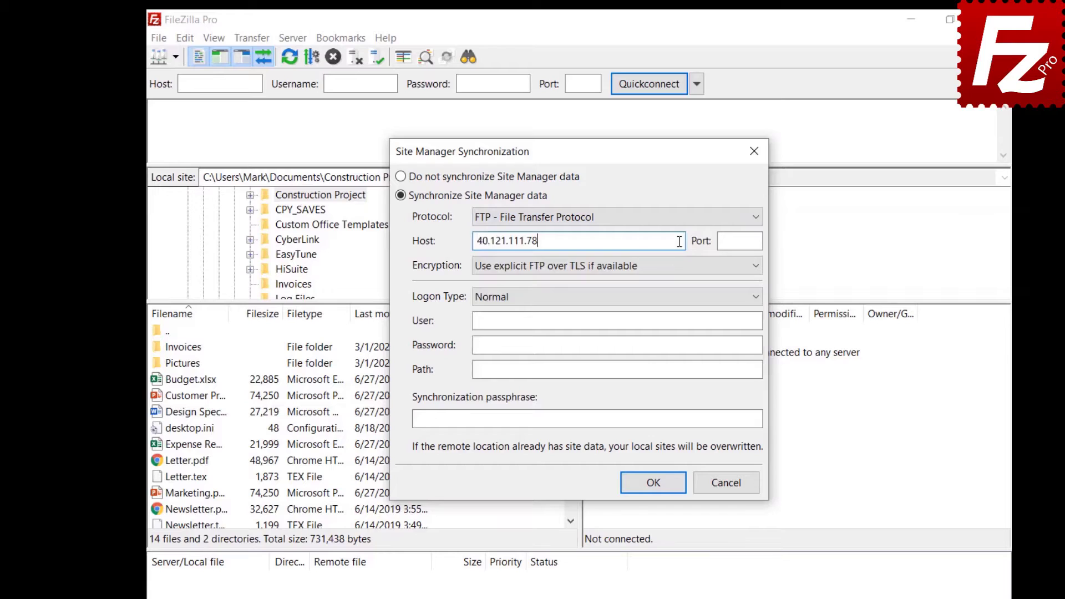
pyautogui.click(725, 321)
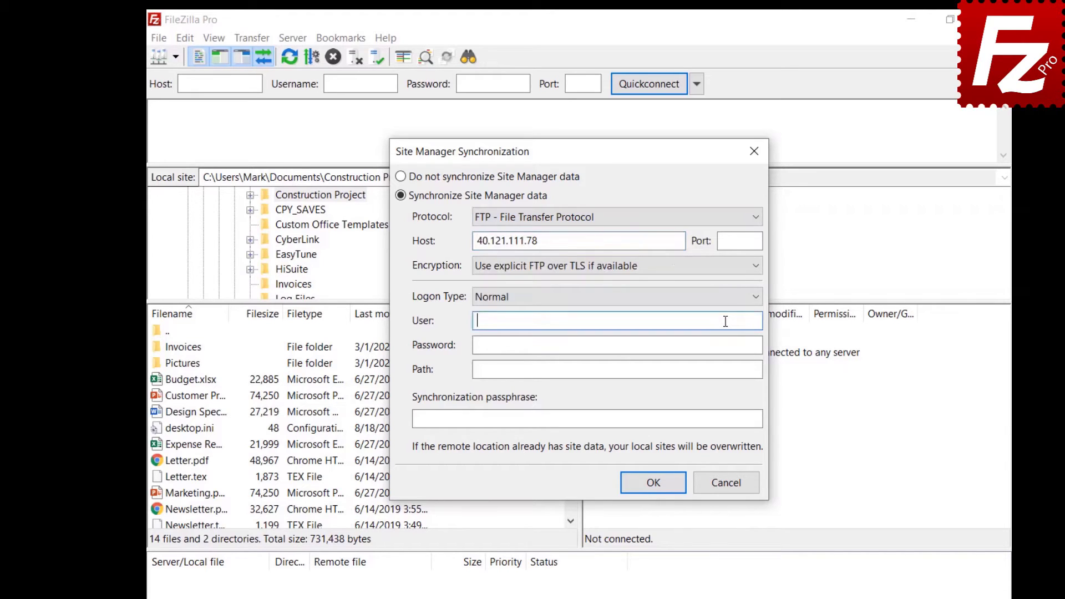
pyautogui.write('filezillaprotutorial')
pyautogui.click(736, 343)
pyautogui.write('•••••••••')
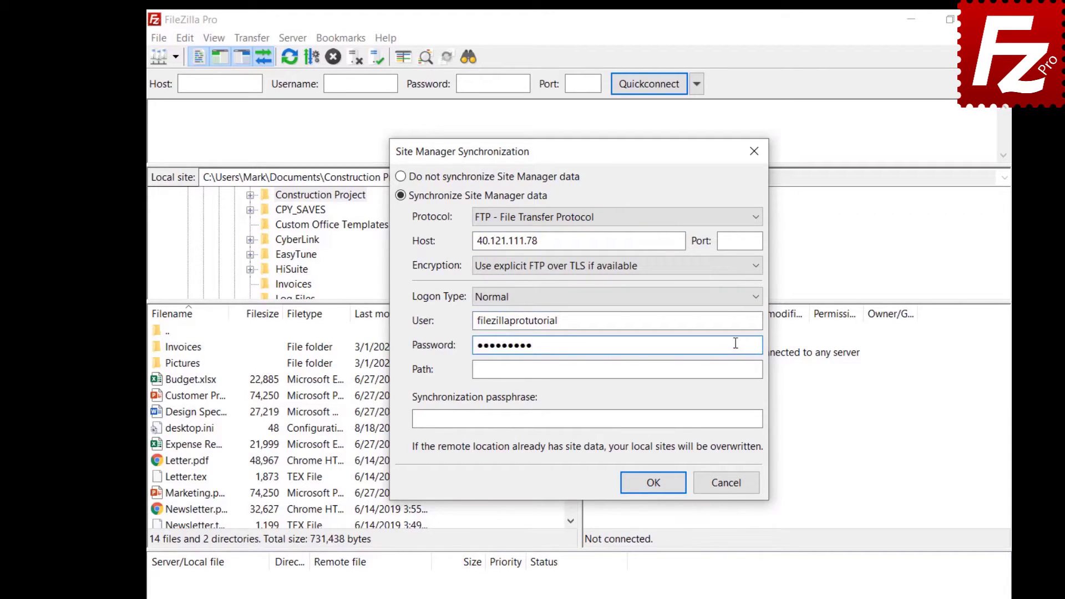
pyautogui.click(735, 370)
pyautogui.write('/')
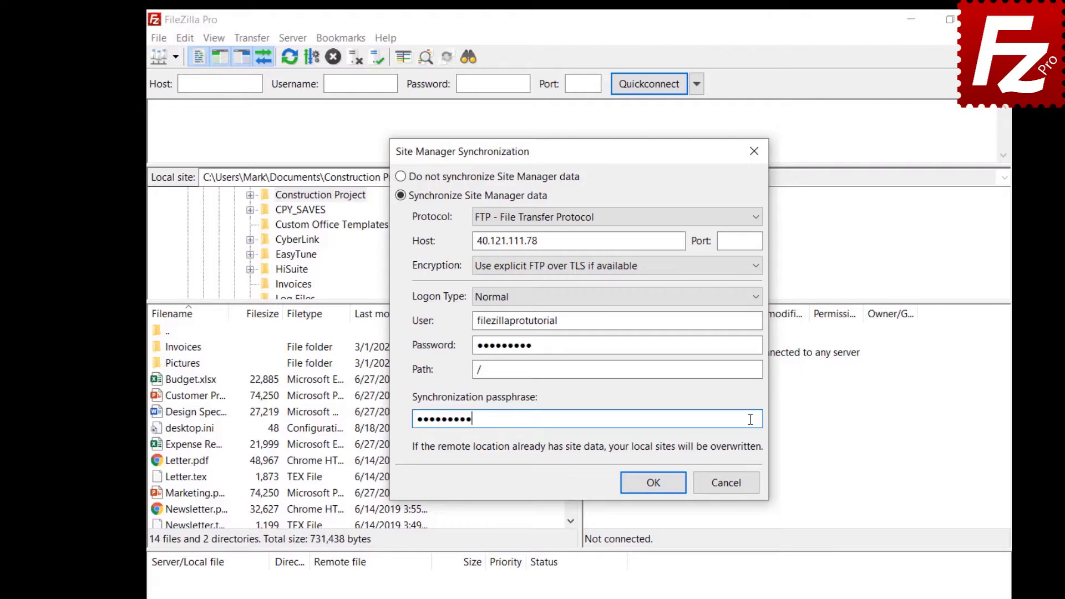
pyautogui.click(654, 483)
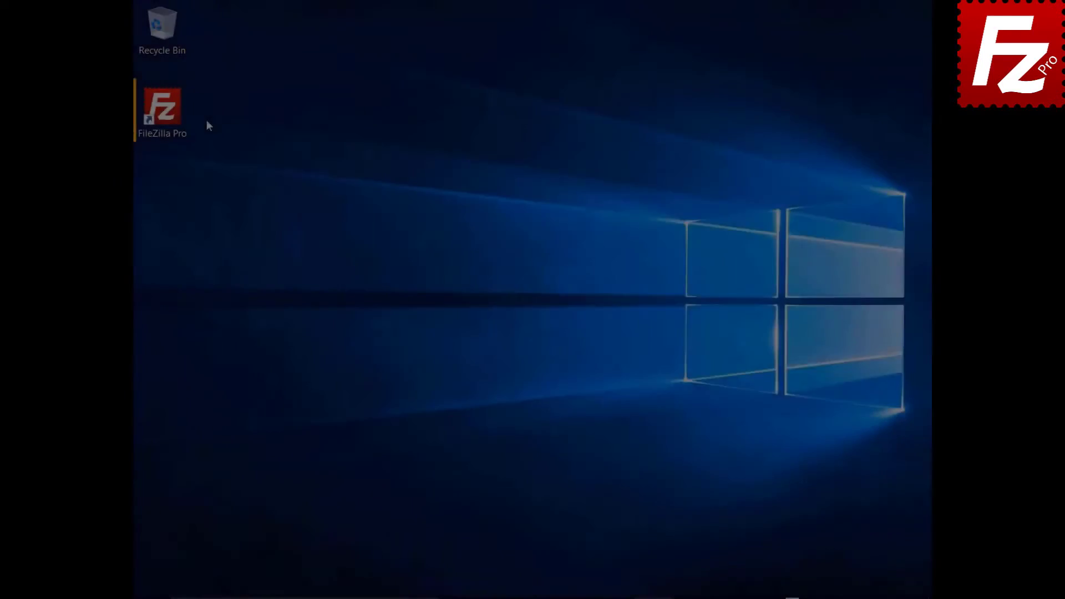
# Relaunch FileZilla Pro and enable Site Manager synchronization over FTP.
pyautogui.doubleClick(169, 115)
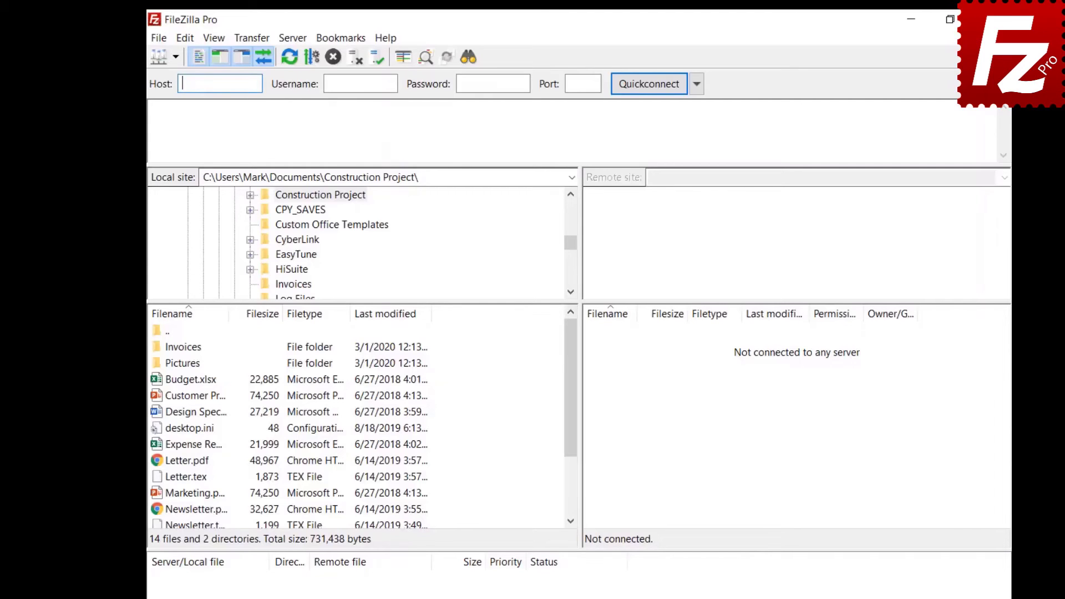
pyautogui.click(158, 38)
pyautogui.click(164, 88)
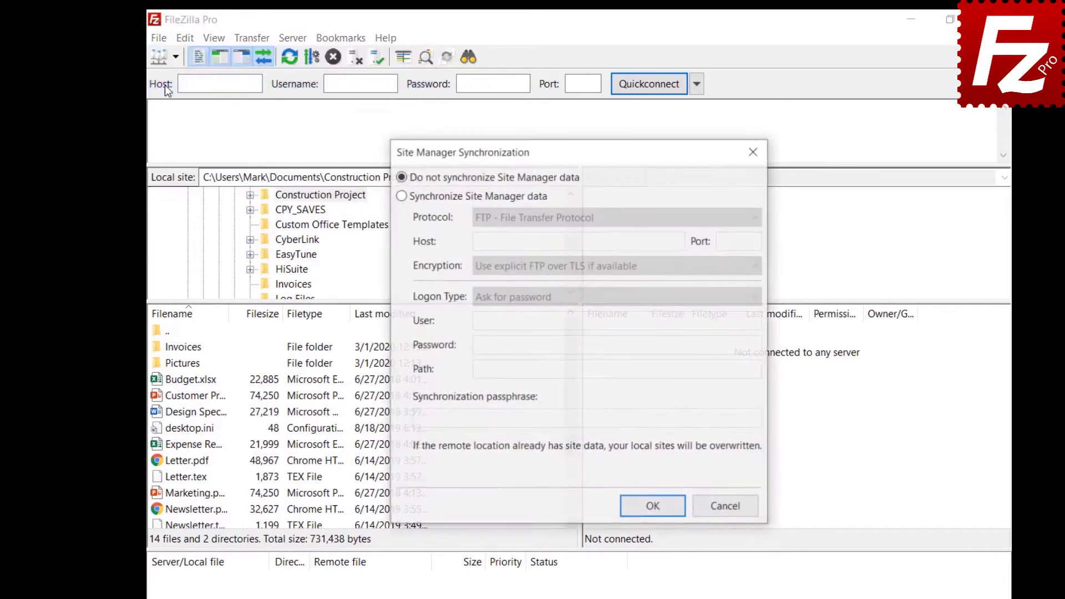
pyautogui.click(401, 196)
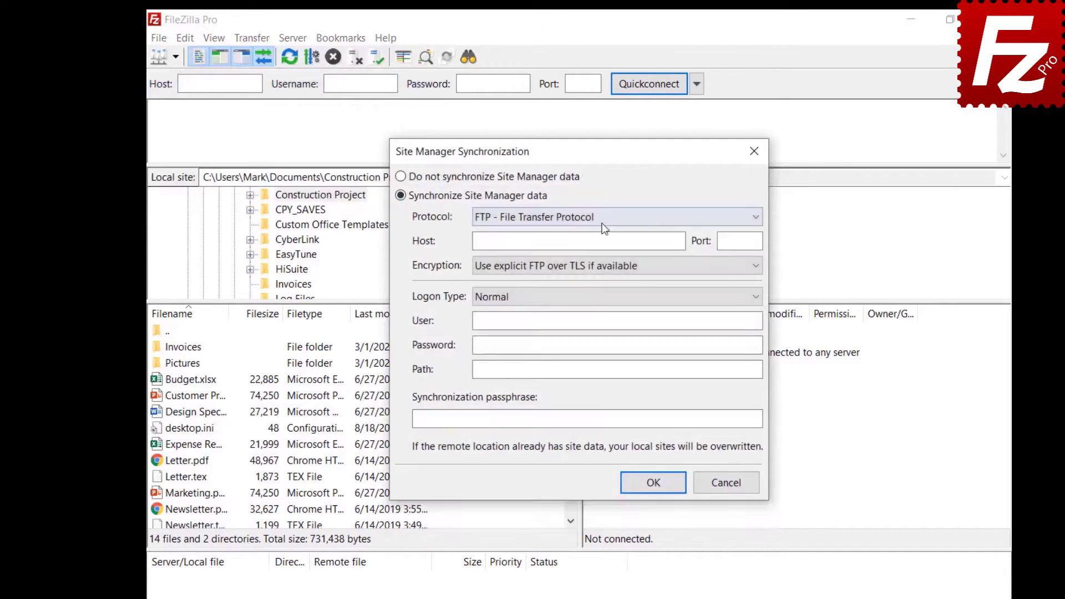
pyautogui.click(601, 223)
# Enter host 40.121.111.78, the account user name and password, and root path /.
pyautogui.click(680, 240)
pyautogui.write('40.121.111.78')
pyautogui.click(721, 321)
pyautogui.write('filezillaprotutorial')
pyautogui.click(736, 344)
pyautogui.write('•••••••••')
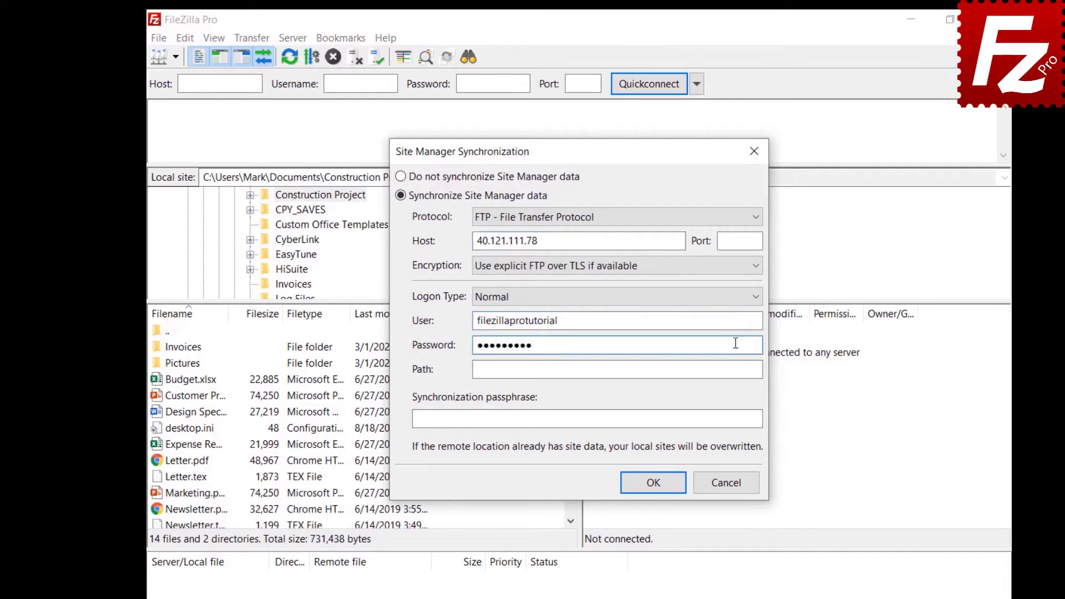
pyautogui.click(735, 370)
pyautogui.write('/')
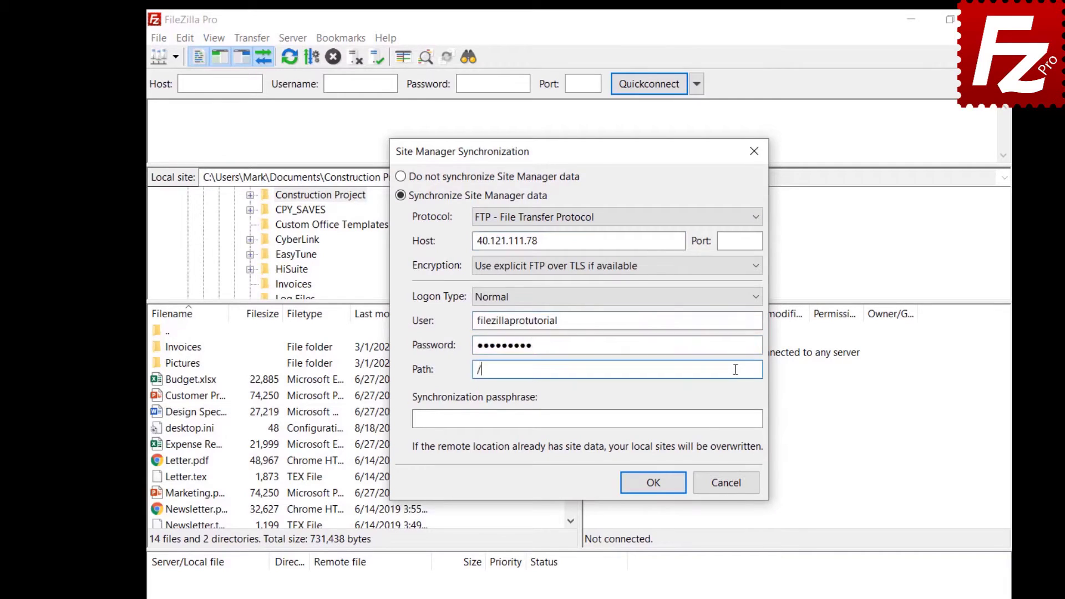
# Add a synchronization passphrase, confirm, and dismiss the success message.
pyautogui.click(750, 419)
pyautogui.write('••••••••••')
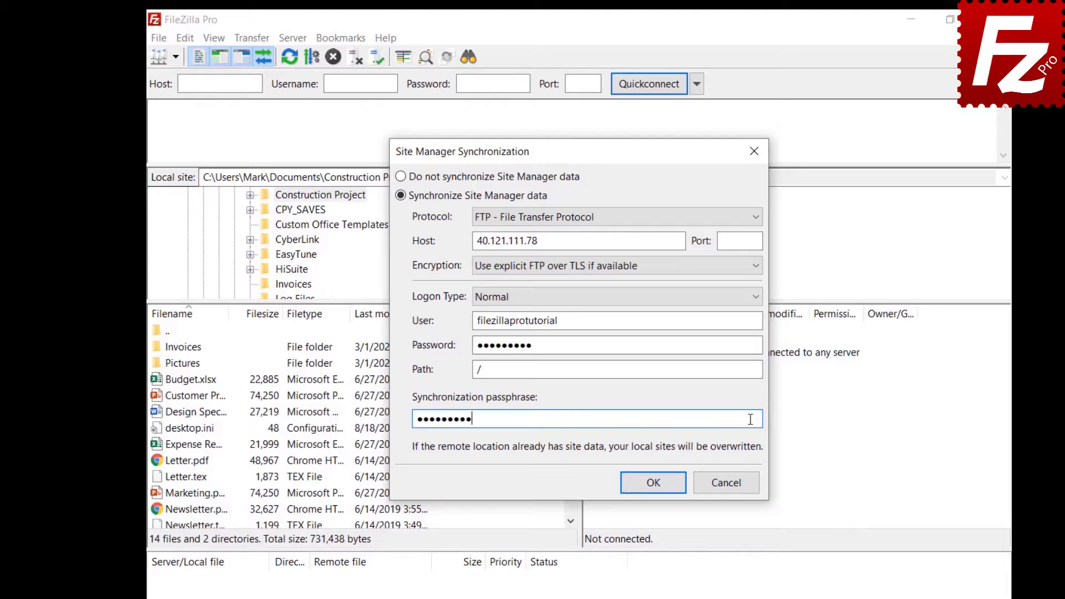
pyautogui.click(653, 483)
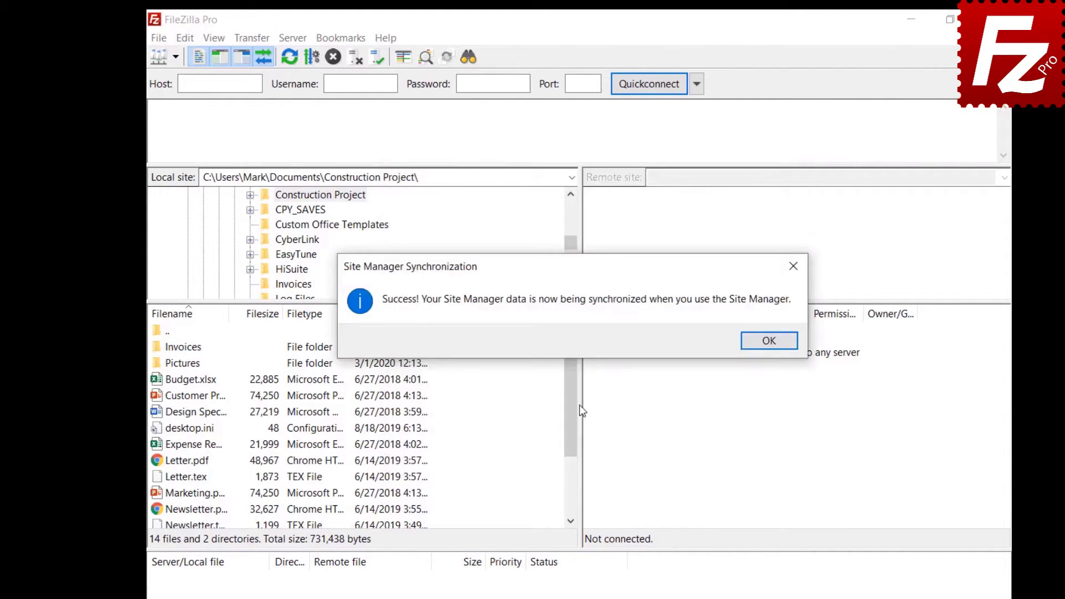
pyautogui.press('Return')
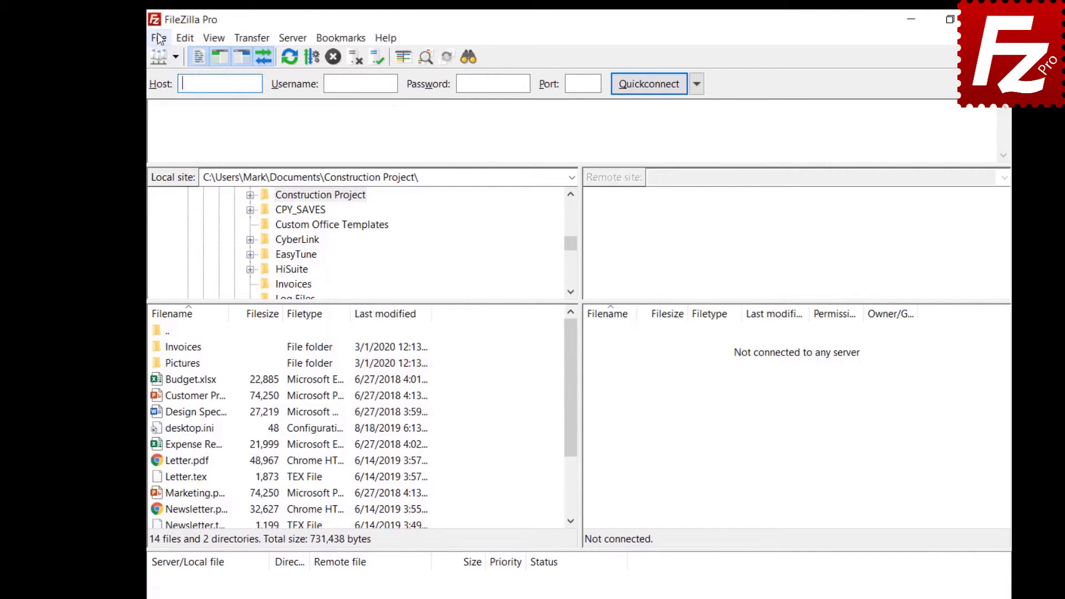
# Create a new site named OneDrive using the Microsoft OneDrive protocol and save it.
pyautogui.click(158, 38)
pyautogui.click(168, 57)
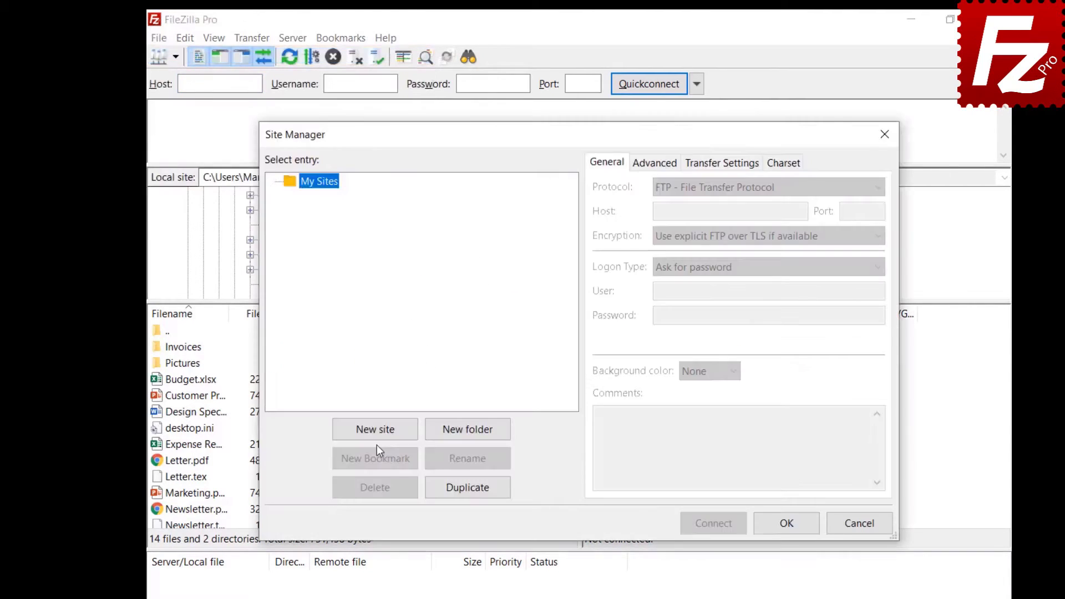
pyautogui.click(377, 438)
pyautogui.write('OneDrive')
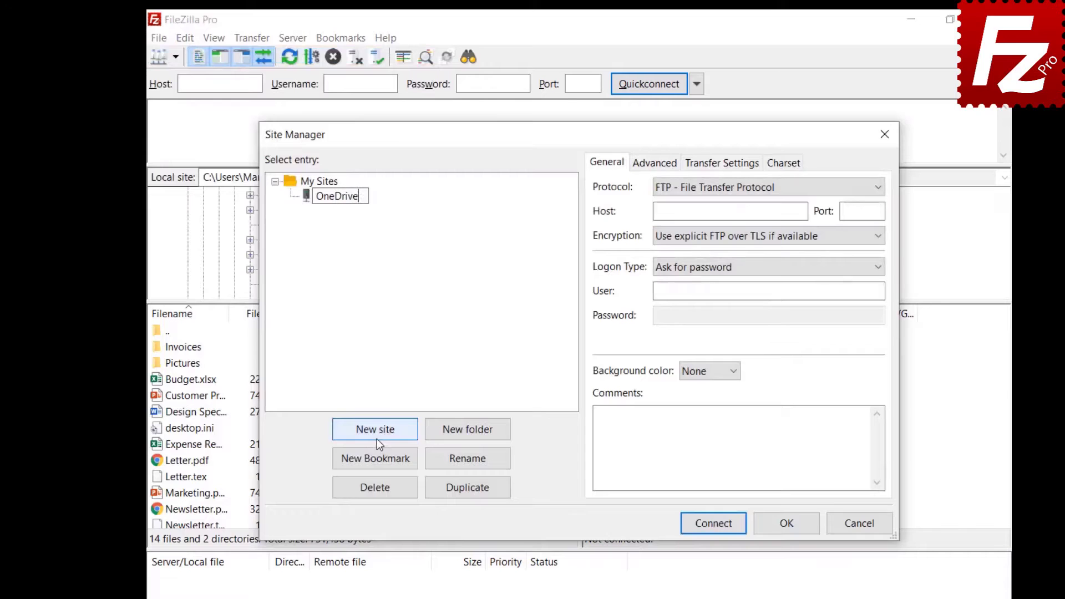
pyautogui.press('Return')
pyautogui.click(741, 192)
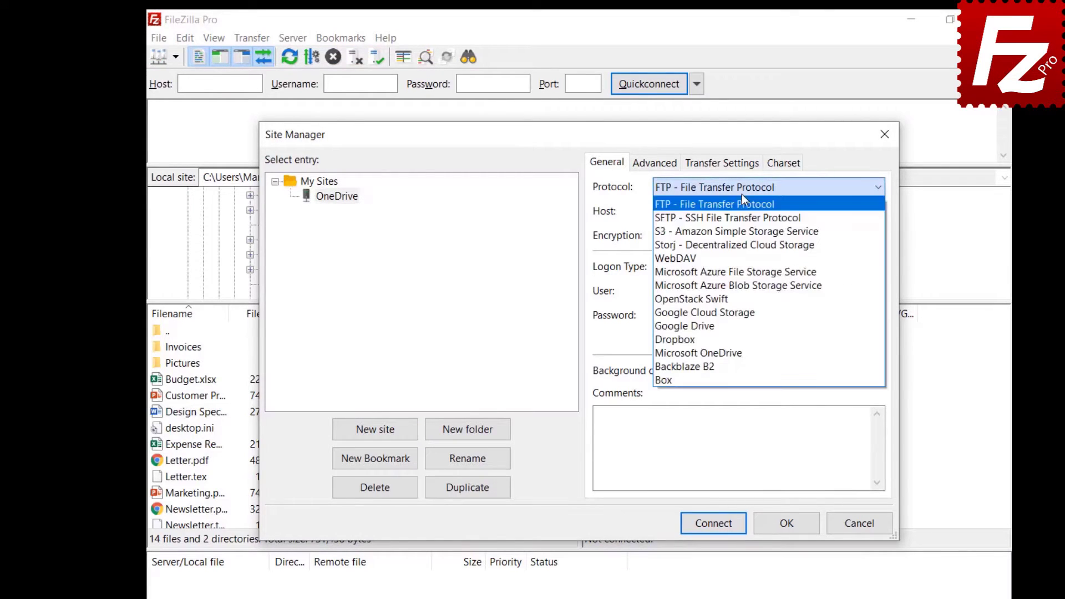
pyautogui.click(730, 352)
pyautogui.click(787, 529)
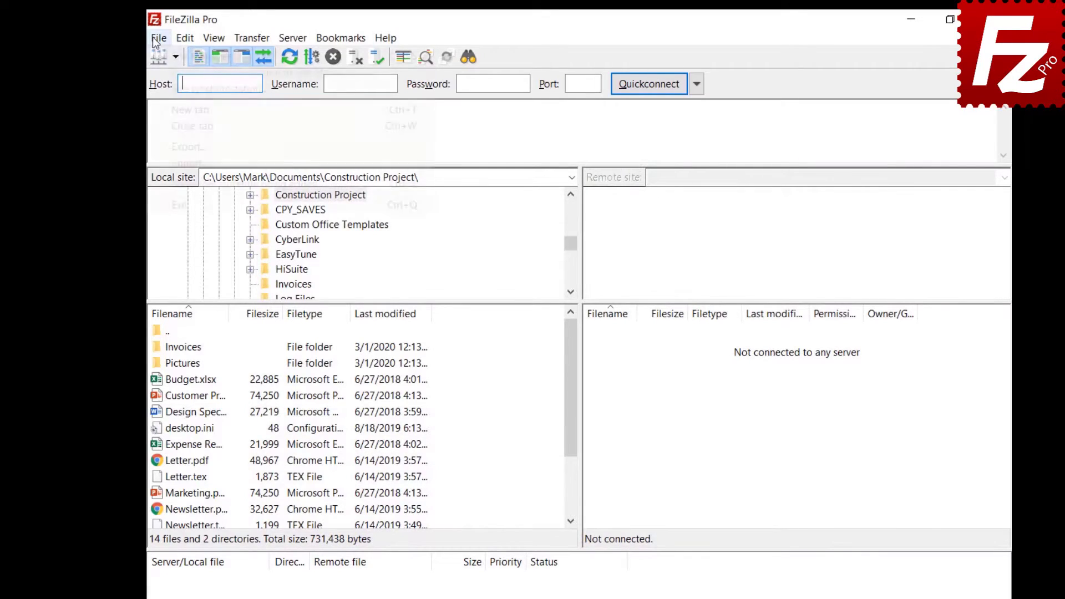
# Reopen Site Manager to check the OneDrive entry, then close it.
pyautogui.click(153, 37)
pyautogui.click(158, 51)
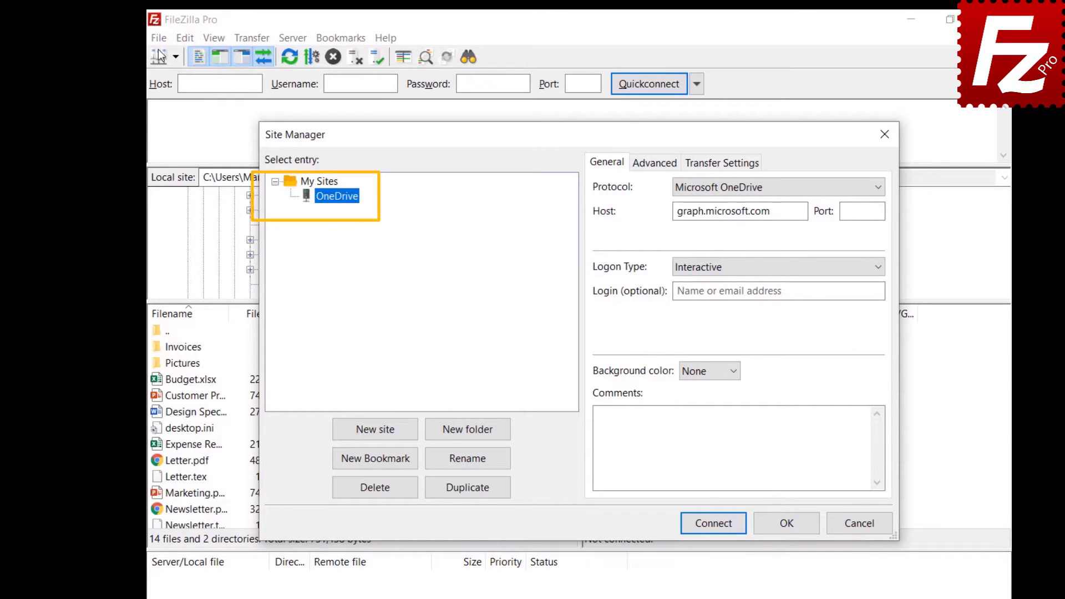
pyautogui.press('Escape')
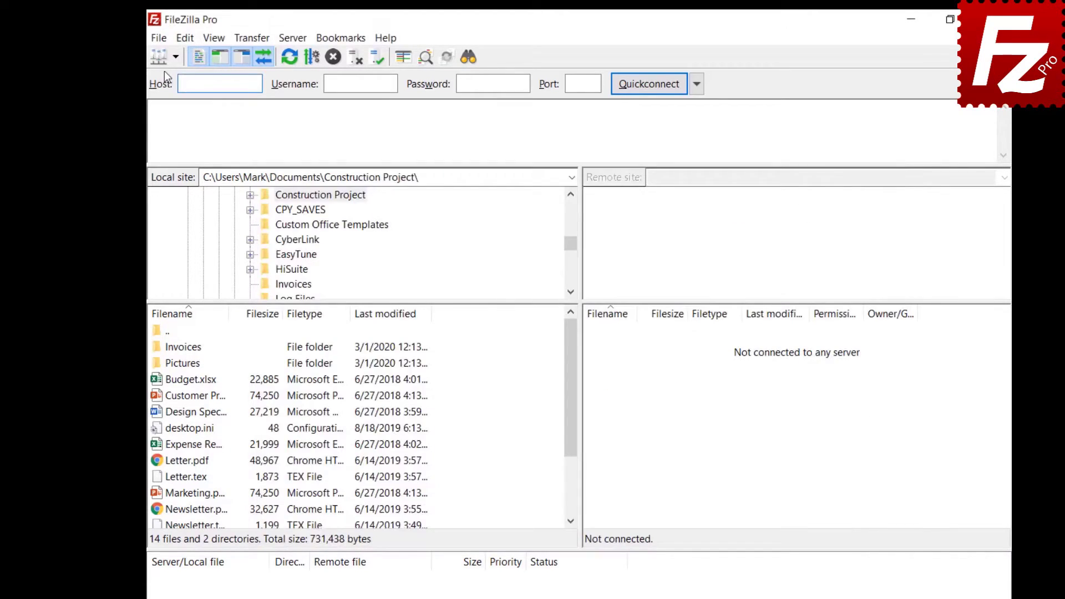
# Set Site synchronization to 'Do not synchronize Site Manager data' and confirm removing the synced data.
pyautogui.click(159, 38)
pyautogui.click(183, 89)
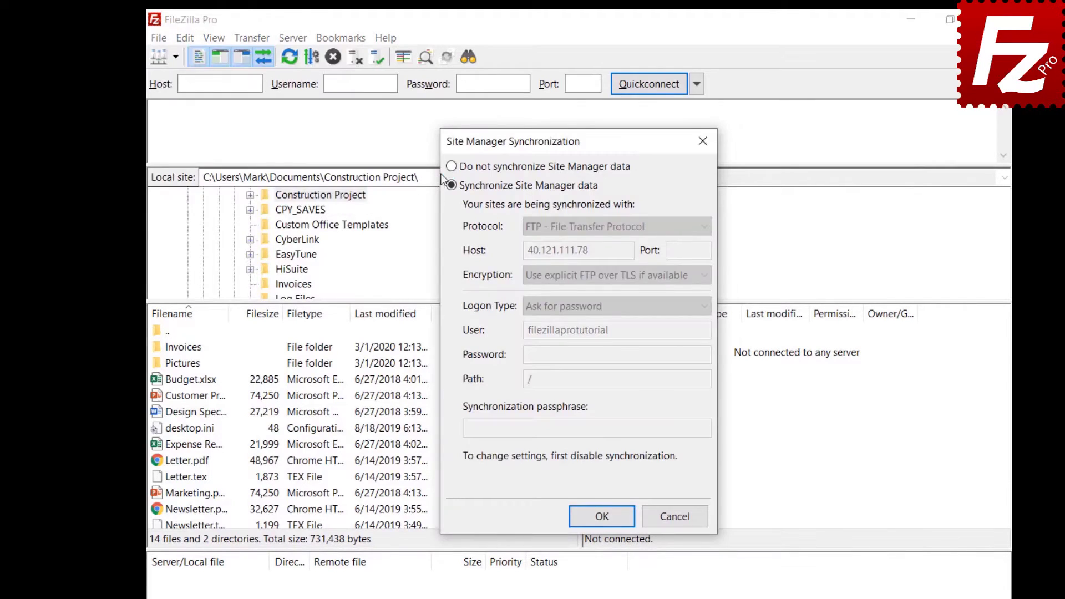
pyautogui.click(450, 166)
pyautogui.click(605, 520)
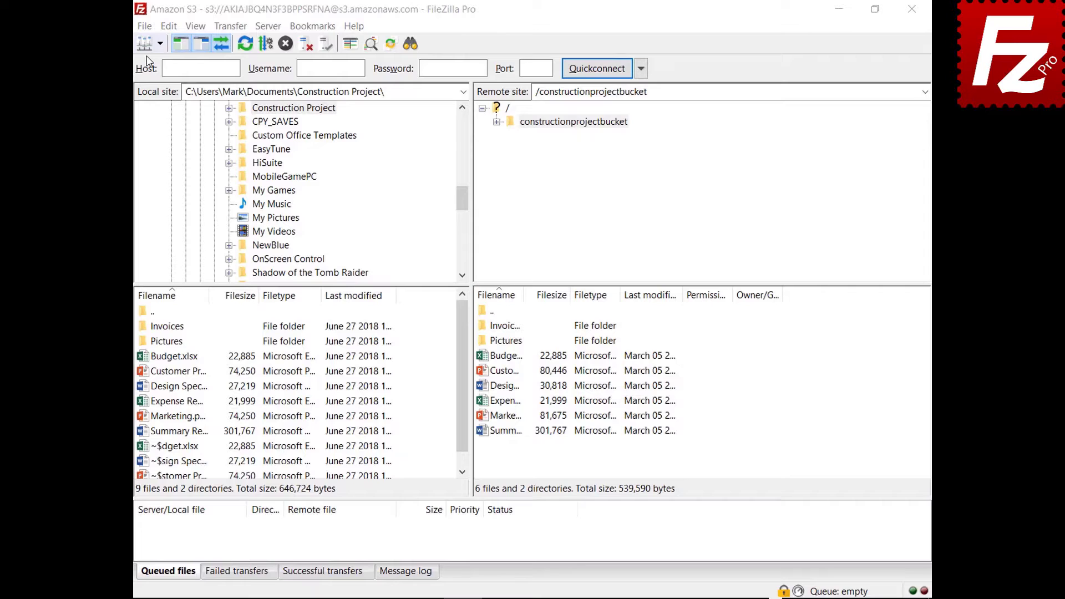
# Choose Site Manager entries, settings, transfer queue and filters as export categories.
pyautogui.click(145, 26)
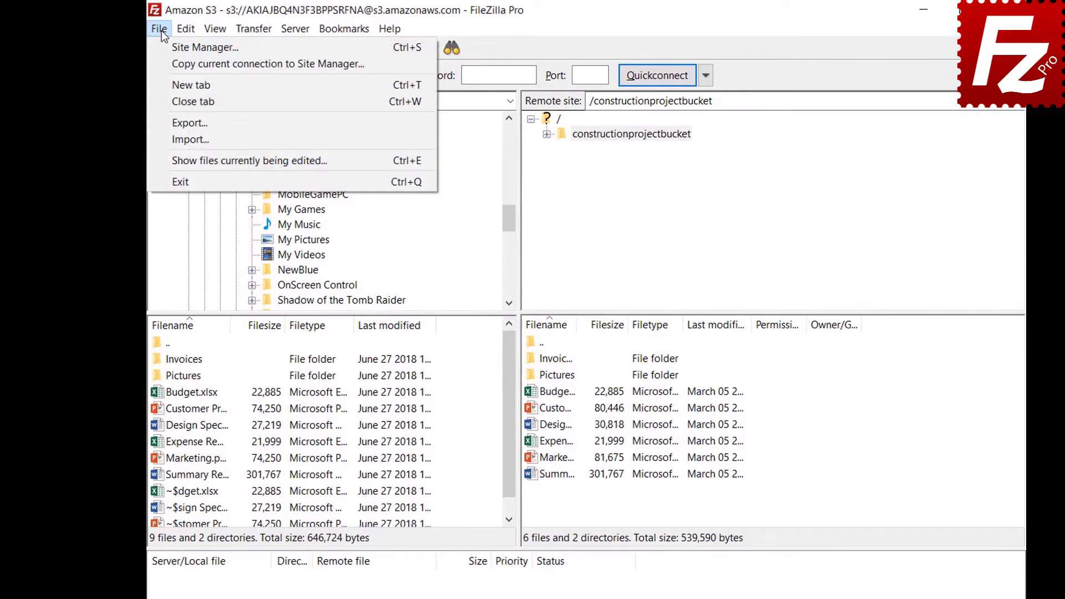
pyautogui.click(169, 123)
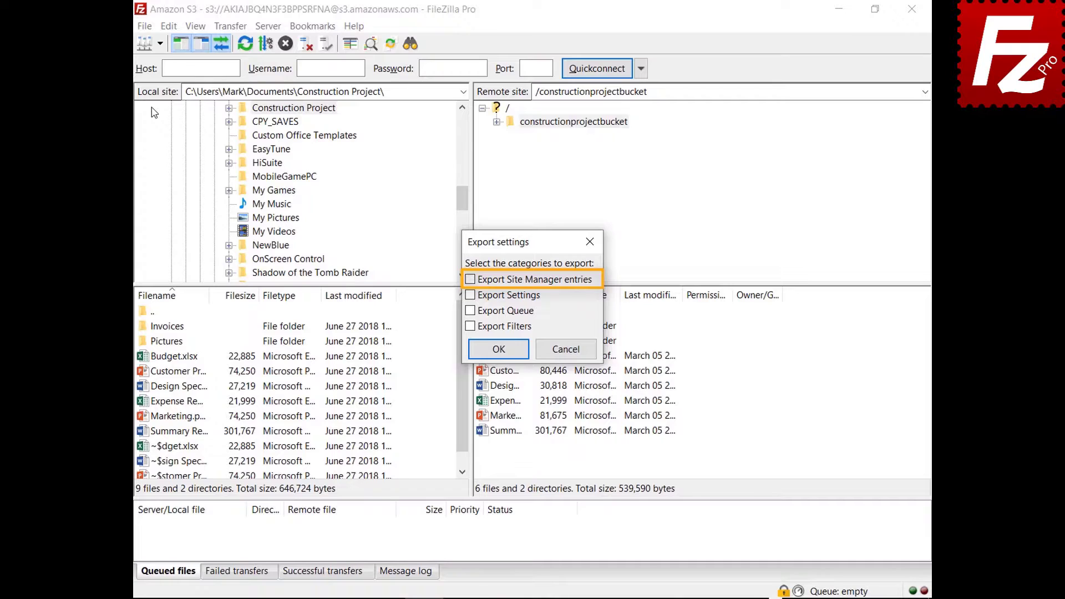
pyautogui.click(470, 280)
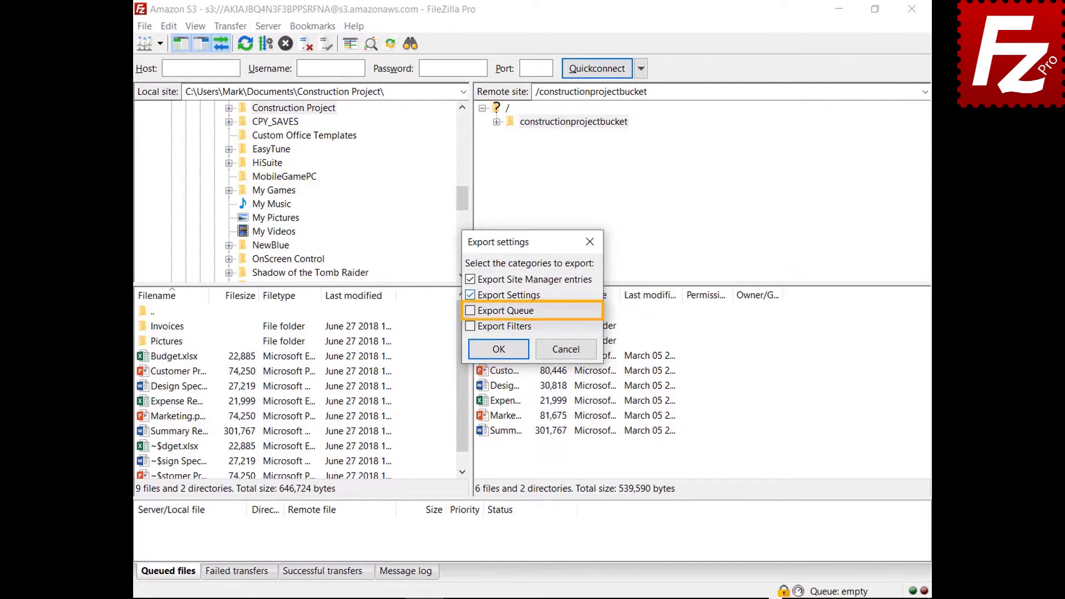
pyautogui.click(470, 311)
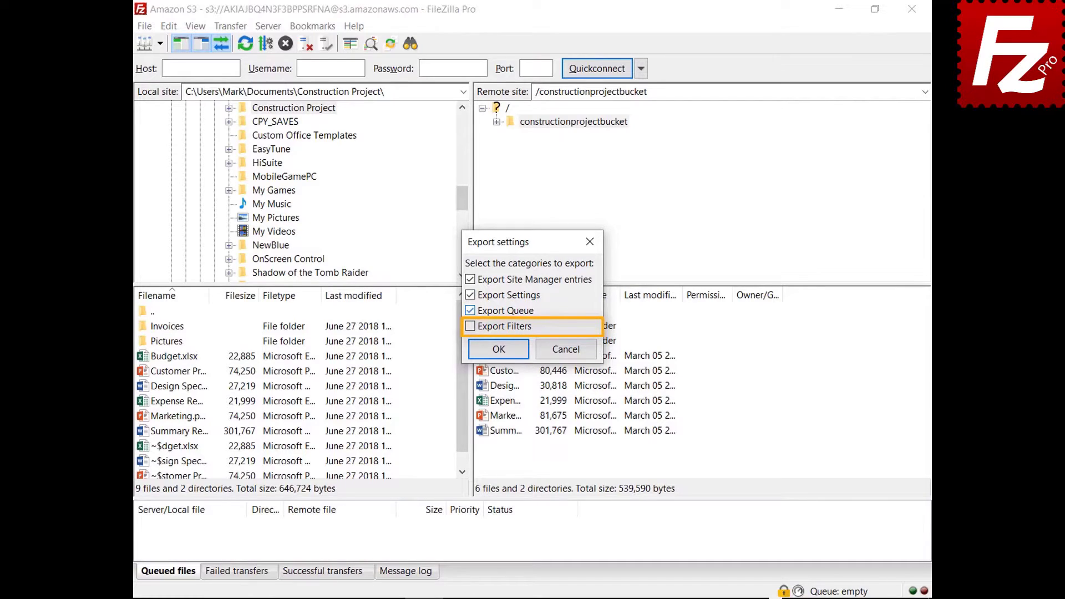
pyautogui.click(471, 326)
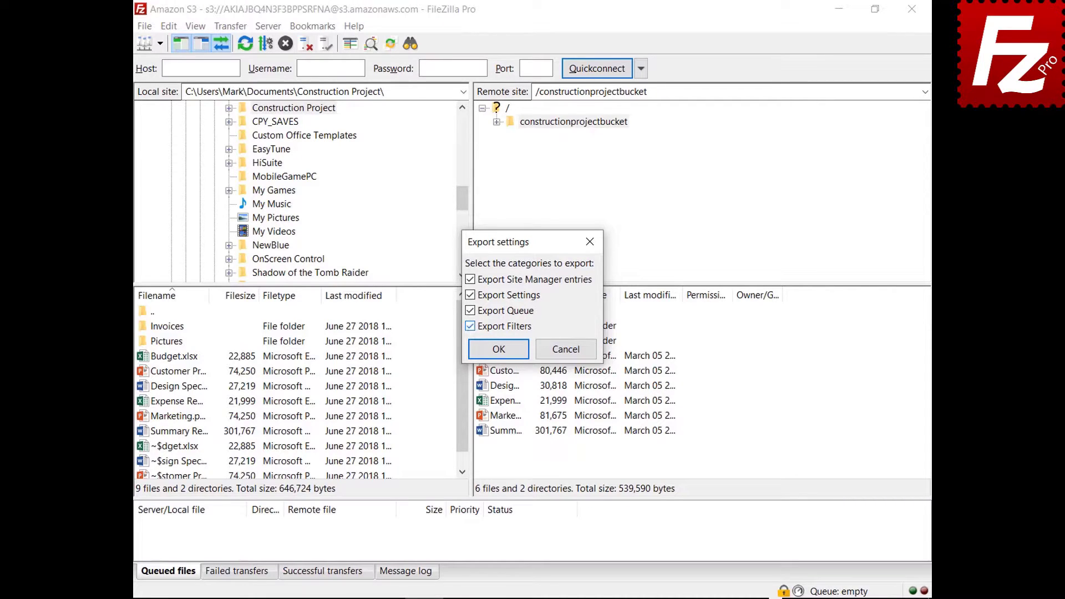
# Save the export as FileZilla.xml, then bring up the settings import file picker.
pyautogui.click(499, 349)
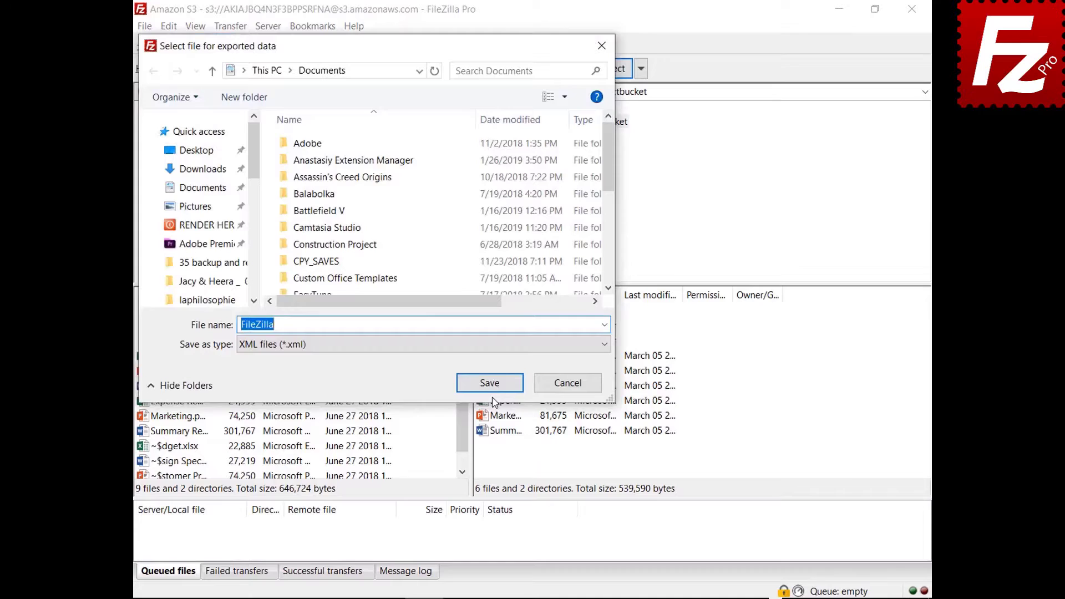
pyautogui.click(489, 384)
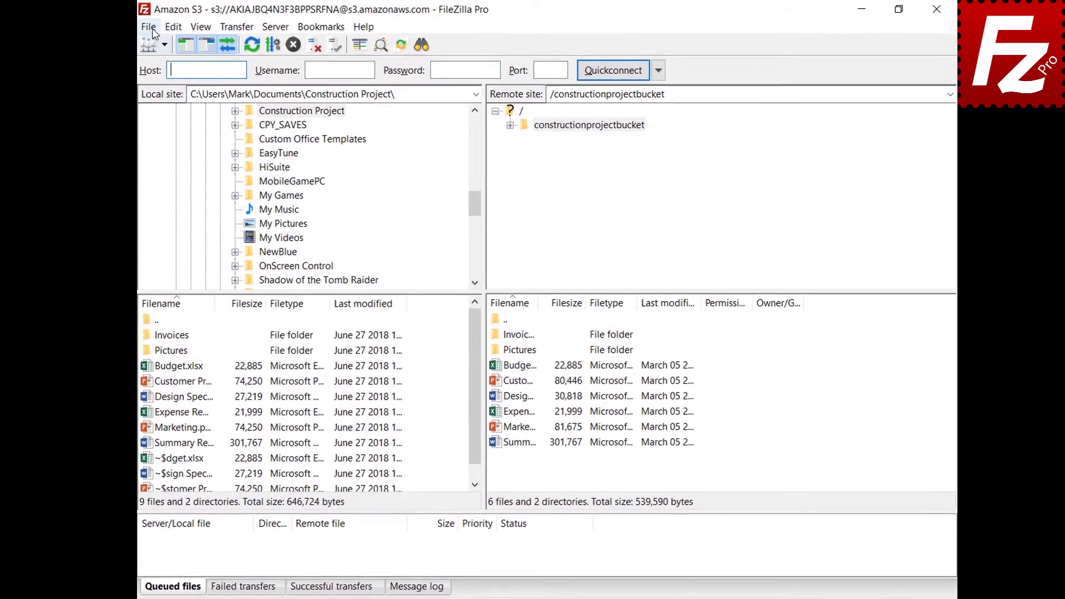
pyautogui.click(144, 27)
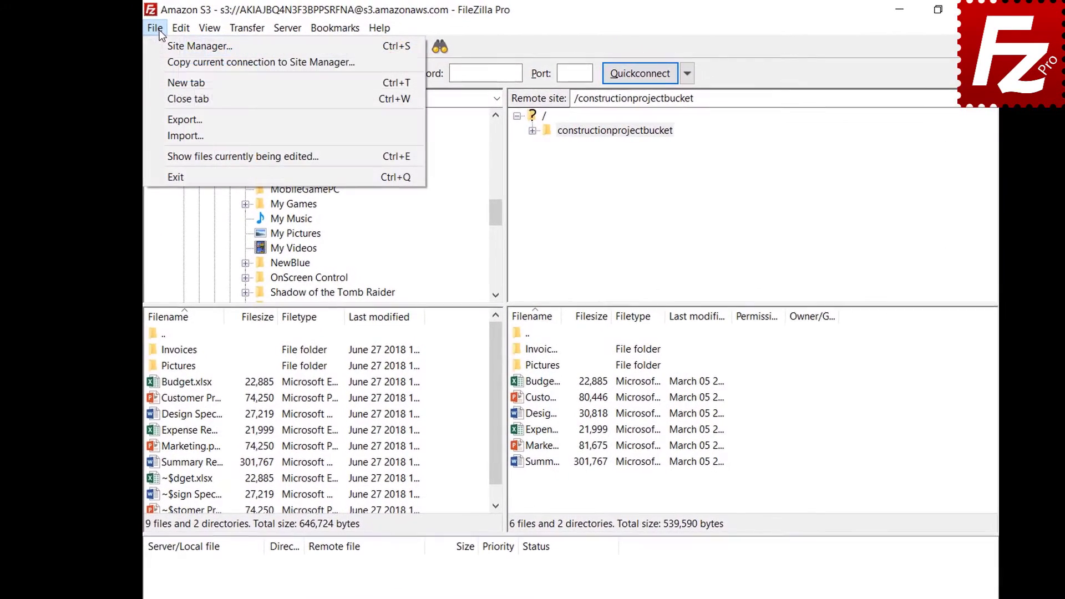
pyautogui.click(159, 136)
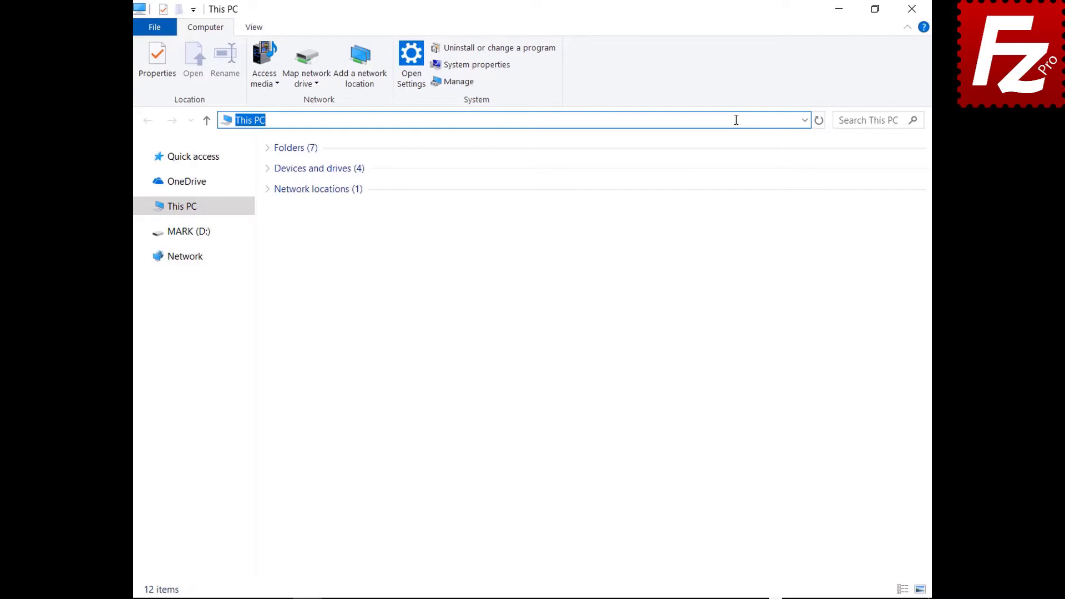
# Go to %APPDATA%\FileZilla and select all seven configuration files, including sitemanager and queue.sqlite3.
pyautogui.write('%APPDATA%\\File')
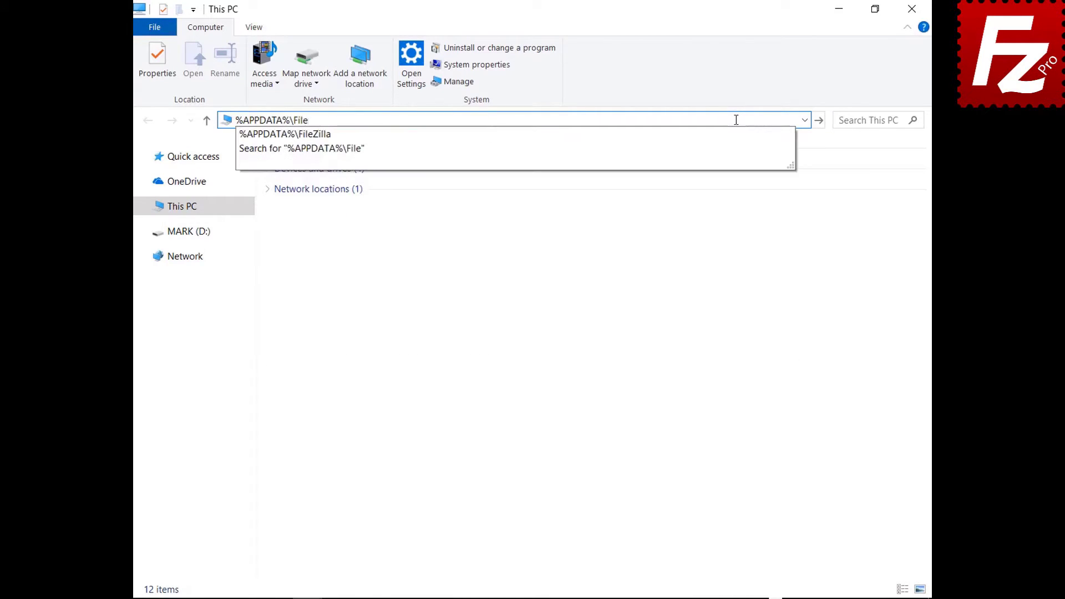
pyautogui.write('Zilla')
pyautogui.press('Return')
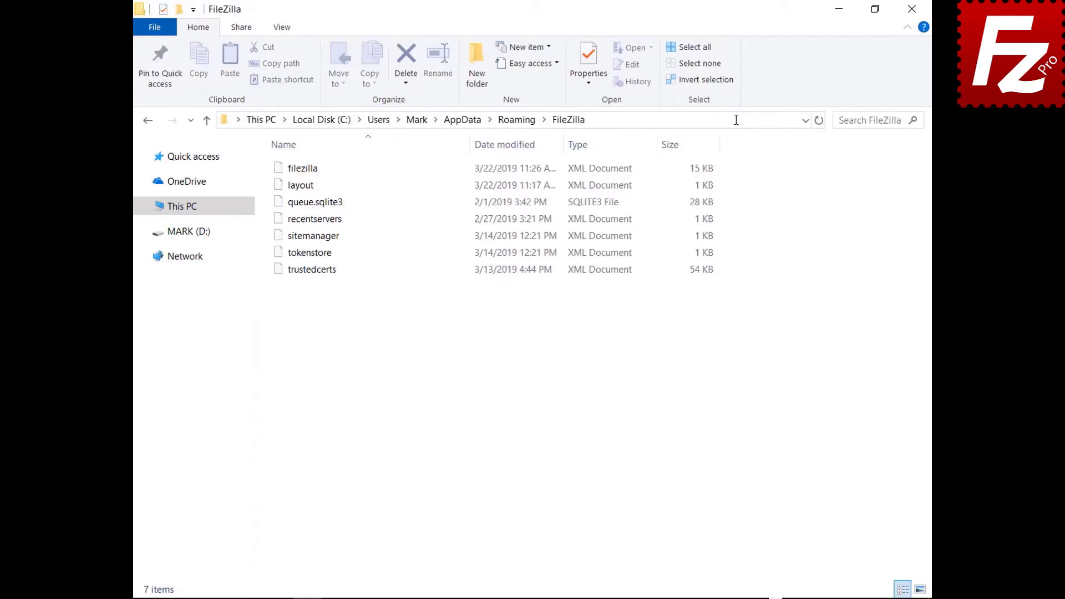
pyautogui.moveTo(311, 290); pyautogui.dragTo(314, 157)
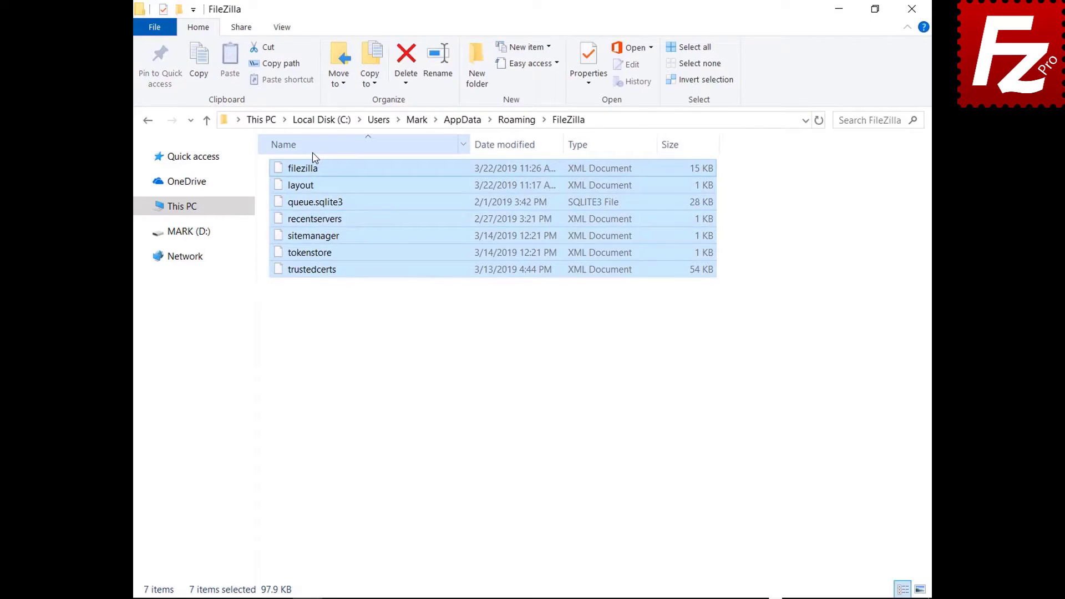
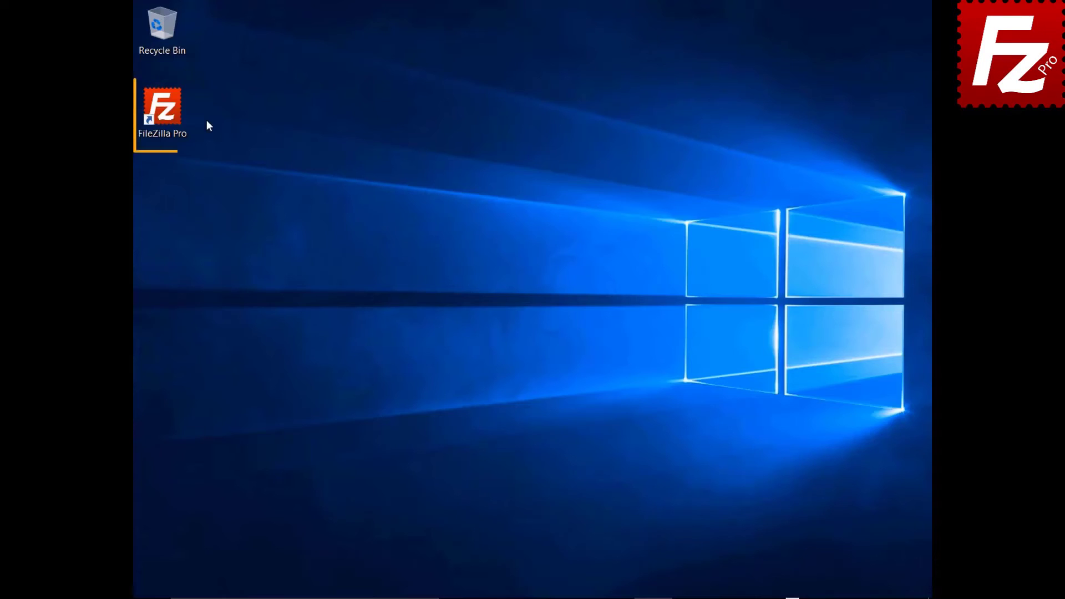
# Launch FileZilla Pro from its desktop shortcut.
pyautogui.doubleClick(166, 114)
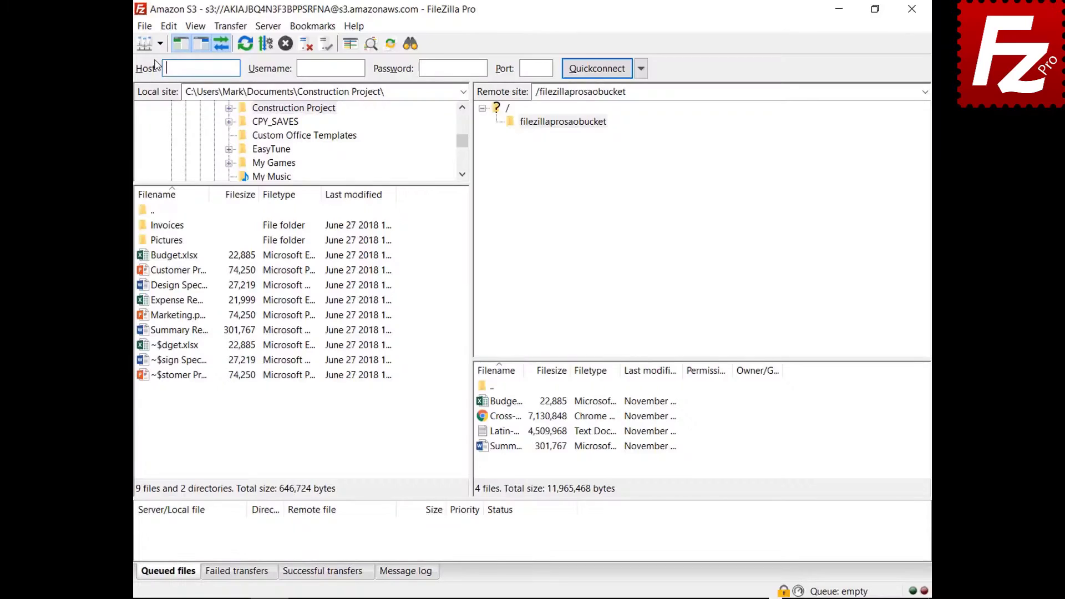
# Connect to the saved Amazon S3 site and show the Message log panel.
pyautogui.click(158, 44)
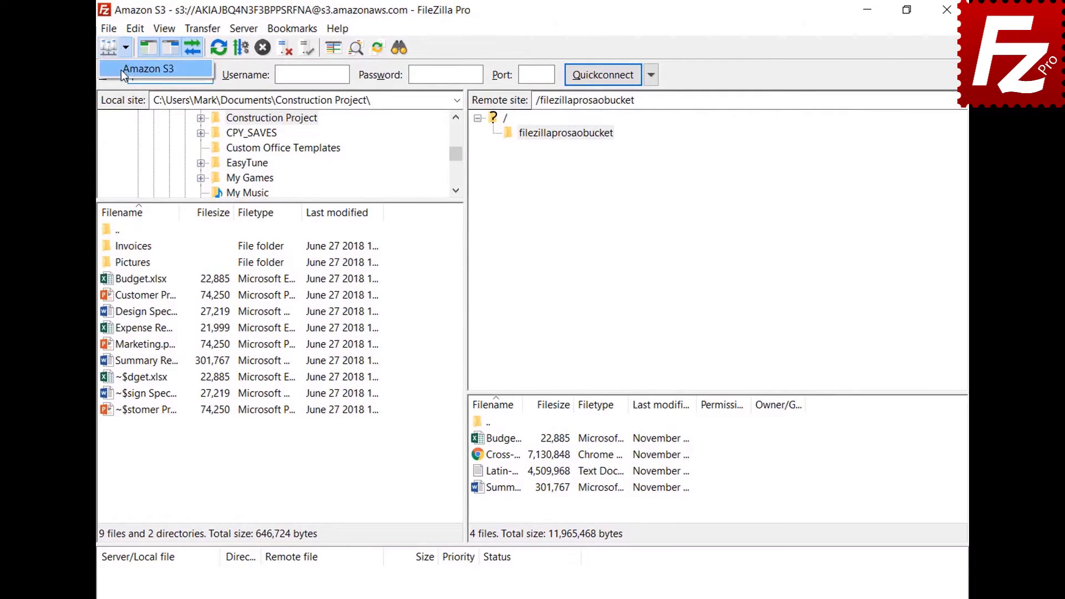
pyautogui.click(121, 70)
pyautogui.click(411, 574)
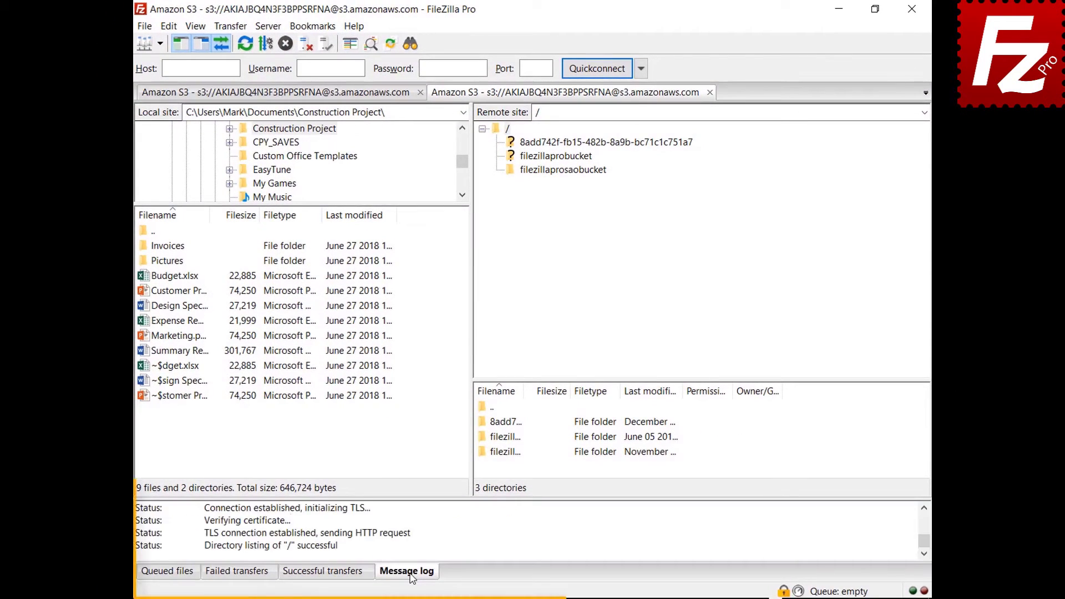
# Turn on the detailed log, open filezillaprosaobucket, and copy the message log to the clipboard.
pyautogui.rightClick(457, 527)
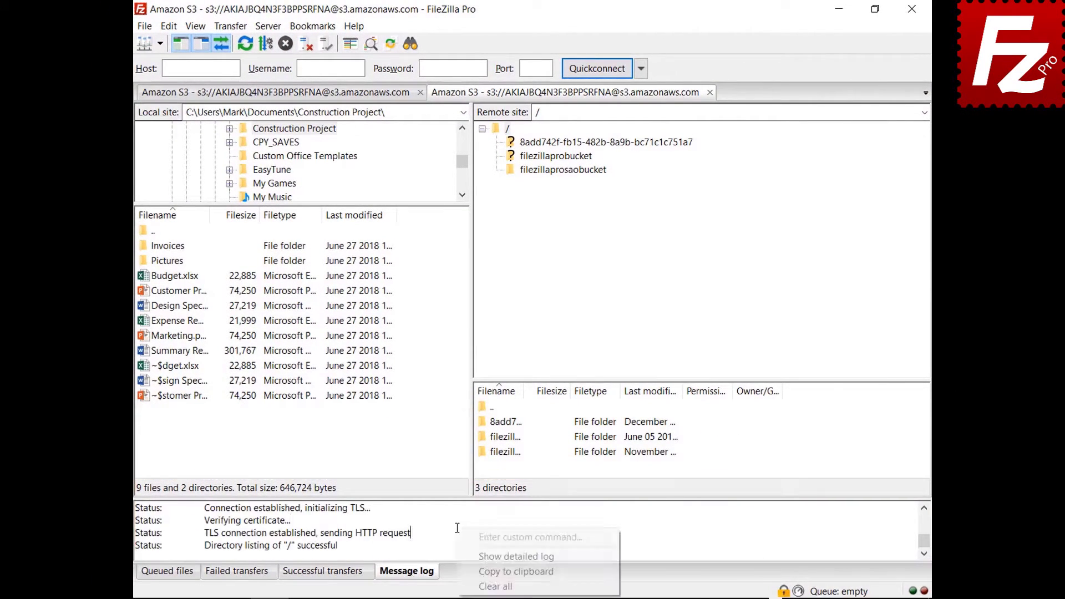
pyautogui.click(472, 556)
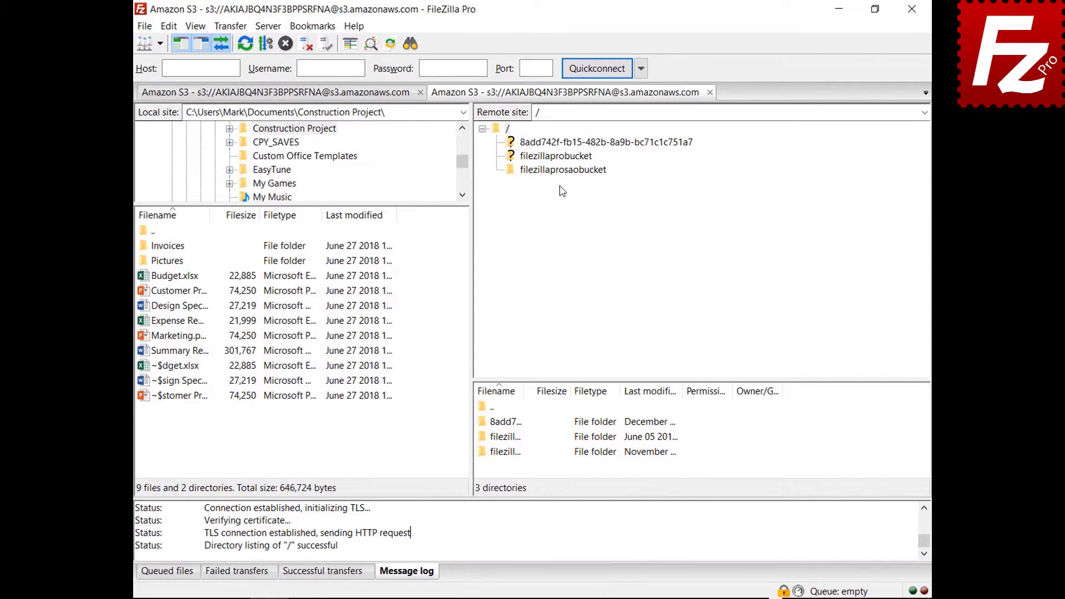
pyautogui.click(562, 170)
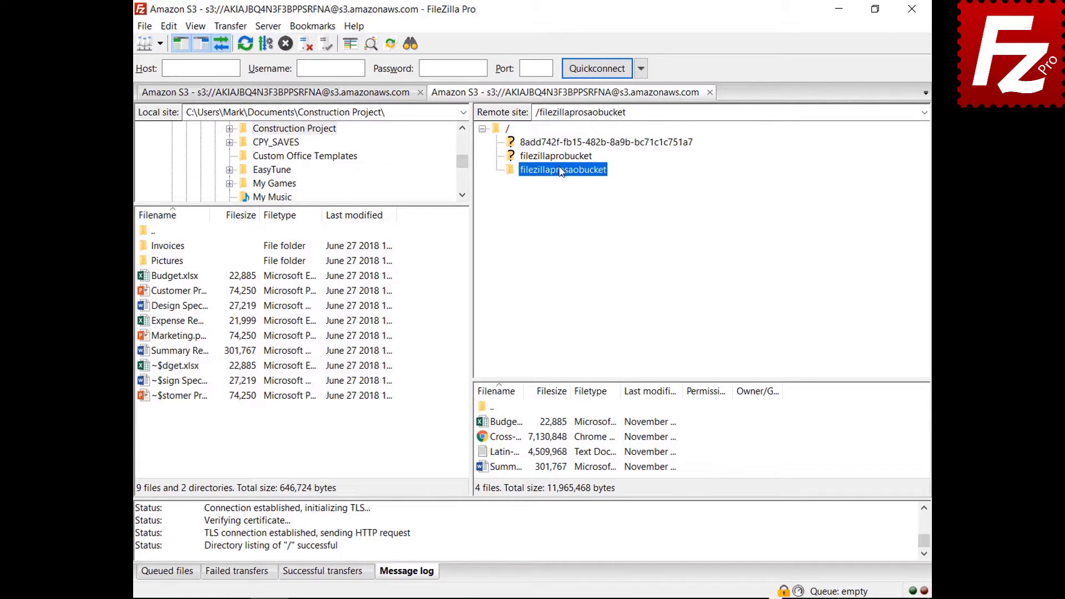
pyautogui.rightClick(515, 534)
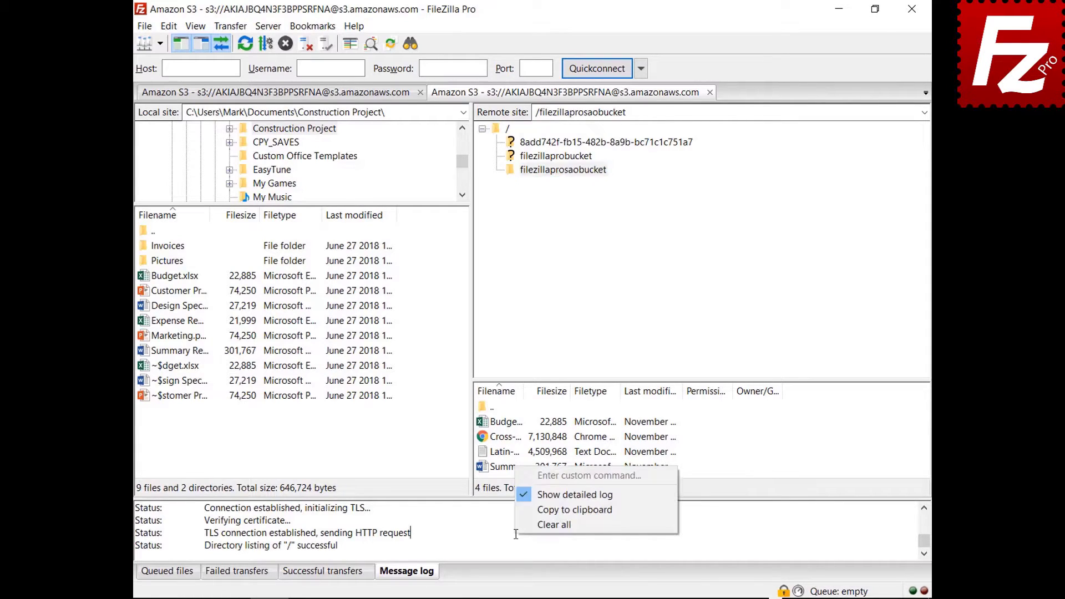
pyautogui.click(534, 510)
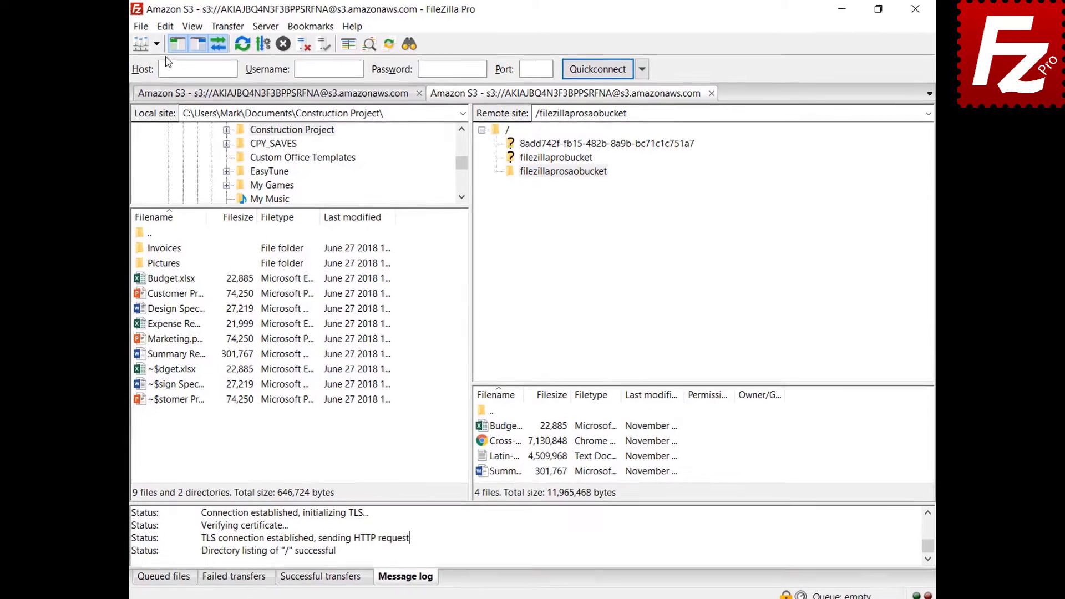
# Enable log timestamps and logging to filezilla.log in Documents, then view the Debug settings.
pyautogui.click(169, 26)
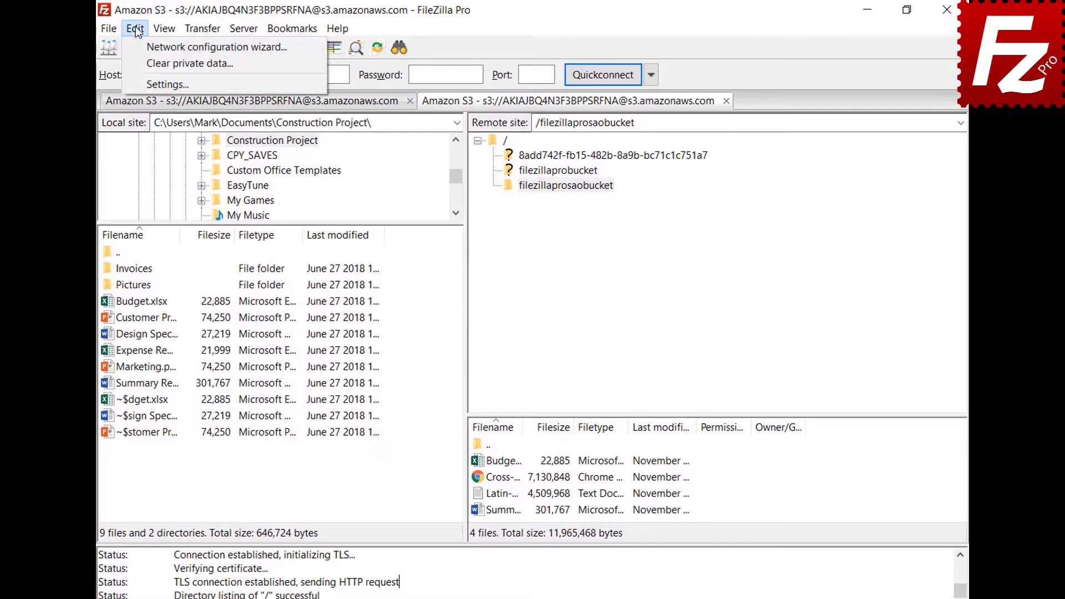
pyautogui.click(142, 84)
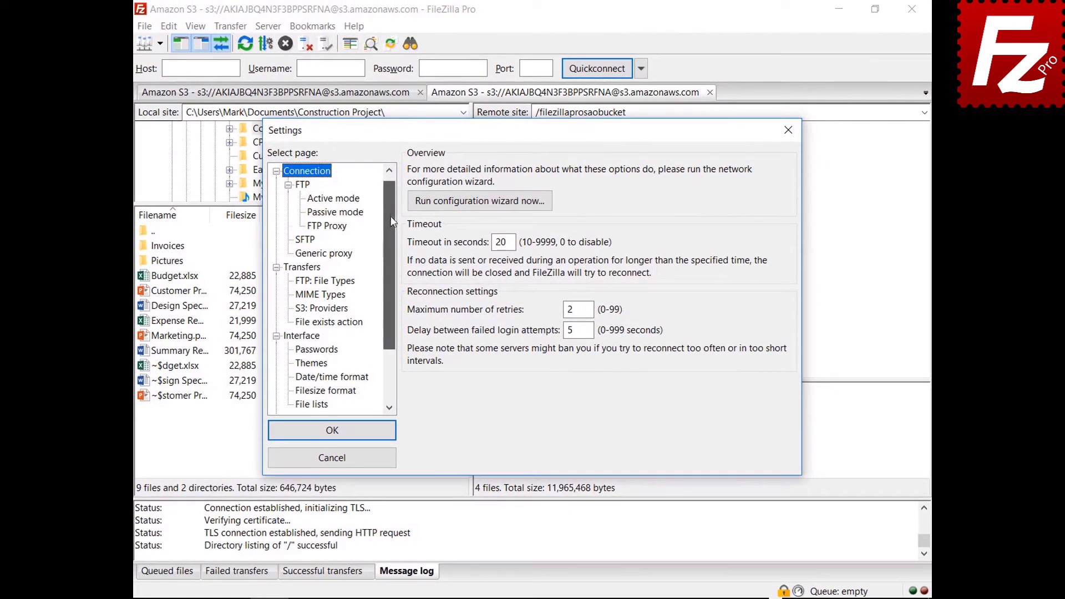
pyautogui.moveTo(392, 221); pyautogui.dragTo(386, 272)
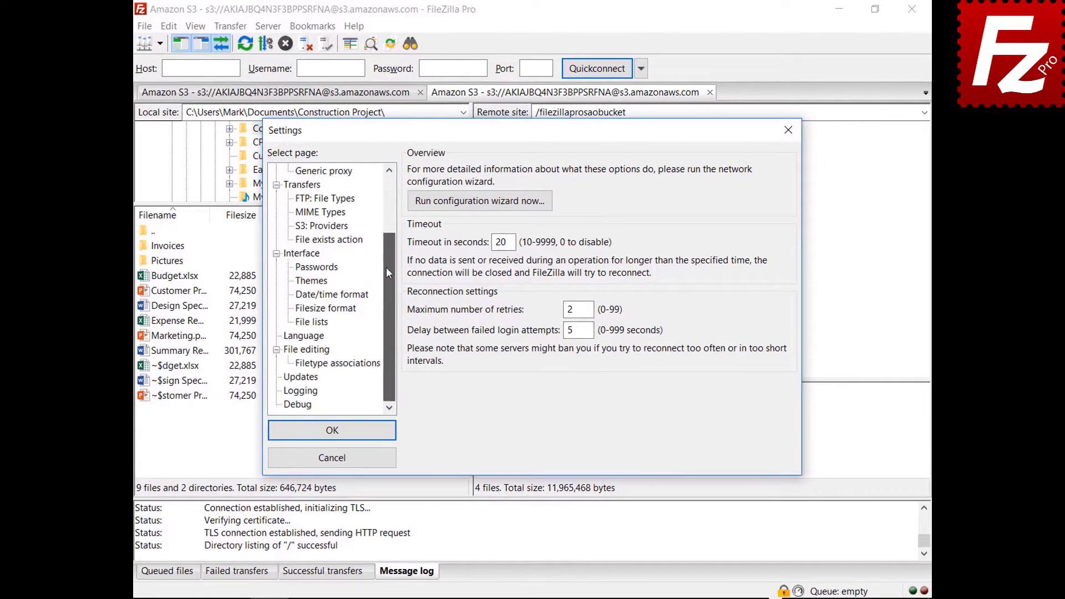
pyautogui.click(302, 391)
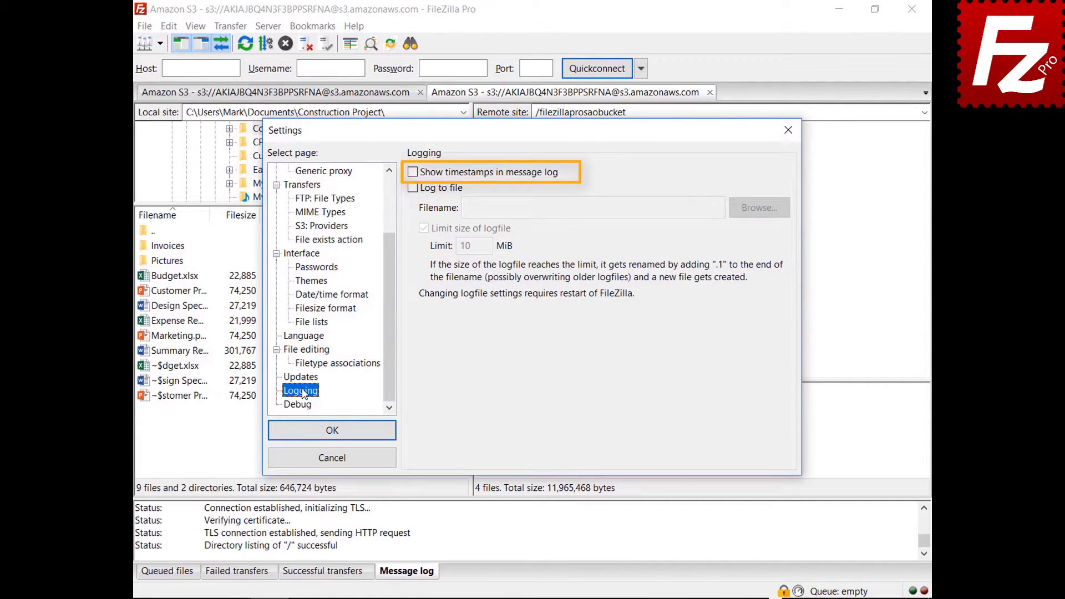
pyautogui.click(413, 174)
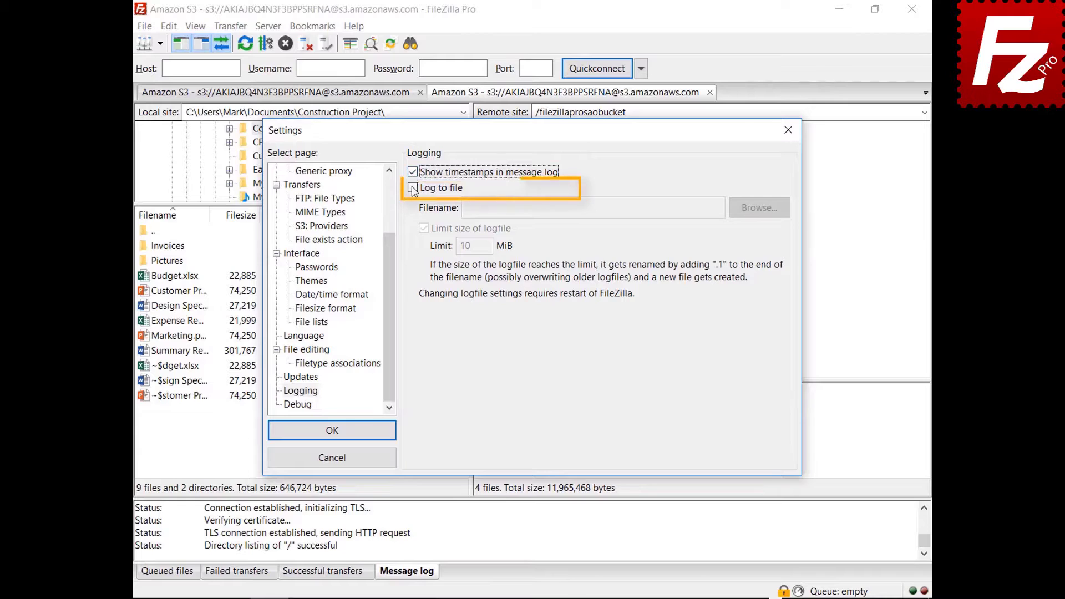
pyautogui.click(413, 188)
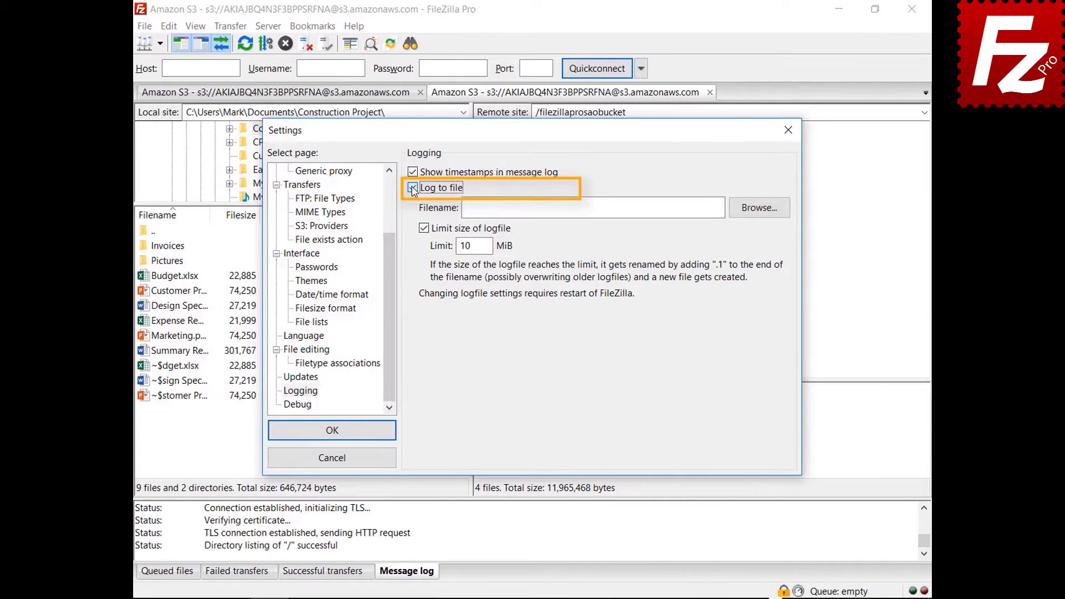
pyautogui.click(757, 216)
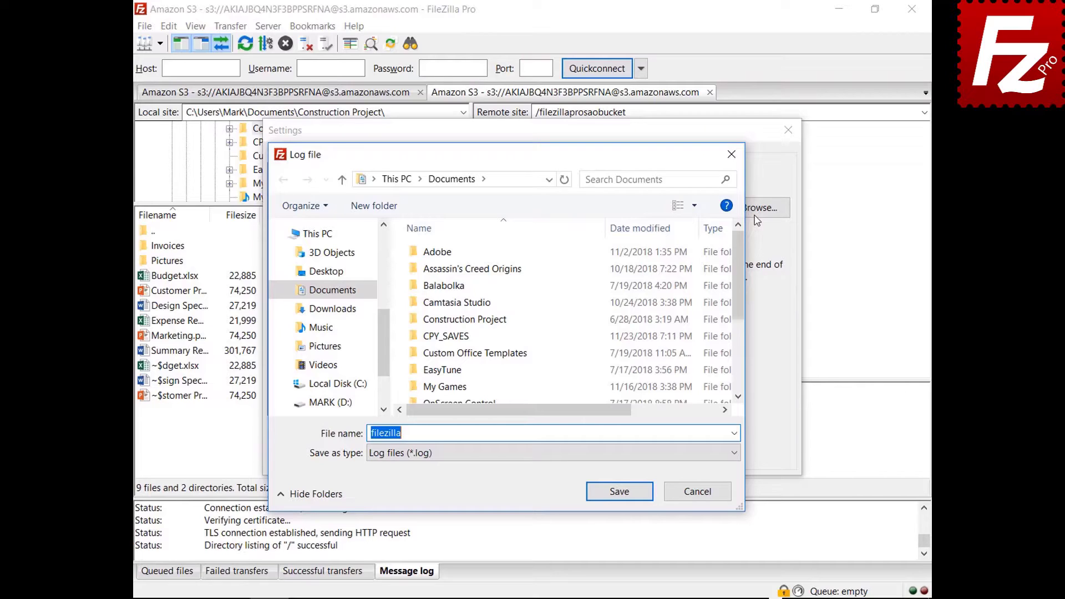
pyautogui.click(620, 495)
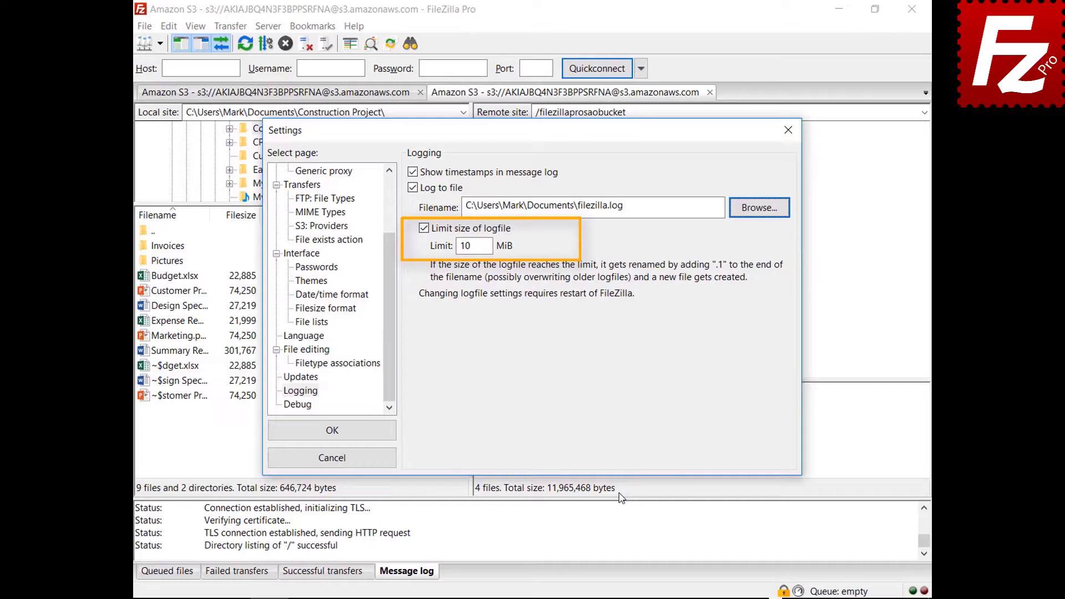
pyautogui.click(307, 406)
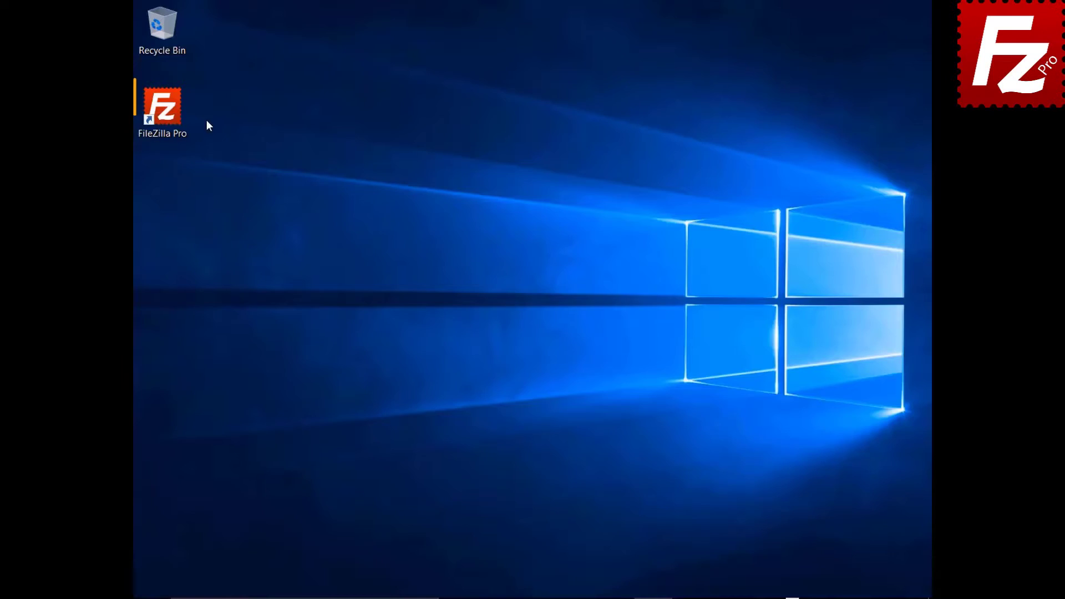
# Relaunch FileZilla Pro and create a new Site Manager entry named Amazon EC2.
pyautogui.doubleClick(171, 118)
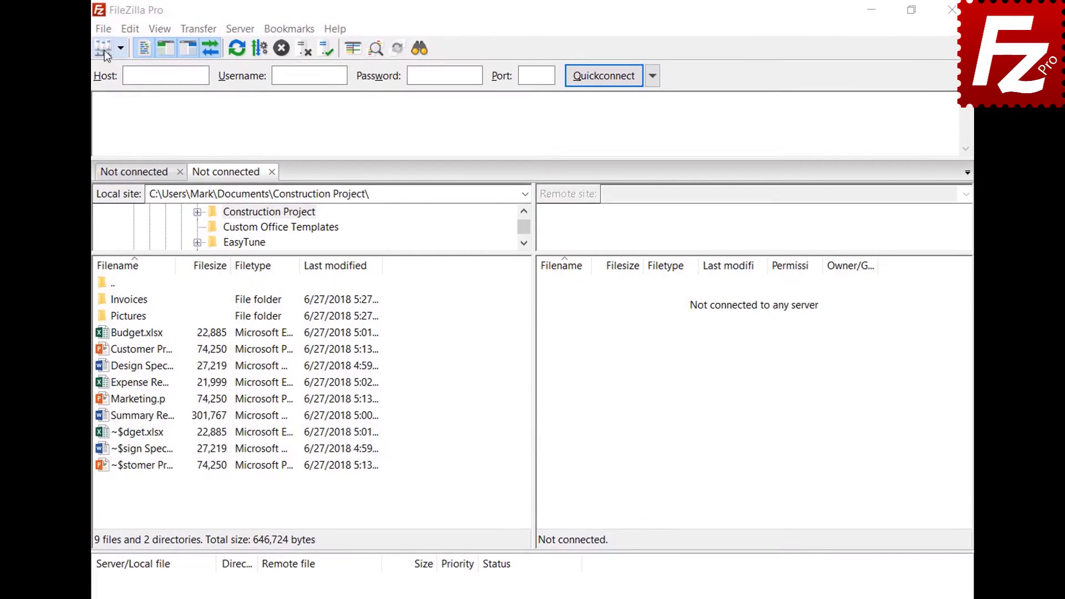
pyautogui.click(103, 28)
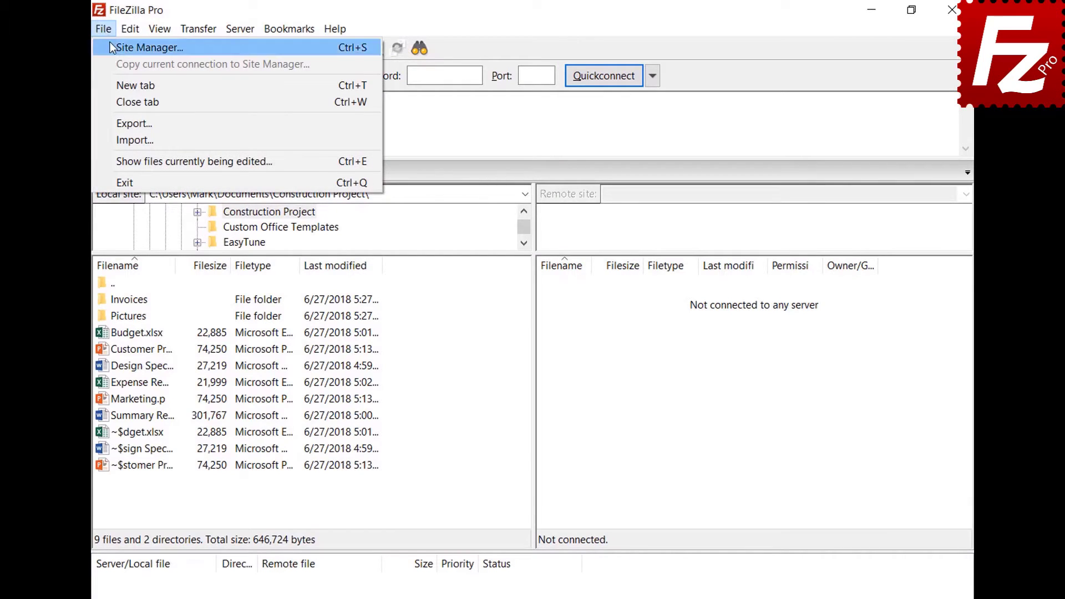
pyautogui.click(111, 44)
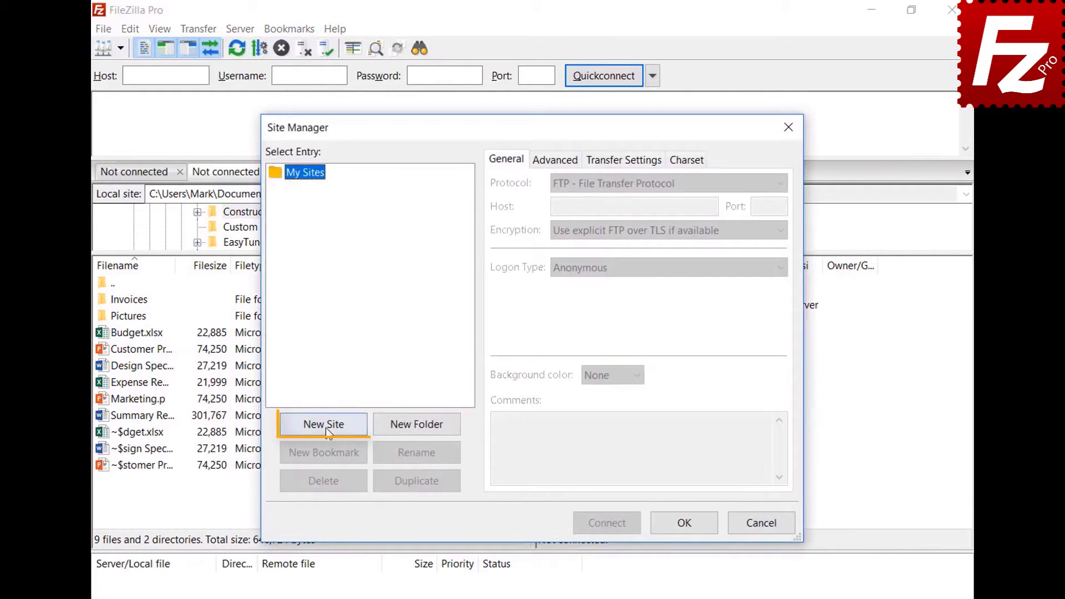
pyautogui.click(325, 424)
pyautogui.write('Amazon EC2')
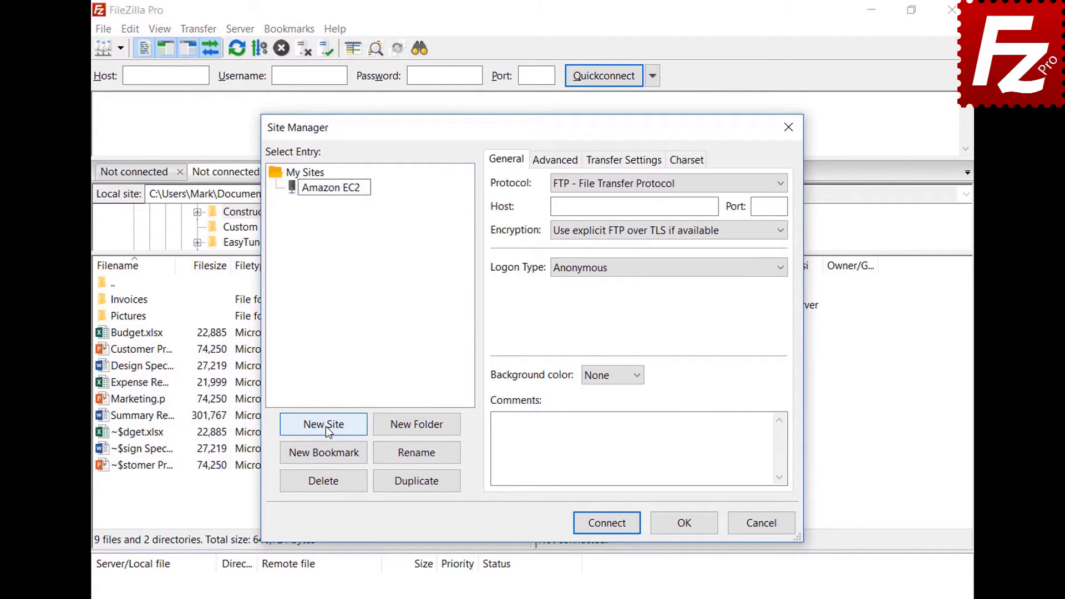
pyautogui.press('Return')
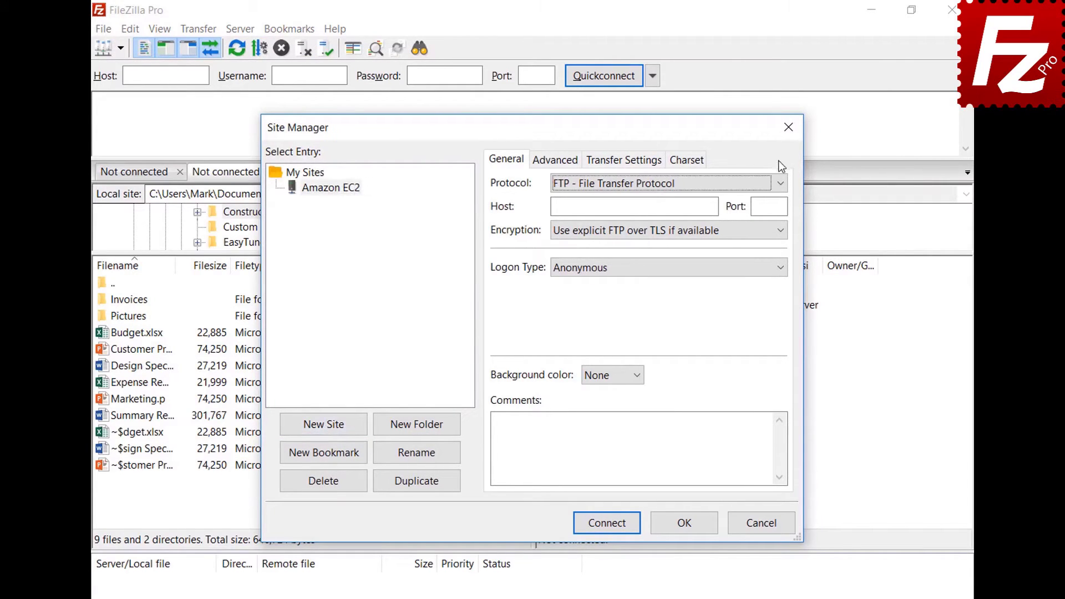
# Set the site to SFTP with the pasted EC2 host, Key file logon and user ubuntu.
pyautogui.click(779, 183)
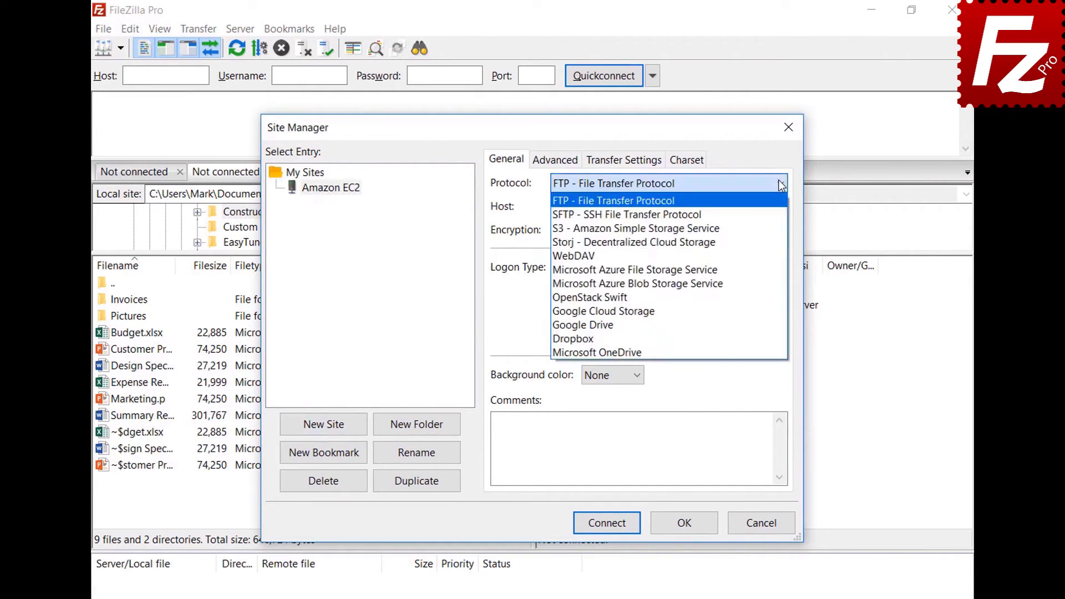
pyautogui.click(782, 215)
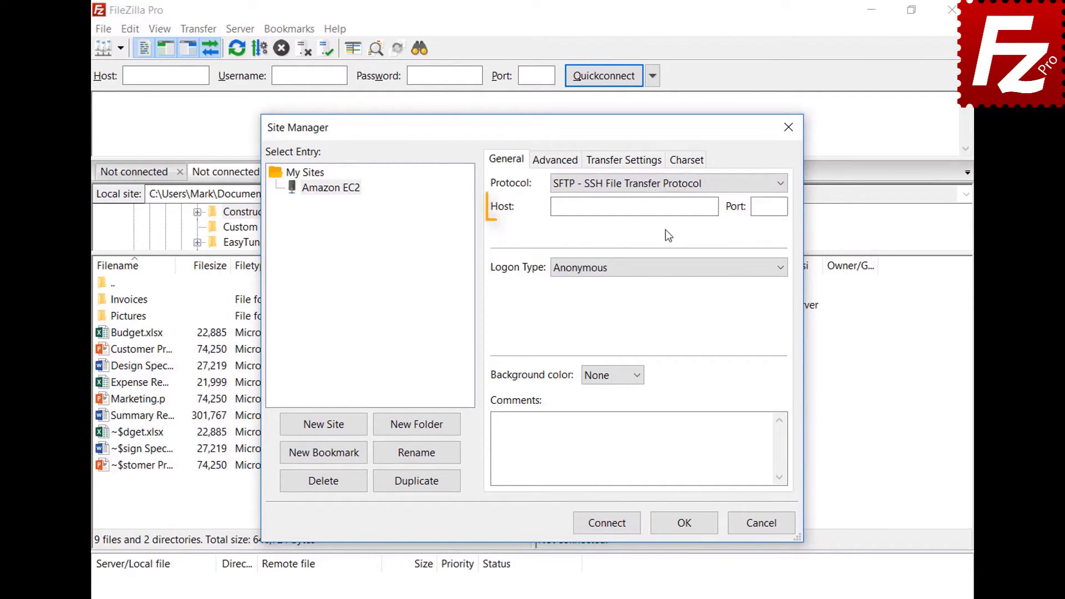
pyautogui.click(667, 207)
pyautogui.hotkey('ctrl', 'v')
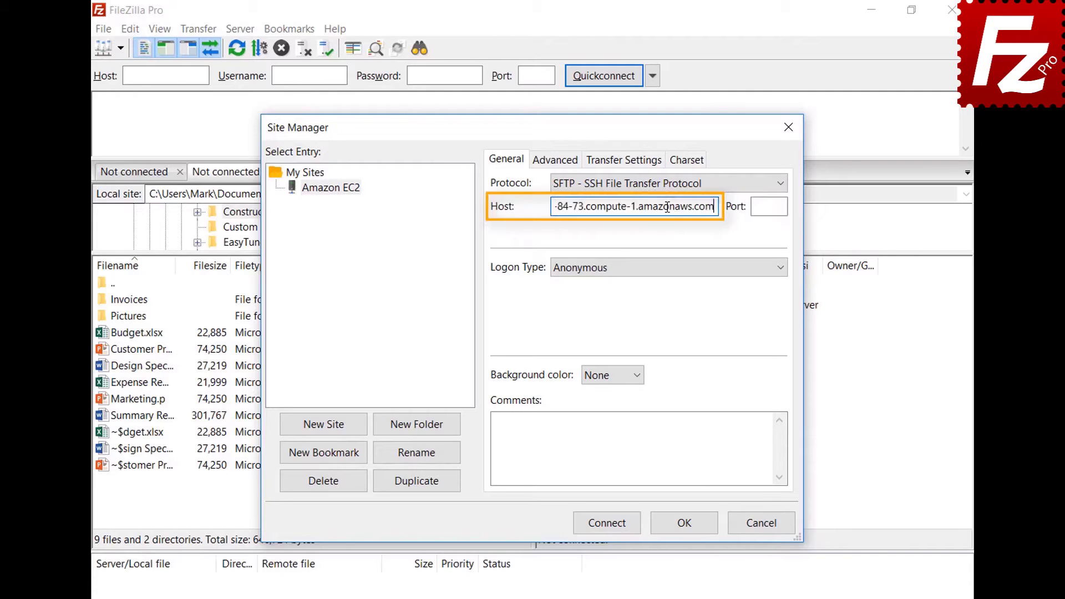
pyautogui.click(680, 272)
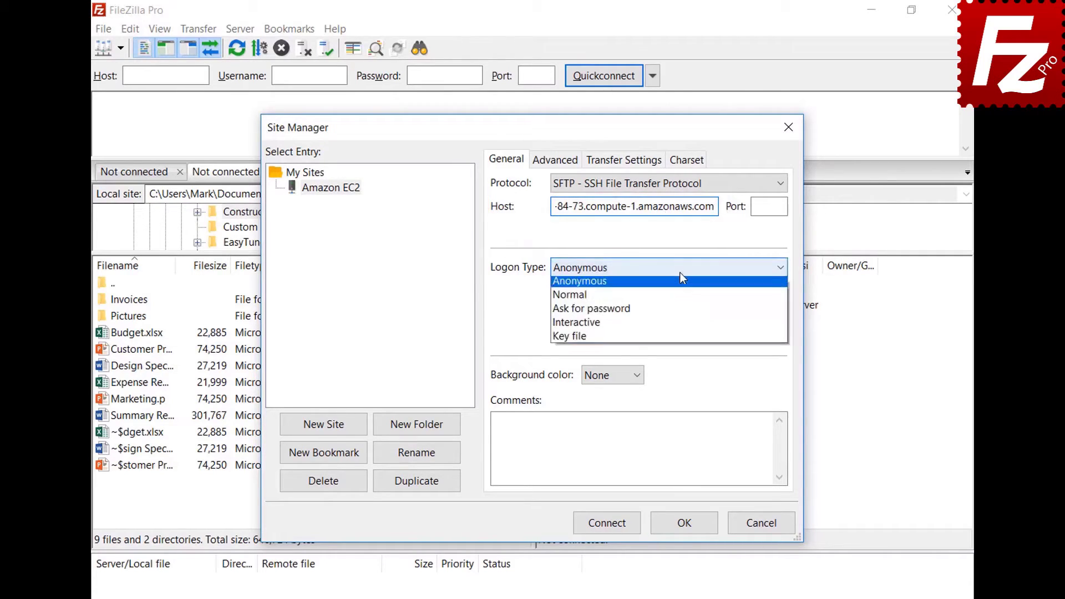
pyautogui.click(678, 337)
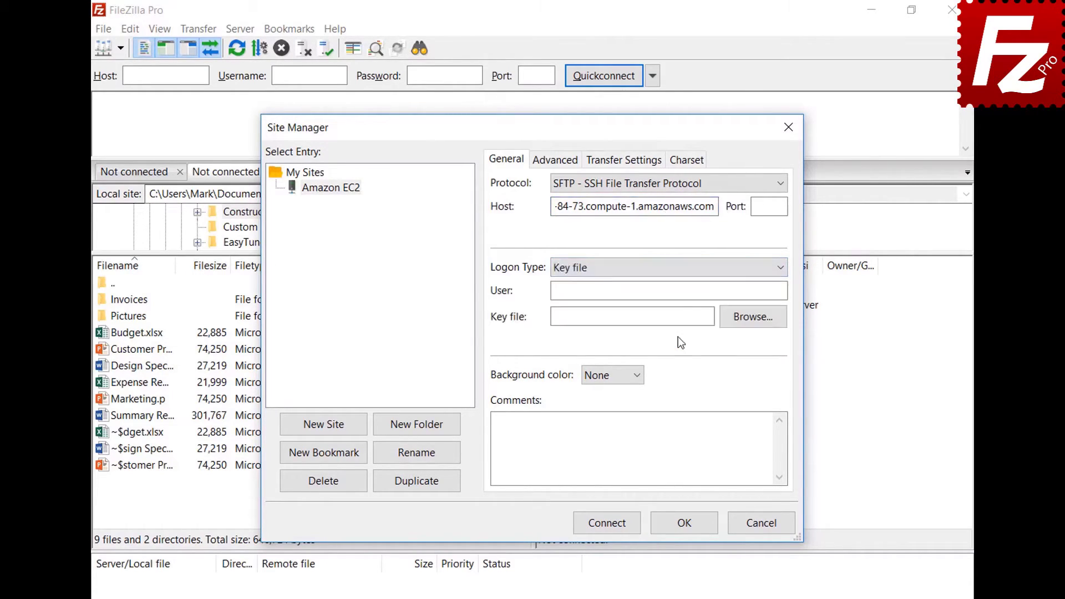
pyautogui.click(685, 293)
pyautogui.write('ubuntu')
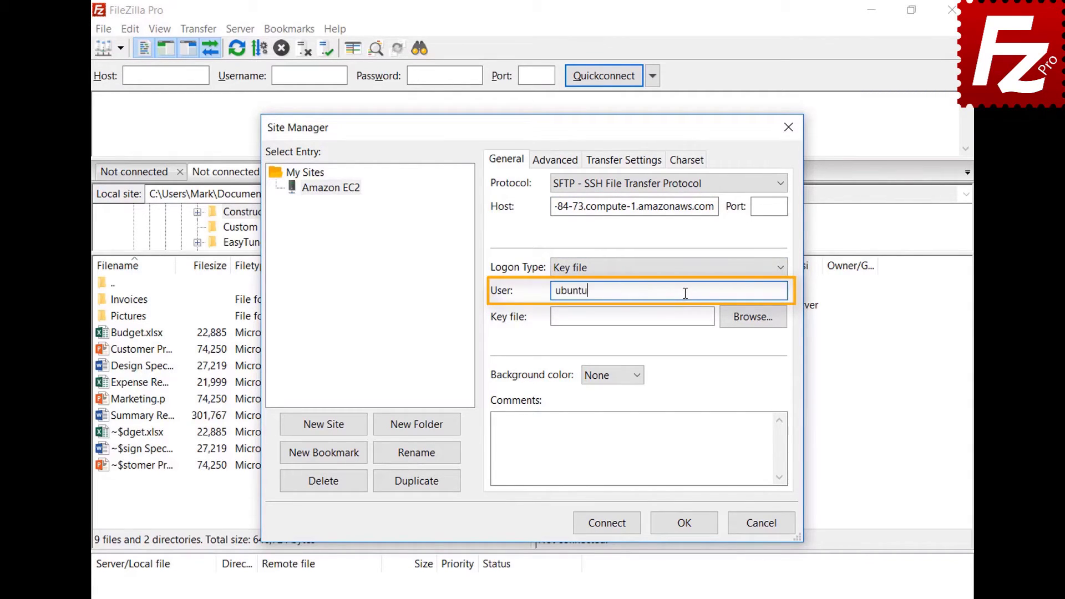
# Attach AWSKeyPair.pem as the key file and connect to Amazon EC2.
pyautogui.click(752, 319)
pyautogui.doubleClick(495, 455)
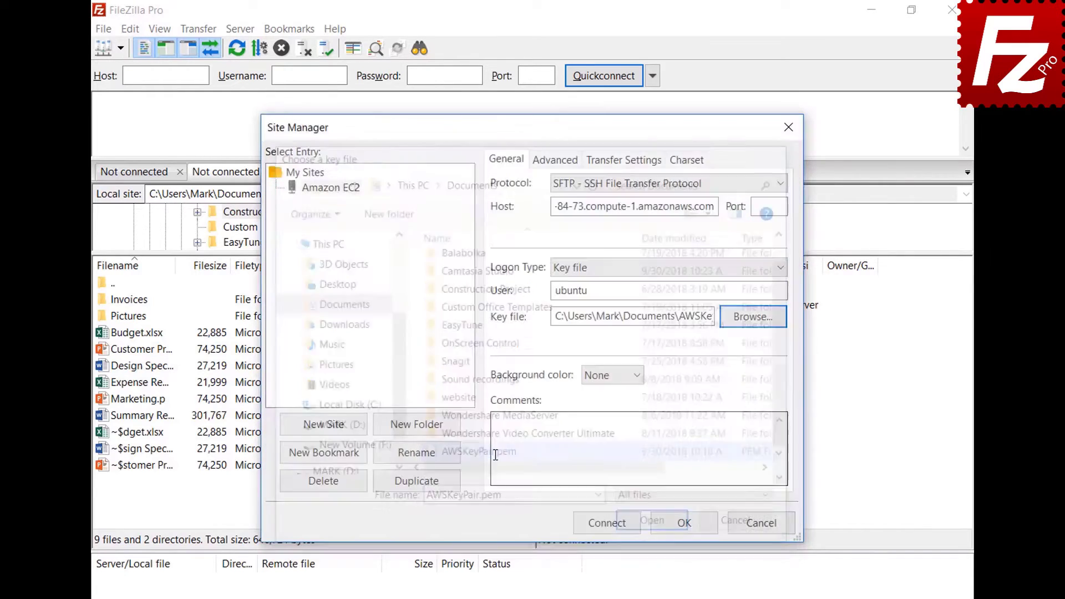
pyautogui.click(609, 527)
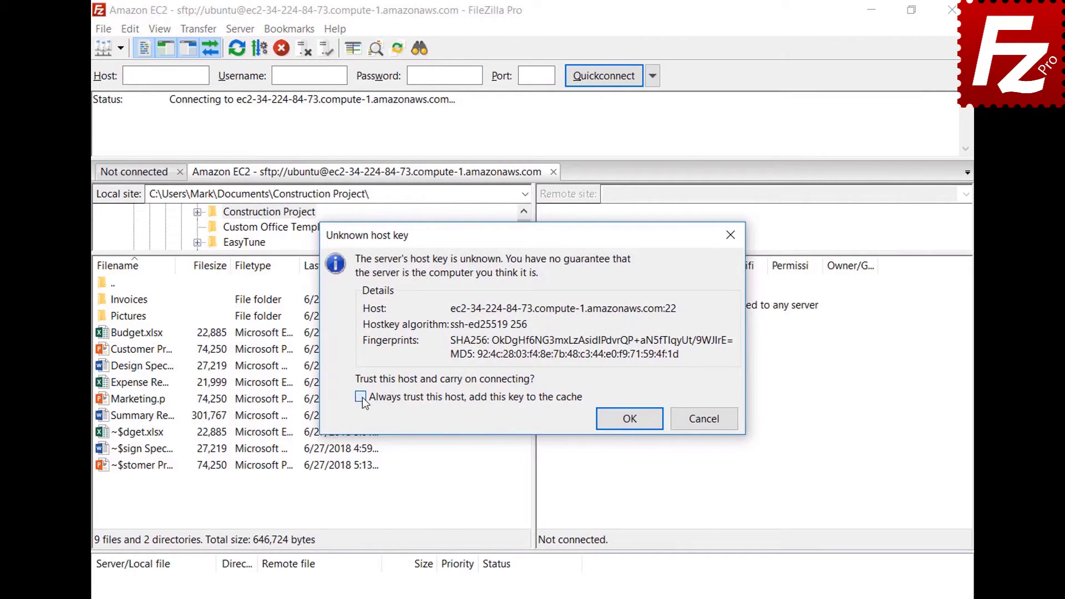
# Accept the EC2 server's host key with 'Always trust this host' checked.
pyautogui.click(629, 419)
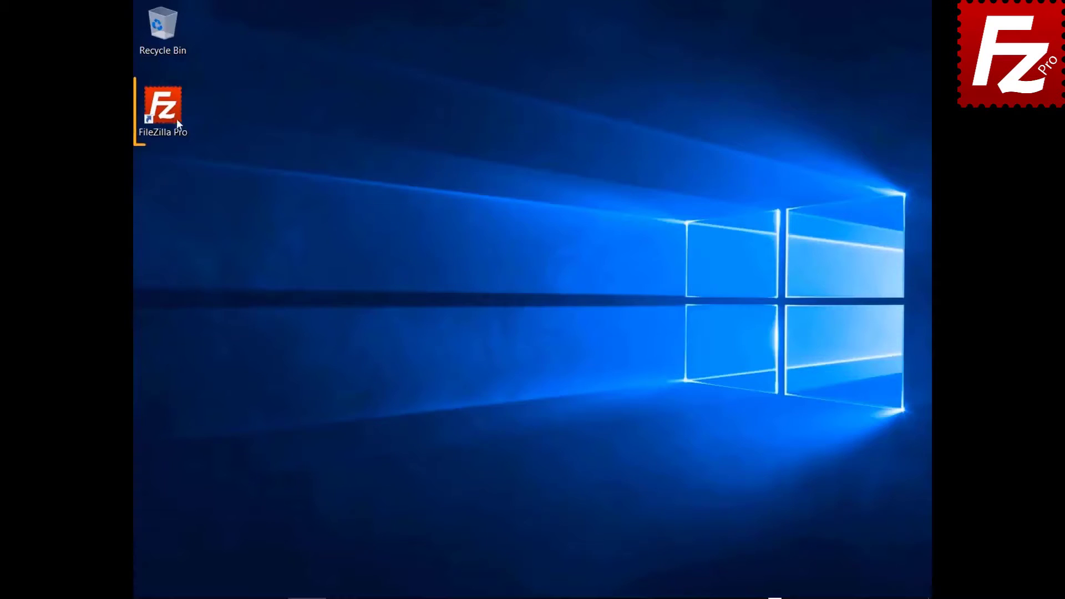
# Start a fresh, unconnected FileZilla Pro window from the desktop icon.
pyautogui.doubleClick(172, 118)
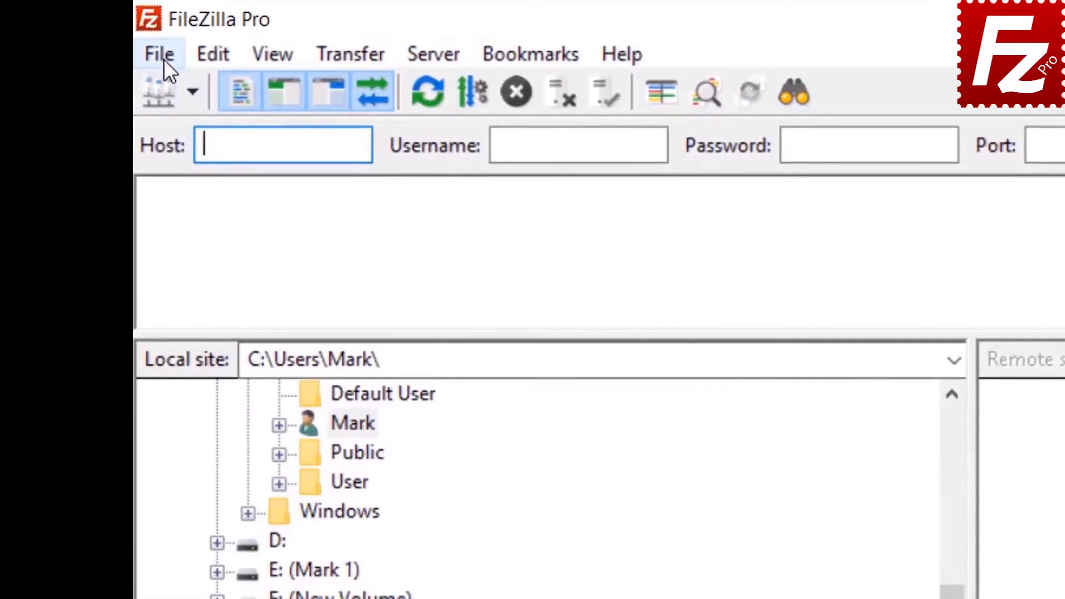
# Create a new site named S3 Connection using the Amazon S3 protocol.
pyautogui.click(147, 27)
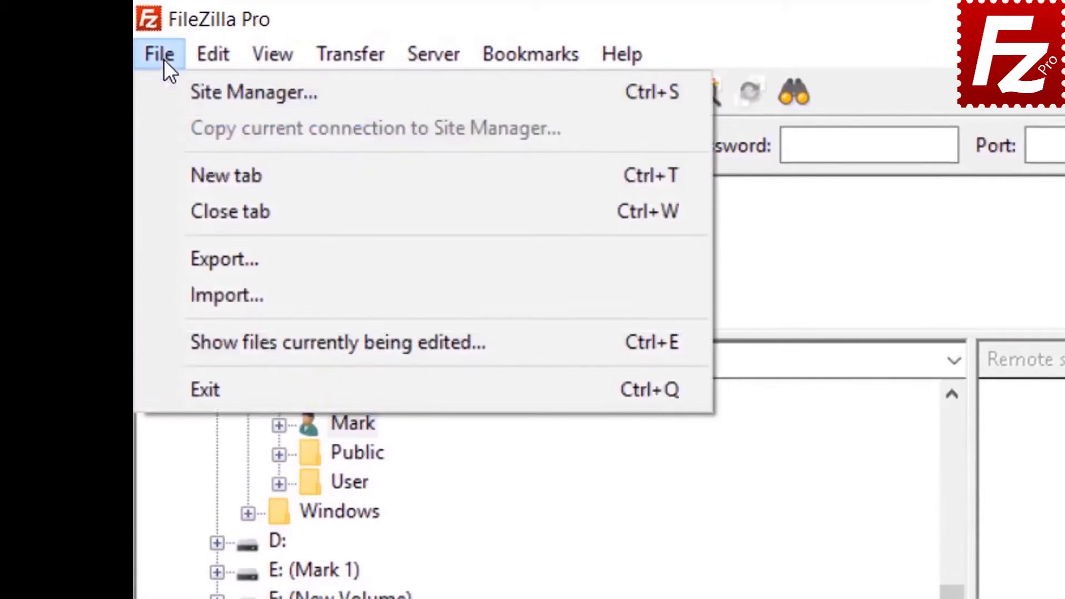
pyautogui.click(195, 92)
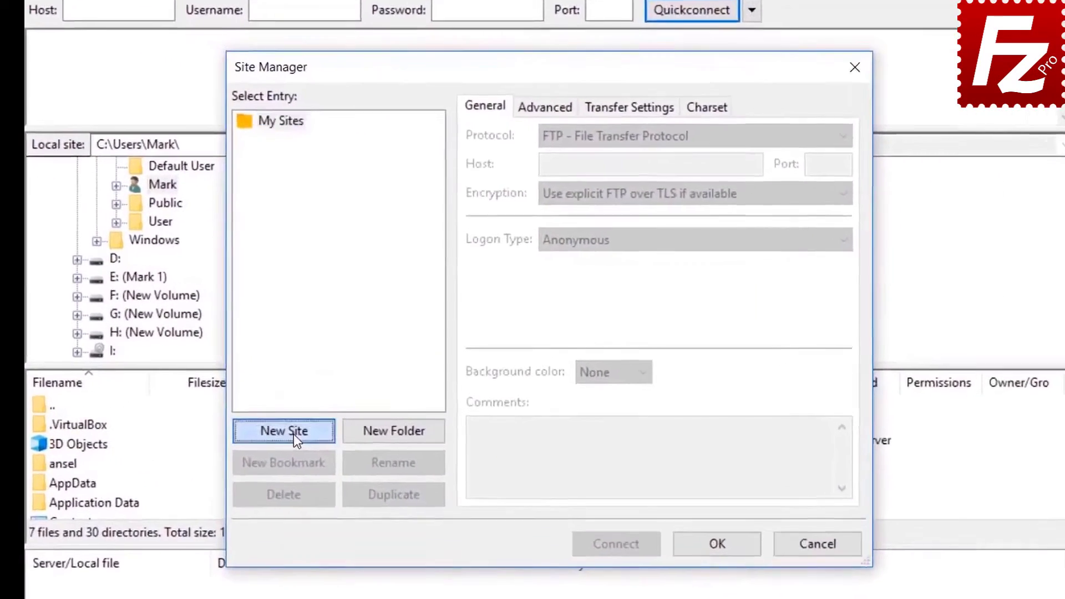
pyautogui.click(349, 400)
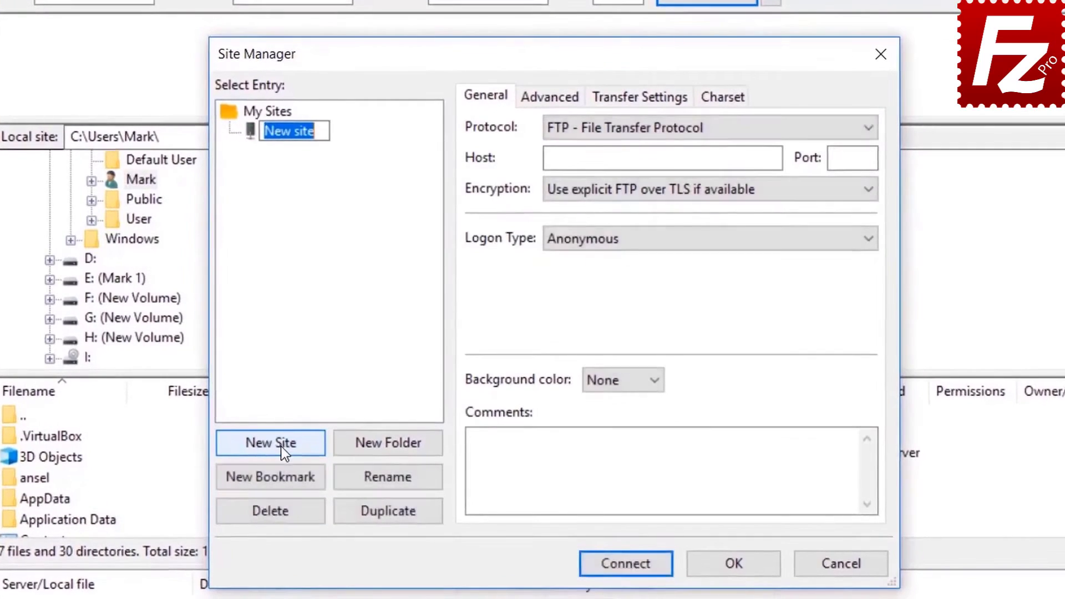
pyautogui.write('S3')
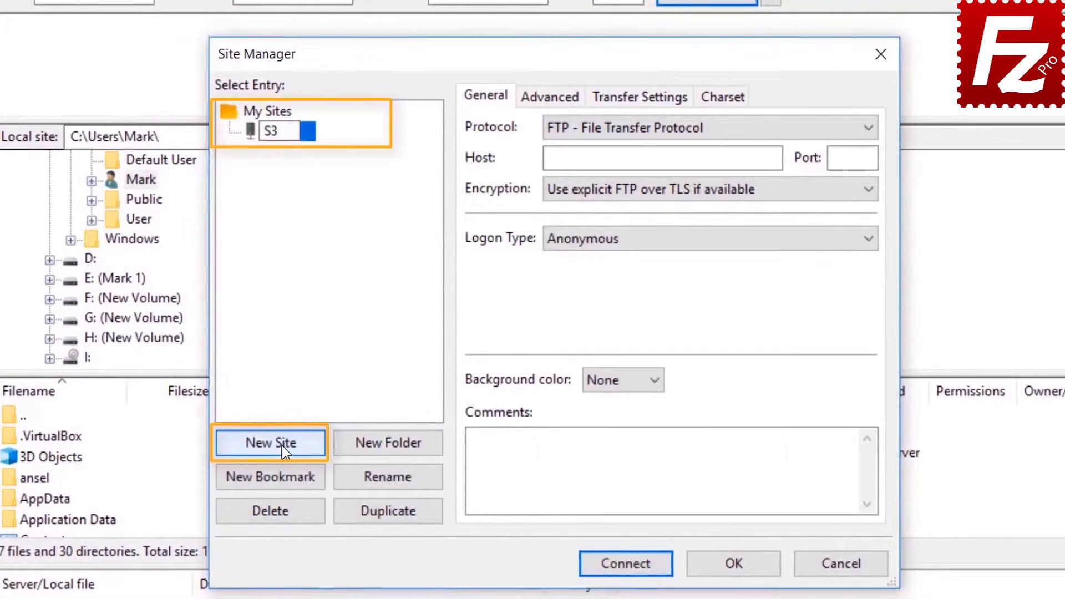
pyautogui.write(' Connection')
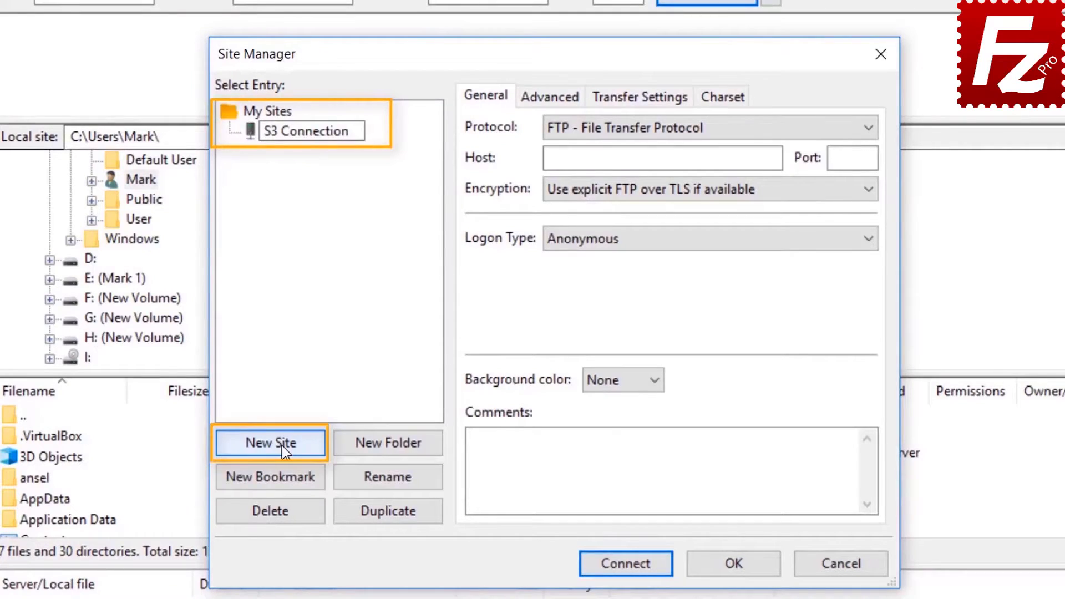
pyautogui.press('Return')
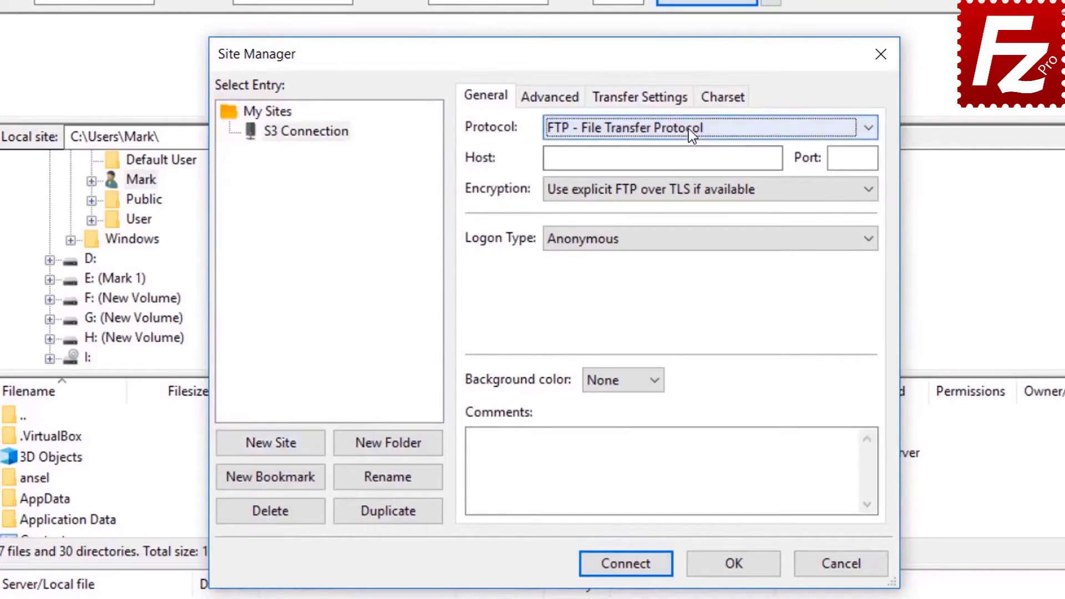
pyautogui.click(688, 128)
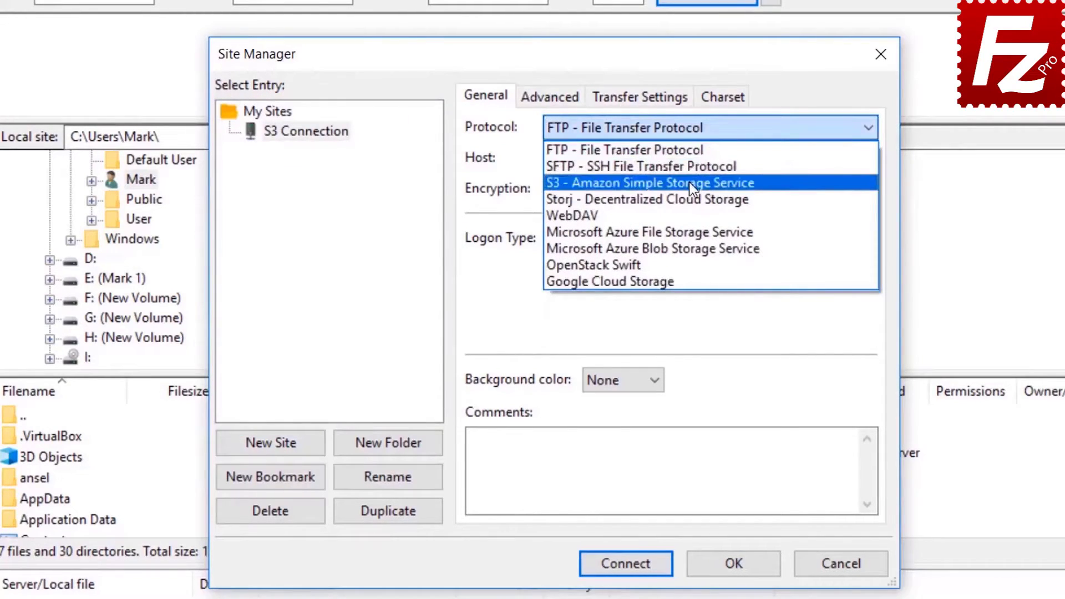
pyautogui.click(690, 184)
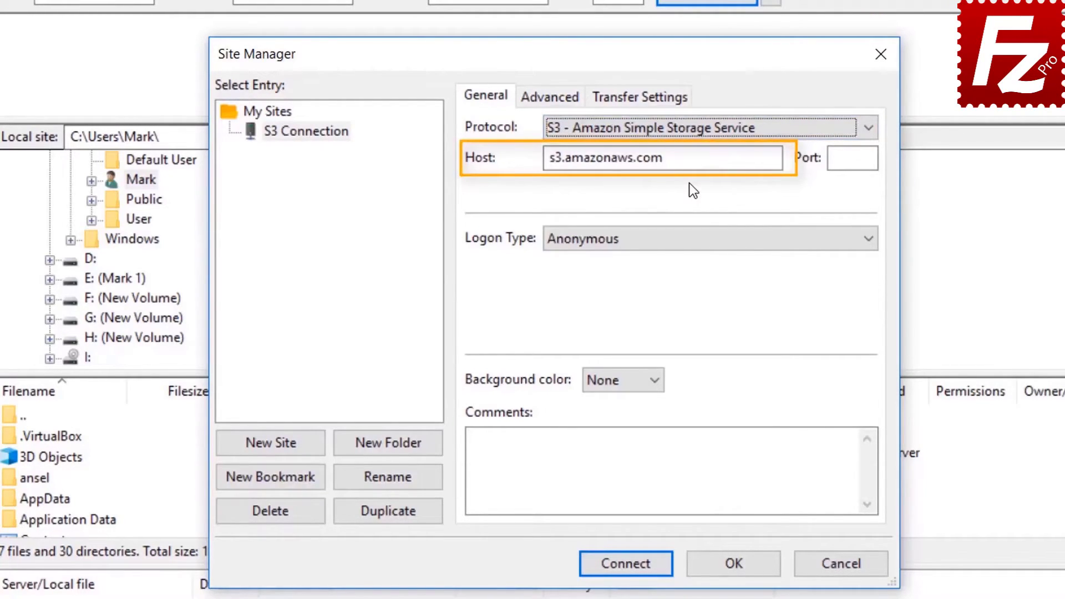
# Set Normal logon, paste the access key ID and secret access key, and connect.
pyautogui.click(686, 244)
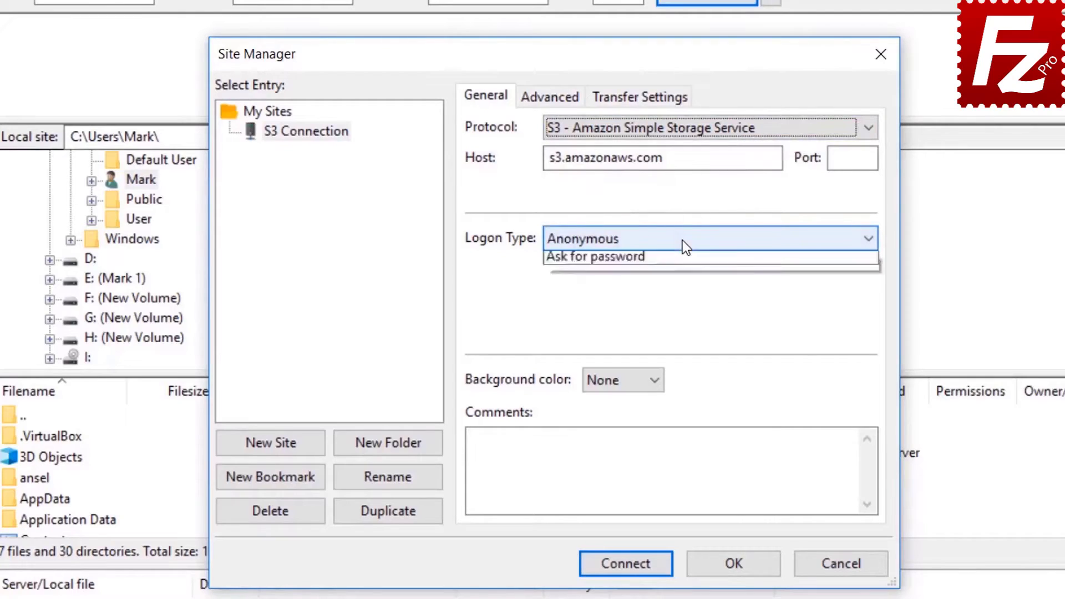
pyautogui.click(682, 274)
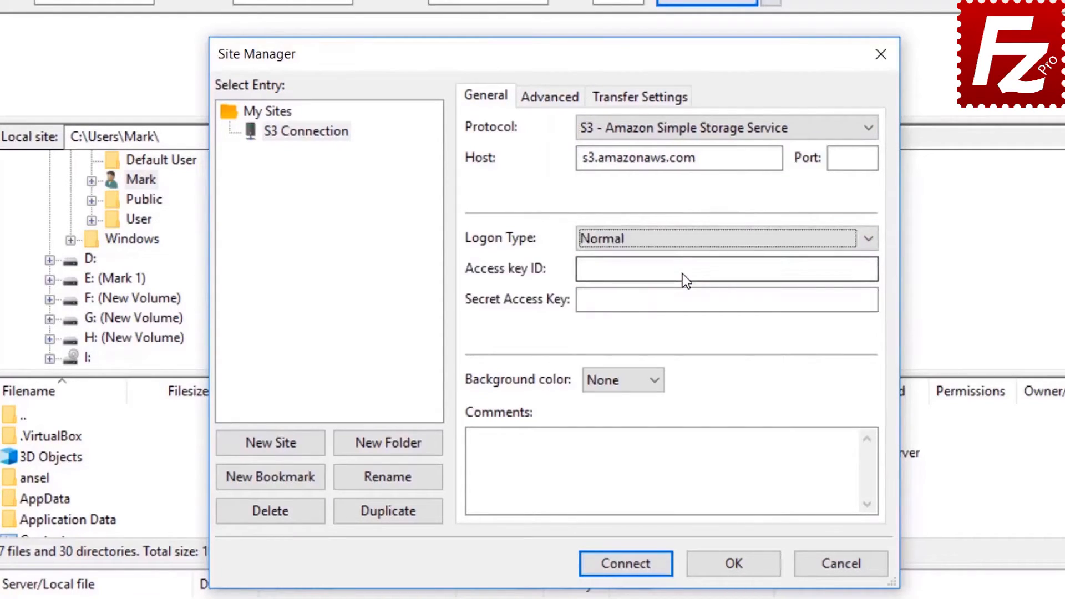
pyautogui.click(682, 273)
pyautogui.hotkey('ctrl', 'v')
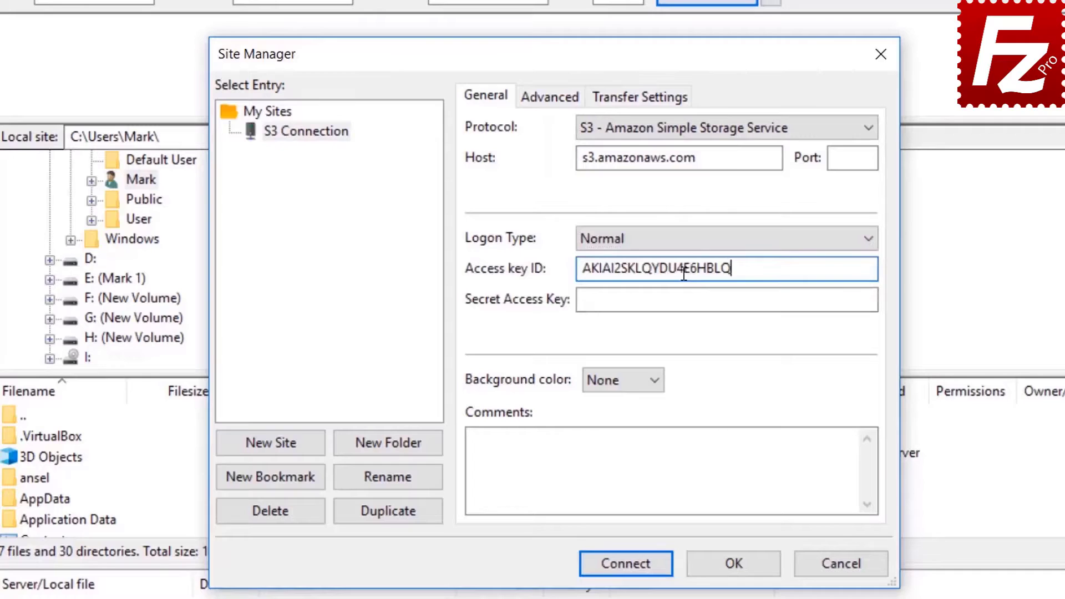
pyautogui.click(690, 300)
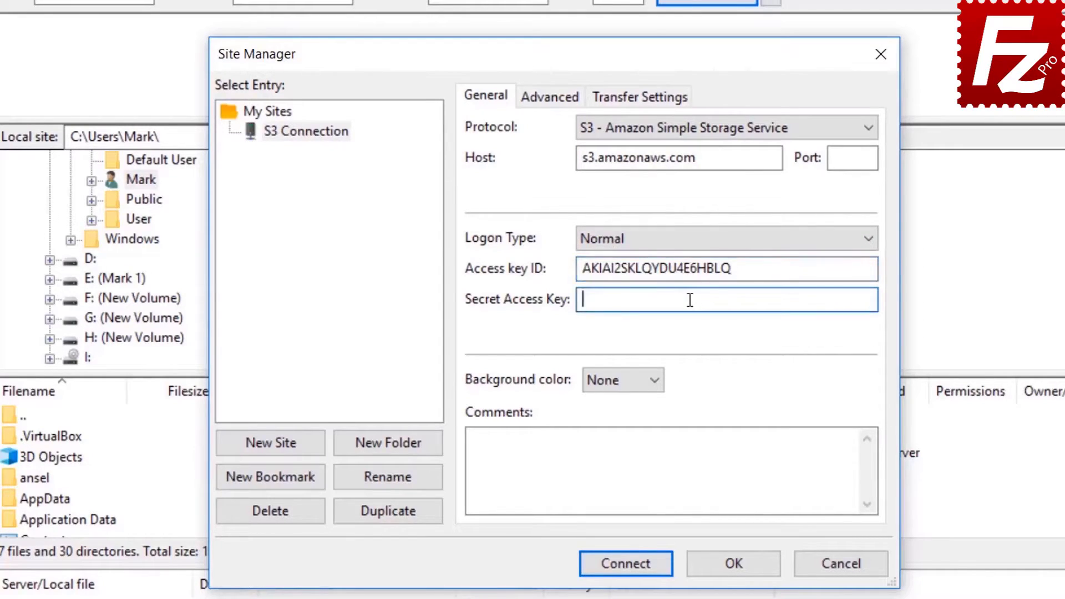
pyautogui.hotkey('ctrl', 'v')
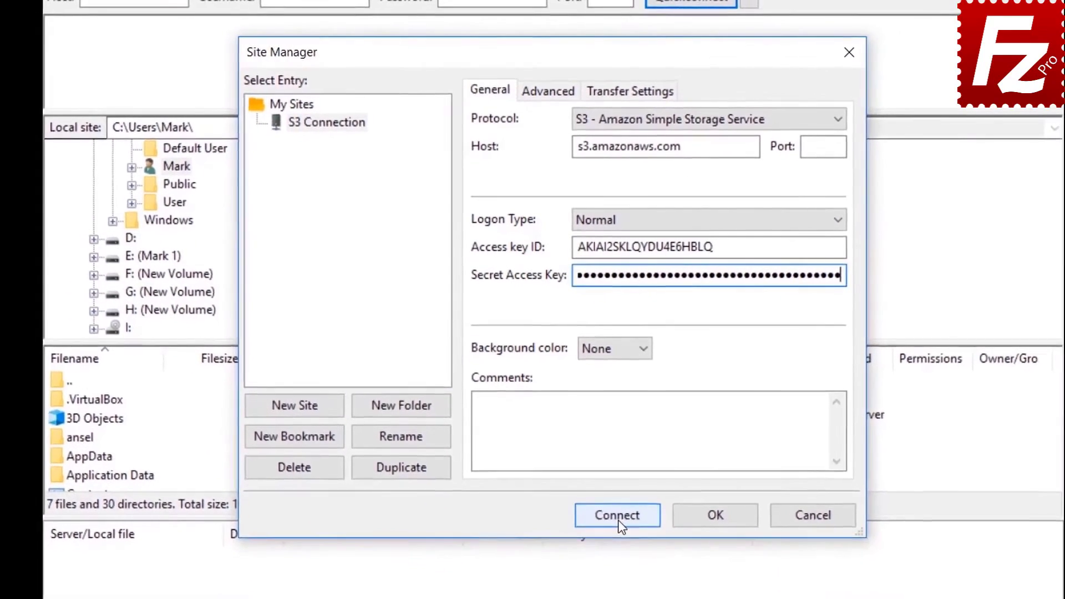
pyautogui.click(626, 561)
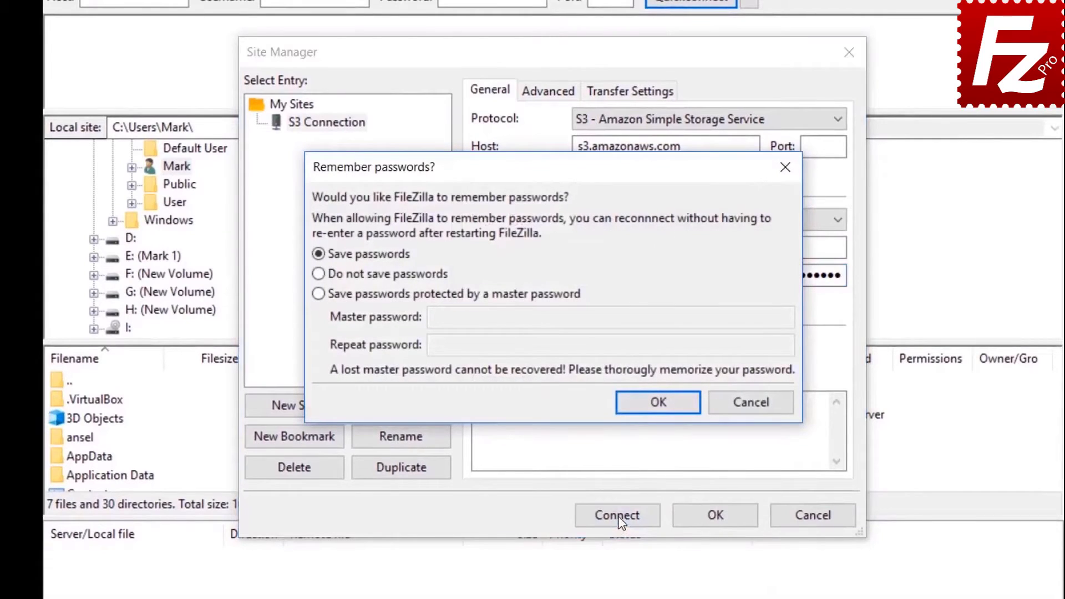
# Choose to save passwords and connect, listing 6 S3 directories at root.
pyautogui.click(659, 408)
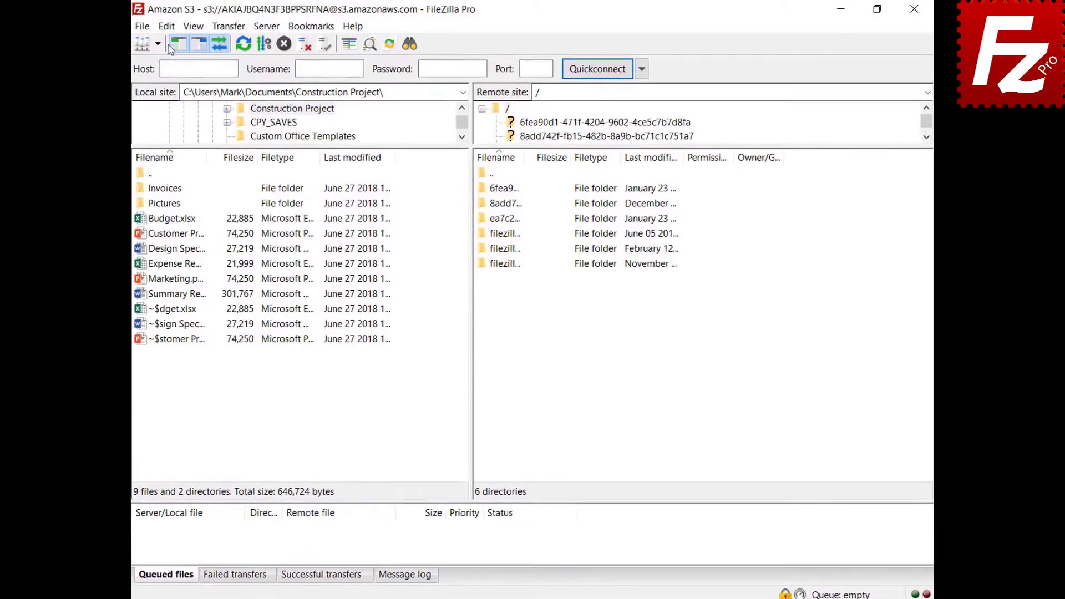
pyautogui.click(149, 27)
# Add an S3 provider named DigitalOcean on the S3: Providers settings page and select it.
pyautogui.click(155, 80)
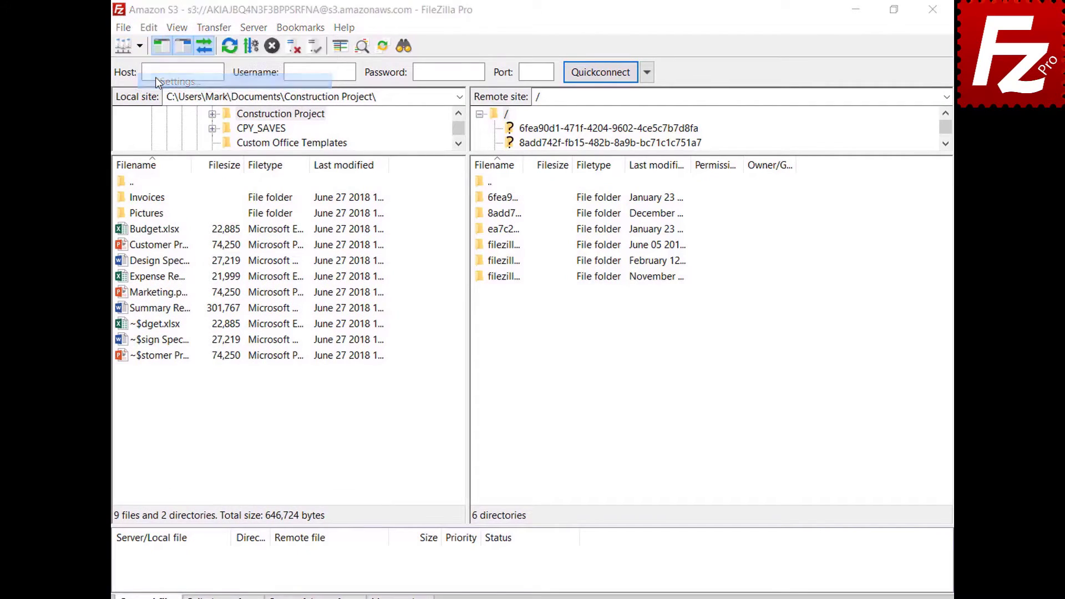
pyautogui.click(289, 327)
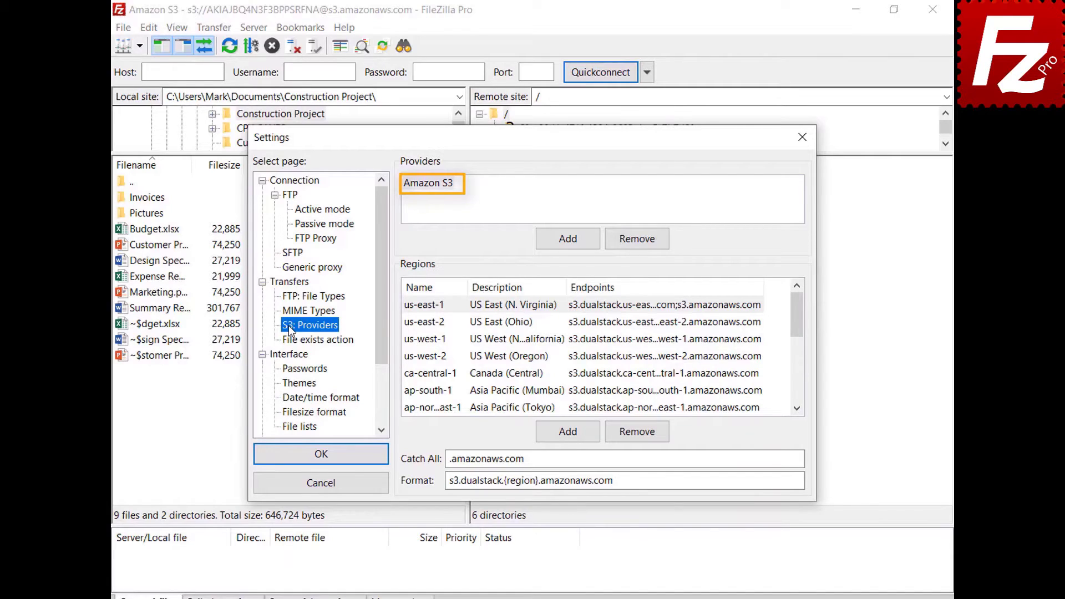
pyautogui.click(568, 248)
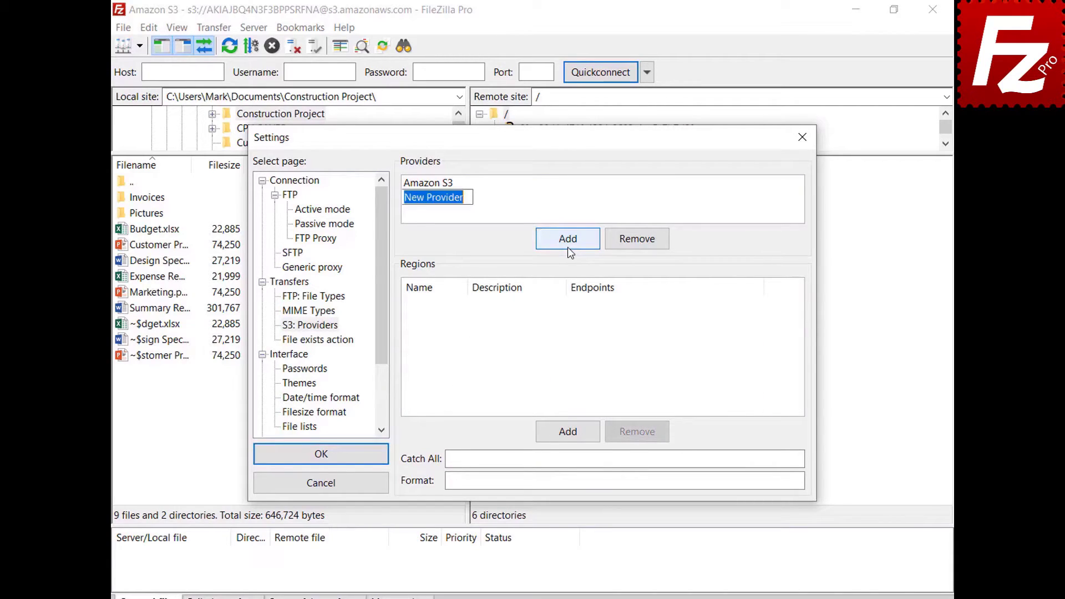
pyautogui.write('Digi')
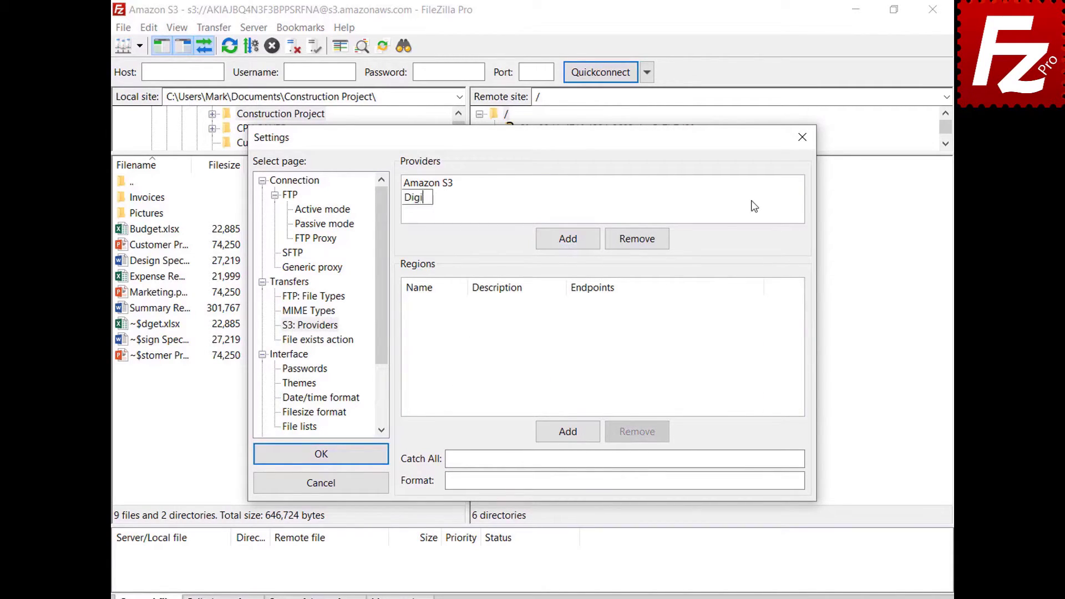
pyautogui.write('talOcean')
pyautogui.press('Return')
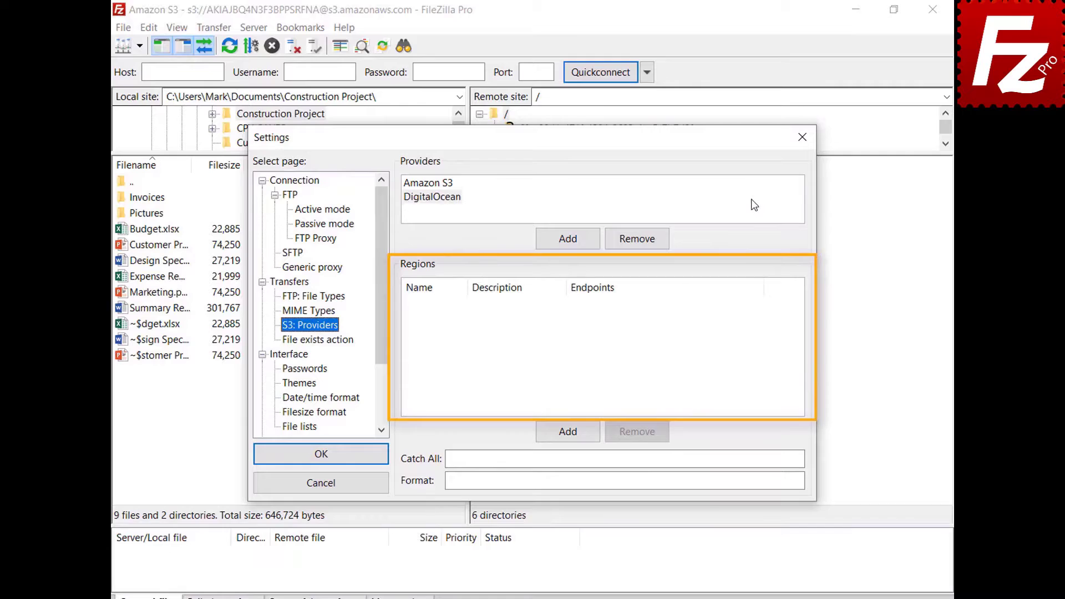
pyautogui.click(752, 201)
# Add DigitalOcean regions nyc3 (New York 3) and sgp1 (Singapore 1) with their endpoints.
pyautogui.click(574, 438)
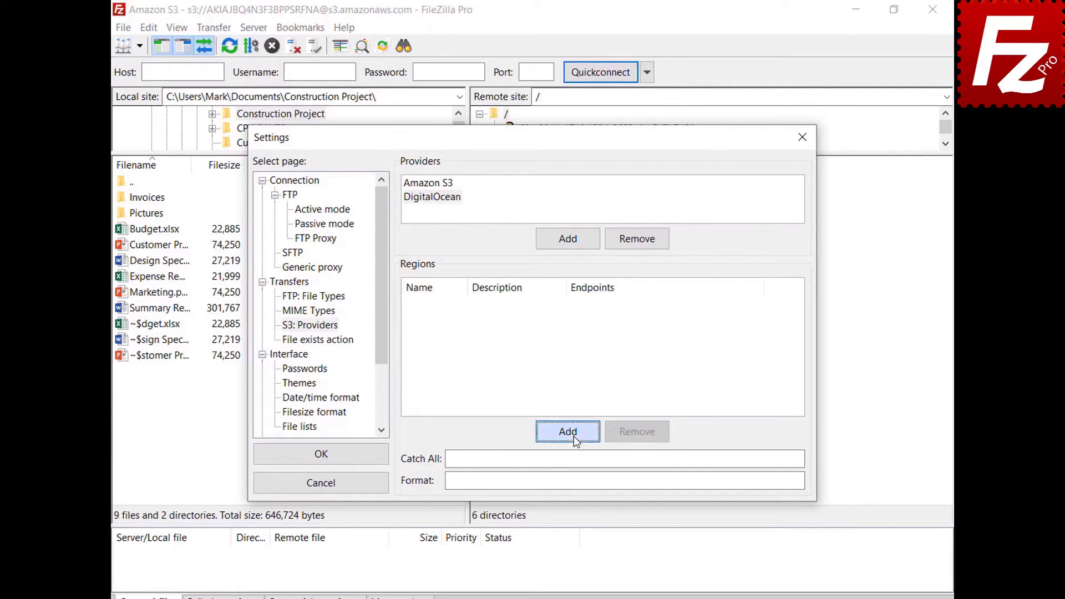
pyautogui.write('nyc3')
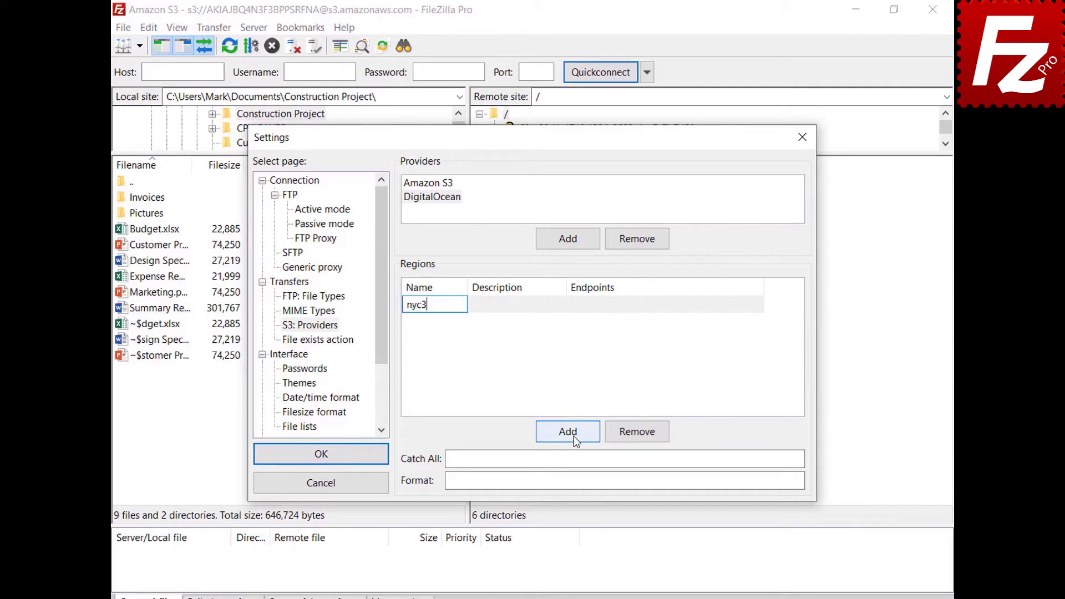
pyautogui.click(562, 305)
pyautogui.write('New York 3')
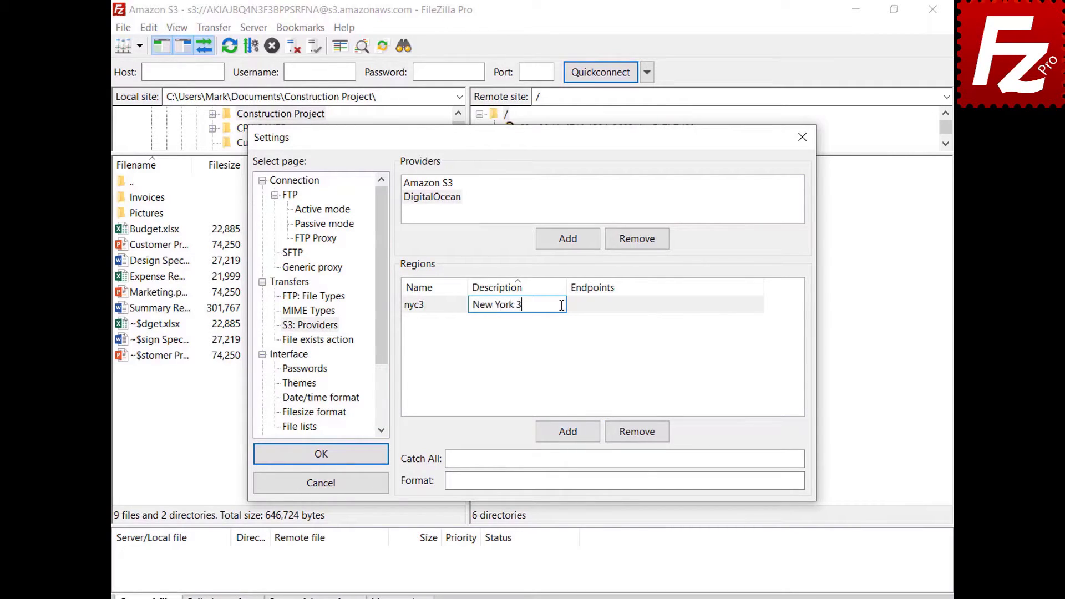
pyautogui.click(759, 305)
pyautogui.write('nyc3.digitaloceanspaces.com')
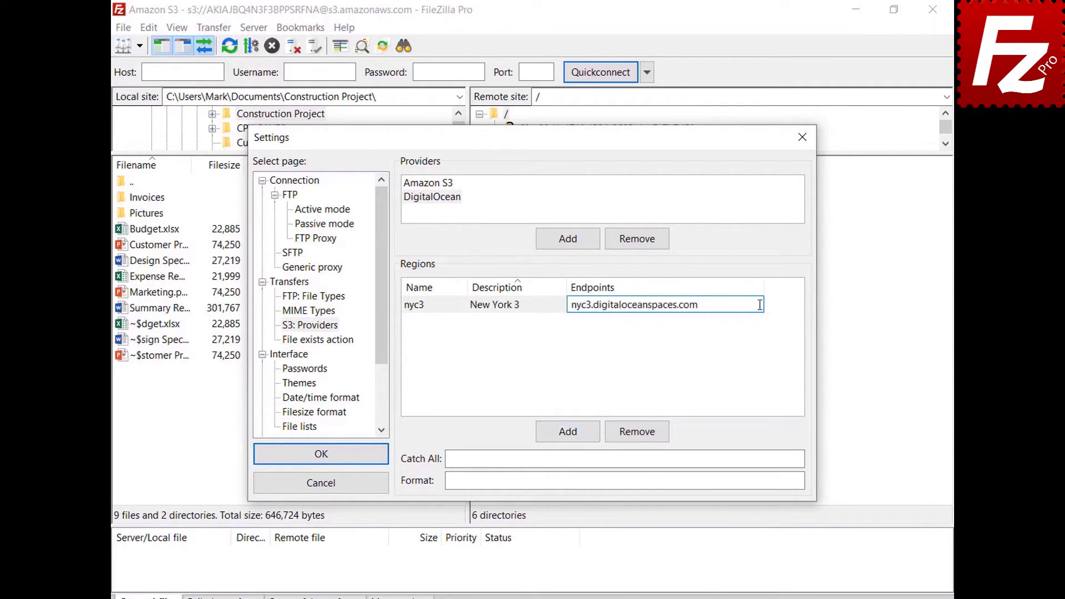
pyautogui.click(568, 436)
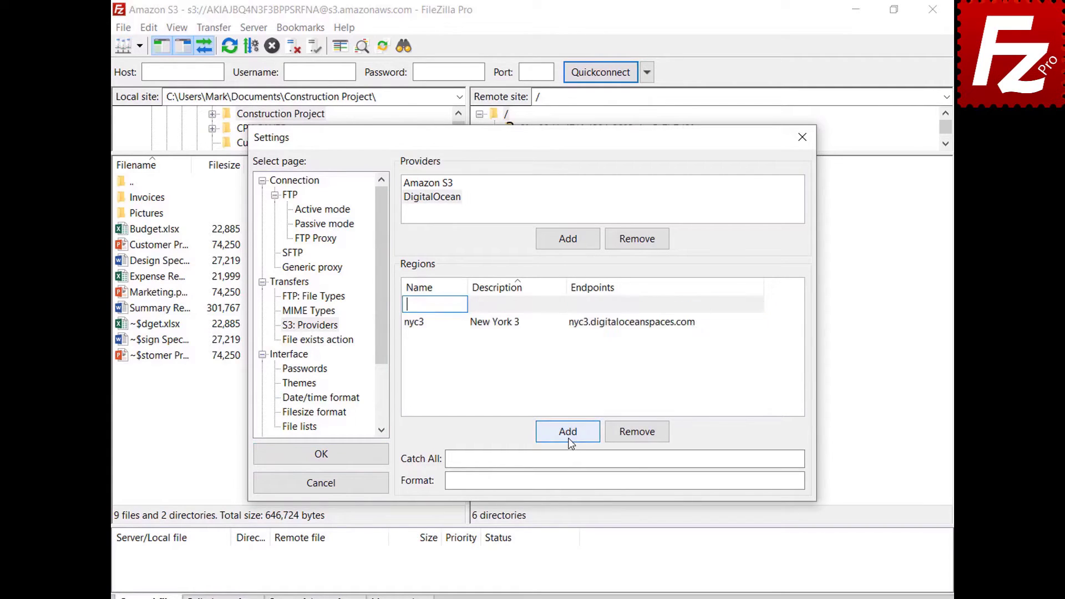
pyautogui.write('sgp1')
pyautogui.click(561, 305)
pyautogui.write('Singapore 1')
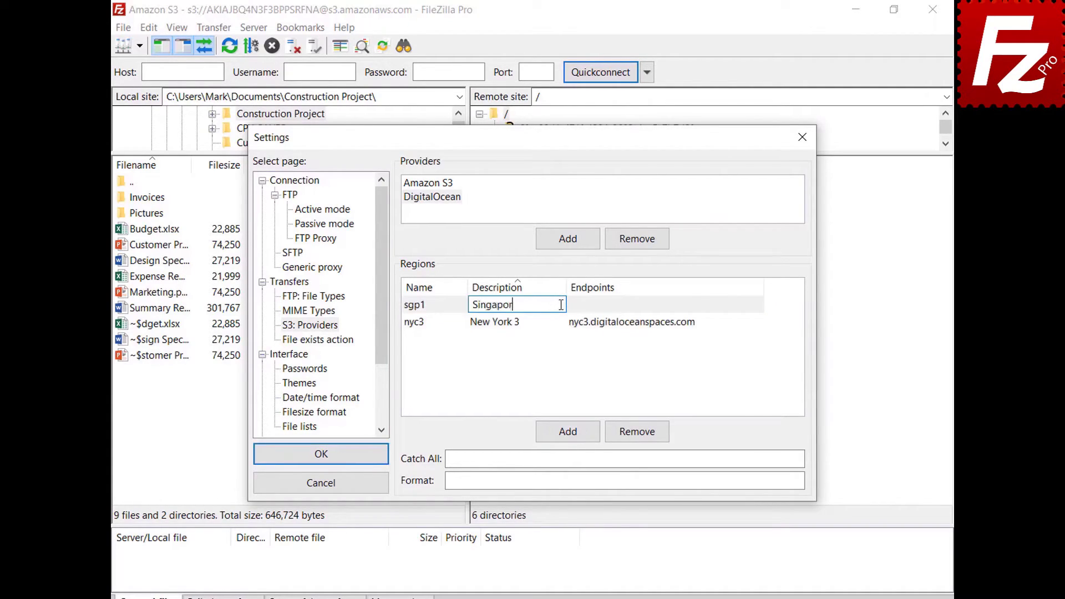
pyautogui.click(697, 322)
pyautogui.click(698, 326)
pyautogui.write('sgp1.digitaloceanspaces.com')
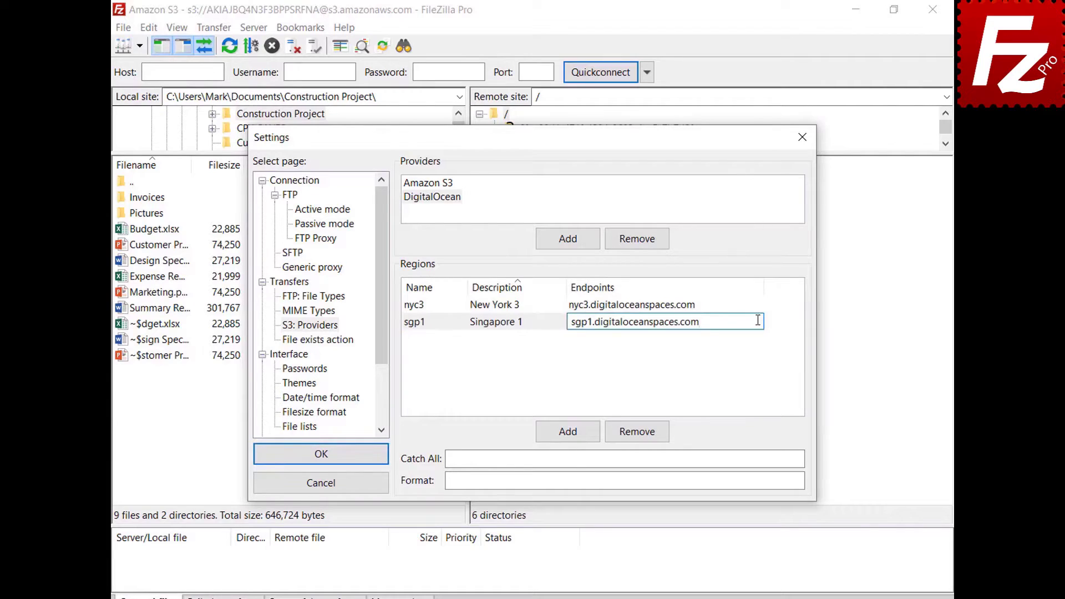
# Add regions ams3 (Amsterdam 3) and sfo2 (San Francisco 2) with their endpoints.
pyautogui.click(568, 431)
pyautogui.write('ams3')
pyautogui.click(558, 304)
pyautogui.write('Ams')
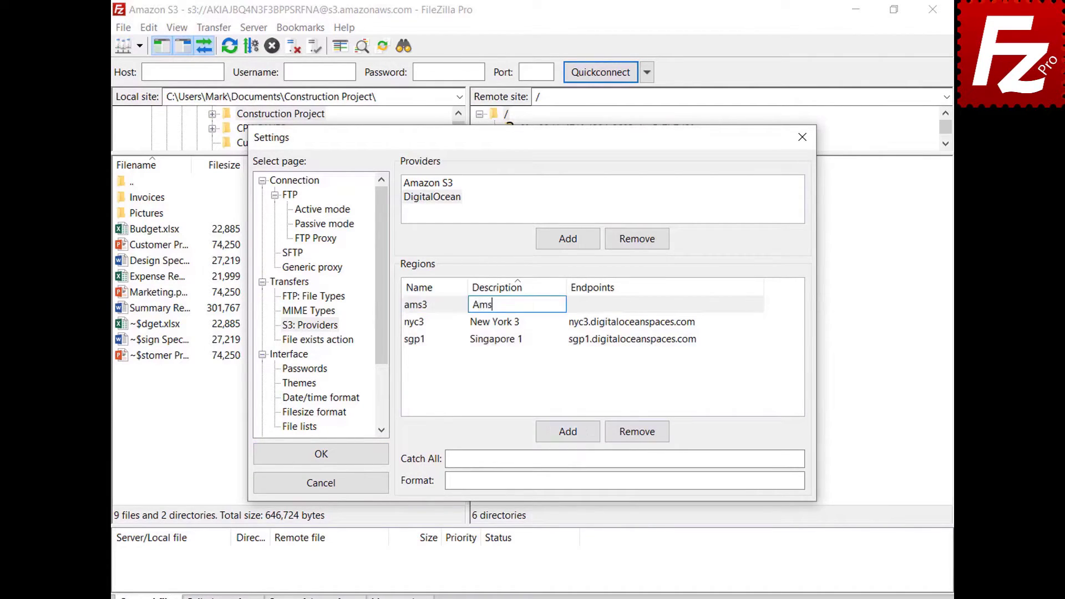
pyautogui.write('terdam 3')
pyautogui.click(638, 304)
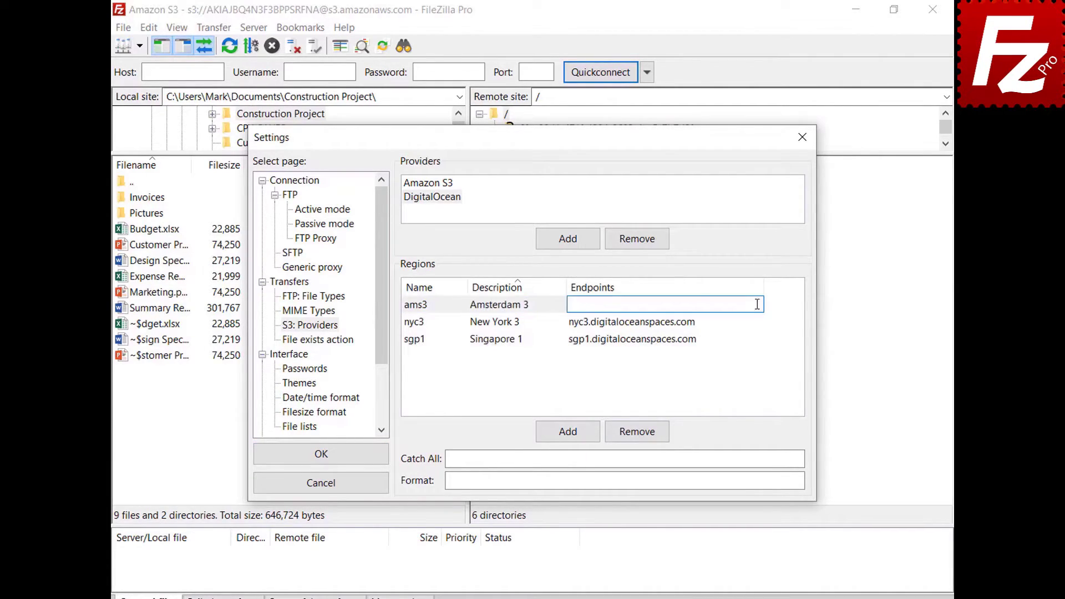
pyautogui.write('ams3.digitaloceanspaces.com')
pyautogui.press('Return')
pyautogui.click(567, 438)
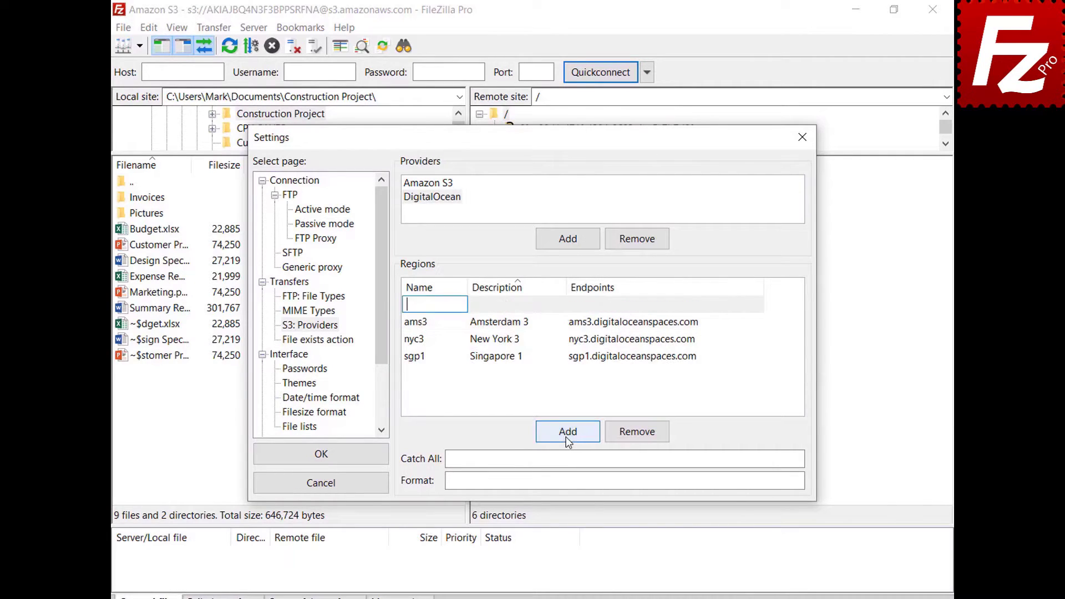
pyautogui.write('sfo2')
pyautogui.click(560, 304)
pyautogui.write('San Francisco 2')
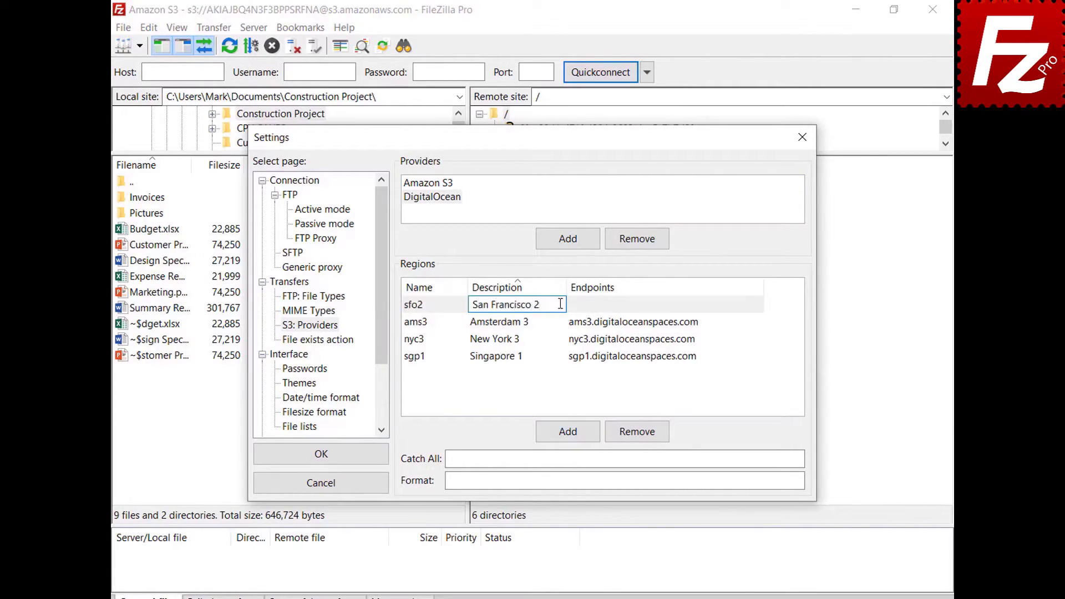
pyautogui.press('Return')
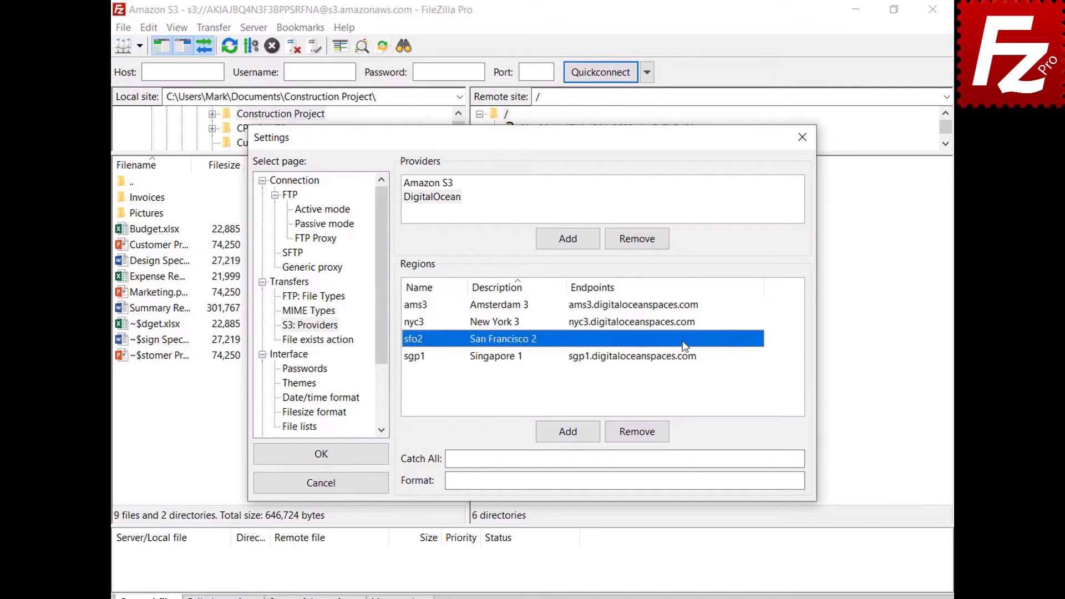
pyautogui.click(683, 340)
pyautogui.write('sfo2.digitaloceanspaces.com')
pyautogui.press('Return')
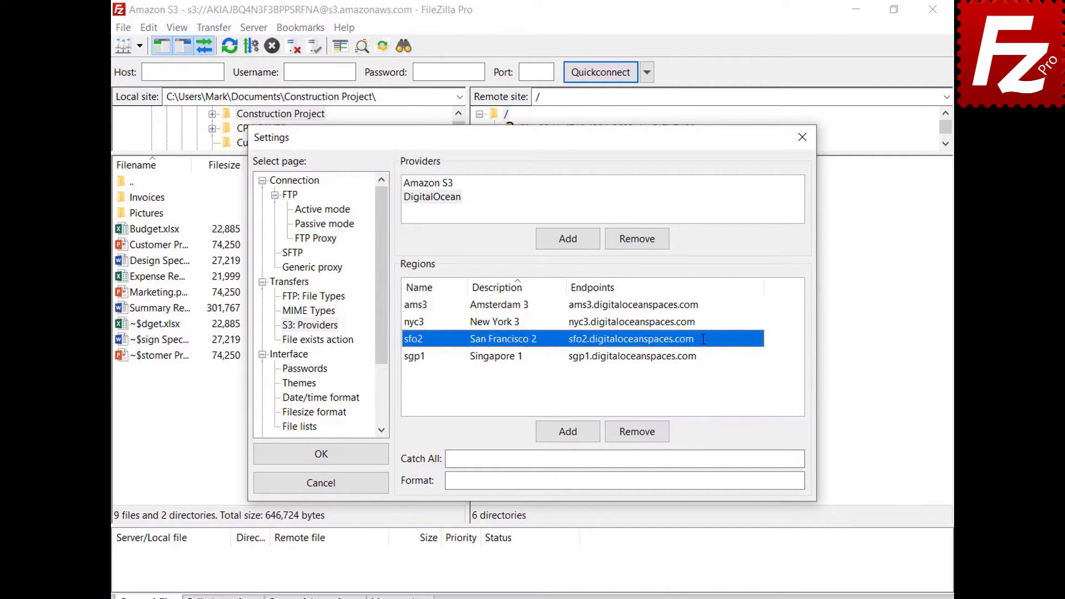
# Set catch-all .digitaloceanspaces.com and format {BUCKET}.{REGION}, then save the settings.
pyautogui.click(773, 458)
pyautogui.write('.digitaloceanspaces.com')
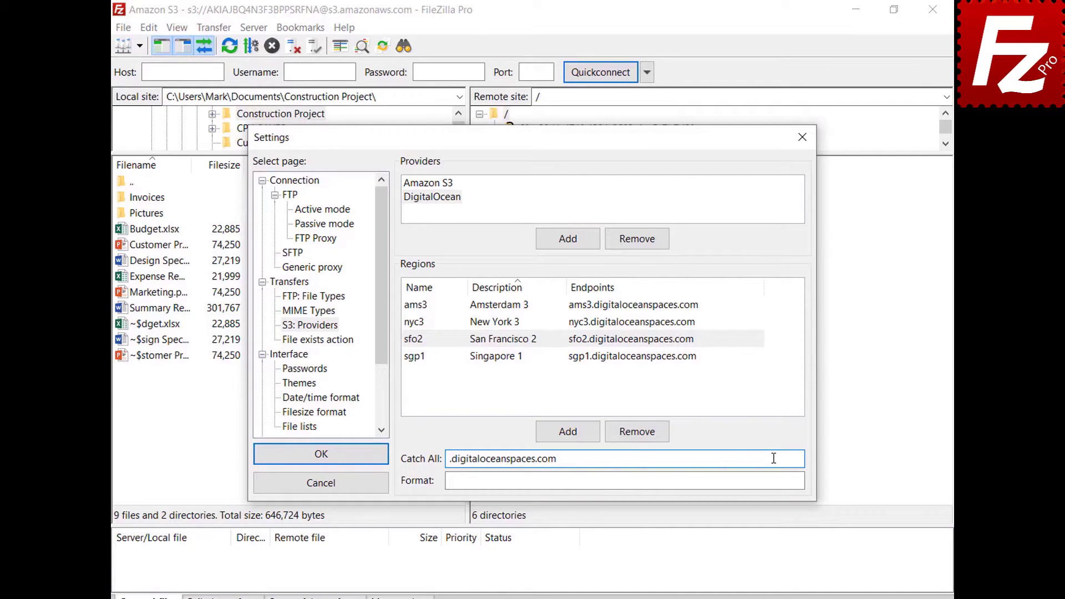
pyautogui.click(776, 480)
pyautogui.write('{BUCKET}.{REGION}.digitaloceanspaces.com')
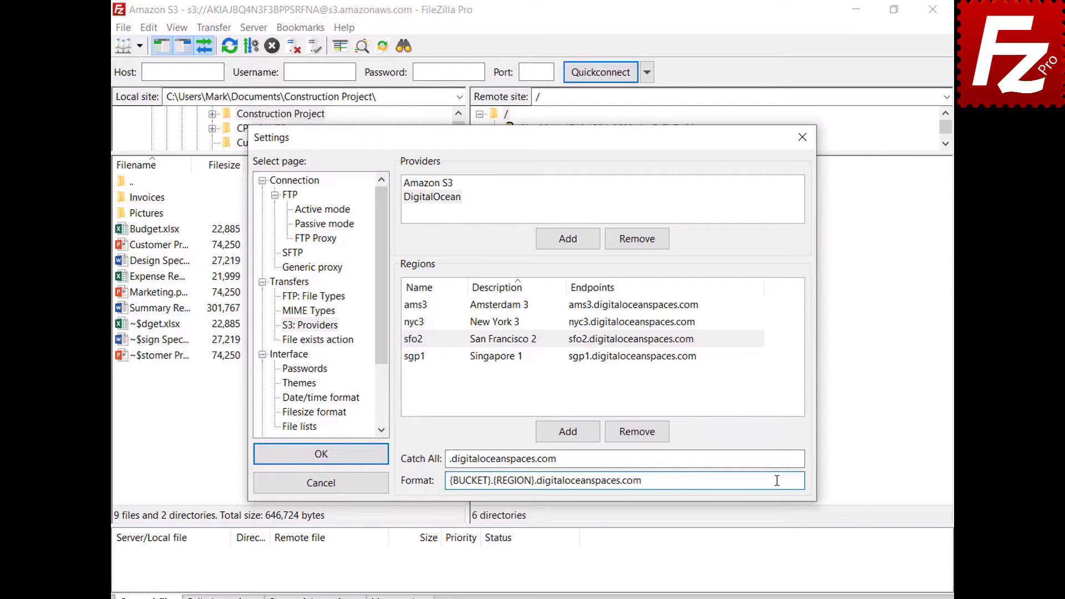
pyautogui.click(321, 462)
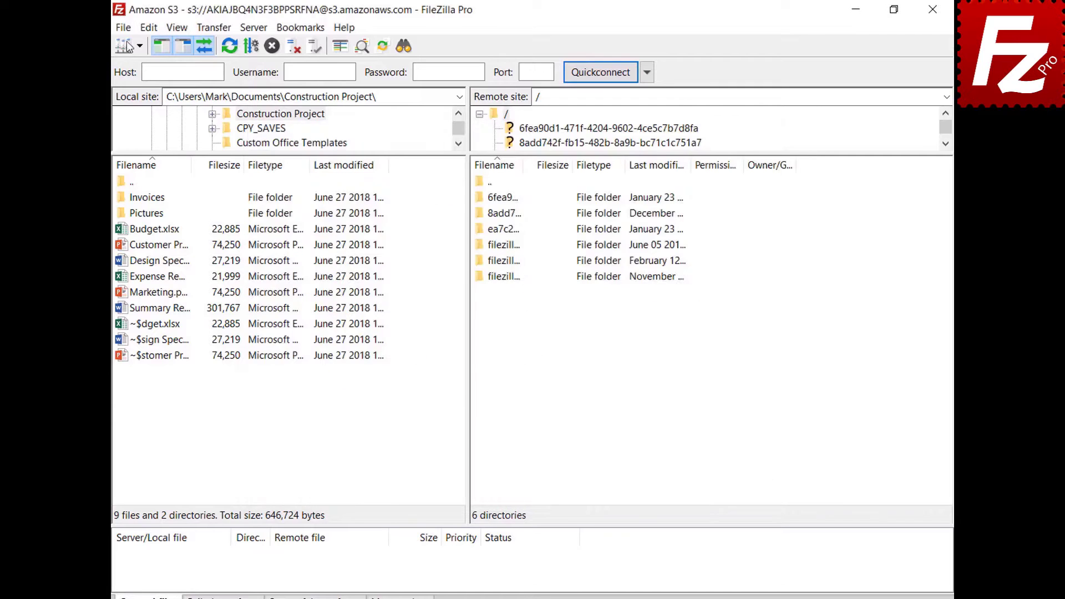
# Create a new site named 'Digital Ocean' in Site Manager using the Amazon S3 protocol.
pyautogui.click(126, 28)
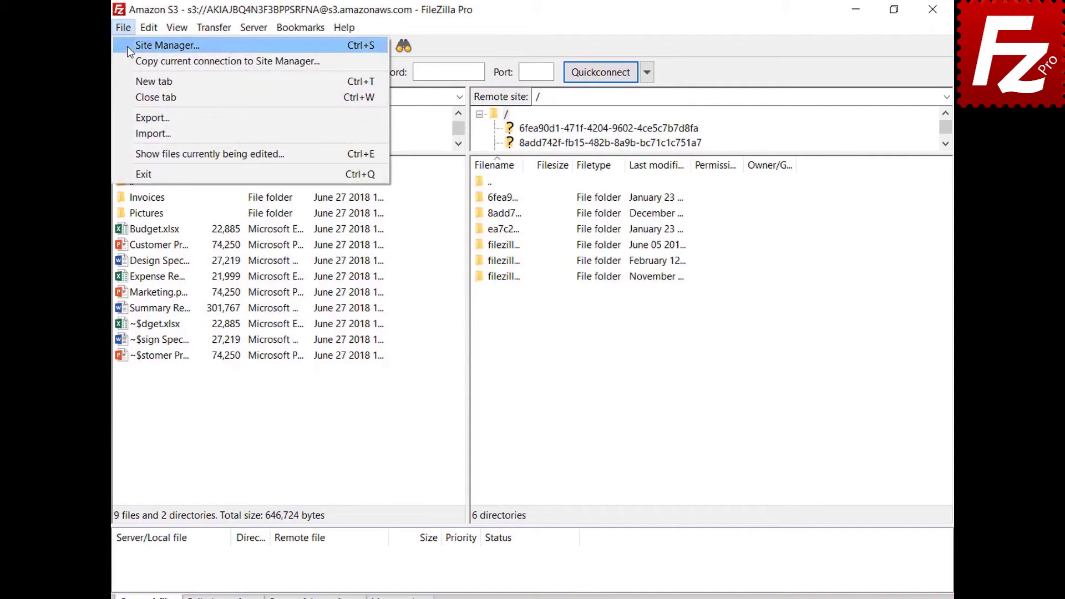
pyautogui.click(127, 48)
pyautogui.click(337, 411)
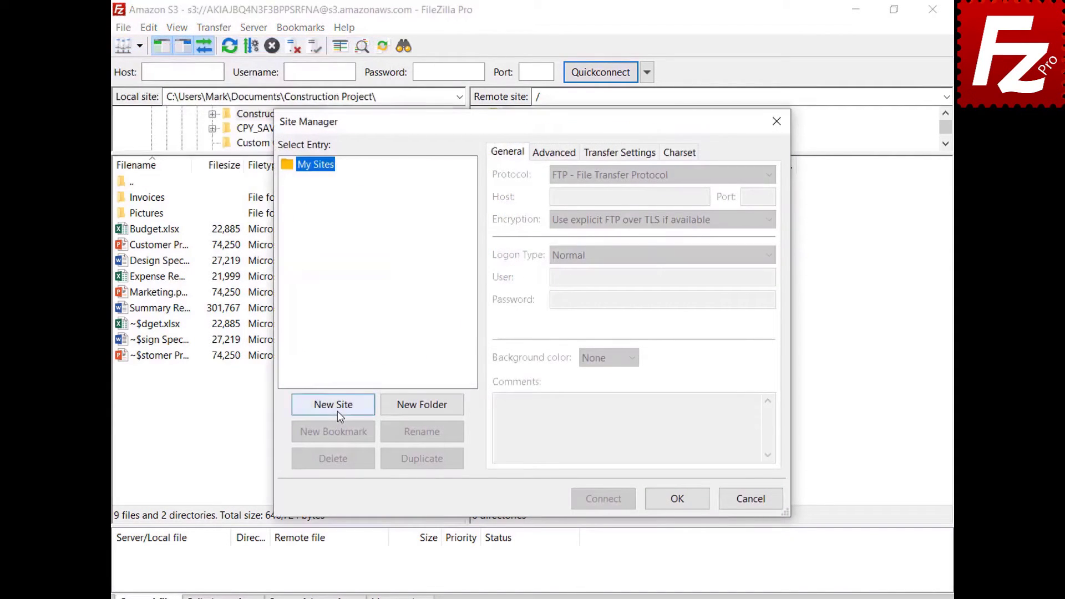
pyautogui.write('Digital Ocean')
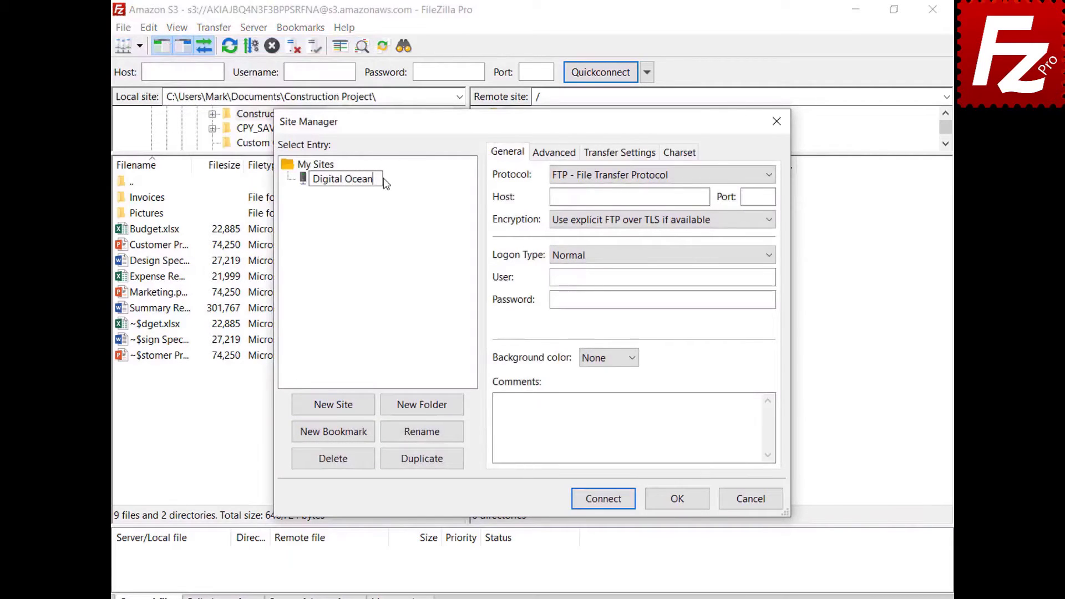
pyautogui.click(630, 177)
pyautogui.click(630, 178)
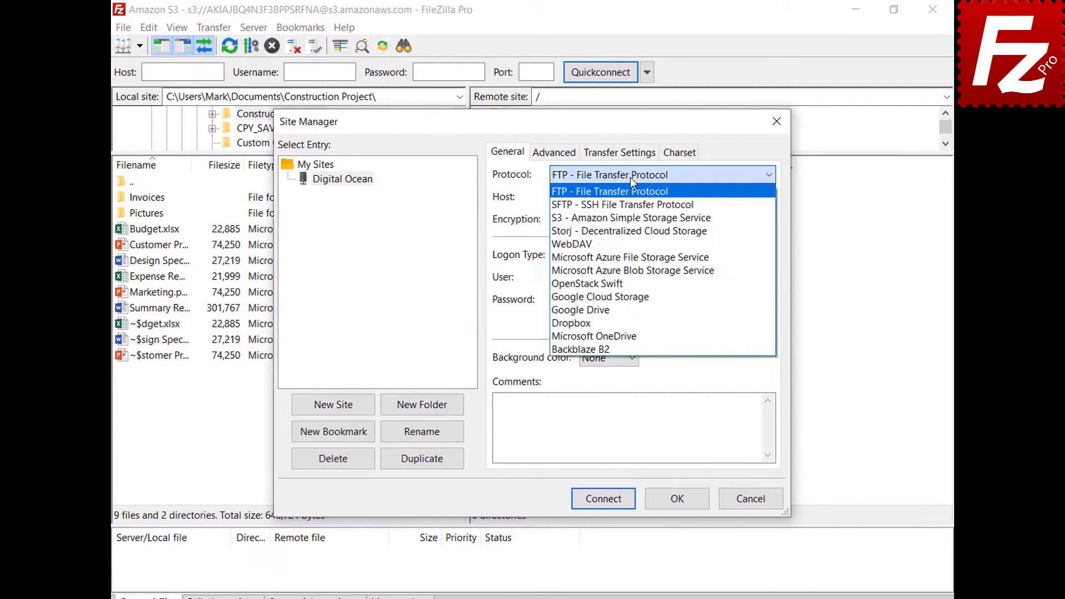
pyautogui.click(633, 216)
# Set host sfo3.digitaloceanspaces.com, paste the access key ID and secret access key, then connect.
pyautogui.doubleClick(704, 197)
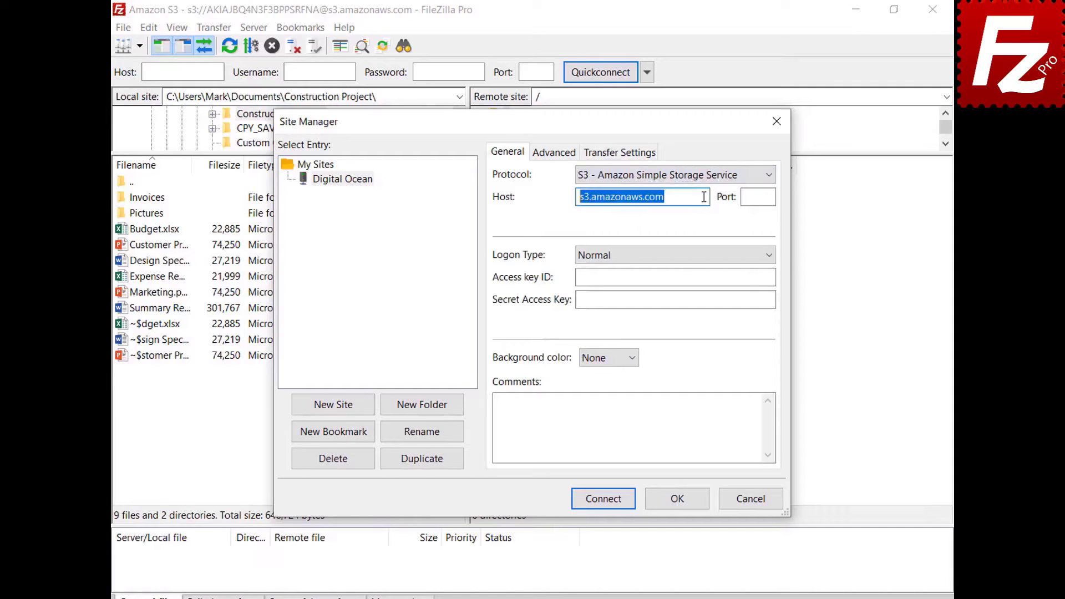
pyautogui.write('sfo3.digitaloceanspaces.com')
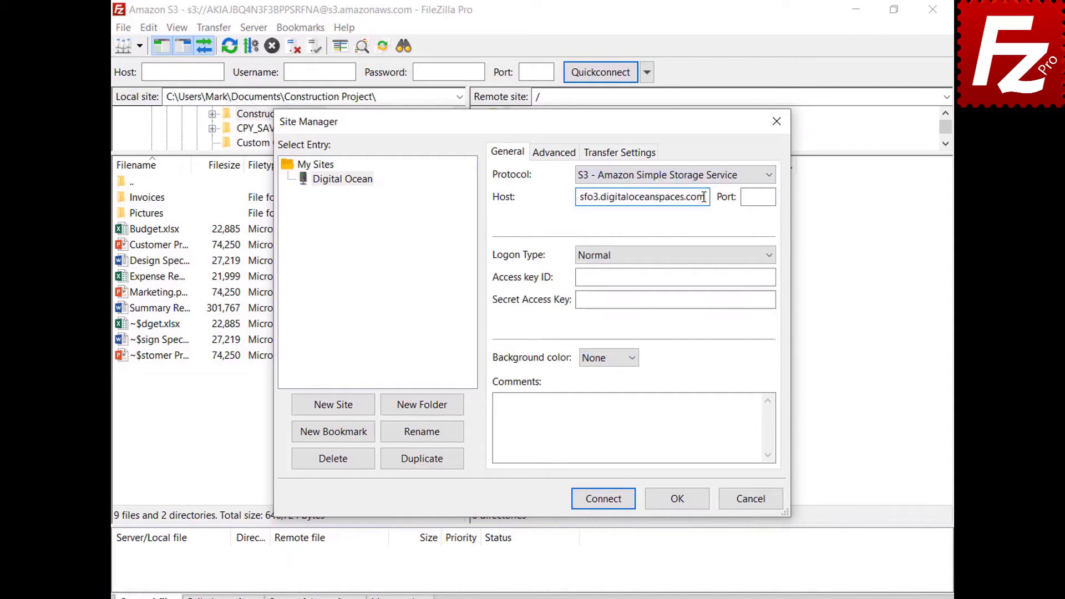
pyautogui.click(721, 278)
pyautogui.hotkey('ctrl', 'v')
pyautogui.click(770, 301)
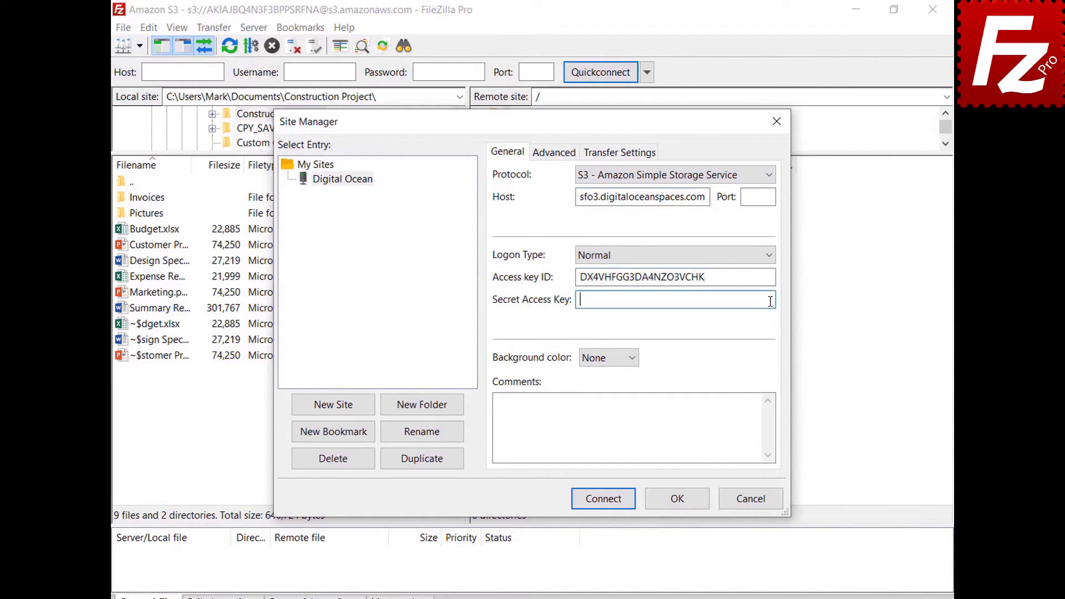
pyautogui.hotkey('ctrl', 'v')
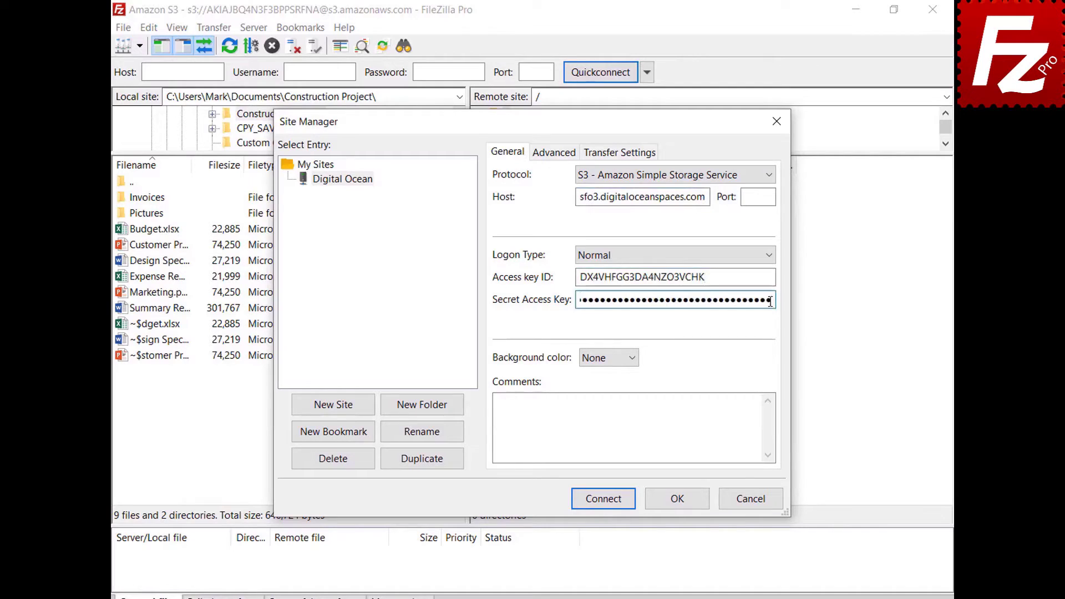
pyautogui.click(605, 503)
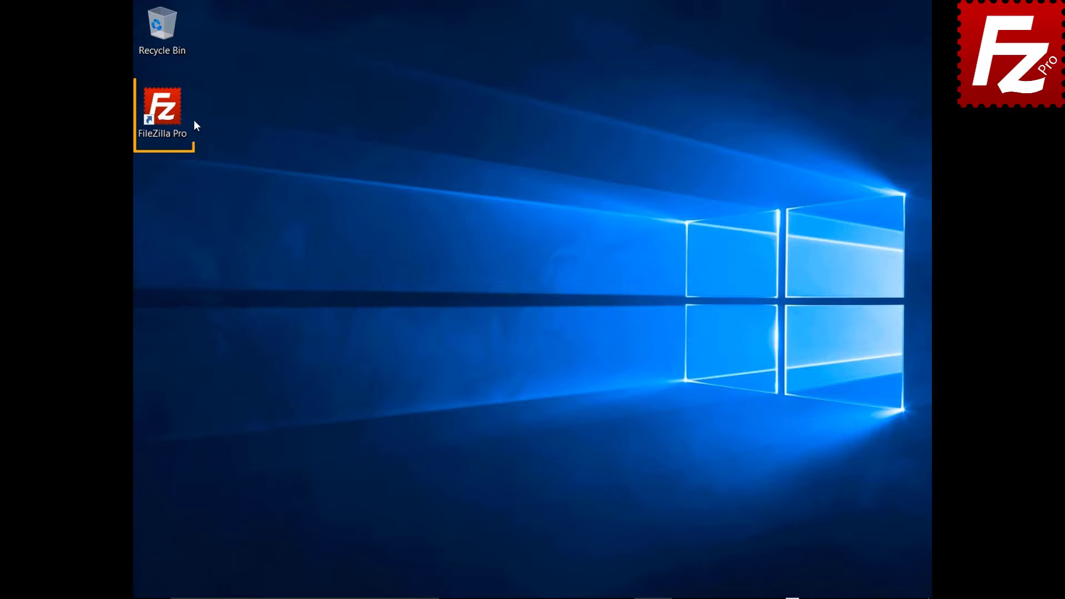
# Launch FileZilla Pro and add a new site 'Cloudflare R2' with the Cloudflare R2 protocol.
pyautogui.doubleClick(169, 115)
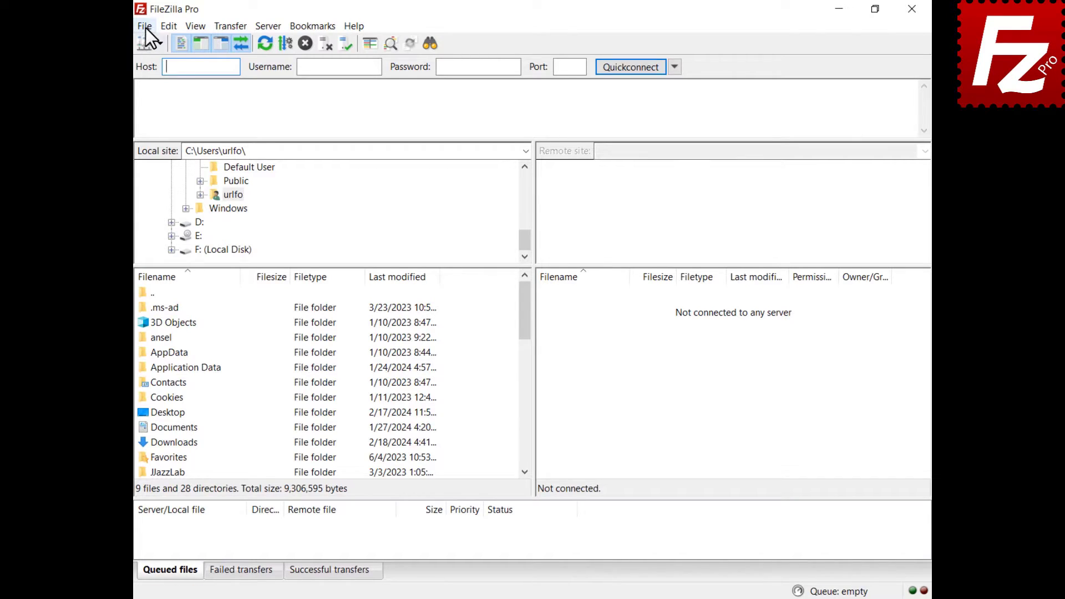
pyautogui.click(145, 27)
pyautogui.click(153, 43)
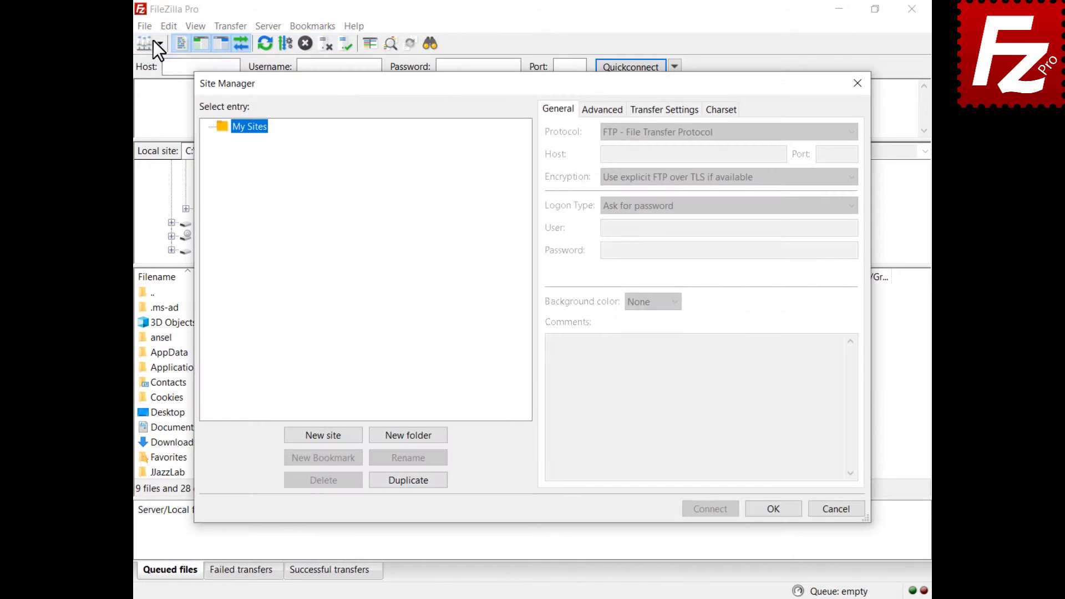
pyautogui.click(325, 437)
pyautogui.write('Cloudflare R2')
pyautogui.press('Return')
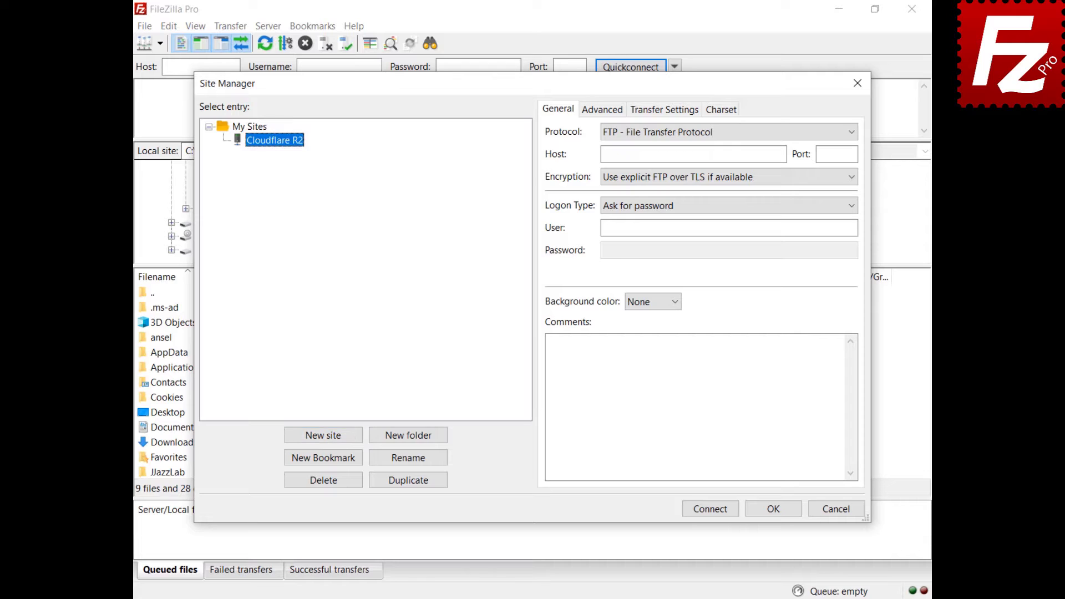
pyautogui.click(701, 131)
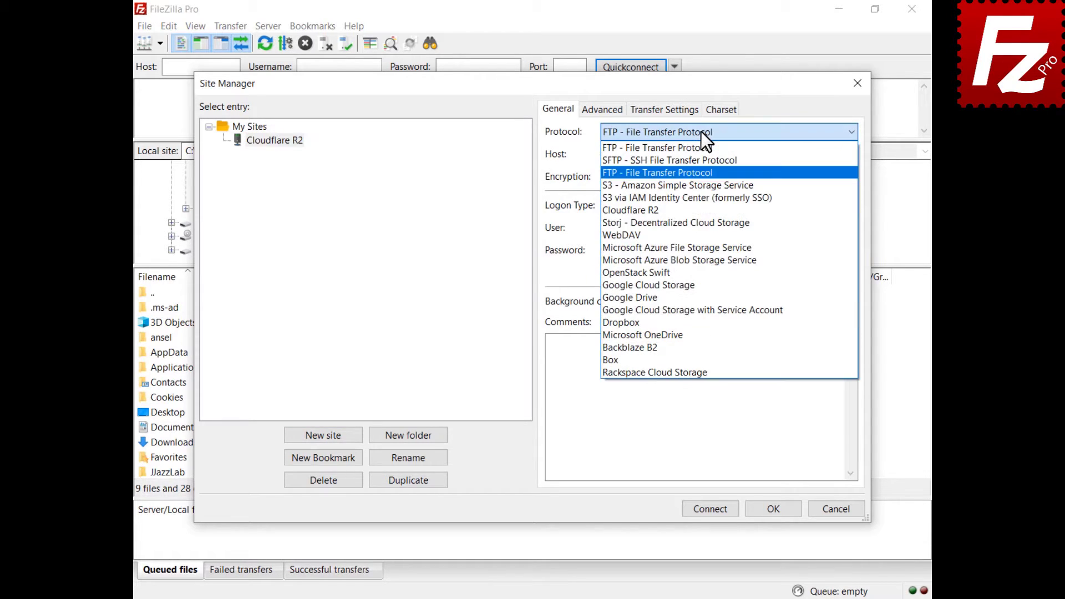
pyautogui.click(697, 211)
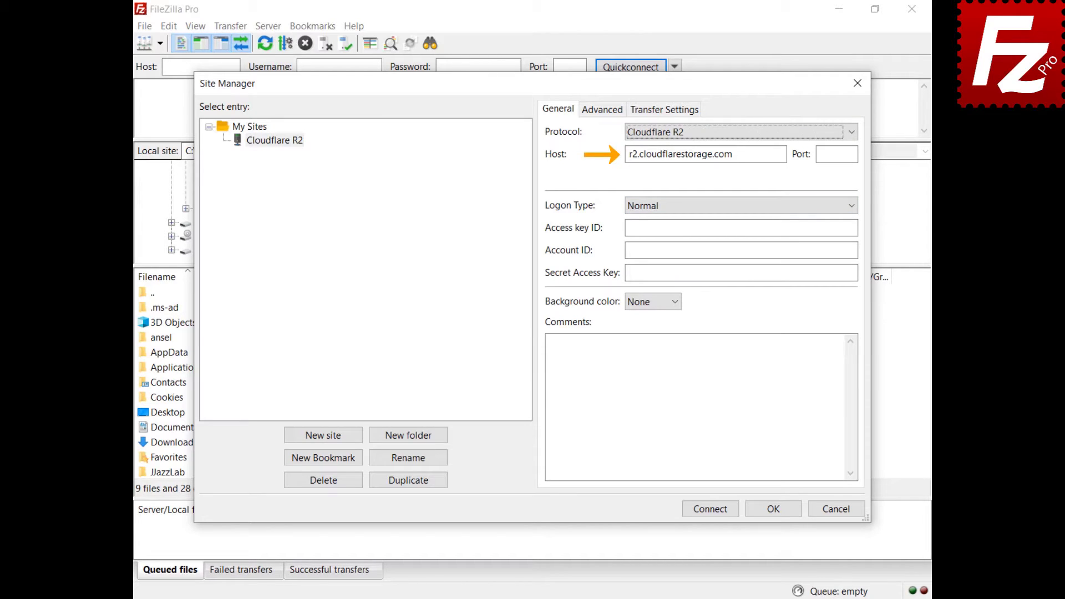
# Paste the R2 access key ID, account ID and secret access key, then connect.
pyautogui.click(741, 228)
pyautogui.hotkey('ctrl', 'v')
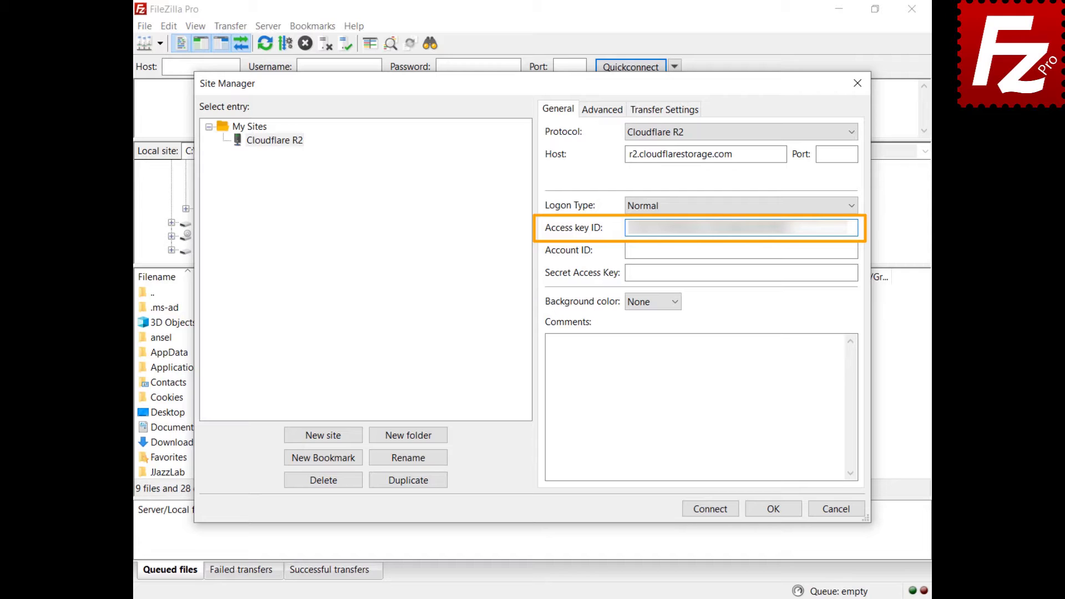
pyautogui.click(741, 250)
pyautogui.hotkey('ctrl', 'v')
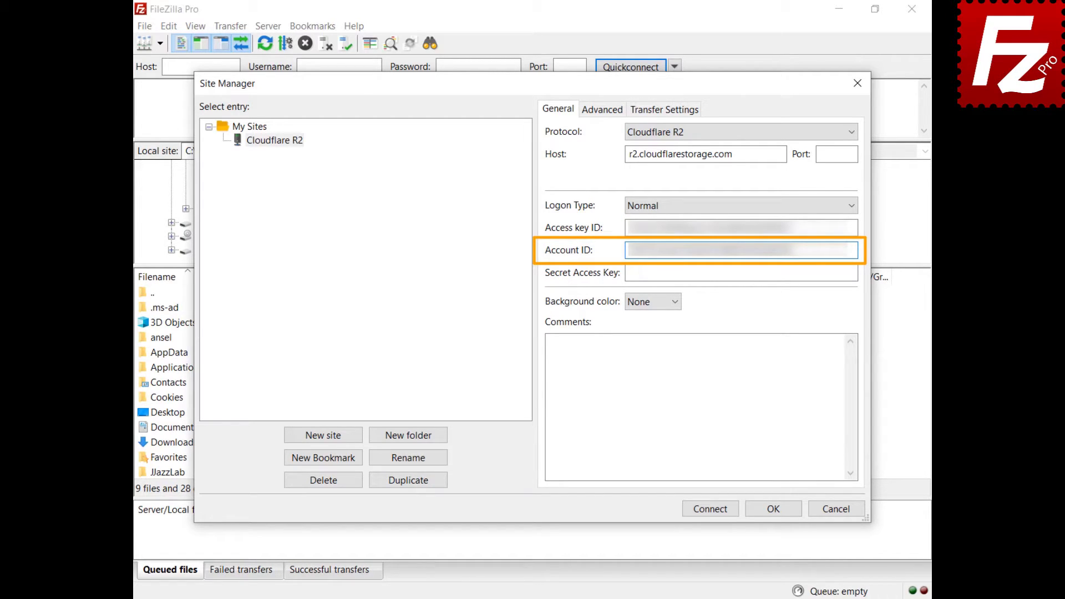
pyautogui.click(741, 273)
pyautogui.hotkey('ctrl', 'v')
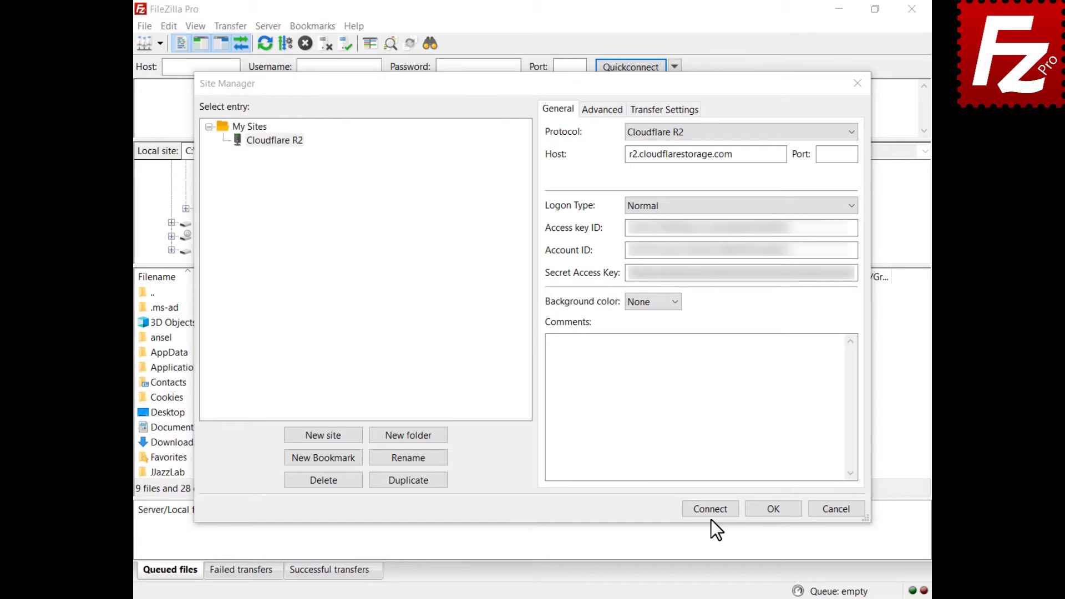
pyautogui.click(710, 509)
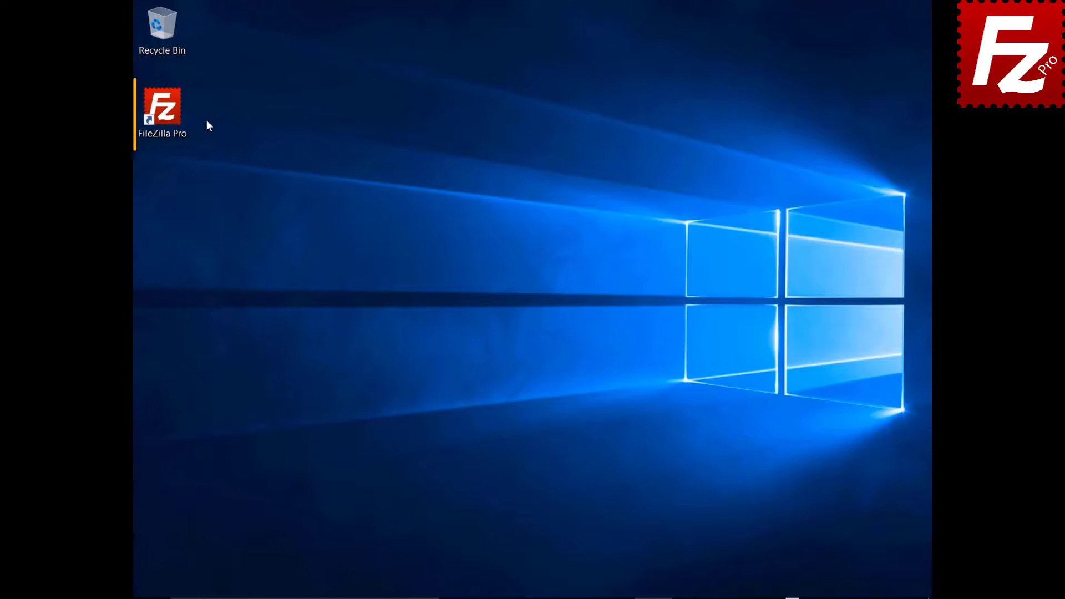
# Launch FileZilla Pro and connect to the saved S3 site from Site Manager.
pyautogui.doubleClick(170, 115)
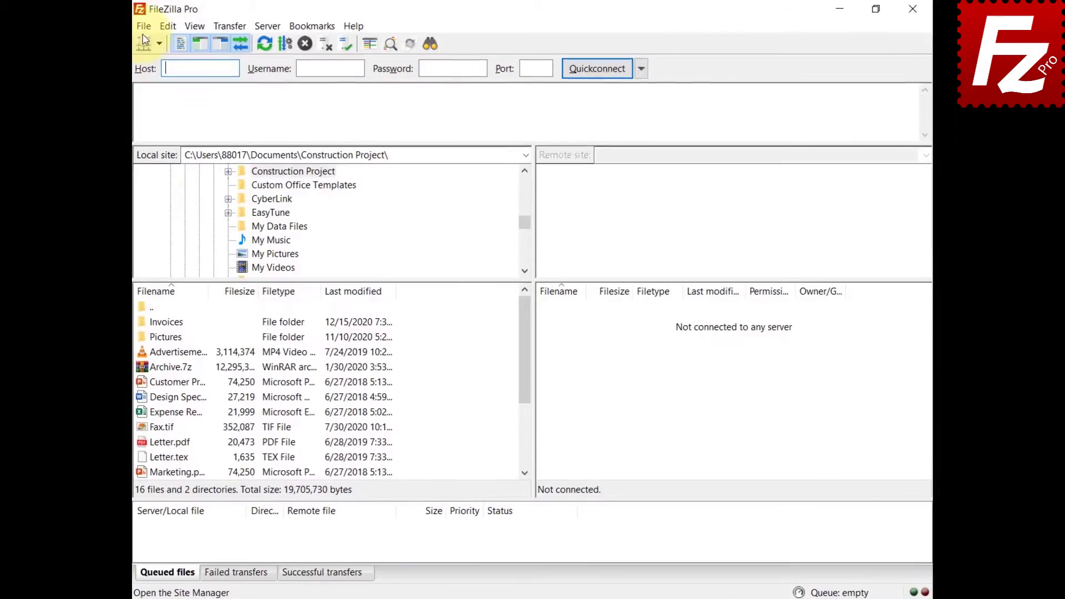
pyautogui.click(128, 29)
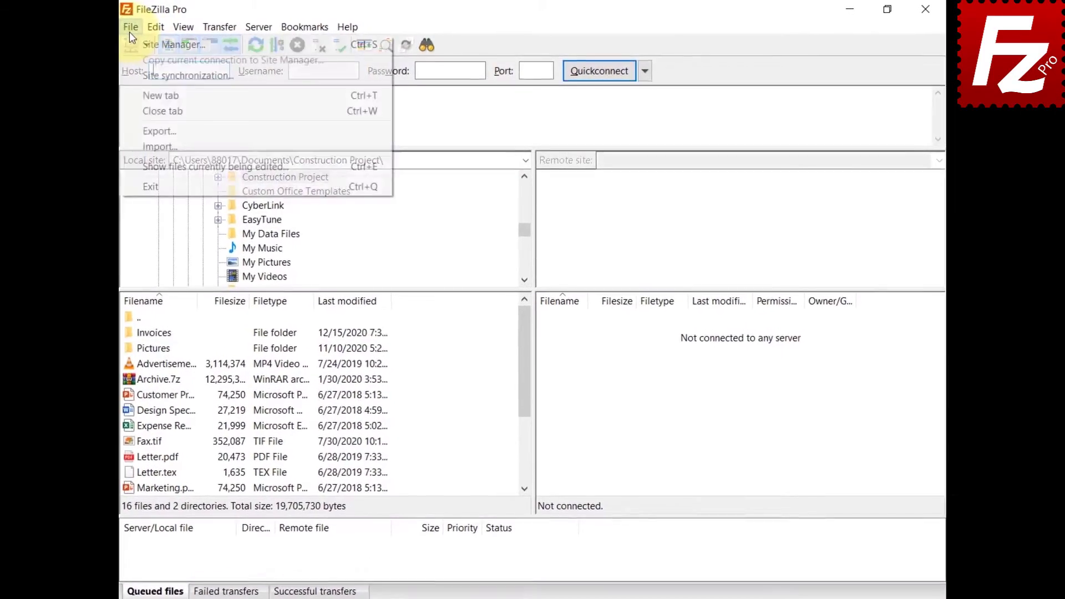
pyautogui.click(148, 43)
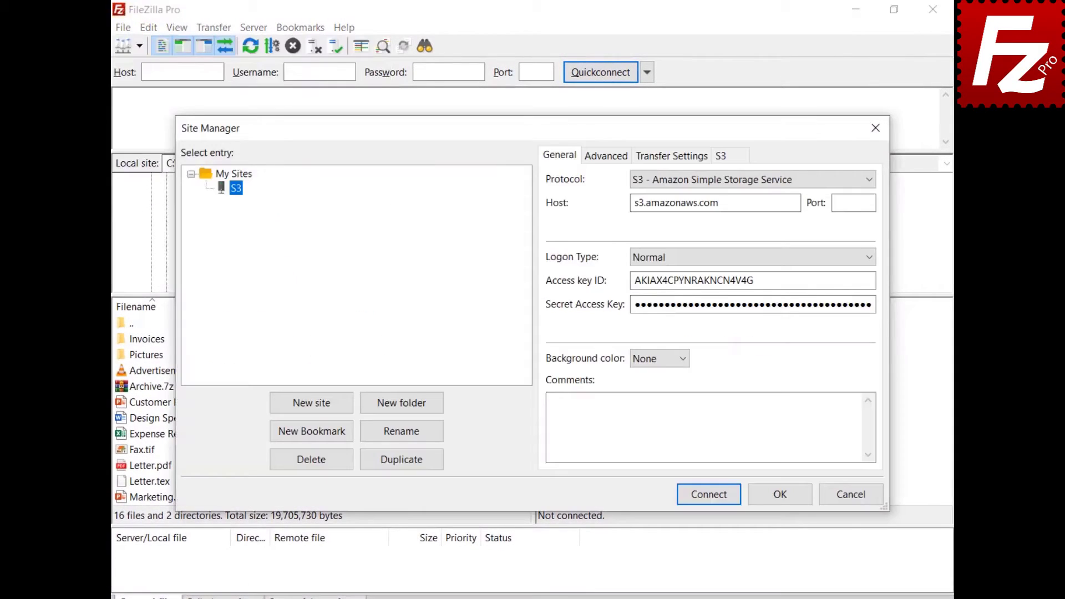
pyautogui.click(708, 495)
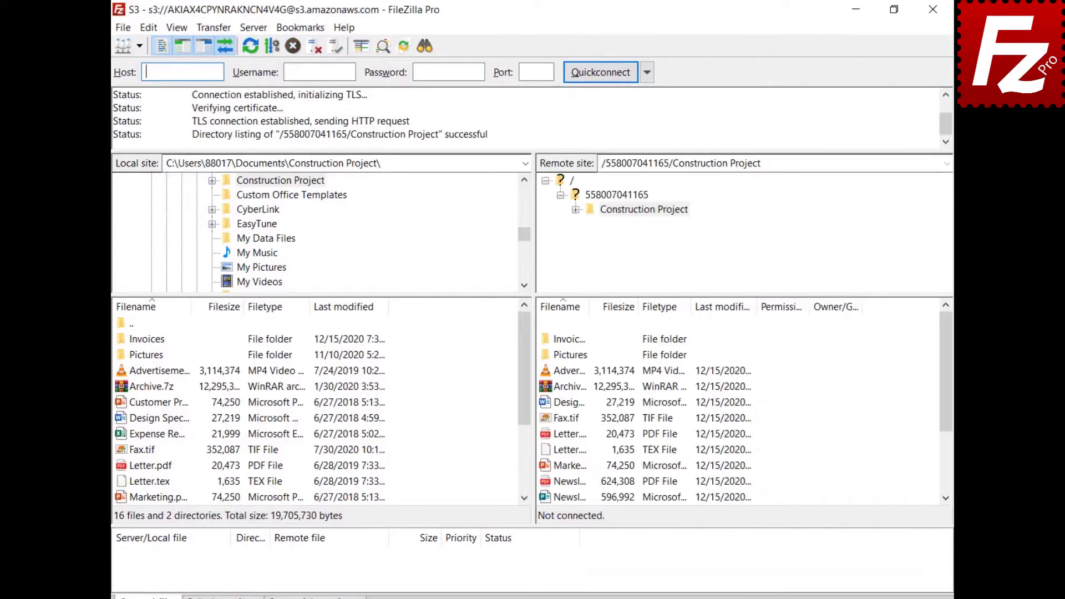
# Open File synchronization for the Construction Project folders and show the Type direction choices.
pyautogui.click(208, 28)
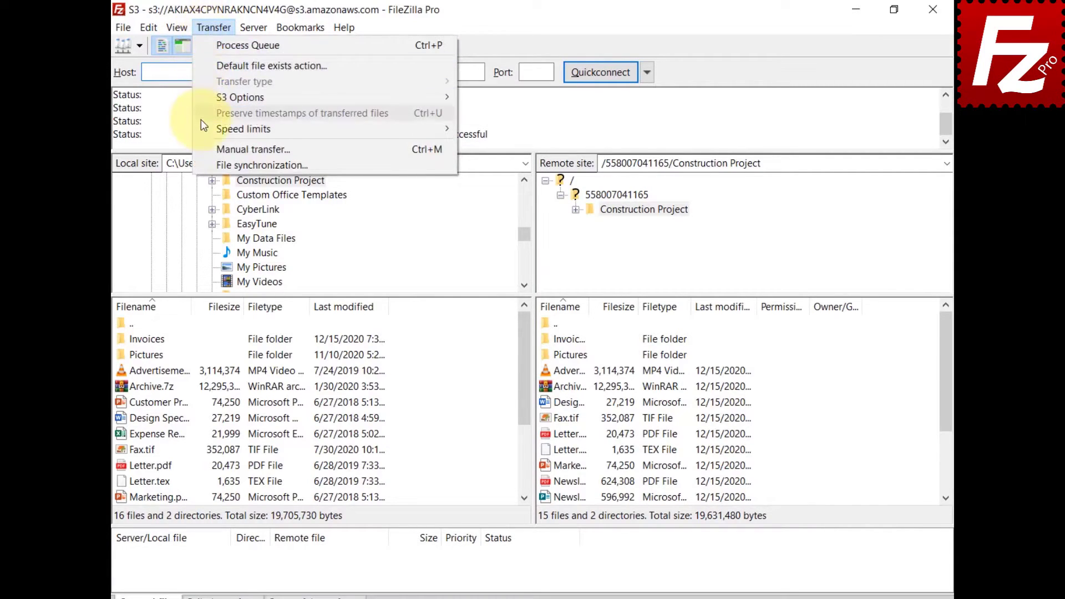
pyautogui.click(205, 165)
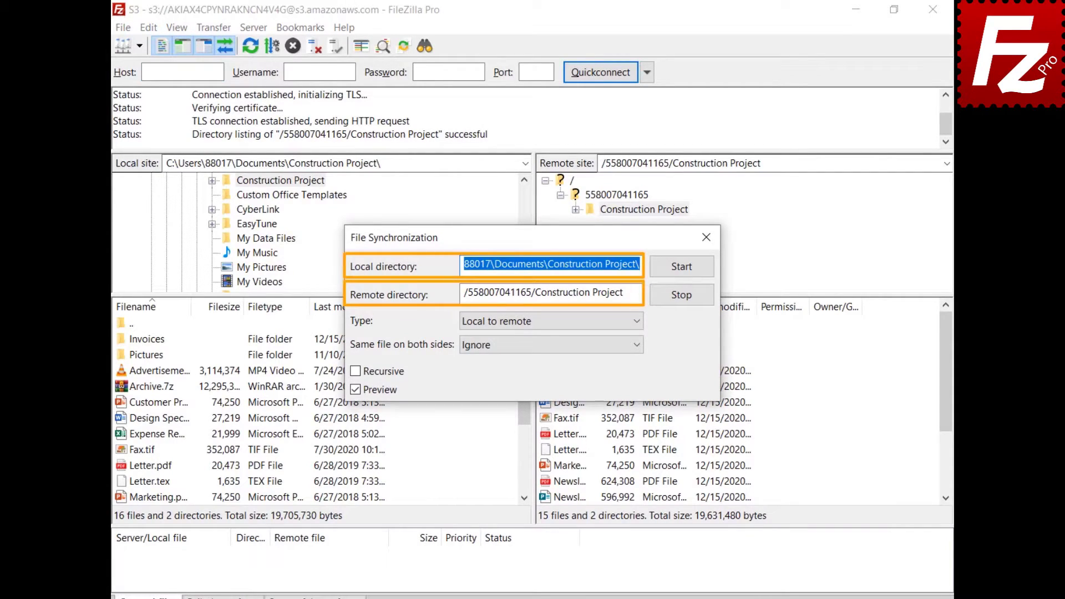
pyautogui.click(637, 322)
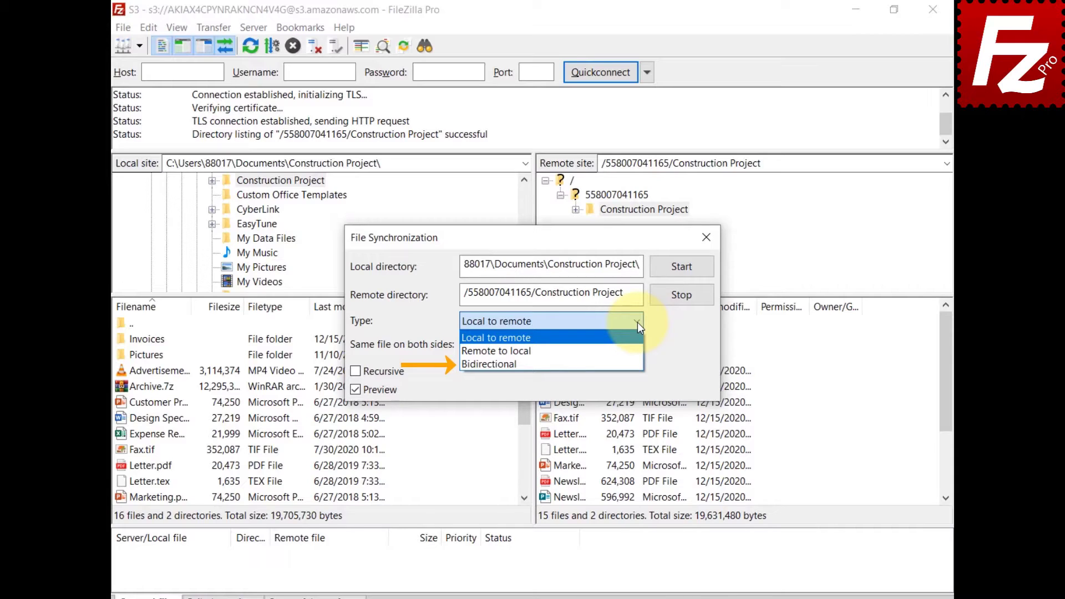
# Keep Local to remote and Ignore for existing files, enable Recursive, and start the preview.
pyautogui.click(637, 322)
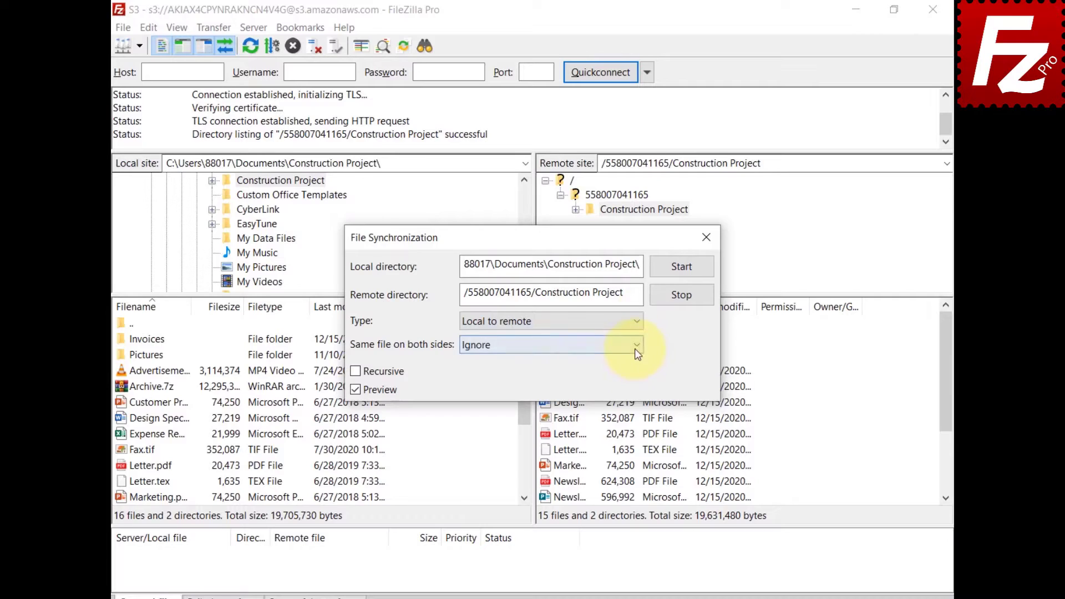
pyautogui.click(636, 350)
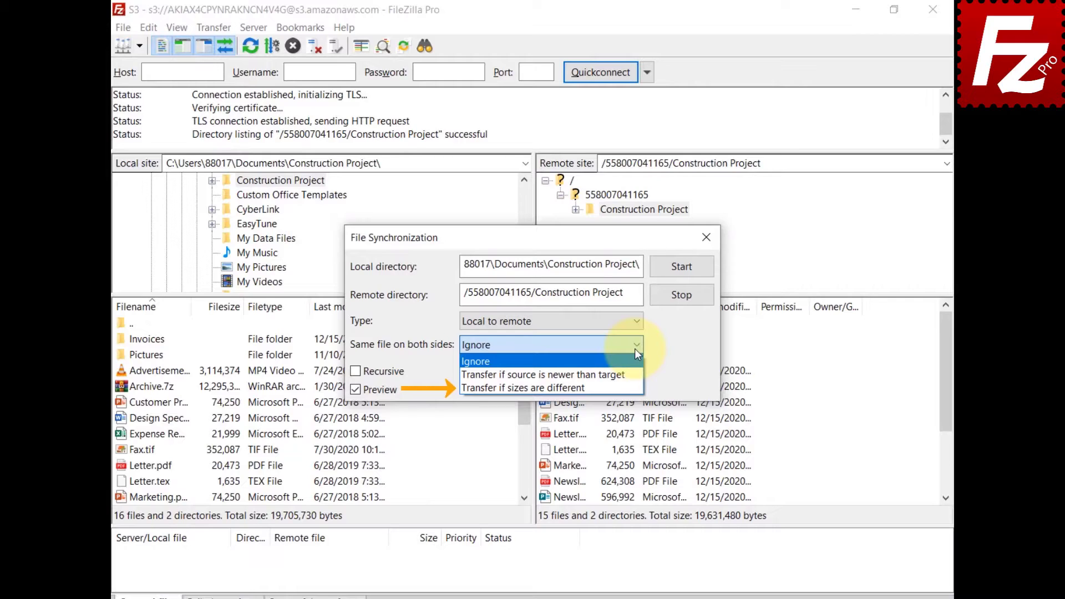
pyautogui.click(635, 348)
pyautogui.click(356, 373)
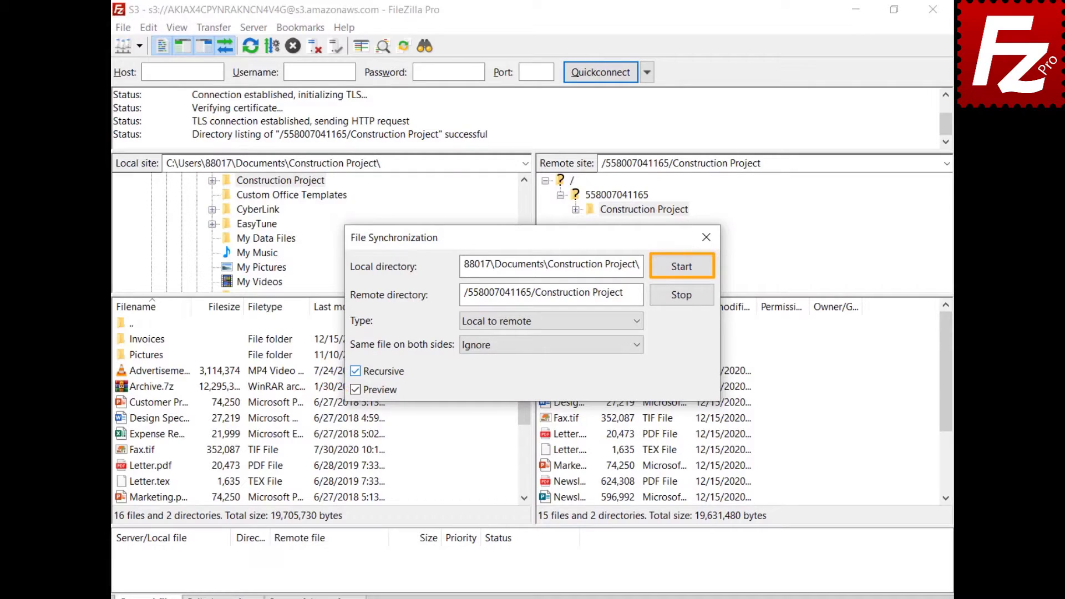
pyautogui.click(683, 269)
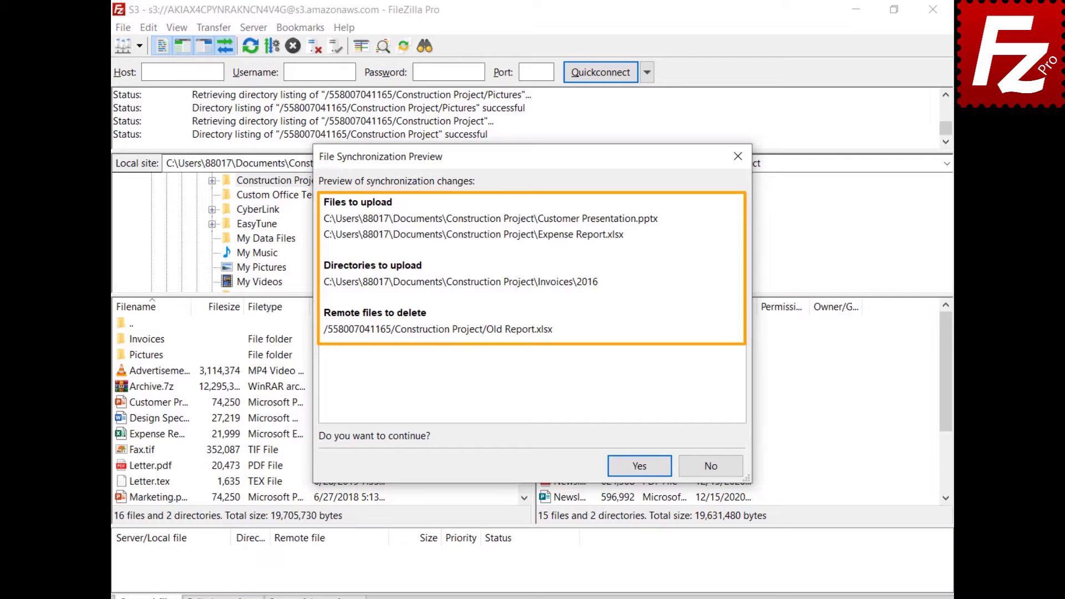
# Confirm the preview to upload the 2 files and Invoices\2016 and delete Old Report.xlsx.
pyautogui.click(640, 469)
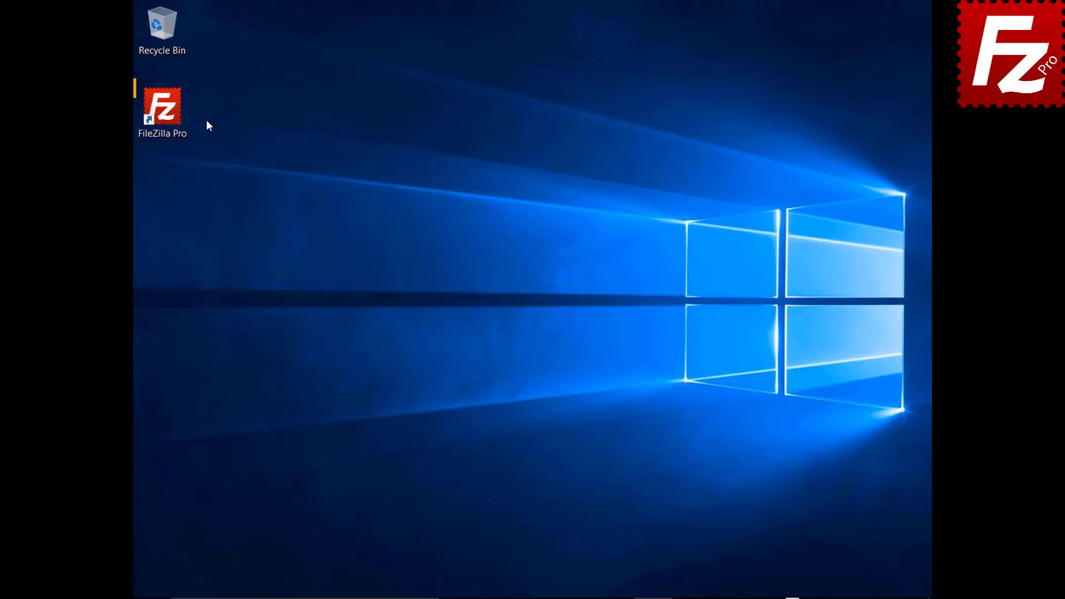
# Launch FileZilla Pro and connect to the saved S3 site.
pyautogui.doubleClick(166, 114)
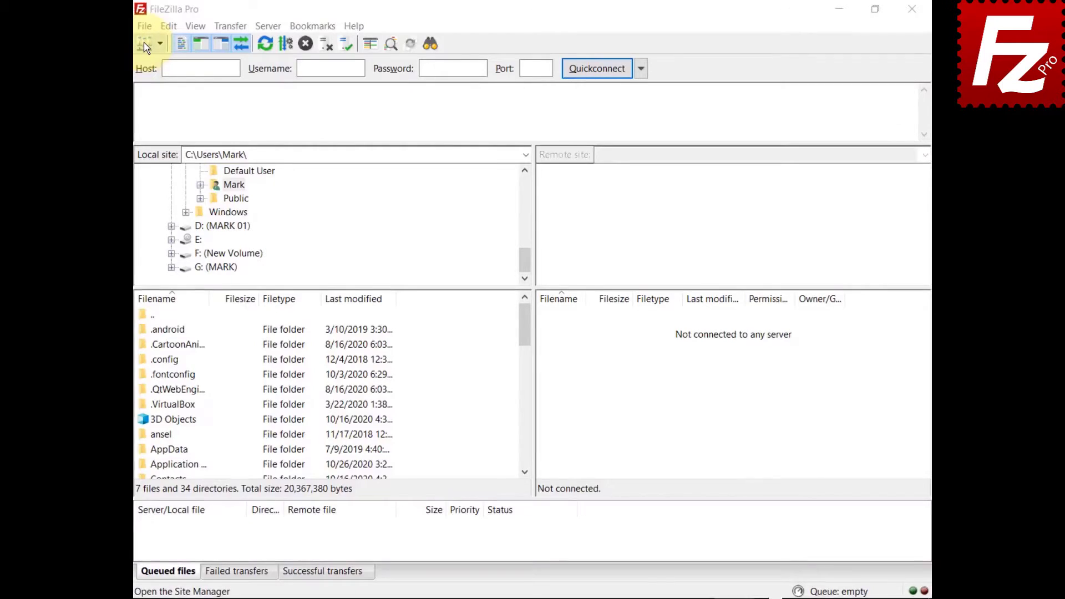
pyautogui.click(144, 26)
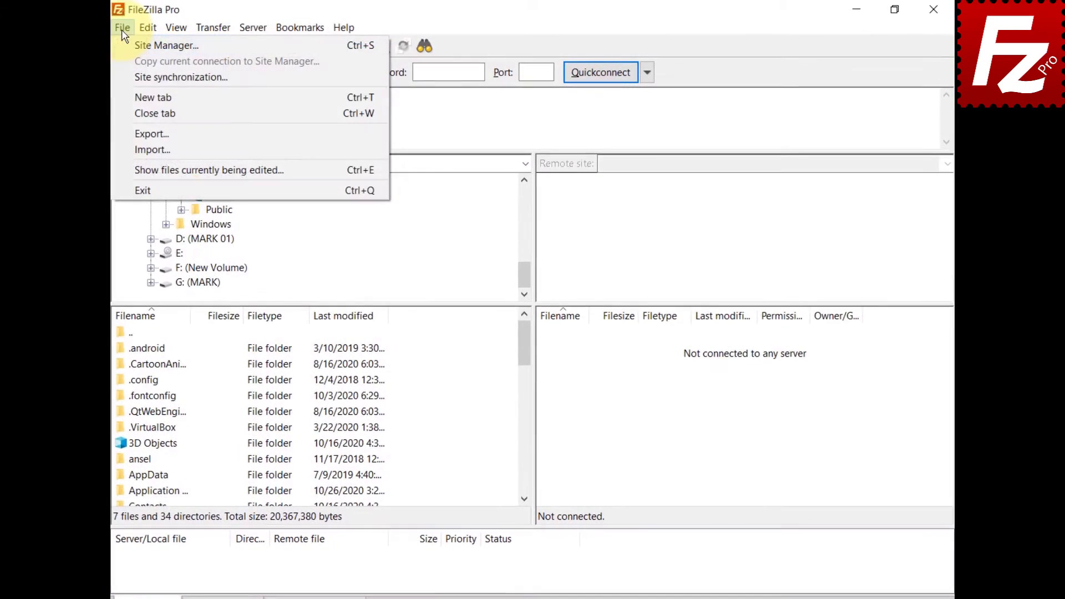
pyautogui.click(130, 47)
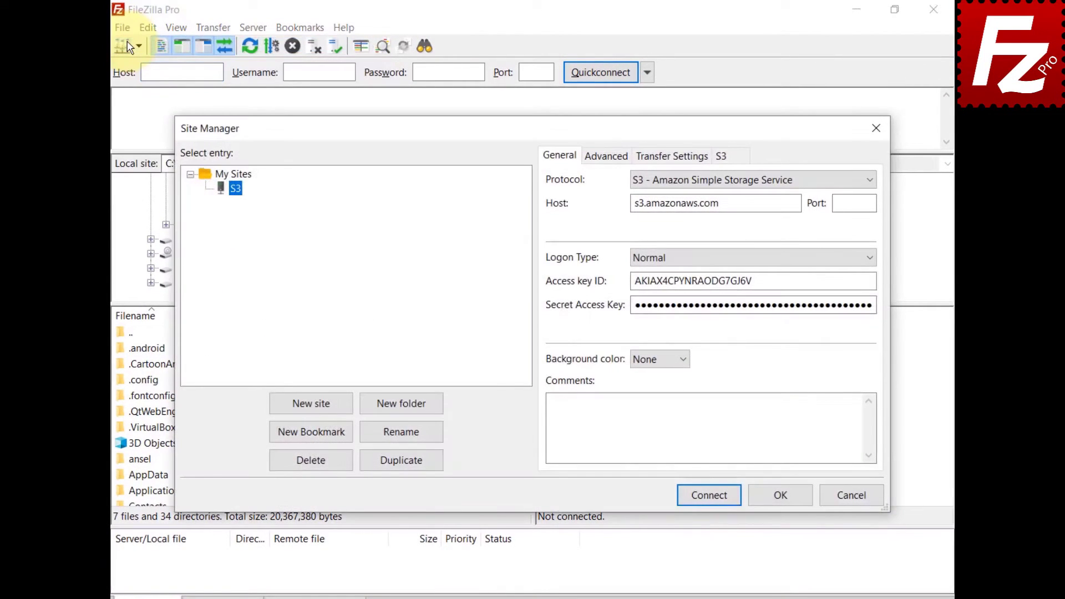
pyautogui.click(710, 496)
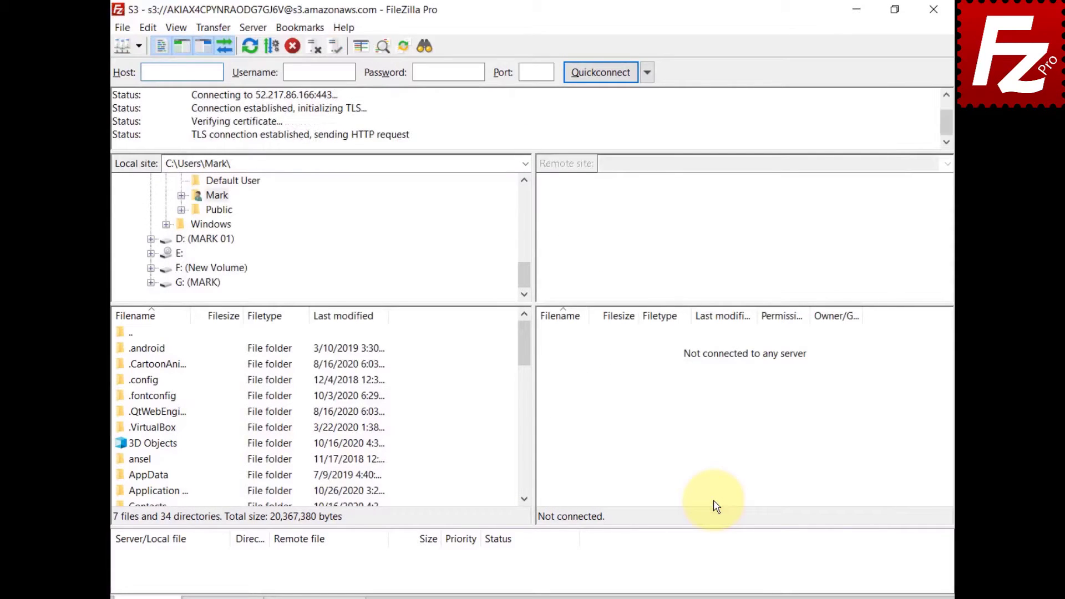
# Show the S3 Canned ACL choices for uploads, then close the config file in Notepad.
pyautogui.click(209, 28)
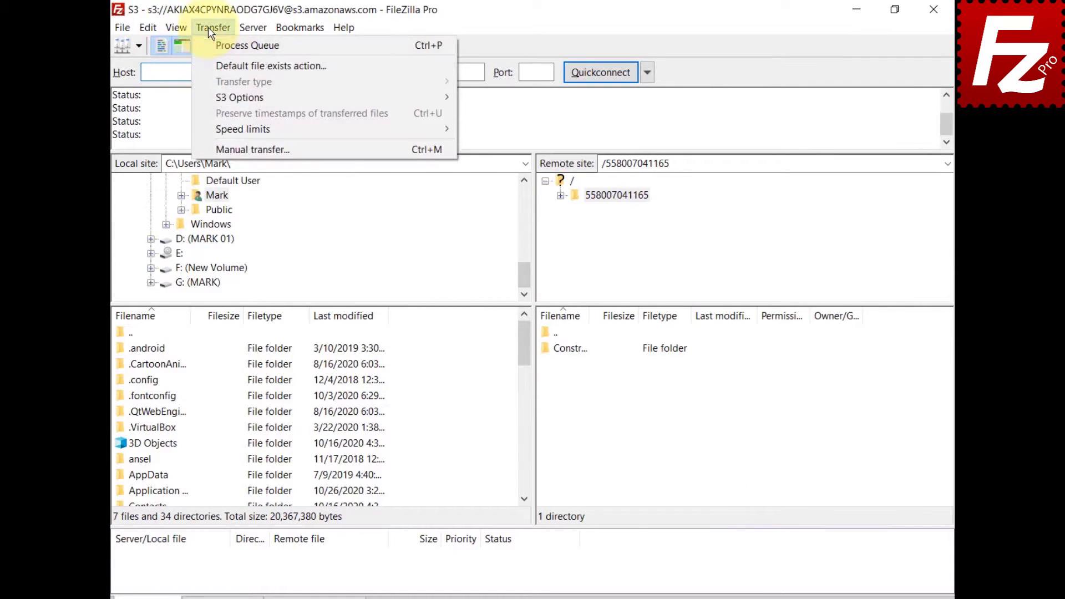
pyautogui.moveTo(215, 103)
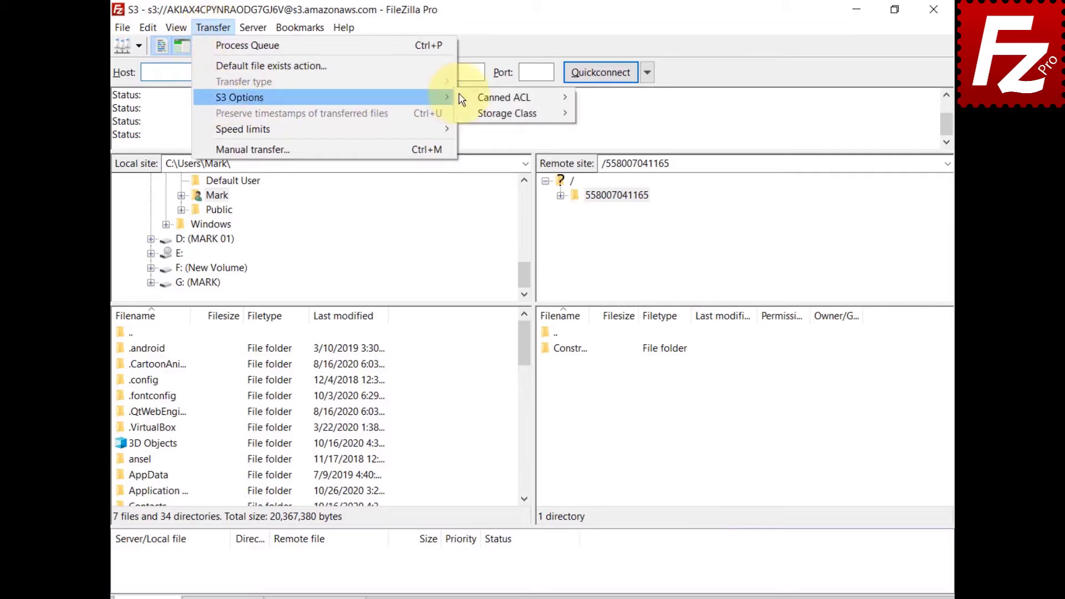
pyautogui.moveTo(494, 100)
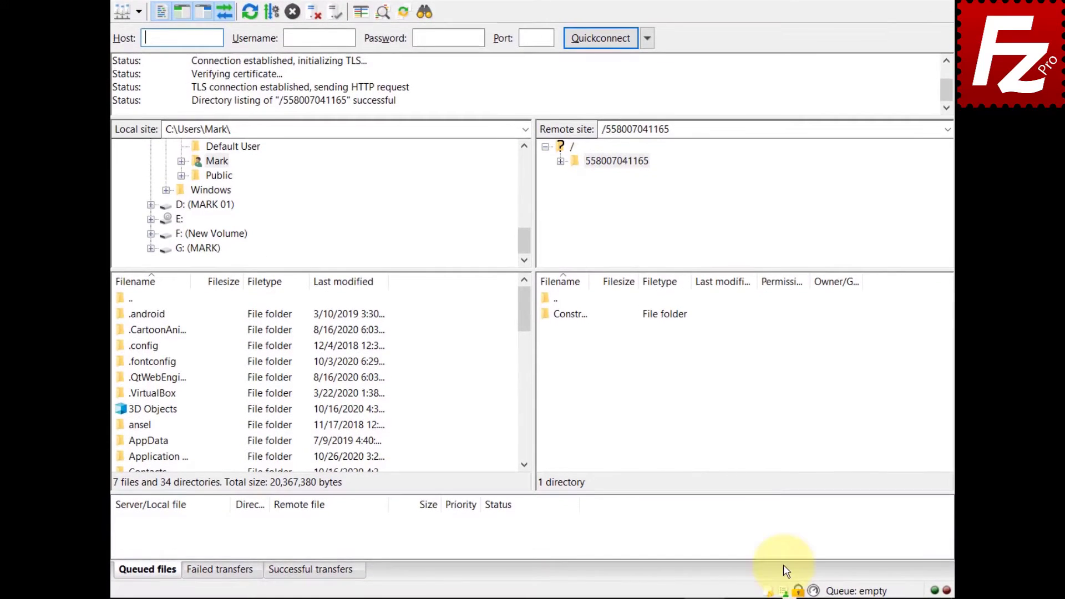
pyautogui.click(784, 591)
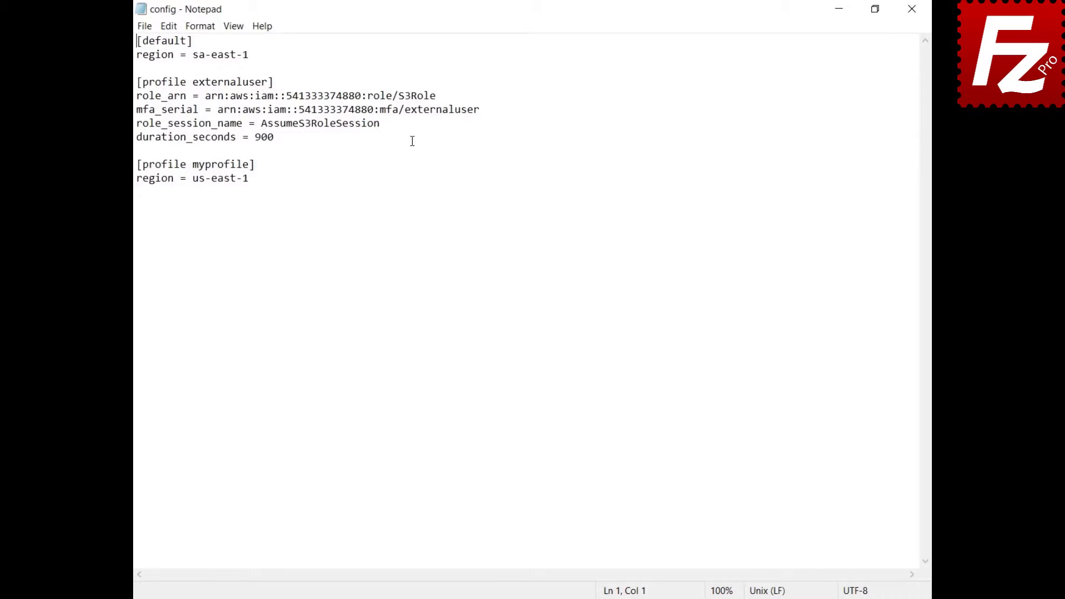
pyautogui.click(912, 9)
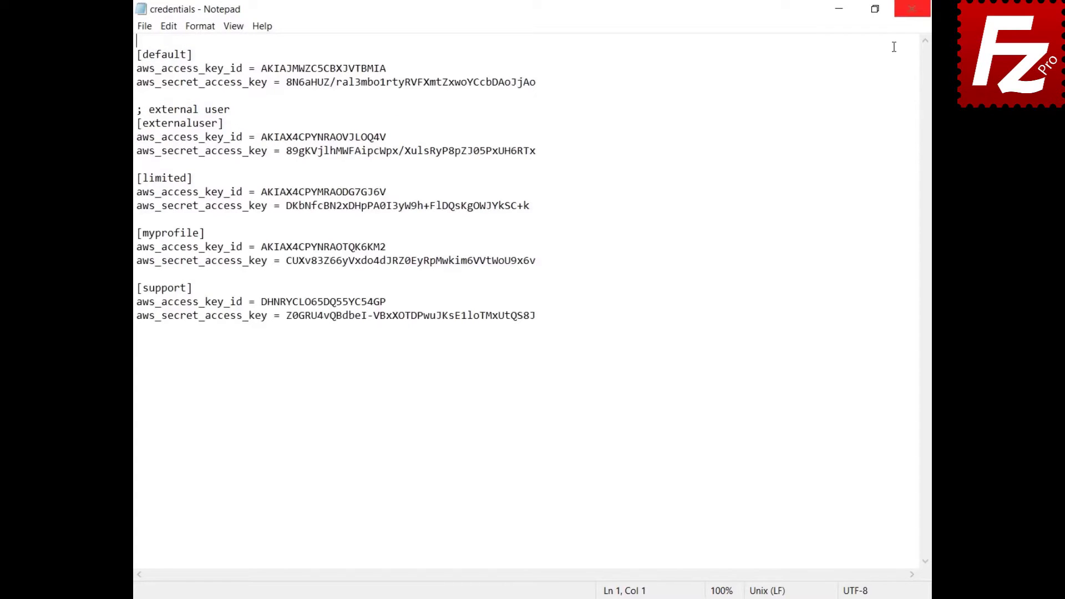
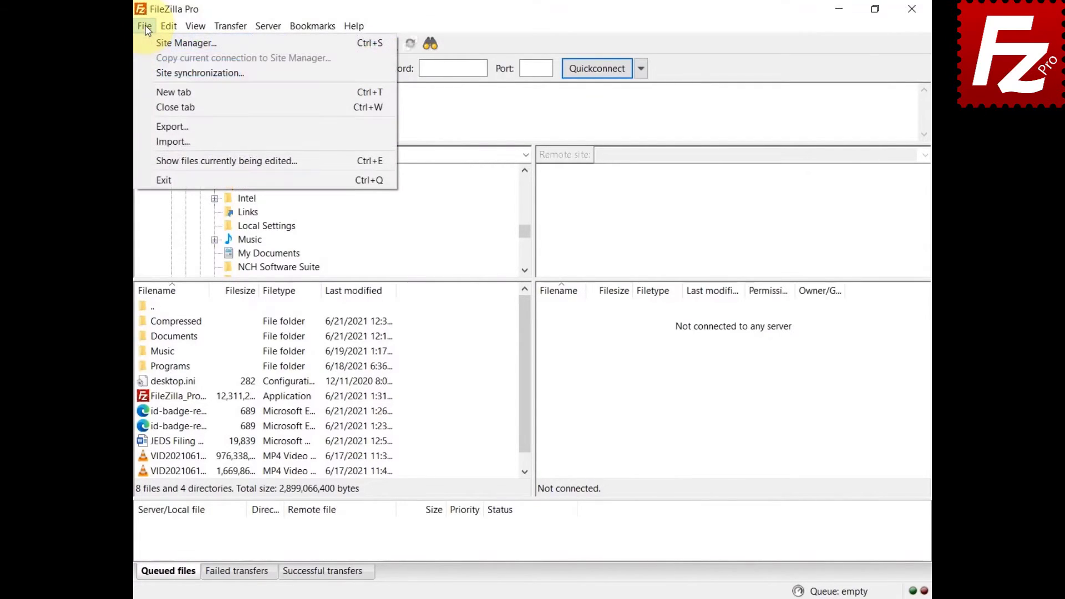
# Add a new S3 site with Profile logon using profile 'myprofile' and connect to it.
pyautogui.click(149, 41)
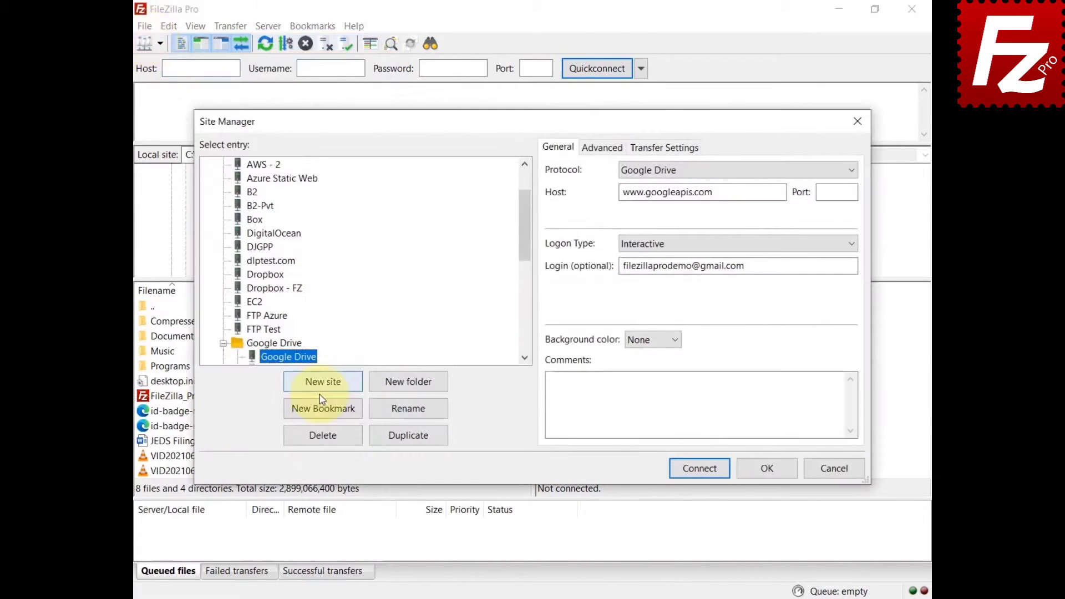
pyautogui.click(320, 387)
pyautogui.click(848, 178)
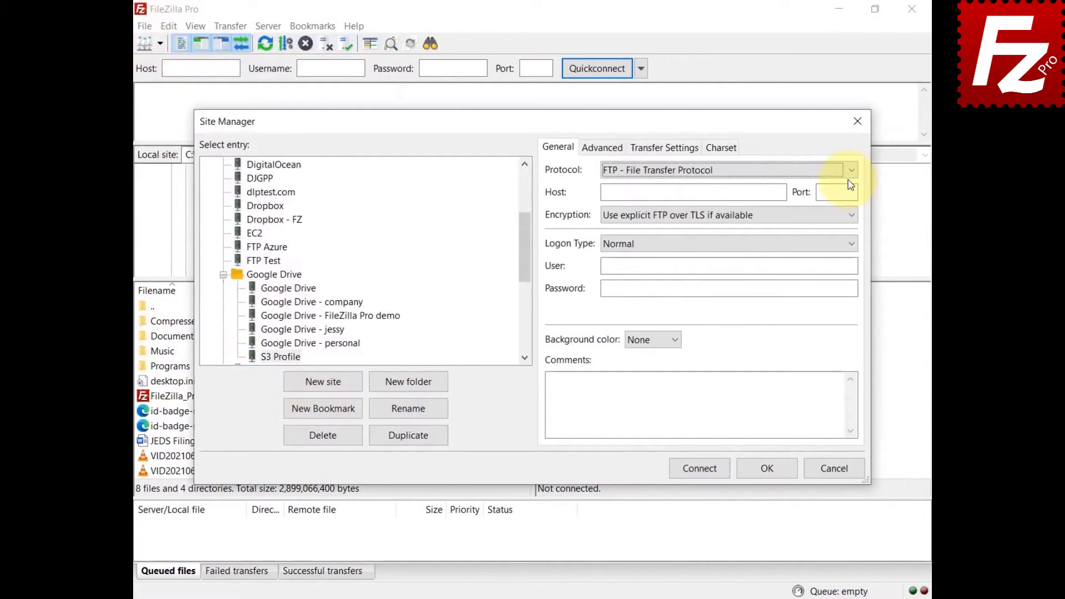
pyautogui.click(851, 177)
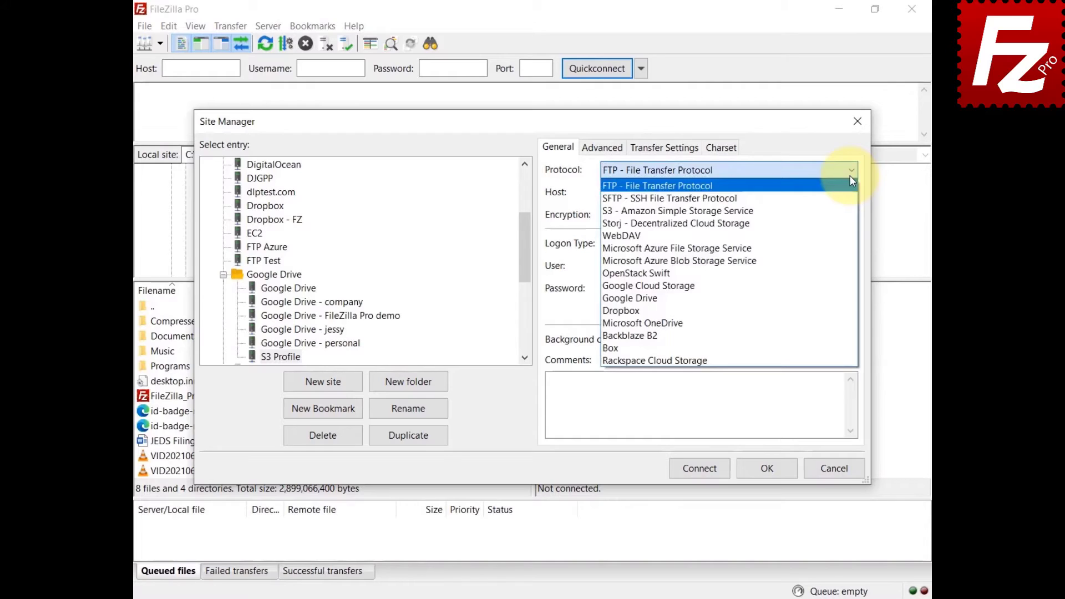
pyautogui.click(846, 211)
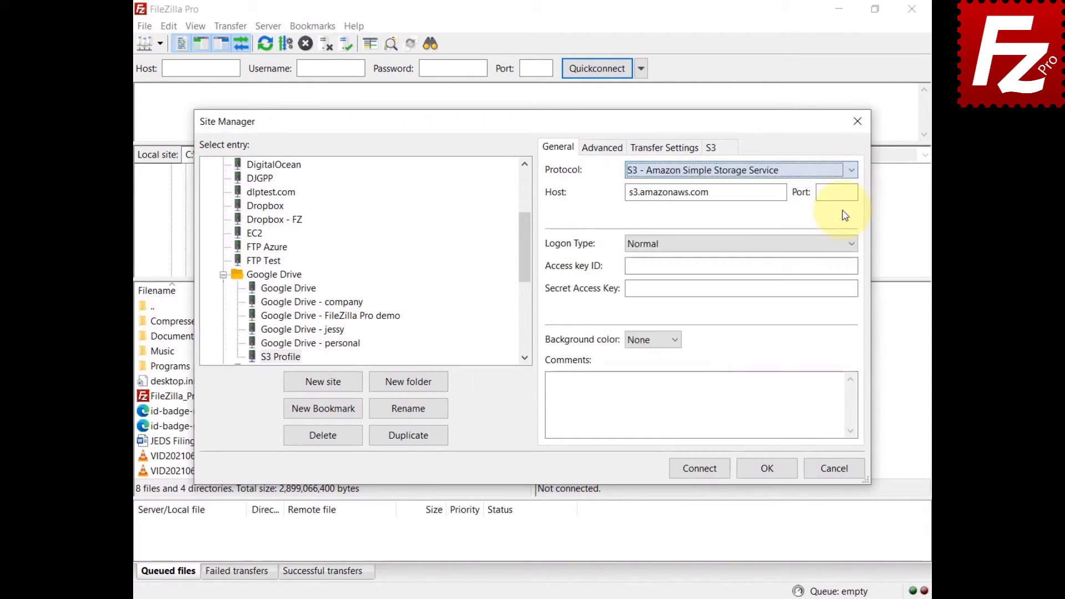
pyautogui.click(851, 243)
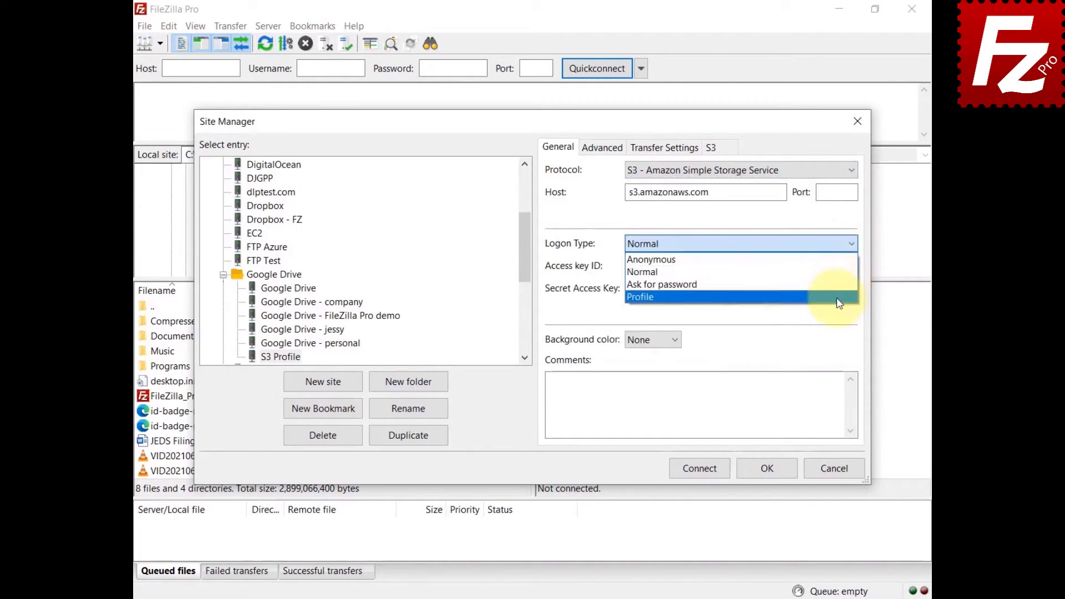
pyautogui.click(838, 304)
pyautogui.press('Tab')
pyautogui.write('myprofil')
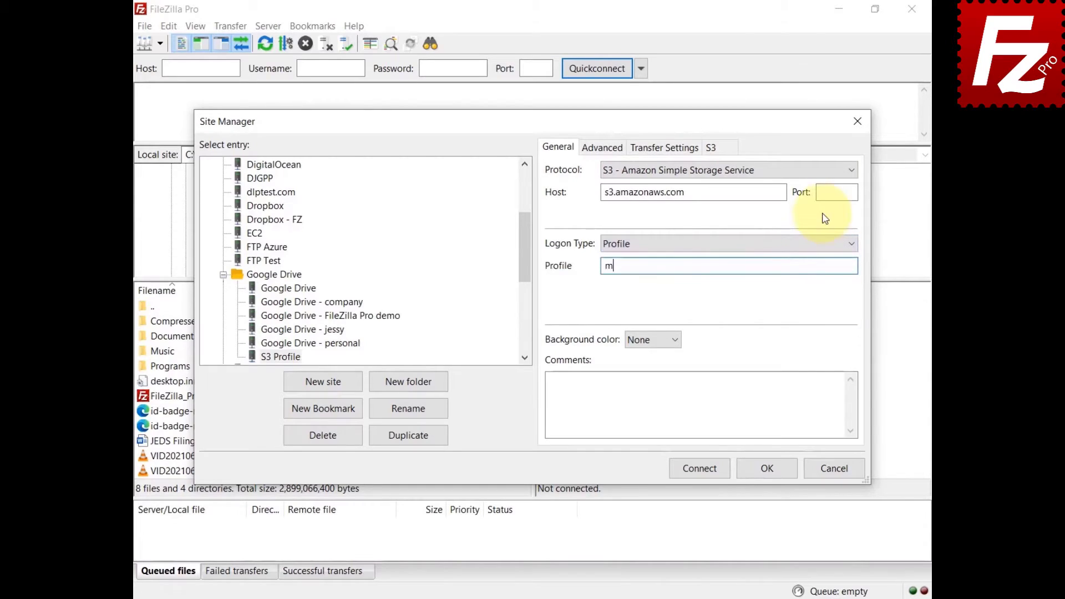
pyautogui.write('e')
pyautogui.click(699, 469)
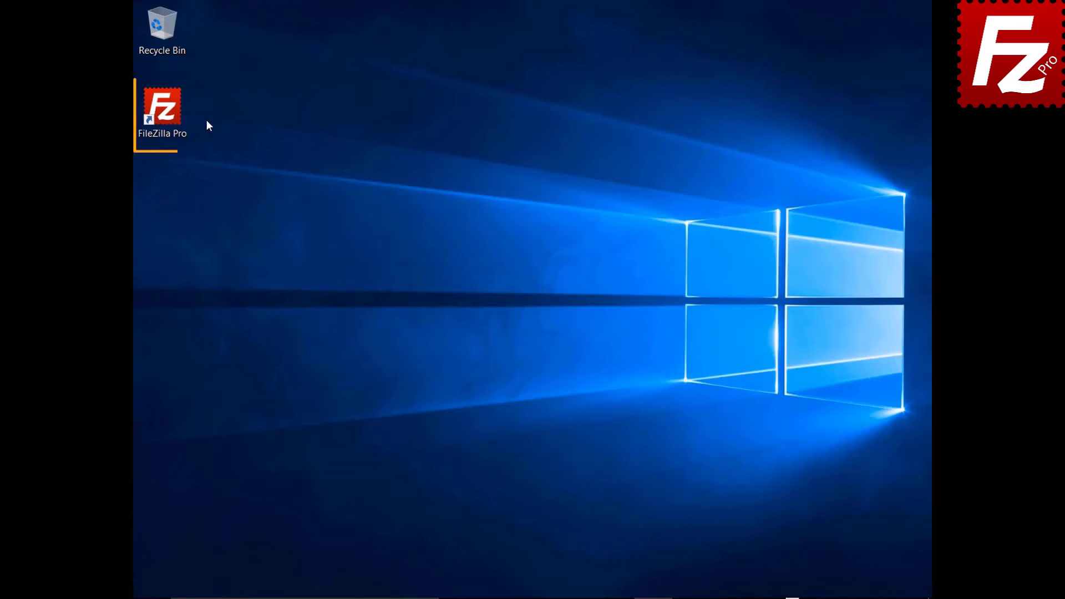
# Start FileZilla Pro and connect to the saved S3 site from the Site Manager.
pyautogui.doubleClick(169, 115)
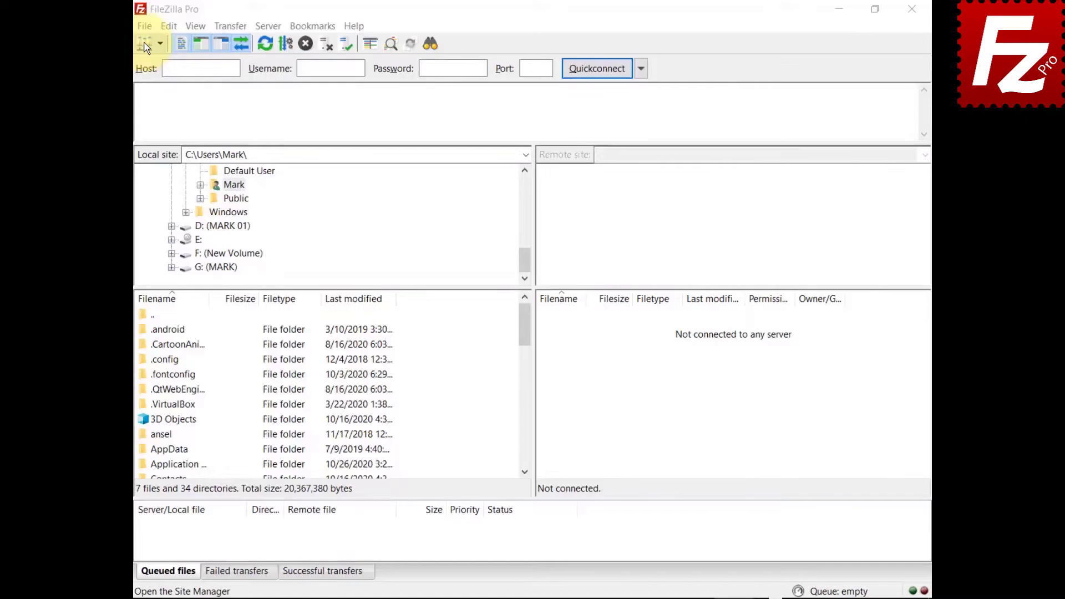
pyautogui.click(122, 28)
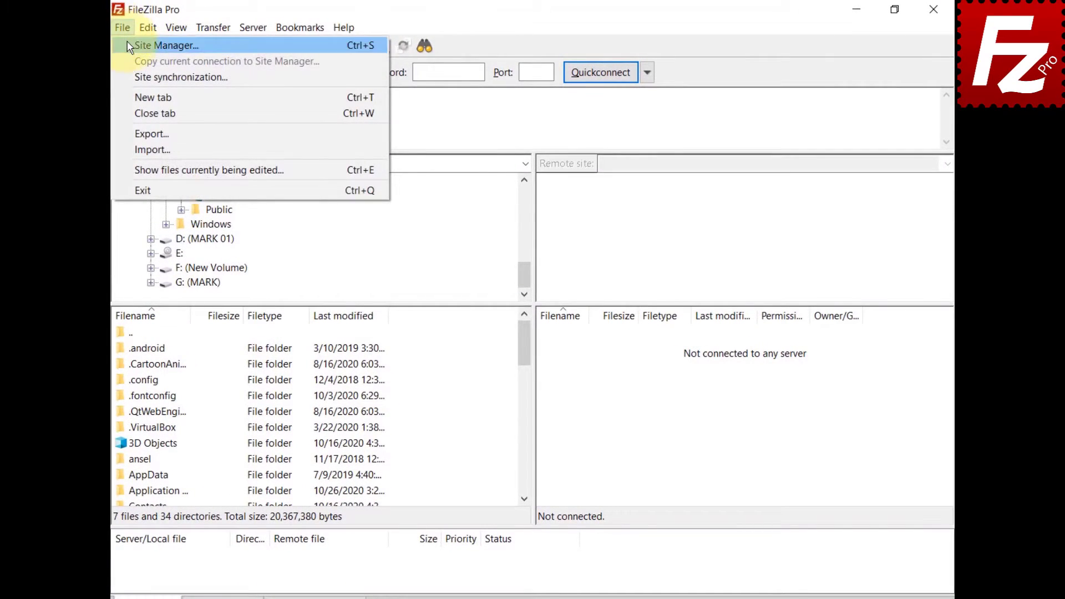
pyautogui.click(128, 46)
pyautogui.click(707, 495)
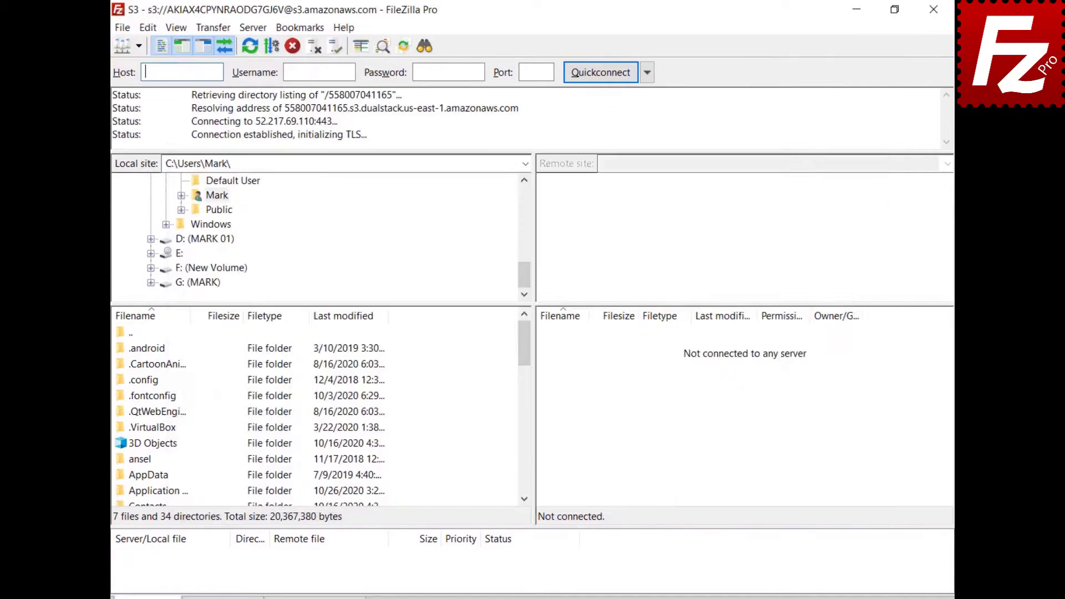
# Show the S3 Storage Class choices in the Transfer menu and on the status bar.
pyautogui.click(208, 30)
pyautogui.moveTo(248, 100)
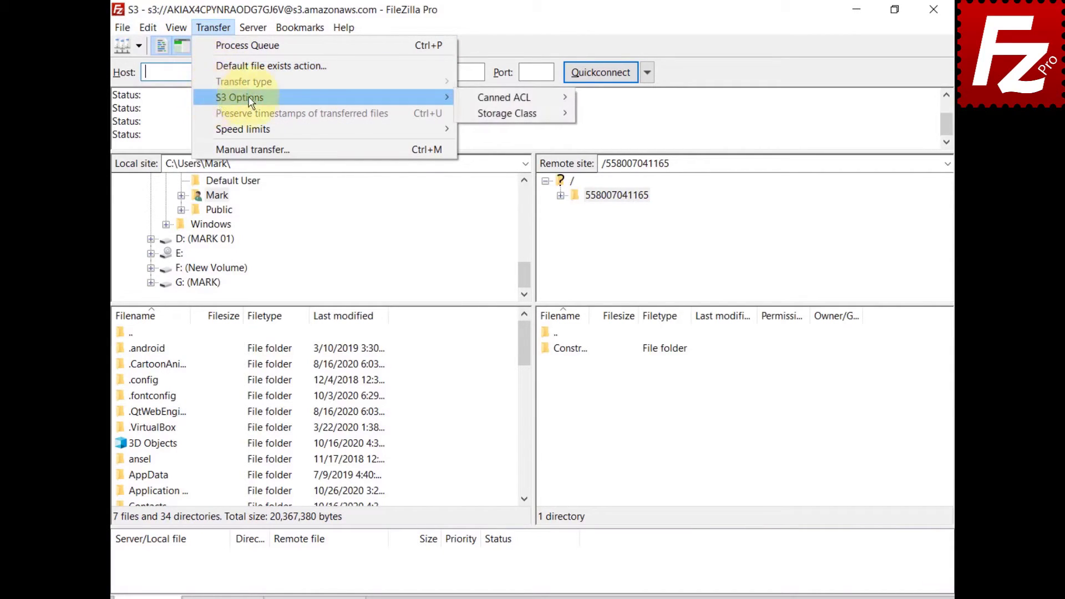
pyautogui.moveTo(474, 122)
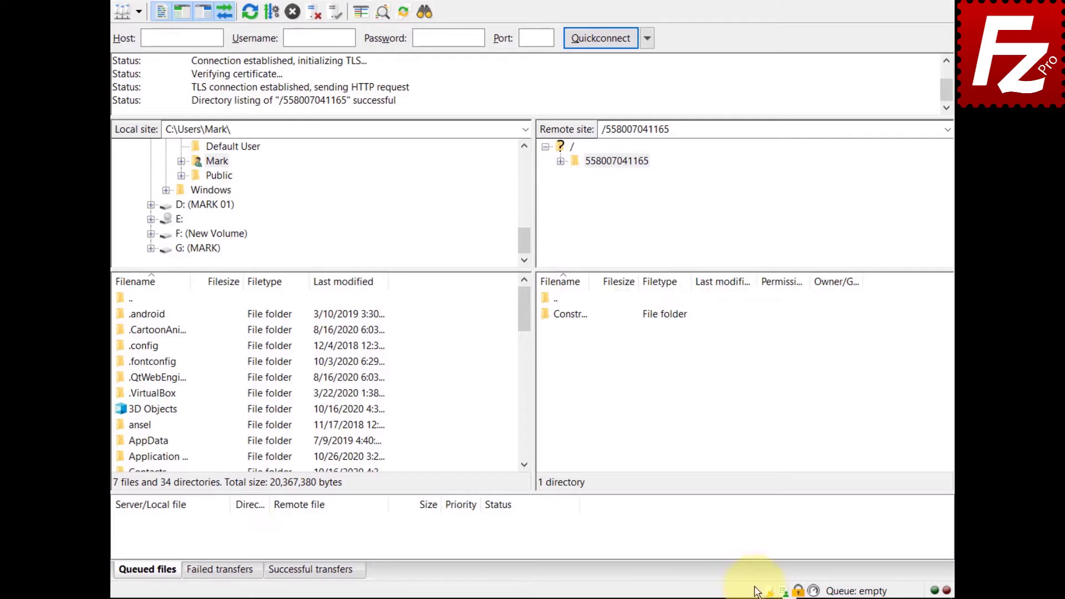
pyautogui.click(766, 591)
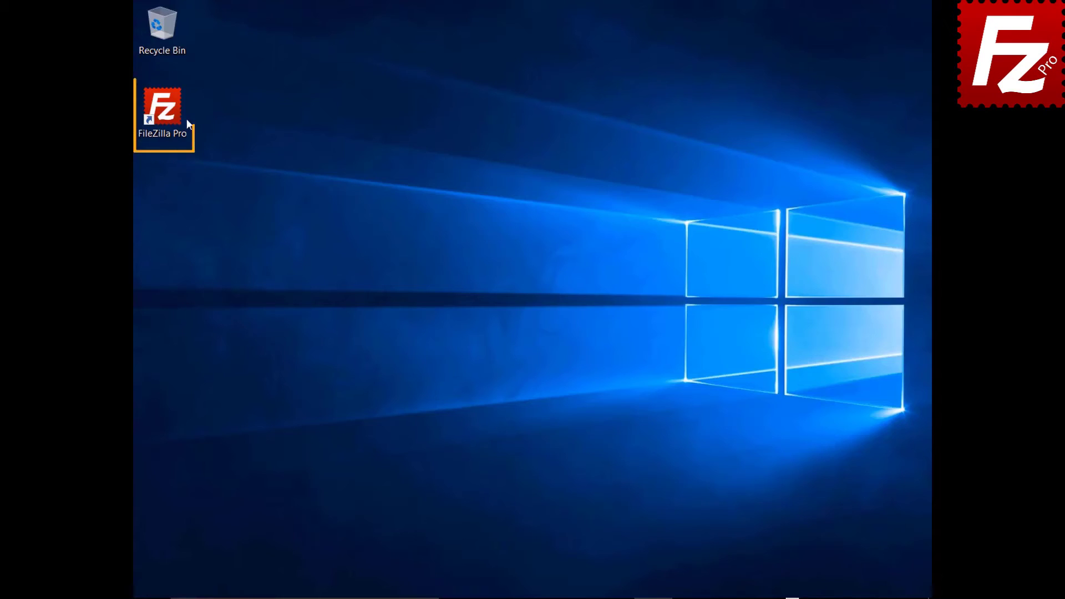
# Launch FileZilla Pro and connect to the saved S3 bucket site.
pyautogui.doubleClick(168, 115)
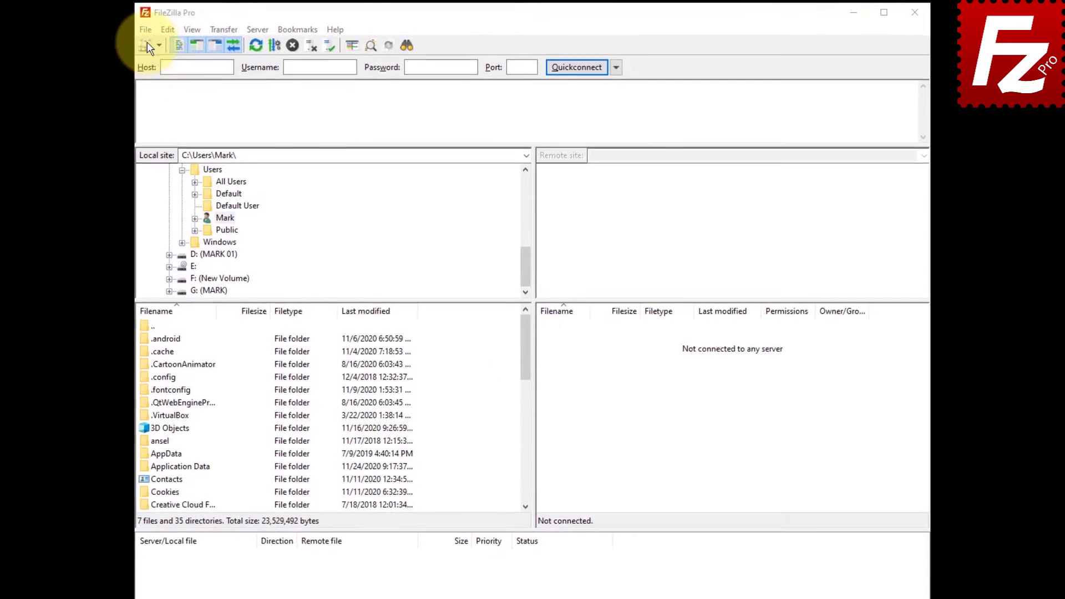
pyautogui.click(145, 30)
pyautogui.click(147, 46)
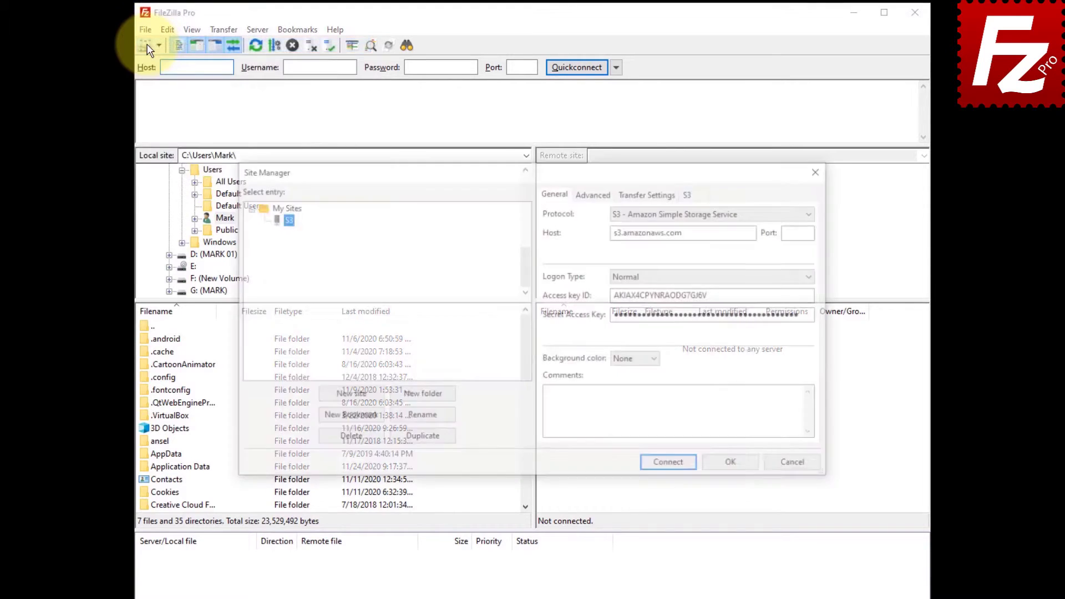
pyautogui.click(671, 466)
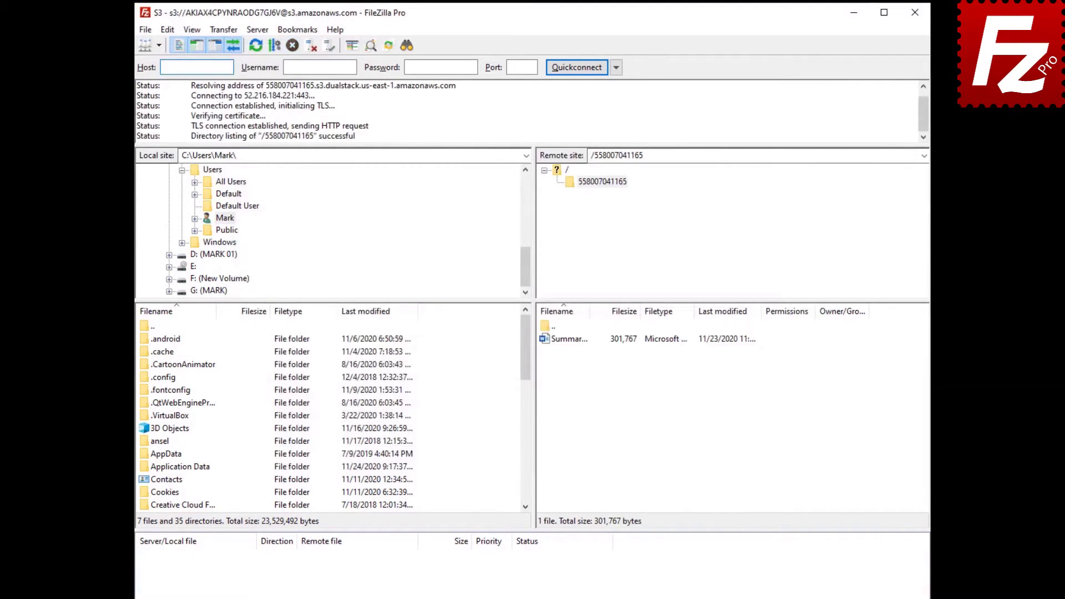
# Open the S3 properties of Summary Report.docx from its context menu.
pyautogui.click(563, 340)
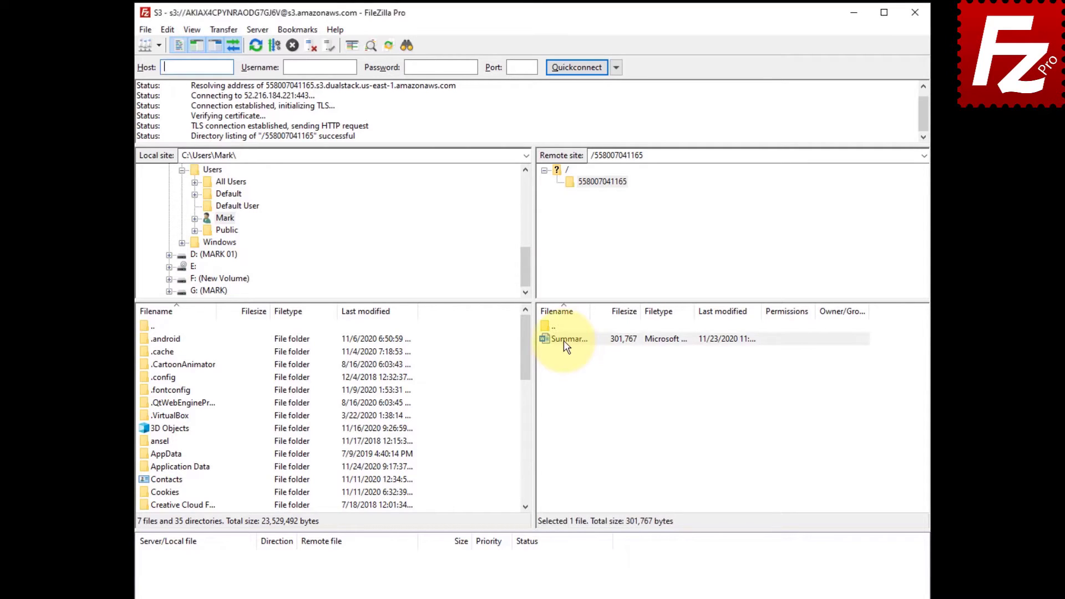
pyautogui.rightClick(563, 341)
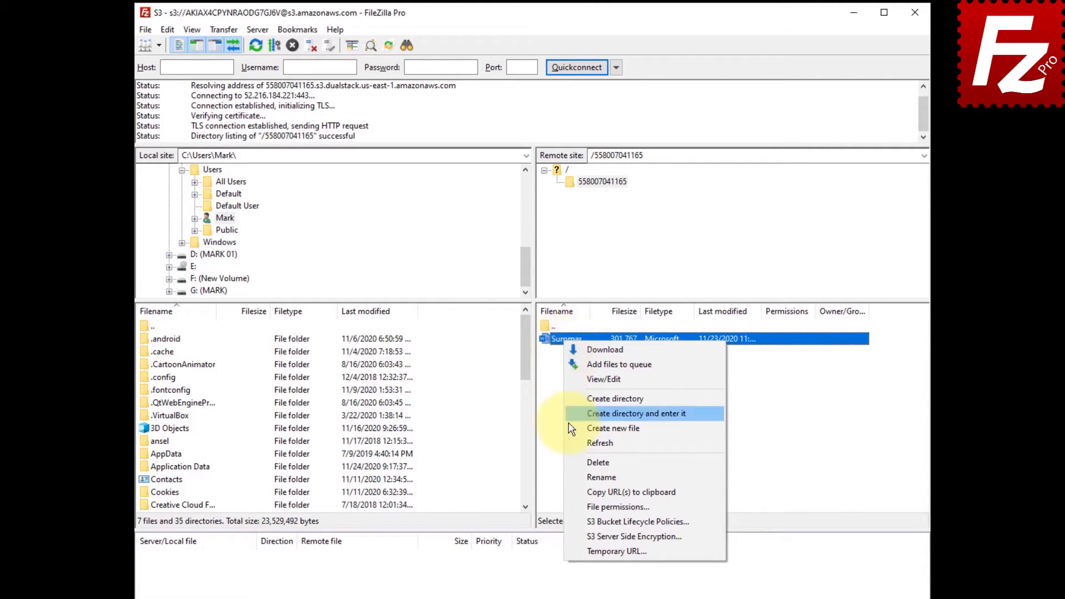
pyautogui.click(577, 506)
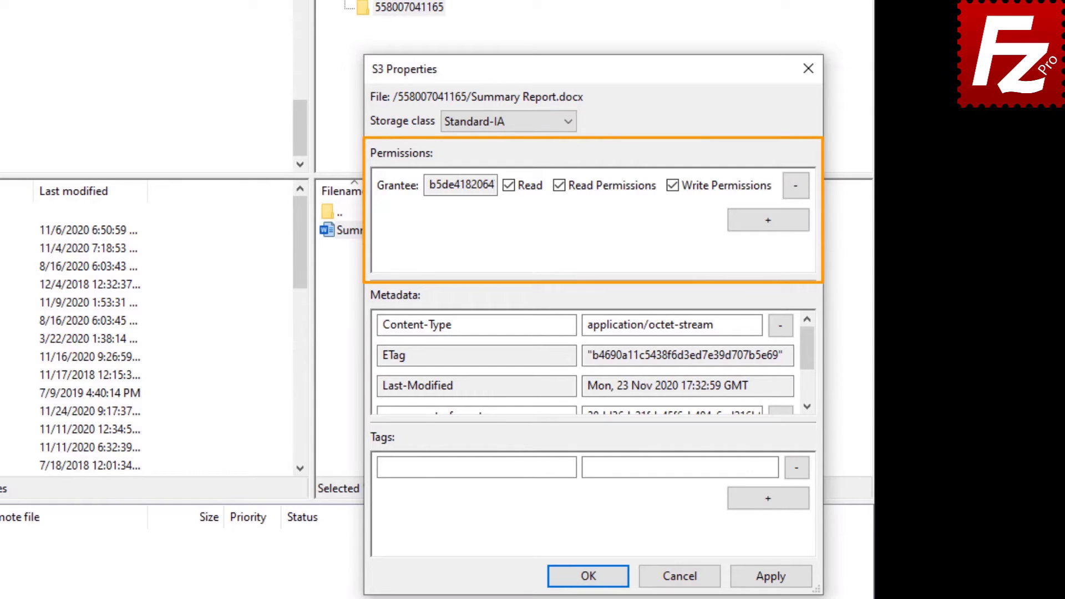
# Add Everyone as a grantee with Read permission, review the metadata, and save with OK.
pyautogui.click(771, 225)
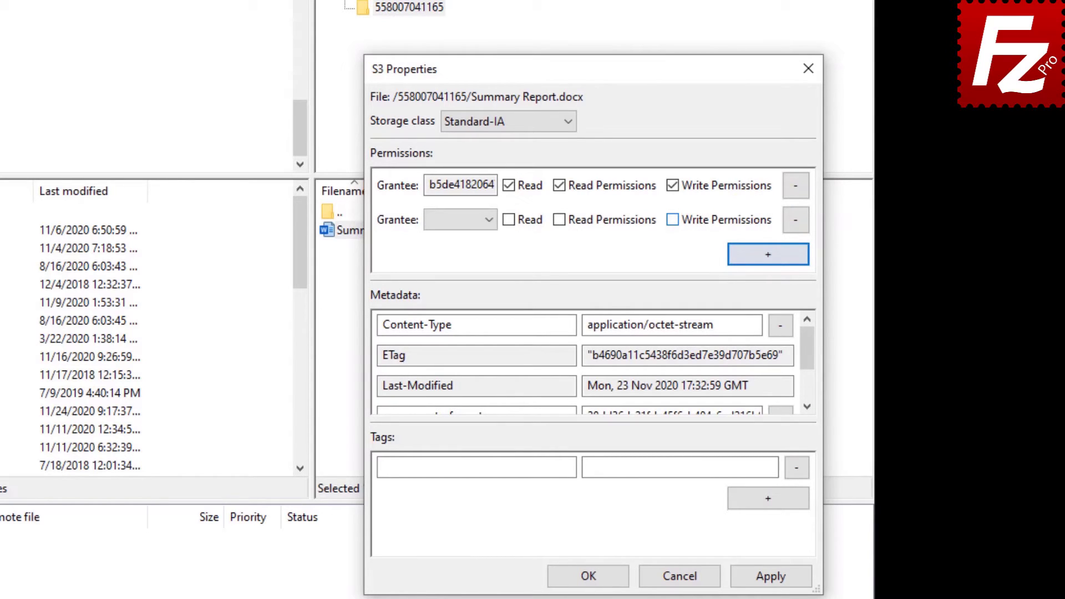
pyautogui.click(491, 218)
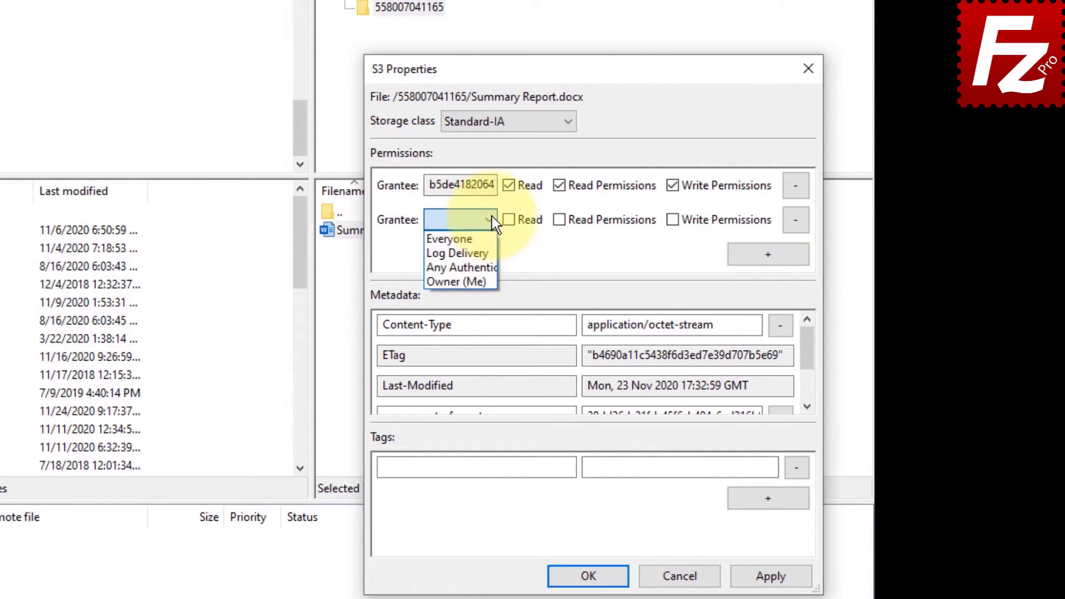
pyautogui.click(490, 237)
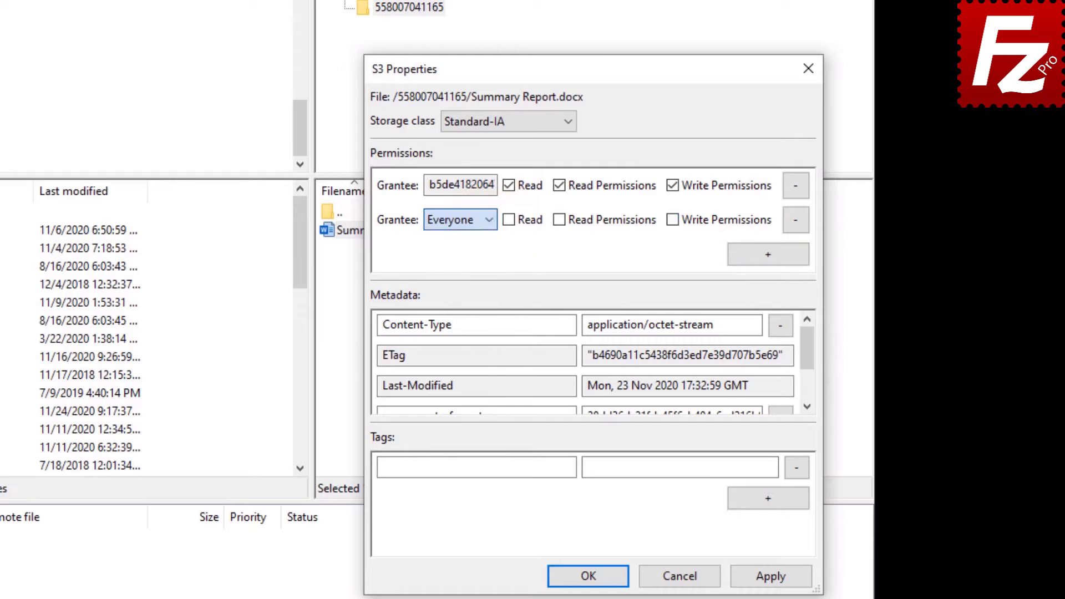
pyautogui.click(509, 220)
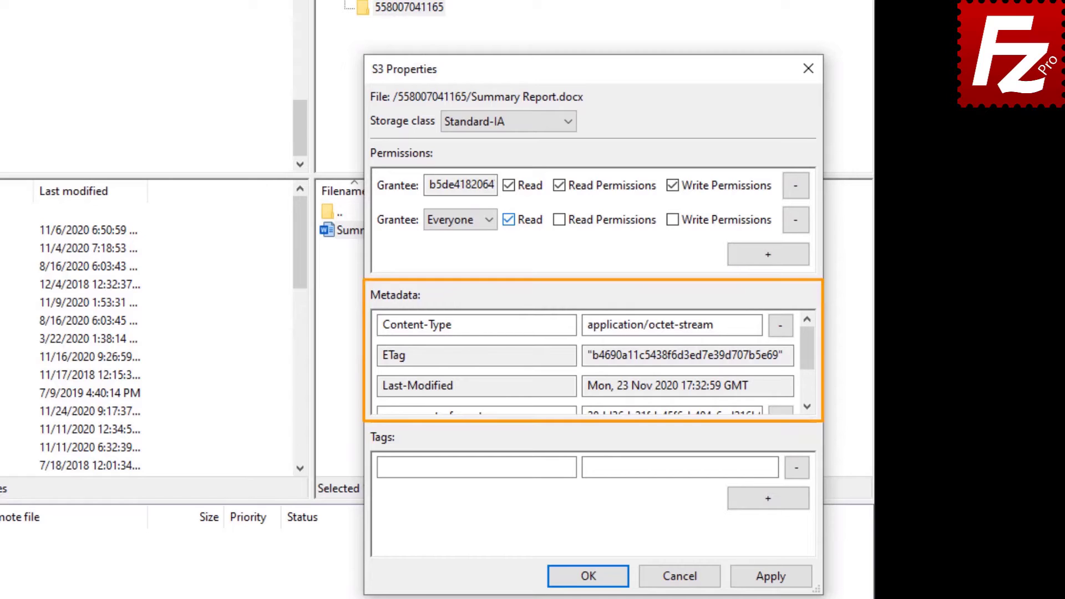
pyautogui.moveTo(807, 349); pyautogui.dragTo(807, 376)
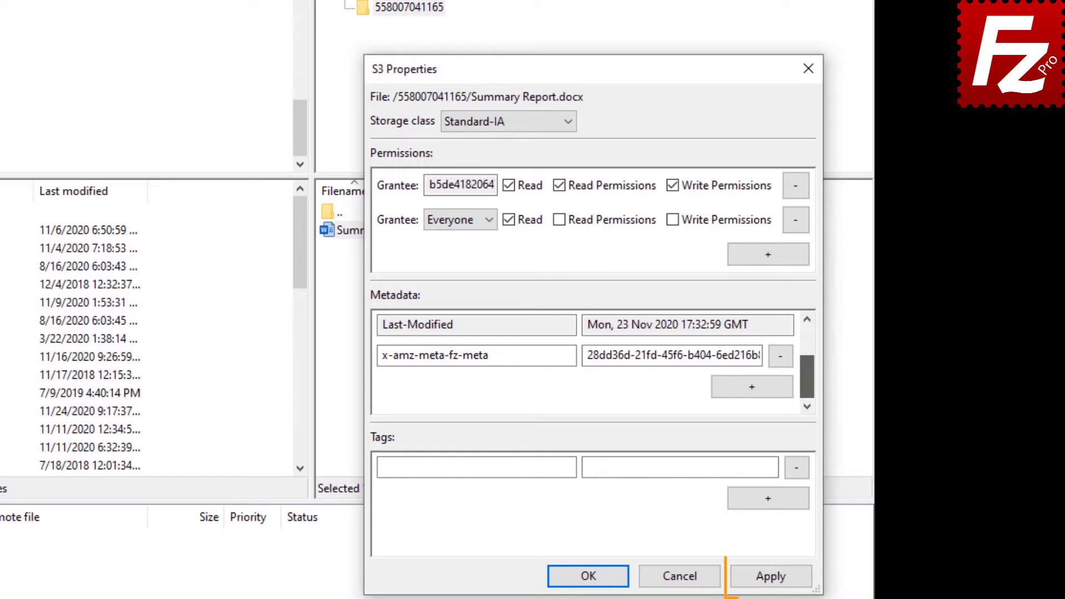
pyautogui.click(591, 577)
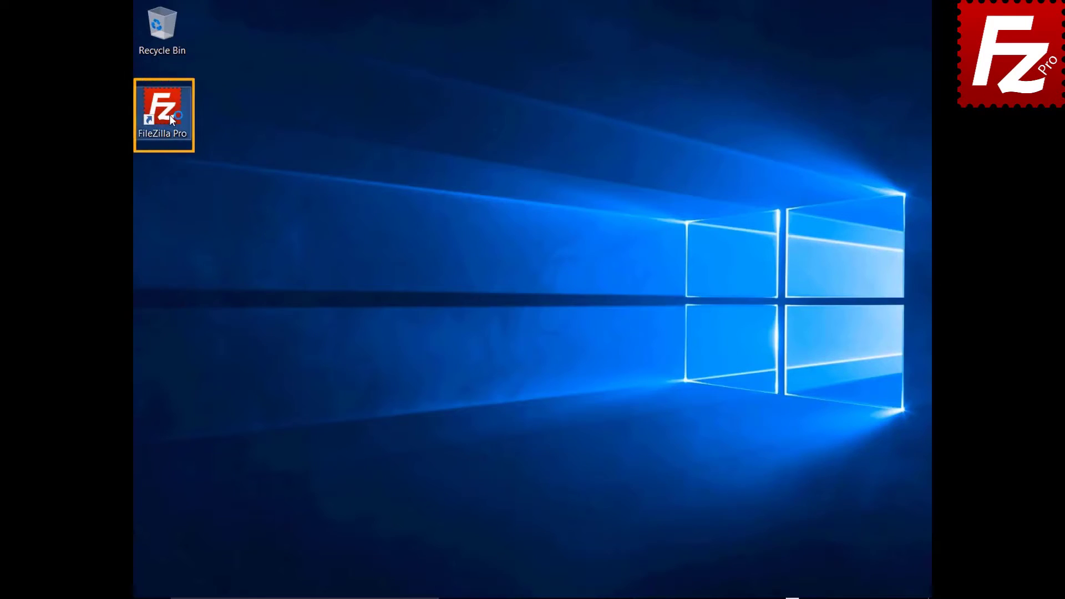
# Launch FileZilla Pro and open the Amazon S3 site in a new tab.
pyautogui.doubleClick(170, 116)
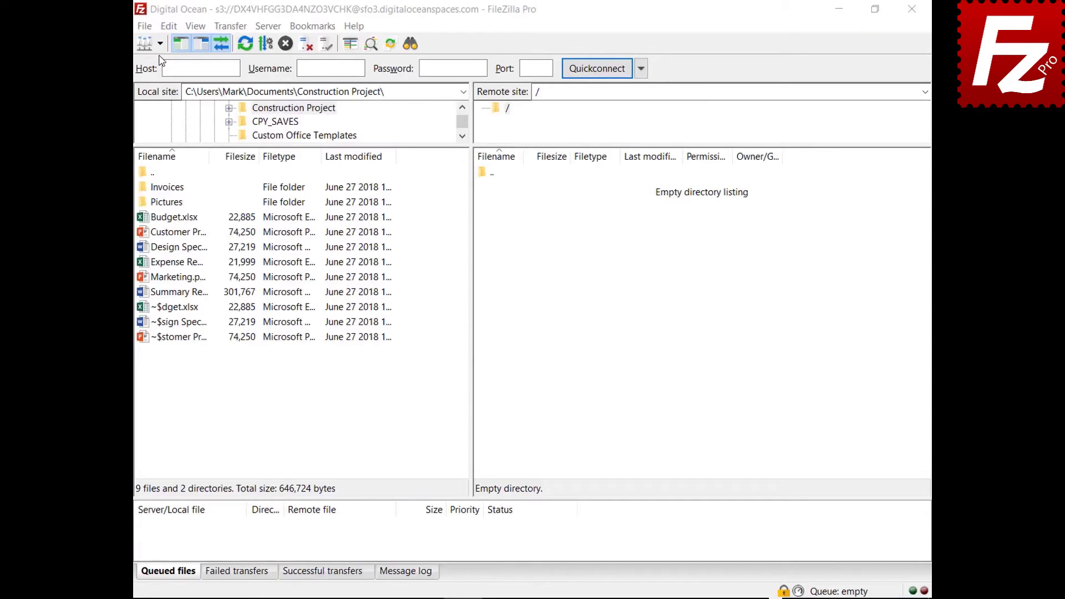
pyautogui.click(160, 43)
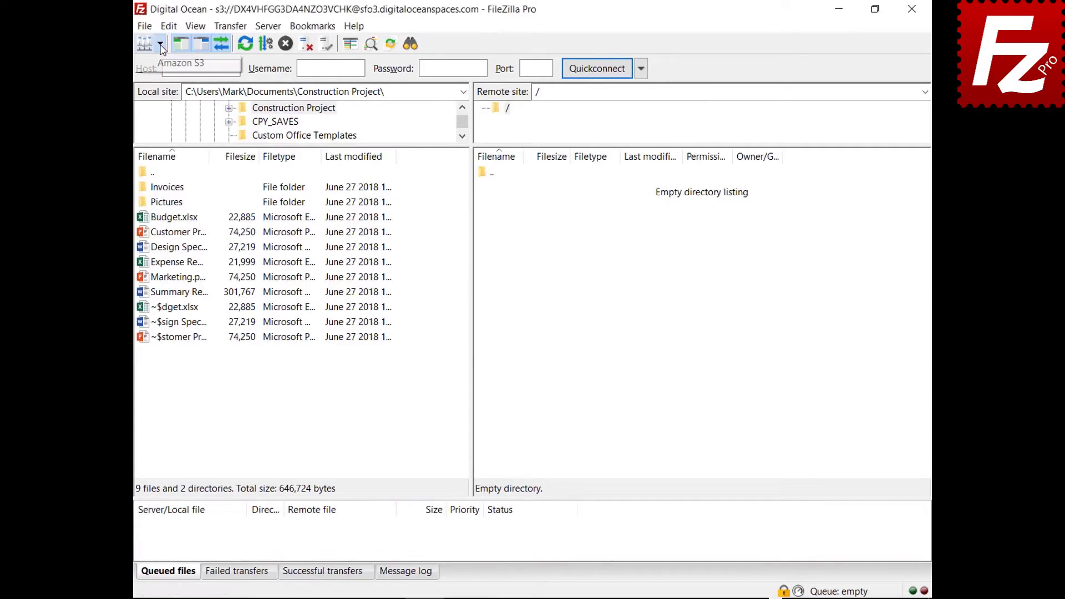
pyautogui.click(162, 63)
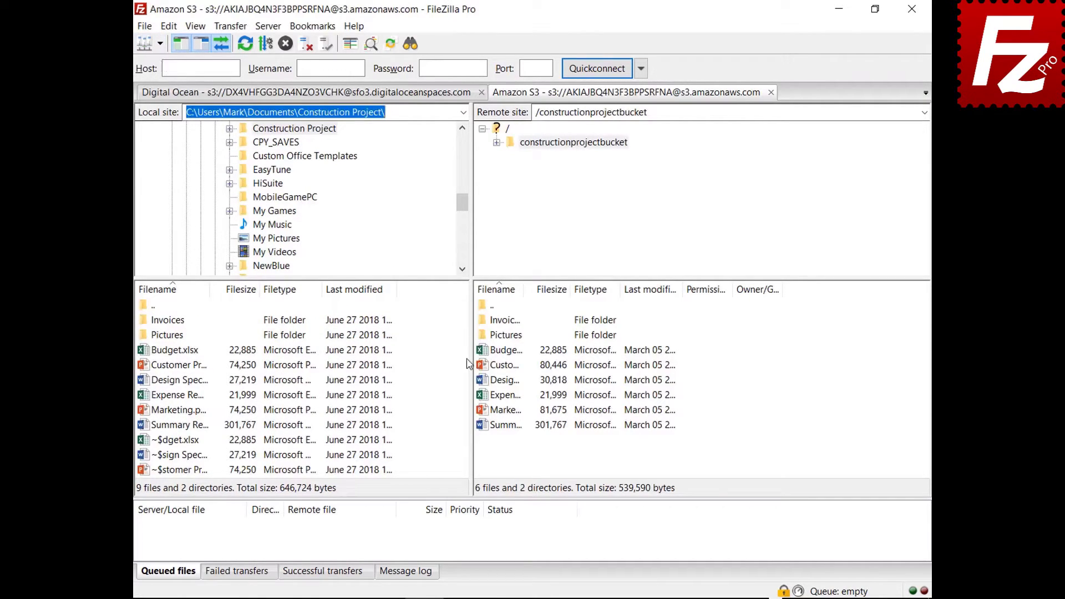
# Preview AWS KMS server-side encryption for Budget.xlsx, then cancel without applying.
pyautogui.rightClick(483, 355)
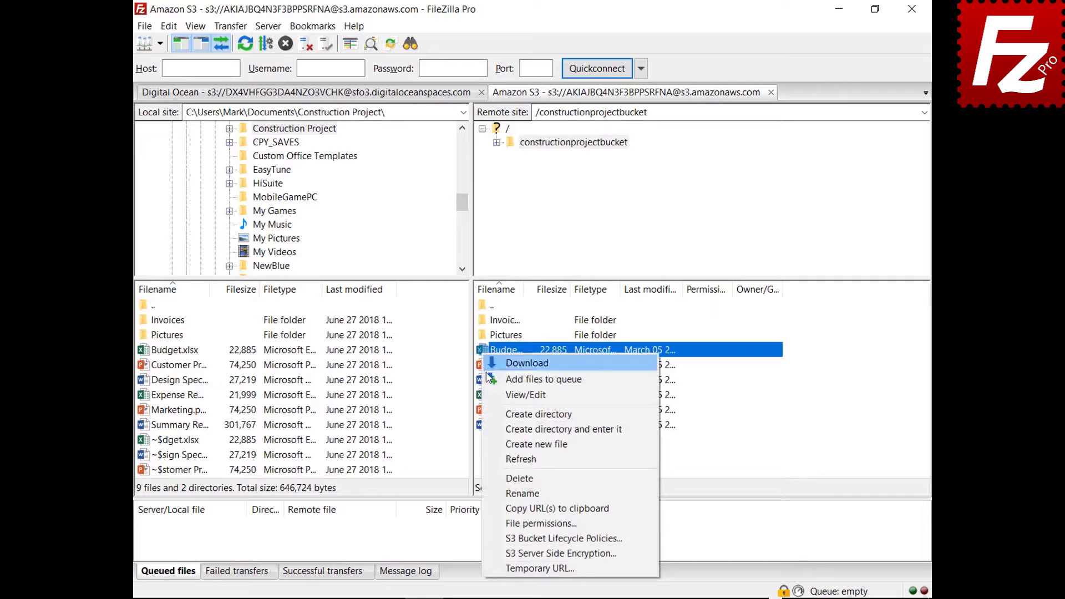
pyautogui.click(501, 554)
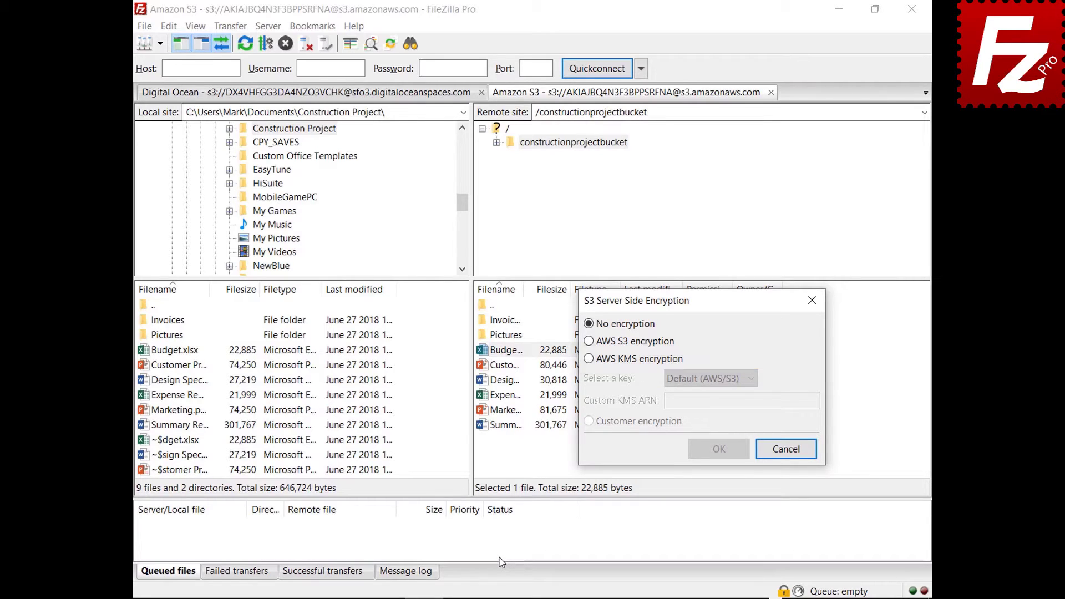
pyautogui.click(589, 359)
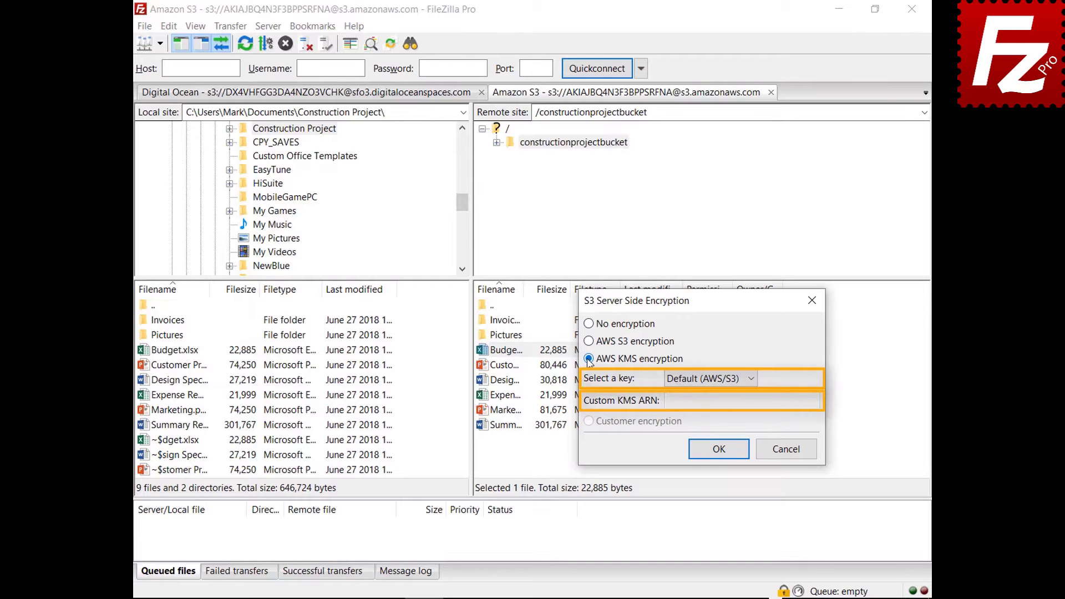
pyautogui.click(789, 448)
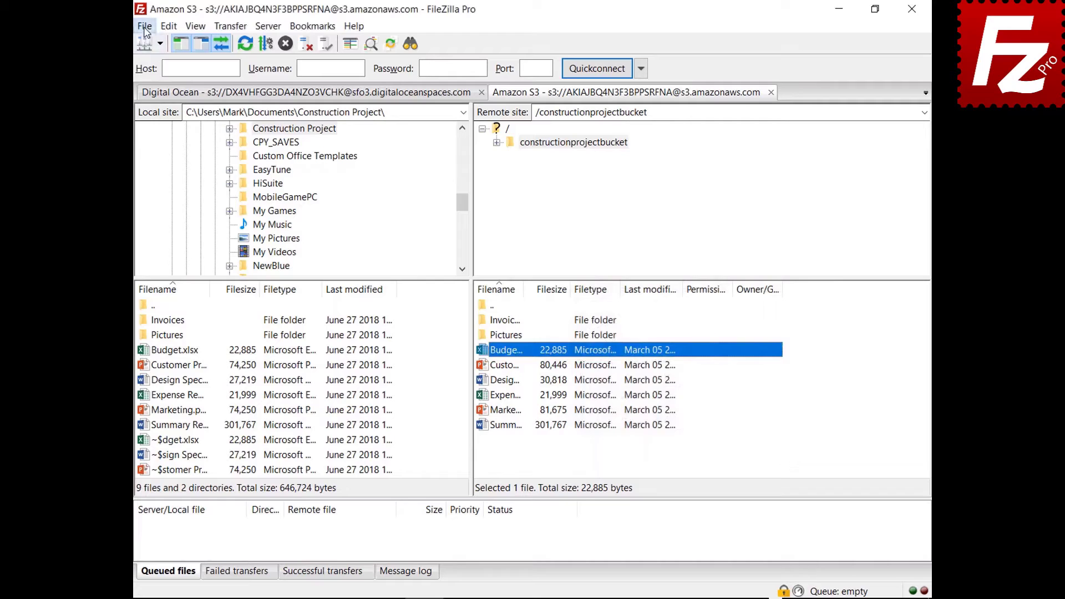
pyautogui.click(144, 44)
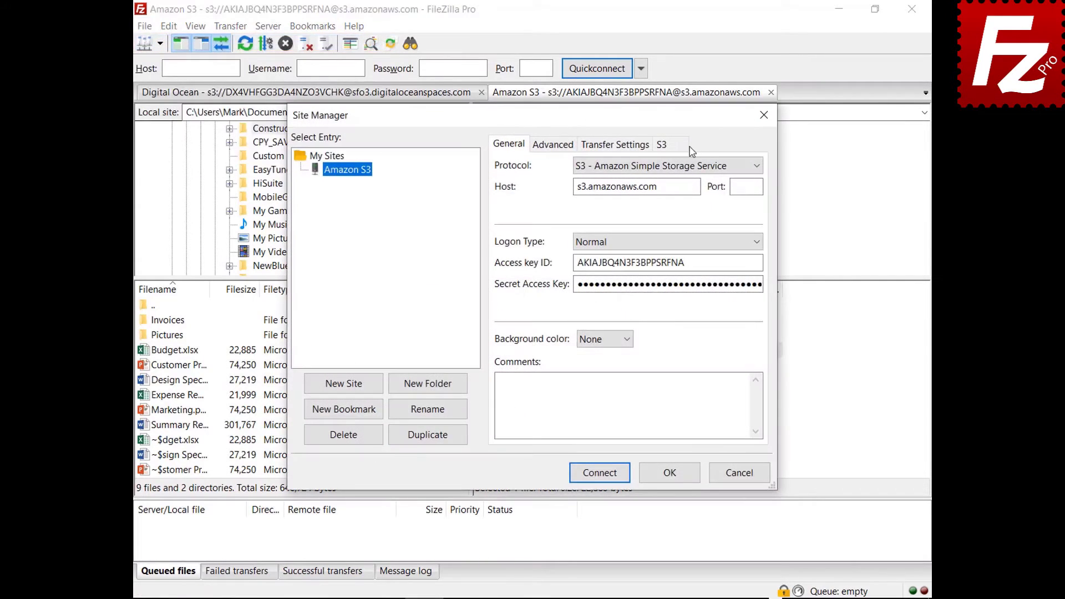
pyautogui.click(678, 149)
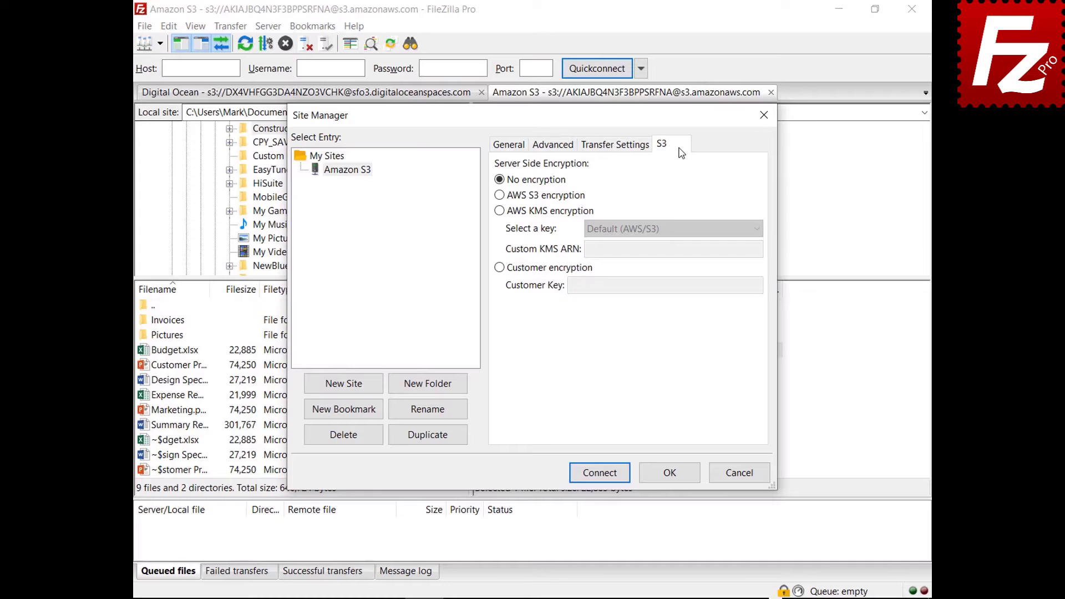
pyautogui.click(500, 195)
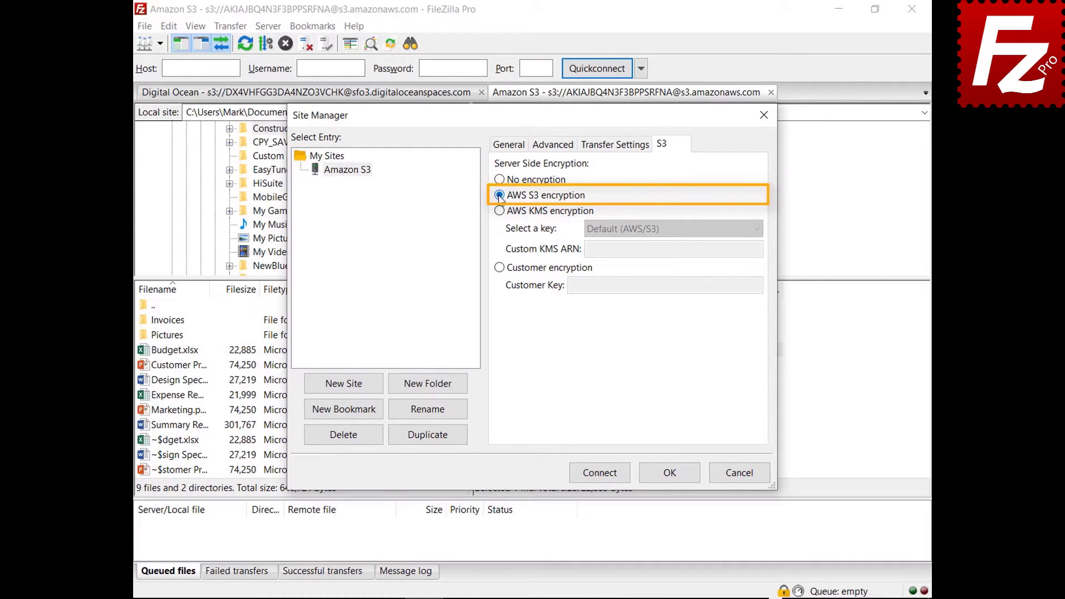
pyautogui.click(498, 211)
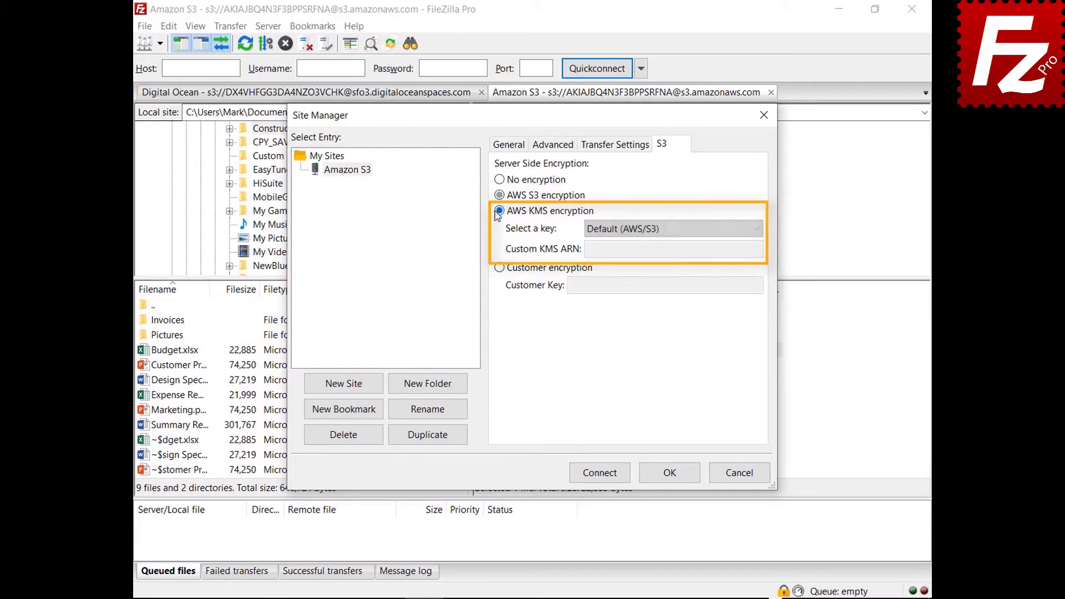
pyautogui.click(757, 230)
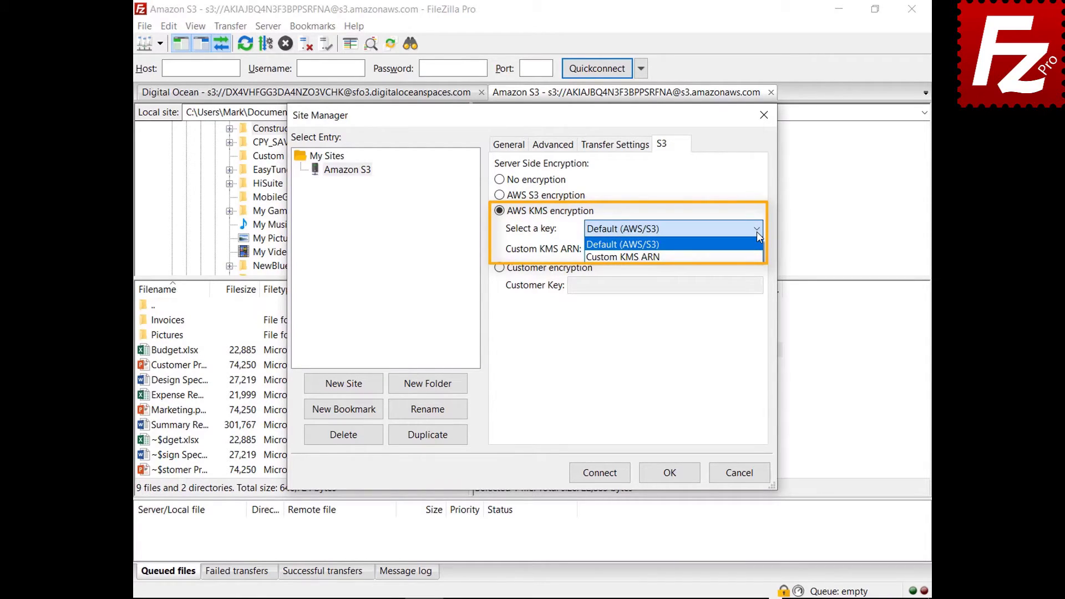
pyautogui.click(756, 231)
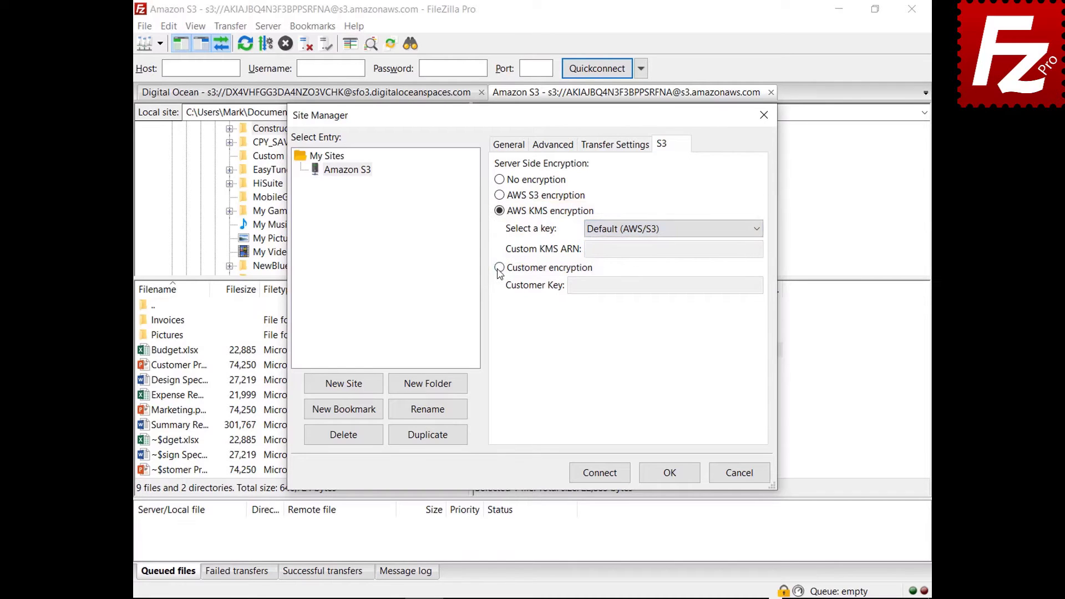
pyautogui.click(498, 267)
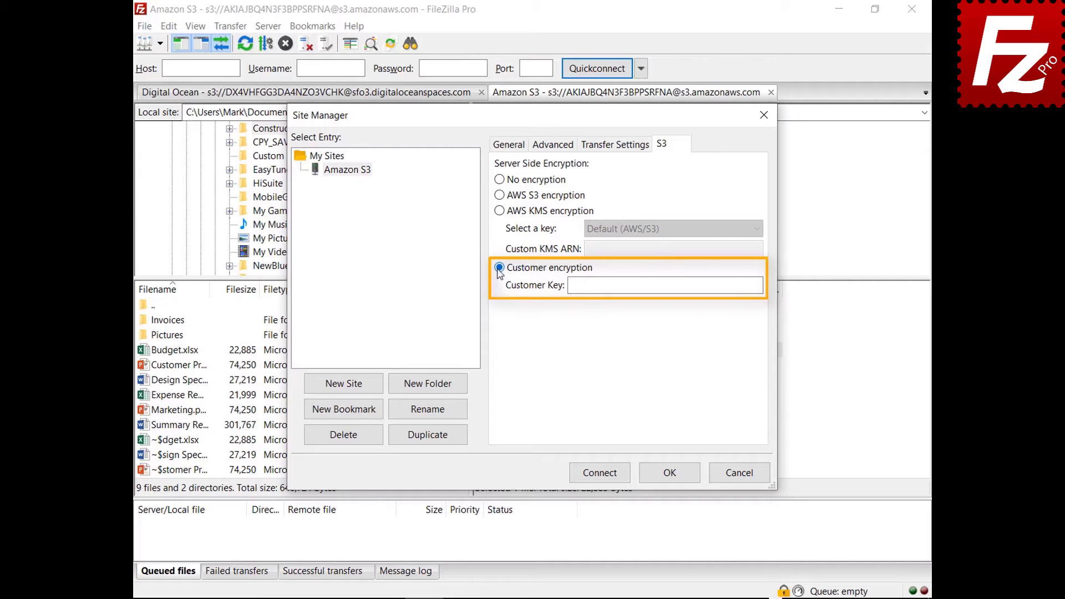
pyautogui.click(742, 477)
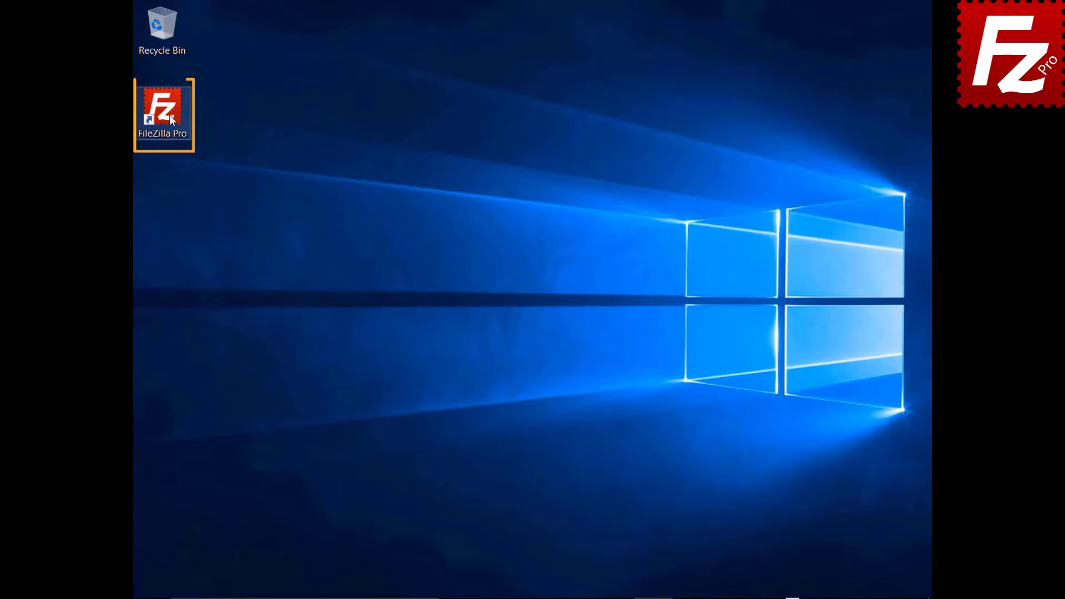
# Add a new S3 provider named 'Alibaba Object Storage' in Settings.
pyautogui.doubleClick(169, 115)
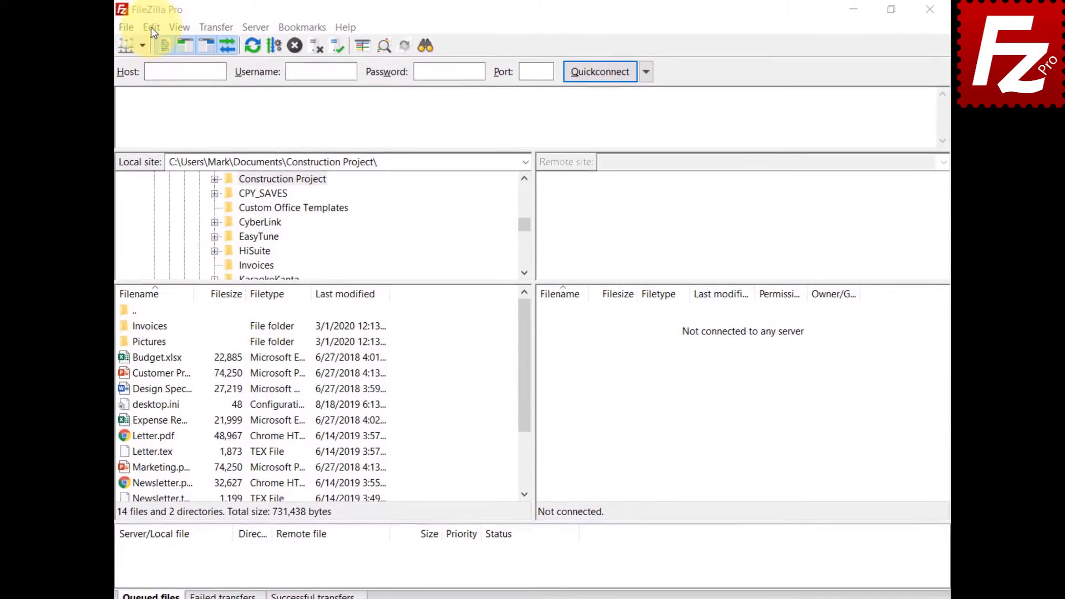
pyautogui.click(150, 28)
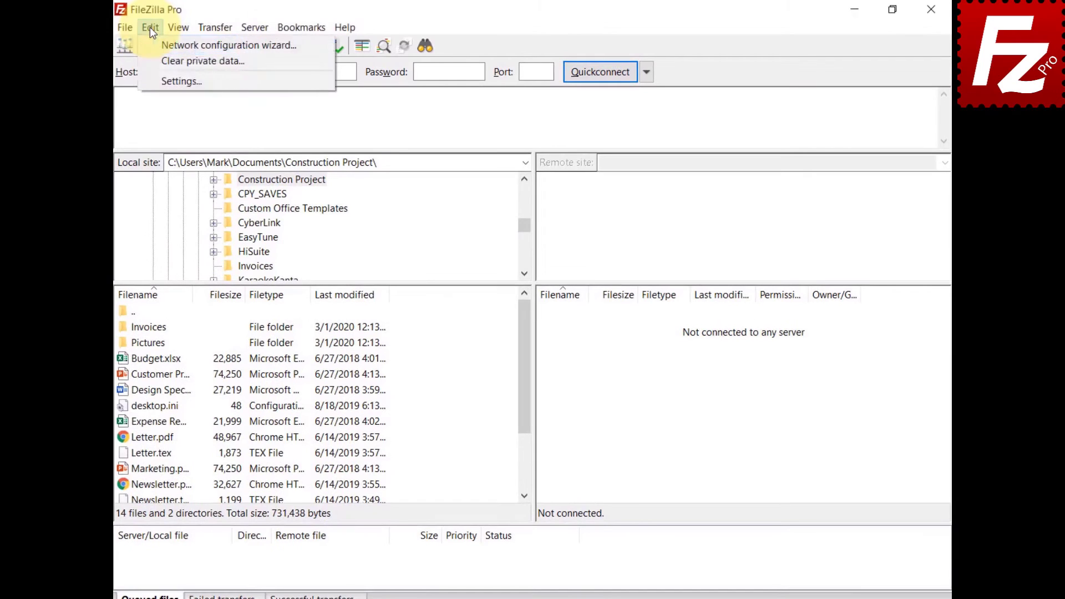
pyautogui.click(166, 81)
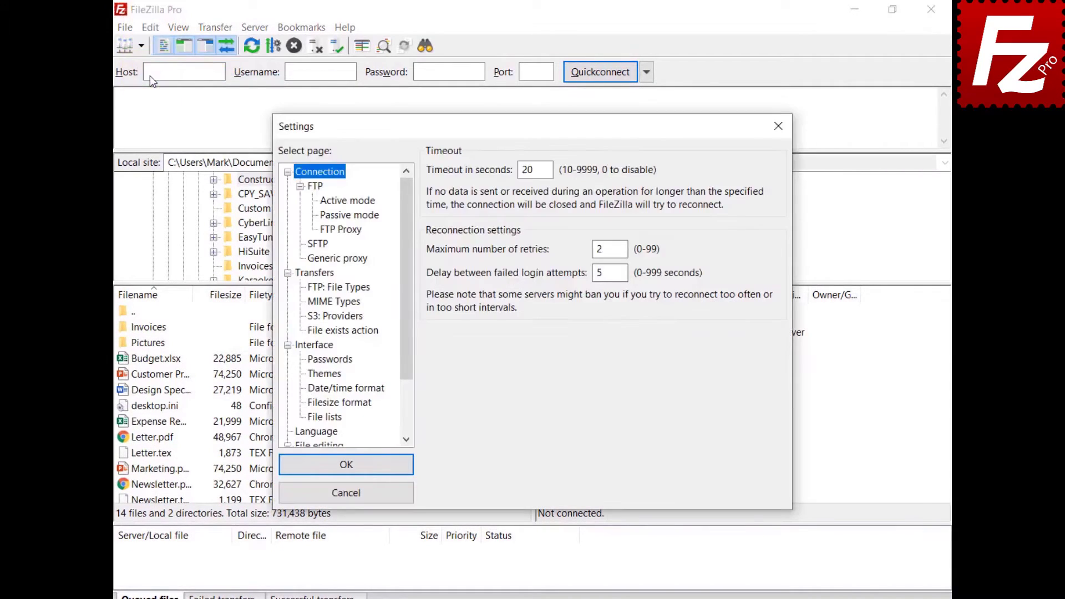
pyautogui.click(326, 317)
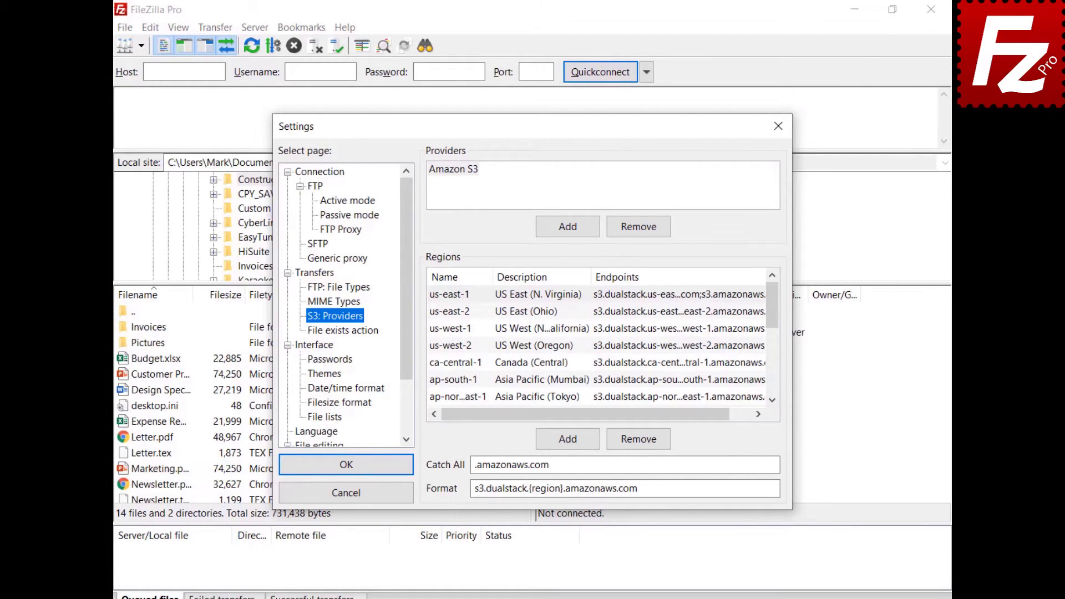
pyautogui.click(567, 227)
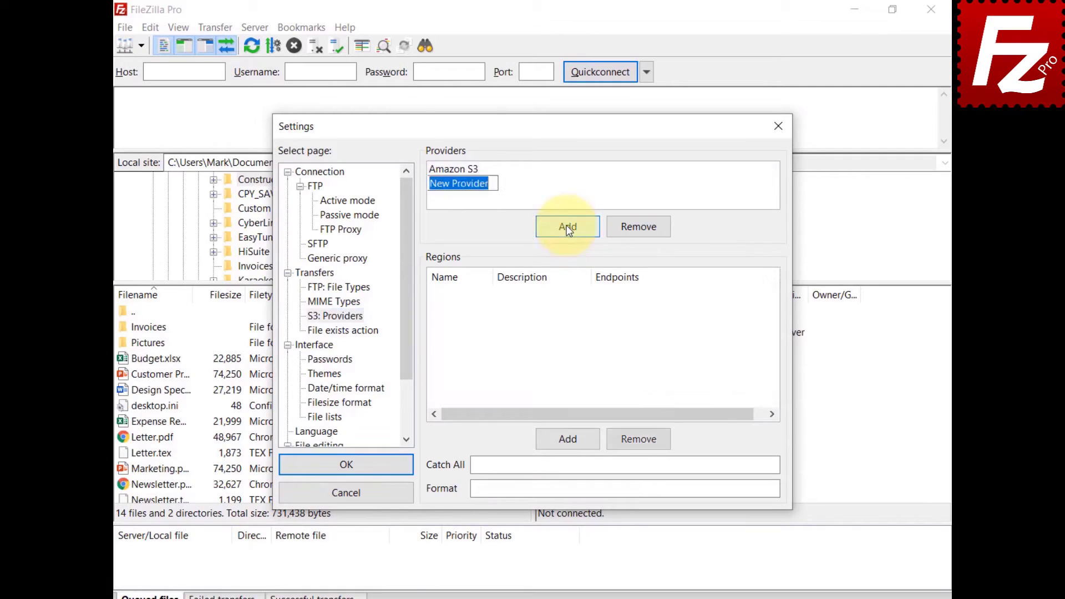
pyautogui.write('Alibaba Ob')
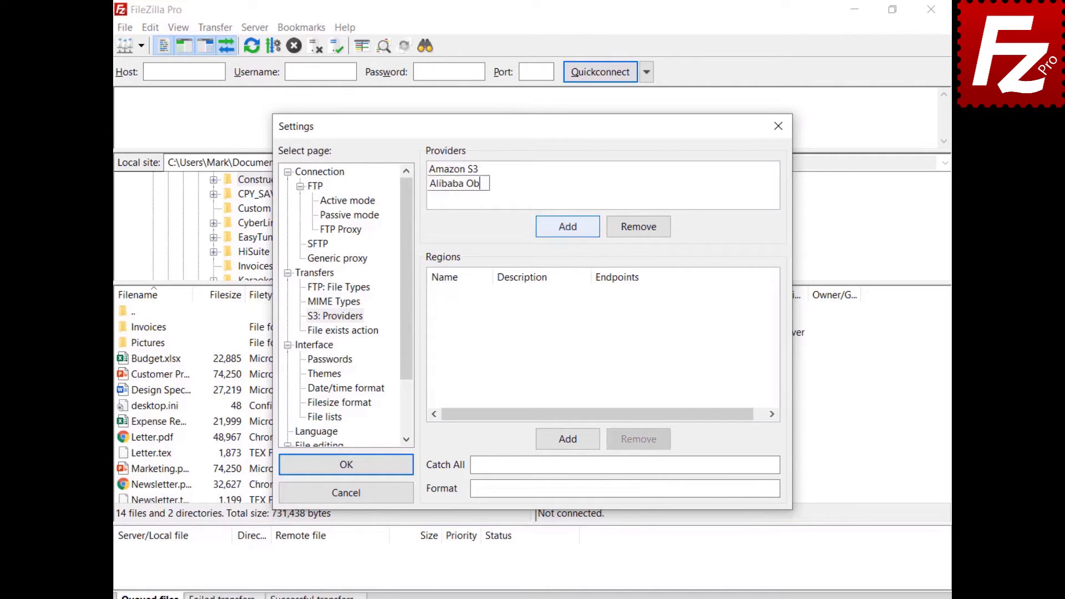
pyautogui.write('ject Storage')
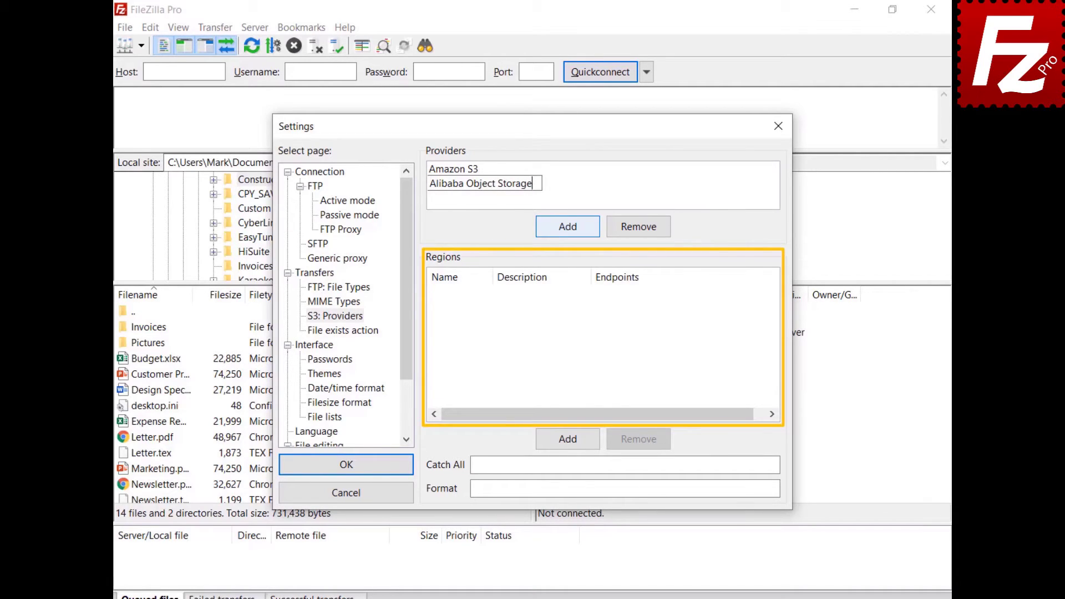
# Add the Hangzhou region with description China (Hangzhou) and its aliyuncs.com endpoints.
pyautogui.click(575, 441)
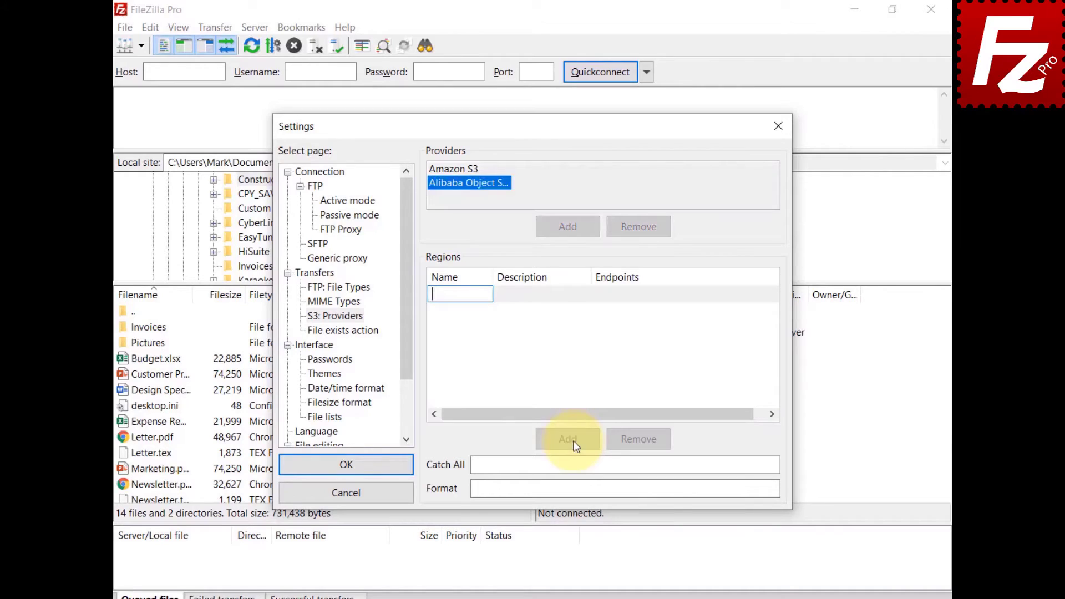
pyautogui.write('oss-cn-hangzhou')
pyautogui.click(536, 298)
pyautogui.click(535, 298)
pyautogui.write('China (Hangzhou)')
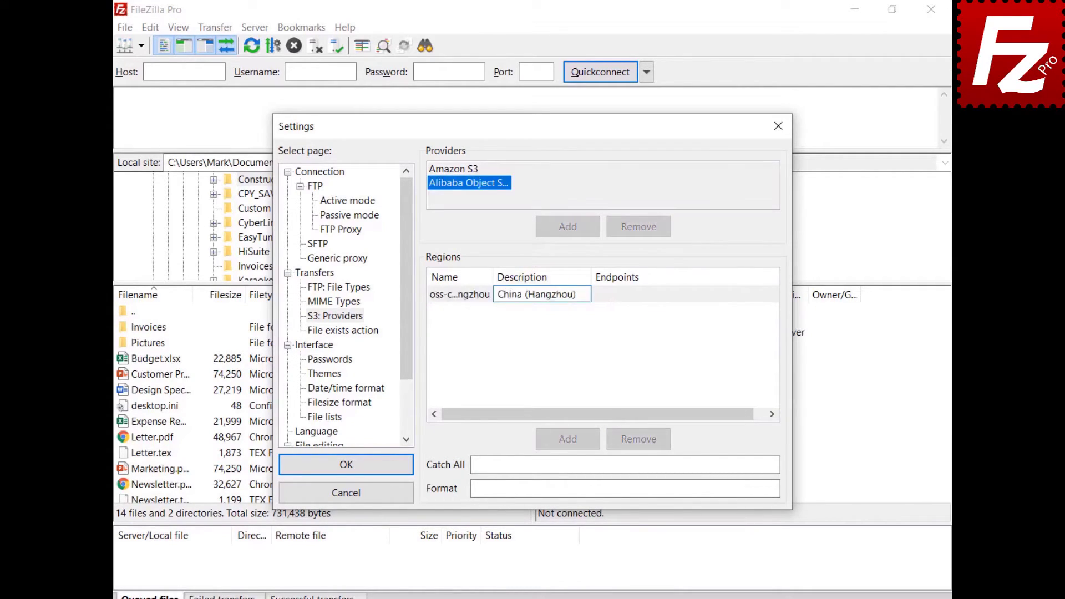
pyautogui.click(643, 296)
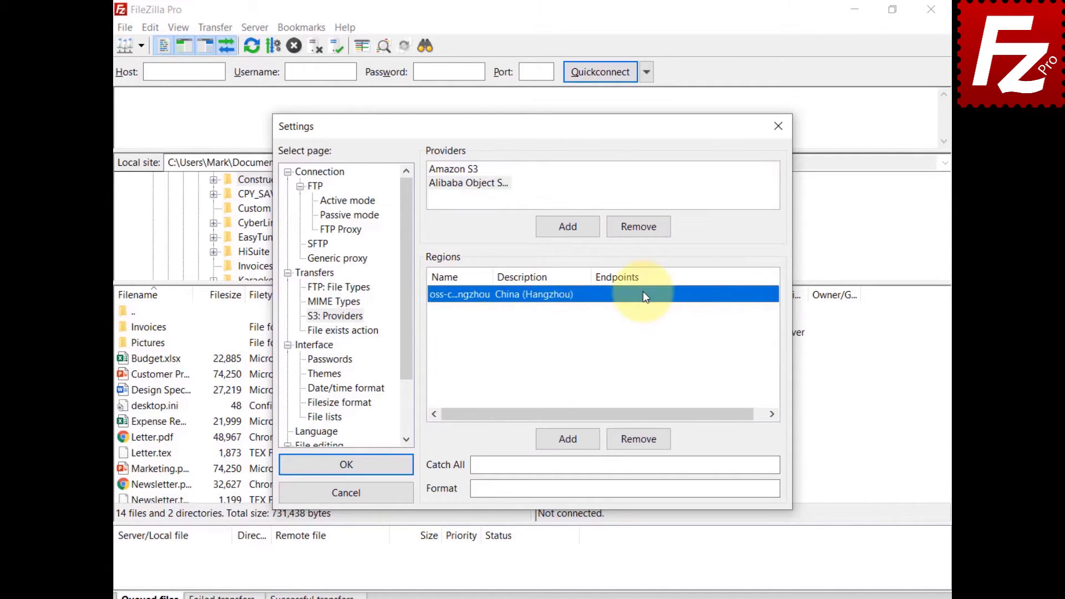
pyautogui.click(644, 294)
pyautogui.hotkey('ctrl', 'v')
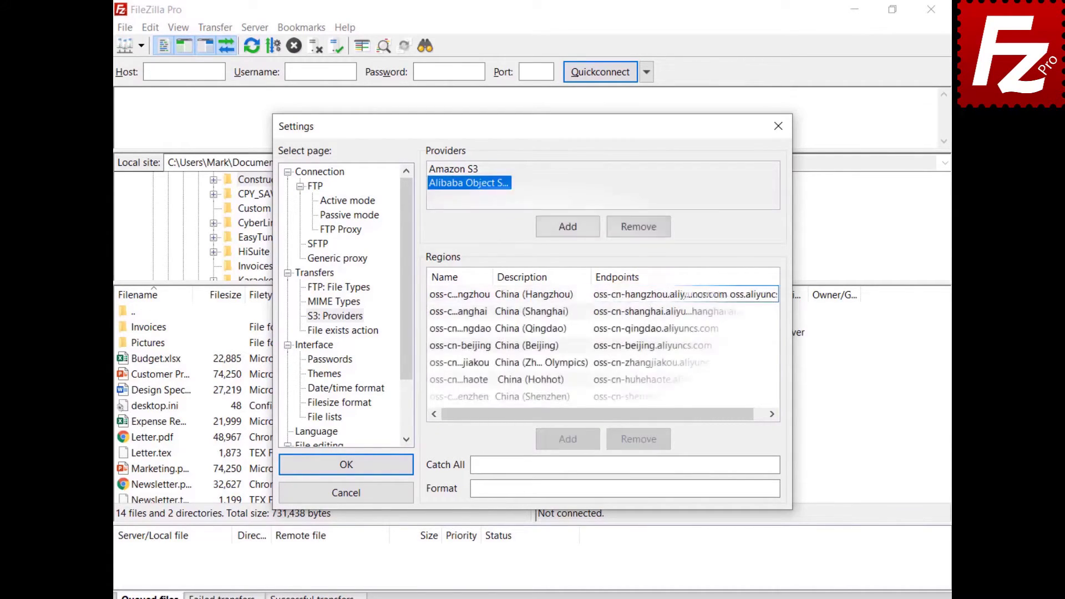
pyautogui.click(758, 293)
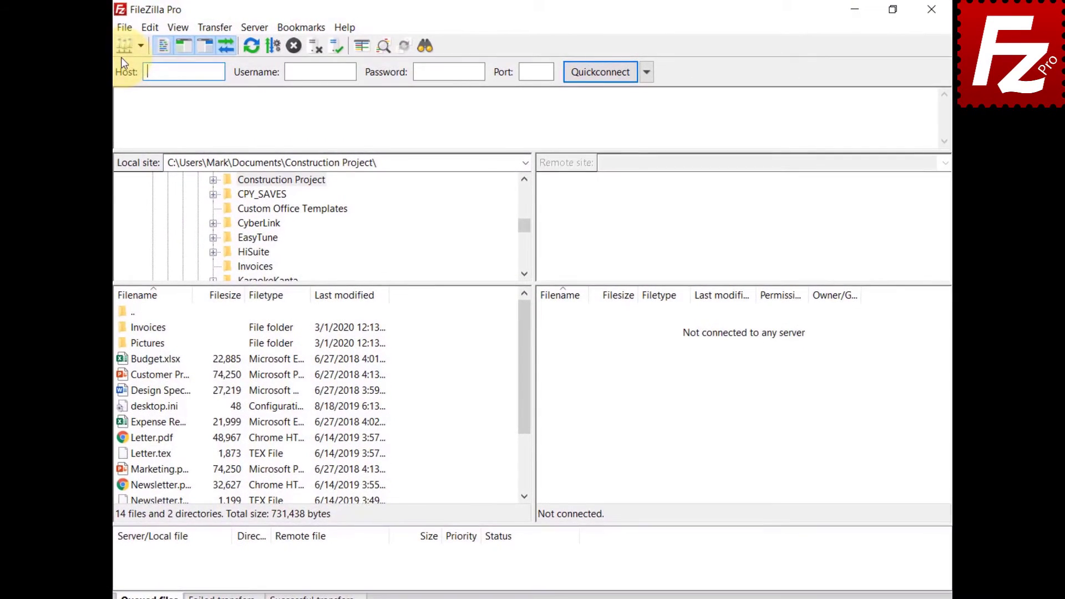
# Create a new saved site named 'Alibaba' using the S3 protocol.
pyautogui.click(127, 28)
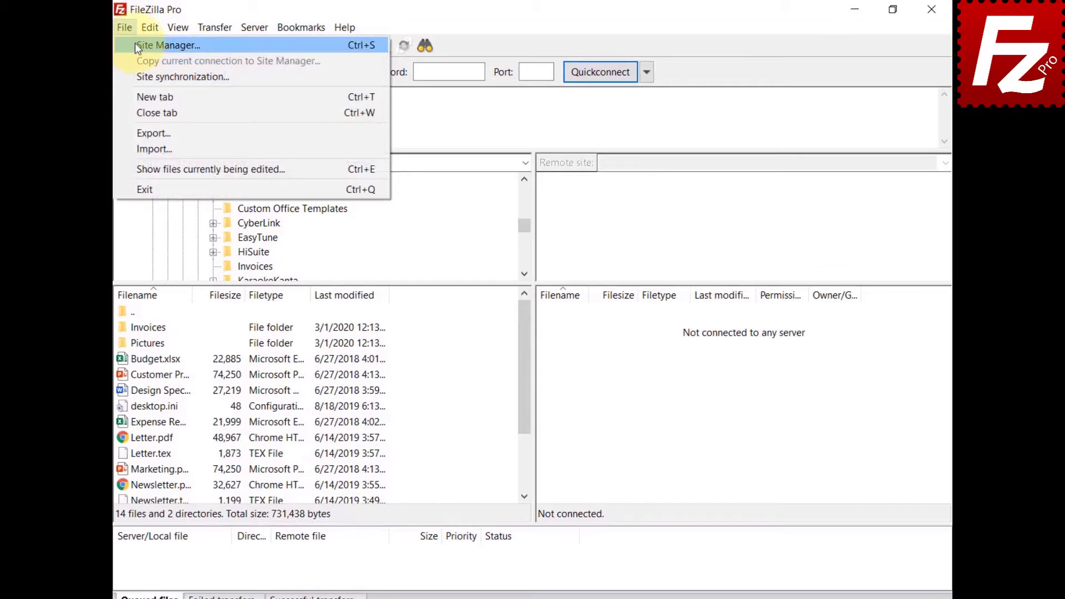
pyautogui.click(166, 45)
pyautogui.click(340, 416)
pyautogui.write('Alibaba')
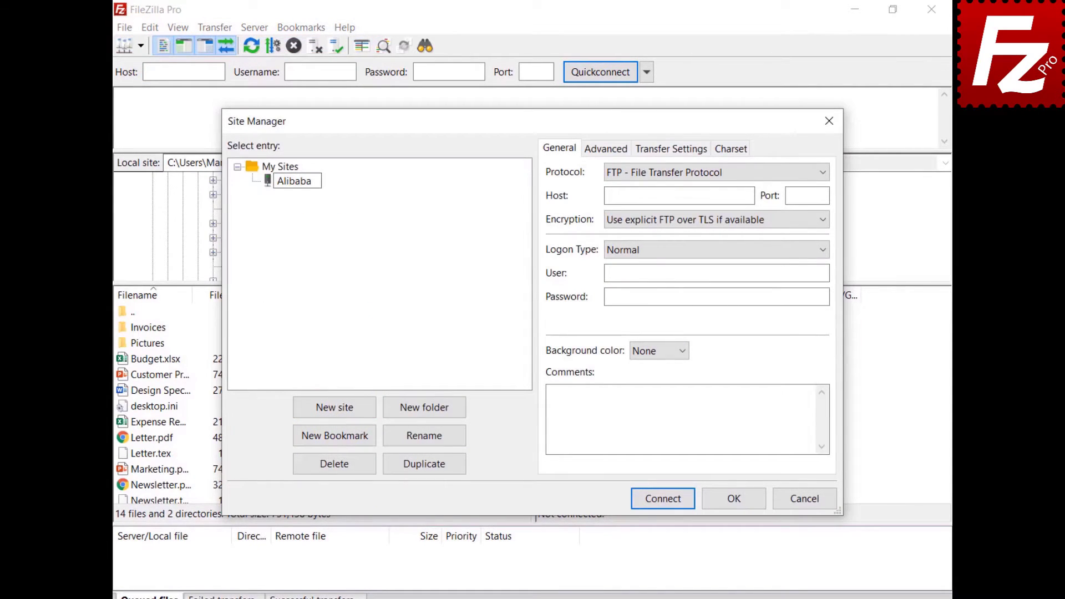
pyautogui.click(775, 175)
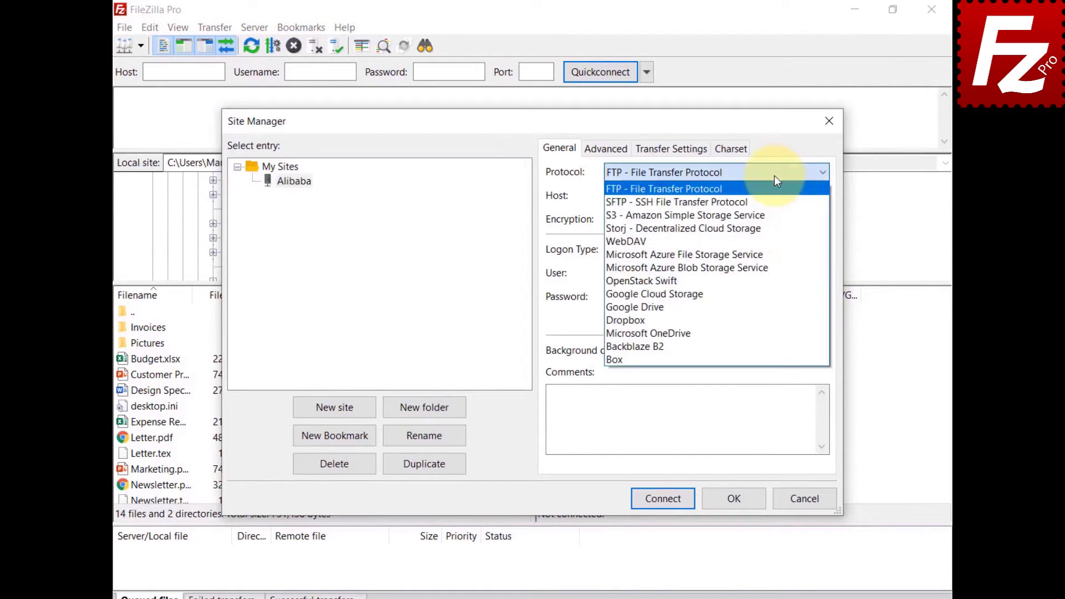
pyautogui.click(774, 216)
# Set host oss.aliyuncs.com and paste in the access key ID and secret access key.
pyautogui.press('Tab')
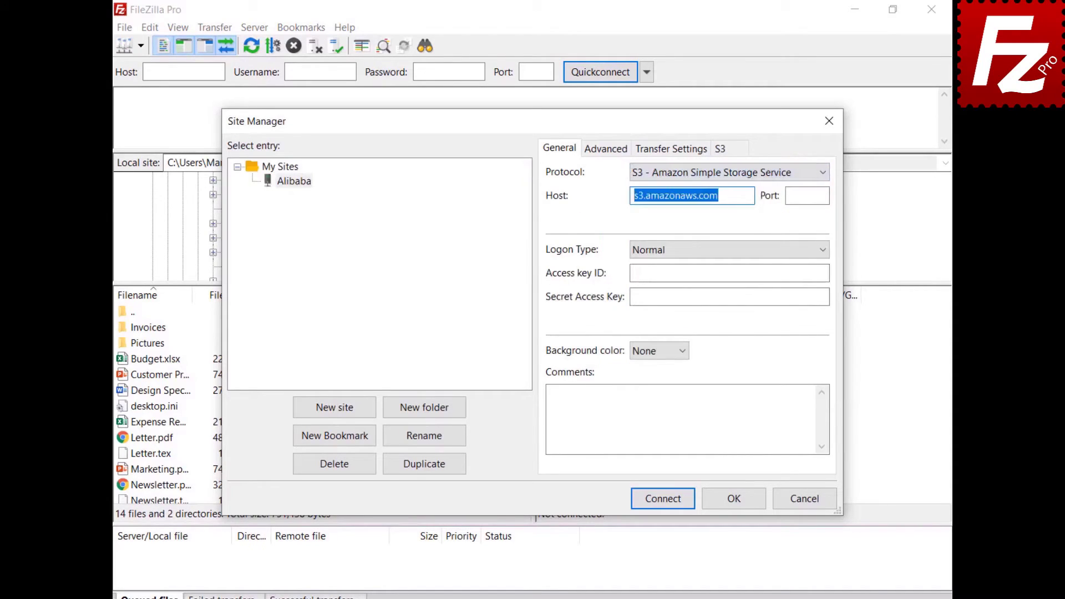
pyautogui.write('oss.aliyuncs.com')
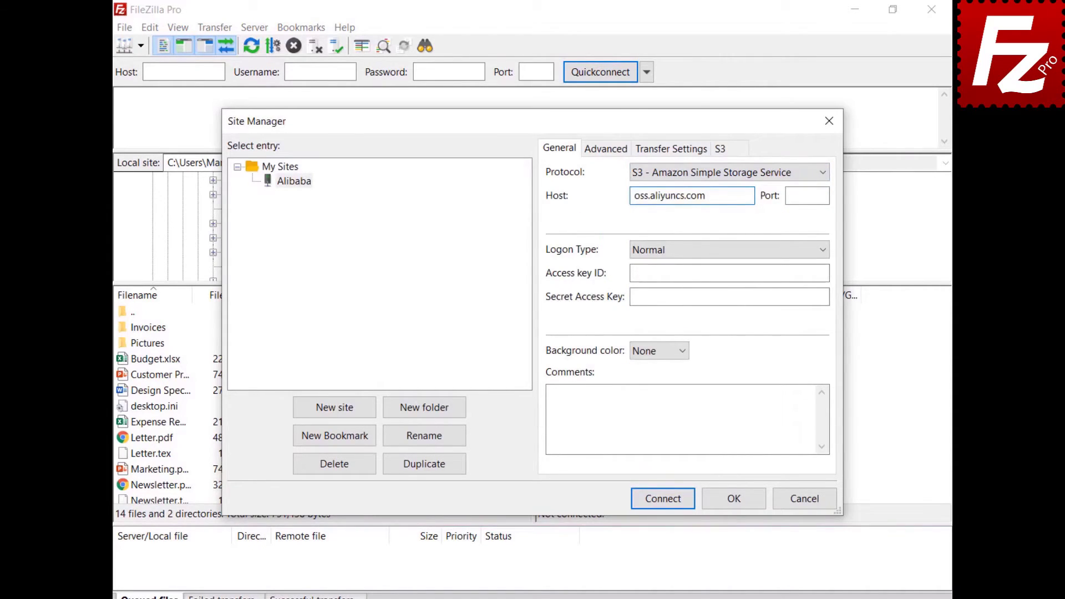
pyautogui.press('Tab')
pyautogui.press('Tab')
pyautogui.press('Tab')
pyautogui.hotkey('ctrl', 'v')
pyautogui.press('Tab')
pyautogui.hotkey('ctrl', 'v')
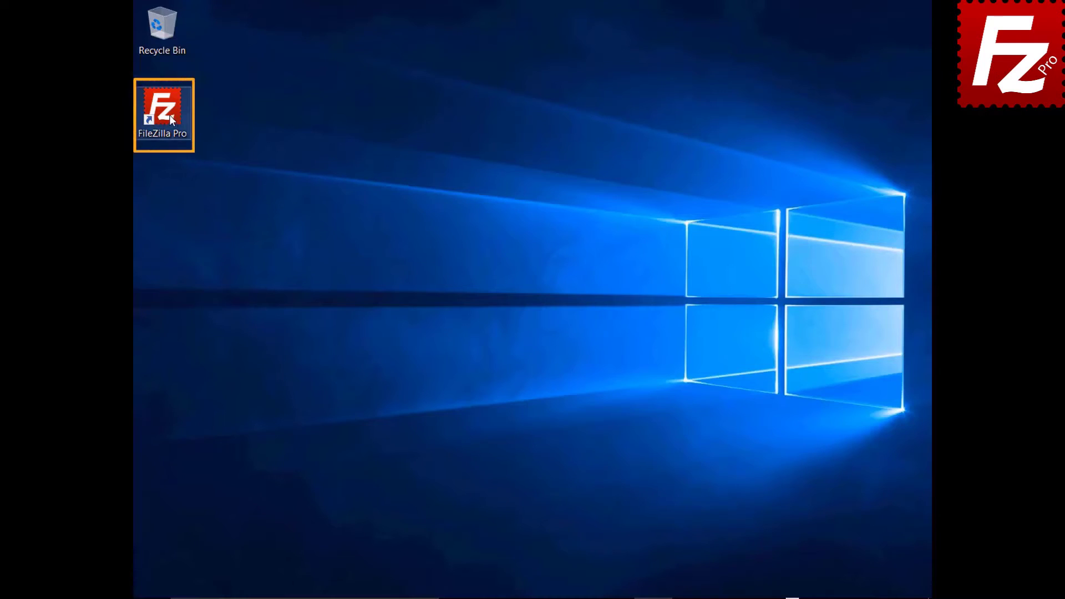
# Add a new S3 provider named 'StackPath' in Settings.
pyautogui.doubleClick(169, 115)
pyautogui.click(150, 27)
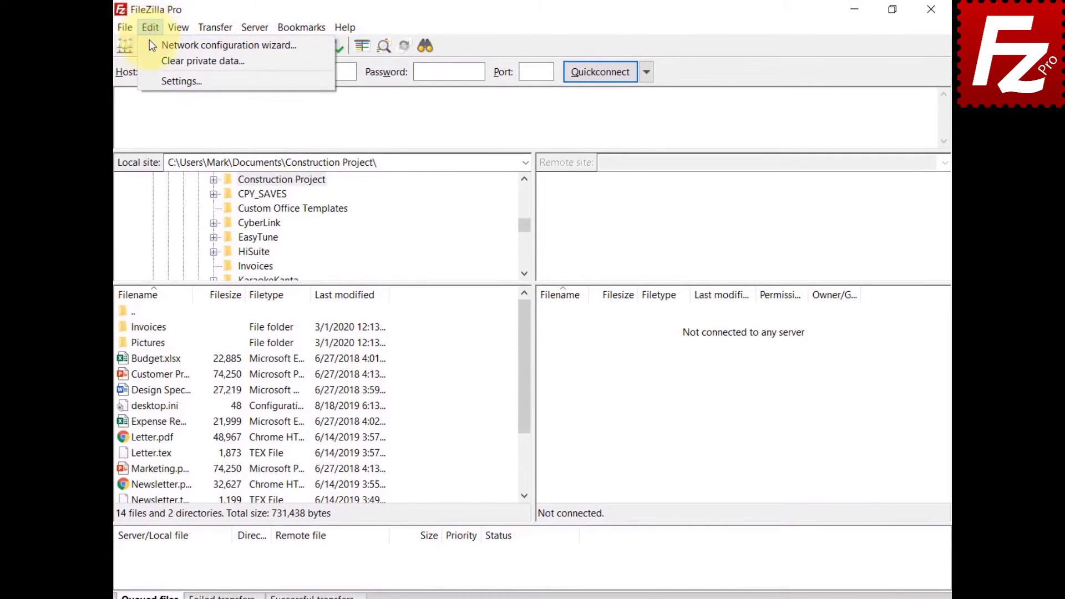
pyautogui.click(152, 80)
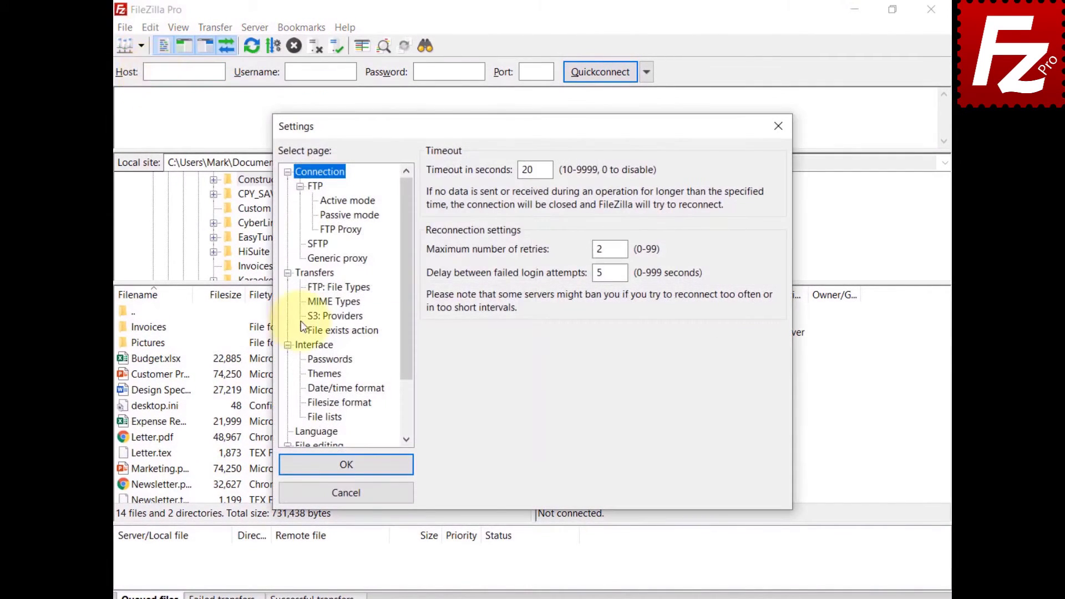
pyautogui.click(319, 318)
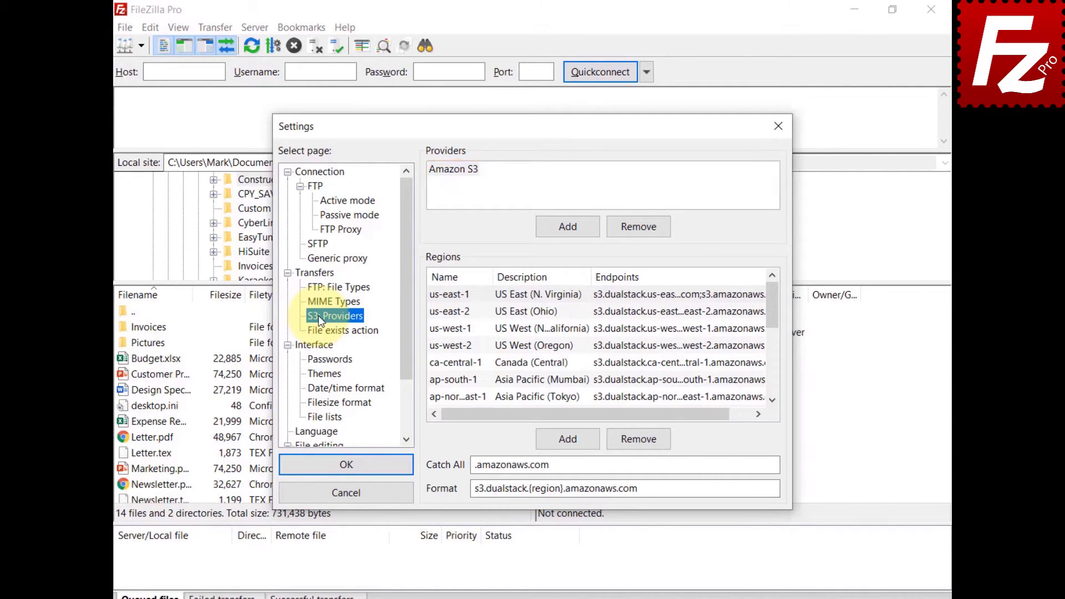
pyautogui.click(571, 226)
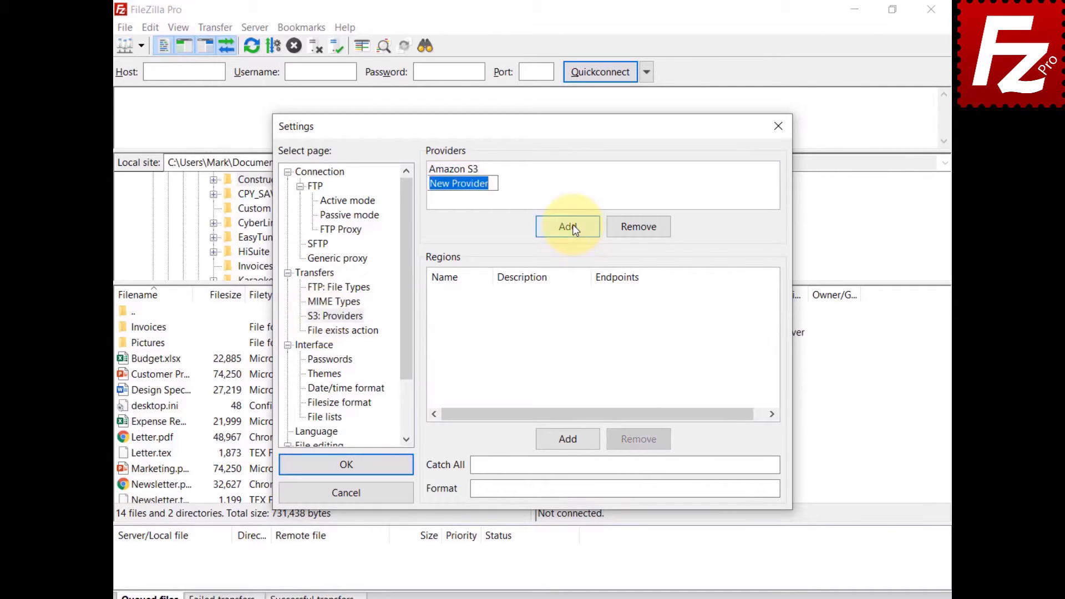
pyautogui.write('StackPath')
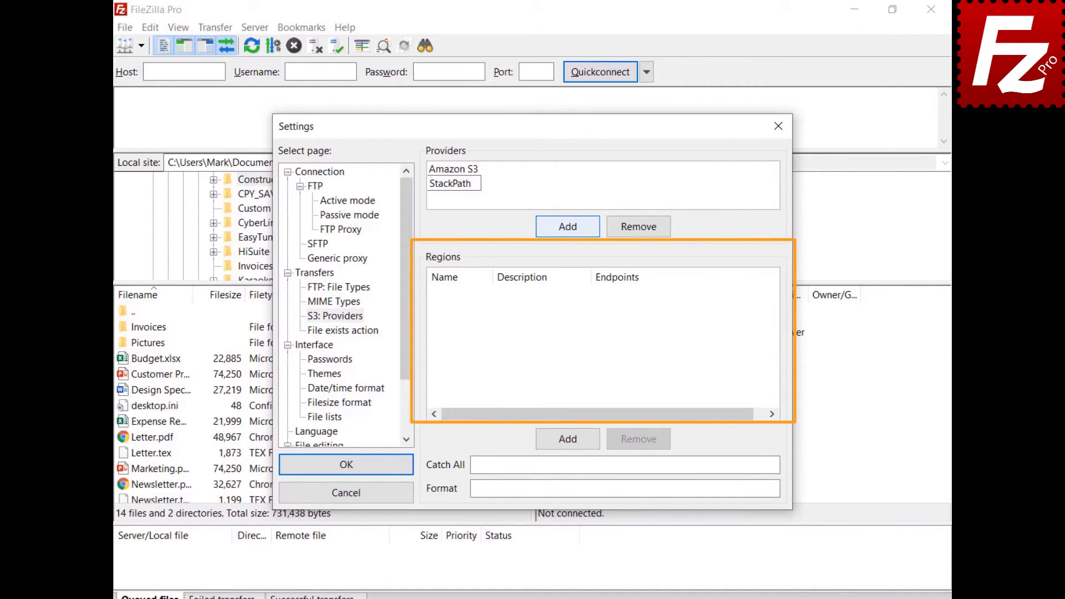
# Add region us-east, described 'US East 1', with endpoint s3.us-east.stackpathstorage.com.
pyautogui.click(571, 441)
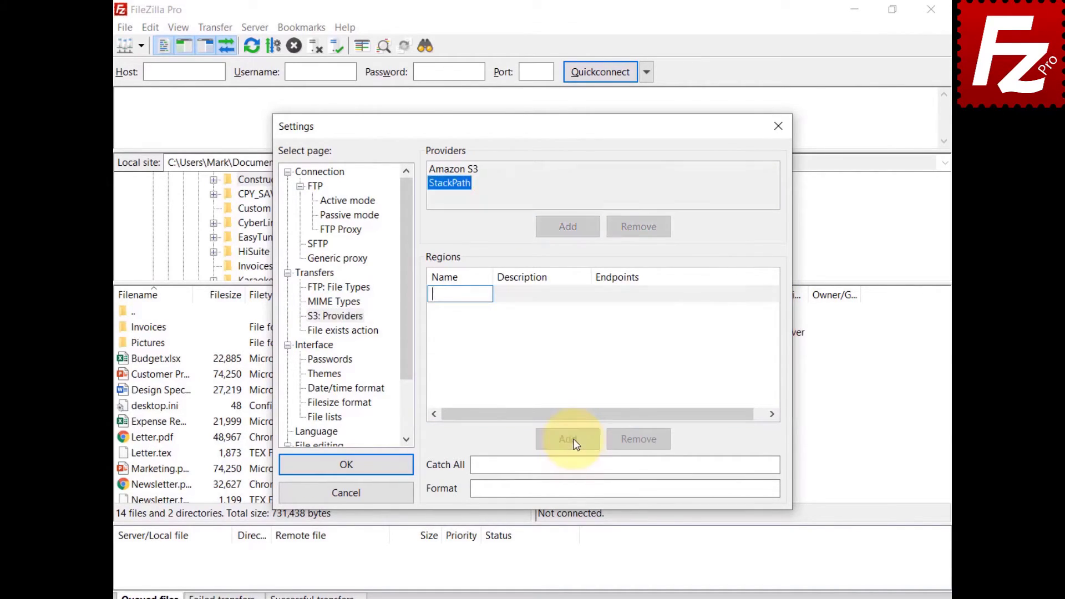
pyautogui.write('us-east')
pyautogui.click(528, 300)
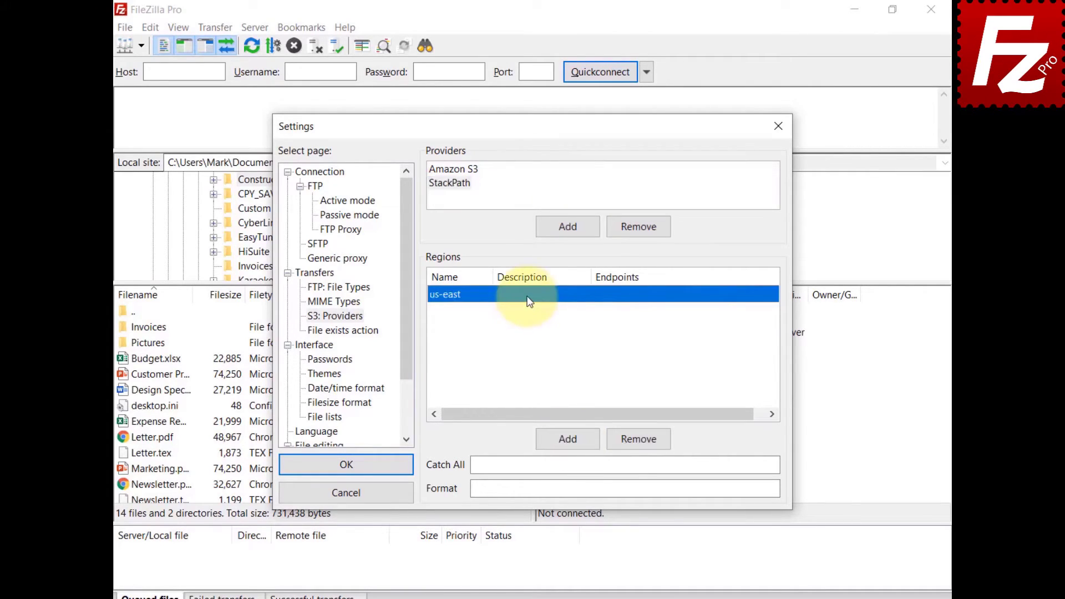
pyautogui.click(528, 300)
pyautogui.write('US East 1')
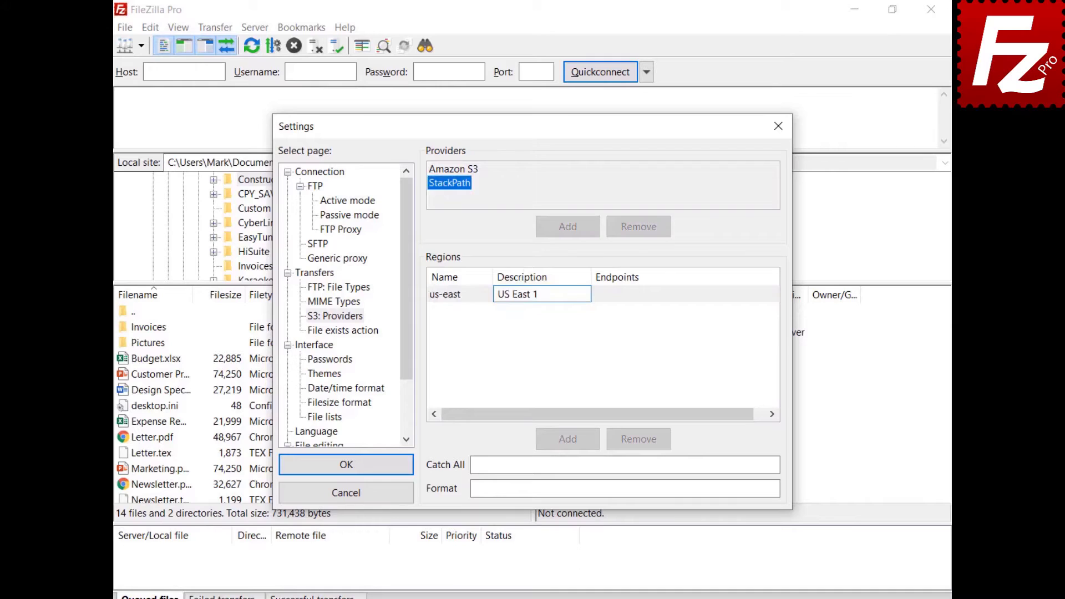
pyautogui.click(625, 295)
pyautogui.click(624, 294)
pyautogui.write('s3.us-east.stackpathstorage.com')
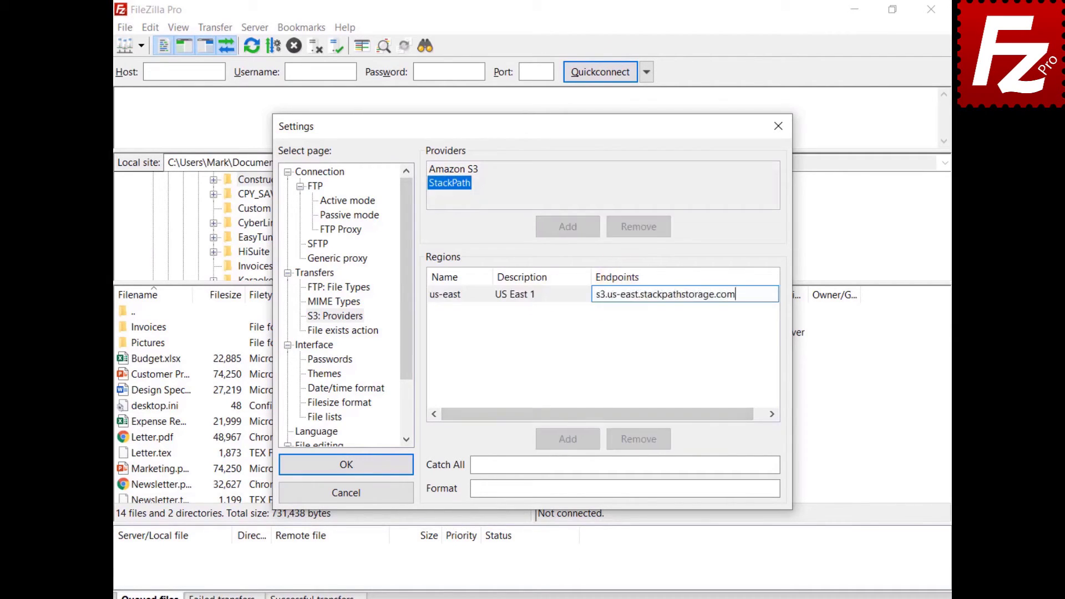
pyautogui.press('Return')
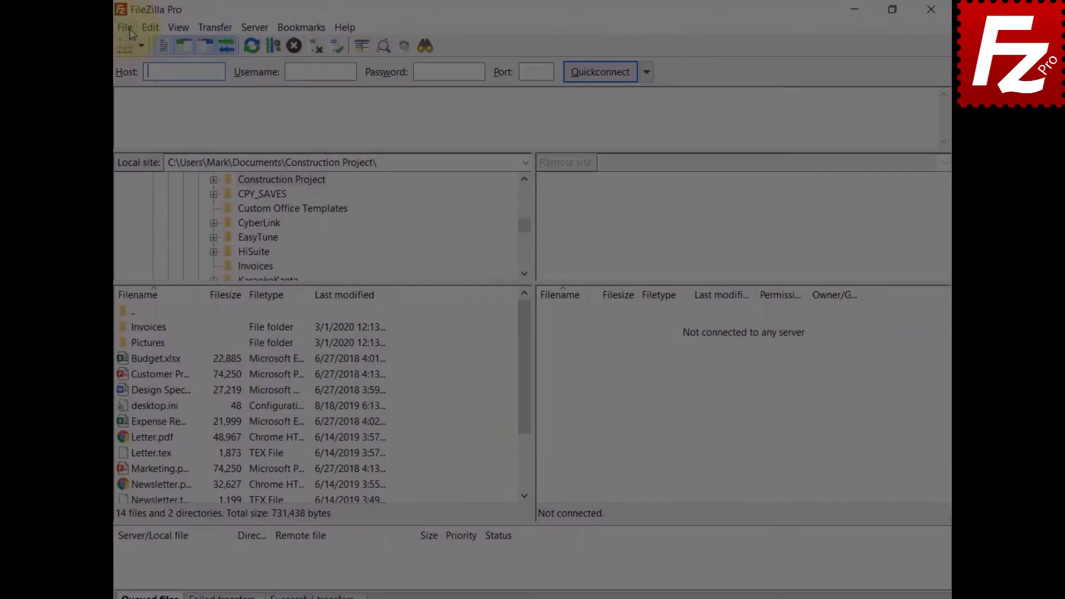
# Create a new saved site named 'StackPath' using the S3 protocol.
pyautogui.click(129, 24)
pyautogui.click(129, 48)
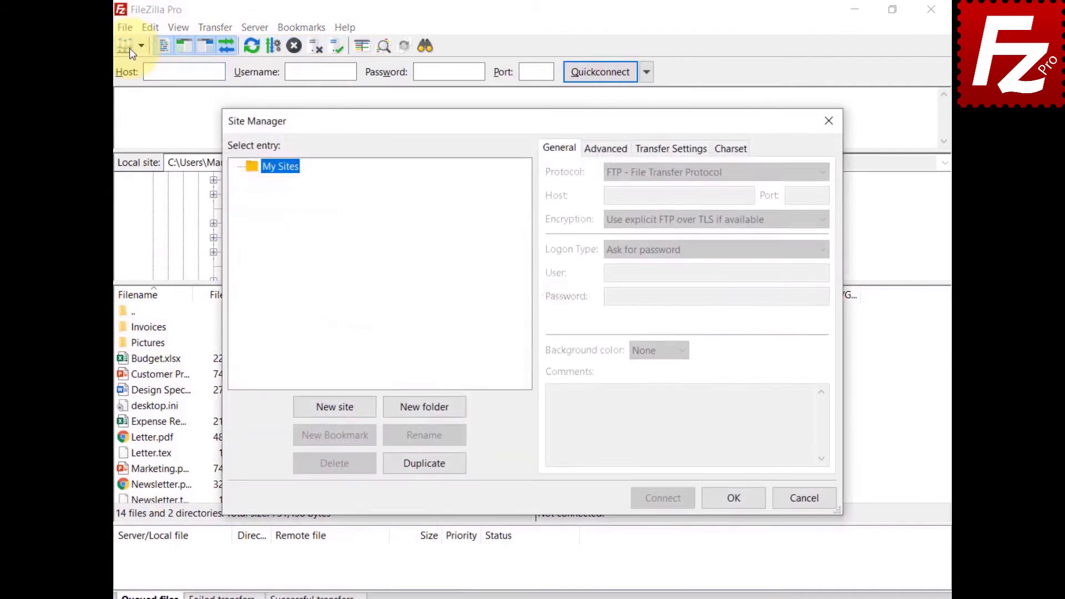
pyautogui.click(337, 407)
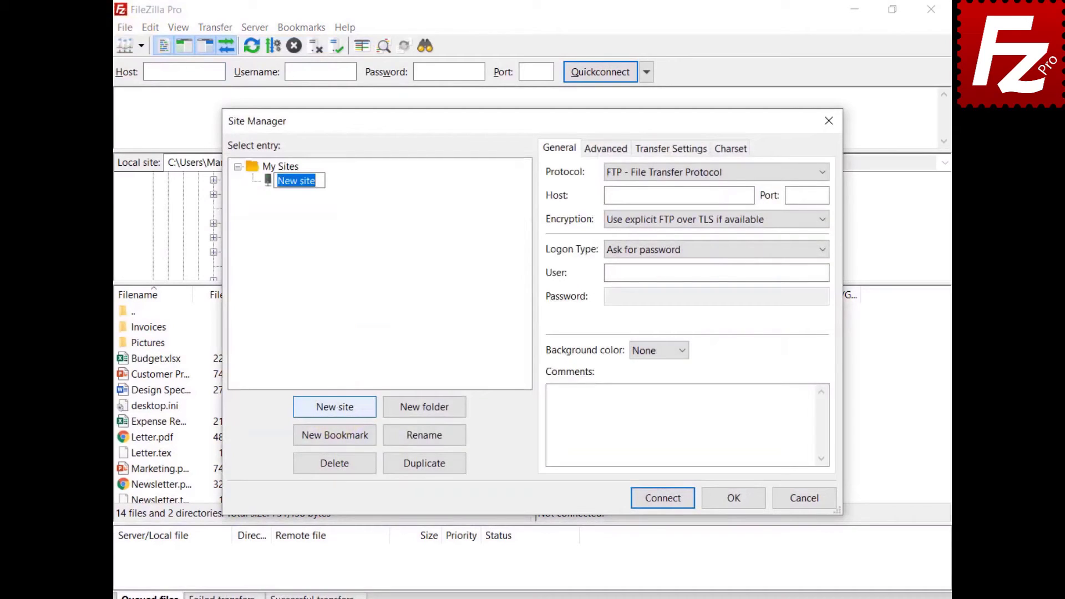
pyautogui.write('StackPath')
pyautogui.press('Return')
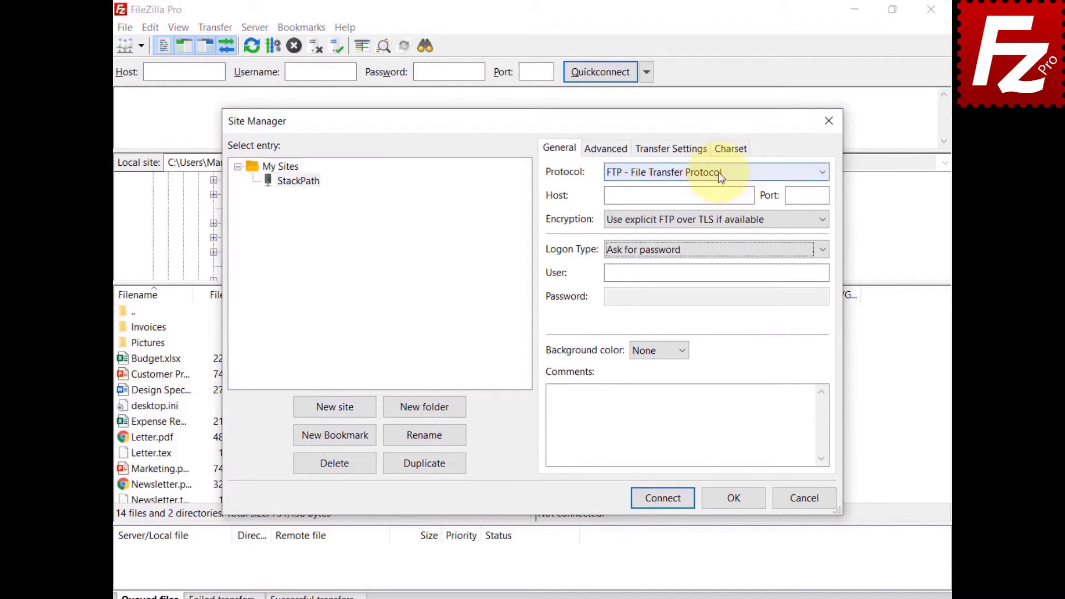
pyautogui.click(718, 172)
pyautogui.click(715, 215)
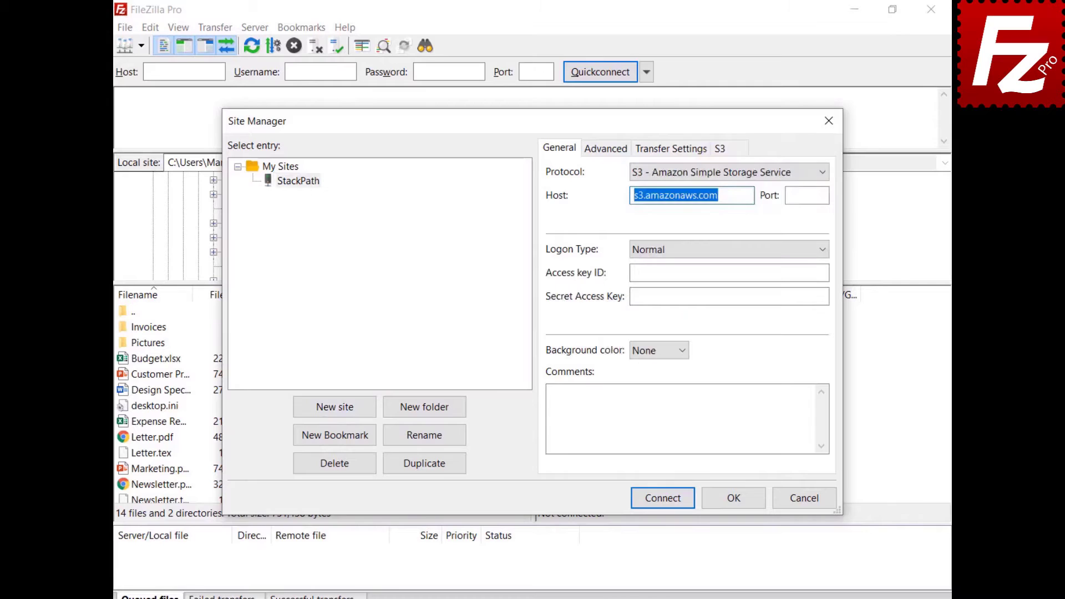
# Paste the StackPath us-east host, the access key ID and the secret access key.
pyautogui.hotkey('ctrl', 'v')
pyautogui.click(729, 272)
pyautogui.hotkey('ctrl', 'v')
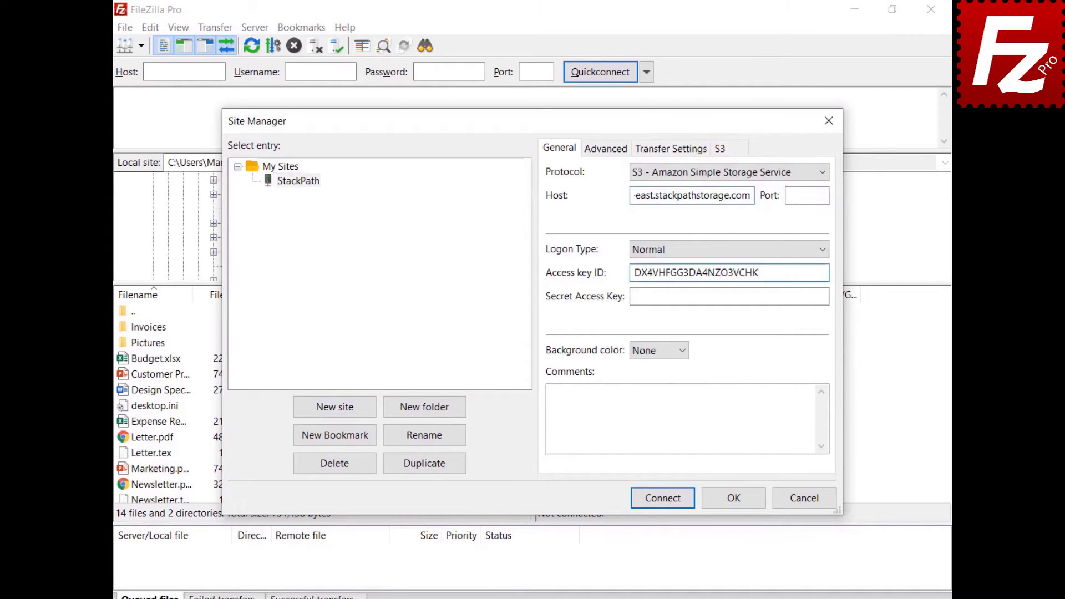
pyautogui.click(729, 296)
pyautogui.hotkey('ctrl', 'v')
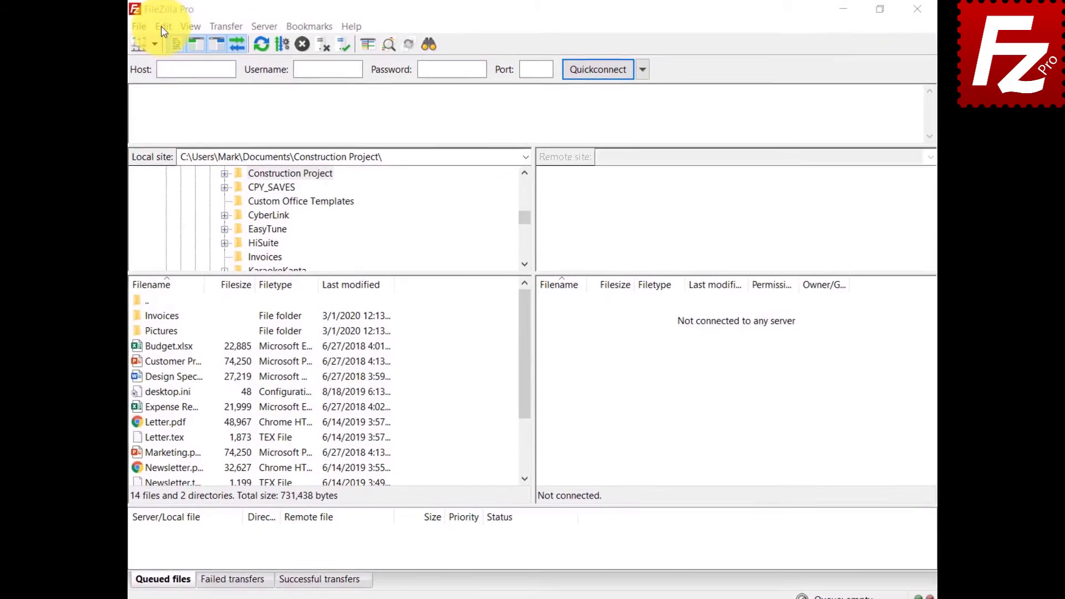
# Add a new S3 provider named 'Wasabi' in Settings.
pyautogui.click(156, 27)
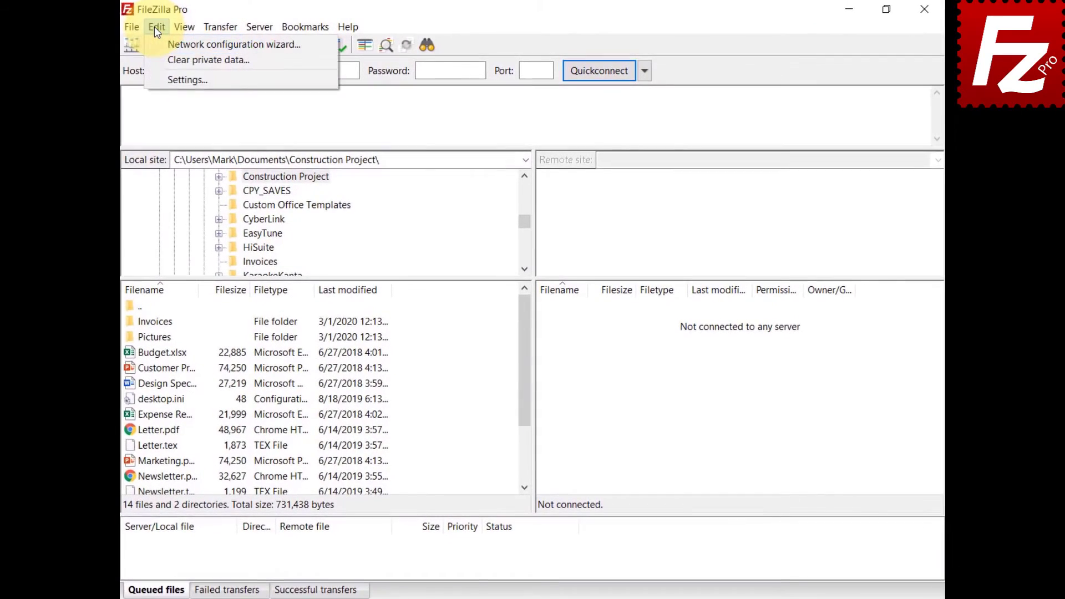
pyautogui.click(160, 79)
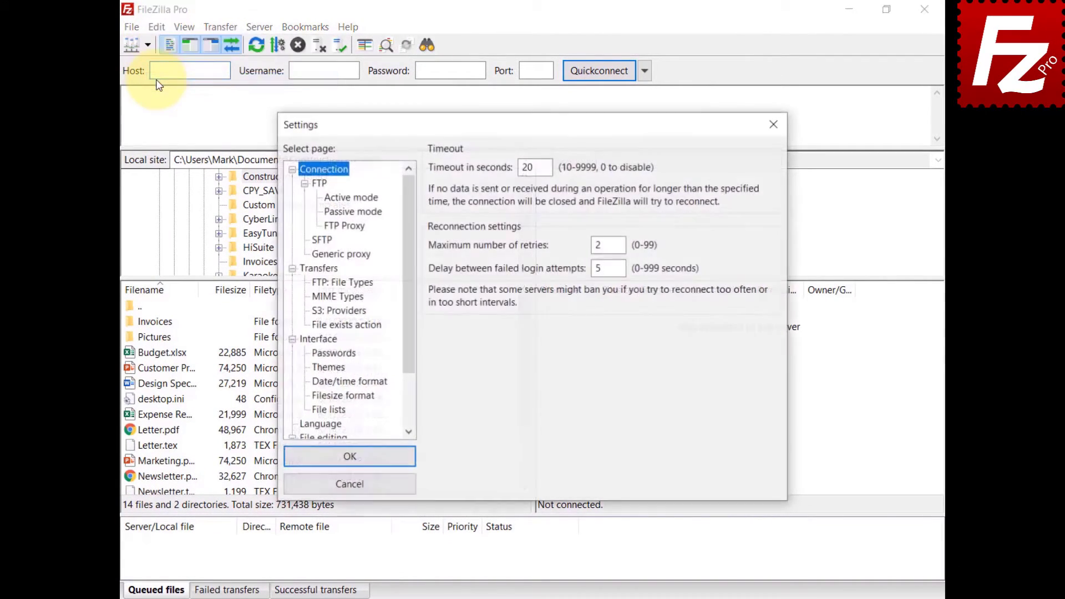
pyautogui.click(321, 318)
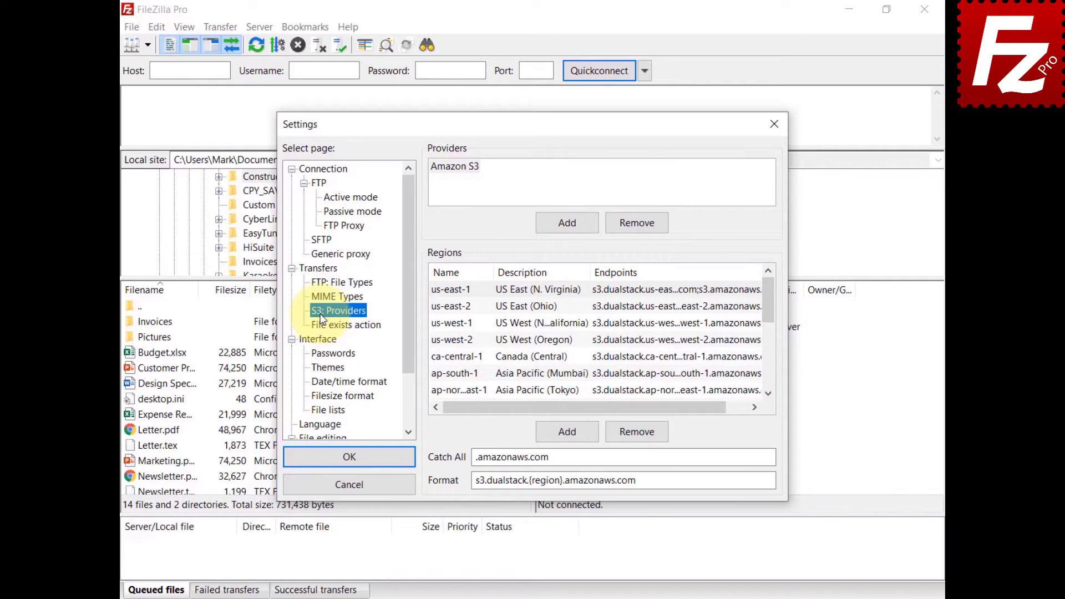
pyautogui.click(568, 224)
pyautogui.write('Wasabi')
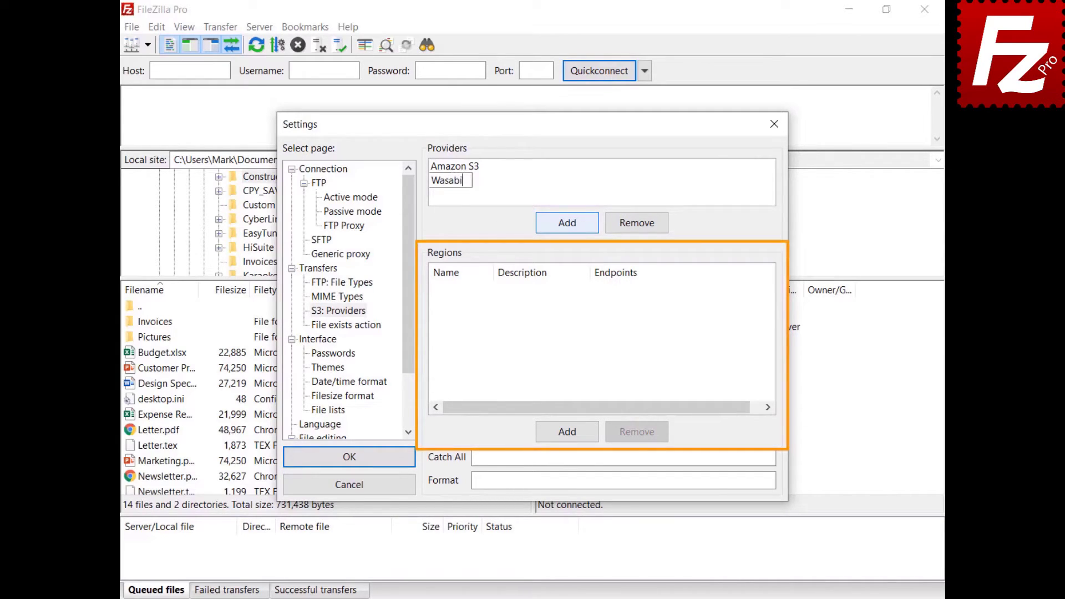
# Add region us-east-1, described 'US East 1', with endpoint s3.wasabisys.com.
pyautogui.click(568, 434)
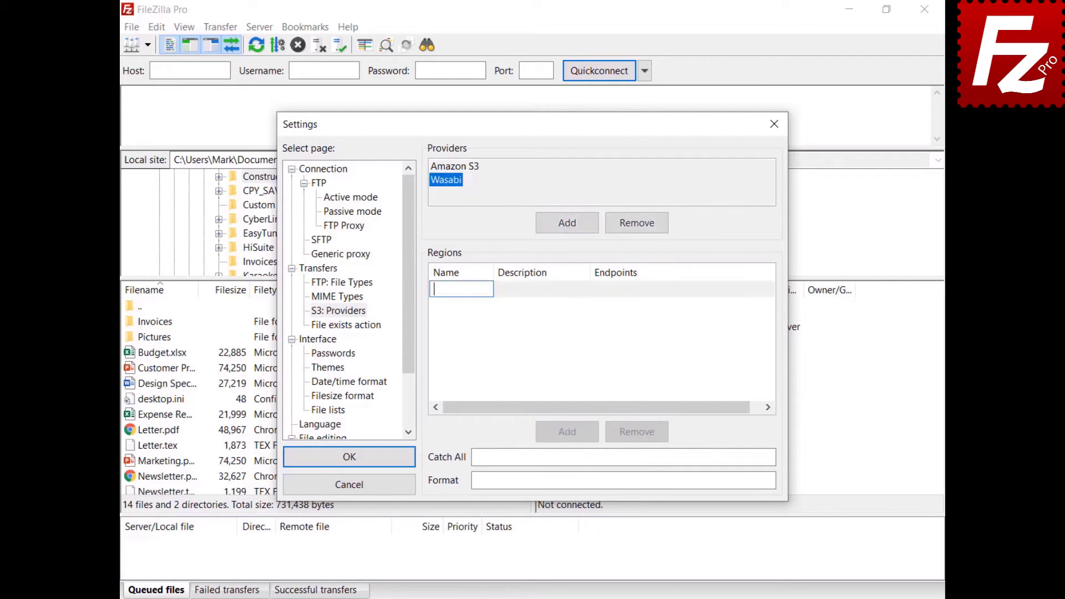
pyautogui.write('us-east-1')
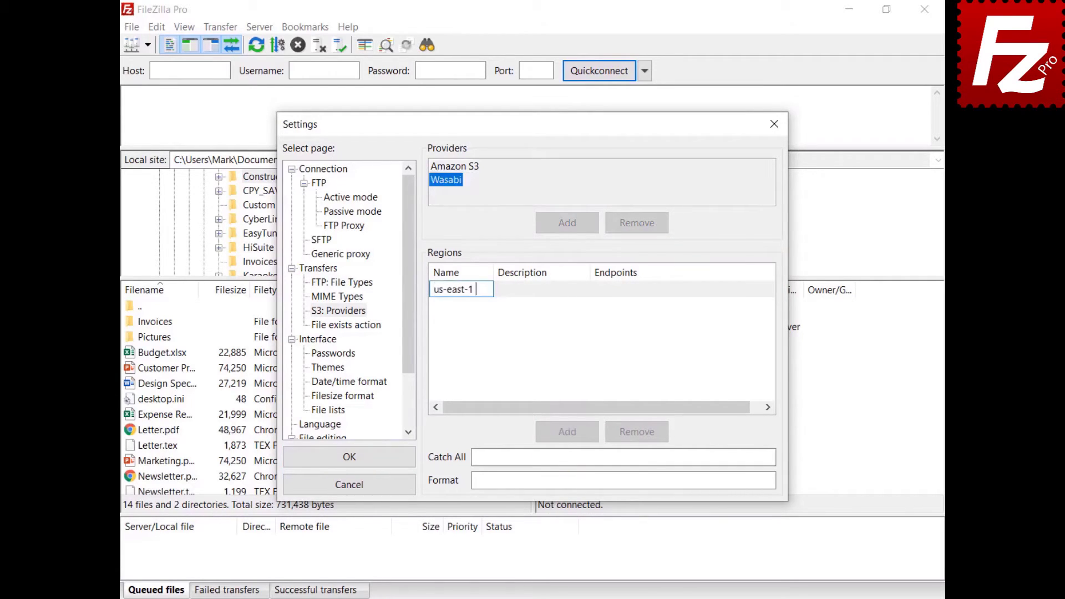
pyautogui.press('Return')
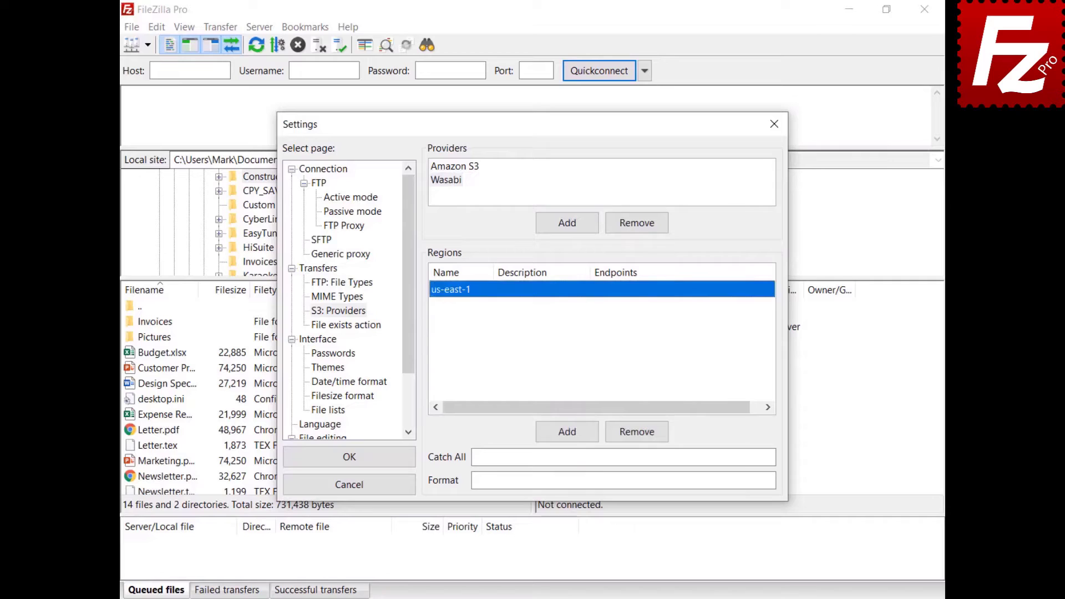
pyautogui.doubleClick(533, 292)
pyautogui.write('US East 1')
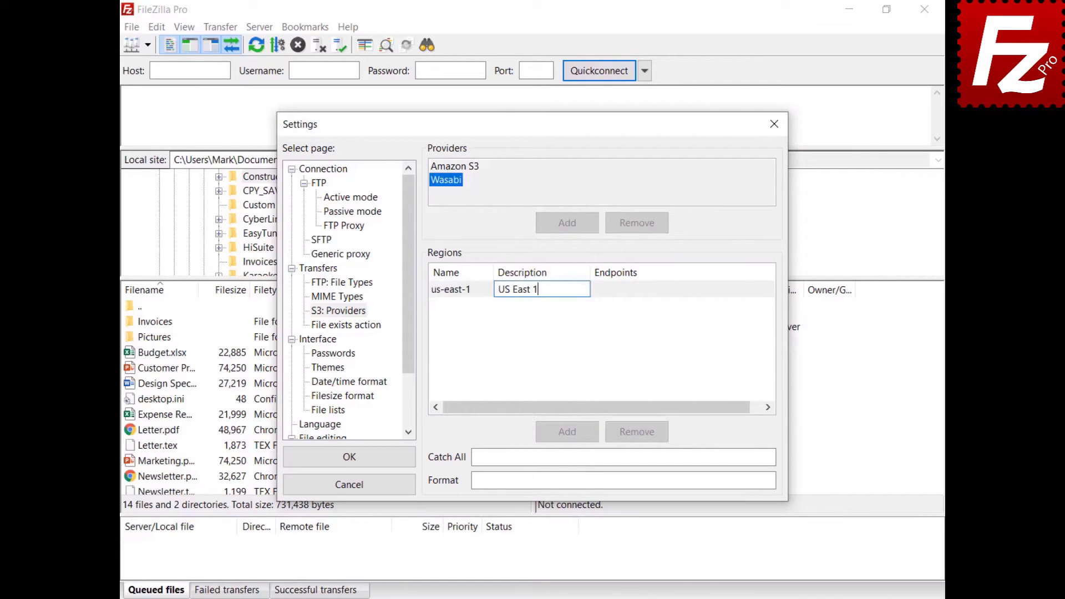
pyautogui.press('Return')
pyautogui.doubleClick(623, 289)
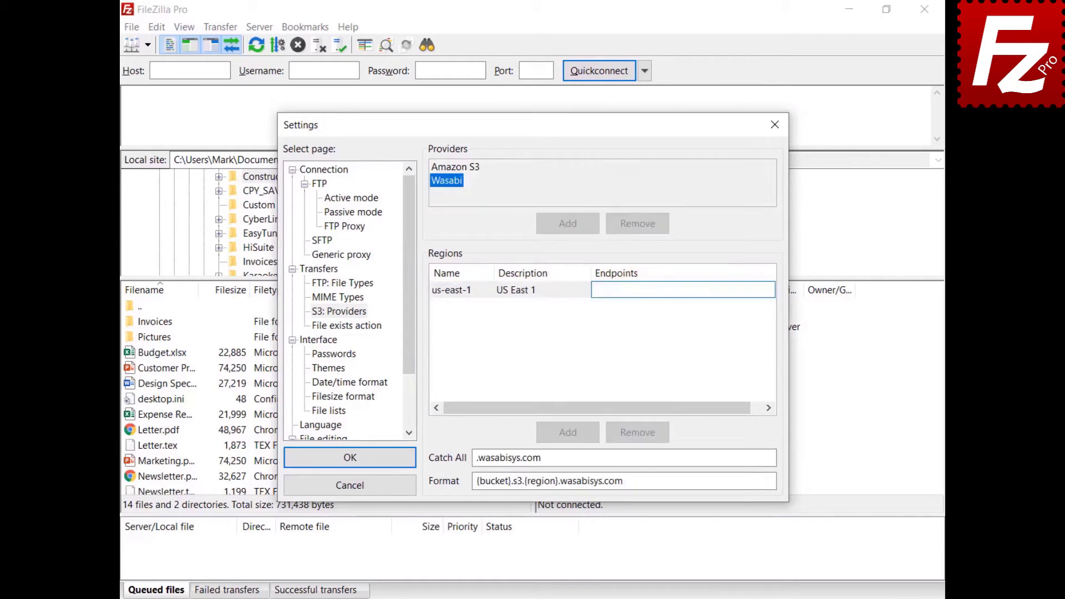
pyautogui.write('s3.wasabisys.com')
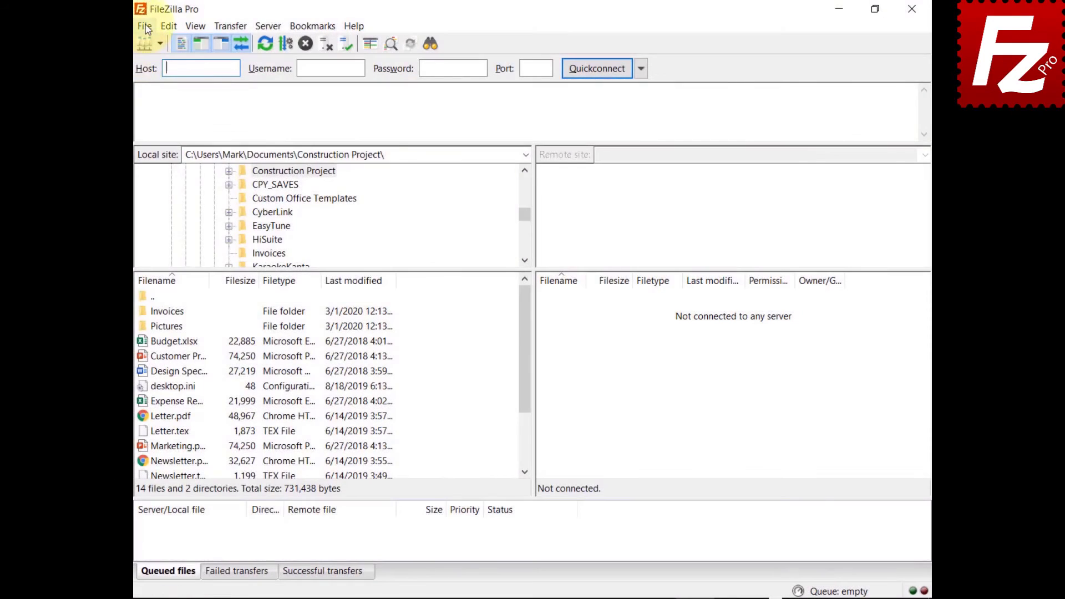
# Add a new saved site named 'Wasabi' using the S3 protocol.
pyautogui.click(146, 28)
pyautogui.click(153, 43)
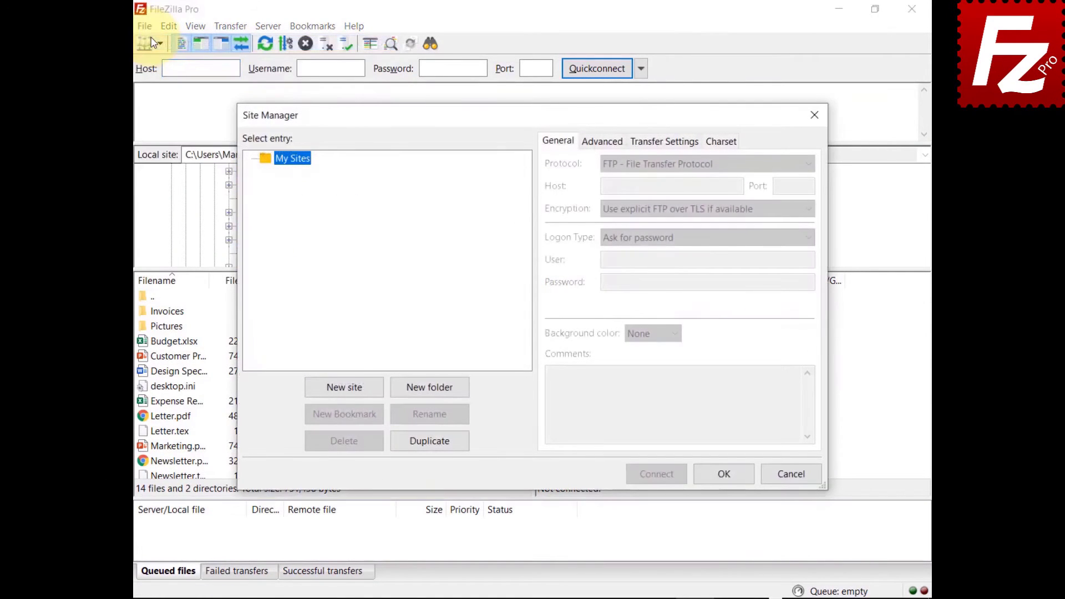
pyautogui.click(345, 387)
pyautogui.write('Was')
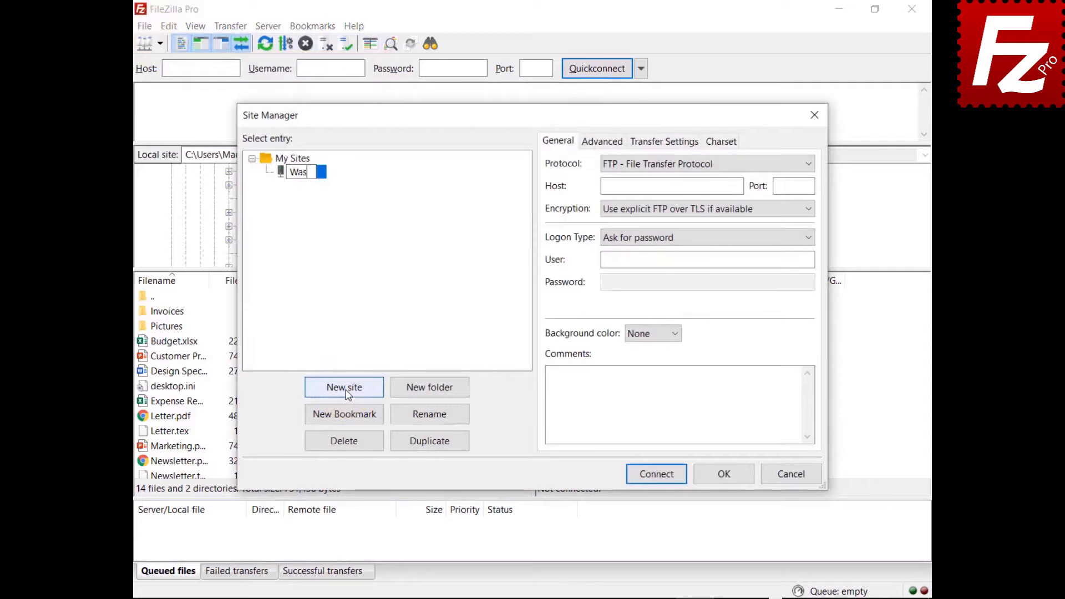
pyautogui.write('abi')
pyautogui.click(684, 163)
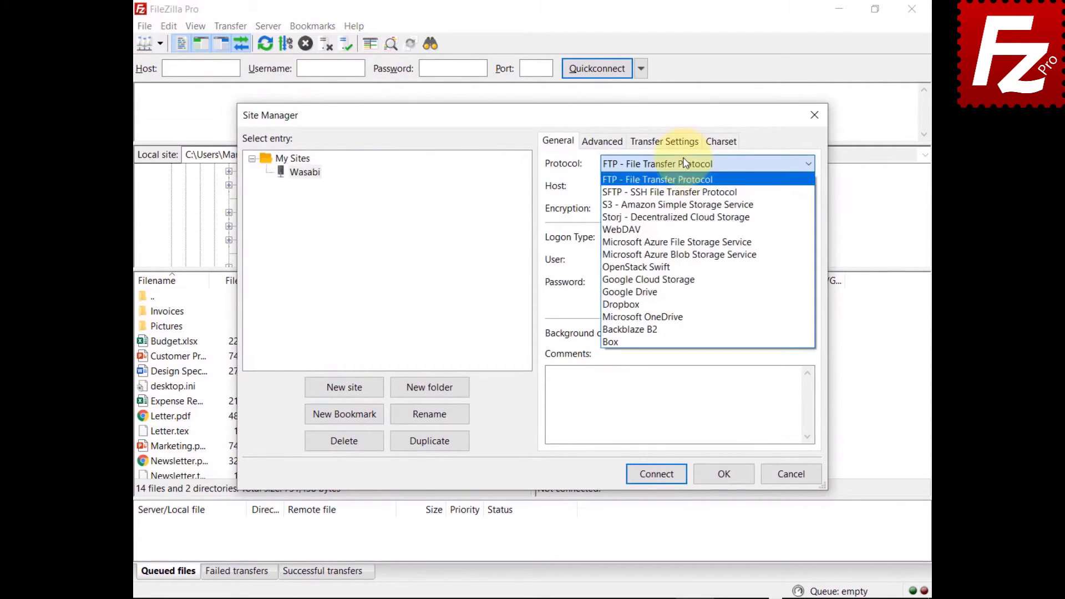
pyautogui.click(685, 205)
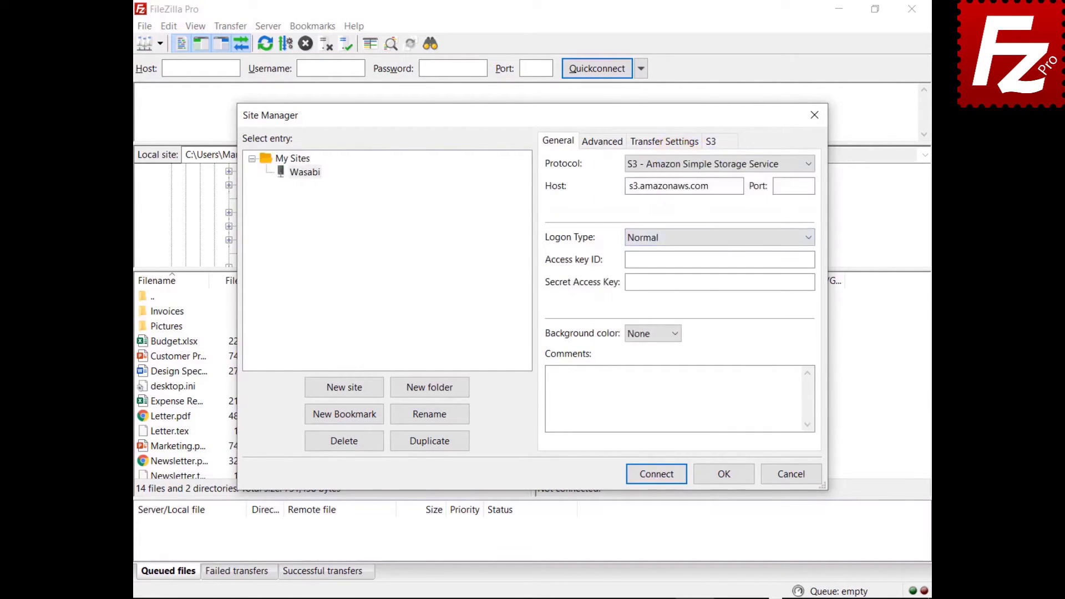
# Set host to s3.wasabisys.com and paste the access key ID and secret access key.
pyautogui.press('Tab')
pyautogui.write('s3.wasabisys.com')
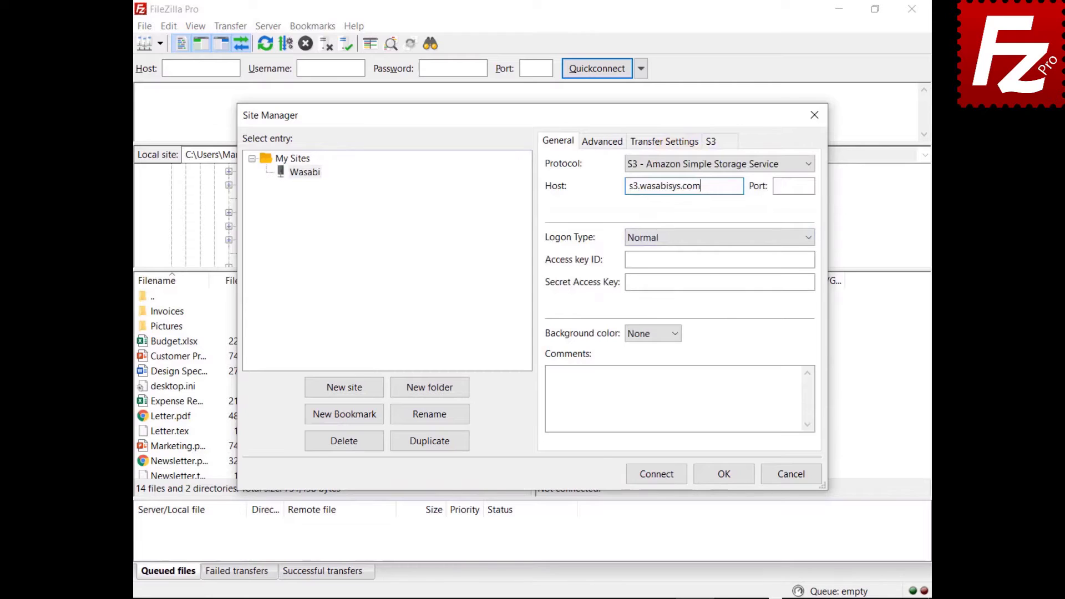
pyautogui.click(719, 260)
pyautogui.hotkey('ctrl', 'v')
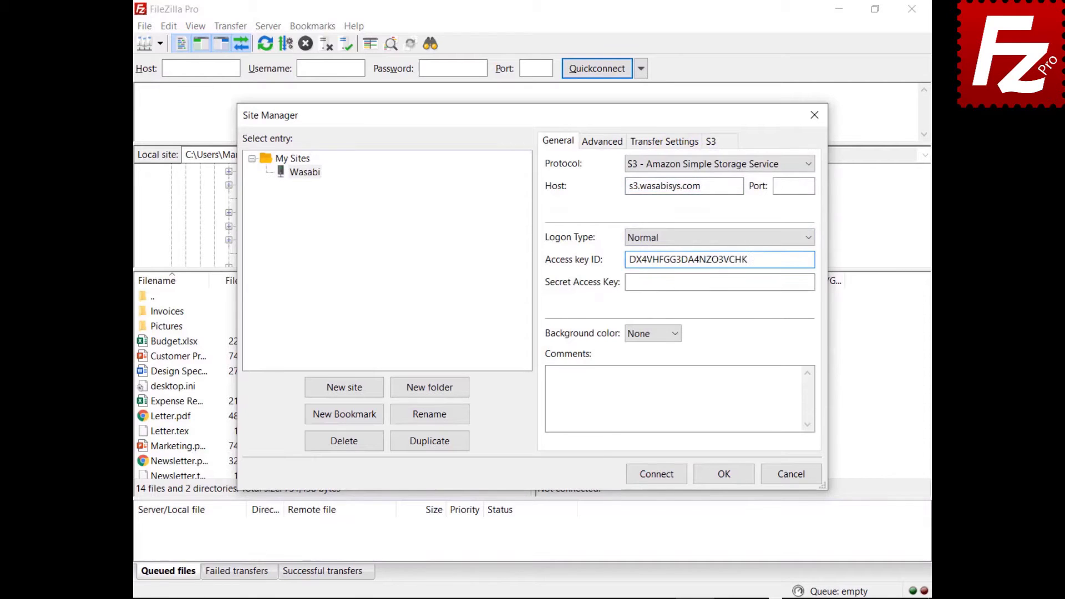
pyautogui.click(813, 282)
pyautogui.hotkey('ctrl', 'v')
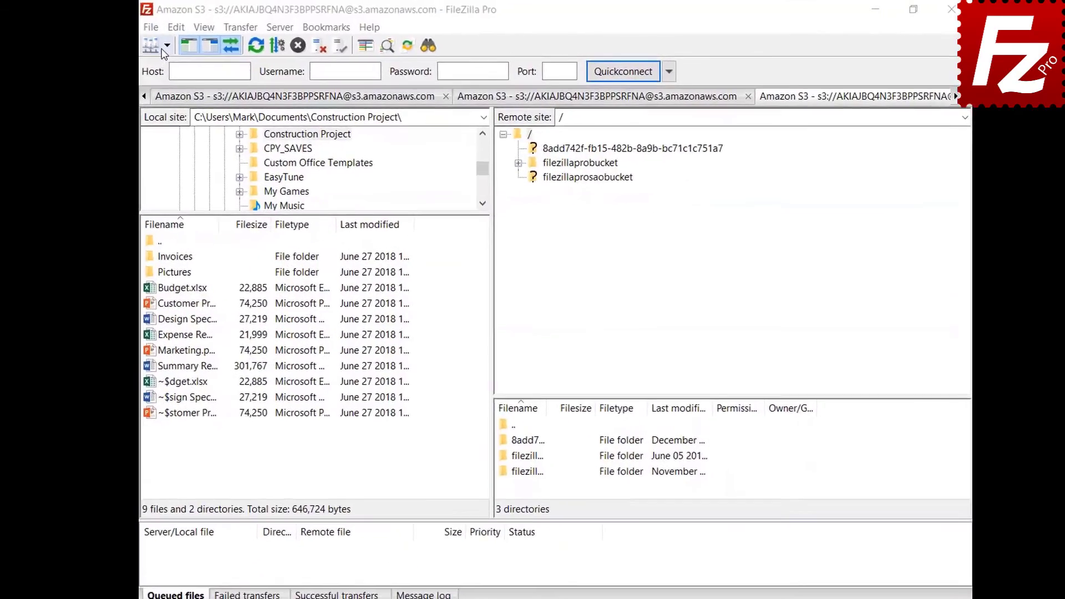
# Connect to the Amazon S3 site, open filezillaprobucket's lifecycle policies, and add a new rule.
pyautogui.click(181, 50)
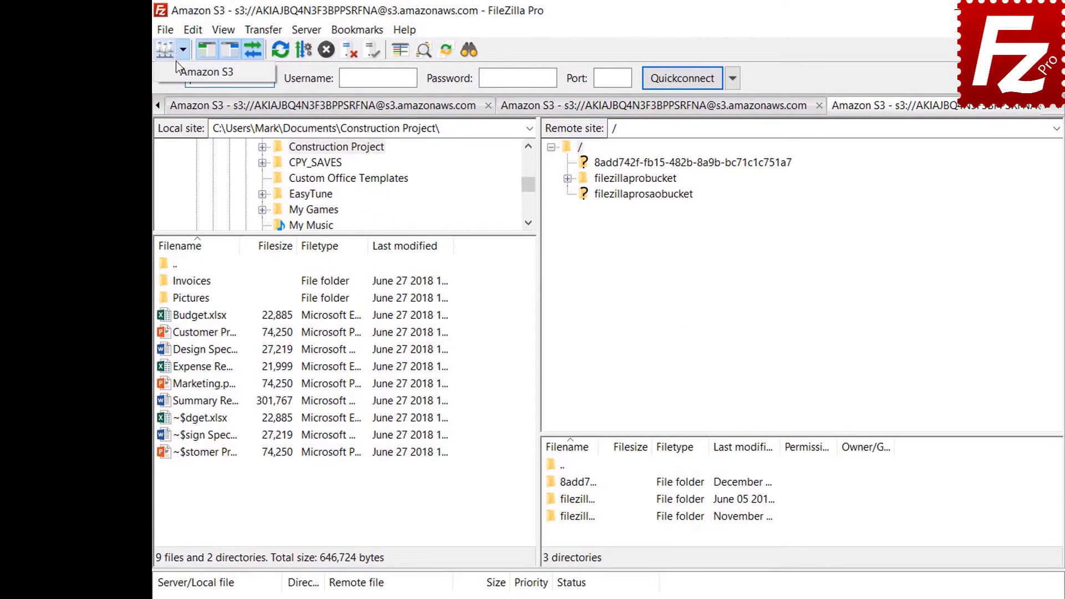
pyautogui.click(175, 76)
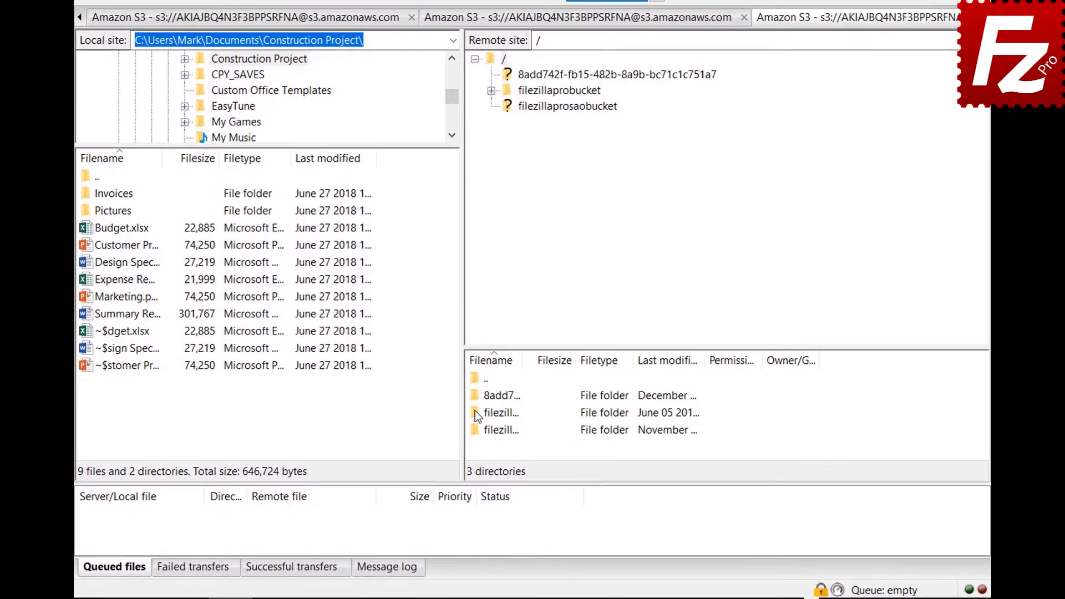
pyautogui.rightClick(474, 408)
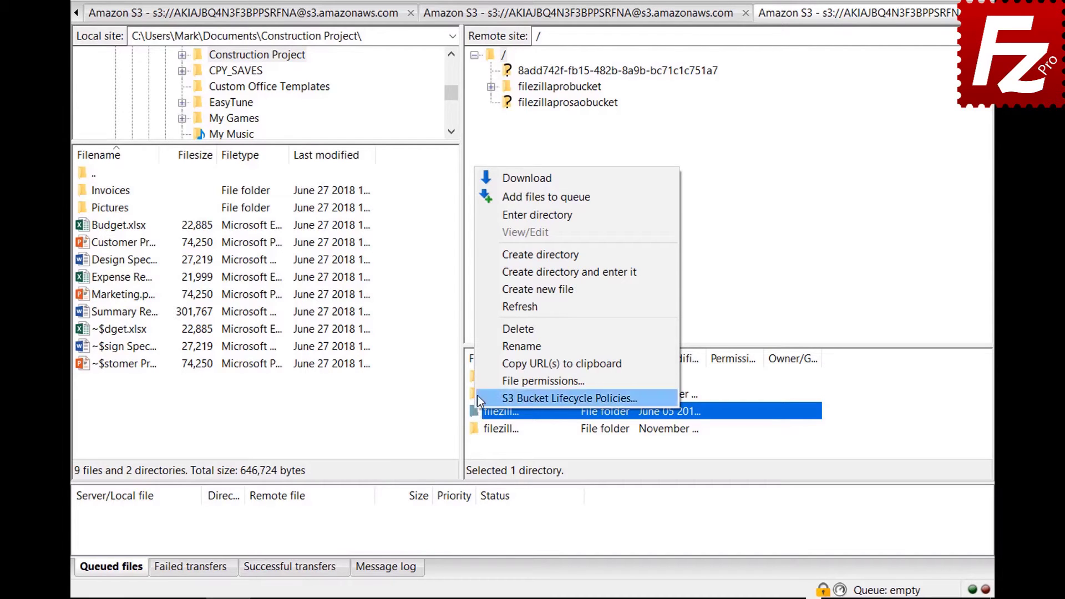
pyautogui.click(477, 396)
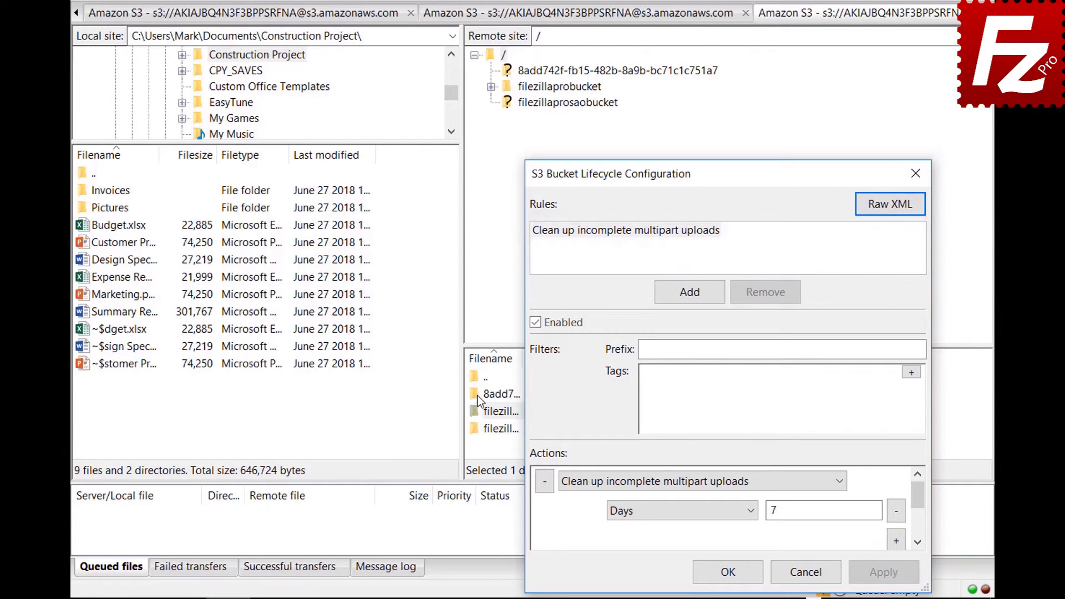
pyautogui.click(690, 292)
# Name the rule 'Archive old site images', enable it, and filter by prefix images/.
pyautogui.write('Ar')
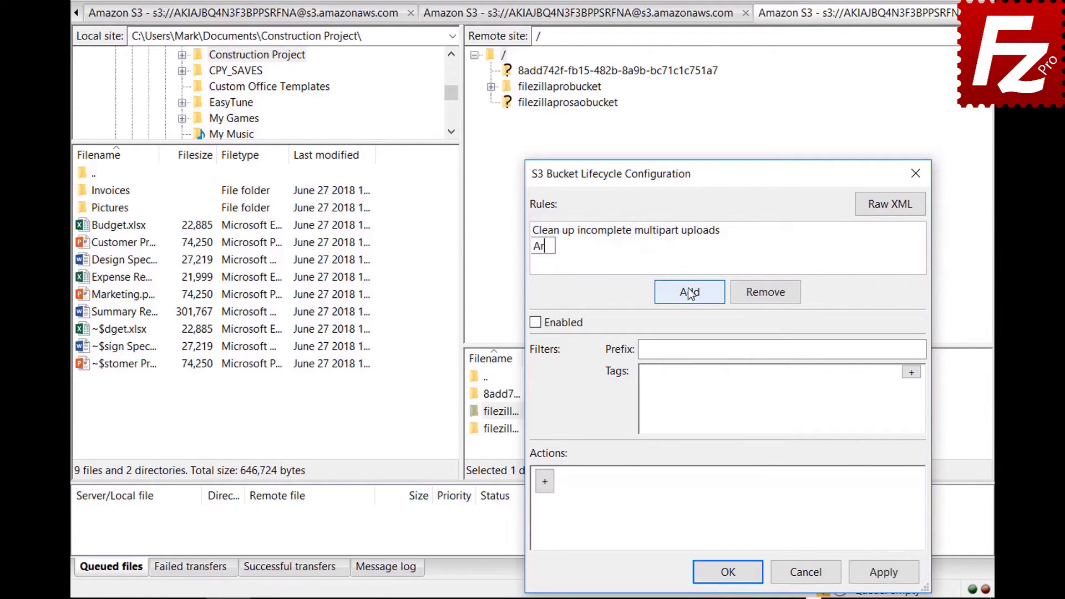
pyautogui.write('chive old site images')
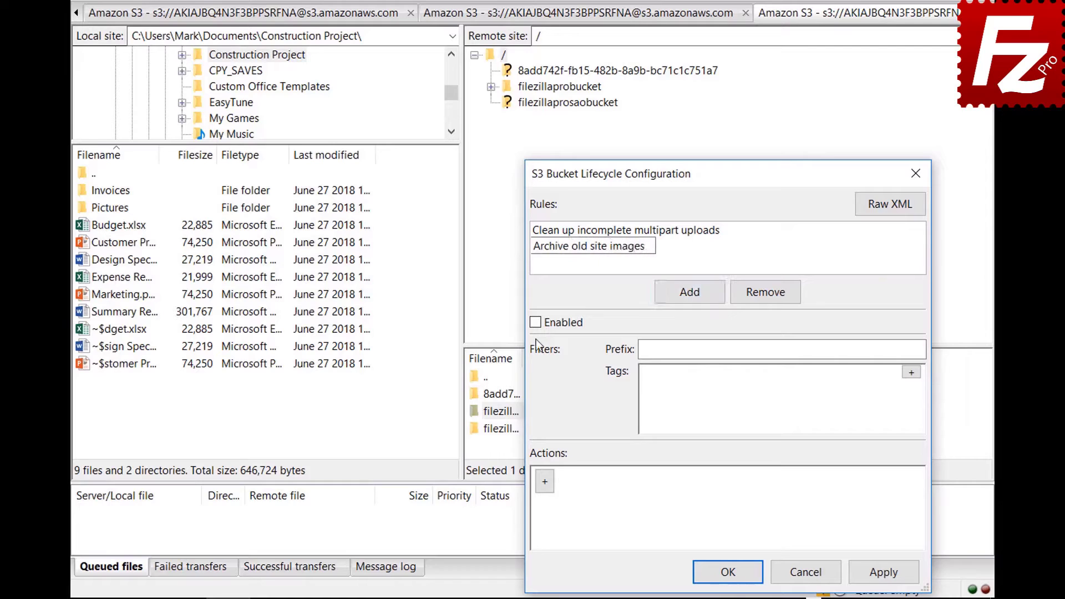
pyautogui.click(535, 322)
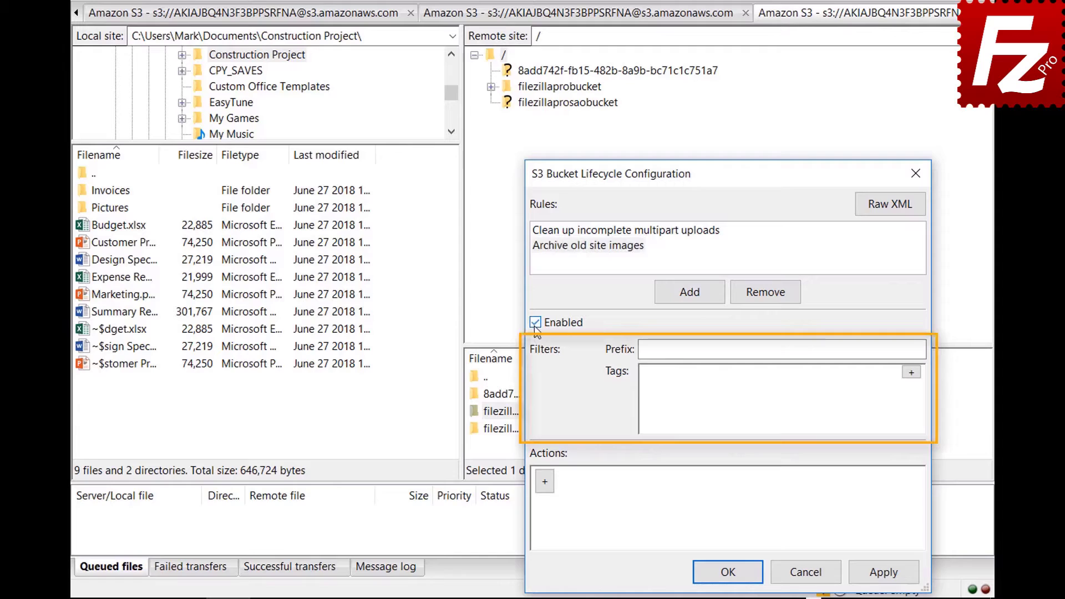
pyautogui.click(816, 349)
pyautogui.write('image')
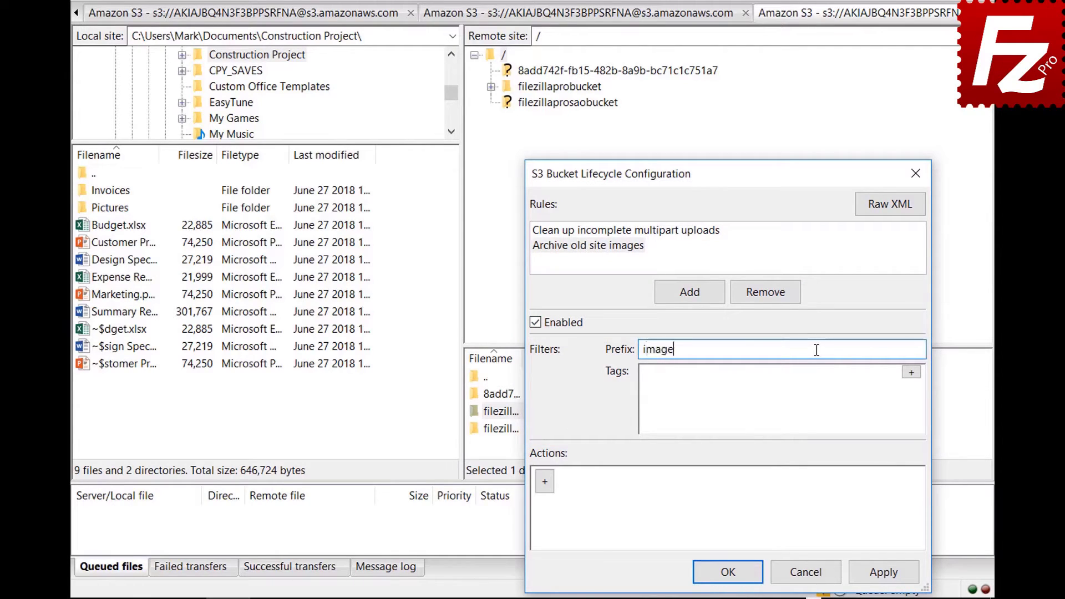
pyautogui.write('s/')
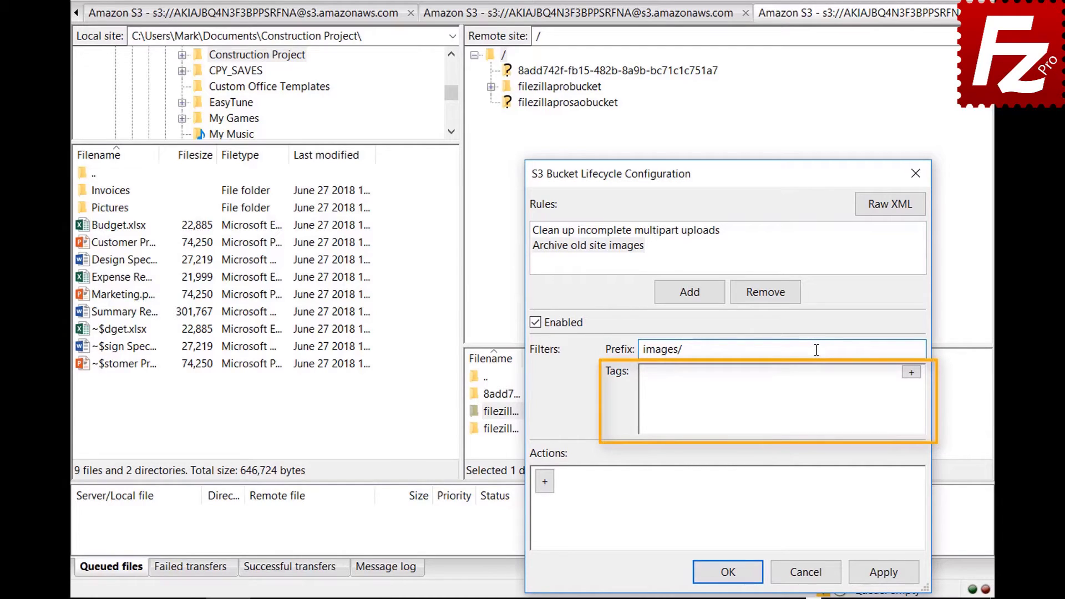
# Add a tag filter with key location and value site.
pyautogui.click(911, 372)
pyautogui.write('location')
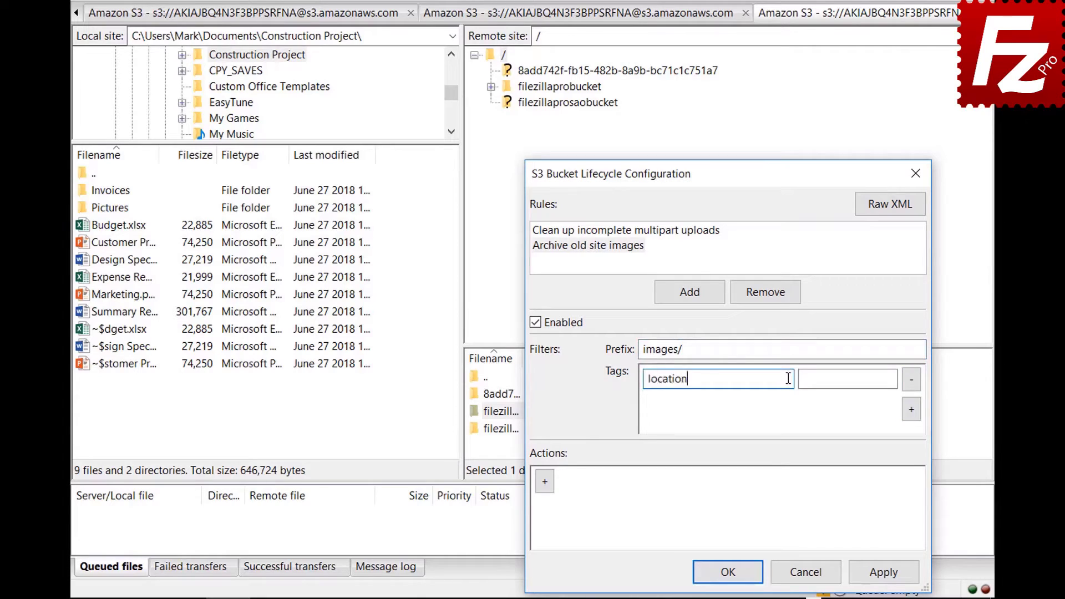
pyautogui.click(867, 378)
pyautogui.write('site')
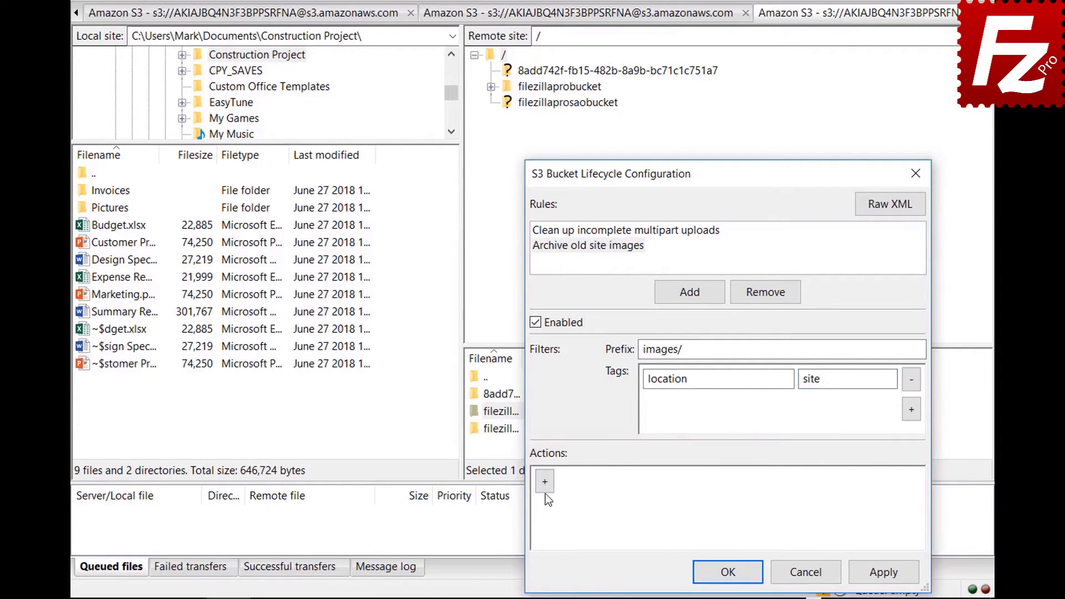
pyautogui.click(545, 491)
# Keep Transition (current version) as the action, timed at 30 days.
pyautogui.click(839, 488)
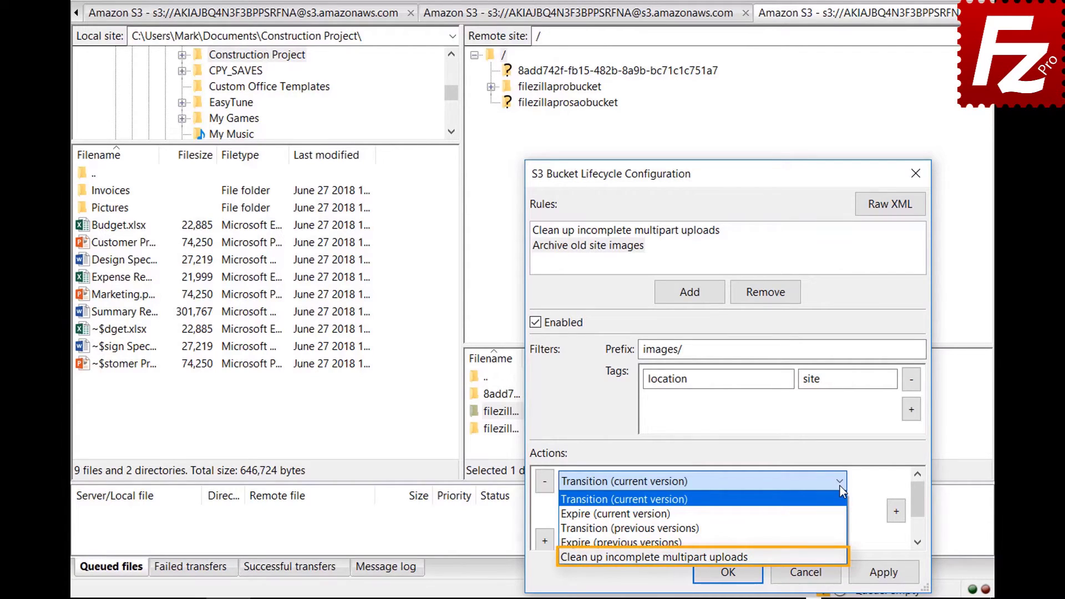
pyautogui.click(839, 486)
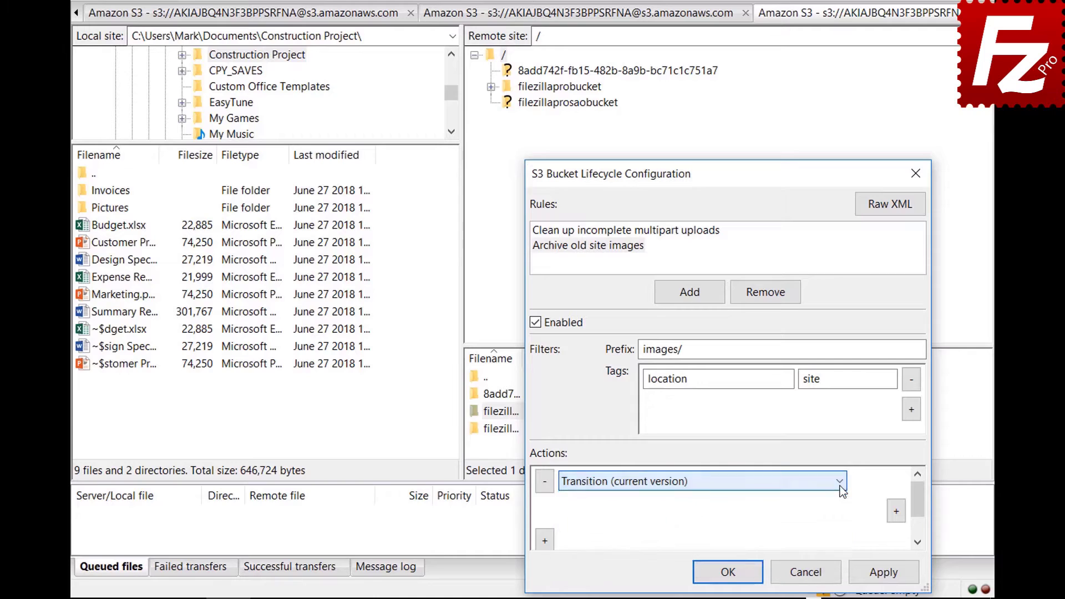
pyautogui.click(896, 512)
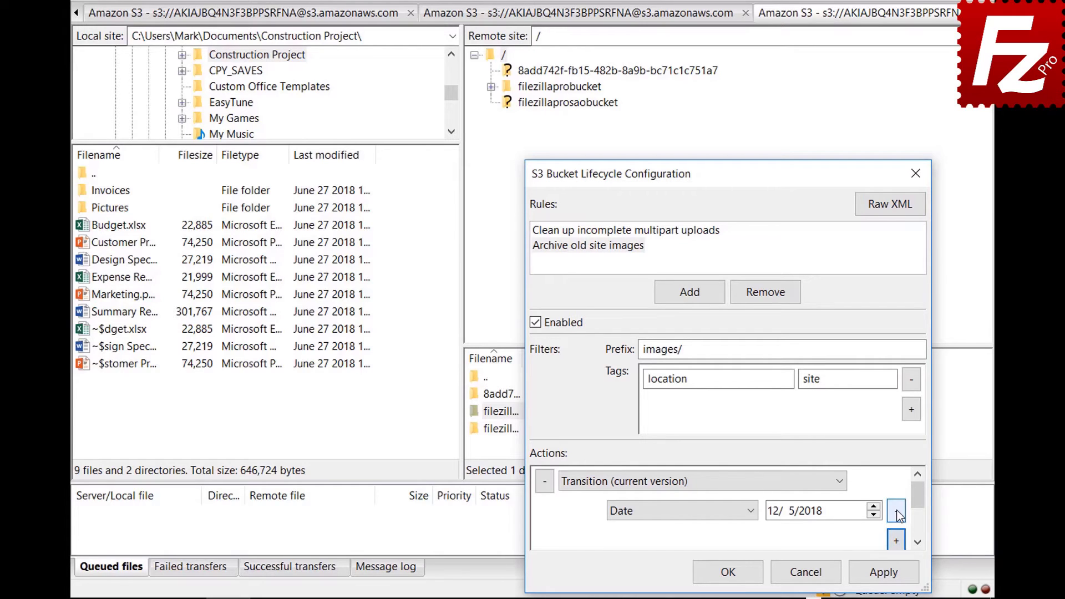
pyautogui.click(753, 511)
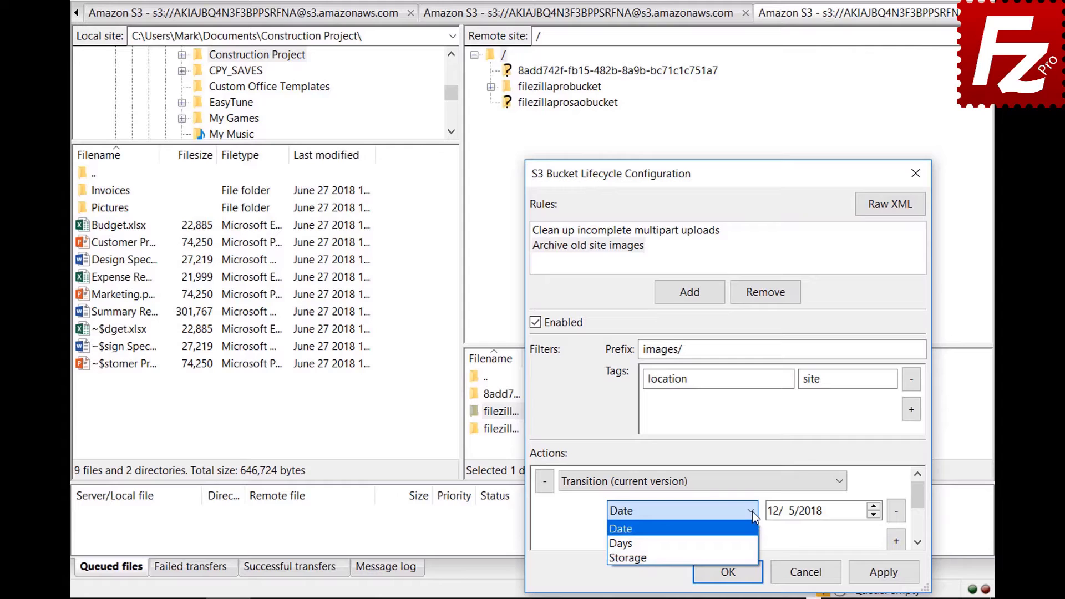
pyautogui.click(755, 543)
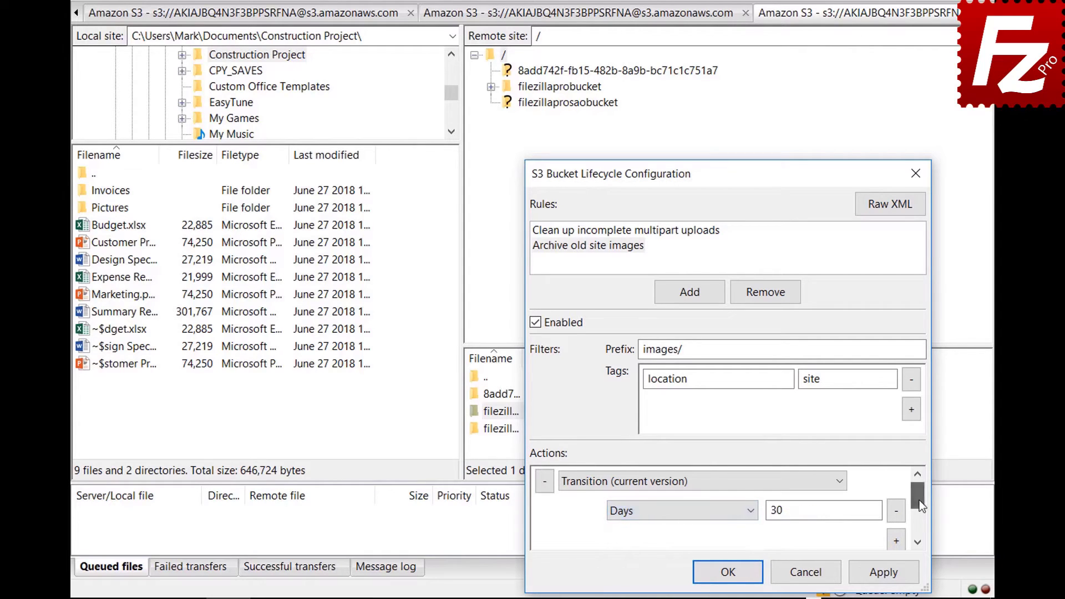
pyautogui.moveTo(920, 501); pyautogui.dragTo(920, 509)
# Add a storage class condition set to Glacier and save the lifecycle configuration.
pyautogui.click(897, 514)
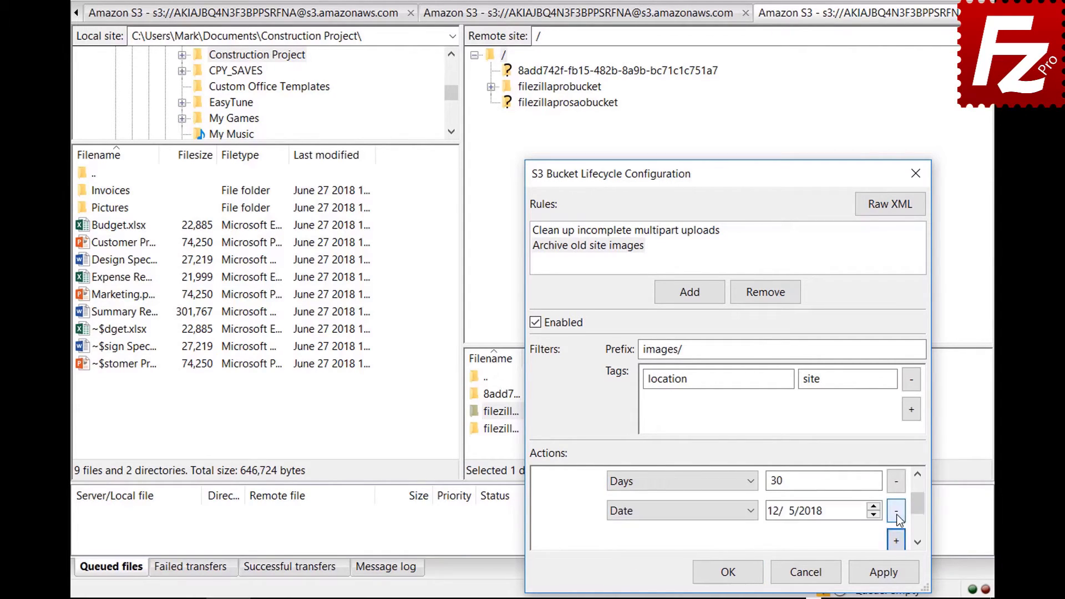
pyautogui.click(678, 510)
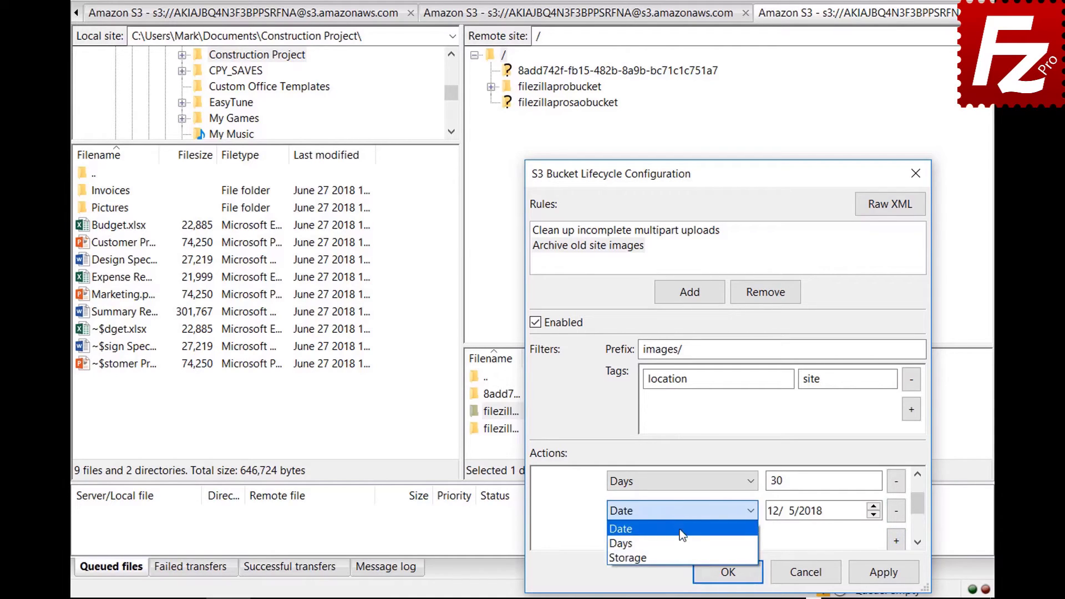
pyautogui.click(680, 551)
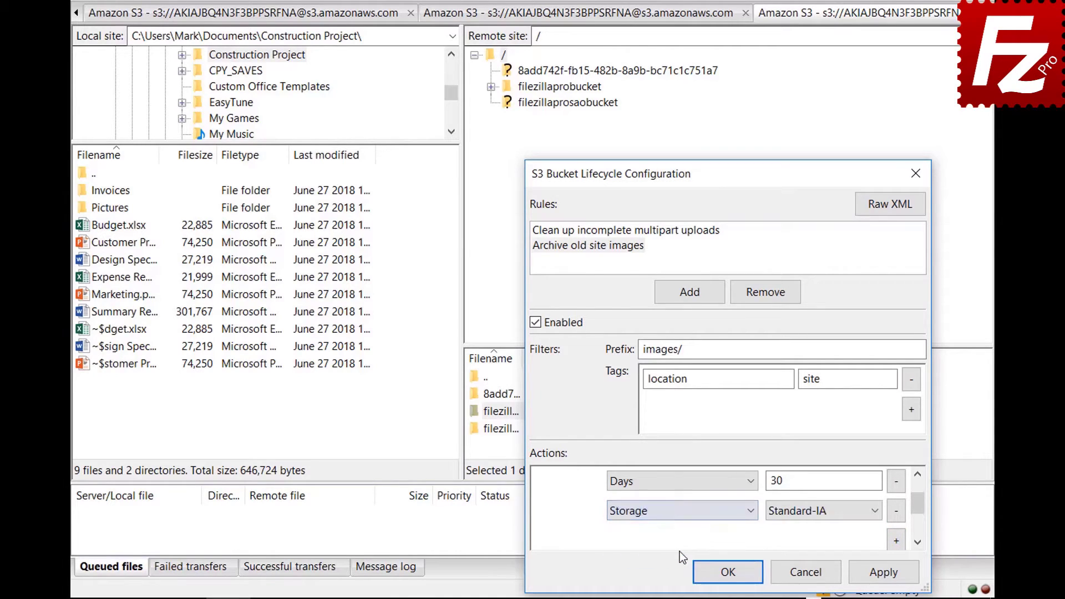
pyautogui.click(800, 511)
pyautogui.click(800, 554)
pyautogui.click(710, 571)
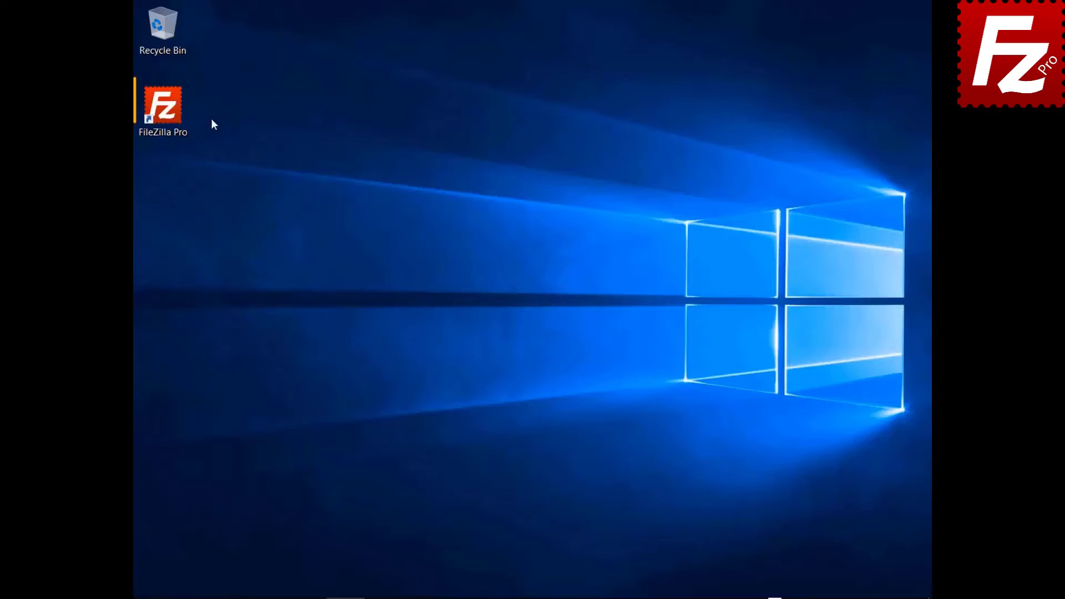
# Launch FileZilla Pro from its desktop shortcut.
pyautogui.doubleClick(172, 118)
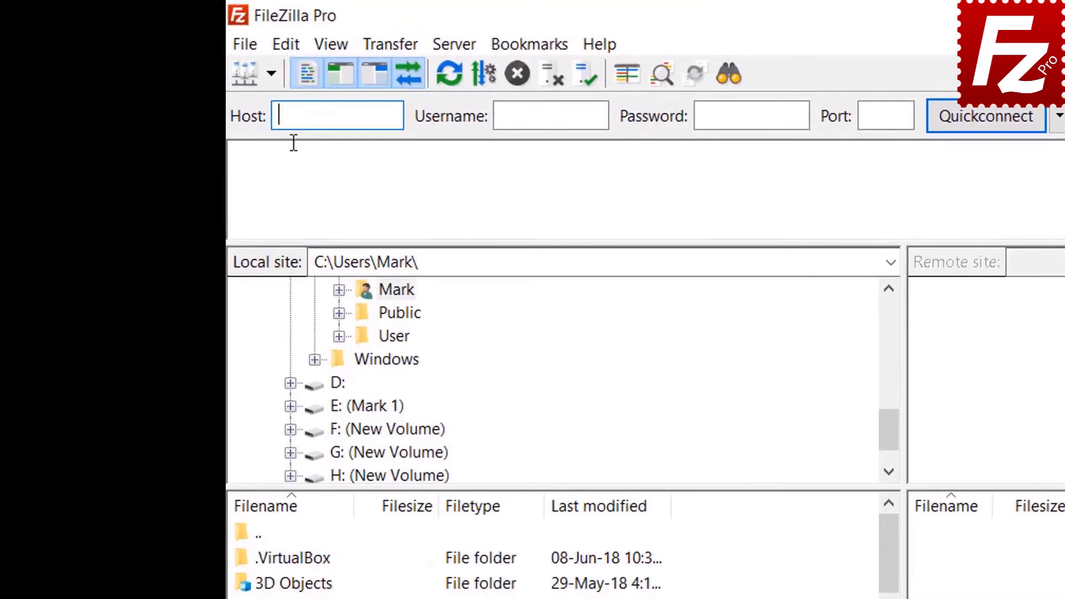
# Add a new site 'Azure File Connection' using the Microsoft Azure File Storage Service protocol.
pyautogui.click(247, 48)
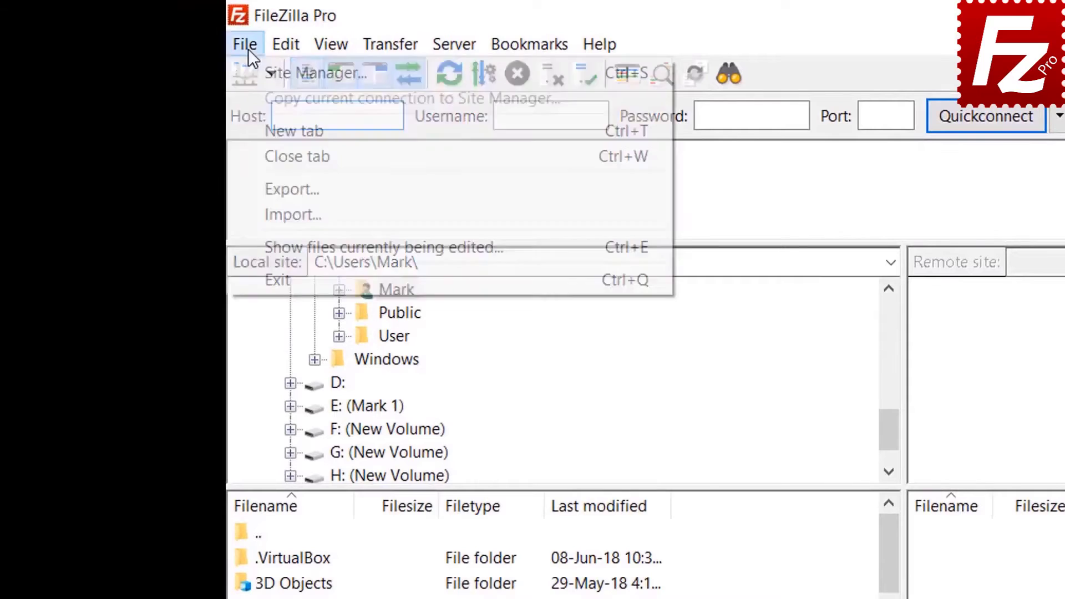
pyautogui.click(268, 74)
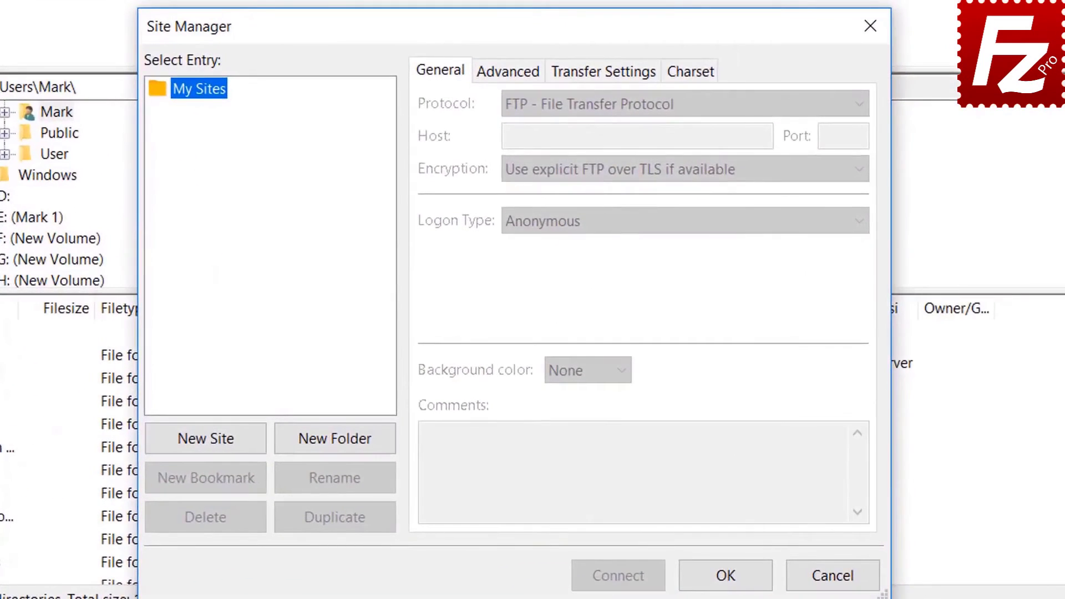
pyautogui.click(322, 392)
pyautogui.write('A')
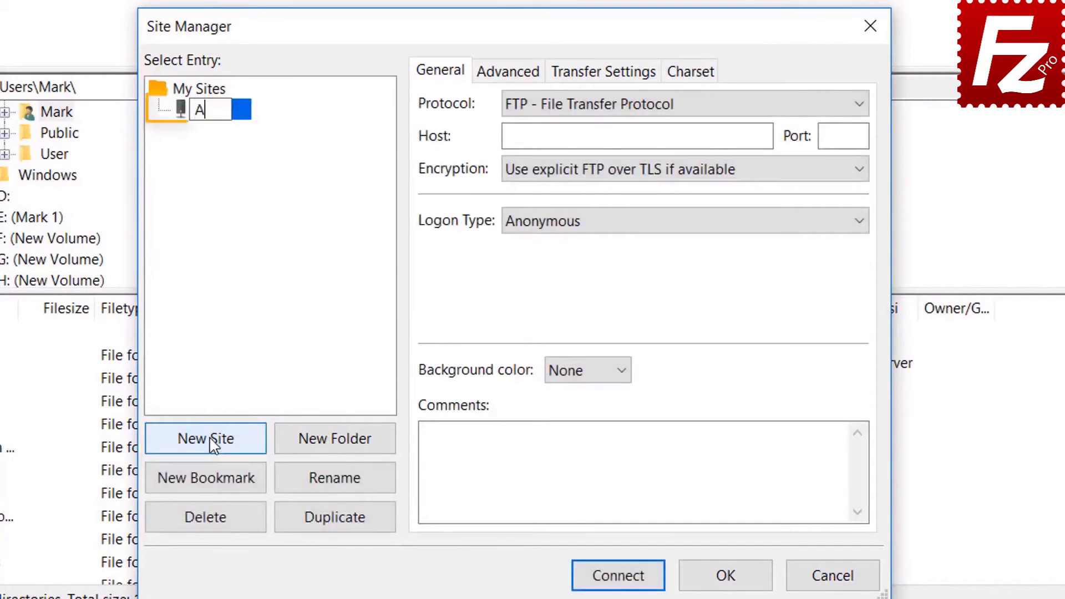
pyautogui.write('zure ')
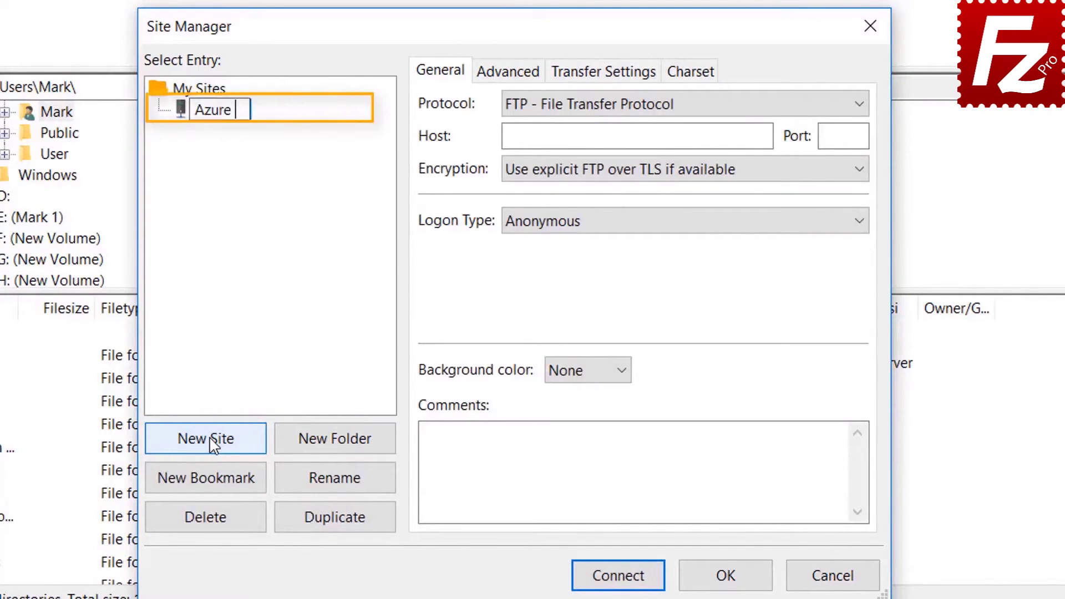
pyautogui.write('File C')
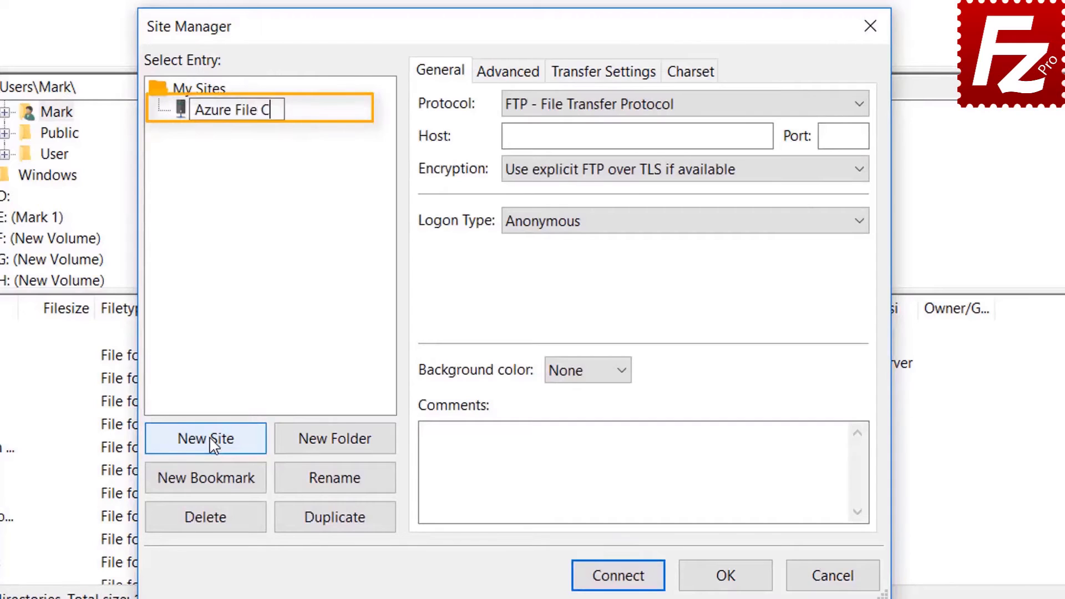
pyautogui.write('onnection')
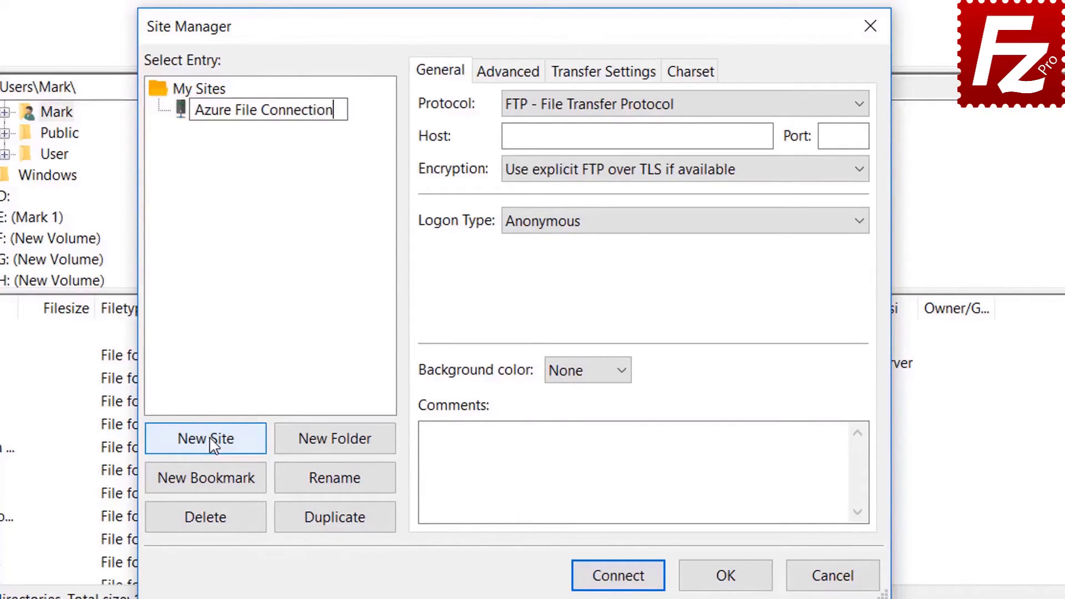
pyautogui.press('Return')
pyautogui.click(678, 110)
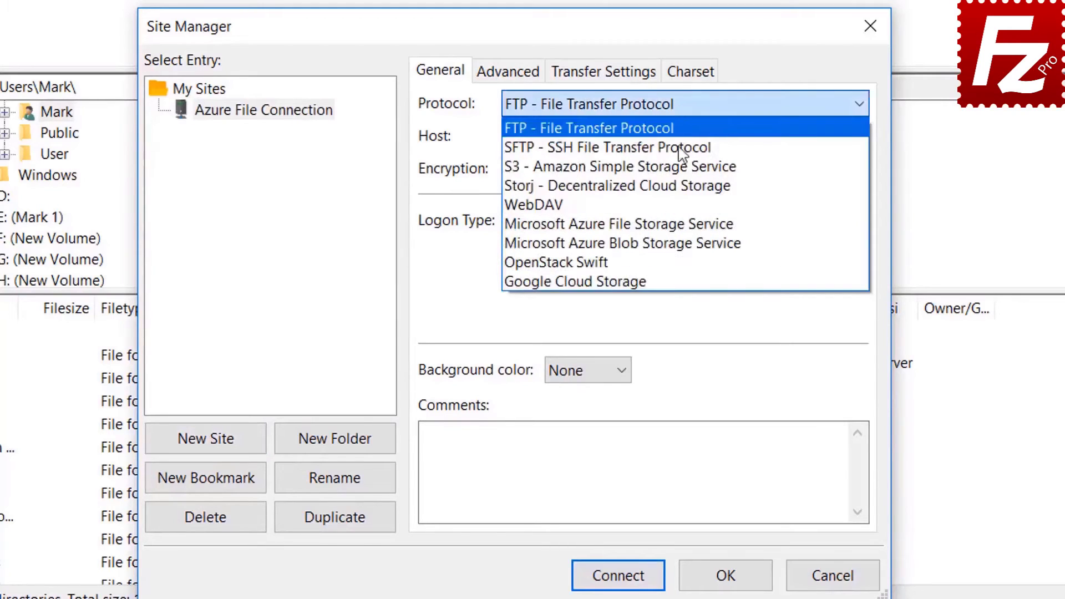
pyautogui.click(680, 224)
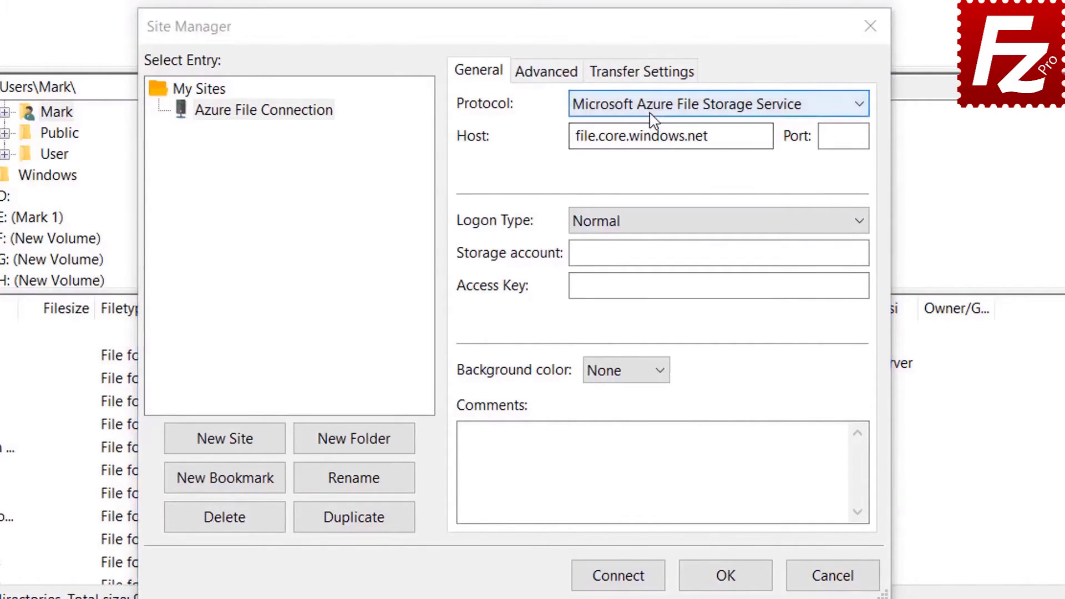
# Keep Normal logon, paste the storage account name and access key, and connect.
pyautogui.click(652, 110)
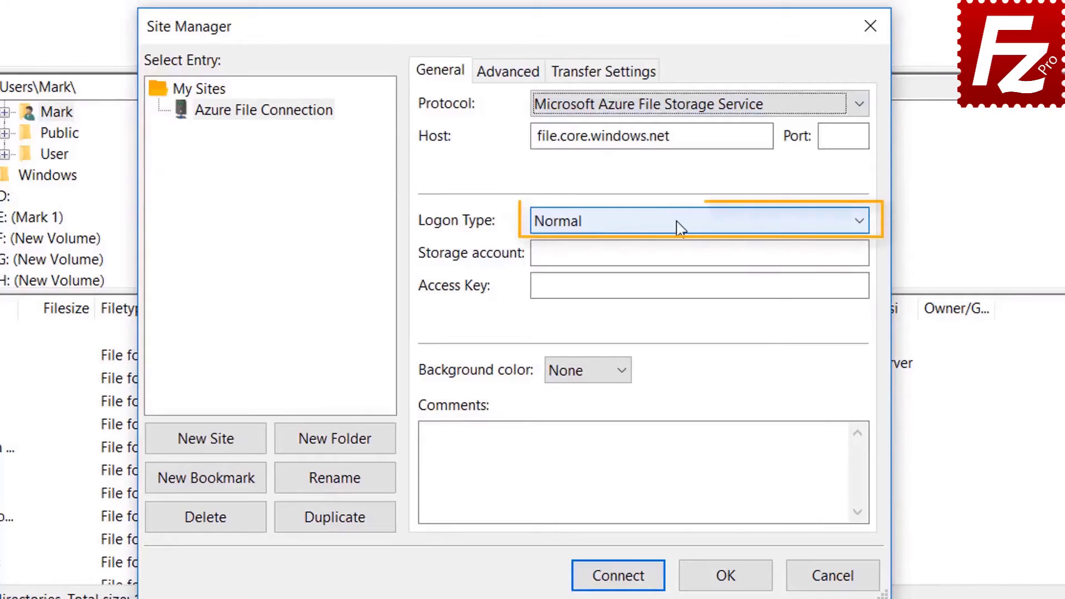
pyautogui.click(679, 228)
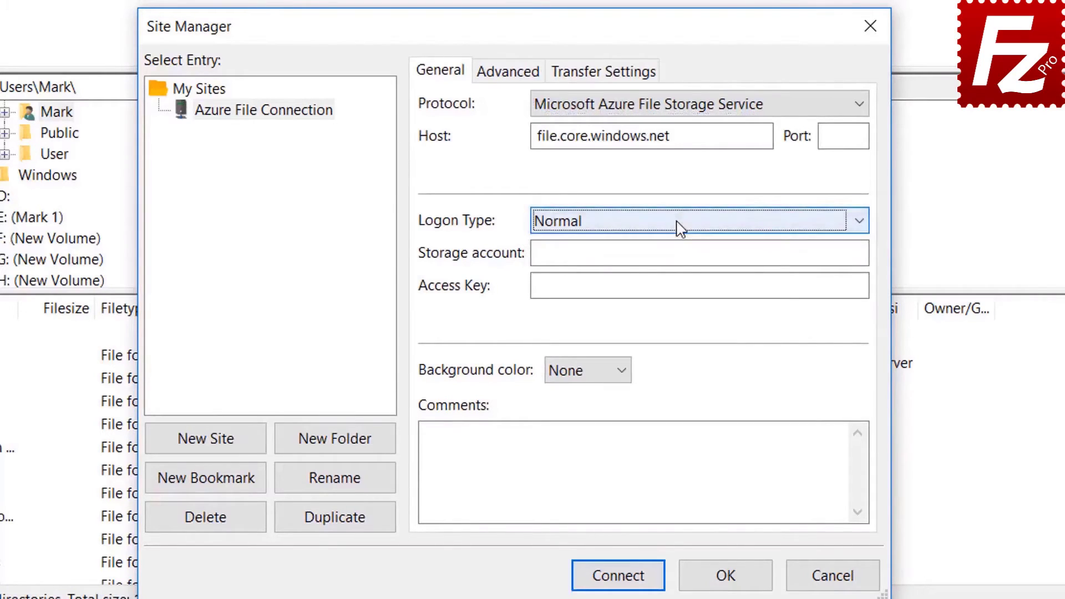
pyautogui.click(664, 253)
pyautogui.hotkey('ctrl', 'v')
pyautogui.click(585, 287)
pyautogui.hotkey('ctrl', 'v')
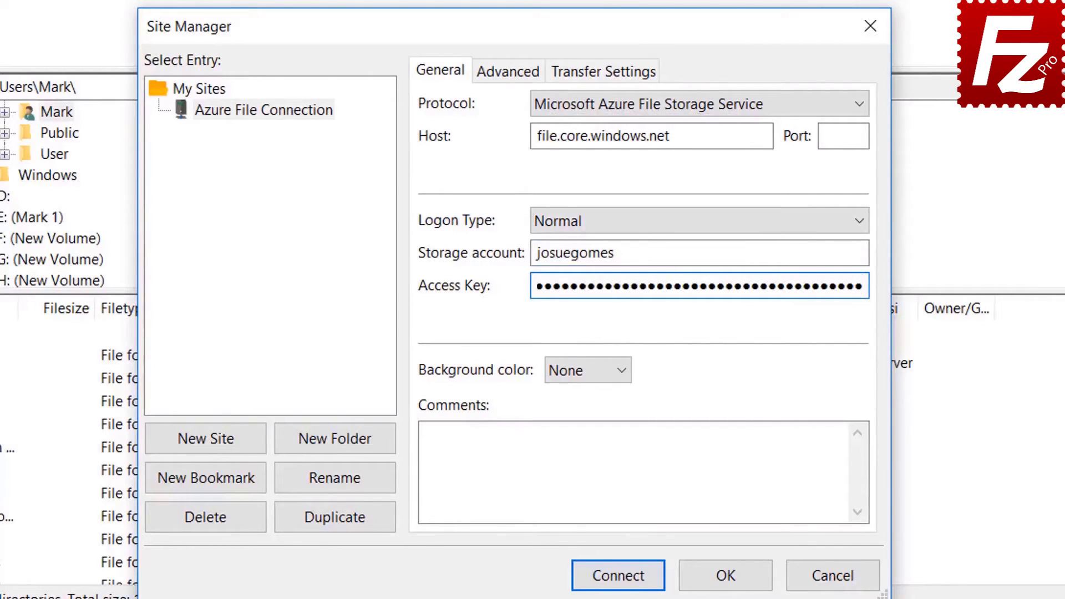
pyautogui.click(620, 577)
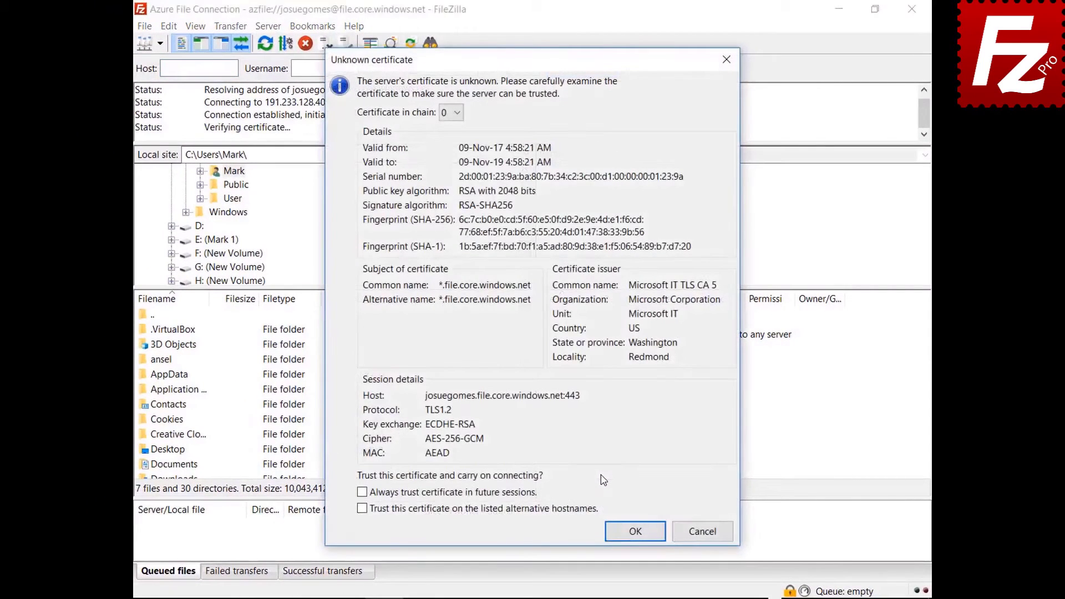
# Always trust the Azure server's unknown certificate and accept it.
pyautogui.click(362, 492)
pyautogui.click(626, 538)
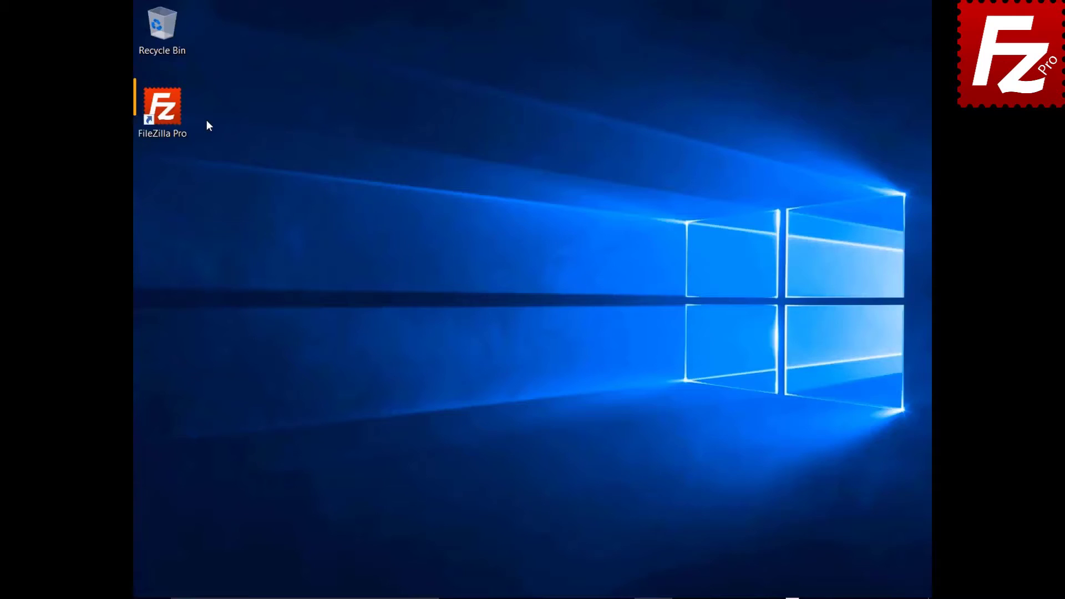
# Relaunch FileZilla Pro and add a new saved site named 'Google Drive'.
pyautogui.click(182, 119)
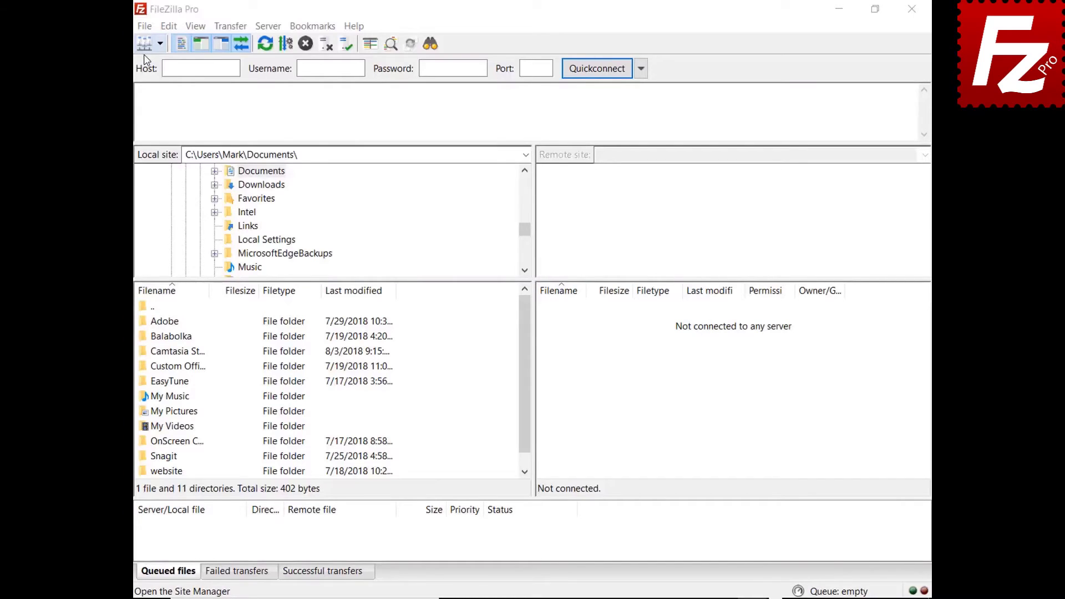
pyautogui.click(144, 26)
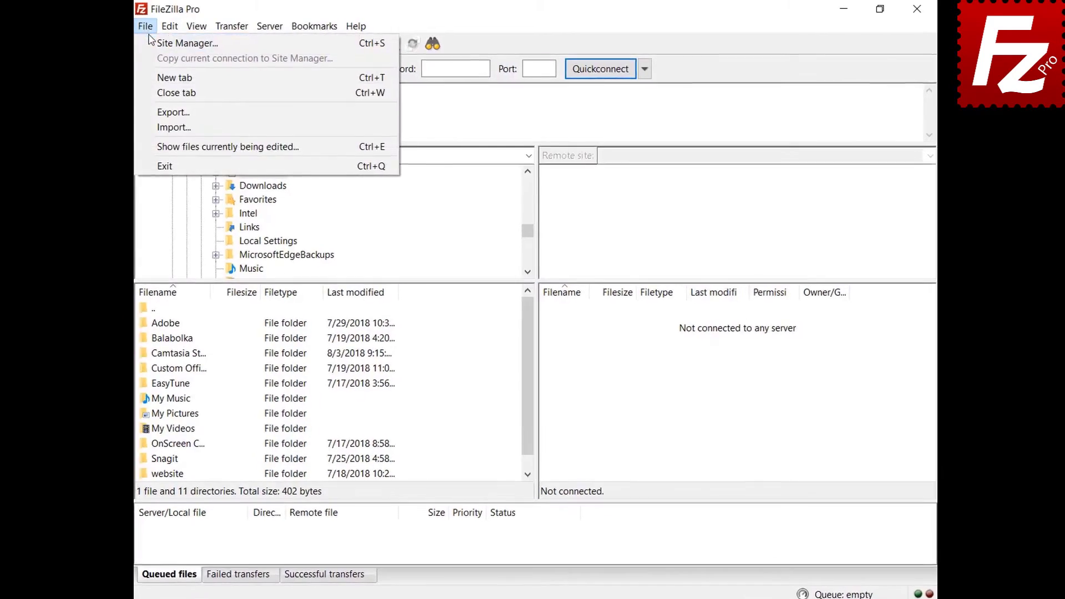
pyautogui.click(161, 45)
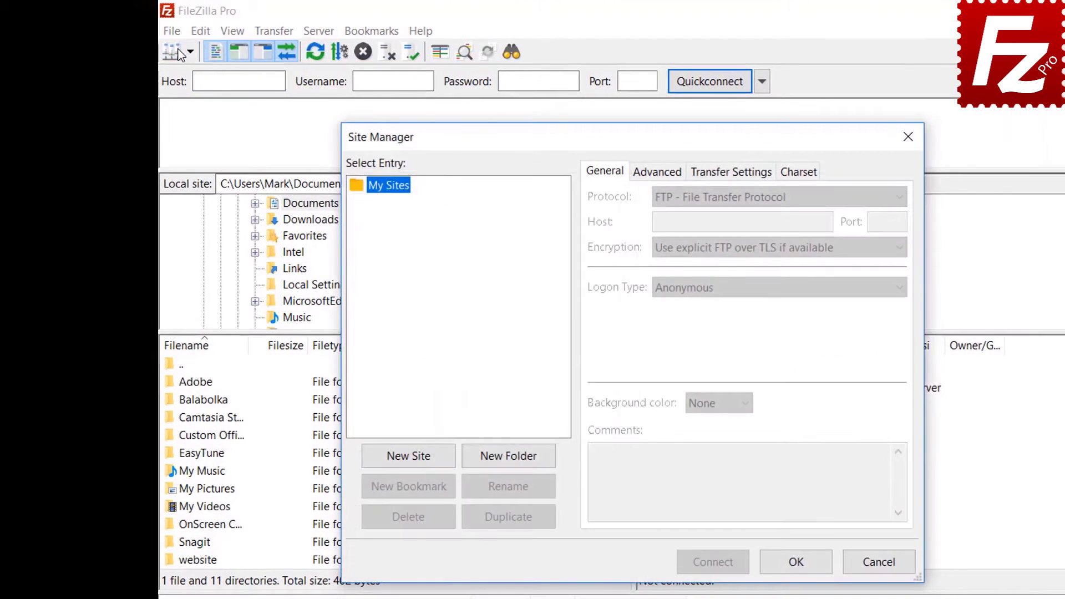
pyautogui.click(409, 458)
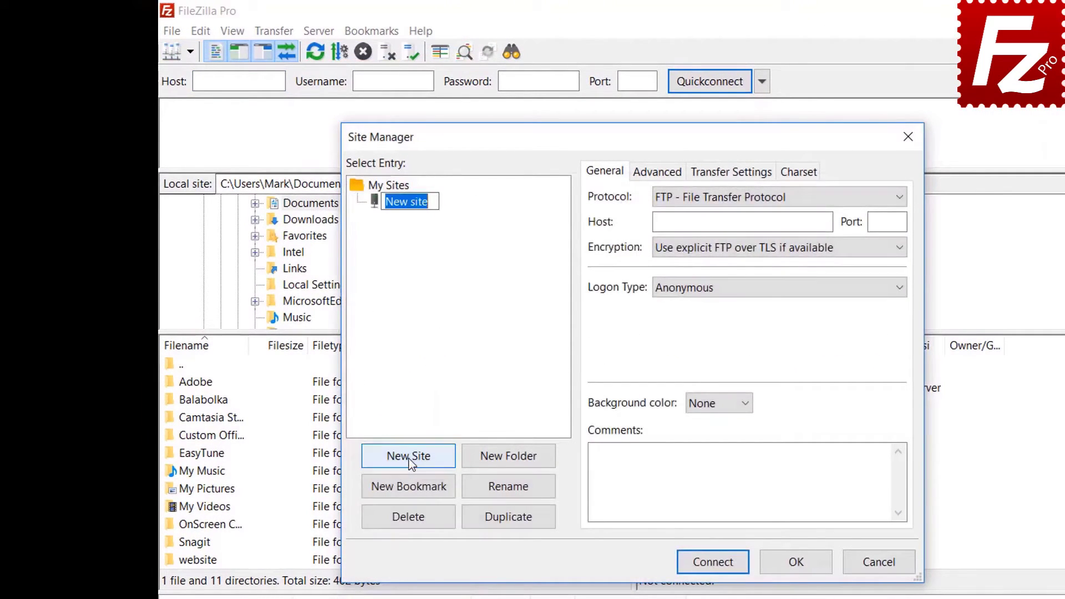
pyautogui.write('Google Drive')
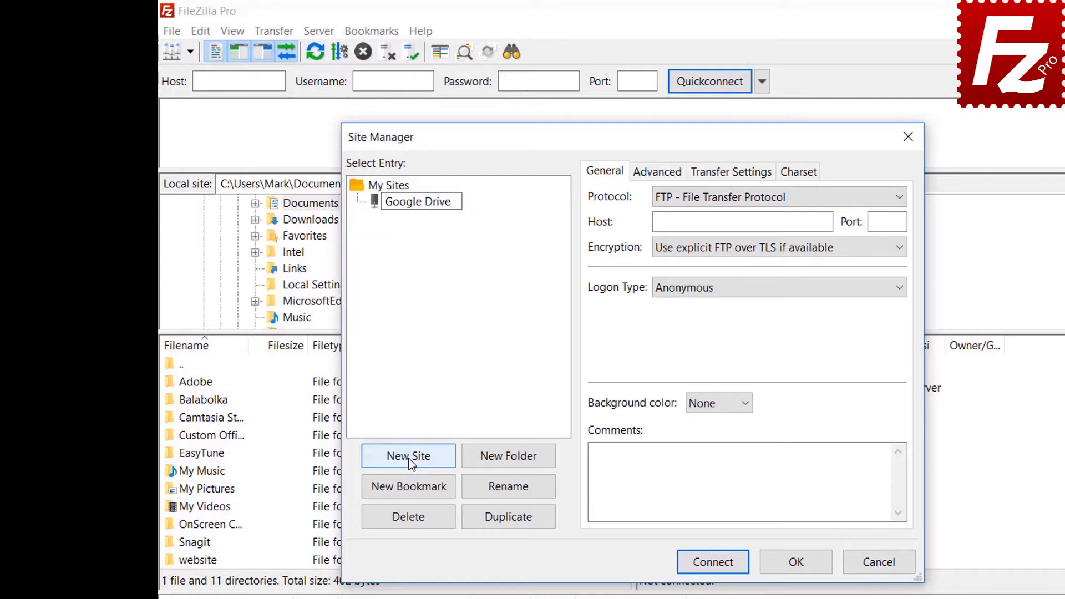
# Set the protocol to Google Drive and enter the Google account e-mail as user.
pyautogui.click(733, 203)
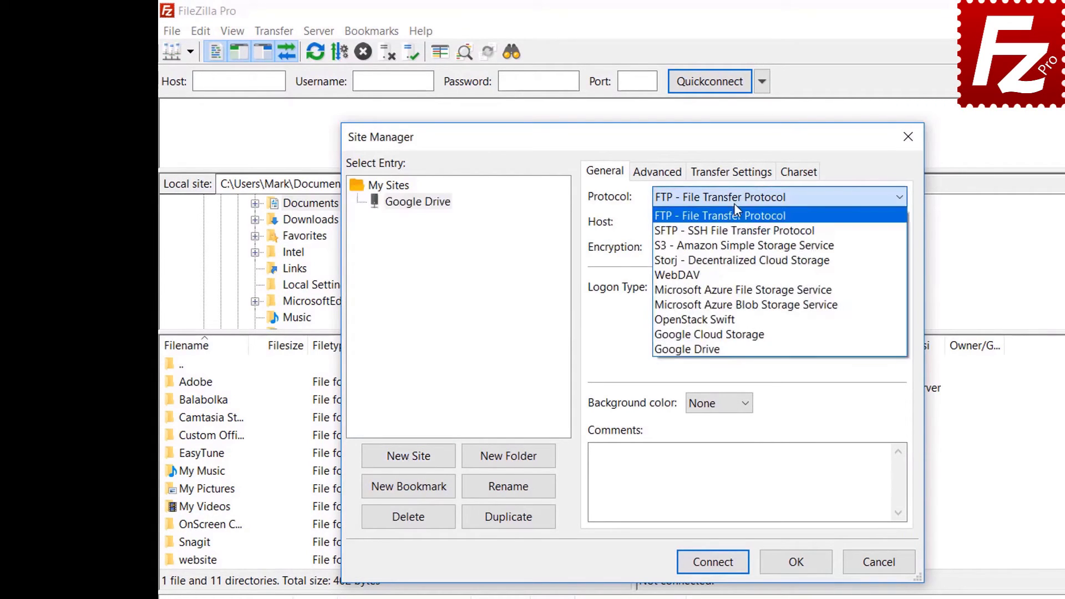
pyautogui.click(732, 348)
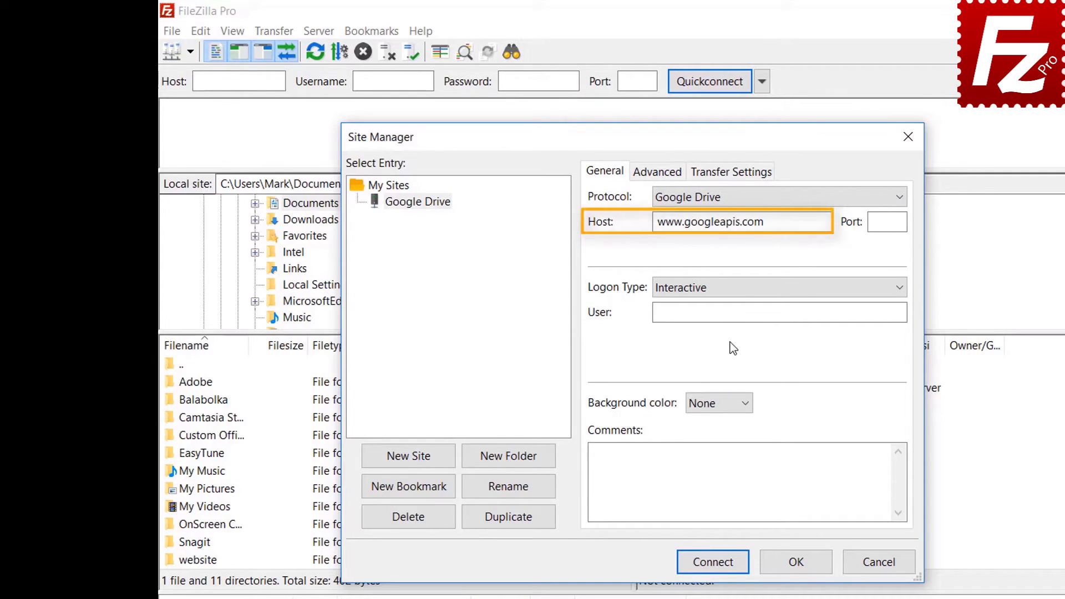
pyautogui.click(801, 311)
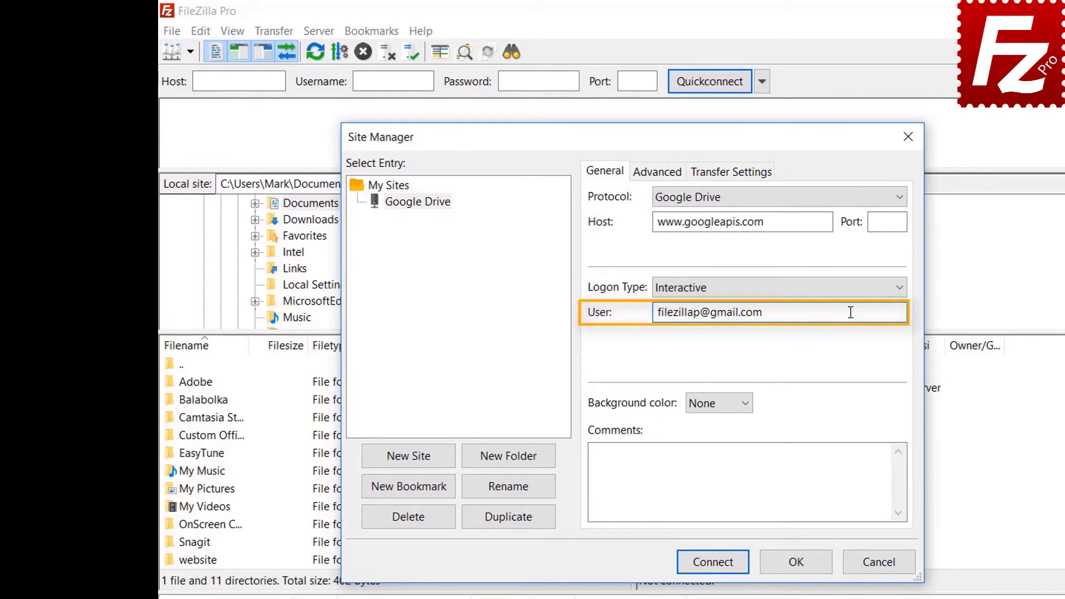
# Connect, sign in with the account password, allow FileZilla Pro Drive access, then close the browser.
pyautogui.click(720, 567)
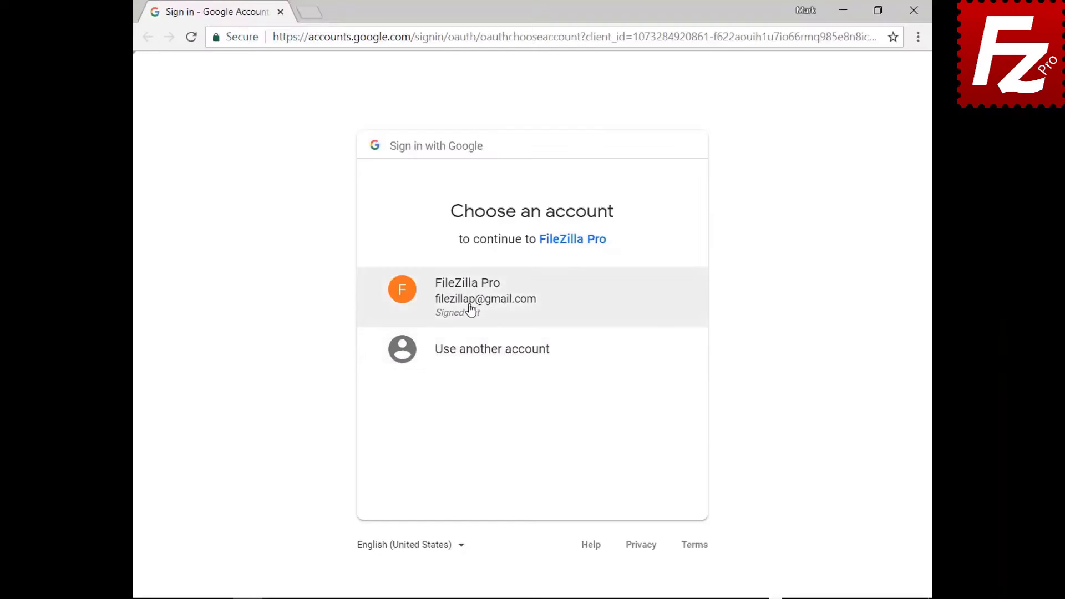
pyautogui.click(470, 309)
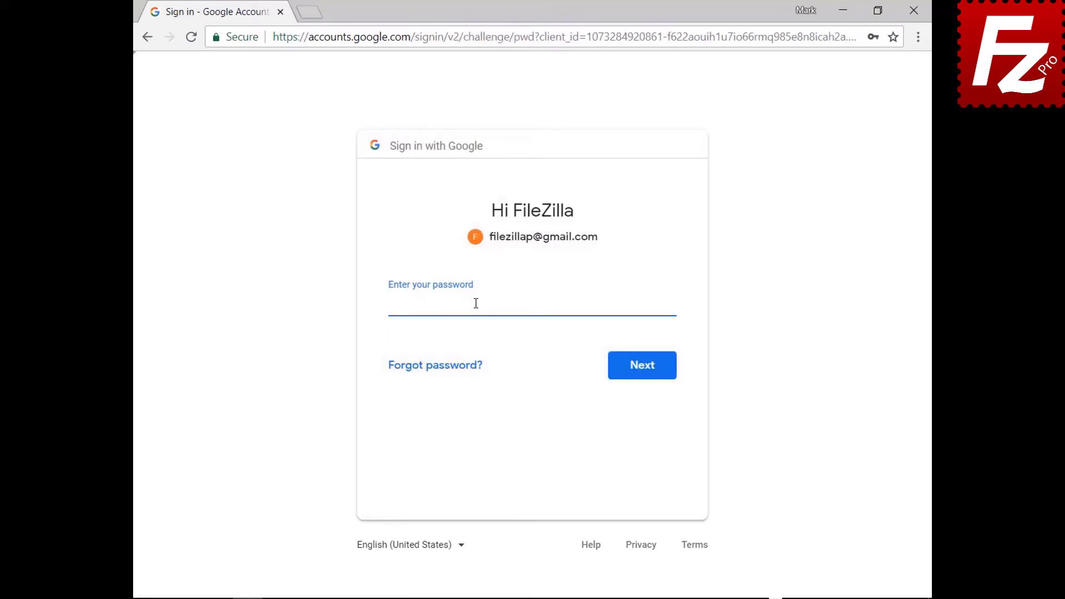
pyautogui.hotkey('ctrl', 'v')
pyautogui.click(645, 375)
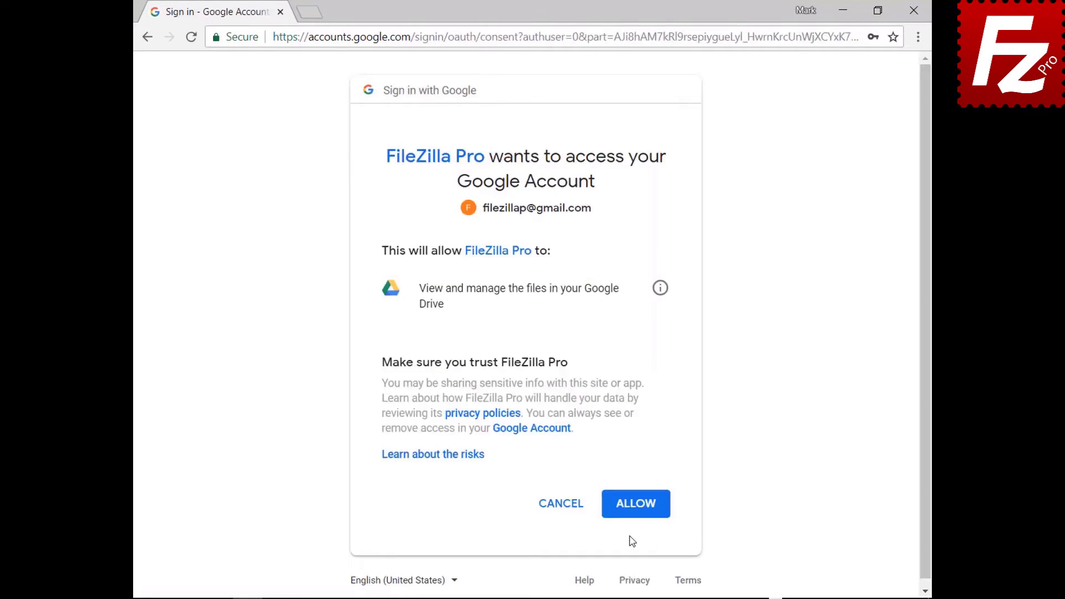
pyautogui.click(638, 505)
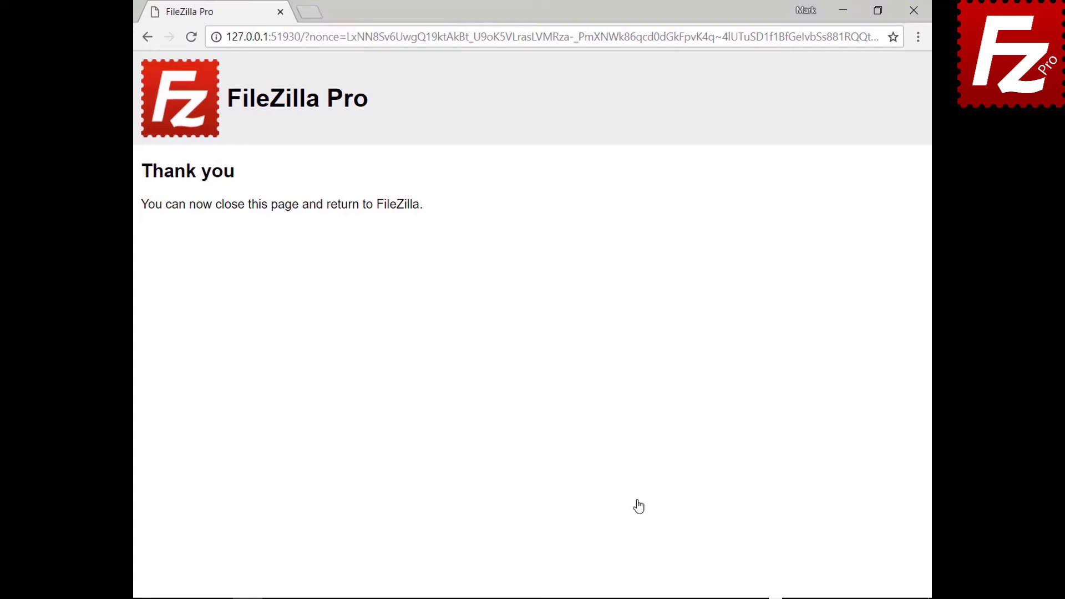
pyautogui.click(913, 11)
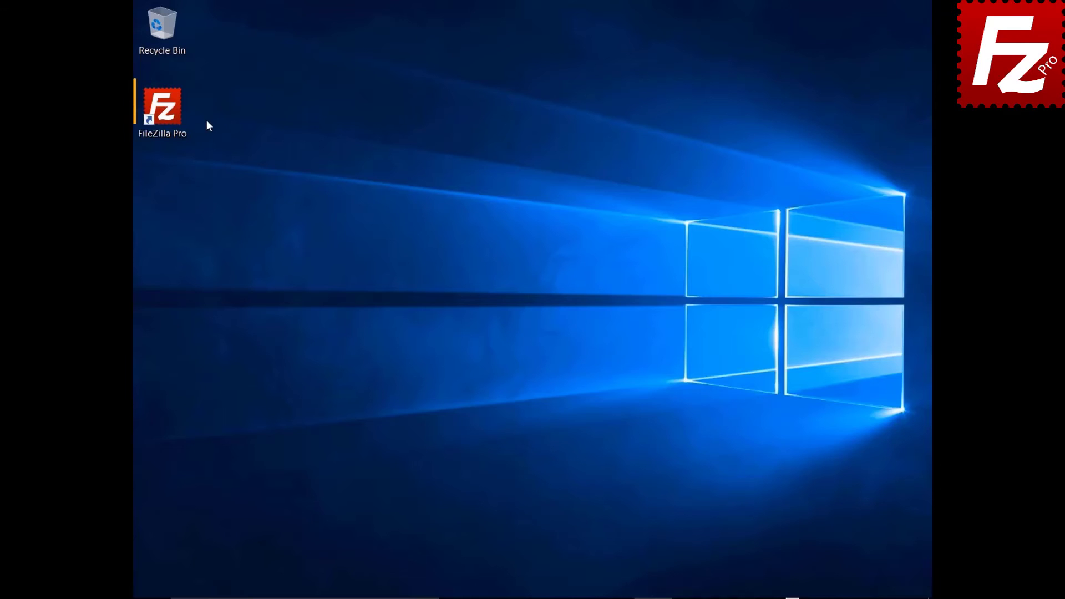
# Relaunch FileZilla Pro, connect to Google Drive, and open My Drive/Construction Project.
pyautogui.doubleClick(169, 115)
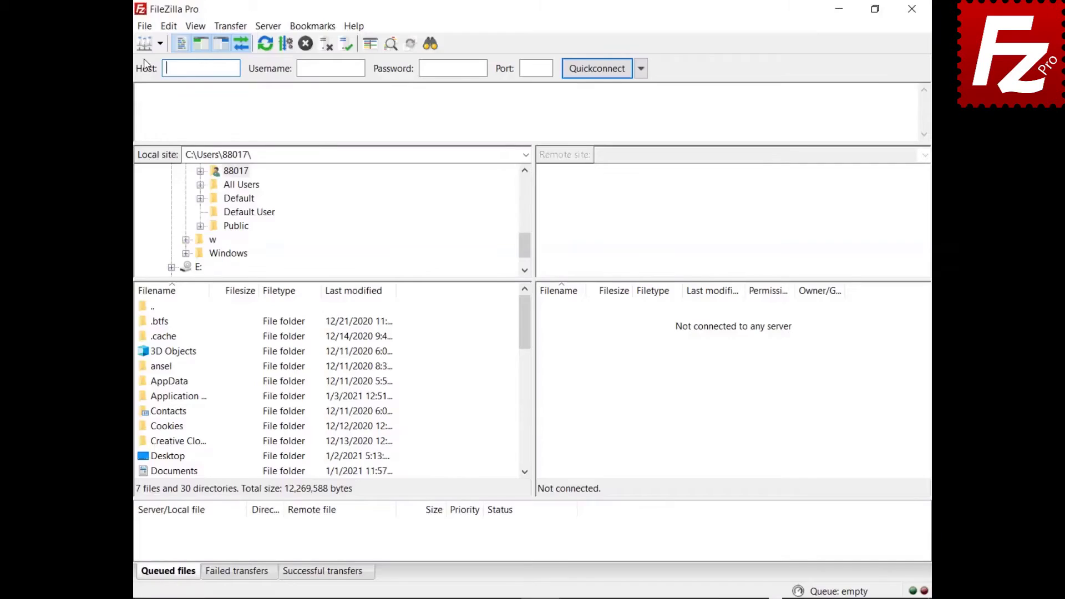
pyautogui.click(141, 28)
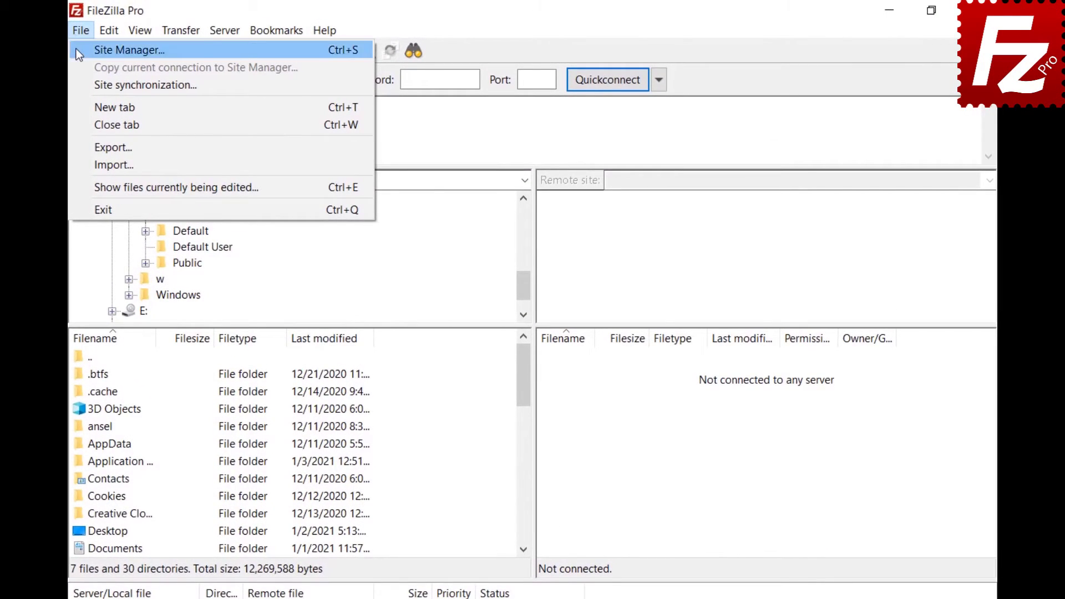
pyautogui.click(75, 49)
pyautogui.click(727, 545)
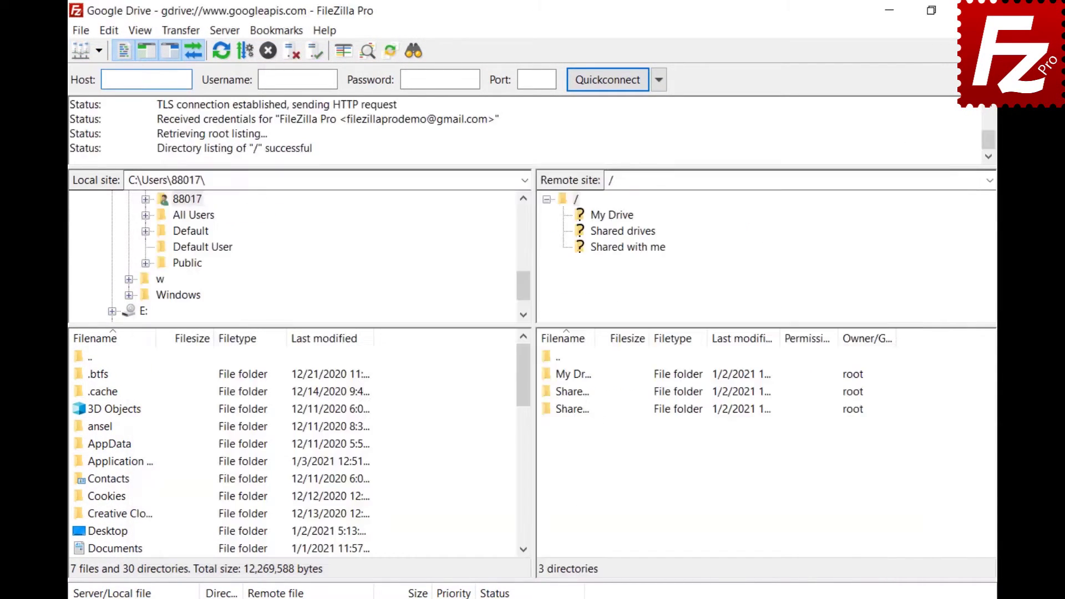
pyautogui.click(611, 216)
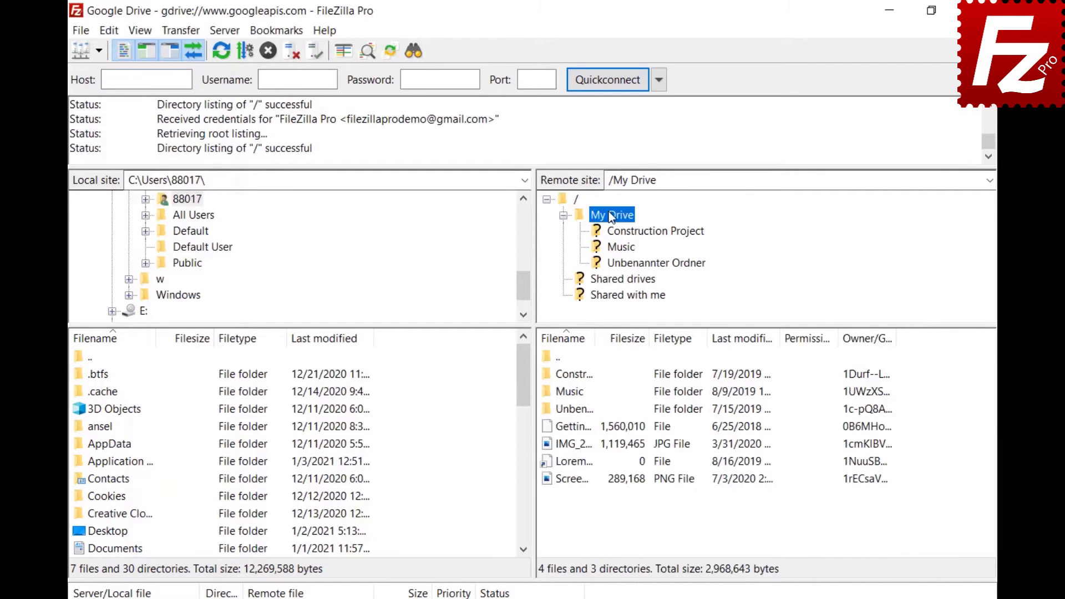
pyautogui.click(621, 232)
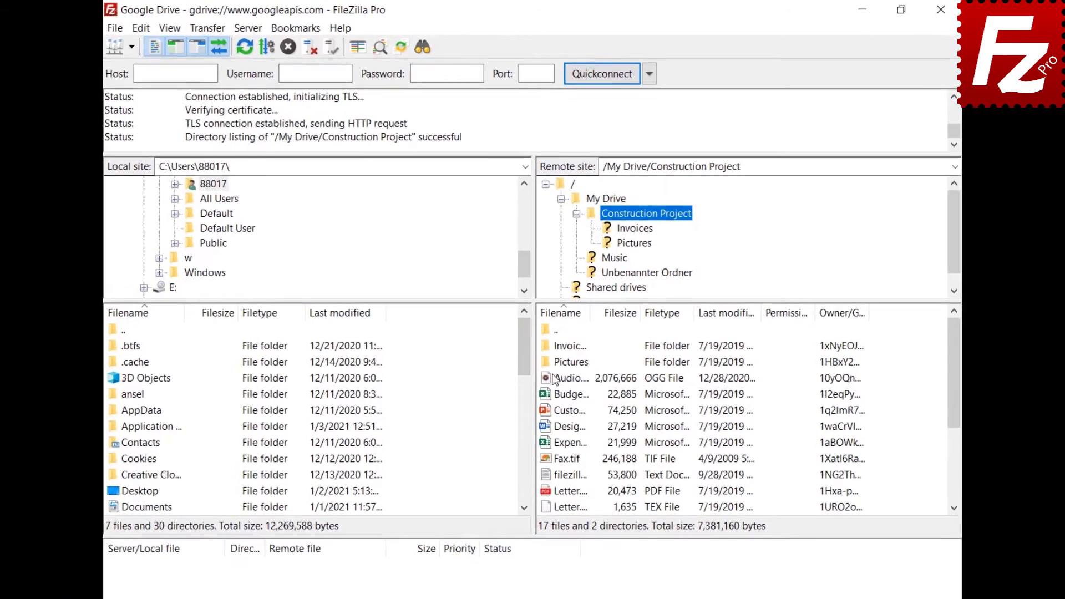
pyautogui.rightClick(555, 376)
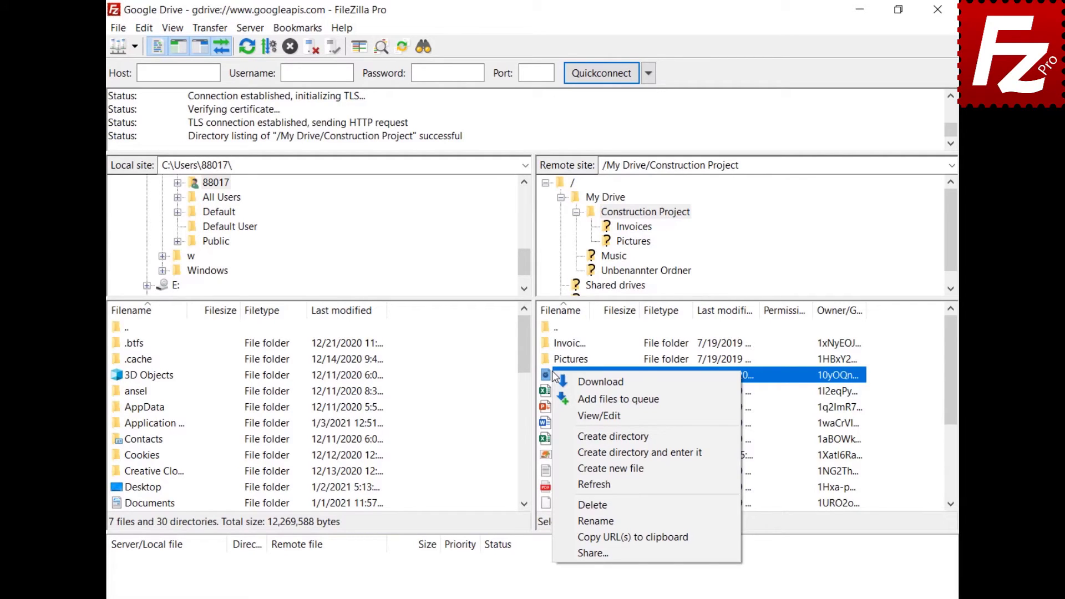
# Add a second grantee, a Google group address, to Audio.ogg's share with Can Comment permission.
pyautogui.click(591, 553)
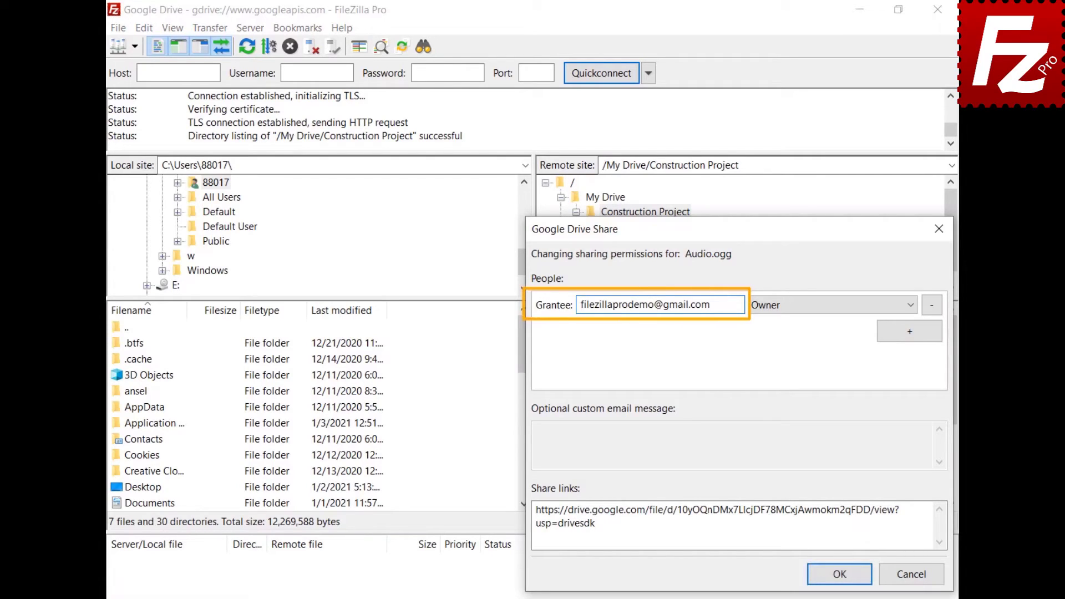
pyautogui.click(910, 332)
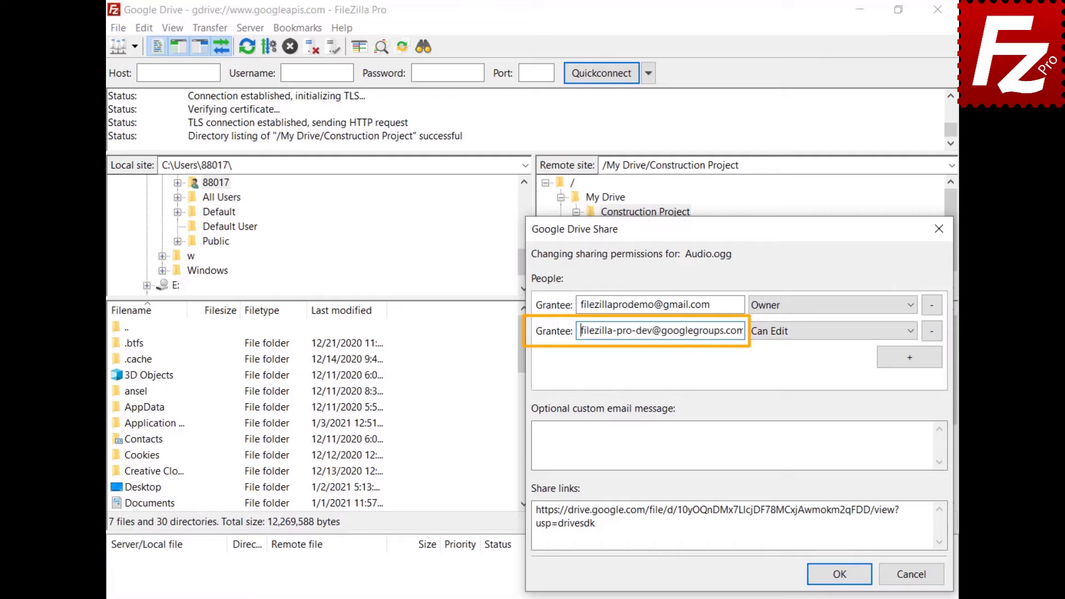
pyautogui.click(913, 334)
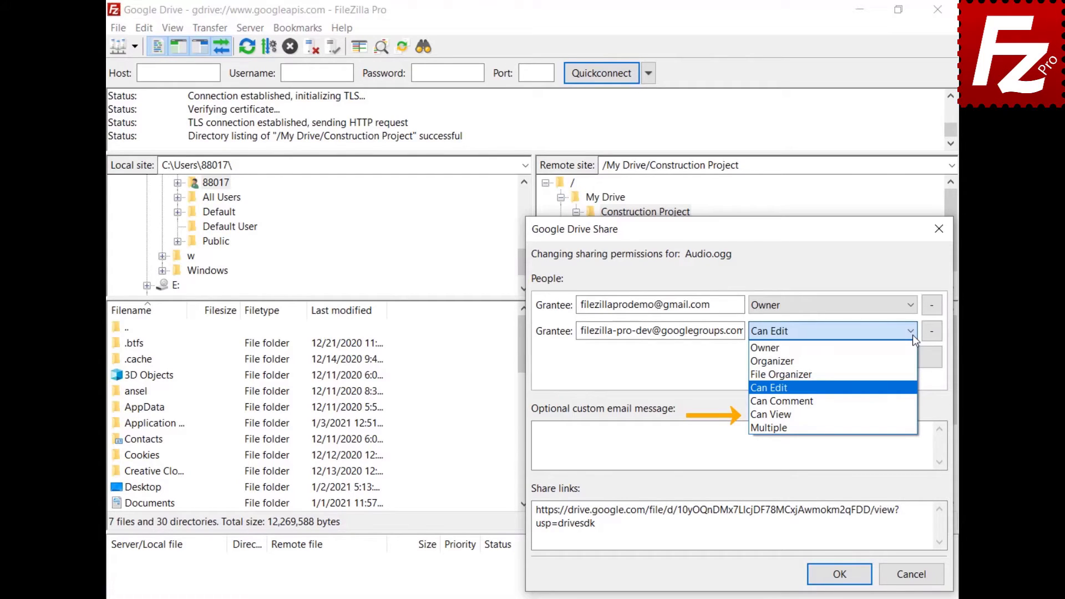
pyautogui.press('Down')
pyautogui.press('Return')
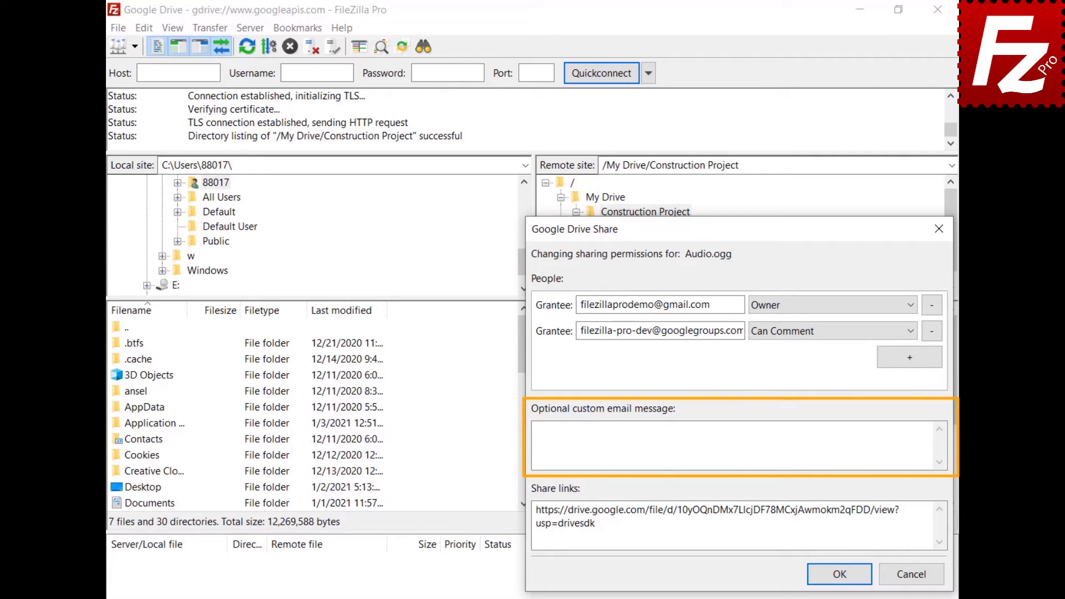
# Enter 'Shared with FileZilla Pro' as the custom e-mail message and confirm the Audio.ogg share.
pyautogui.click(687, 432)
pyautogui.write('Shared with Fi')
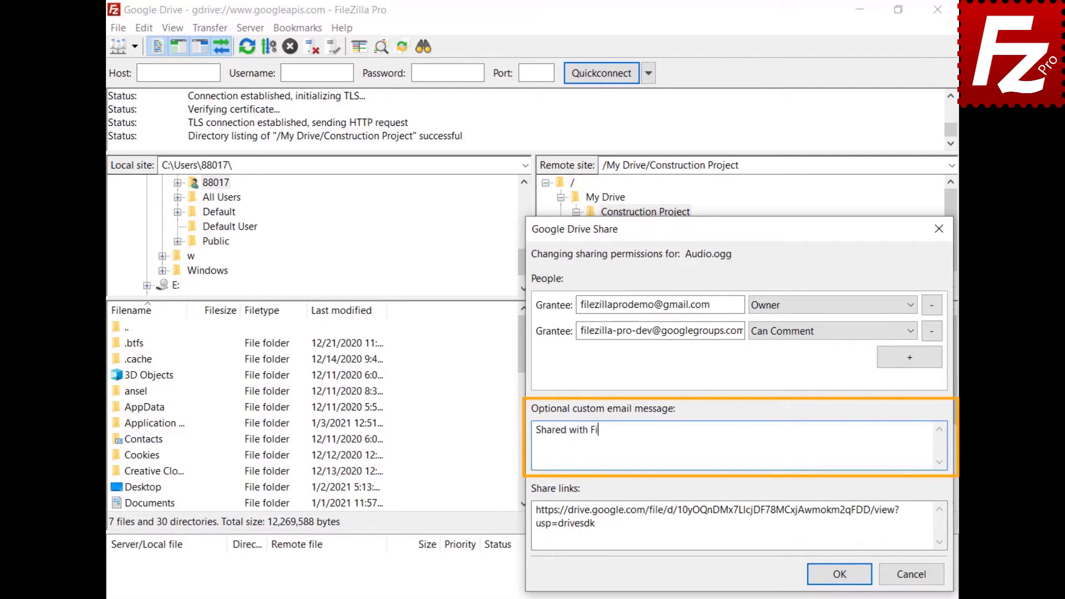
pyautogui.write('leZilla Pro')
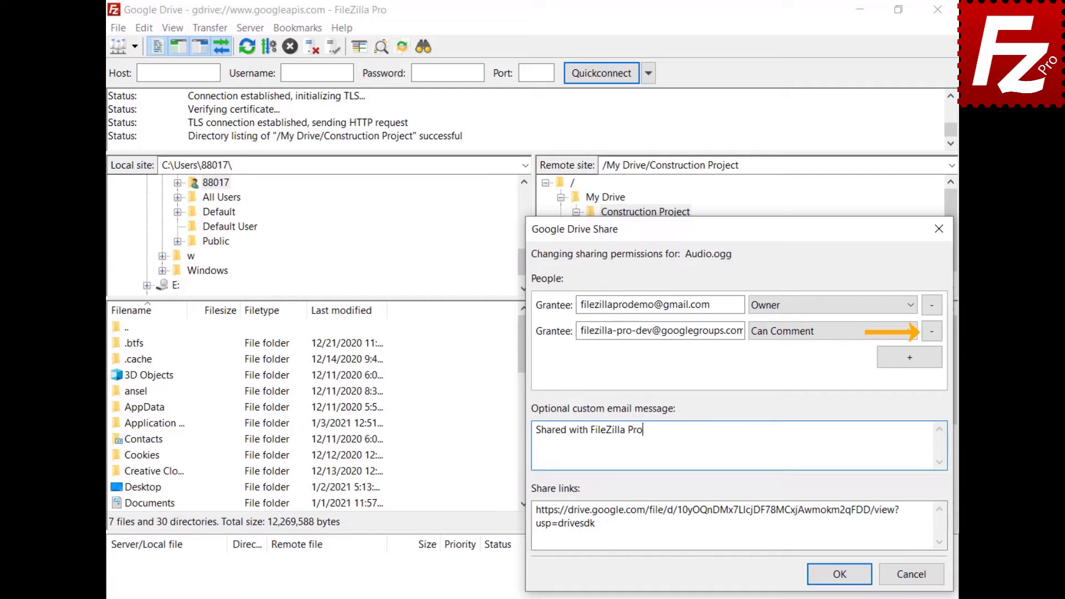
pyautogui.click(839, 574)
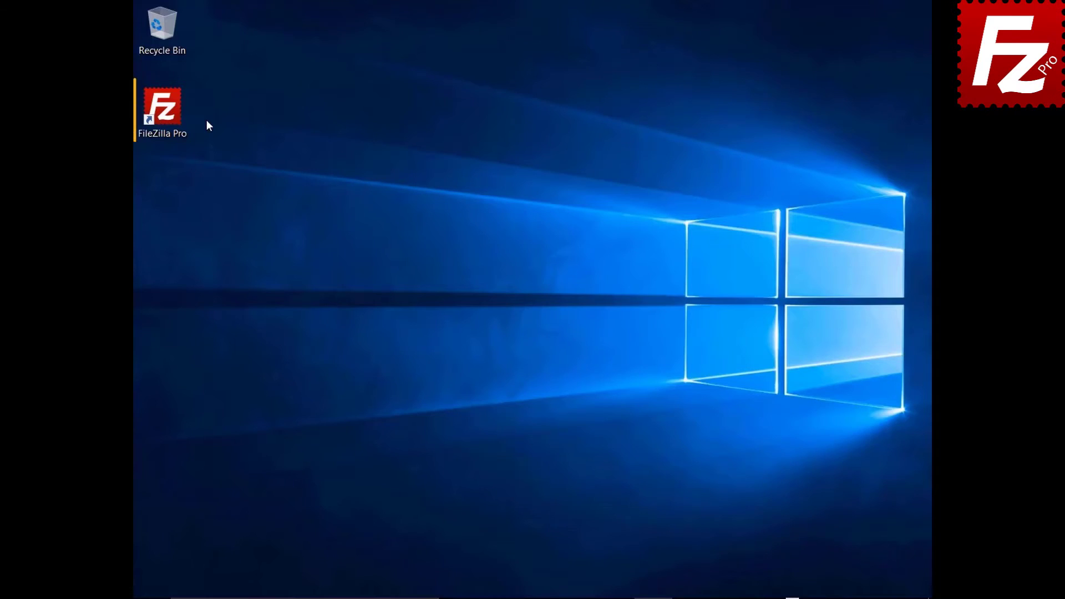
# Launch FileZilla Pro and connect to the saved Google Drive site.
pyautogui.doubleClick(168, 115)
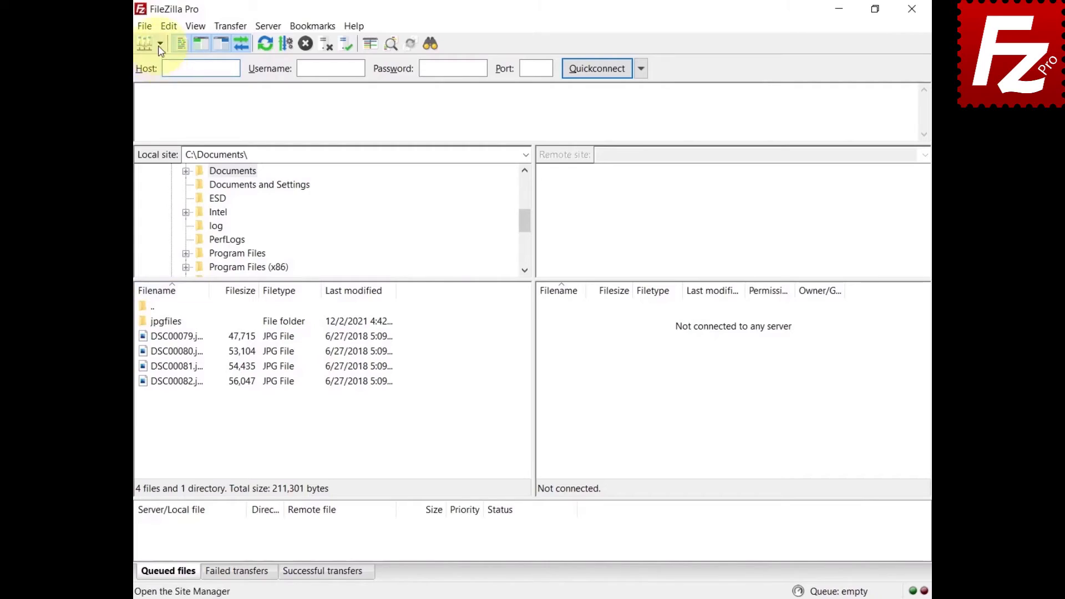
pyautogui.click(160, 44)
pyautogui.click(160, 61)
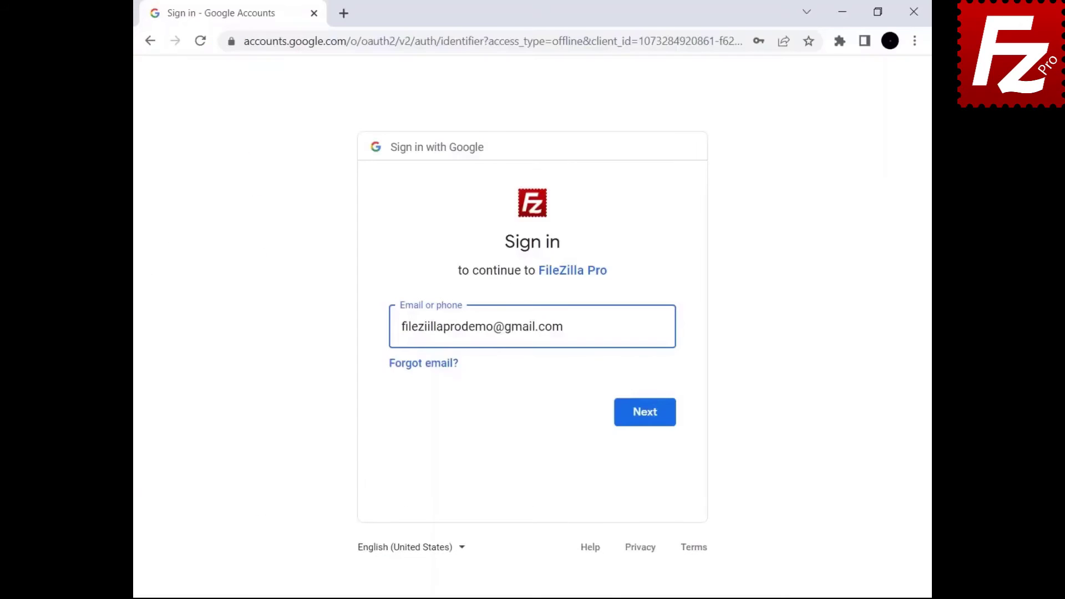
# Sign in to the Google account, allow FileZilla Pro access, and close the browser.
pyautogui.click(642, 422)
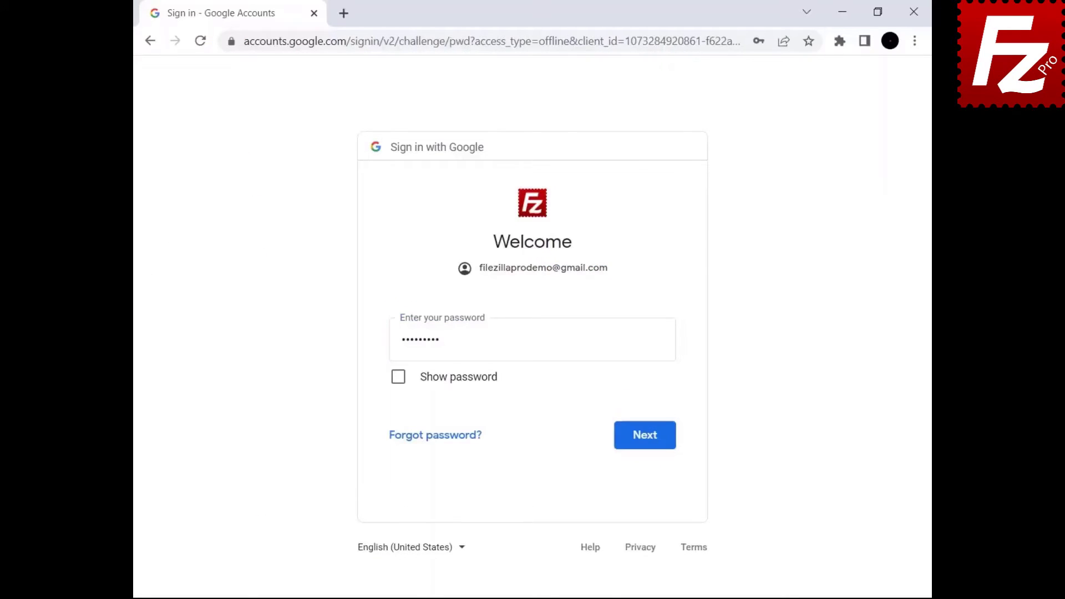
pyautogui.click(643, 443)
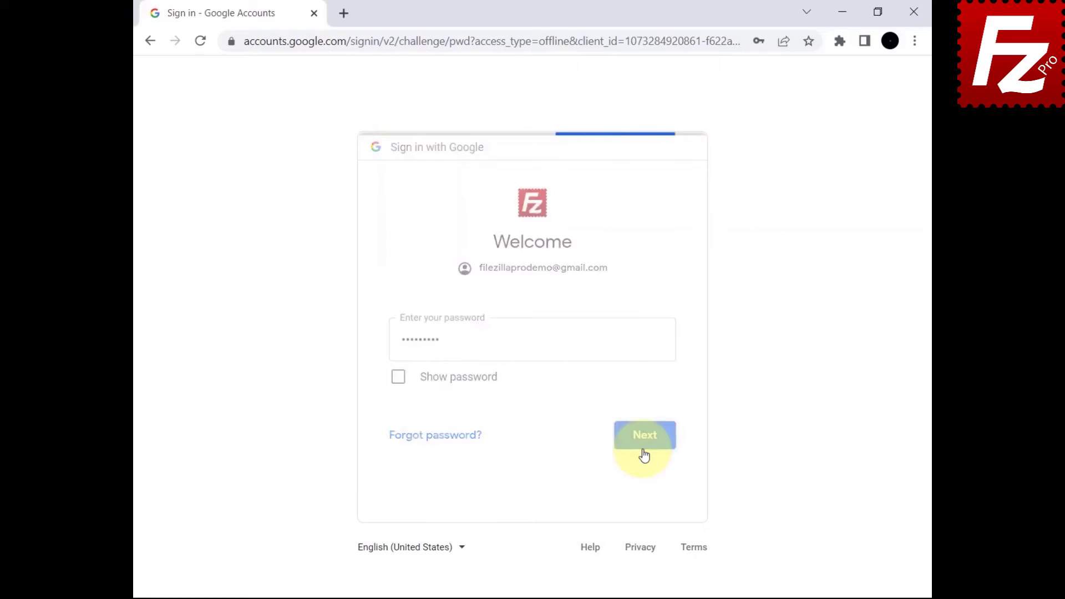
pyautogui.scroll(-3, 598, 507)
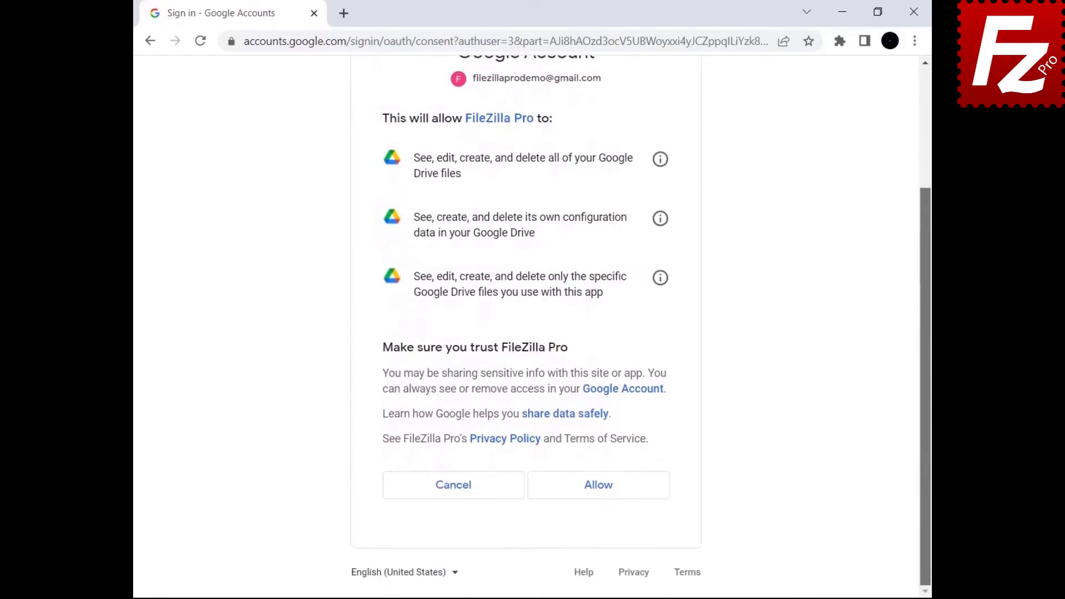
pyautogui.click(597, 502)
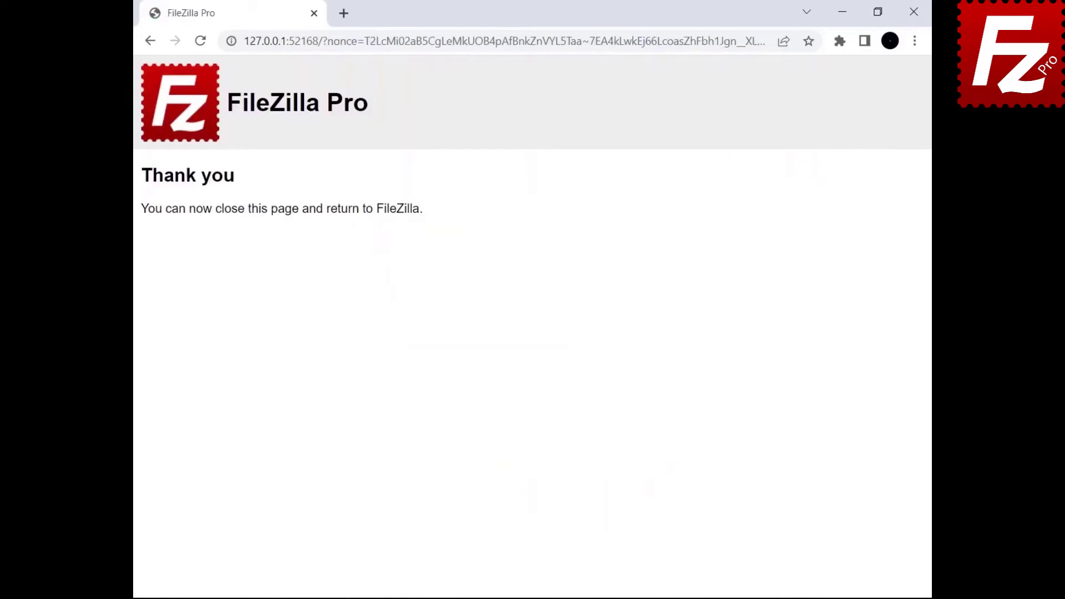
pyautogui.click(914, 11)
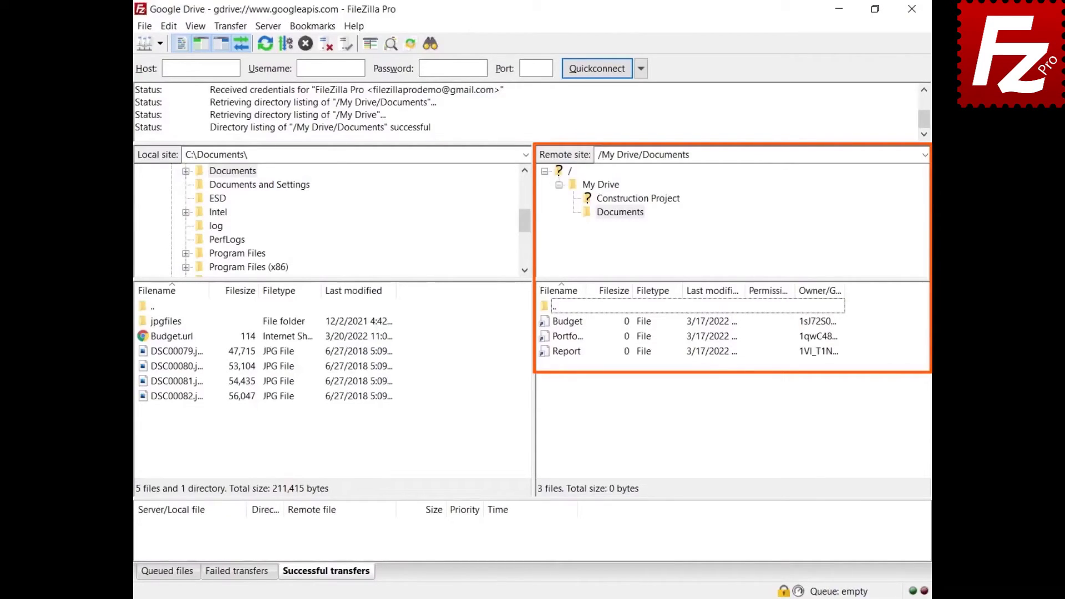
# Export the Budget file from My Drive/Documents as a Microsoft Office document, Budget.xlsx.
pyautogui.rightClick(564, 323)
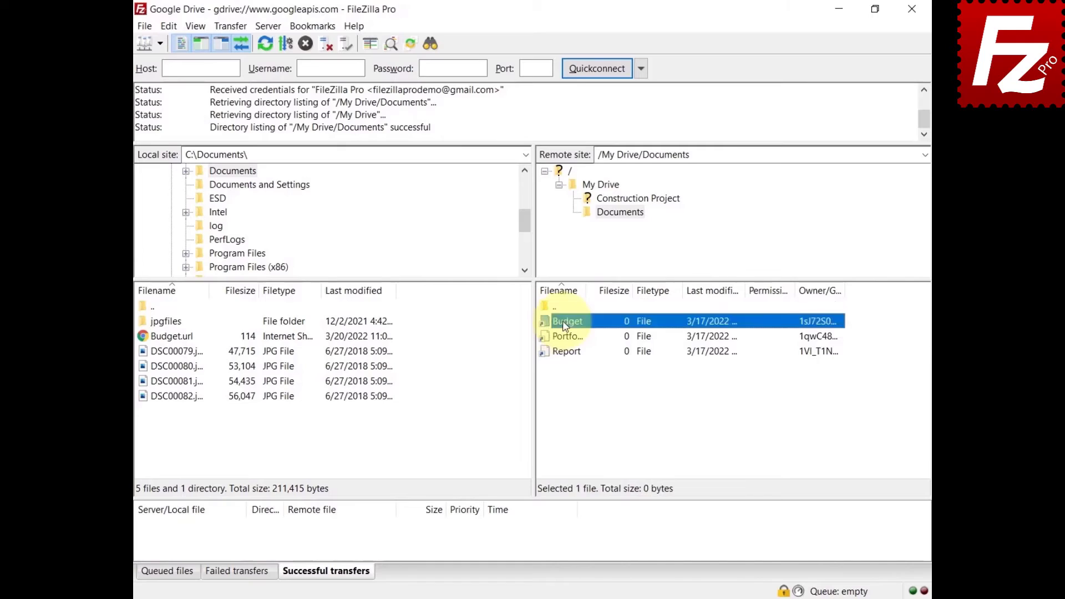
pyautogui.click(576, 329)
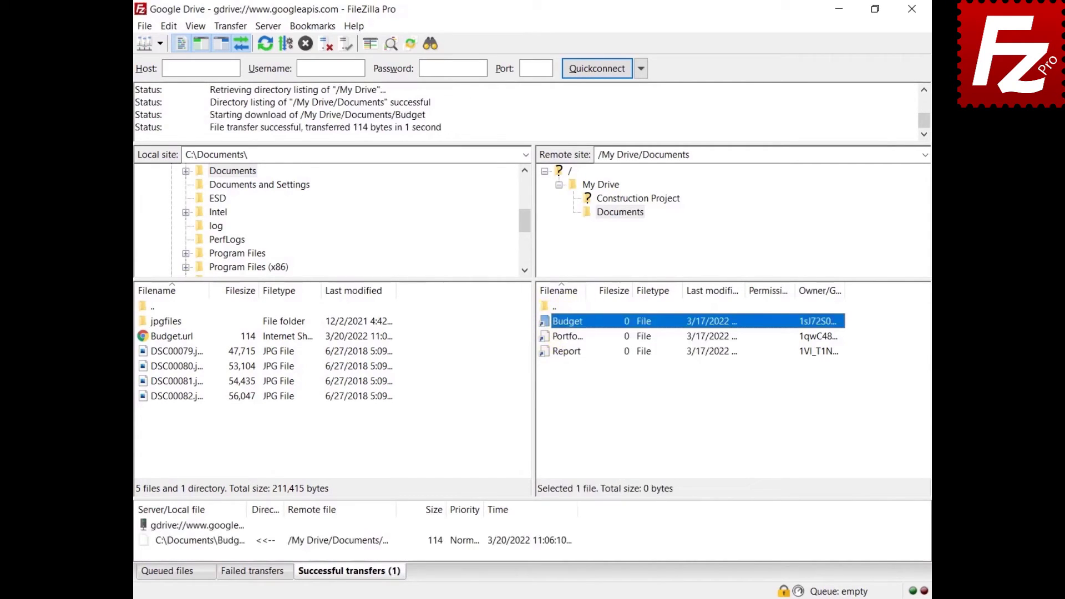
pyautogui.rightClick(561, 321)
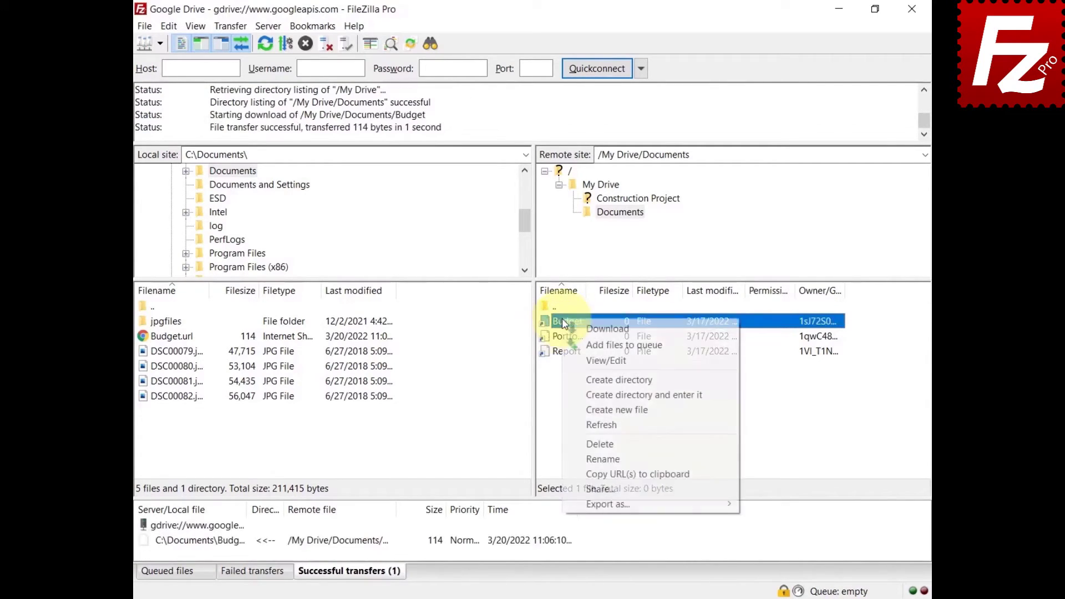
pyautogui.moveTo(582, 505)
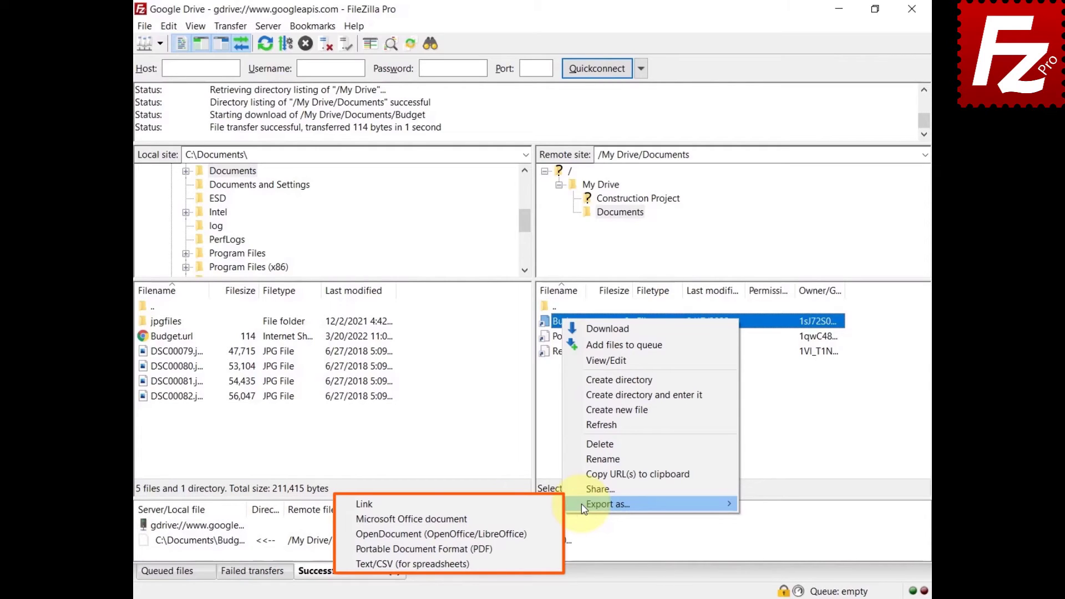
pyautogui.click(541, 520)
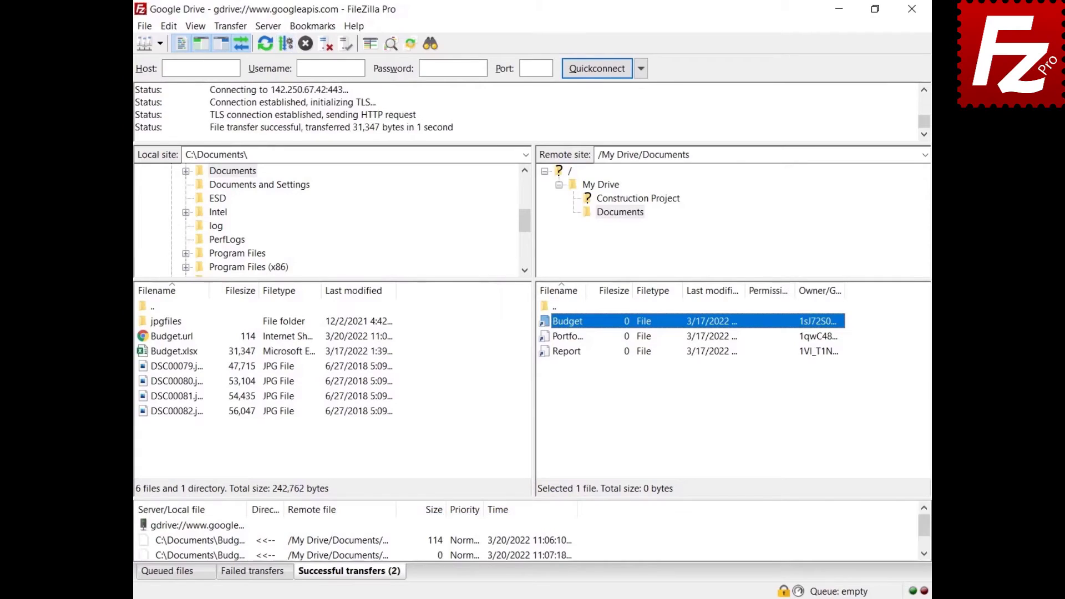
# Set Portable Document Format (PDF) as the default Google Drive export format in Settings.
pyautogui.click(168, 26)
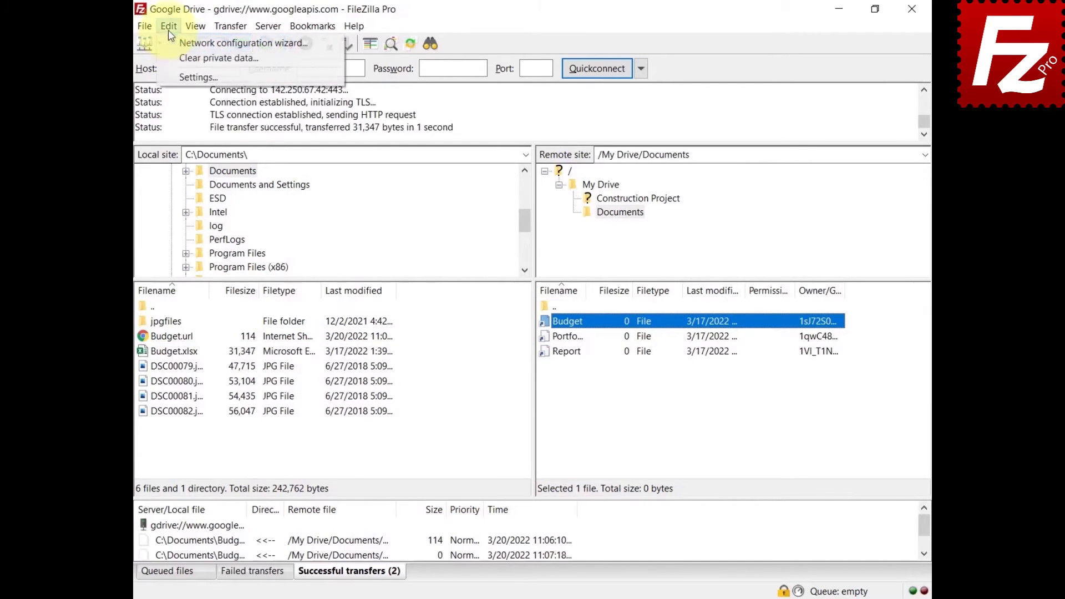
pyautogui.click(194, 77)
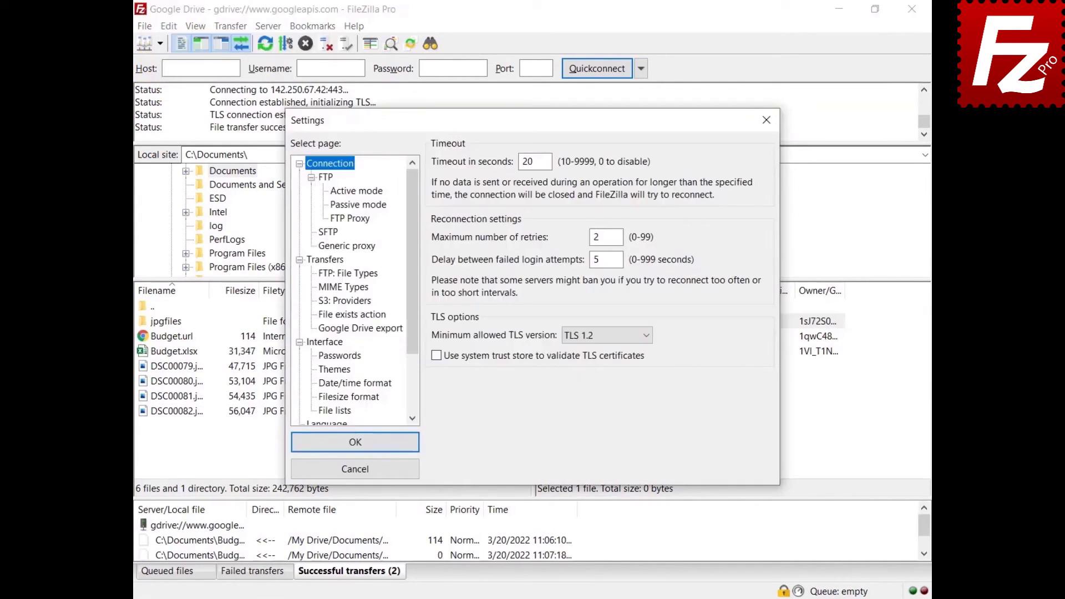
pyautogui.click(360, 329)
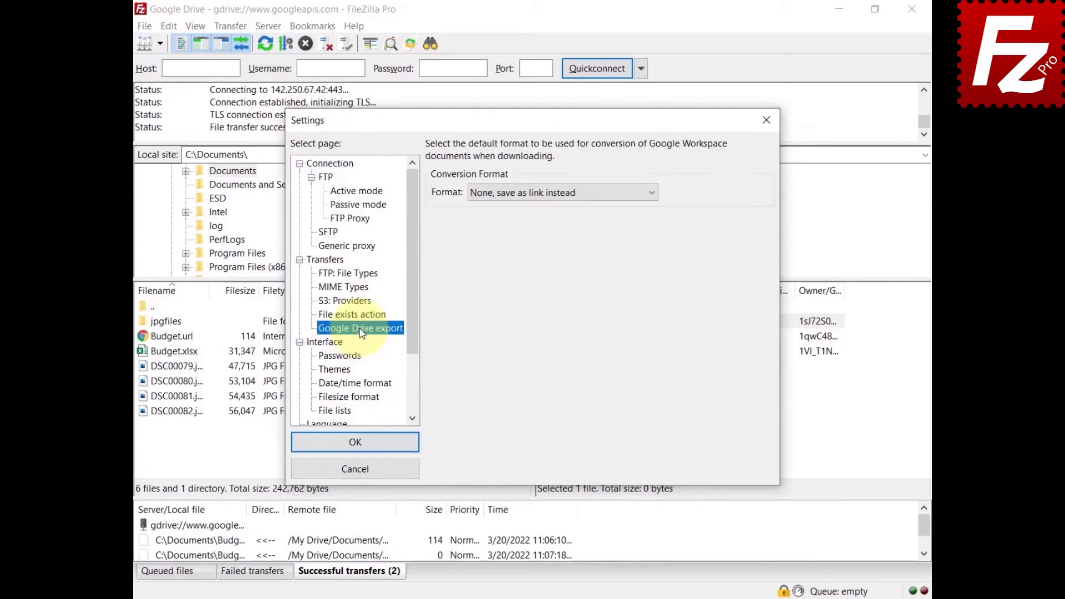
pyautogui.click(547, 194)
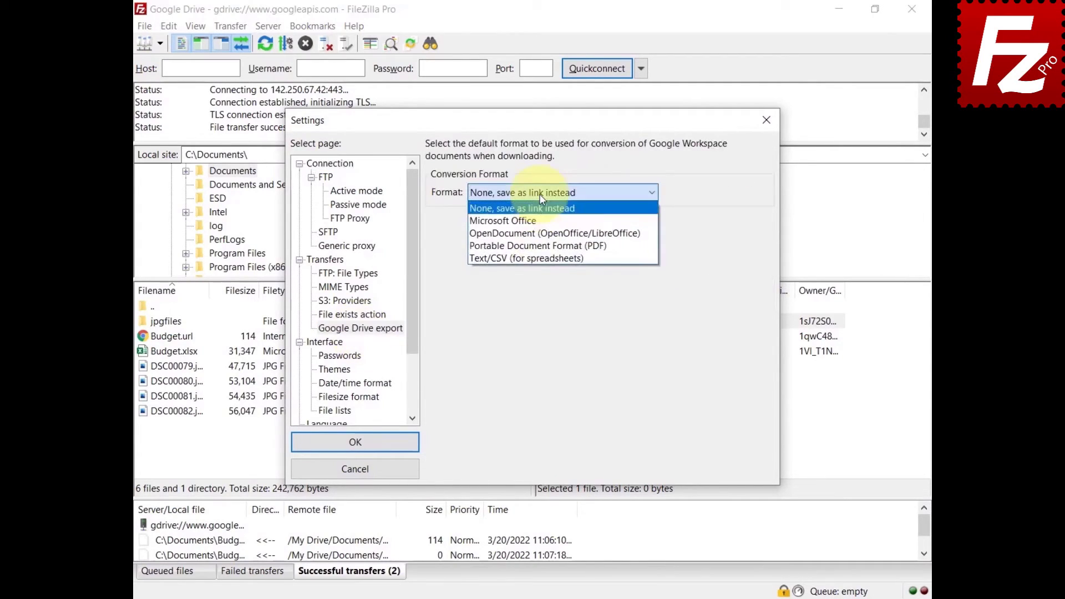
pyautogui.click(543, 246)
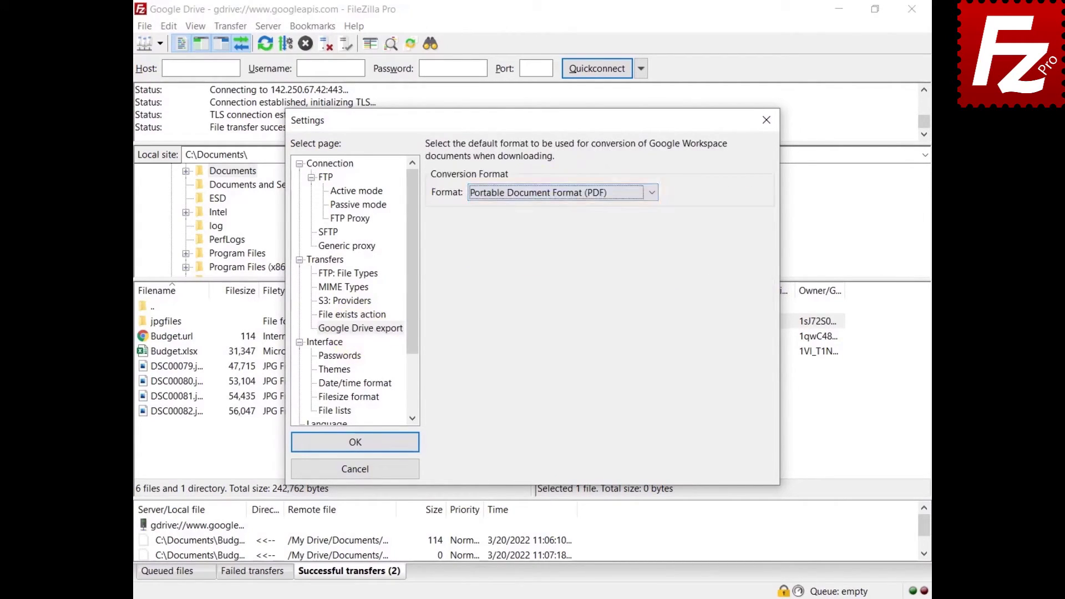
pyautogui.click(356, 447)
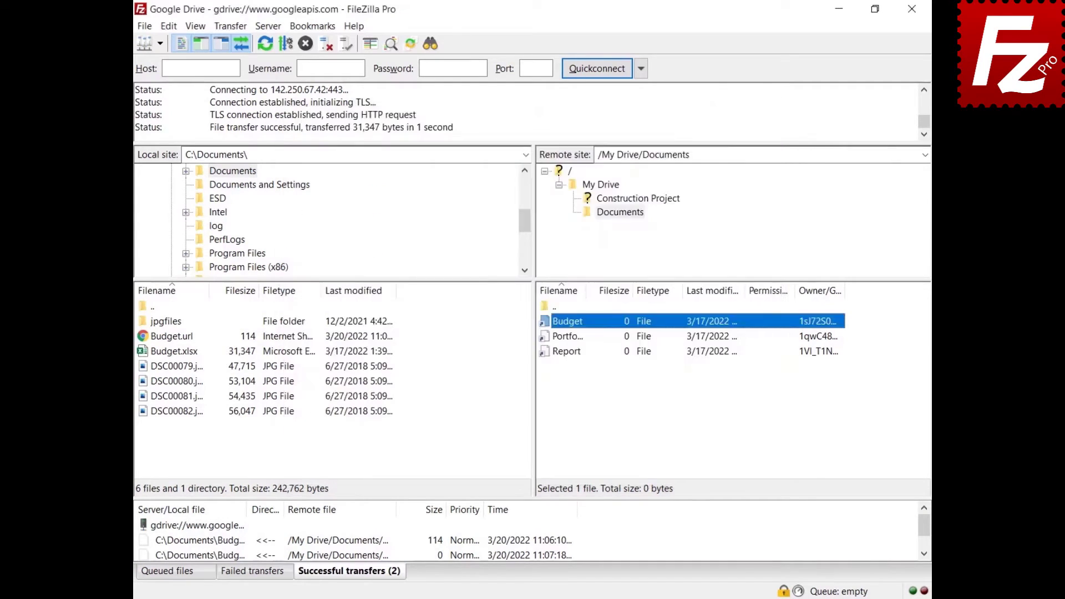
pyautogui.rightClick(567, 353)
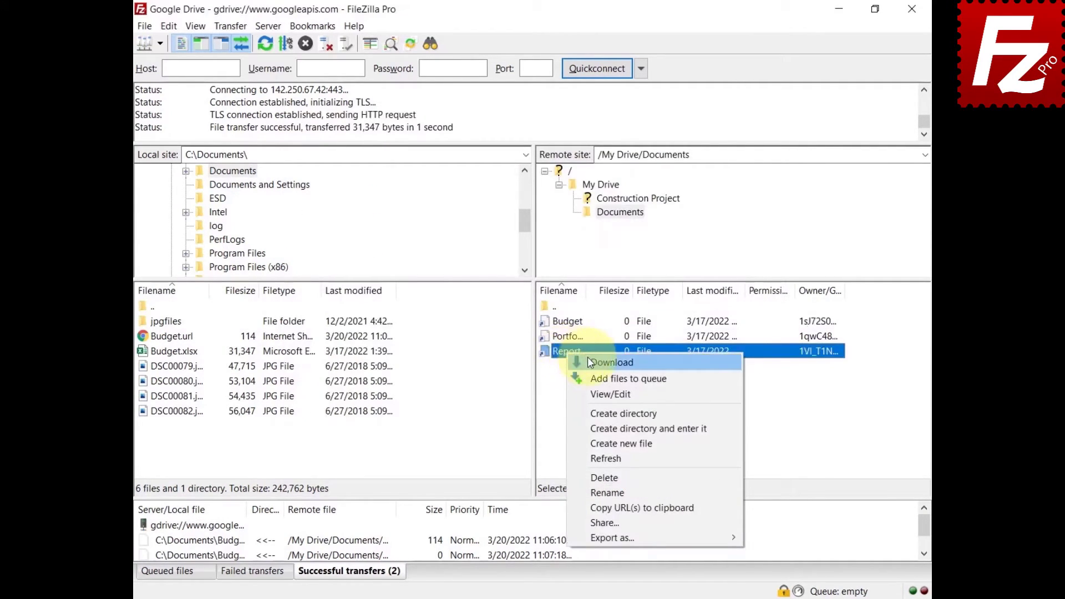
# Download the Report file, which arrives in the local folder as Report.pdf.
pyautogui.click(587, 359)
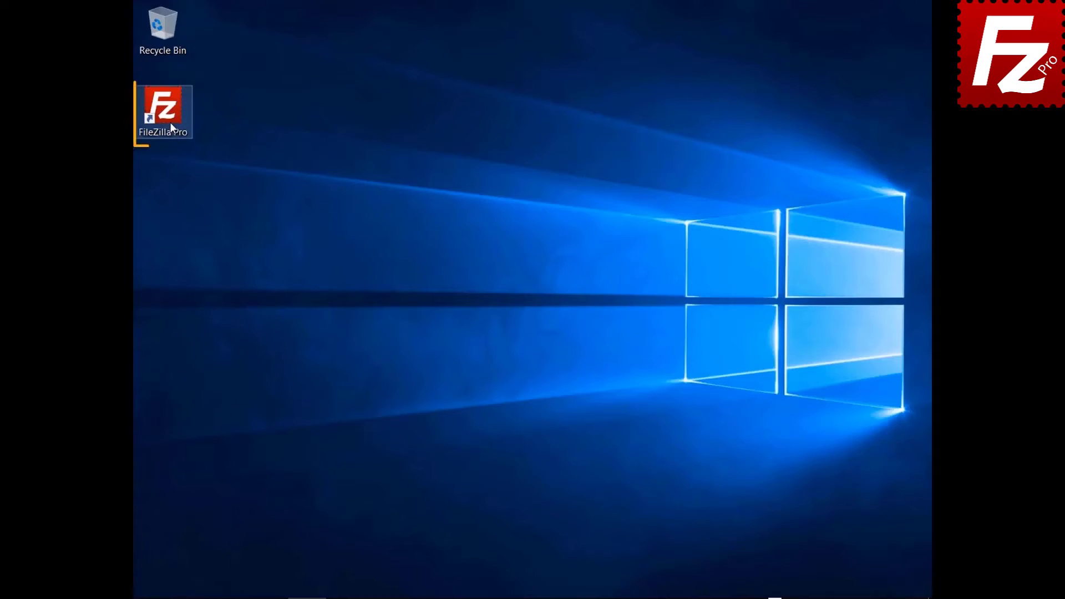
# Launch FileZilla Pro from its desktop shortcut.
pyautogui.doubleClick(169, 122)
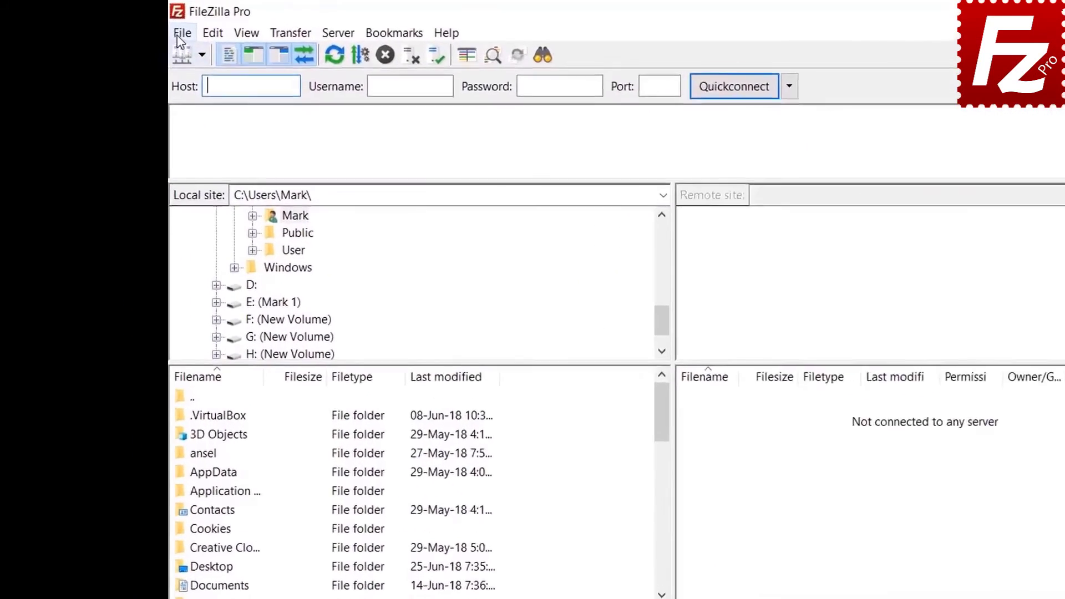
# Create a new Site Manager entry named 'Google Cloud Connection'.
pyautogui.click(144, 26)
pyautogui.click(157, 43)
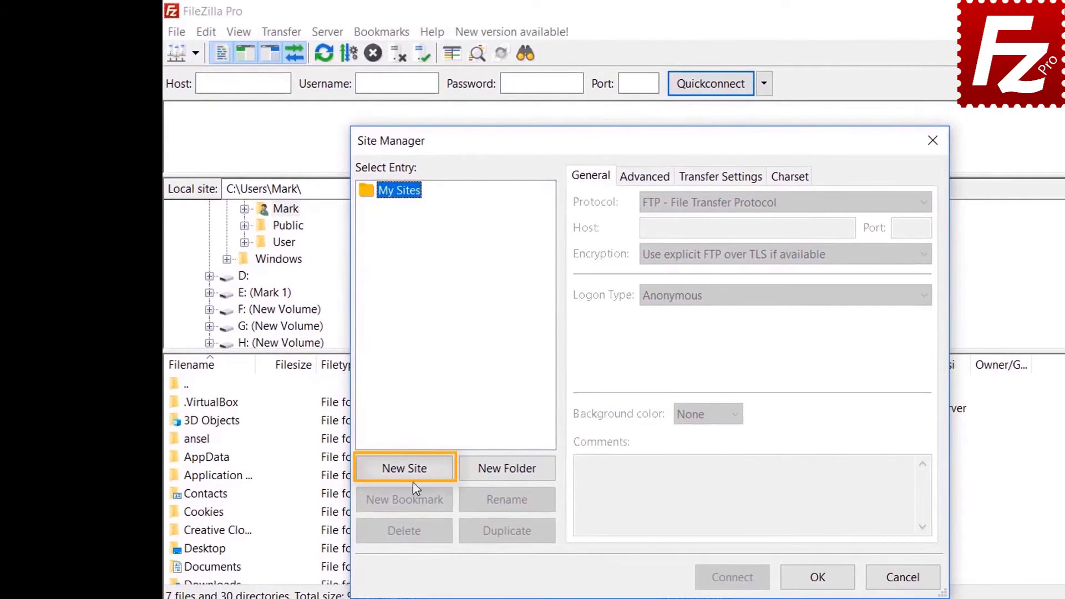
pyautogui.click(413, 471)
pyautogui.write('Goo')
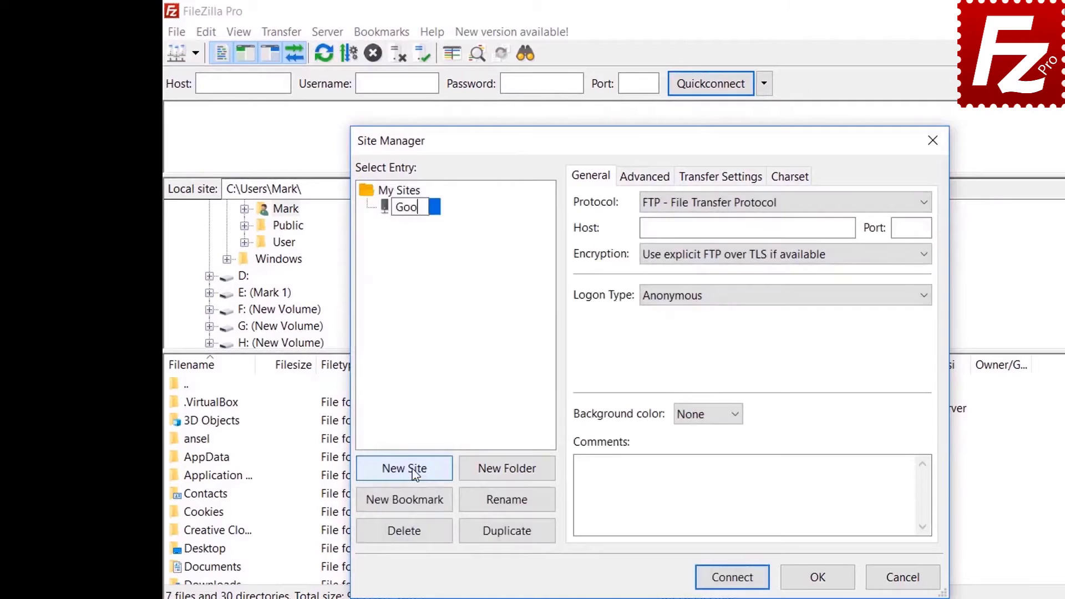
pyautogui.write('gle Cloud Connection')
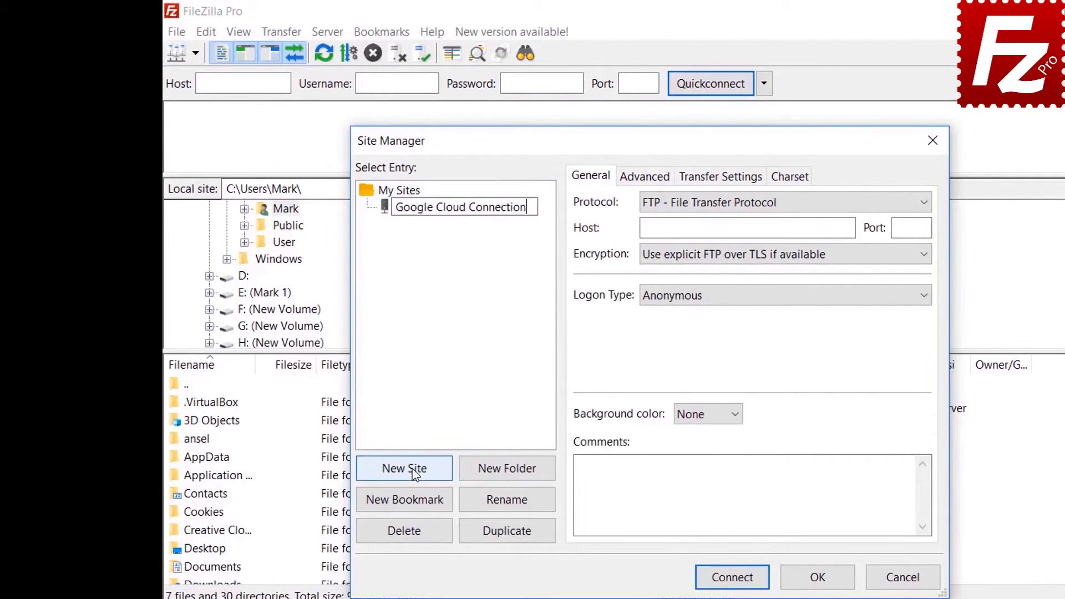
pyautogui.press('Tab')
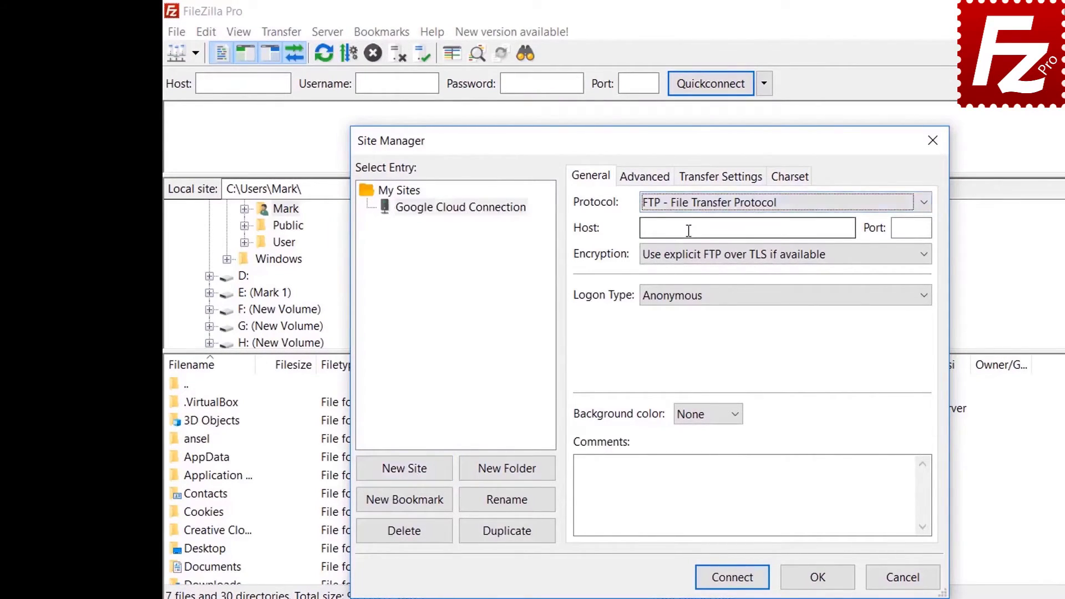
# Set protocol Google Cloud Storage, project ID filezilla-pro, enter the account e-mail, and connect.
pyautogui.click(689, 207)
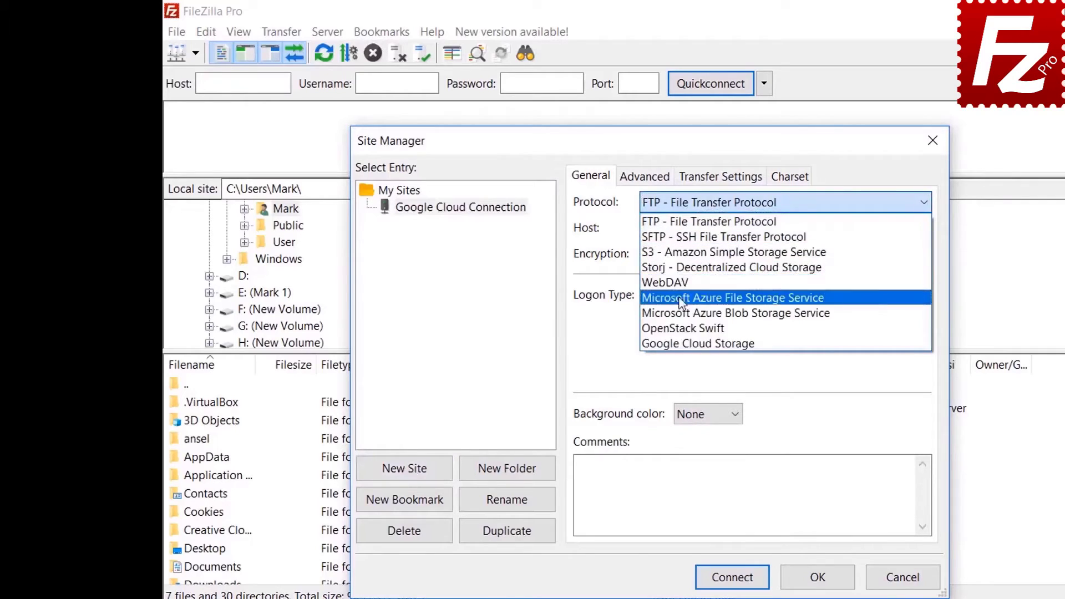
pyautogui.click(682, 344)
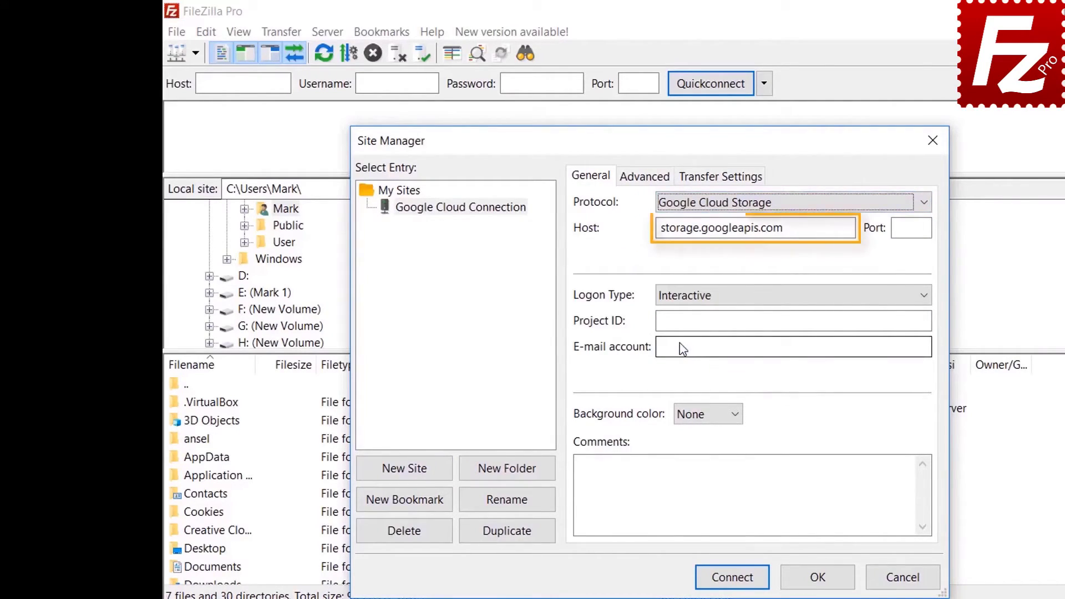
pyautogui.press('Tab')
pyautogui.press('Tab')
pyautogui.press('Tab')
pyautogui.press('Tab')
pyautogui.write('file')
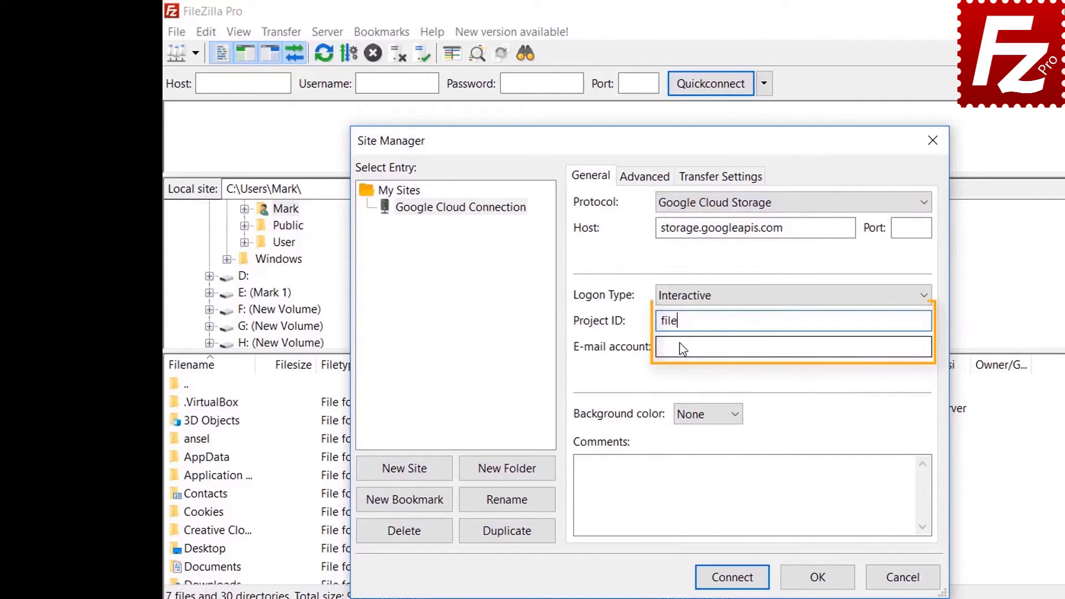
pyautogui.write('zilla-pro')
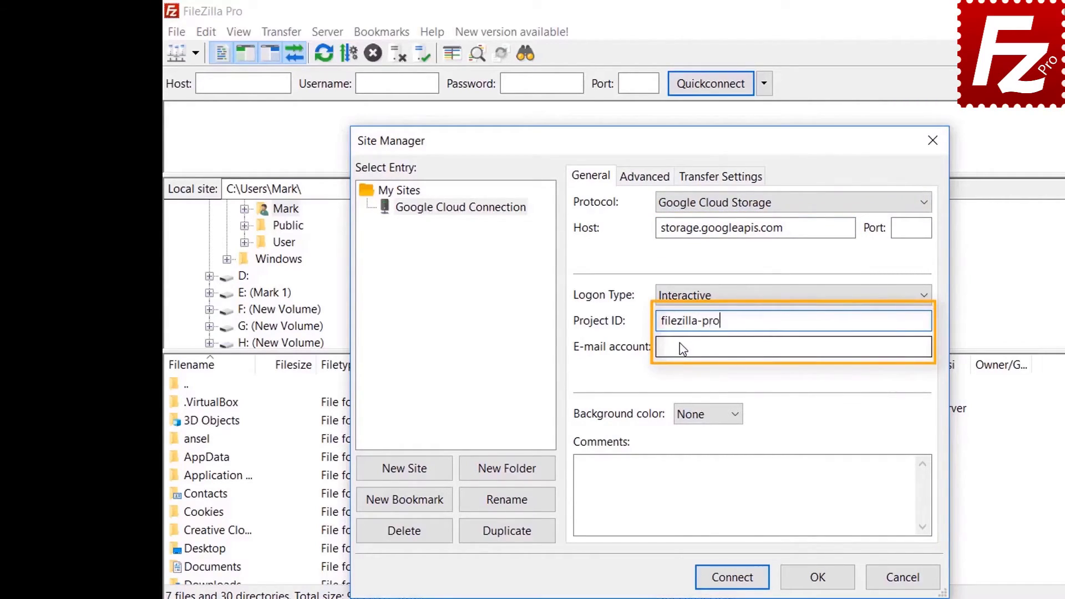
pyautogui.press('Tab')
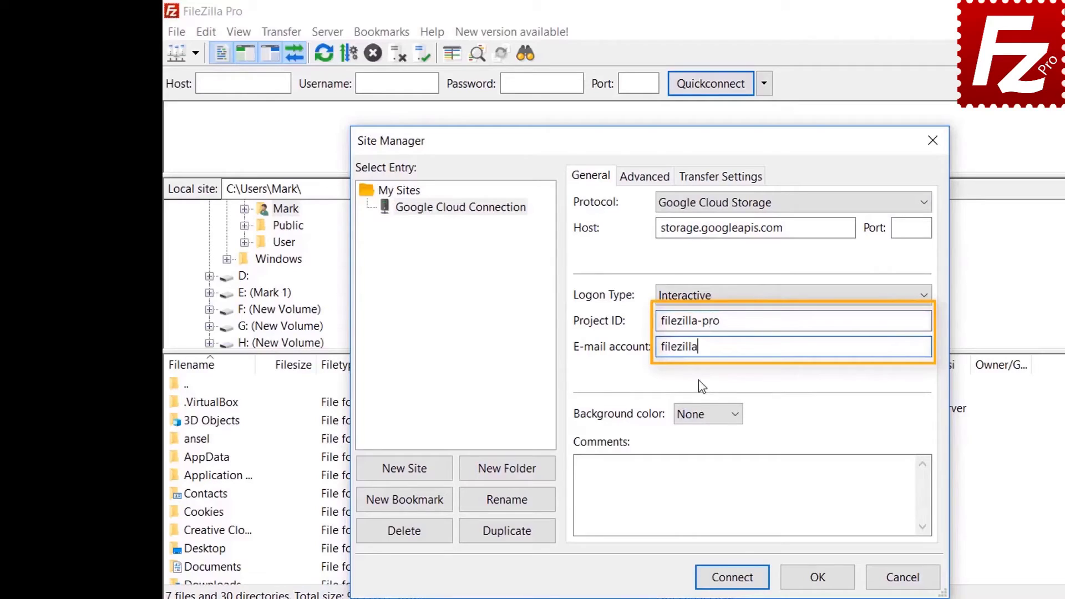
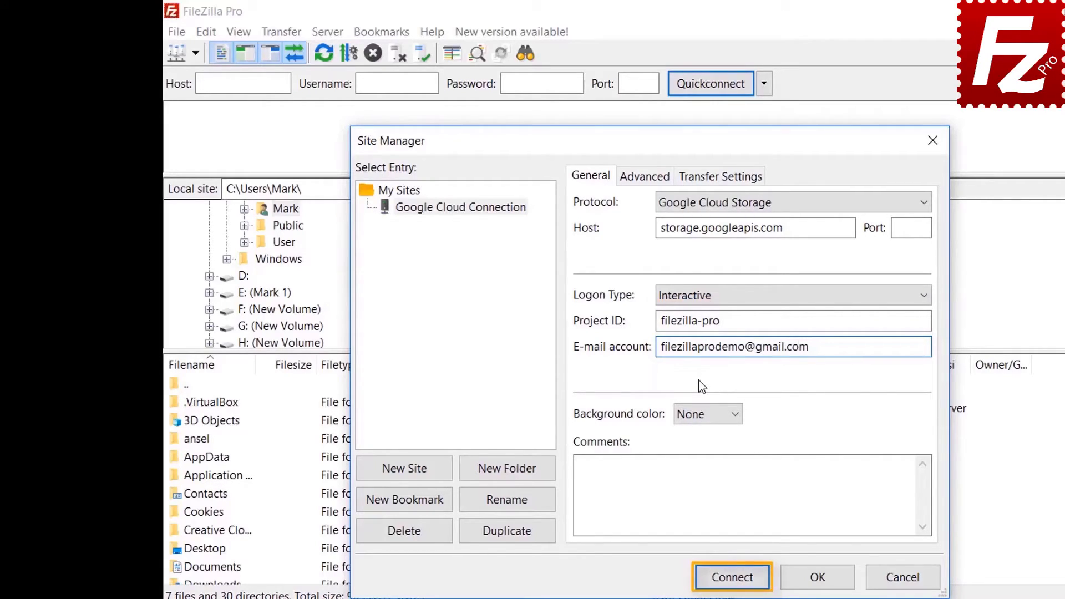
pyautogui.click(731, 577)
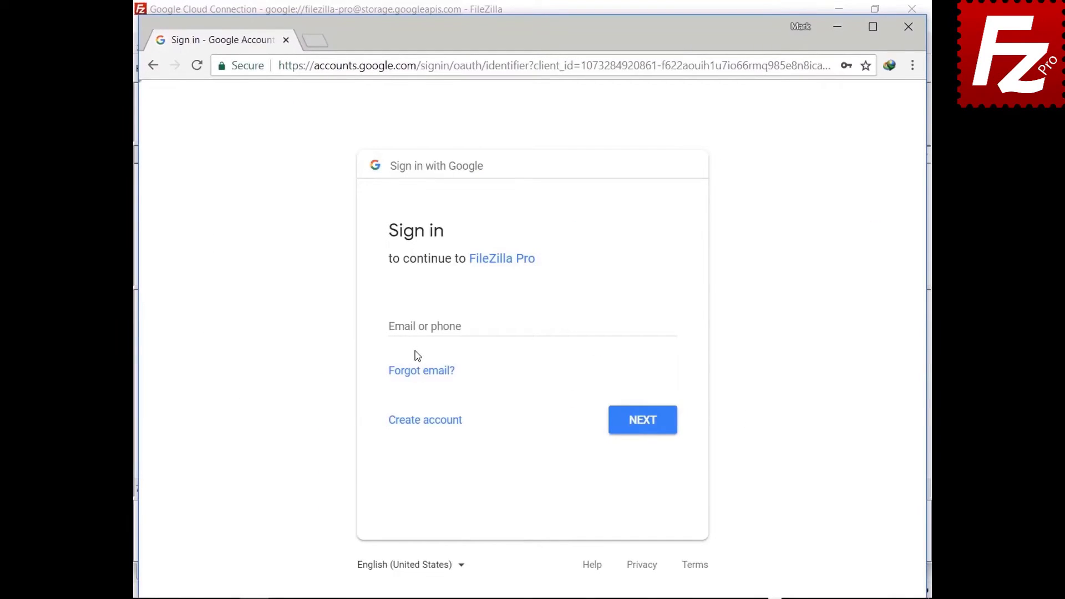
# Sign in with the account e-mail and password, then grant FileZilla Pro Cloud Storage access.
pyautogui.click(420, 326)
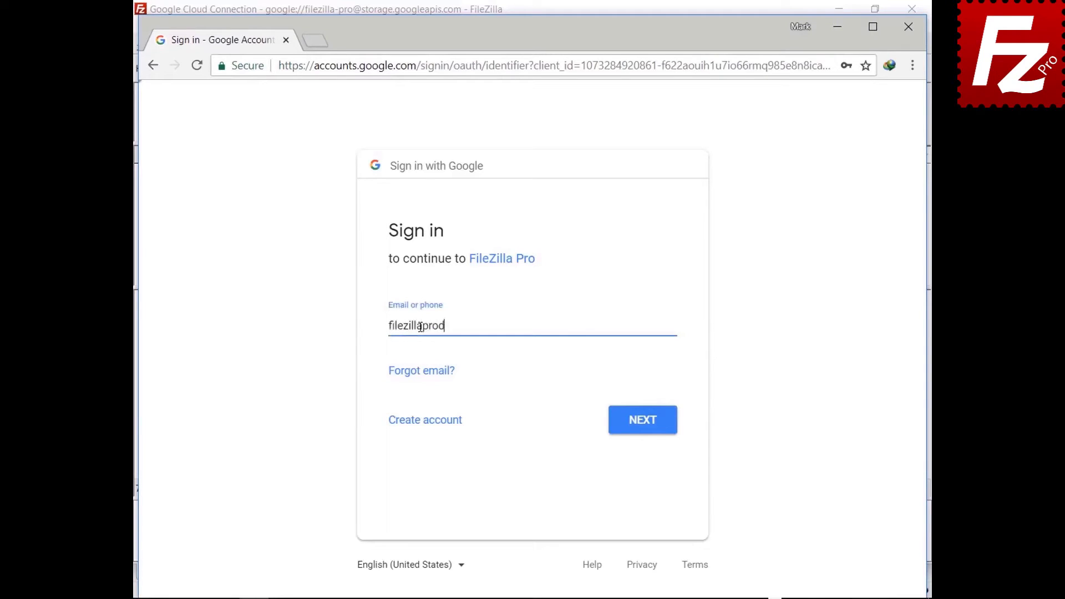
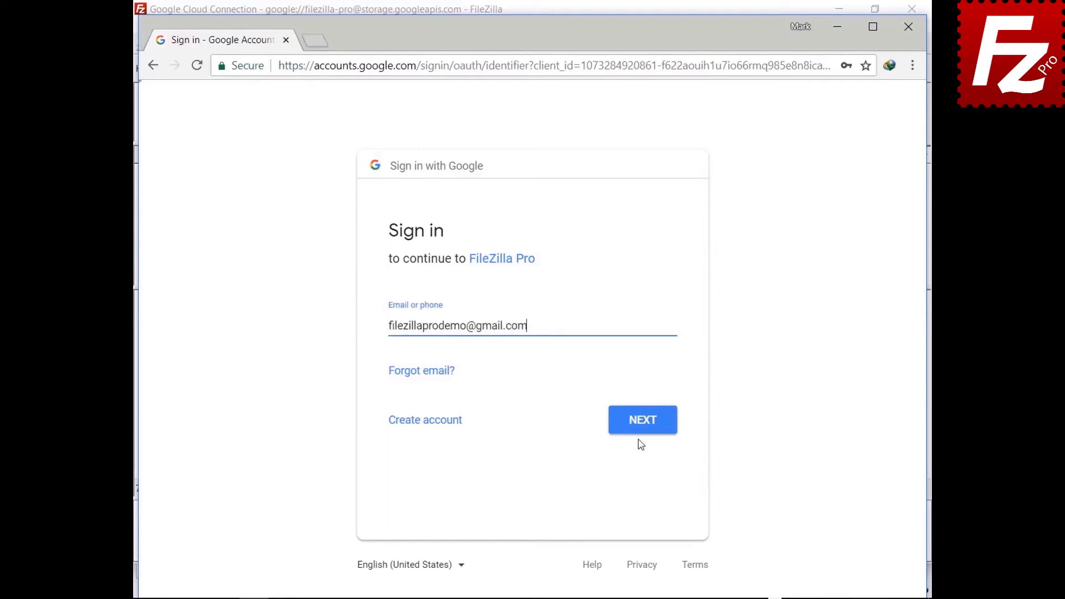
pyautogui.click(640, 434)
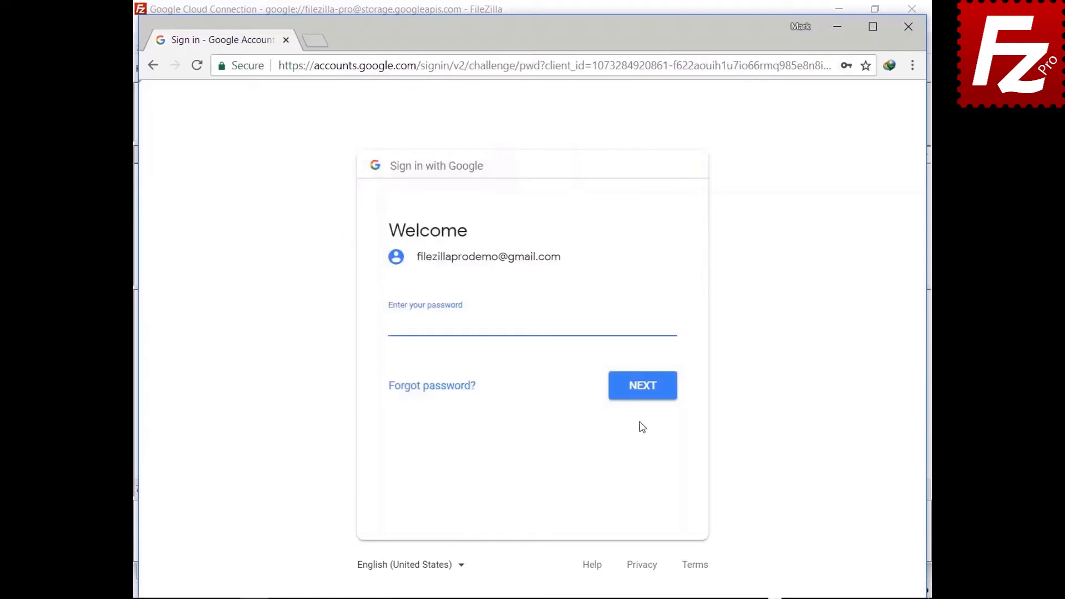
pyautogui.write('•••••••••')
pyautogui.click(644, 397)
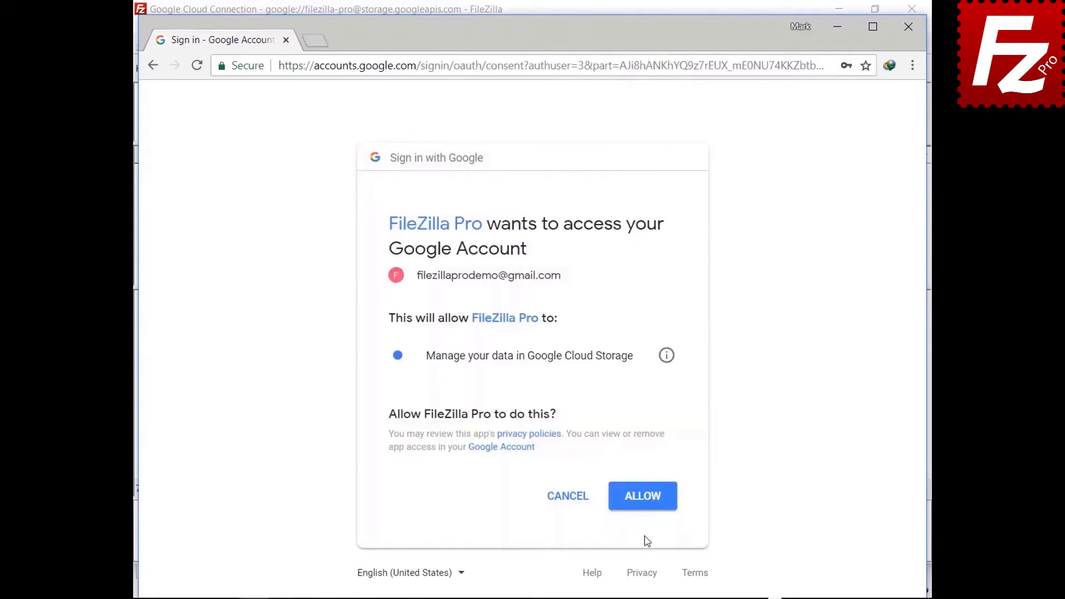
pyautogui.click(643, 507)
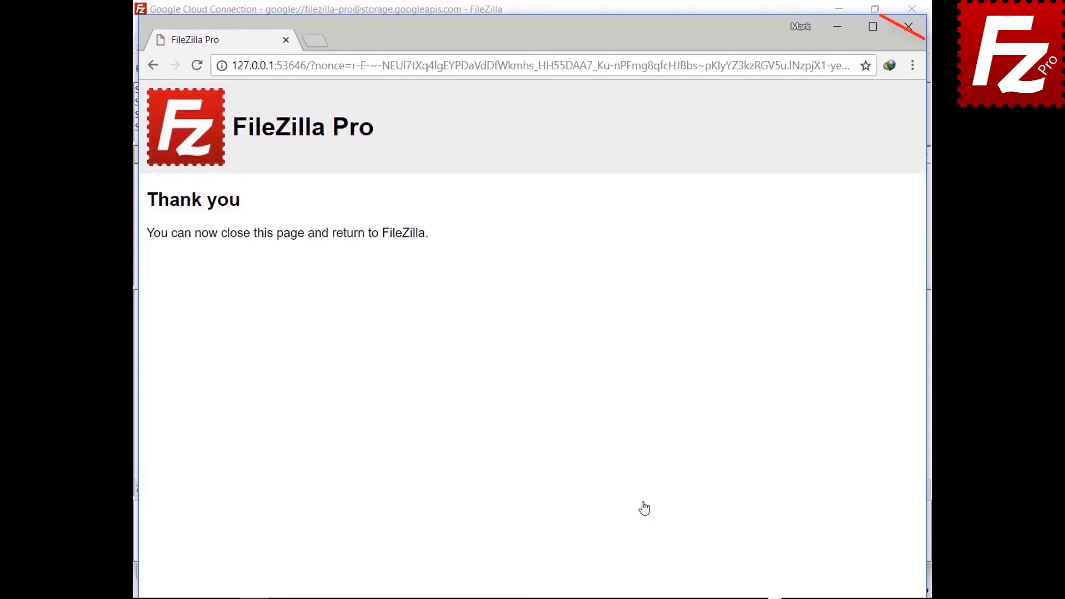
# Permanently trust both Google server certificates, including for alternative hostnames.
pyautogui.click(475, 503)
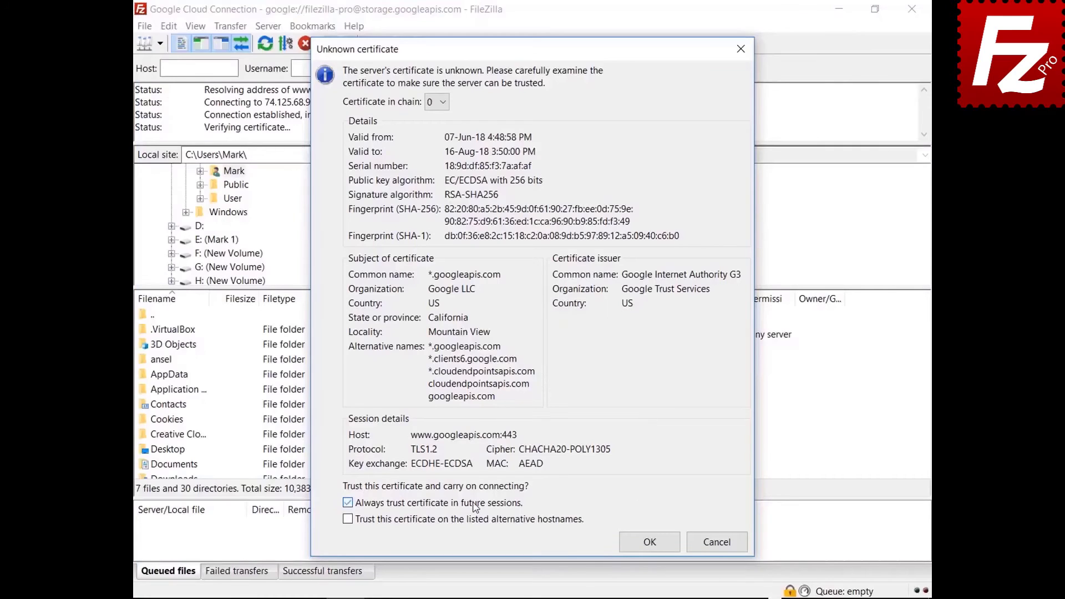
pyautogui.click(474, 519)
pyautogui.click(649, 541)
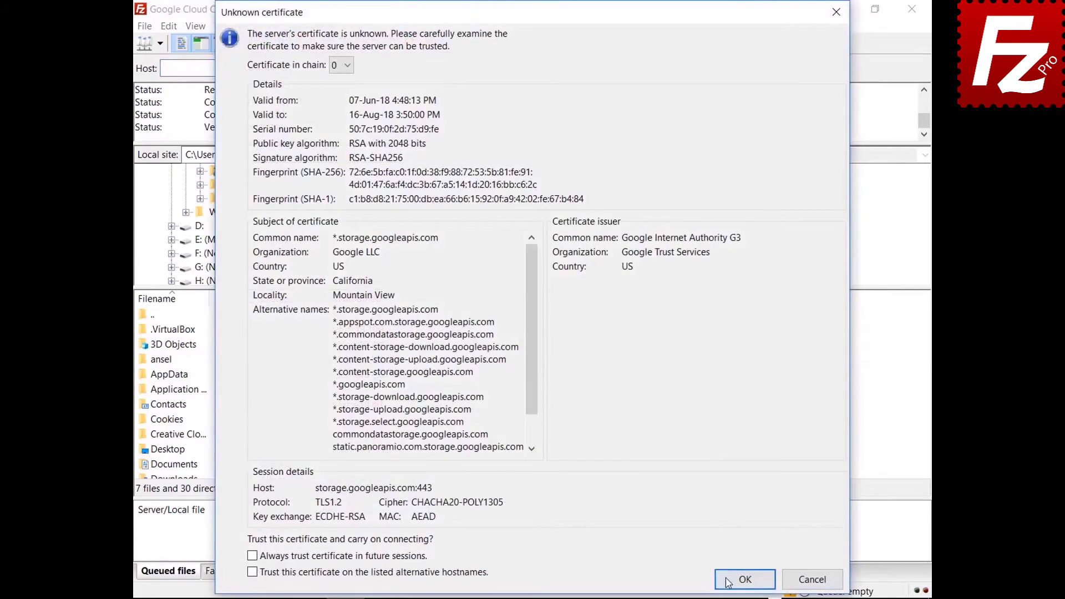
pyautogui.click(728, 581)
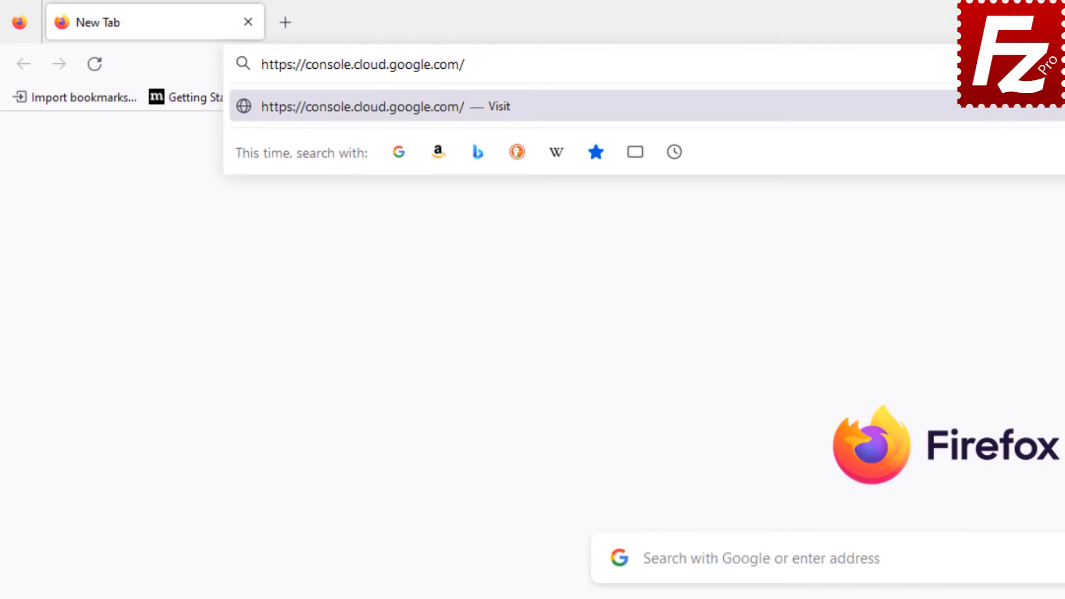
# Sign in to Google Cloud Console with the demo Google account's e-mail and password.
pyautogui.press('Return')
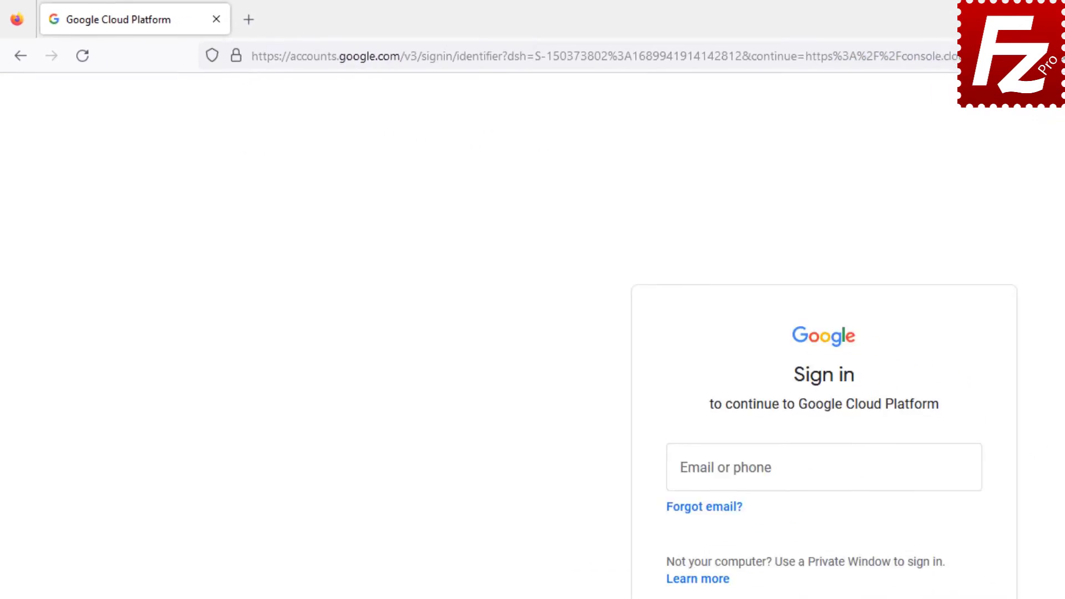
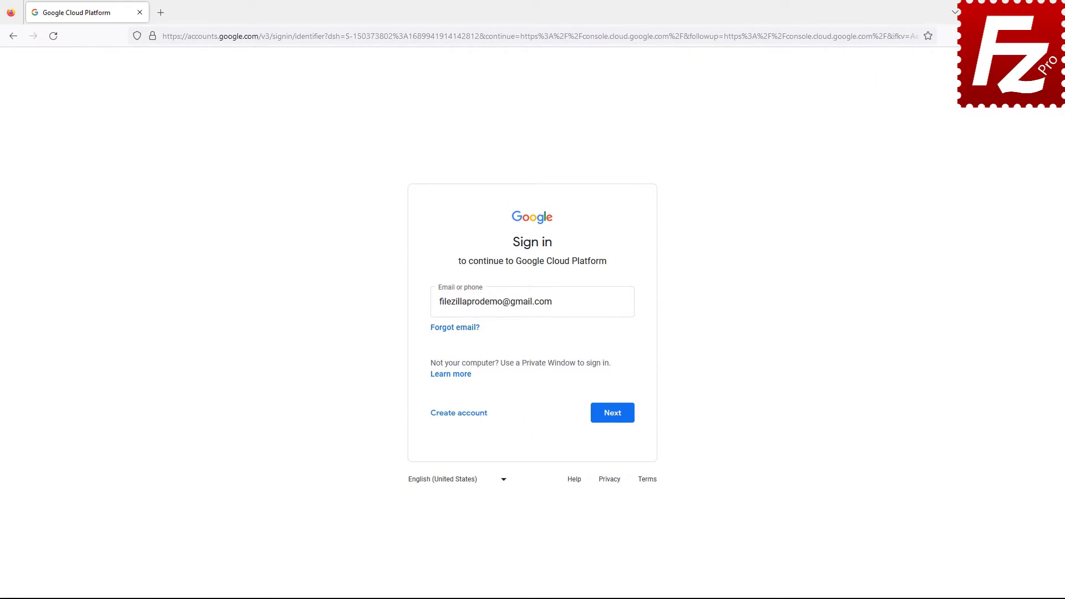
pyautogui.click(612, 417)
pyautogui.hotkey('ctrl', 'v')
pyautogui.click(612, 403)
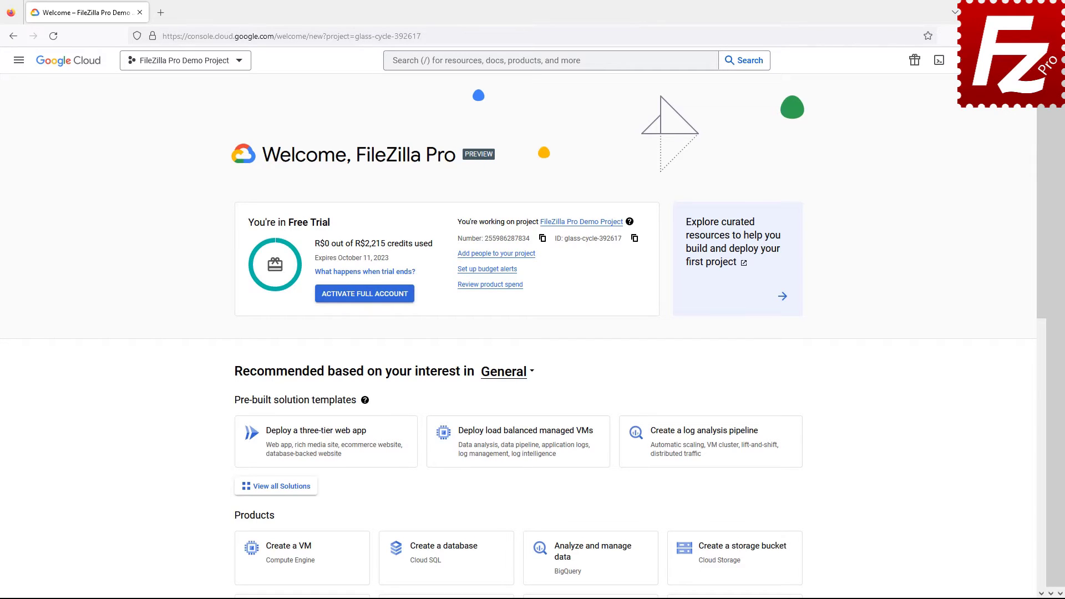
# Create and download a new JSON key for the demo service account under IAM & Admin.
pyautogui.click(17, 71)
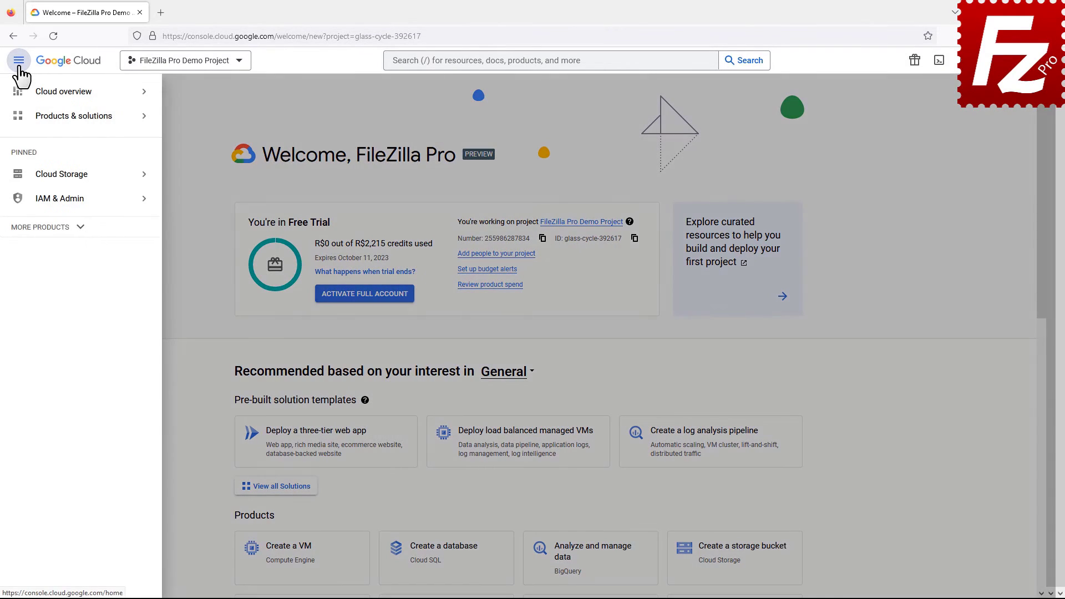
pyautogui.click(23, 199)
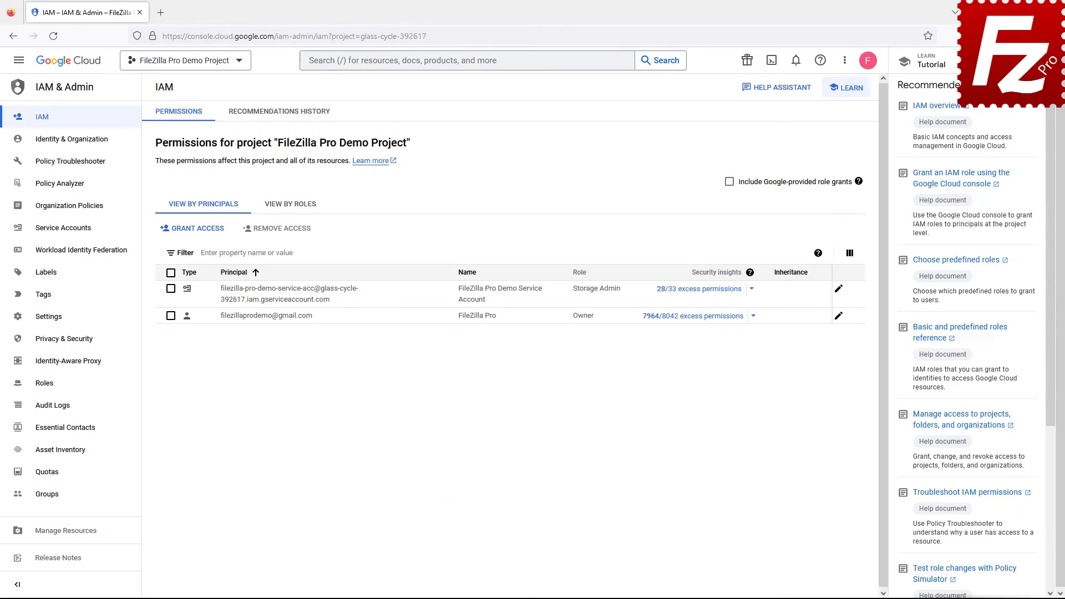
pyautogui.click(64, 238)
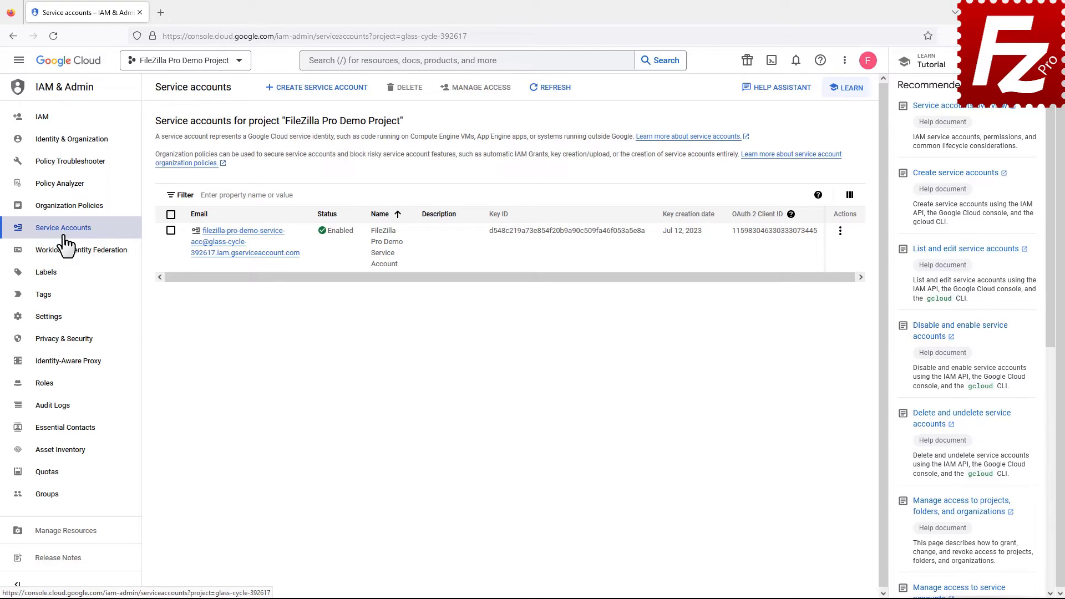
pyautogui.click(241, 253)
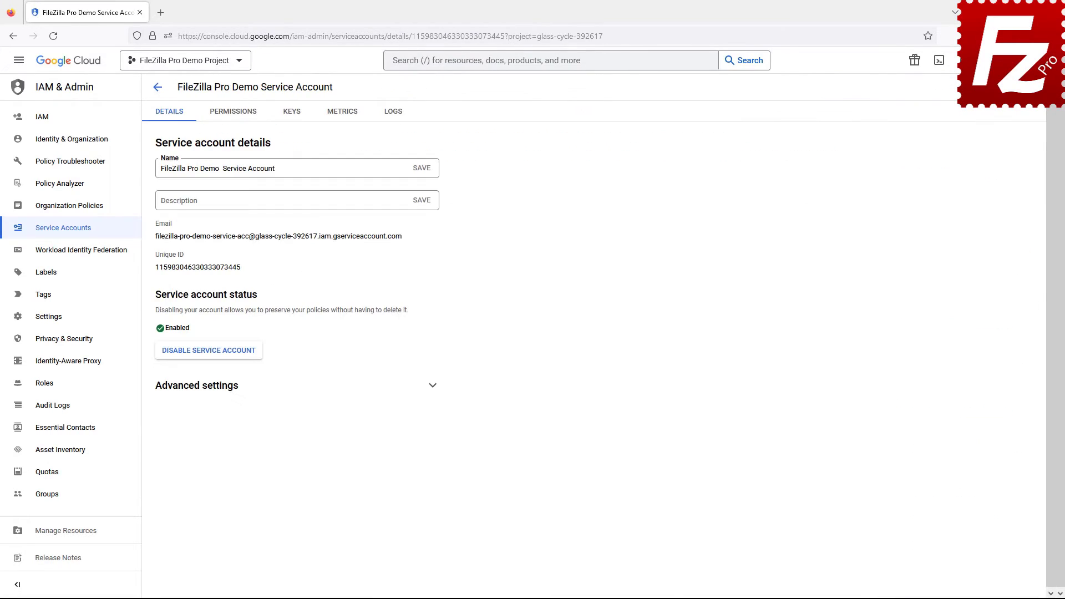
pyautogui.click(291, 118)
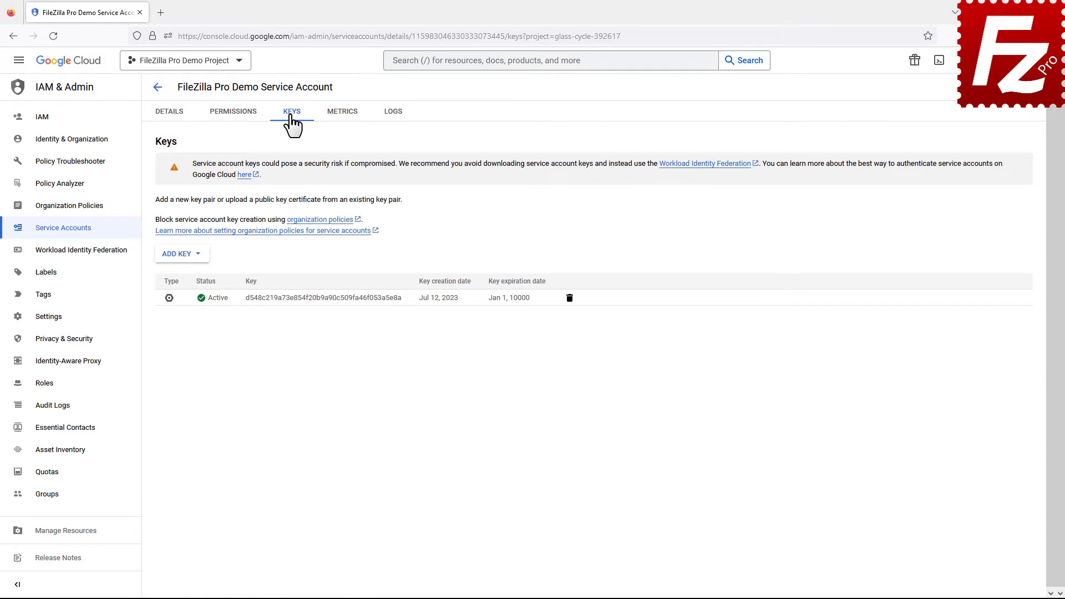
pyautogui.click(179, 254)
pyautogui.click(186, 279)
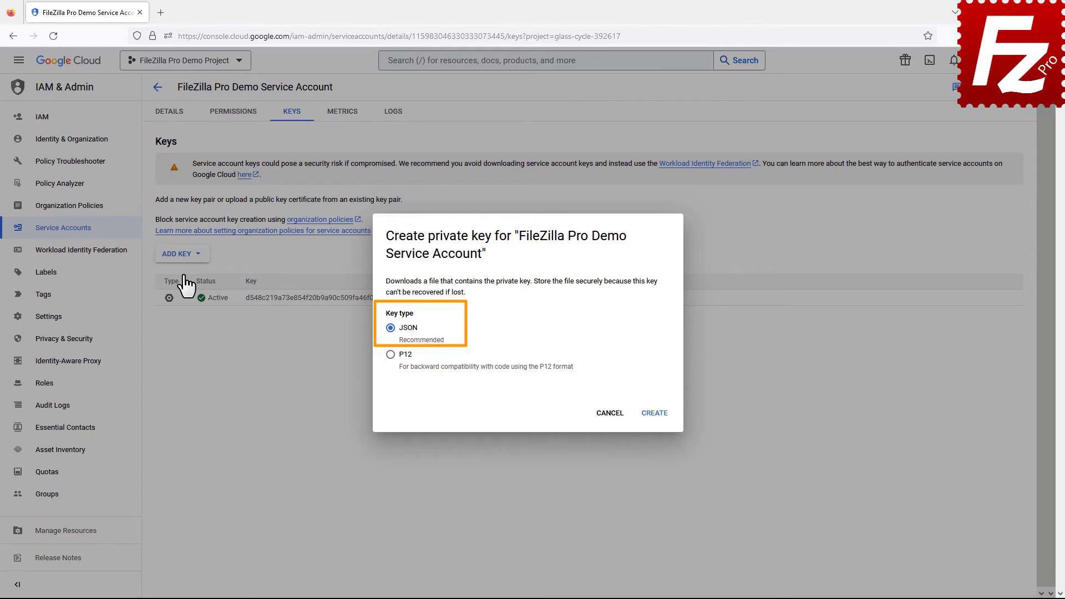
pyautogui.click(654, 423)
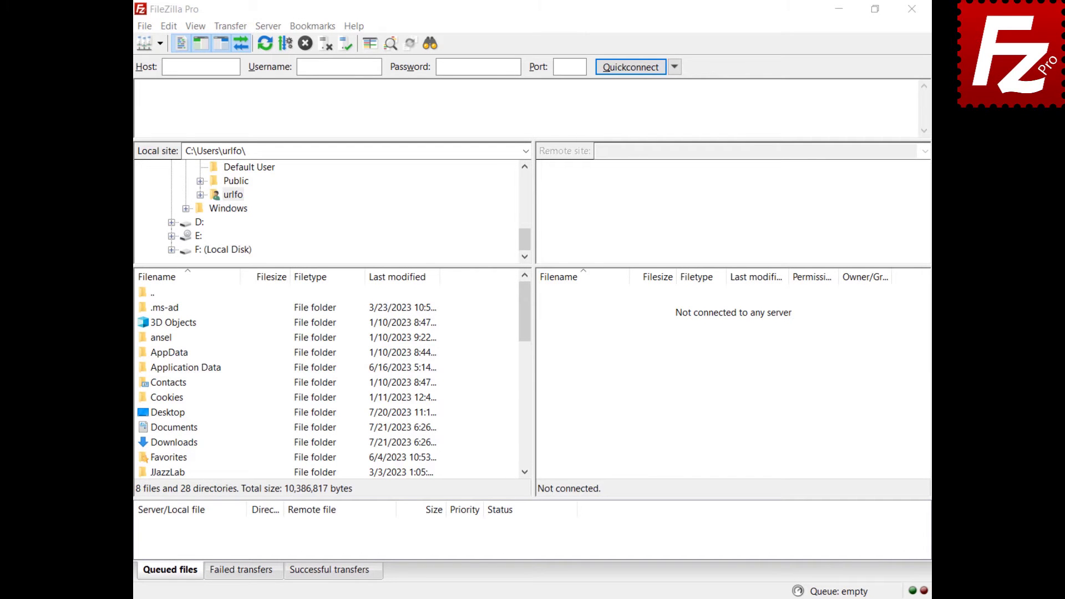
# Add site 'Google Cloud' using Google Cloud Storage with Service Account and the downloaded JSON key, then connect.
pyautogui.click(143, 29)
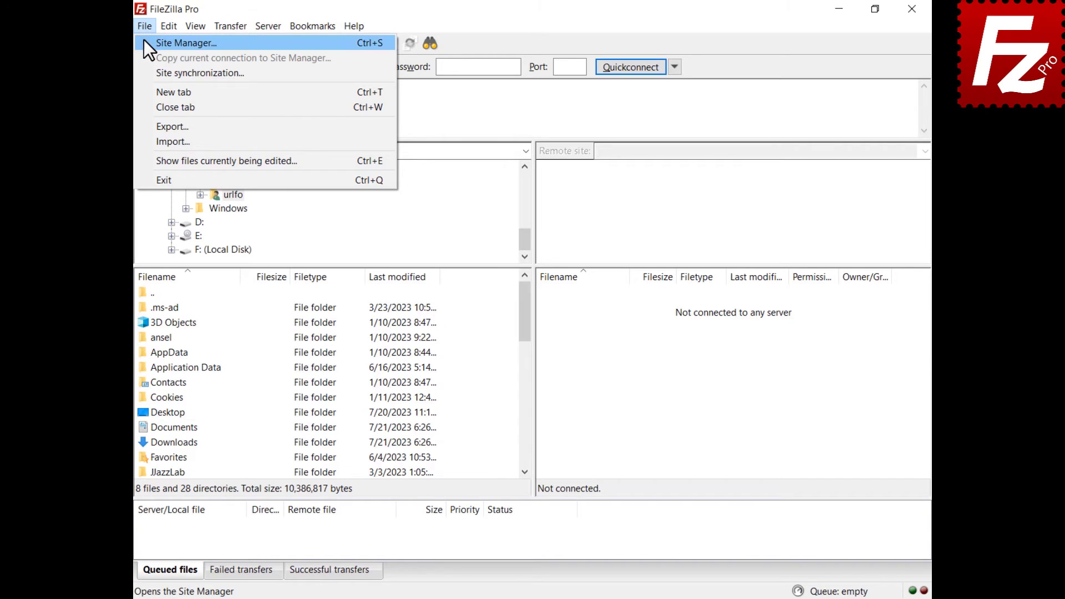
pyautogui.click(146, 42)
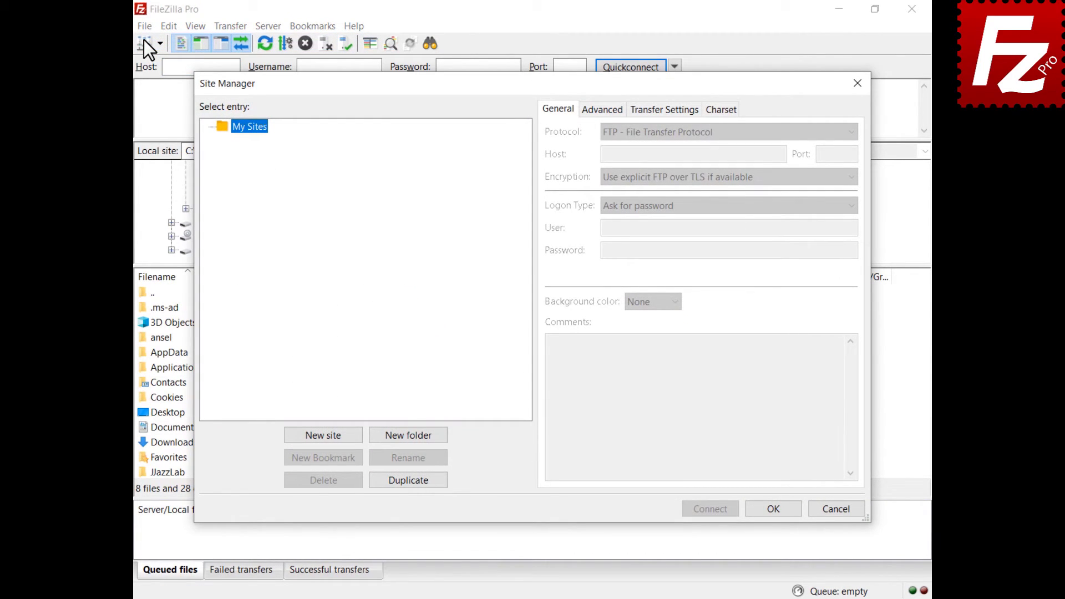
pyautogui.click(323, 435)
pyautogui.write('Google Cloud')
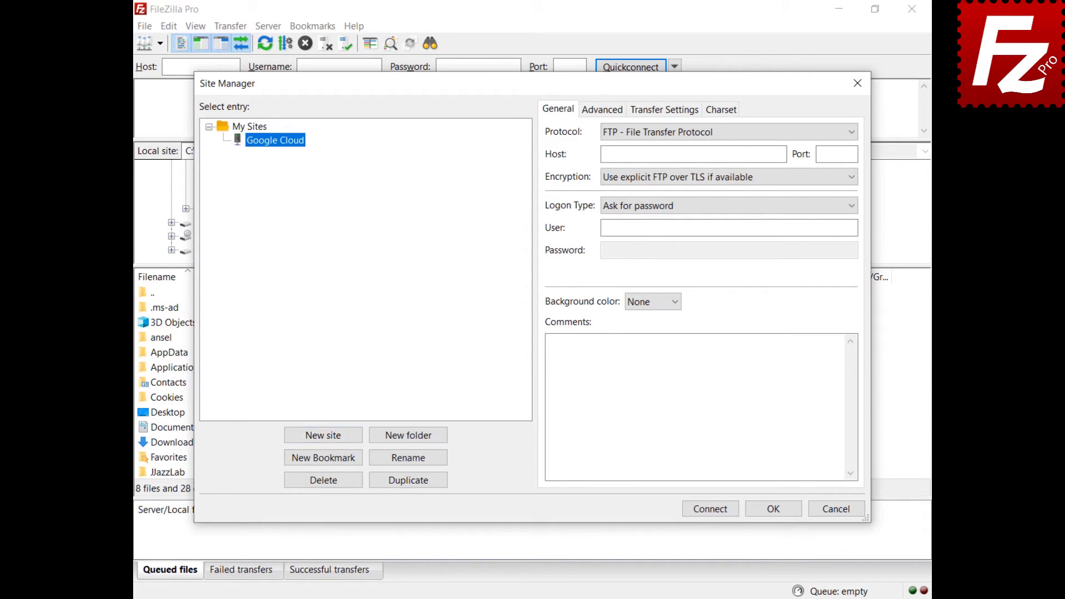
pyautogui.click(707, 136)
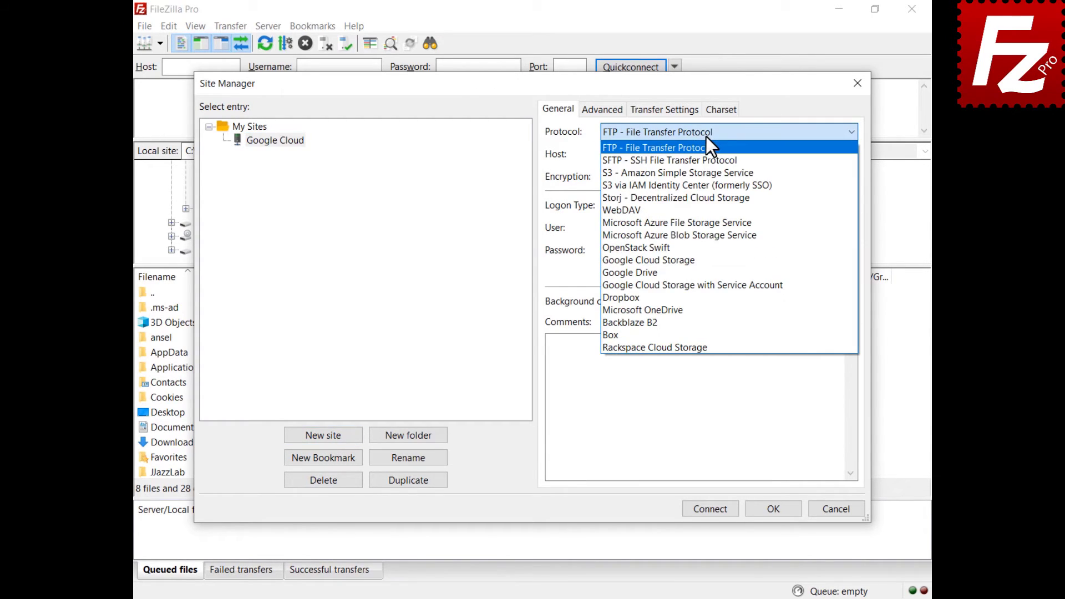
pyautogui.click(723, 287)
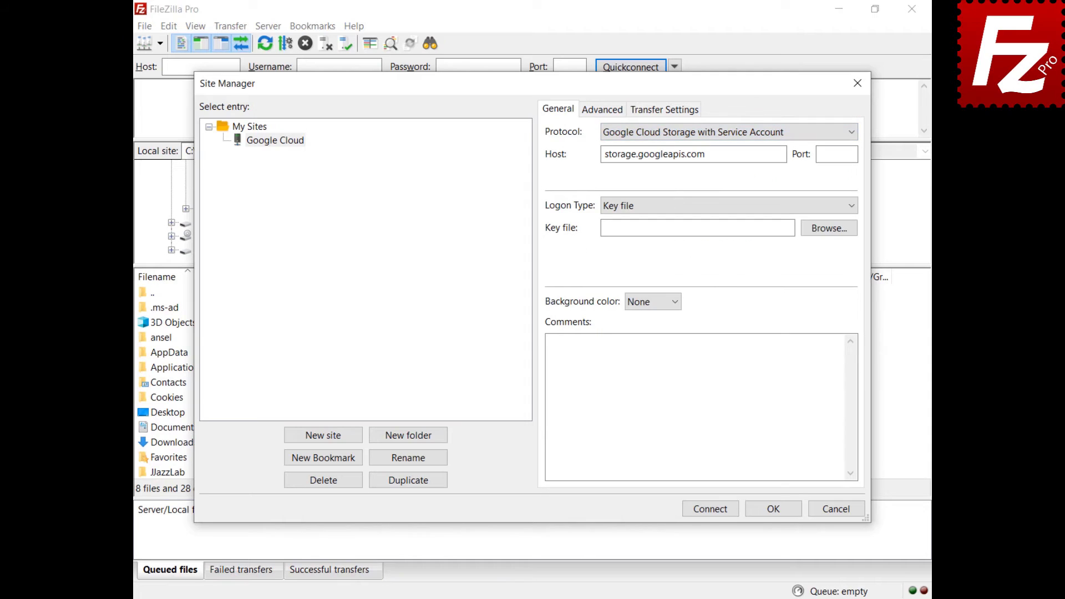
pyautogui.click(828, 230)
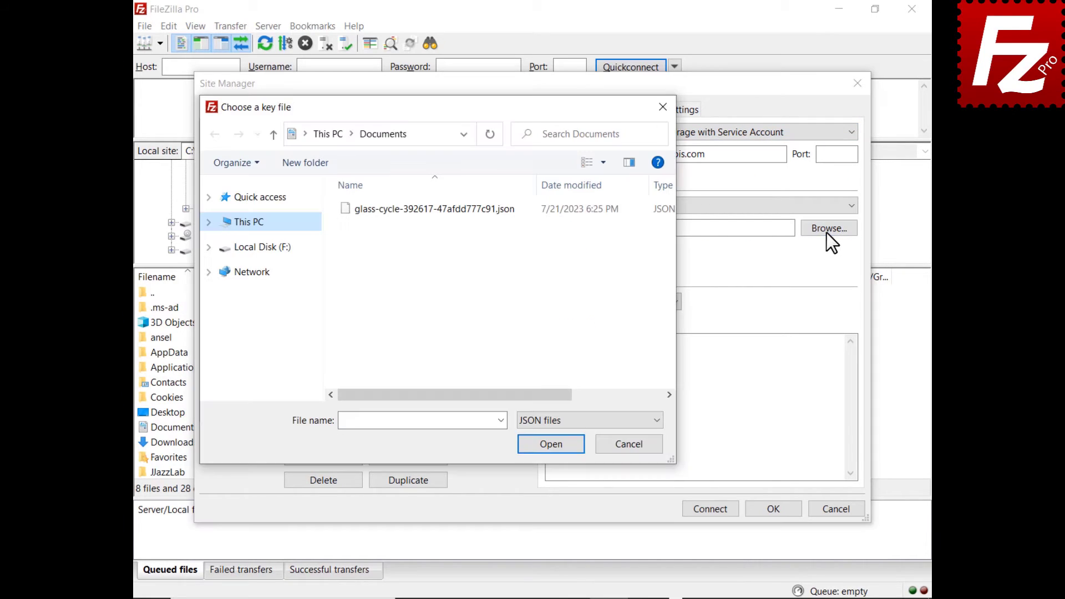
pyautogui.doubleClick(424, 209)
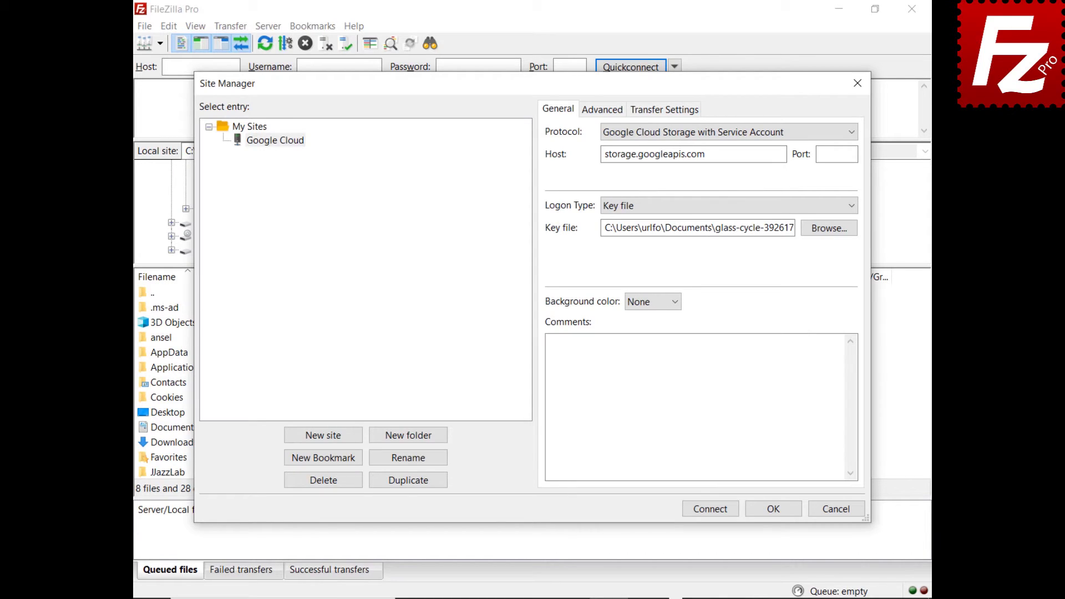
pyautogui.click(712, 515)
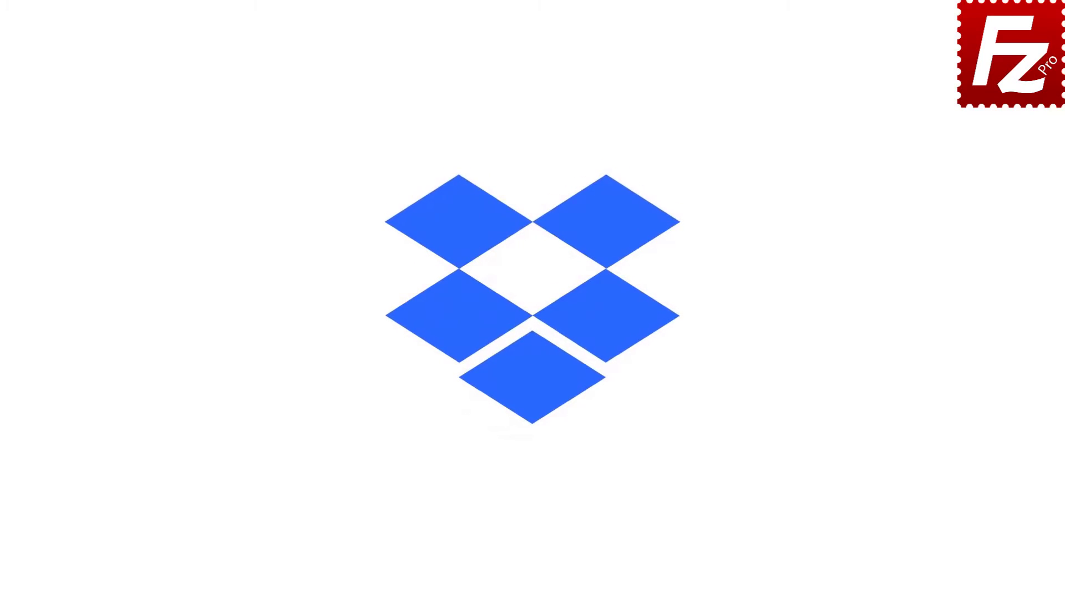
# Launch FileZilla Pro, add a 'Dropbox' site using the Dropbox protocol, and connect to it.
pyautogui.doubleClick(169, 115)
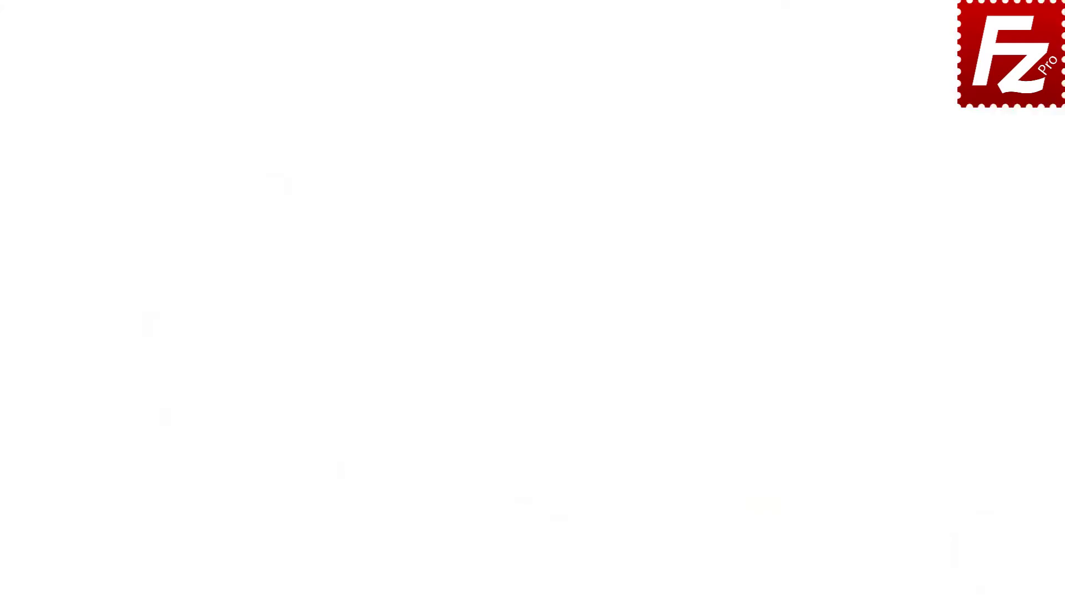
pyautogui.click(161, 28)
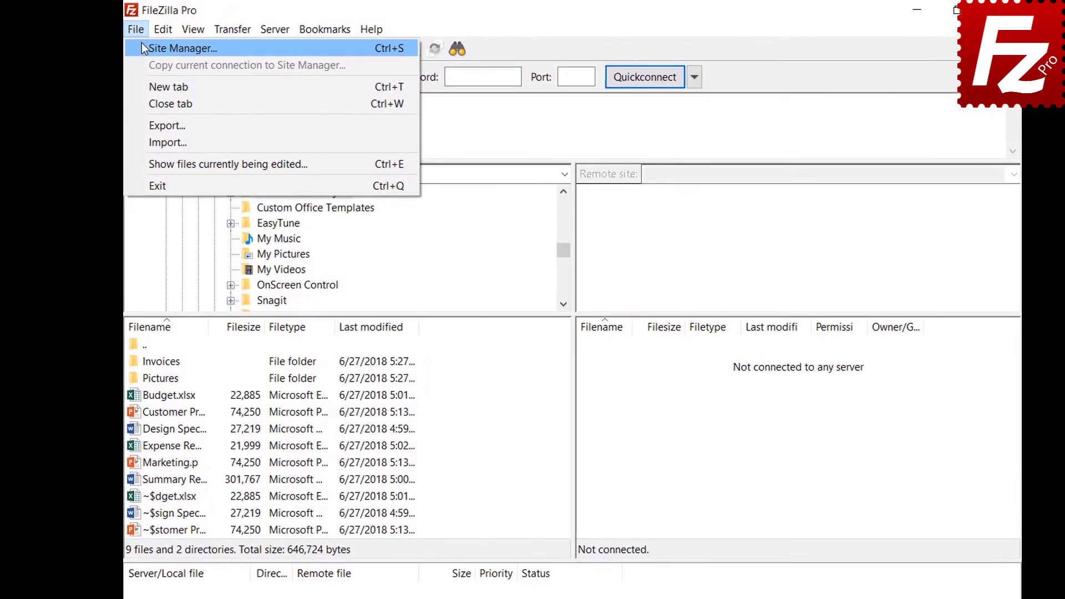
pyautogui.click(149, 48)
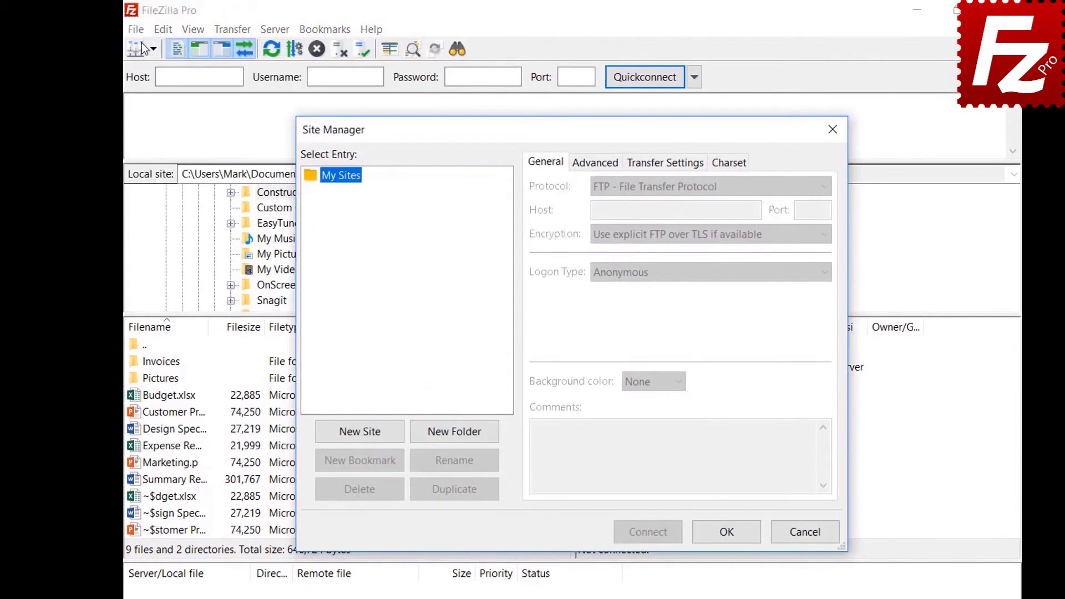
pyautogui.click(360, 435)
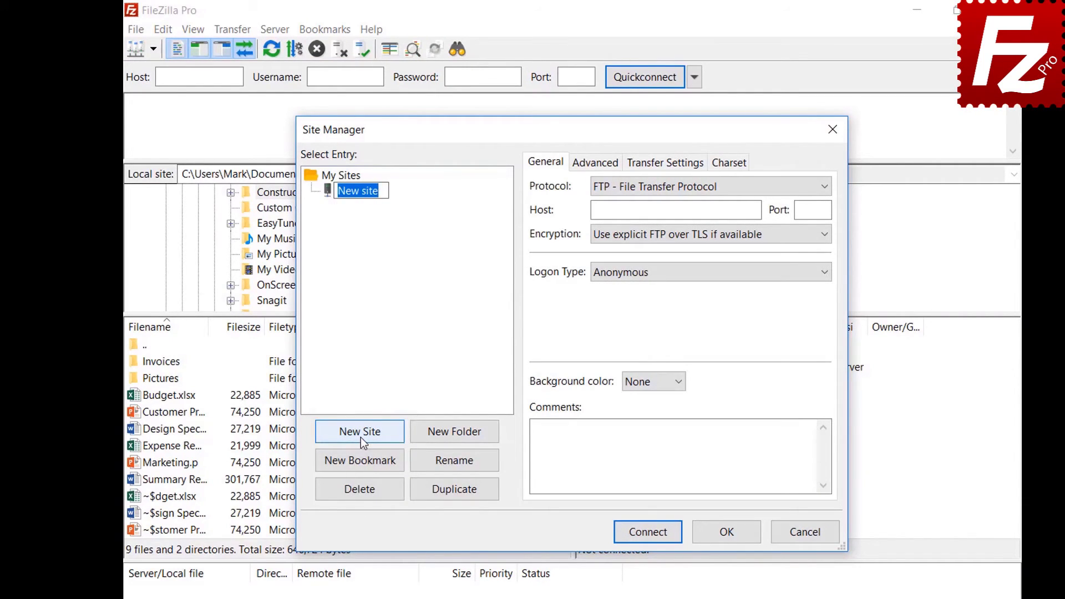
pyautogui.write('Dropbox')
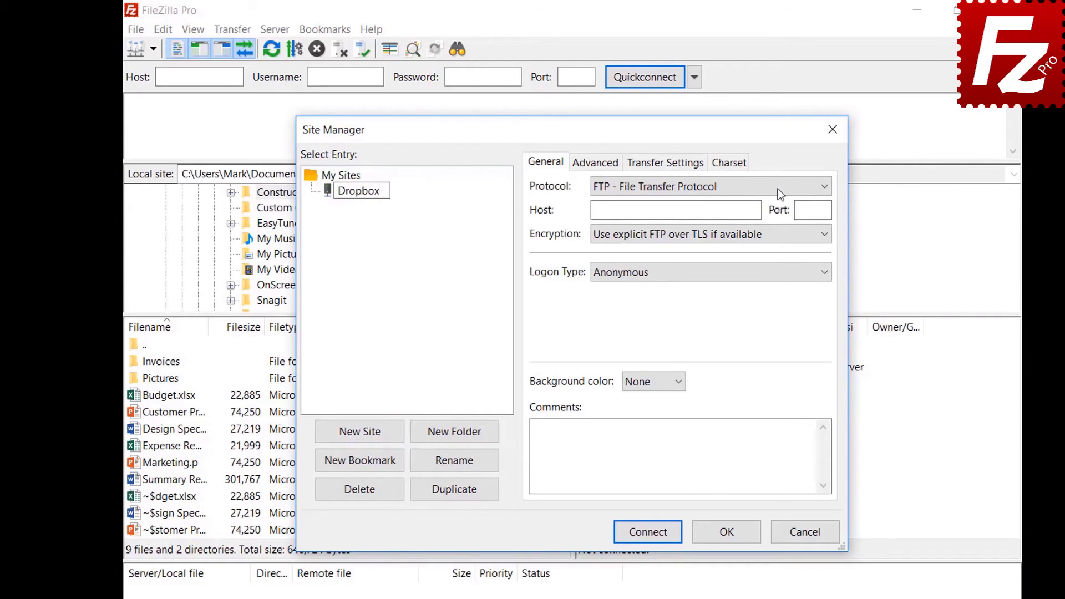
pyautogui.press('Return')
pyautogui.click(778, 187)
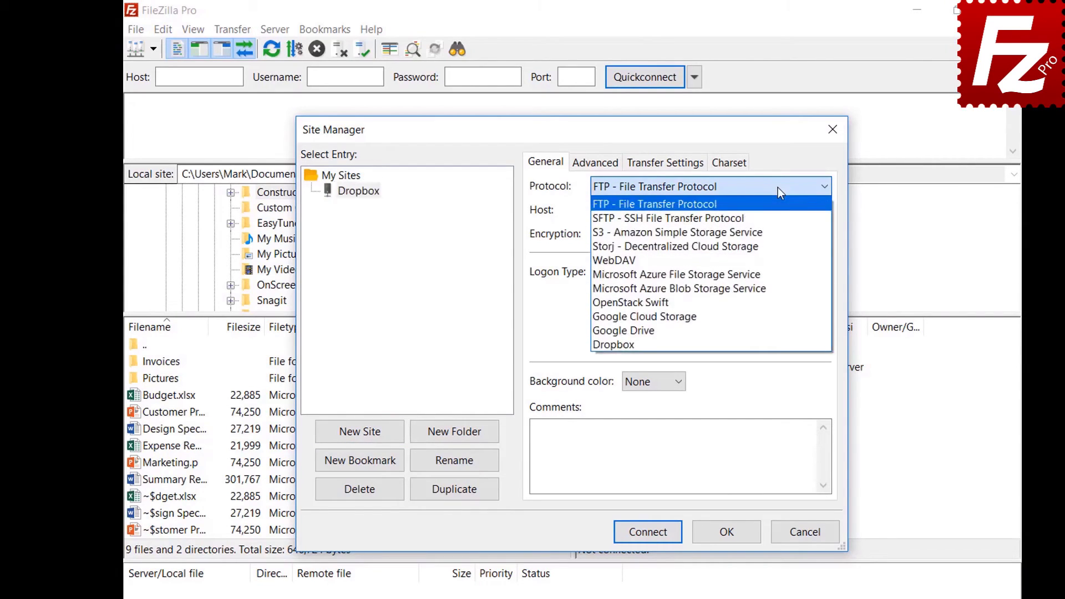
pyautogui.click(777, 345)
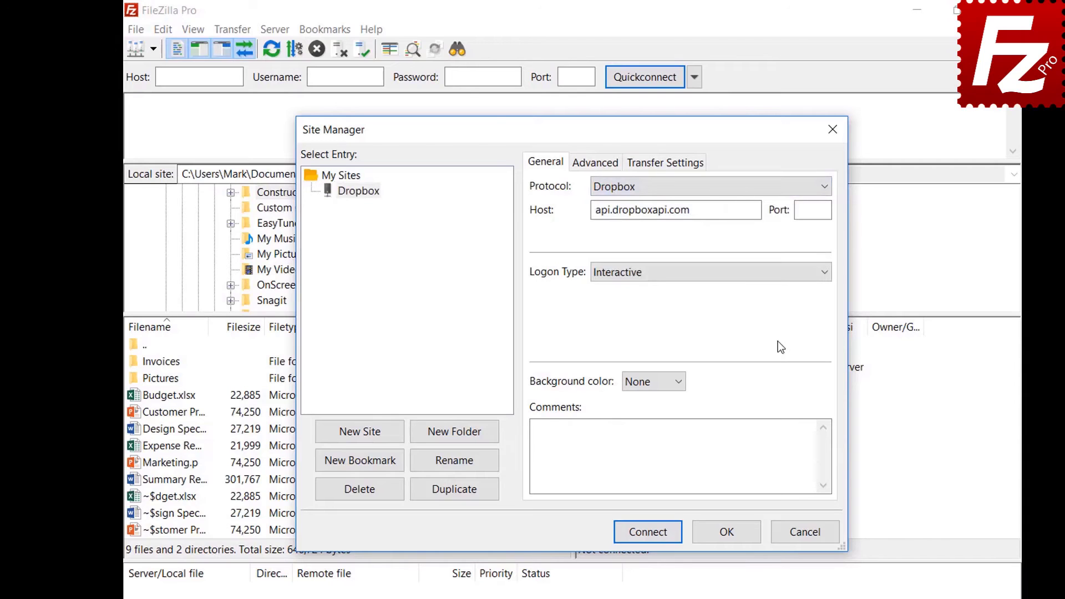
pyautogui.click(645, 538)
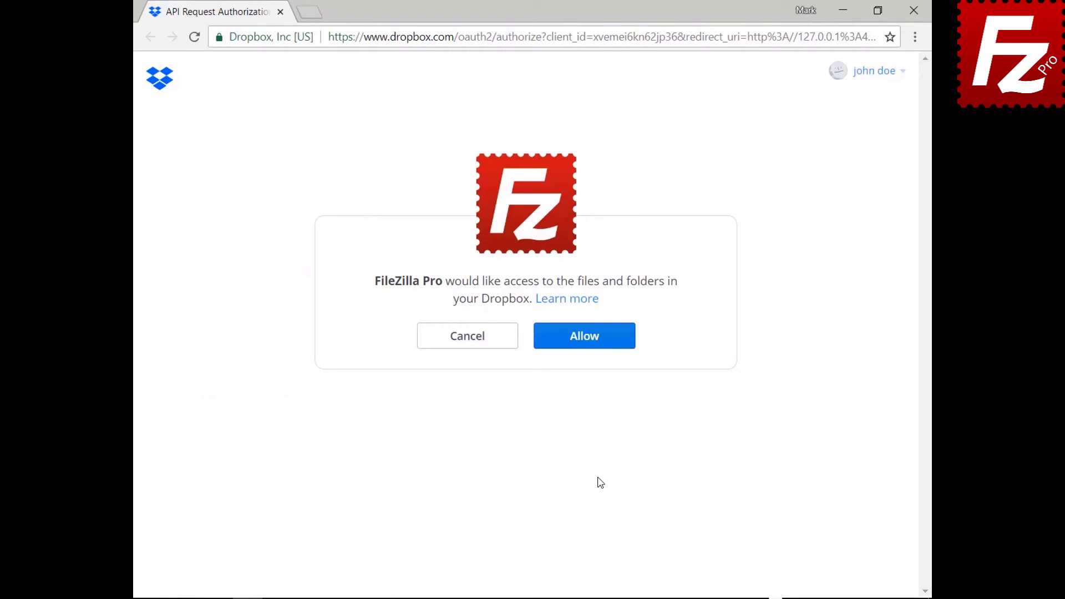
# Allow FileZilla Pro access on the Dropbox API authorization page.
pyautogui.click(592, 345)
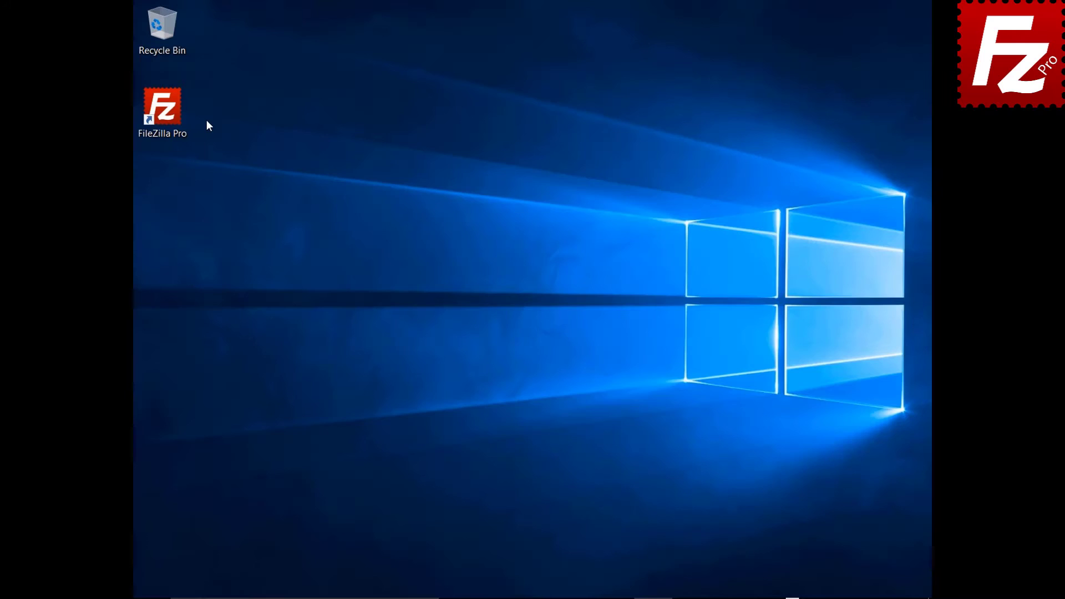
# Reopen FileZilla Pro and create another 'Dropbox' site with the Dropbox protocol, then connect.
pyautogui.doubleClick(169, 115)
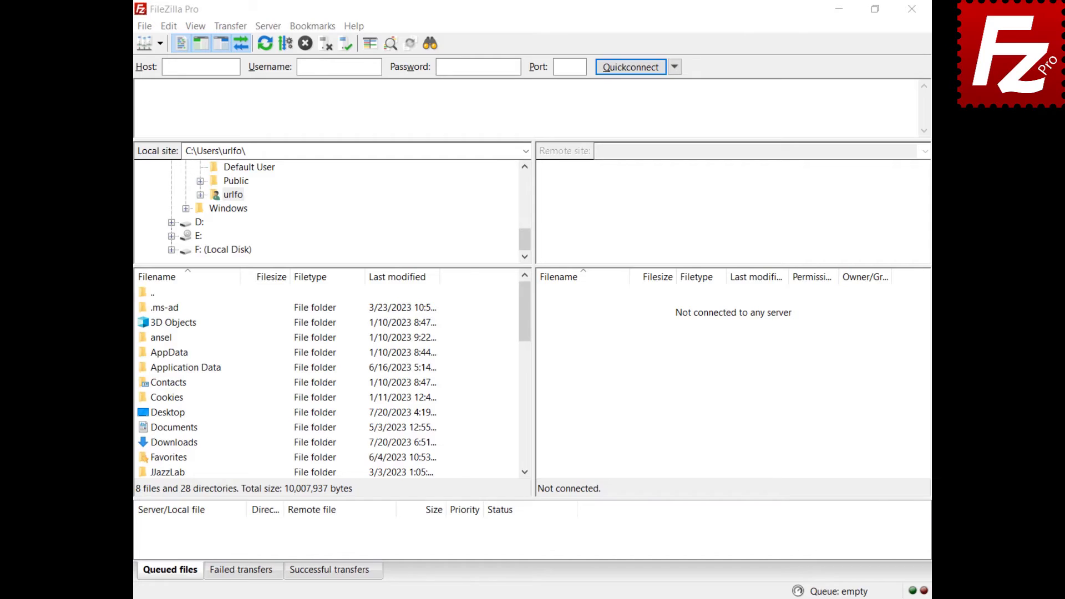
pyautogui.click(146, 30)
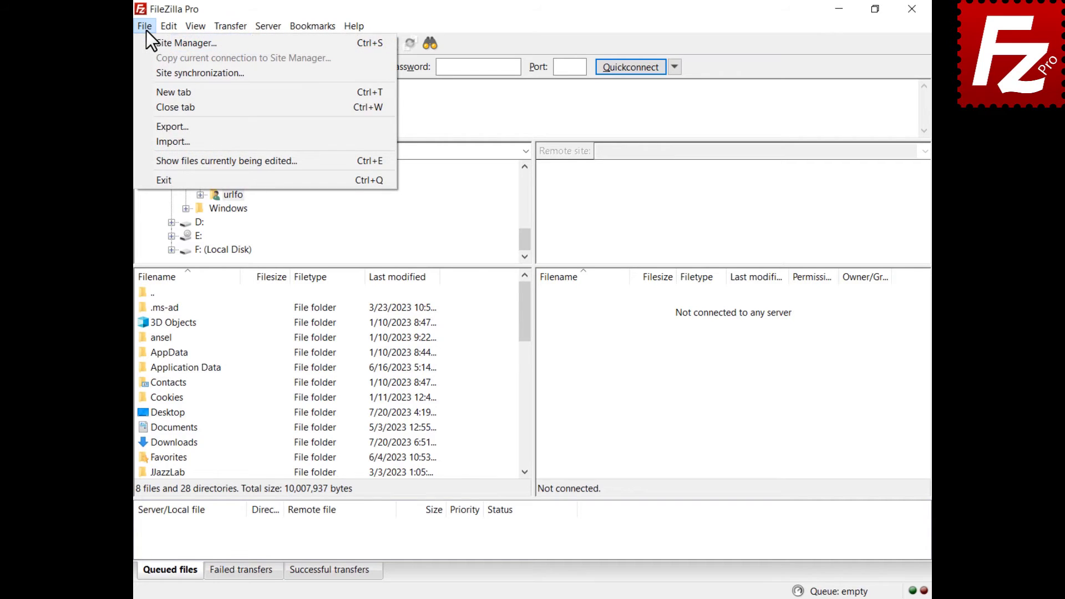
pyautogui.click(151, 45)
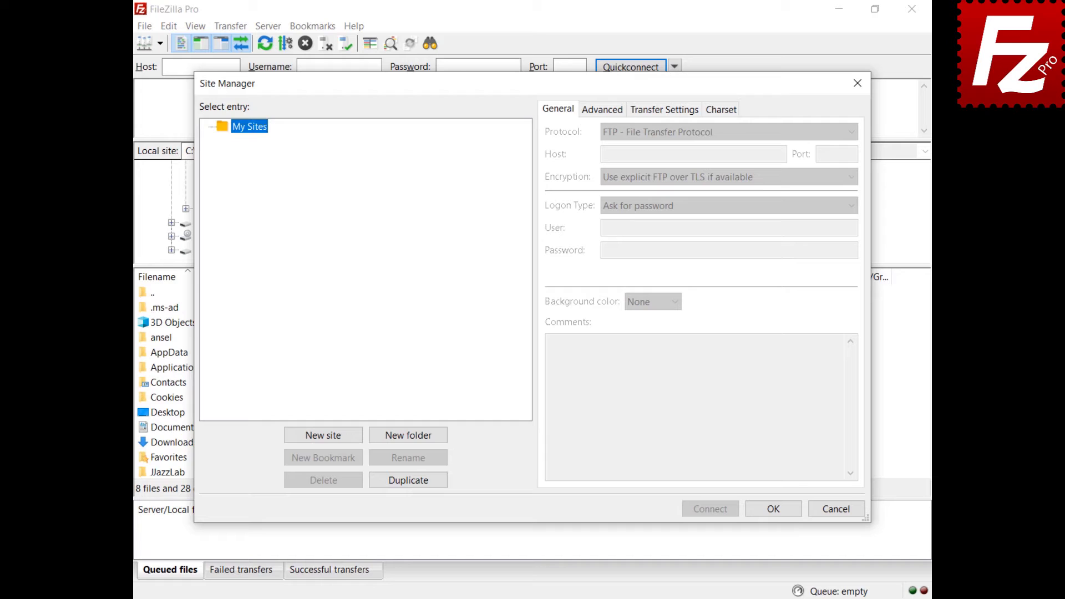
pyautogui.click(321, 435)
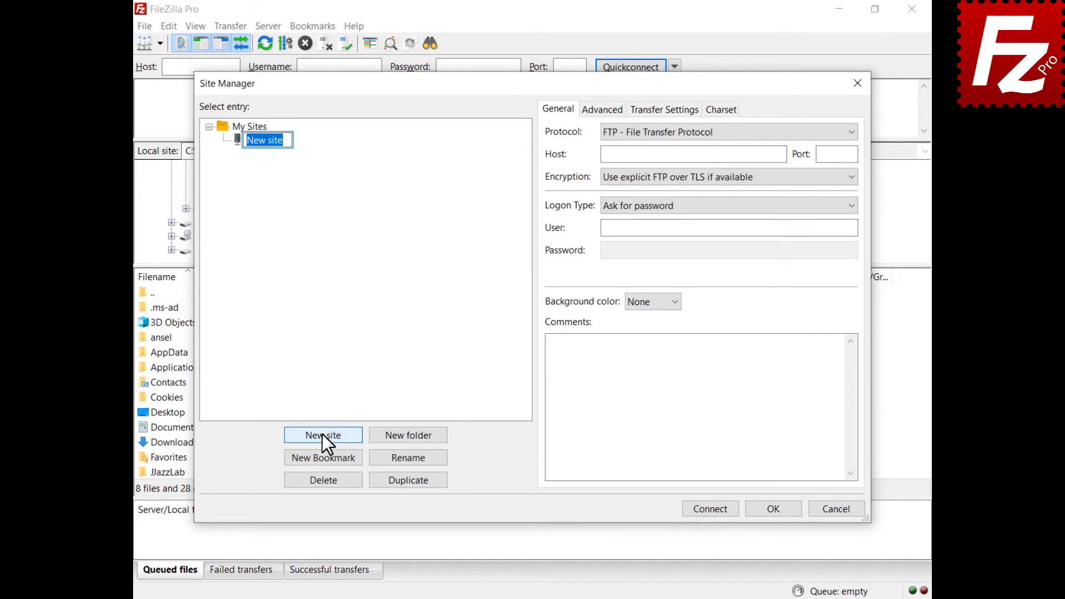
pyautogui.write('Dropbox')
pyautogui.press('Return')
pyautogui.click(710, 136)
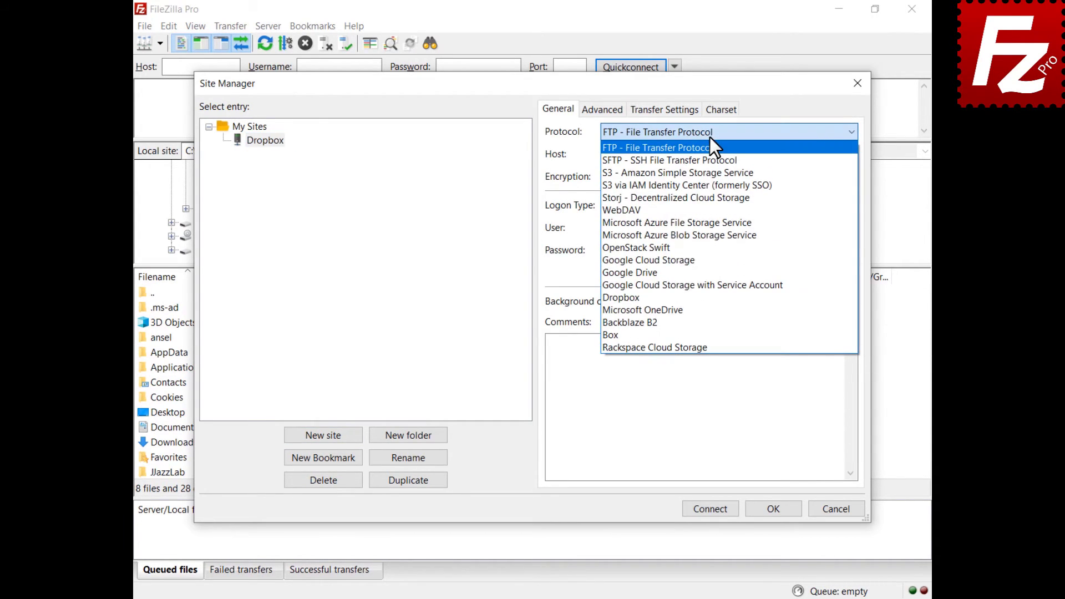
pyautogui.click(697, 297)
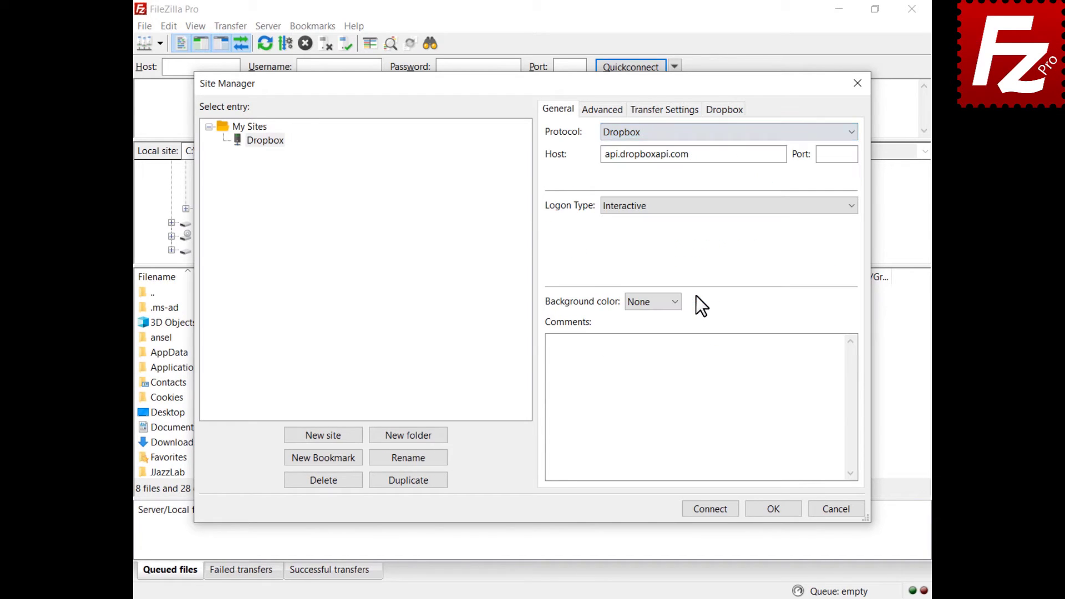
pyautogui.click(710, 509)
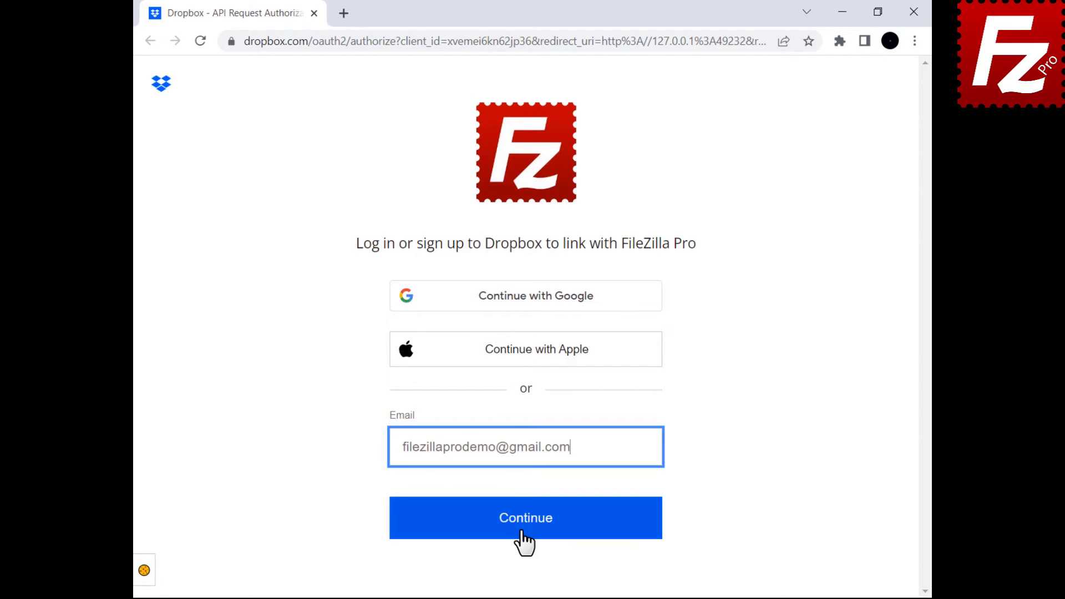
# Log in to Dropbox with the account e-mail and password, allow FileZilla Pro, and close Chrome.
pyautogui.click(521, 531)
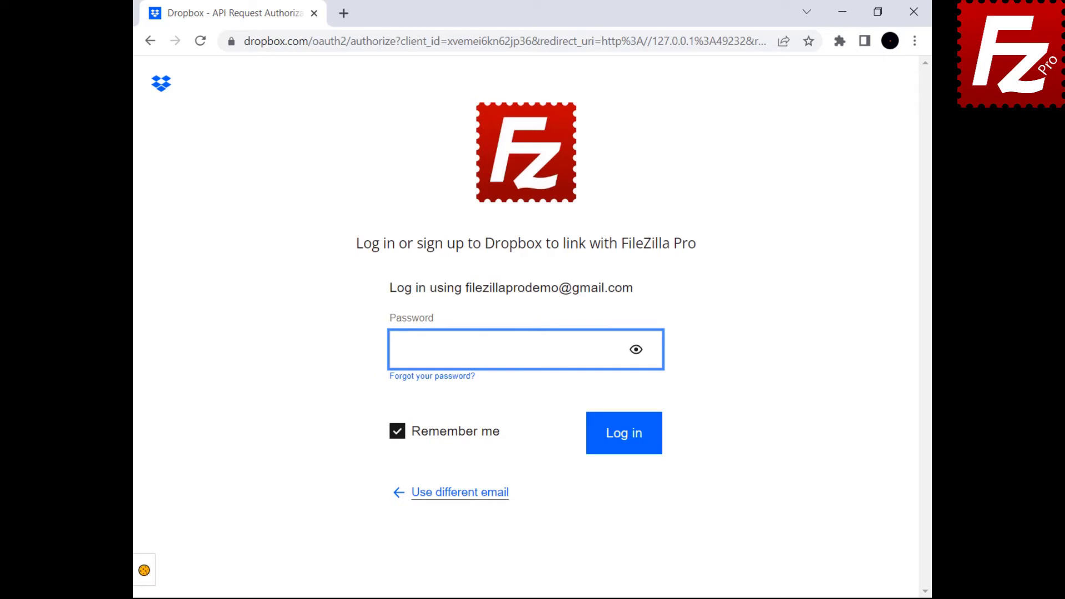
pyautogui.click(623, 448)
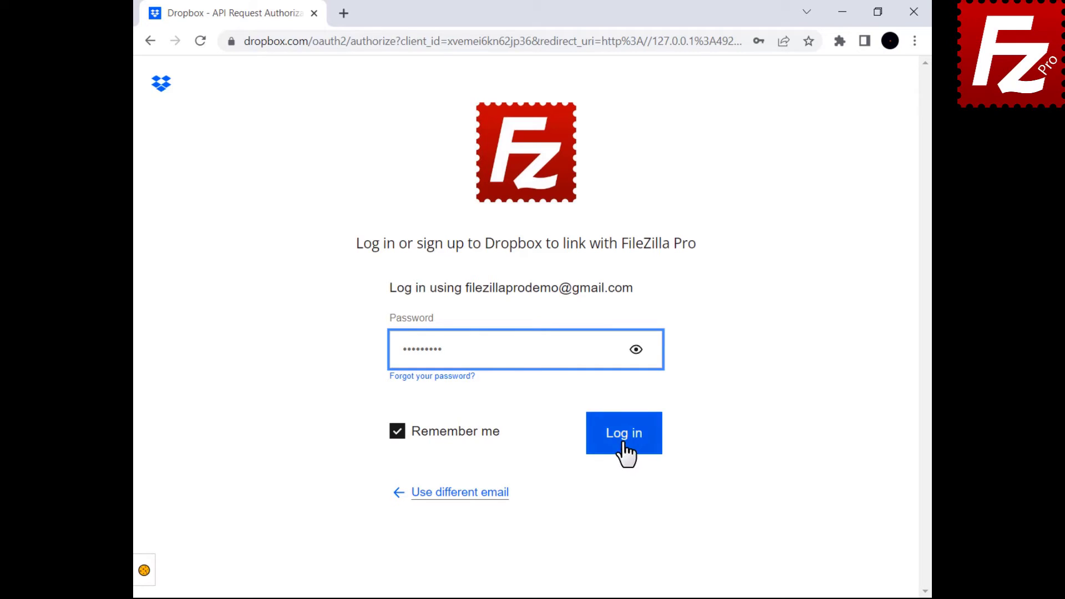
pyautogui.click(615, 355)
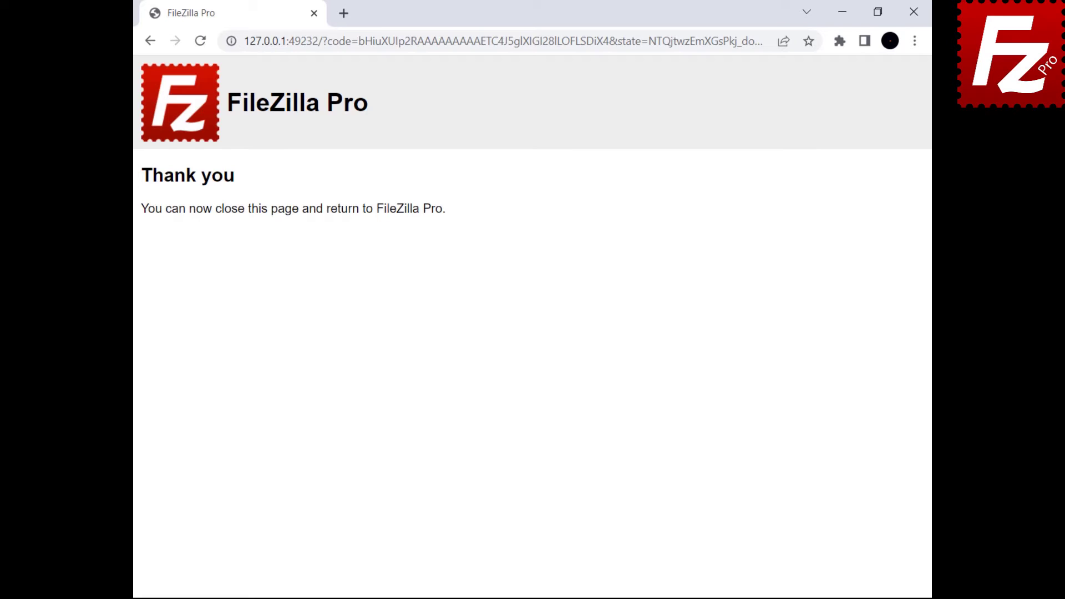
pyautogui.click(914, 12)
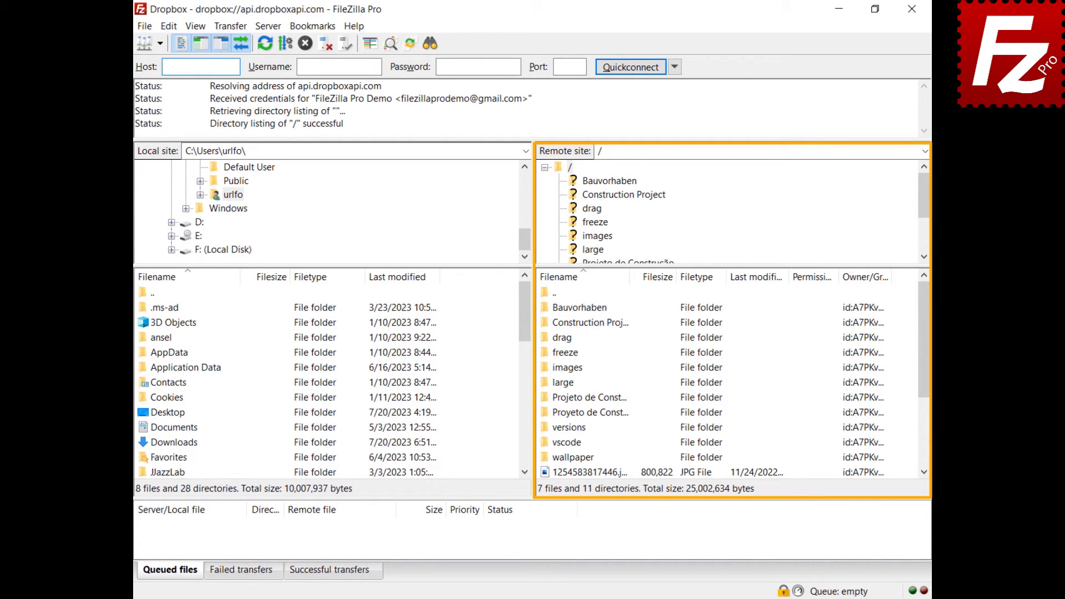
# Share Construction Project via a link with Viewer access for anyone with the link.
pyautogui.rightClick(557, 324)
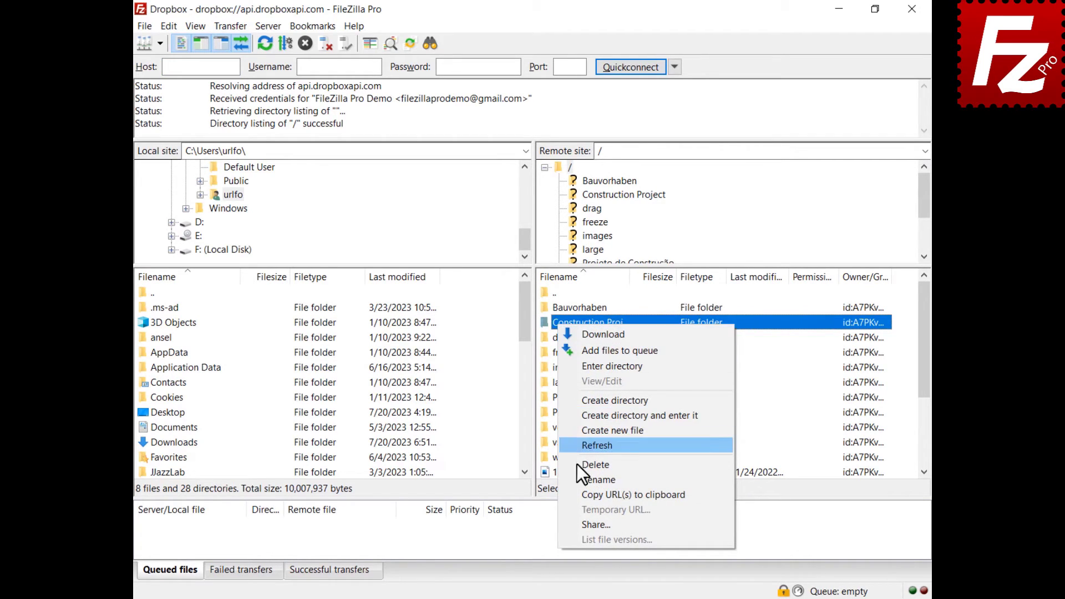
pyautogui.click(588, 525)
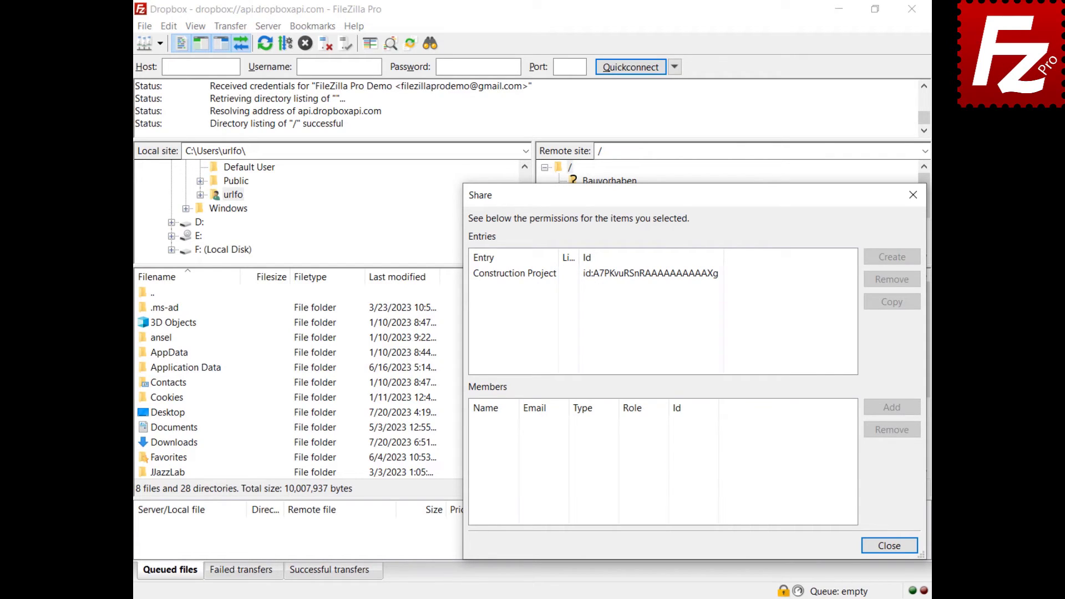
pyautogui.click(514, 277)
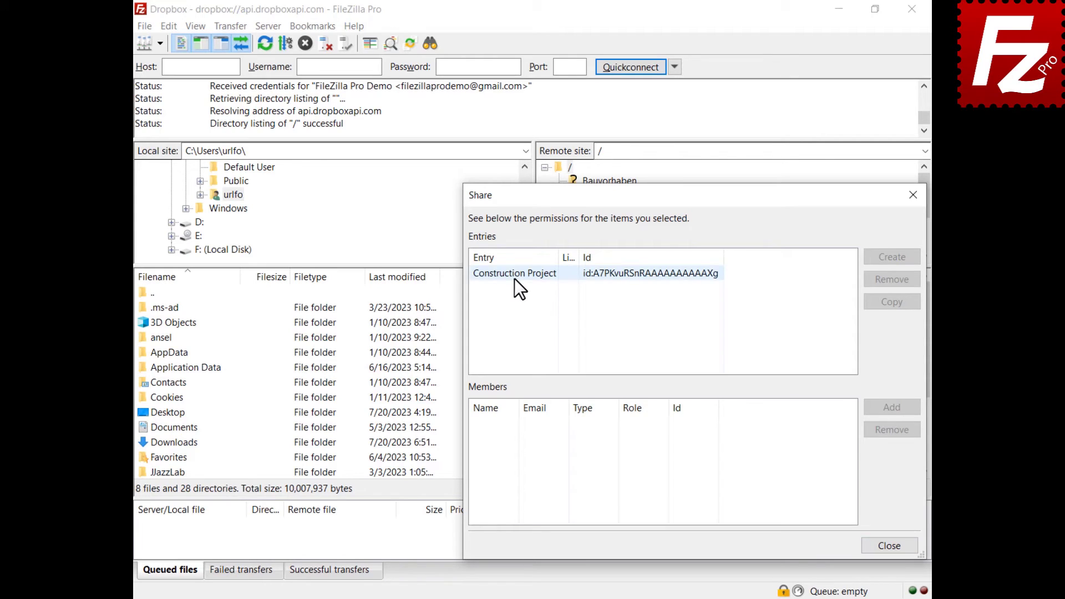
pyautogui.click(892, 261)
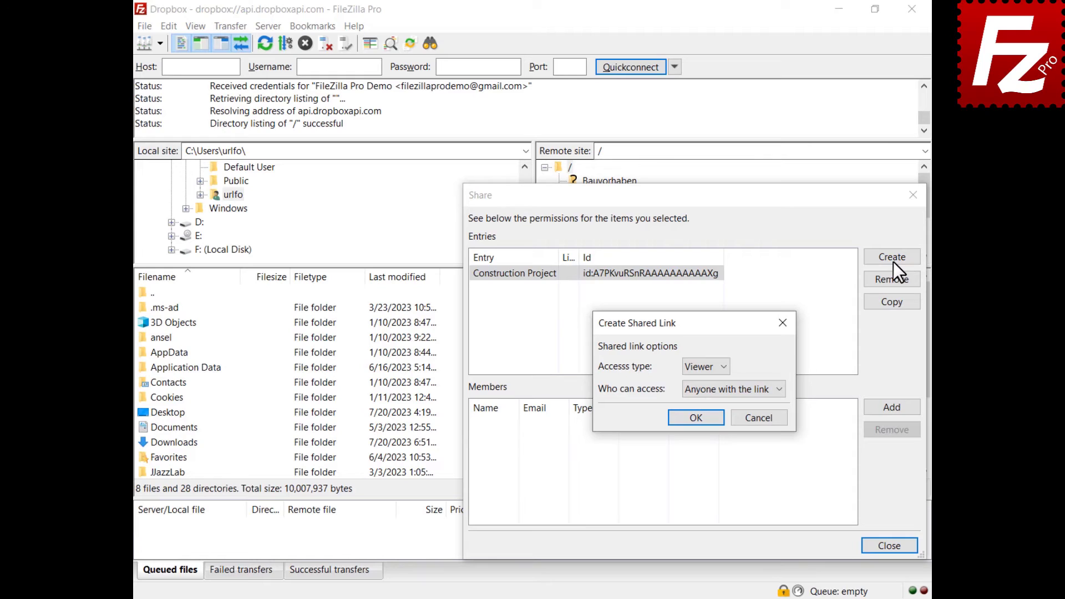
pyautogui.click(723, 367)
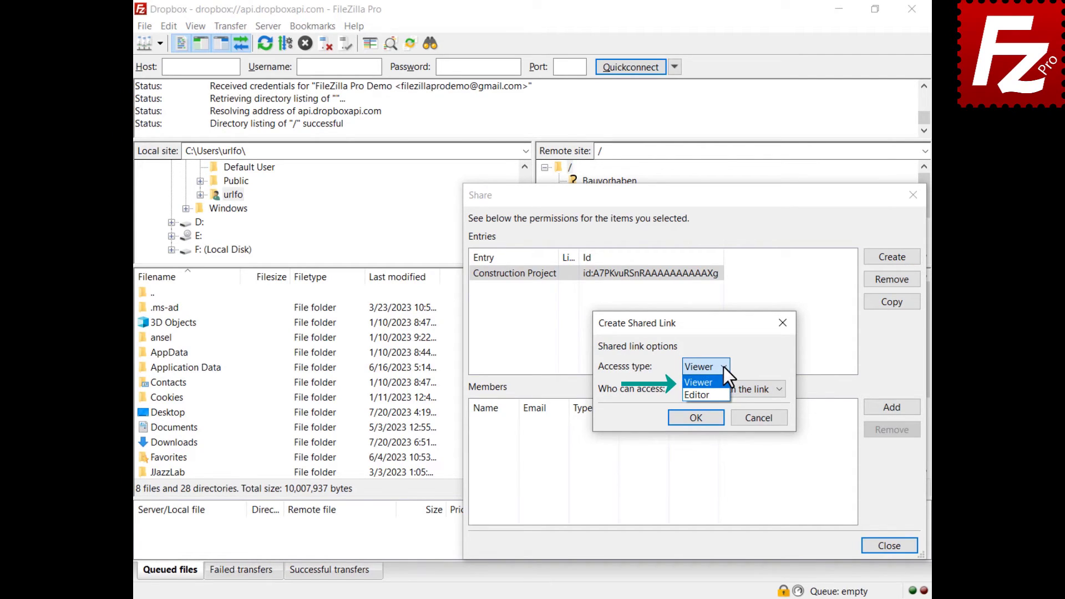
pyautogui.click(723, 367)
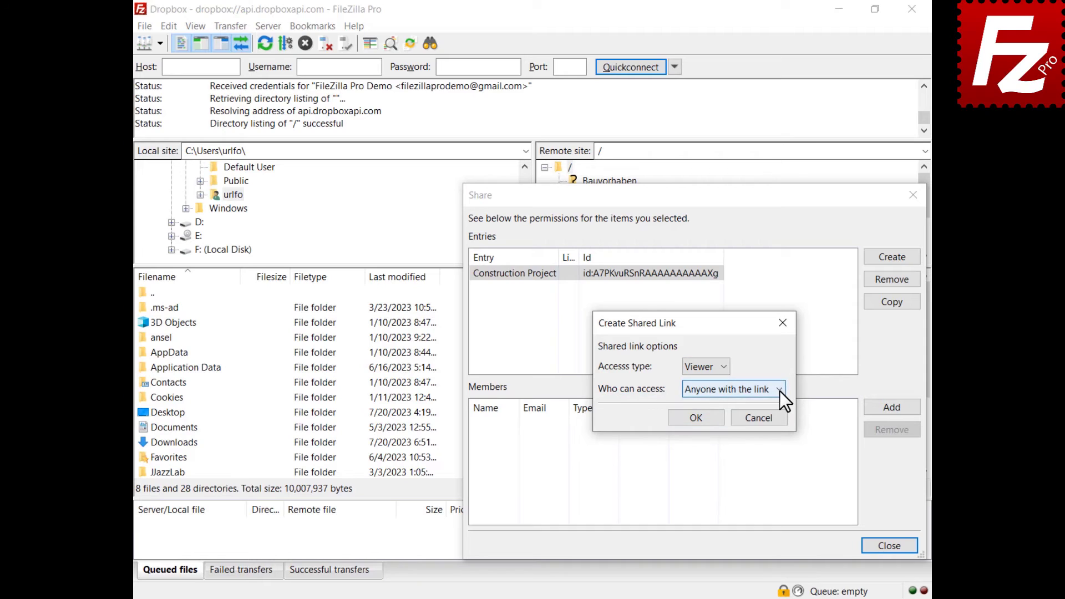
pyautogui.click(780, 391)
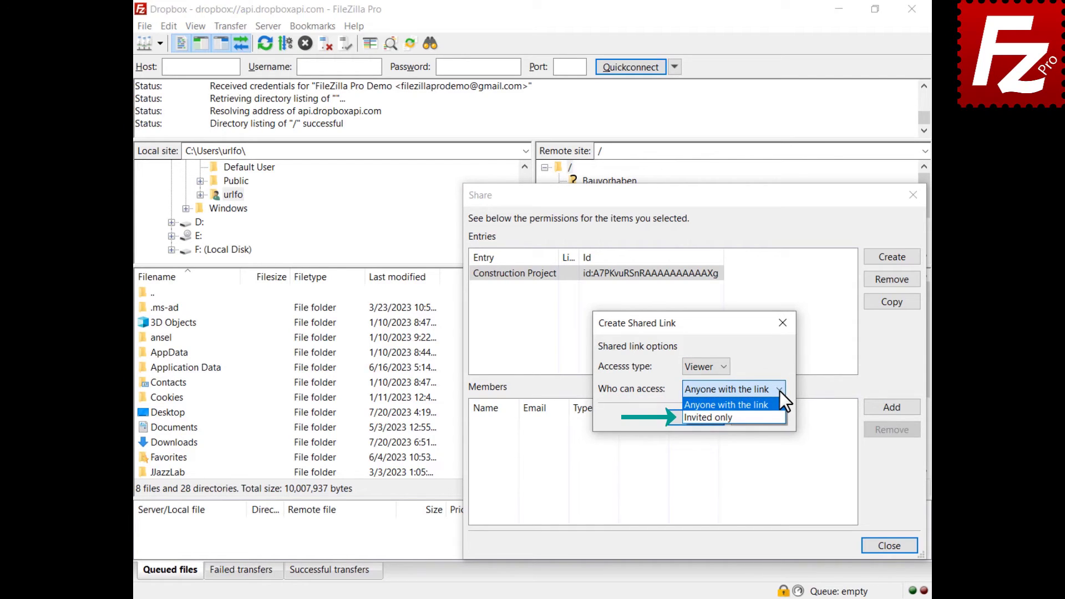
pyautogui.click(749, 404)
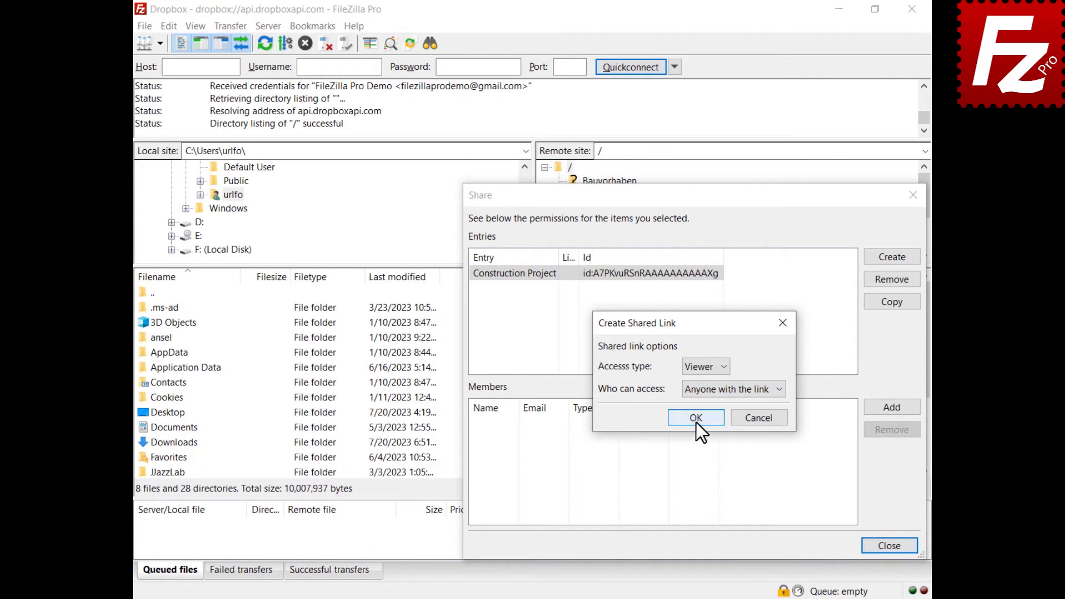
pyautogui.click(696, 418)
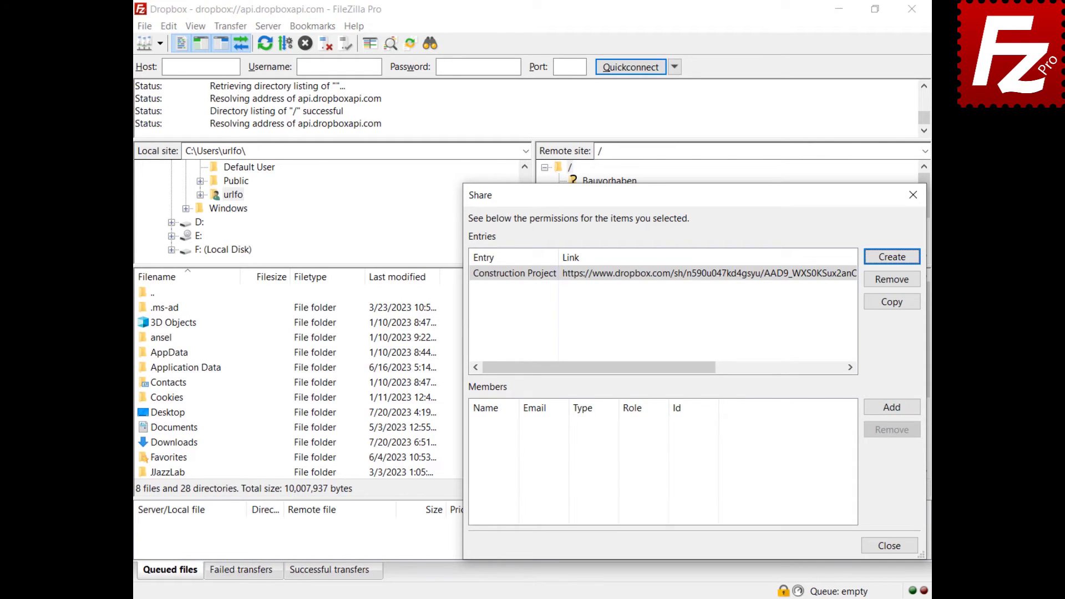
pyautogui.click(891, 407)
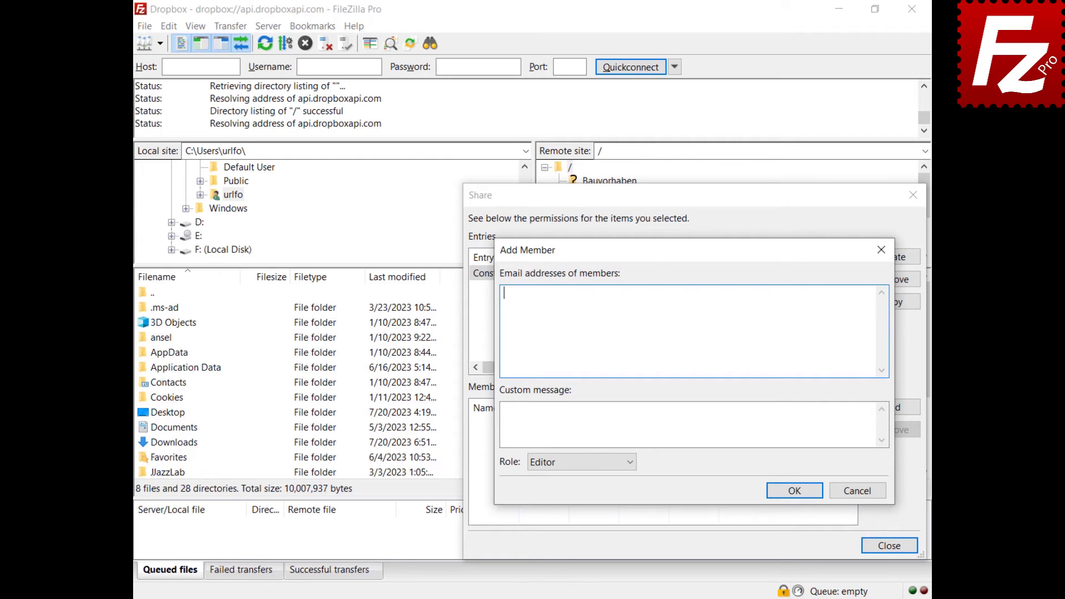
# Invite a new member by their e-mail address to Construction Project with the Viewer role.
pyautogui.write('johndoe@example.com')
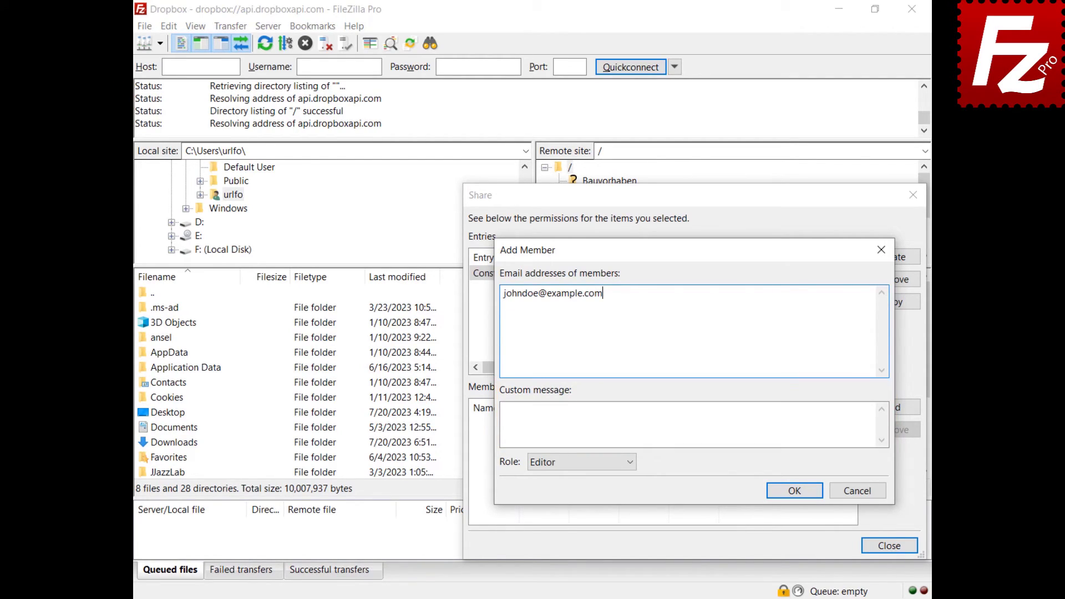
pyautogui.click(630, 468)
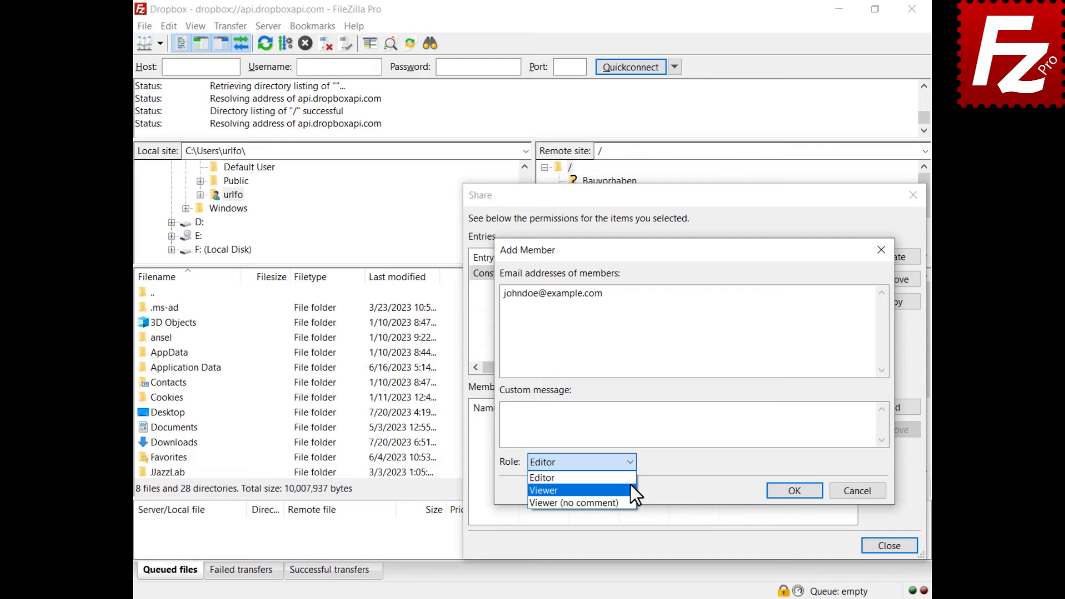
pyautogui.click(630, 485)
pyautogui.click(793, 490)
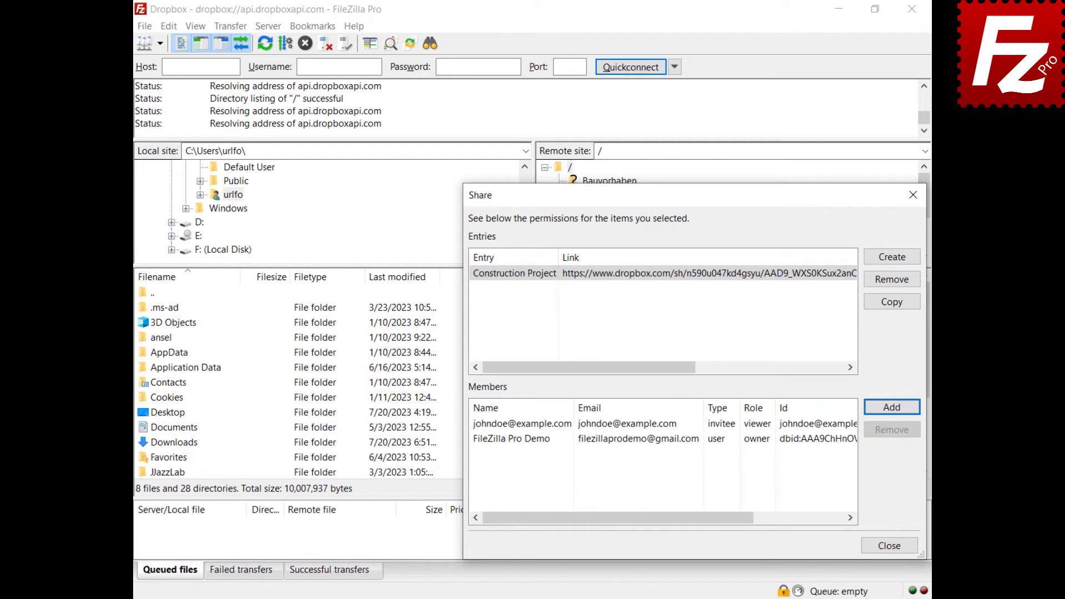
pyautogui.click(480, 425)
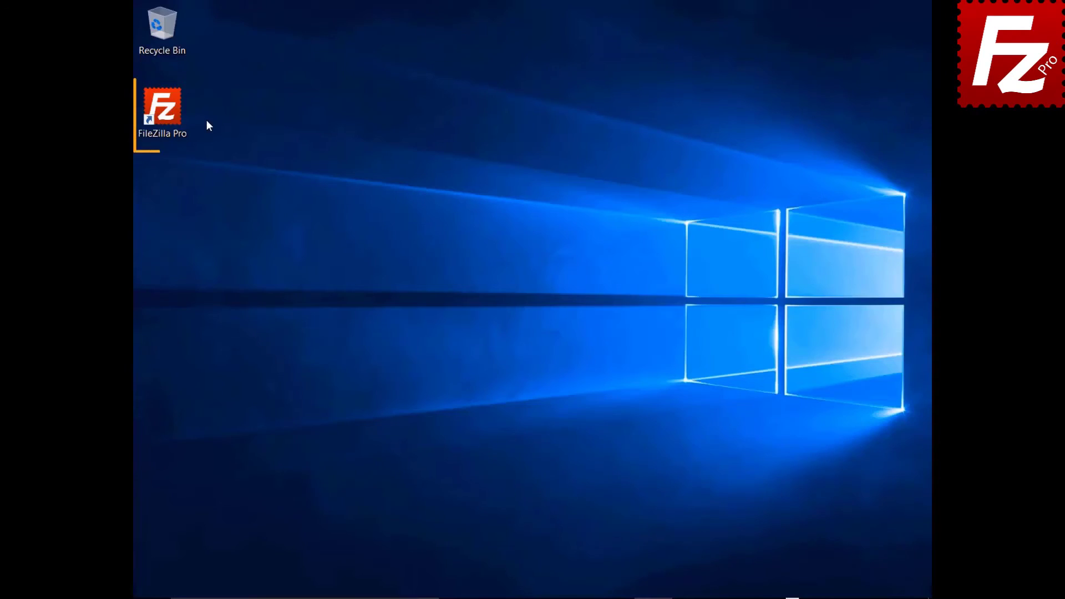
# Launch FileZilla Pro, add a 'OneDrive' site using the Microsoft OneDrive protocol, and connect.
pyautogui.click(168, 115)
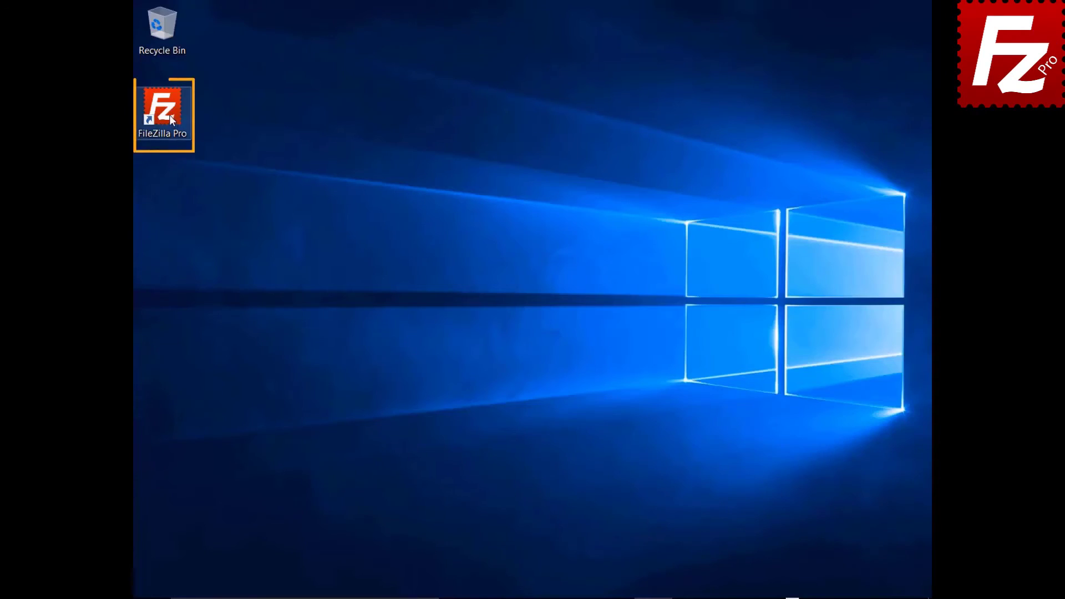
pyautogui.doubleClick(168, 115)
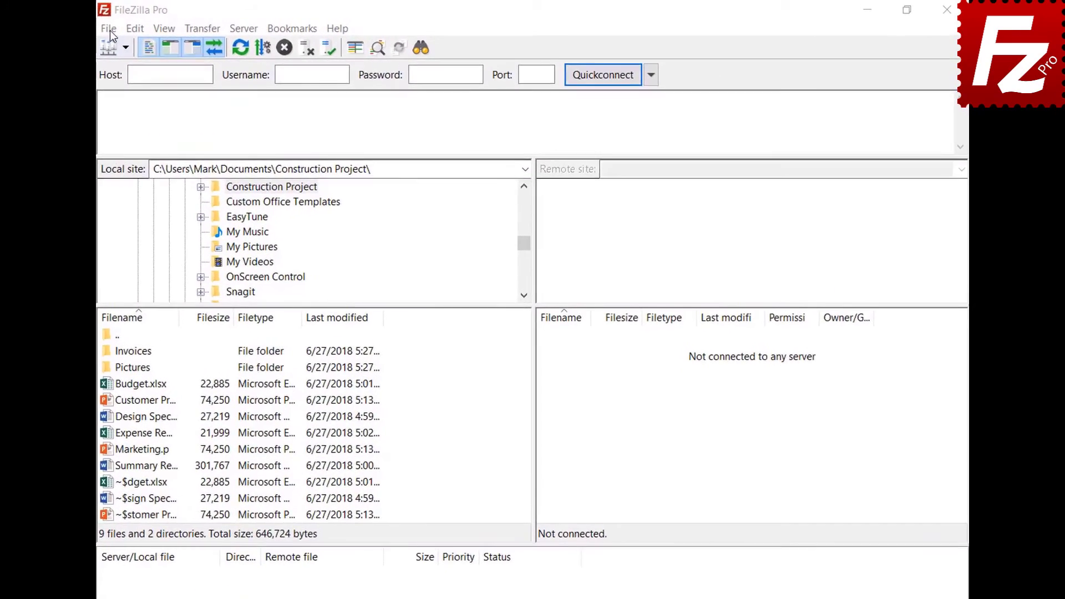
pyautogui.click(142, 26)
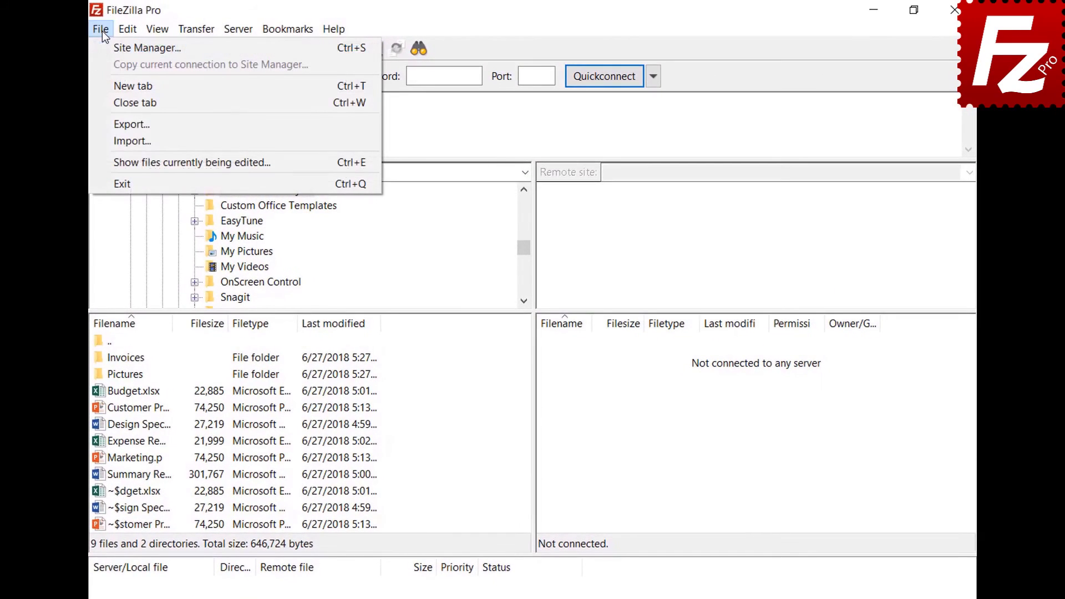
pyautogui.click(104, 47)
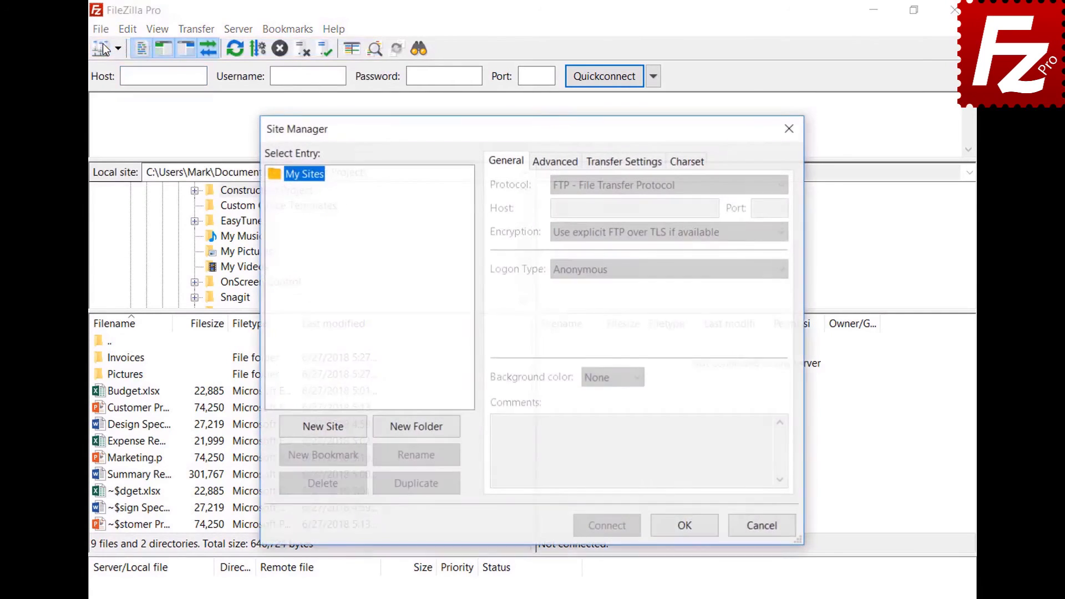
pyautogui.click(328, 430)
pyautogui.write('OneD')
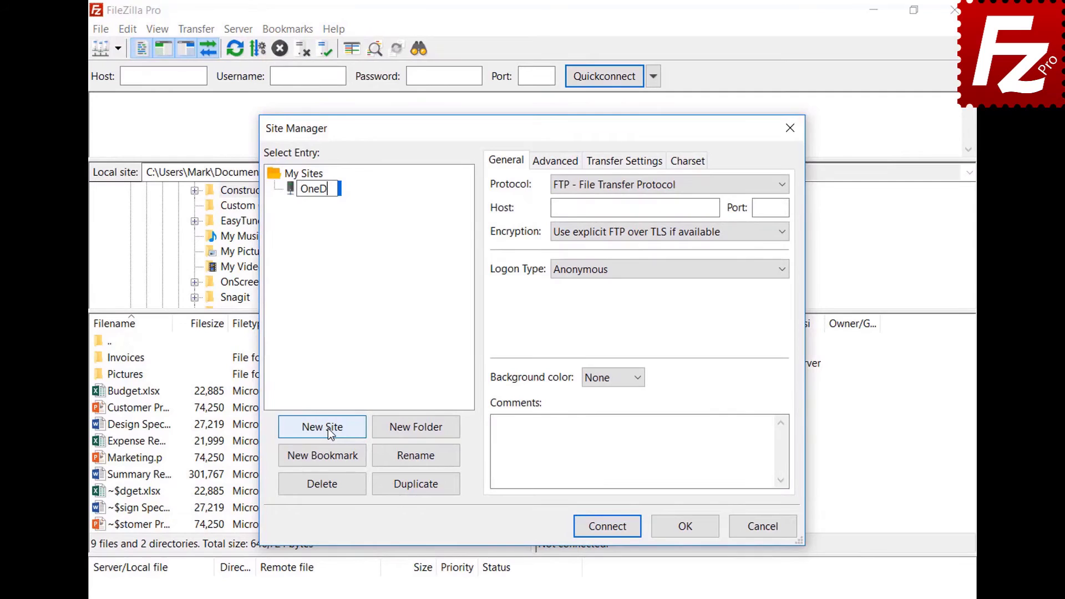
pyautogui.write('rive')
pyautogui.click(606, 186)
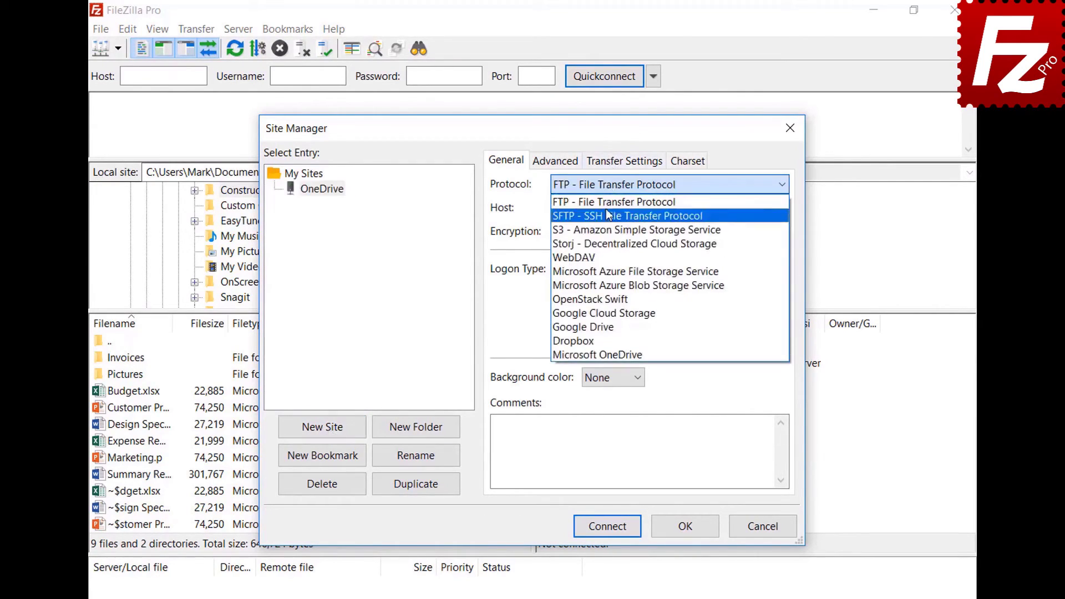
pyautogui.click(611, 353)
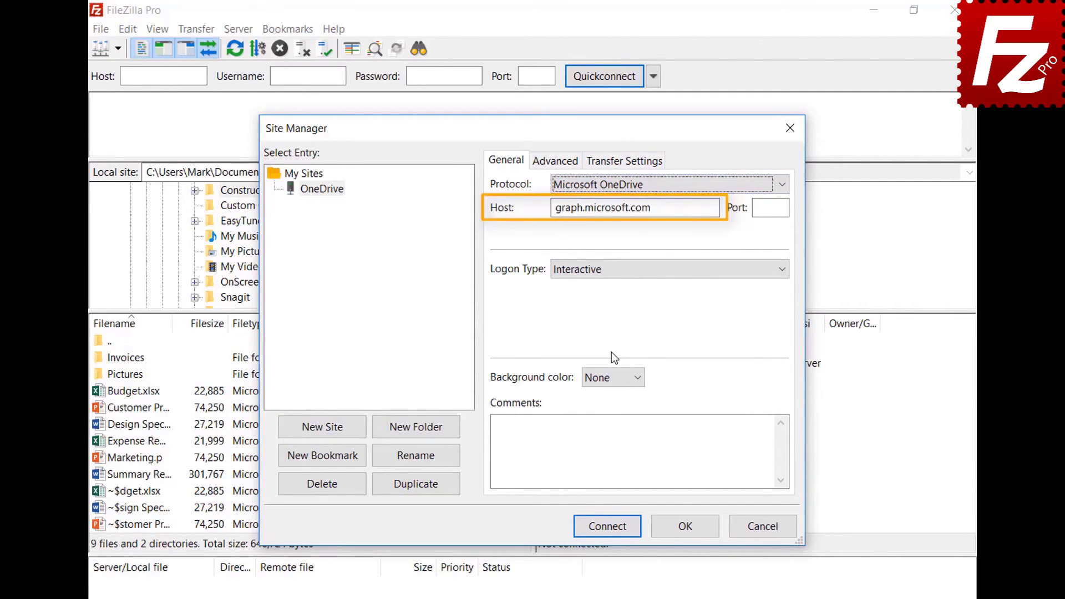
pyautogui.click(604, 527)
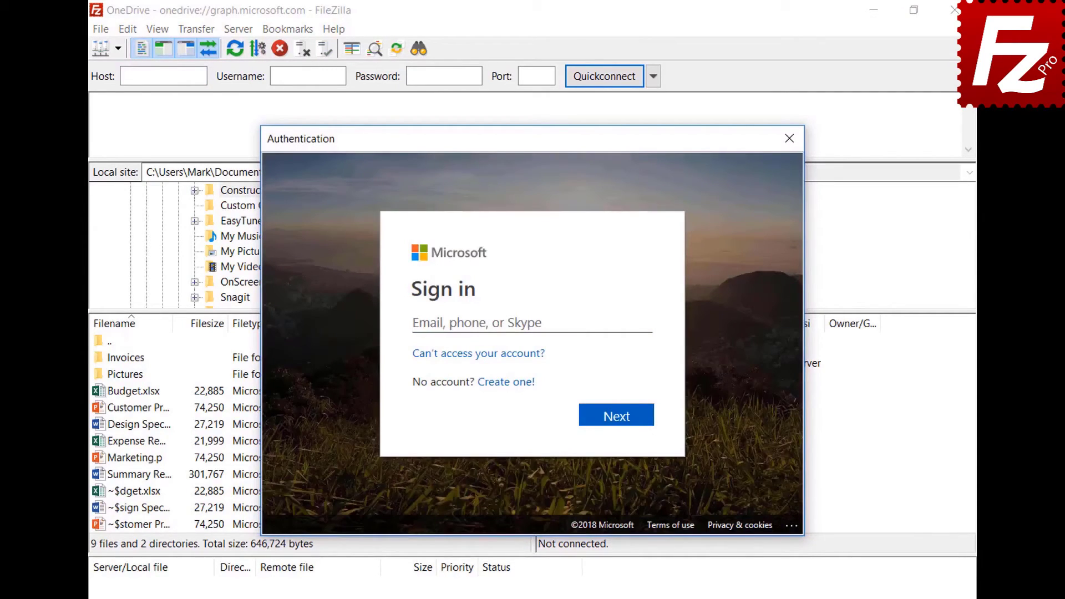
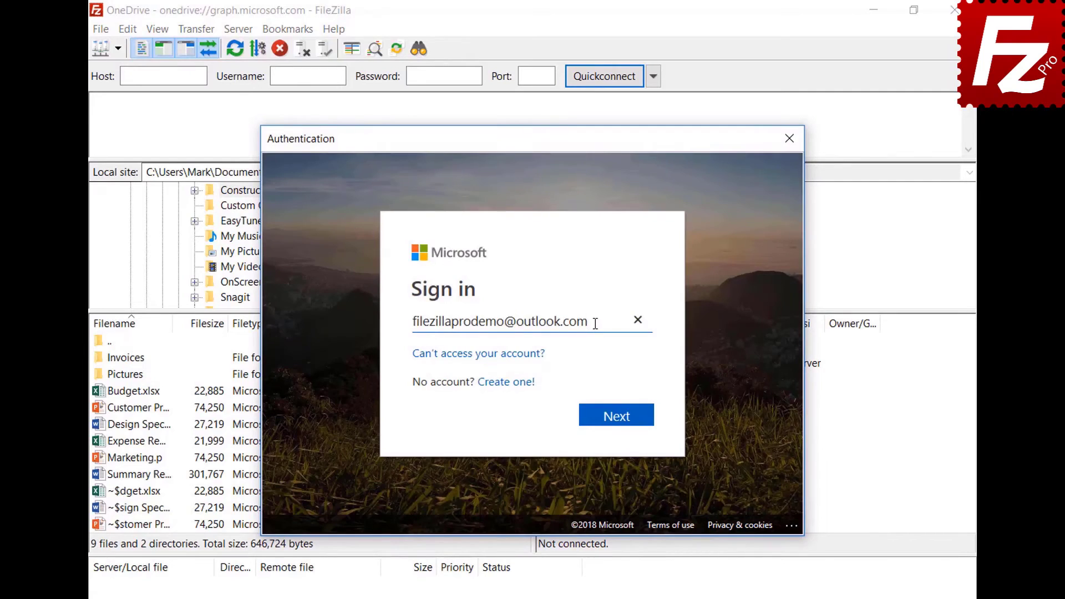
# Sign in with the Microsoft account e-mail and password, then accept FileZilla Pro's permission request.
pyautogui.click(618, 426)
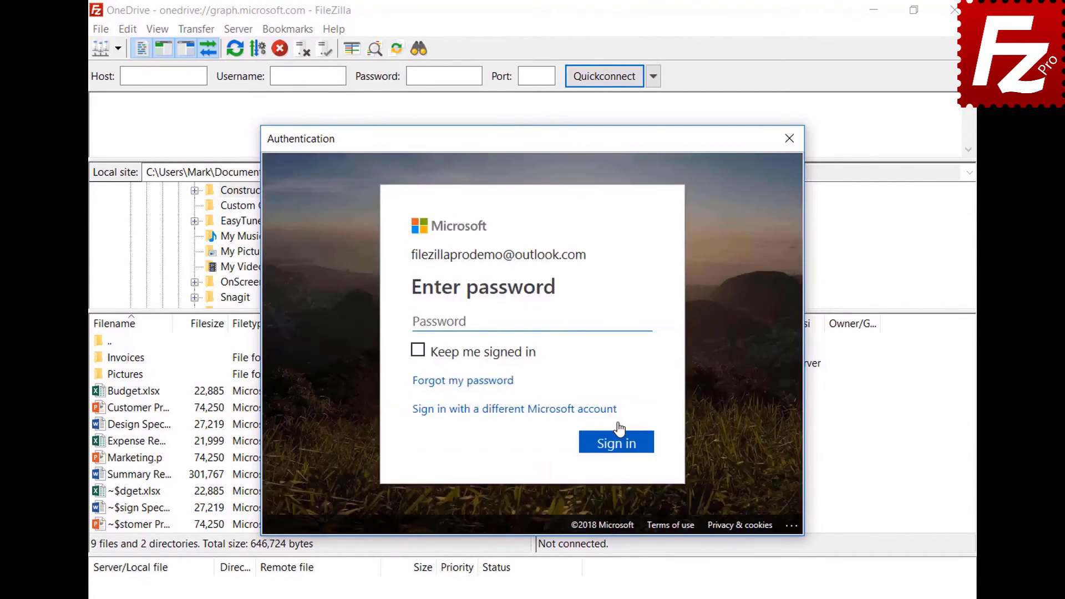
pyautogui.hotkey('ctrl', 'v')
pyautogui.click(622, 456)
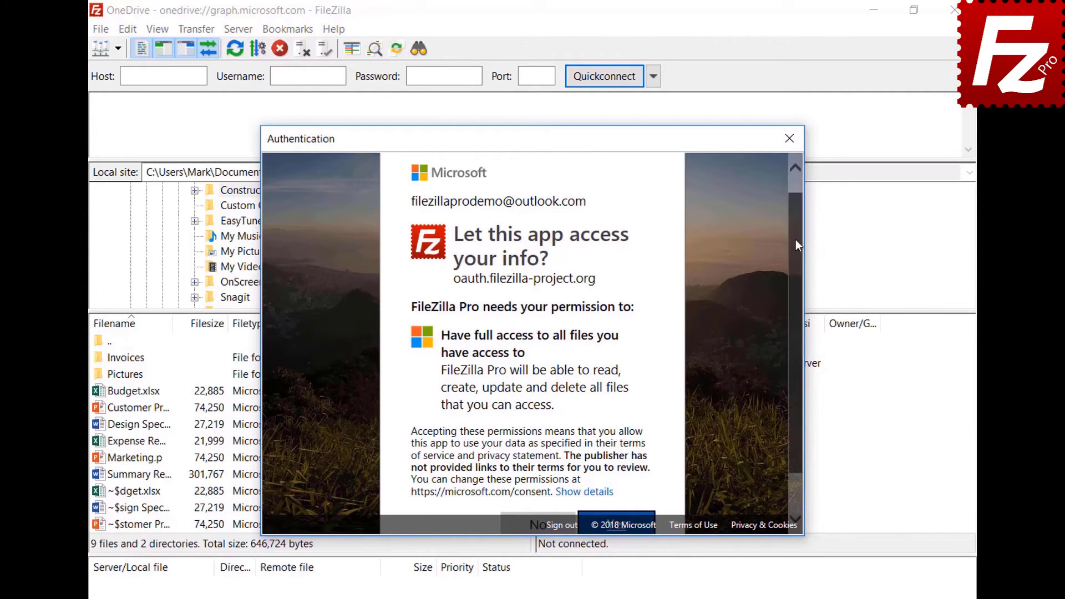
pyautogui.scroll(-2, 796, 240)
pyautogui.click(617, 475)
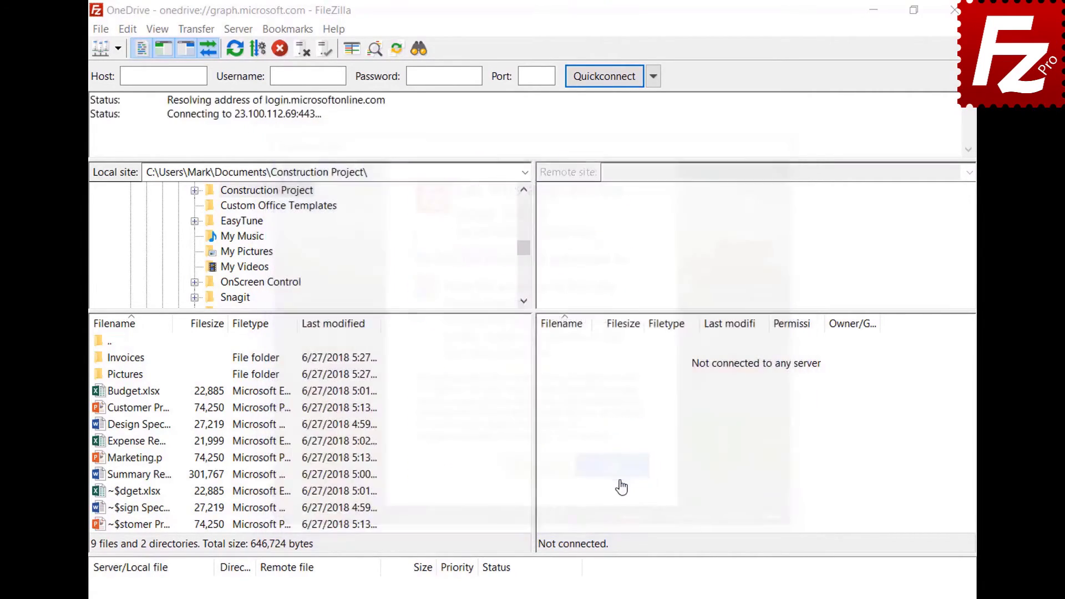
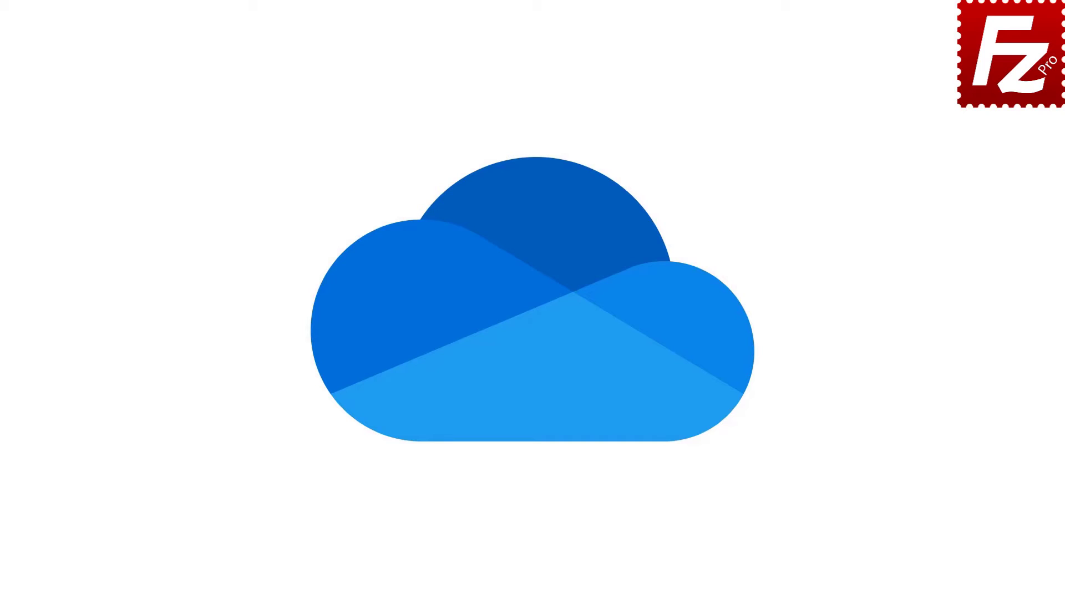
# Add a new site named OneDrive and set its protocol to Microsoft OneDrive.
pyautogui.click(121, 152)
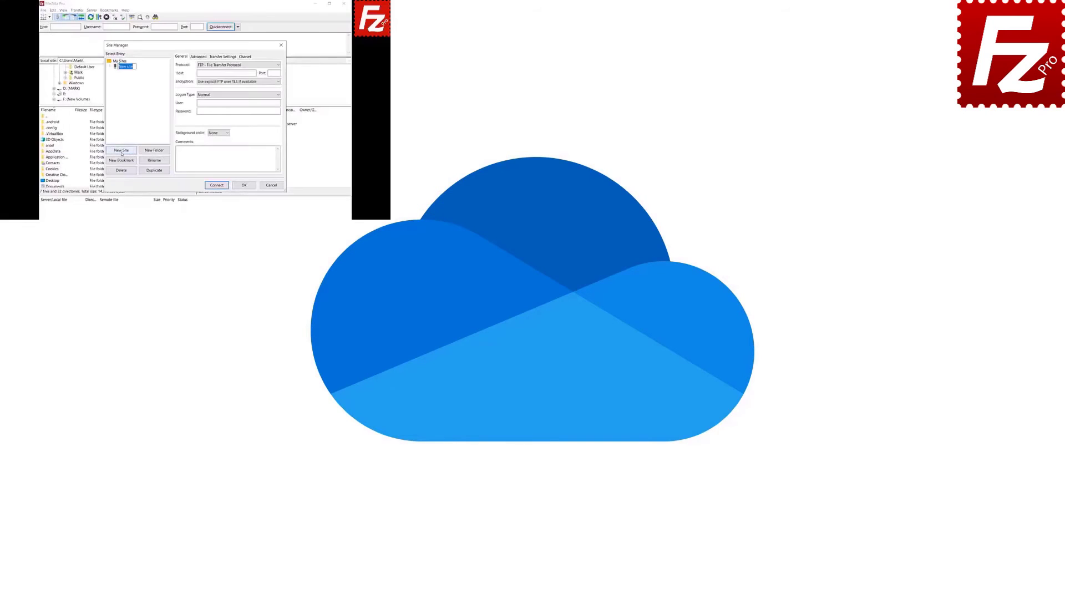
pyautogui.write('OneDrive')
pyautogui.click(260, 64)
pyautogui.click(279, 124)
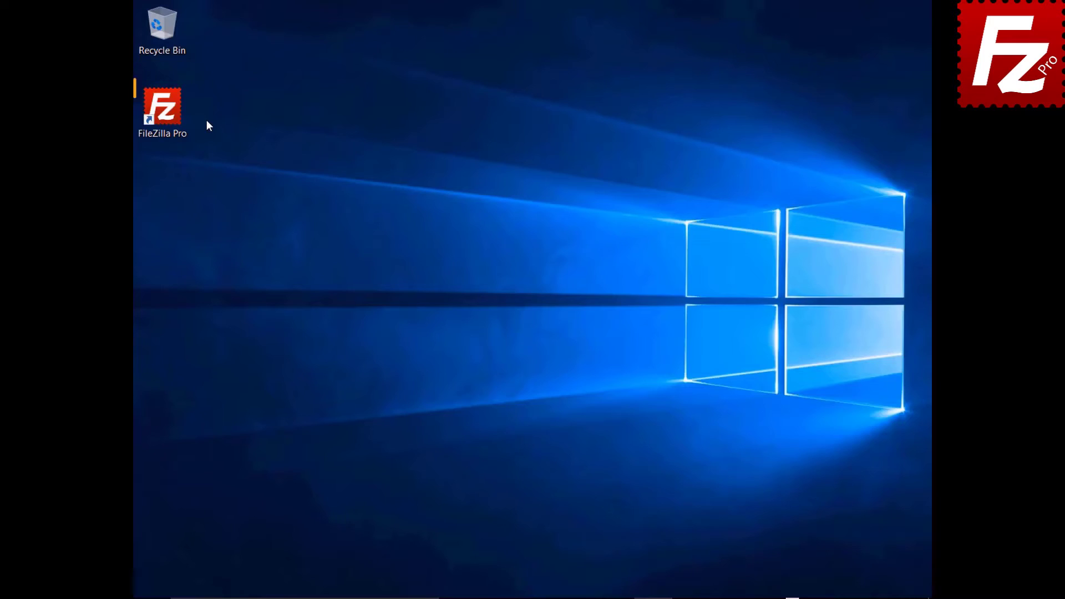
# Launch FileZilla Pro and connect to the saved OneDrive site from the Site Manager dropdown.
pyautogui.doubleClick(170, 118)
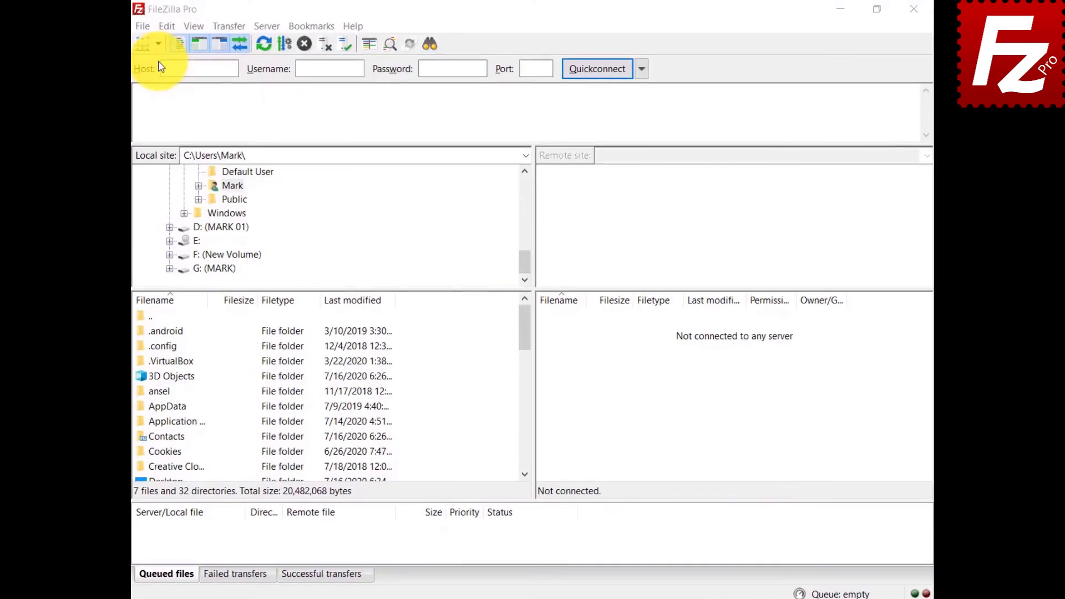
pyautogui.click(141, 47)
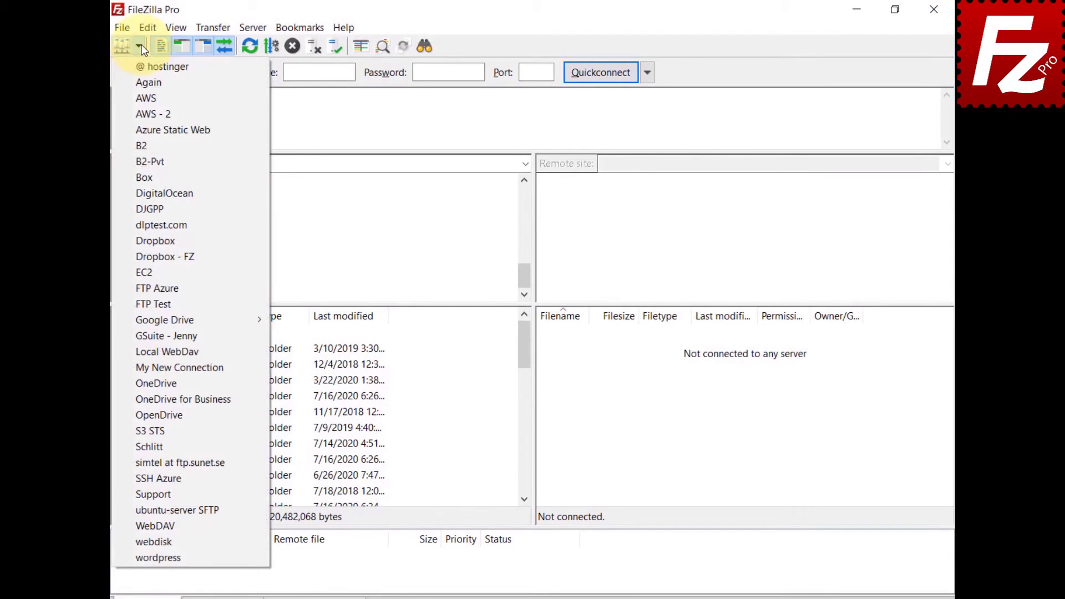
pyautogui.click(144, 383)
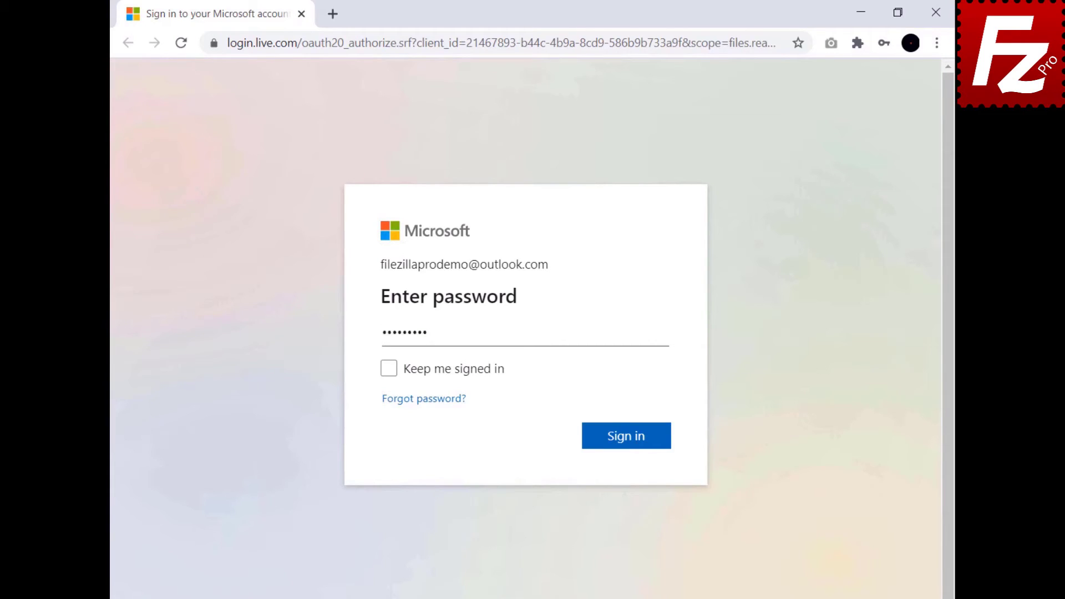
# Sign in to the Microsoft account and copy FileZilla's authorization code.
pyautogui.click(629, 439)
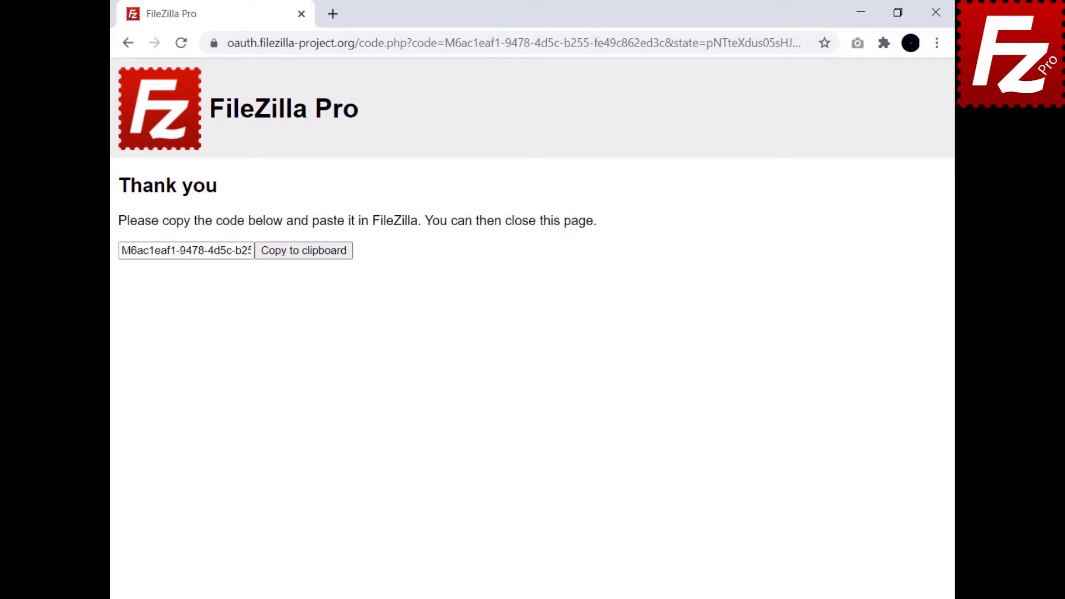
pyautogui.click(304, 260)
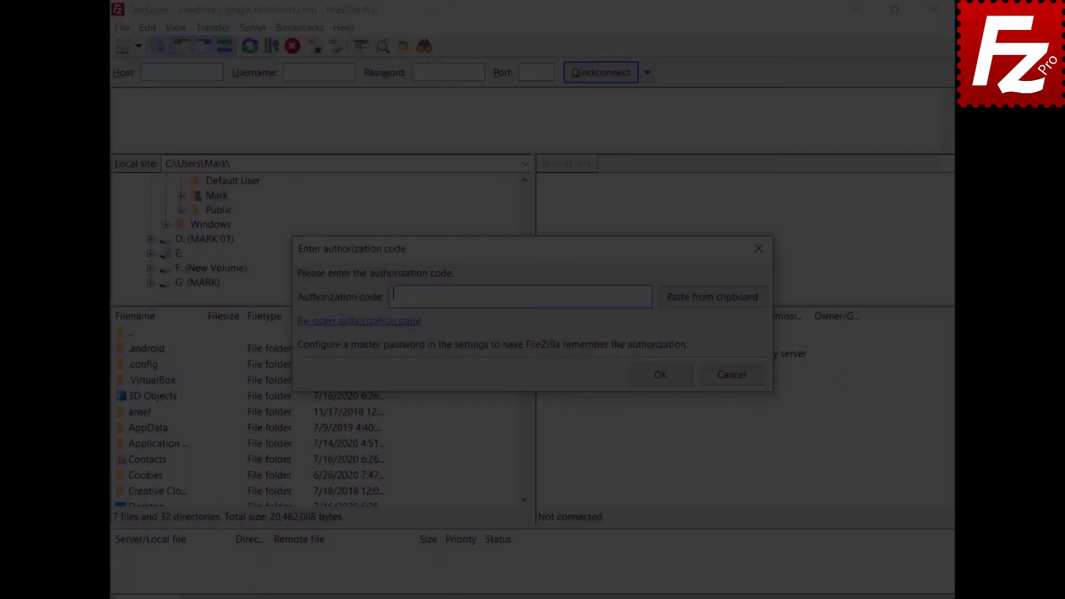
# Paste the authorization code to connect, then open the remote Construction Project folder and select Budget.xlsx.
pyautogui.hotkey('ctrl', 'v')
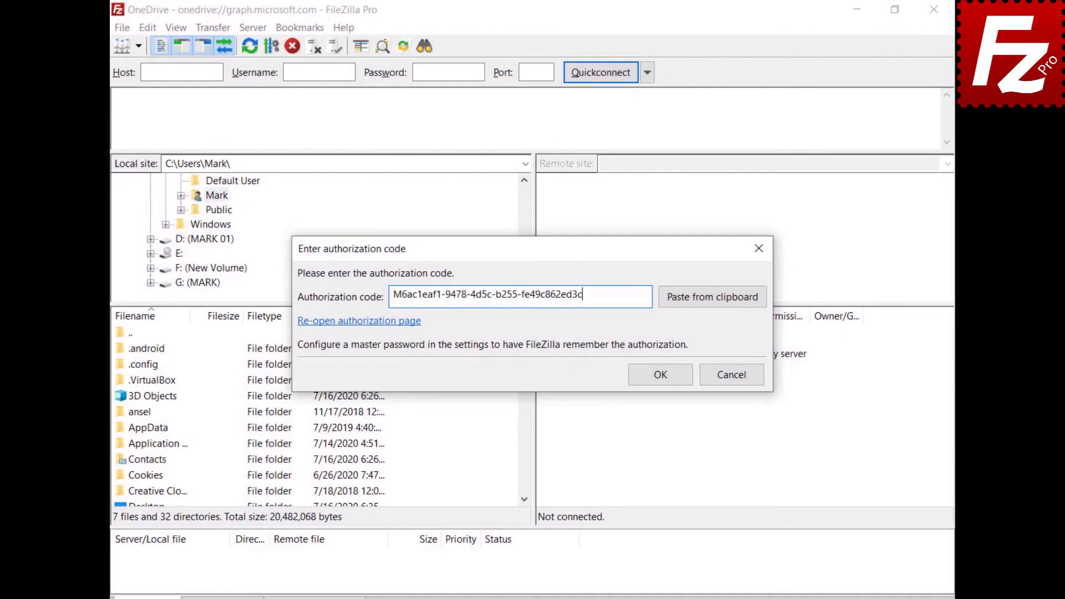
pyautogui.click(667, 374)
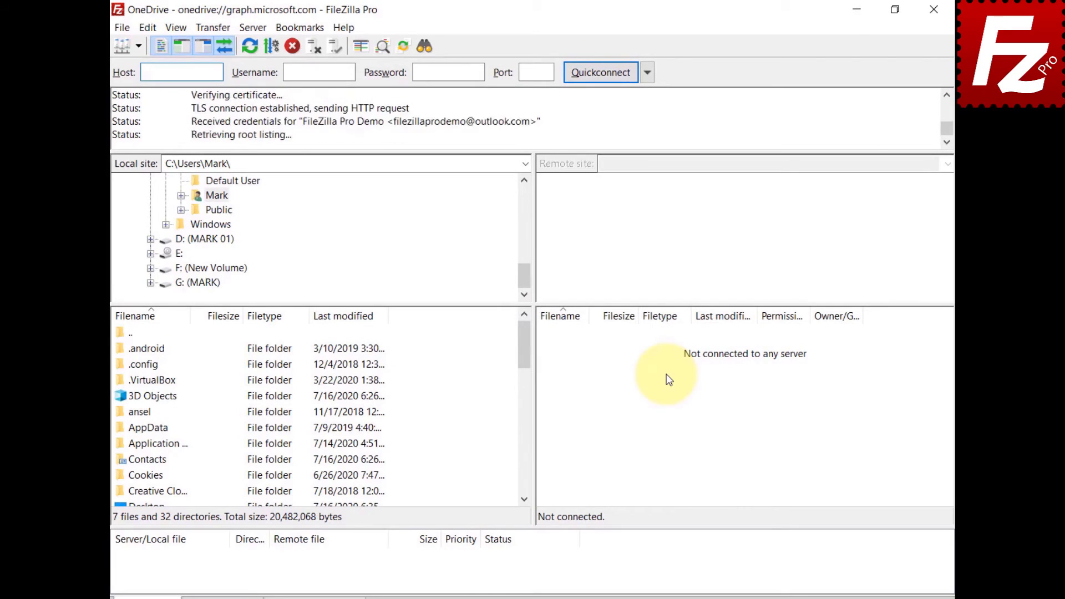
pyautogui.hotkey('ctrl', 'v')
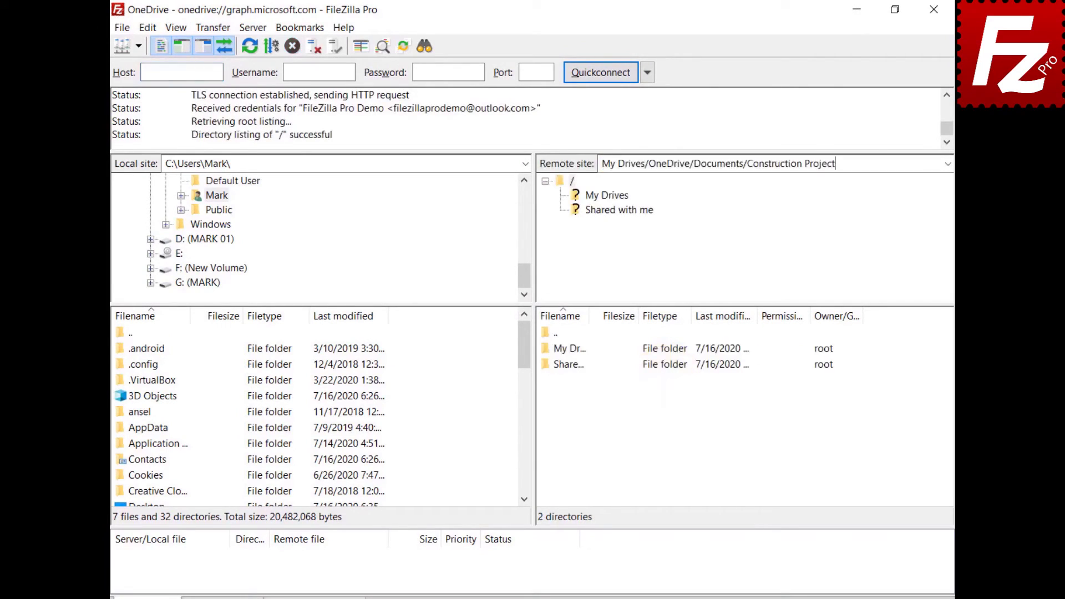
pyautogui.press('Return')
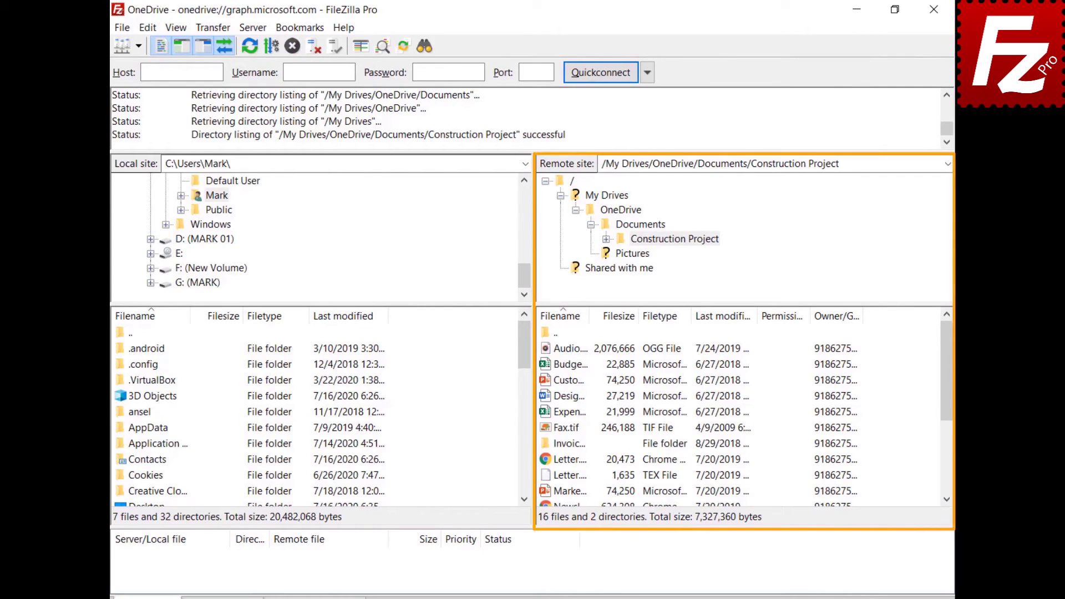
pyautogui.click(546, 365)
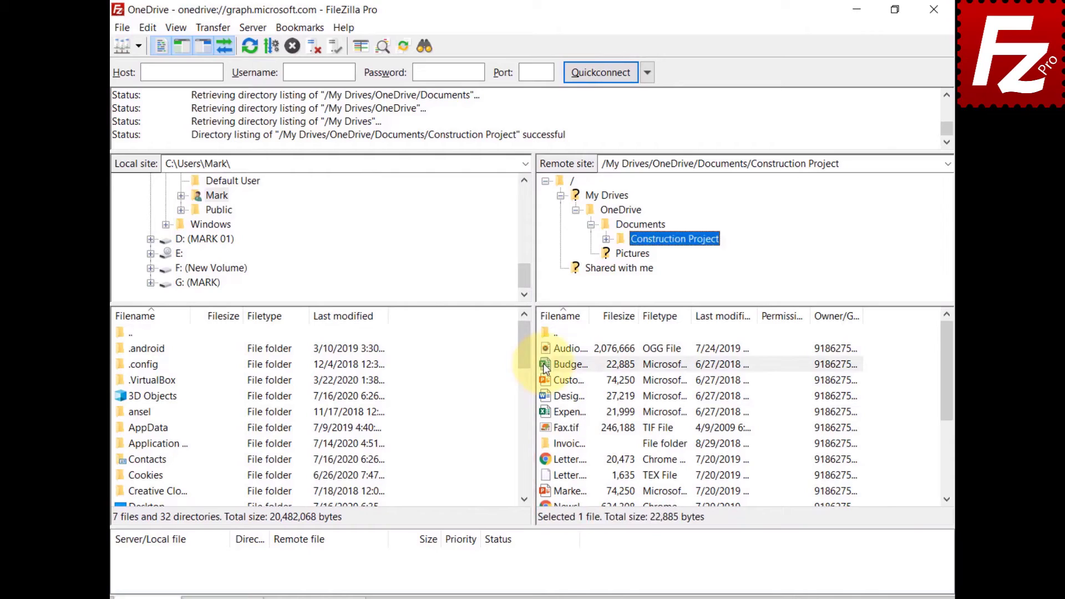
# Share Budget.xlsx with the collaborator's e-mail address, giving them Can Edit permission.
pyautogui.rightClick(544, 365)
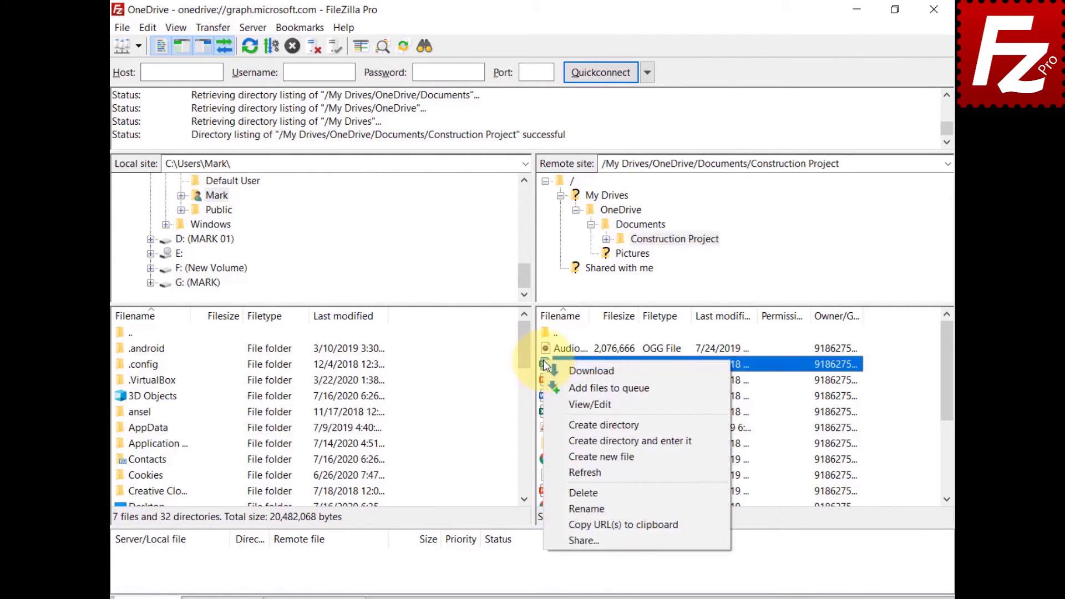
pyautogui.click(569, 536)
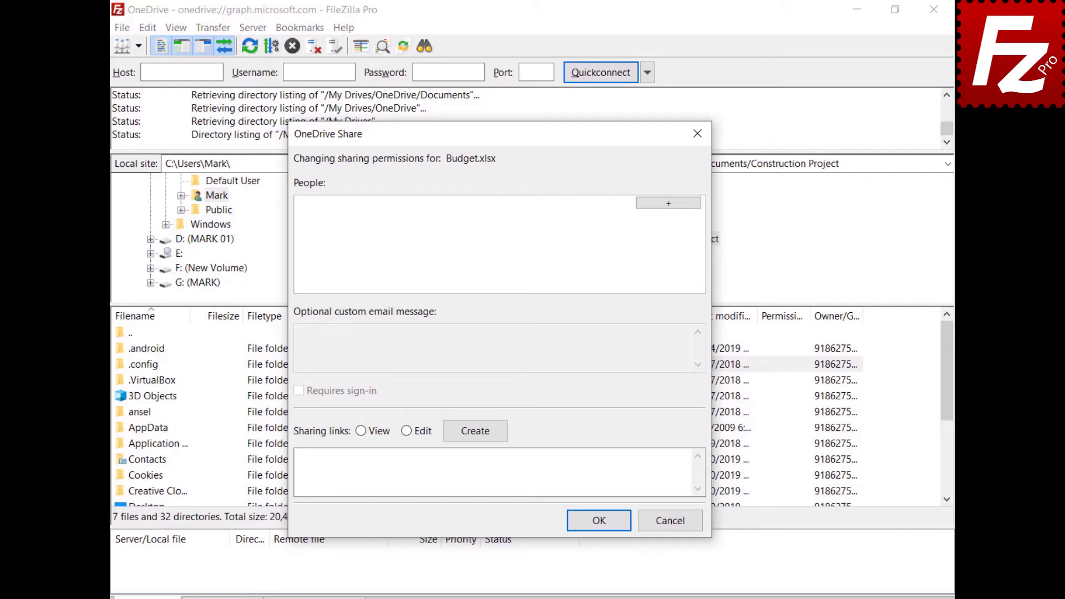
pyautogui.click(667, 202)
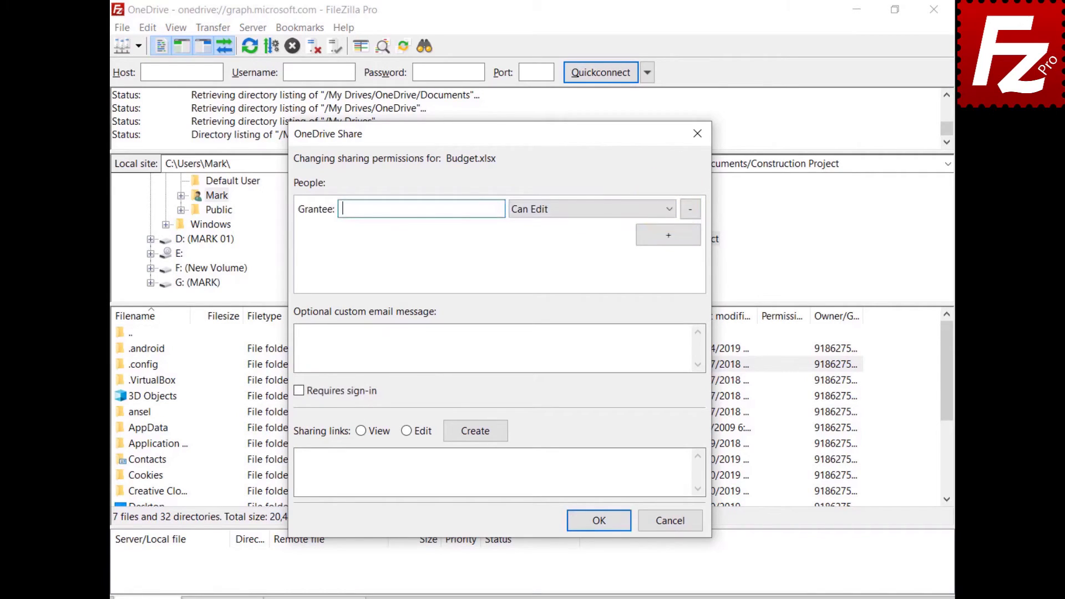
pyautogui.hotkey('ctrl', 'v')
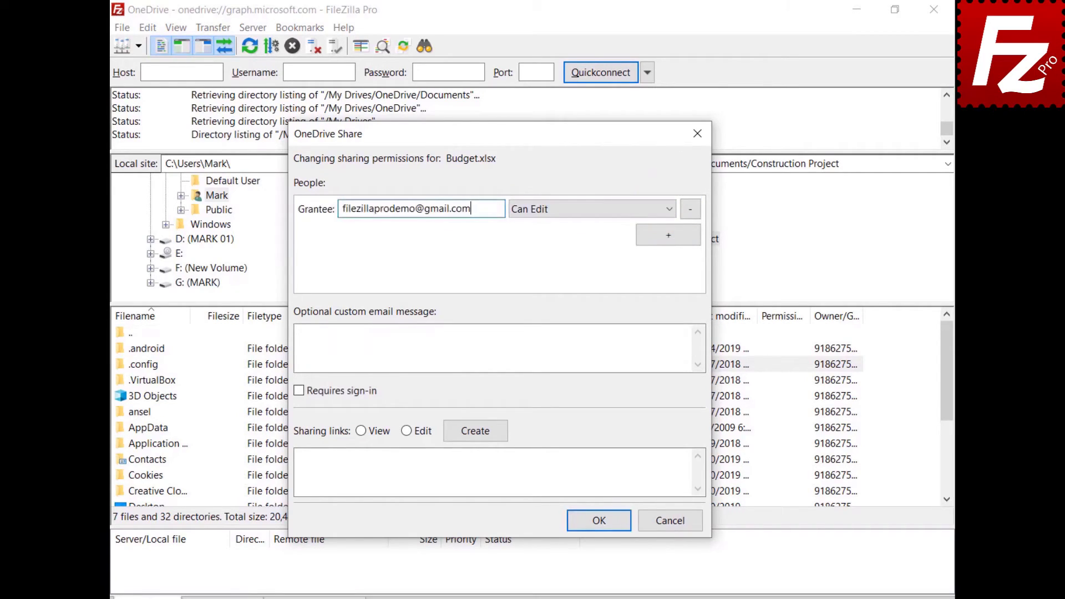
pyautogui.click(563, 214)
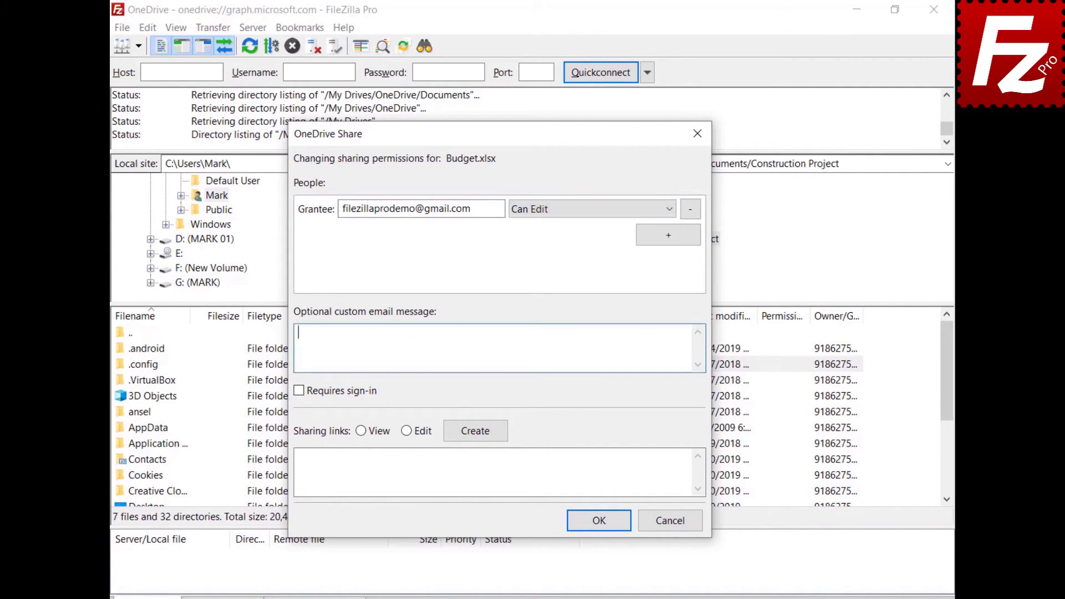
# Add the message 'Shared with Filezilla Pro' and create a view-only sharing link.
pyautogui.write('Shared with Filezilla Pro')
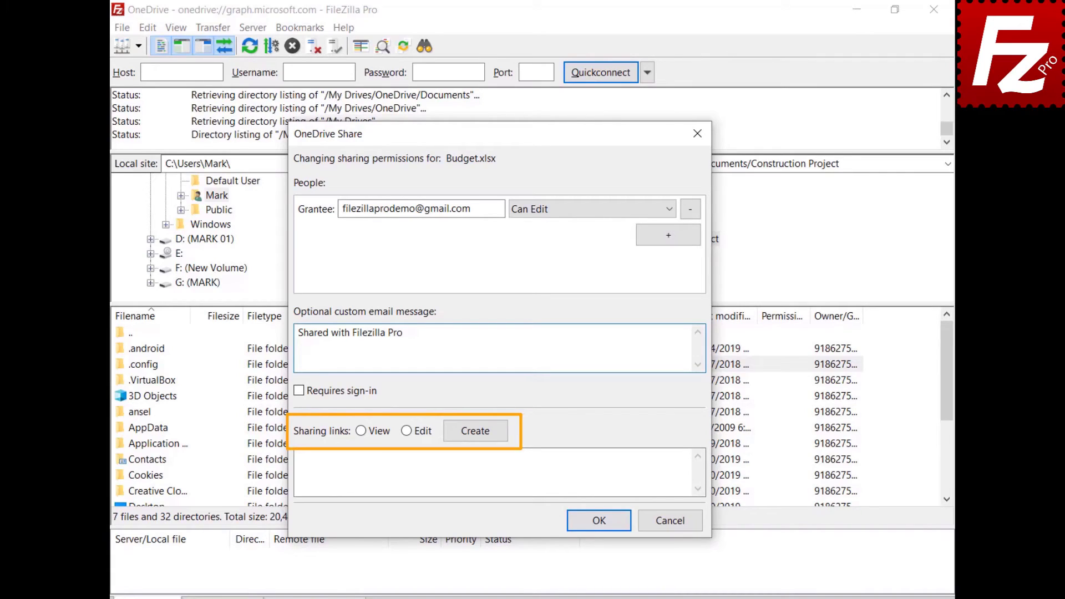
pyautogui.click(360, 431)
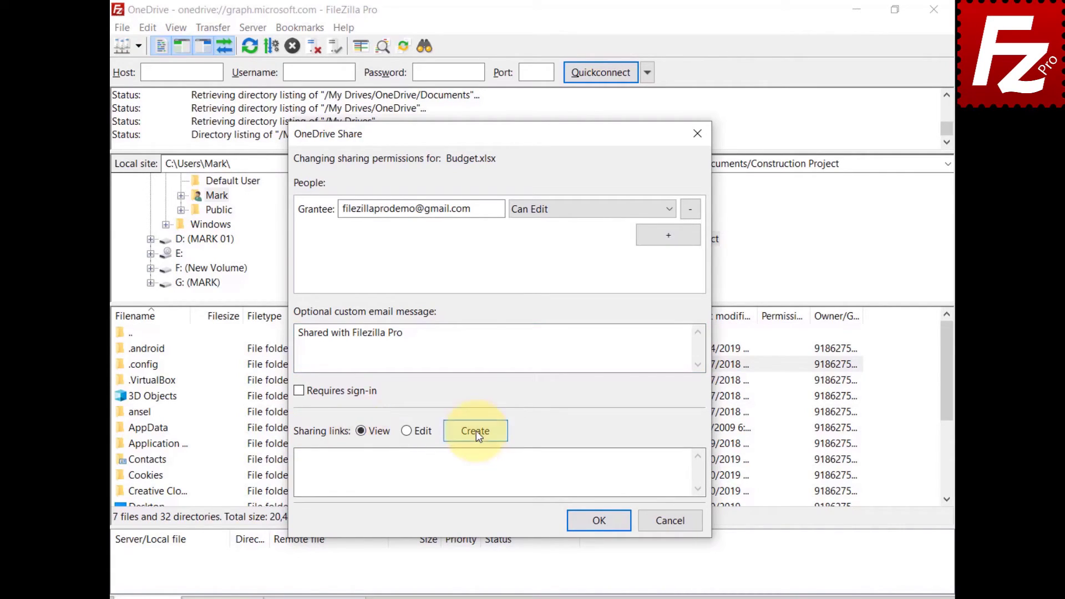
pyautogui.click(476, 430)
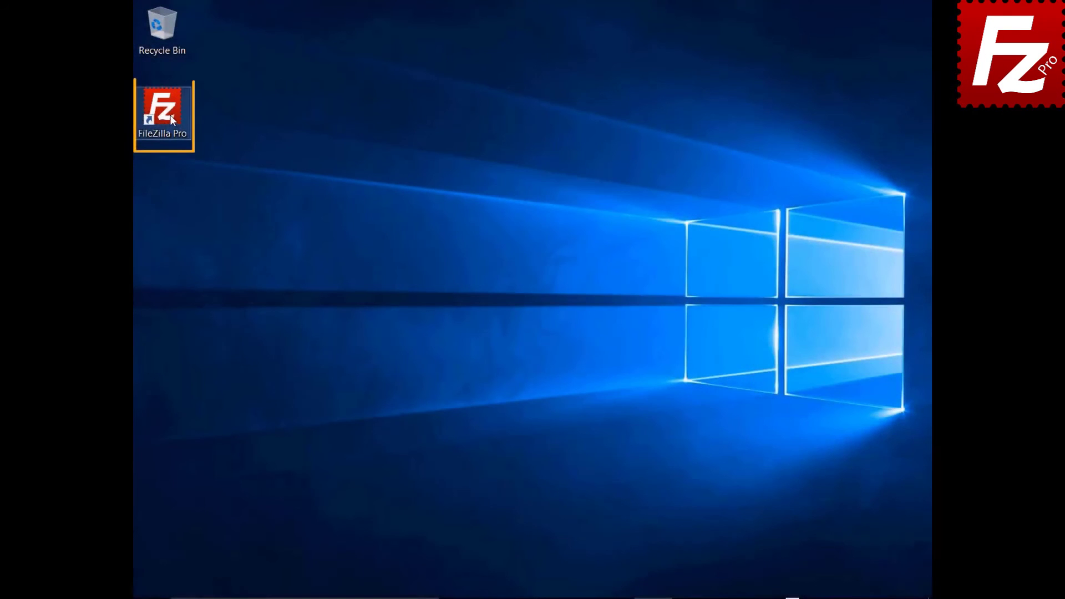
# Launch FileZilla Pro, add site 'OneDrive for Business' using Microsoft OneDrive, and connect.
pyautogui.doubleClick(169, 115)
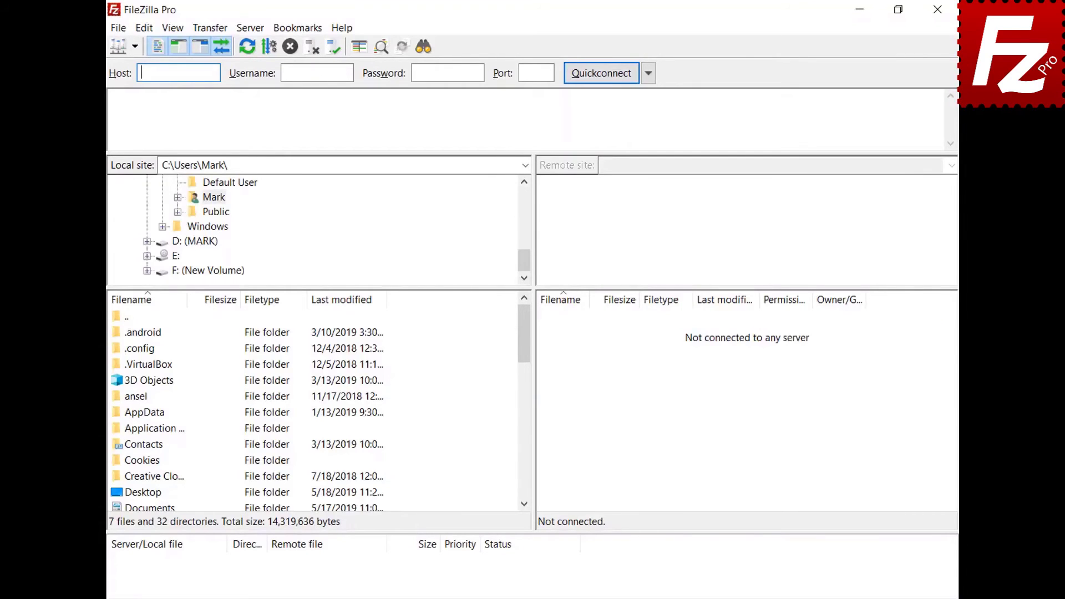
pyautogui.click(119, 28)
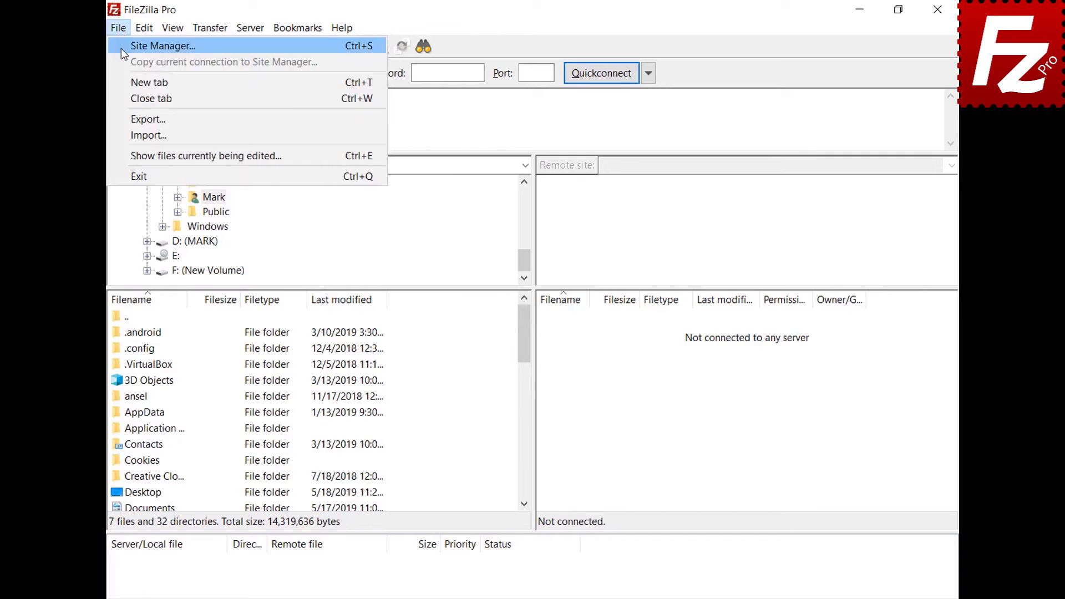
pyautogui.click(123, 48)
pyautogui.click(336, 414)
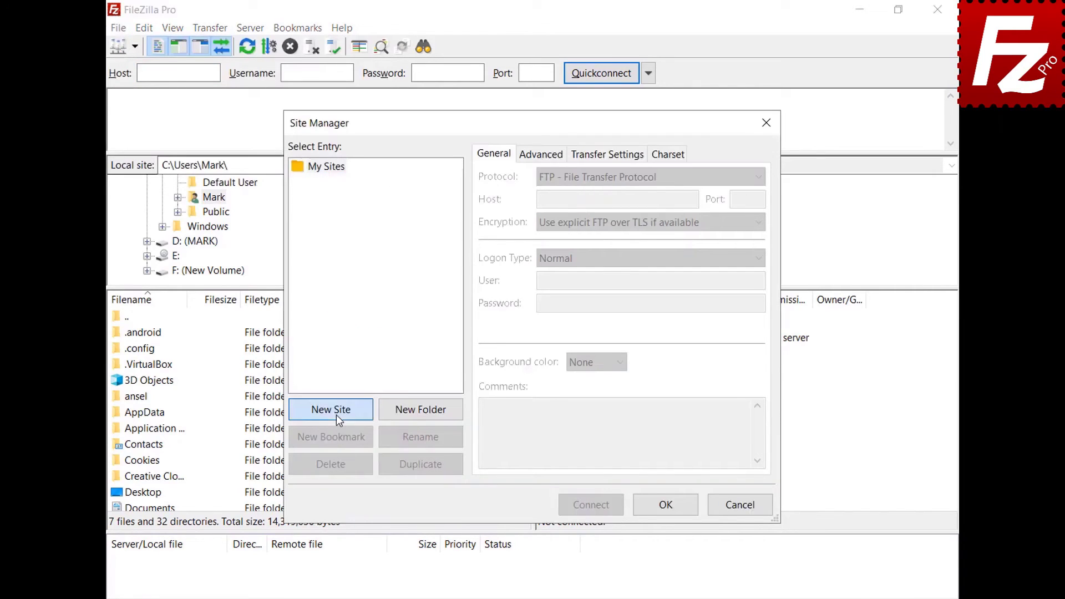
pyautogui.write('OneDrive ')
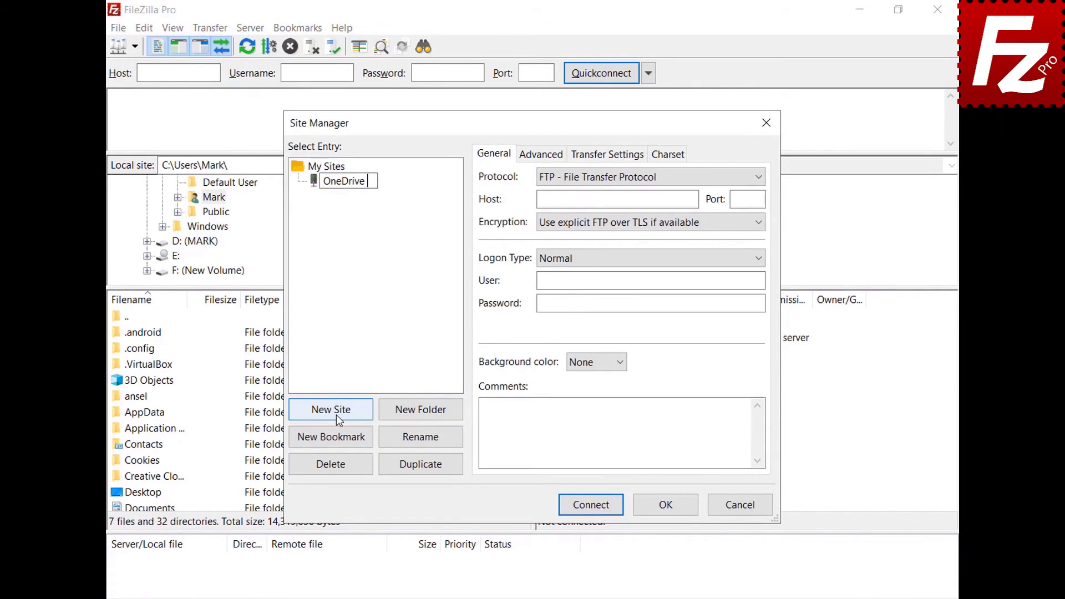
pyautogui.write('for Business')
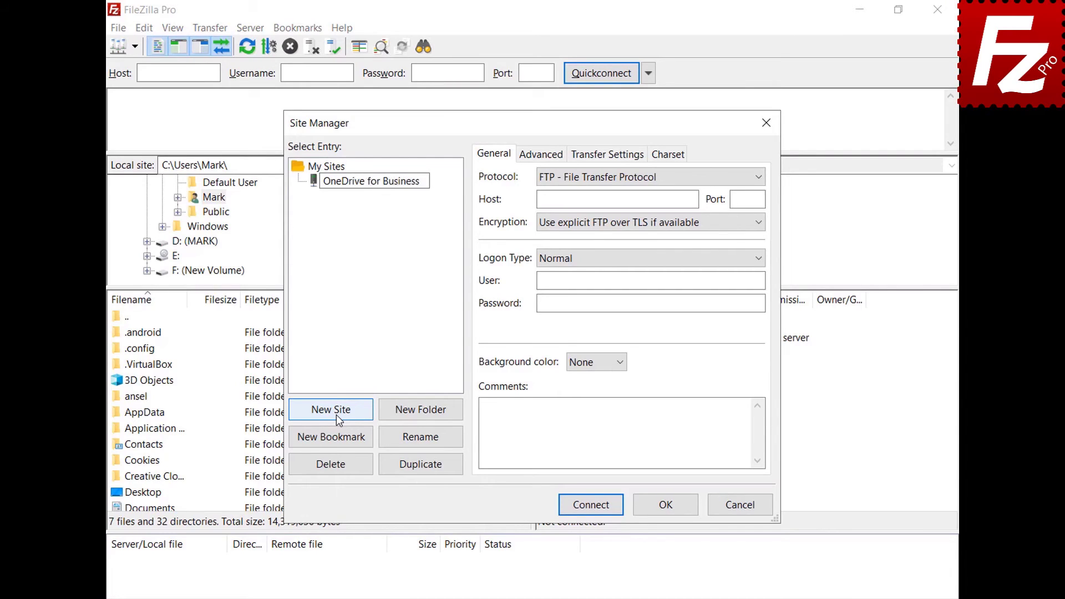
pyautogui.click(763, 178)
pyautogui.click(750, 340)
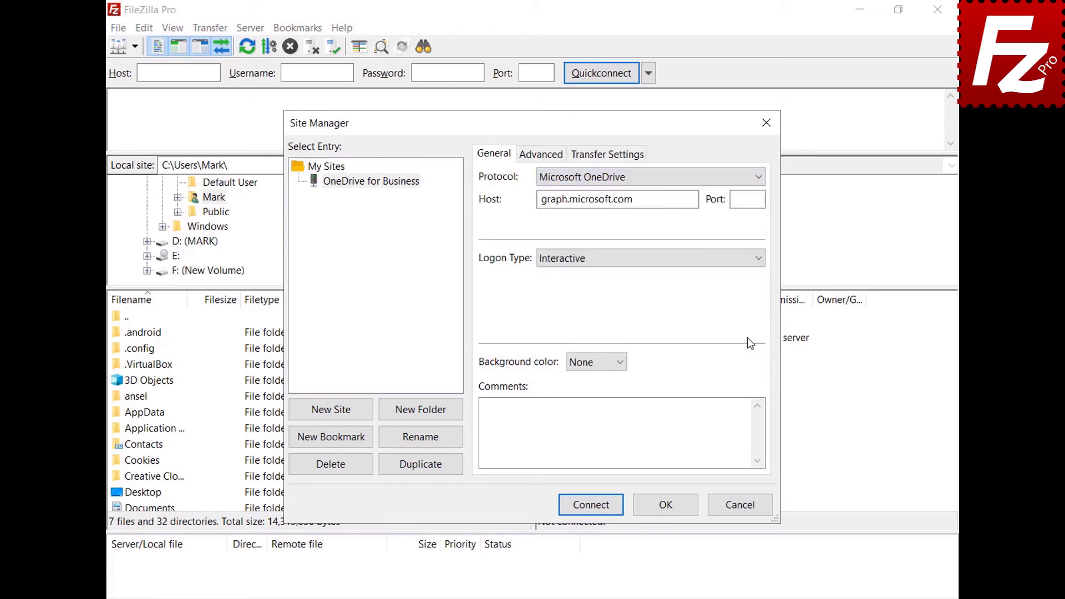
pyautogui.click(589, 505)
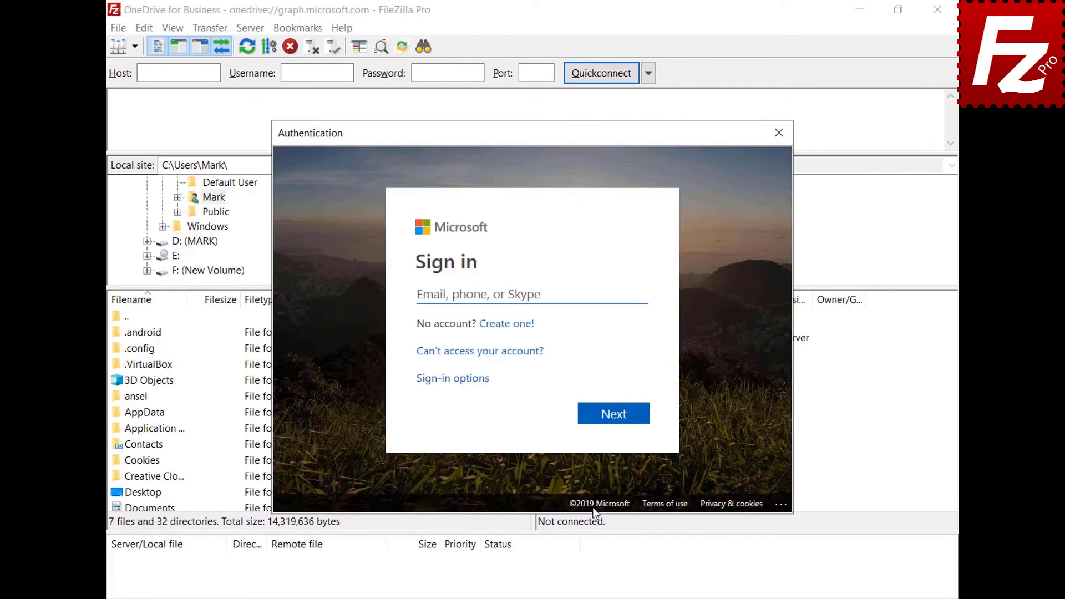
# Sign in to Microsoft with the account e-mail and password.
pyautogui.hotkey('ctrl', 'v')
pyautogui.click(615, 416)
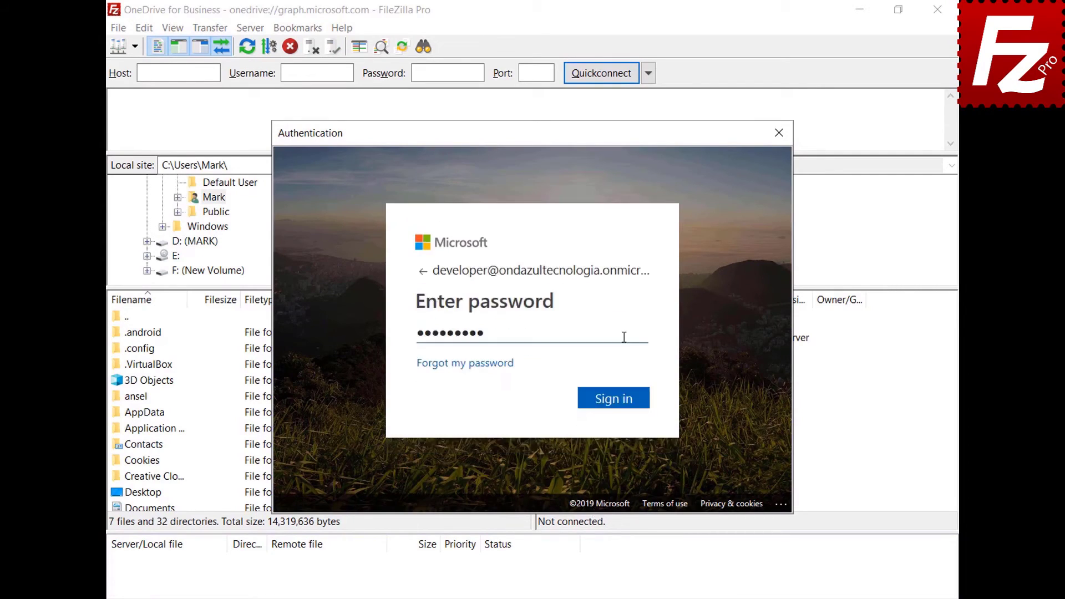
pyautogui.click(622, 399)
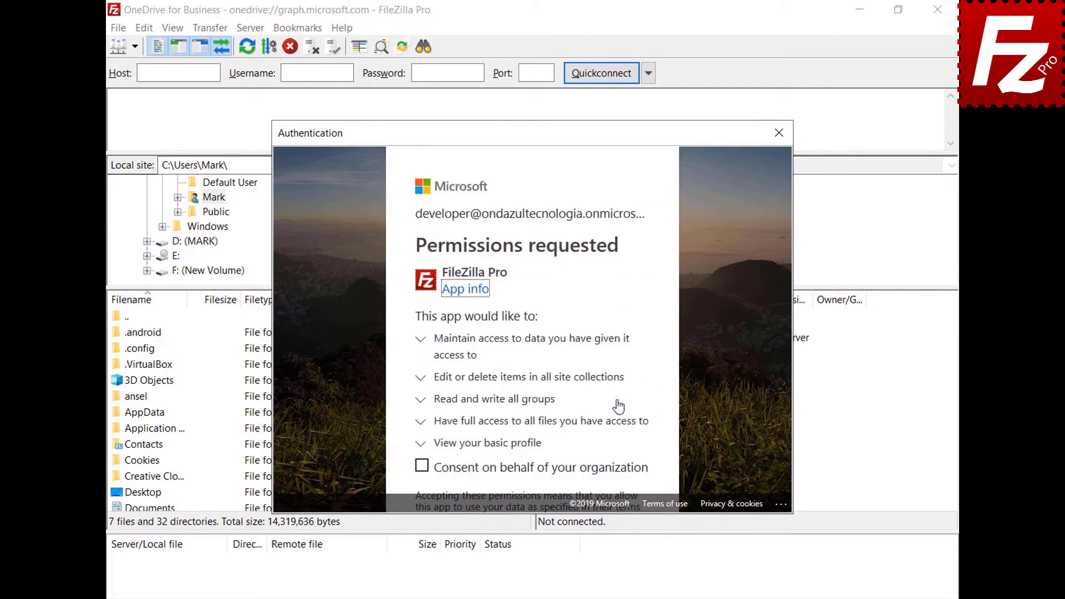
# Grant organization-wide consent, accept the permissions, then open My Drives/OneDrive in the remote pane.
pyautogui.click(422, 466)
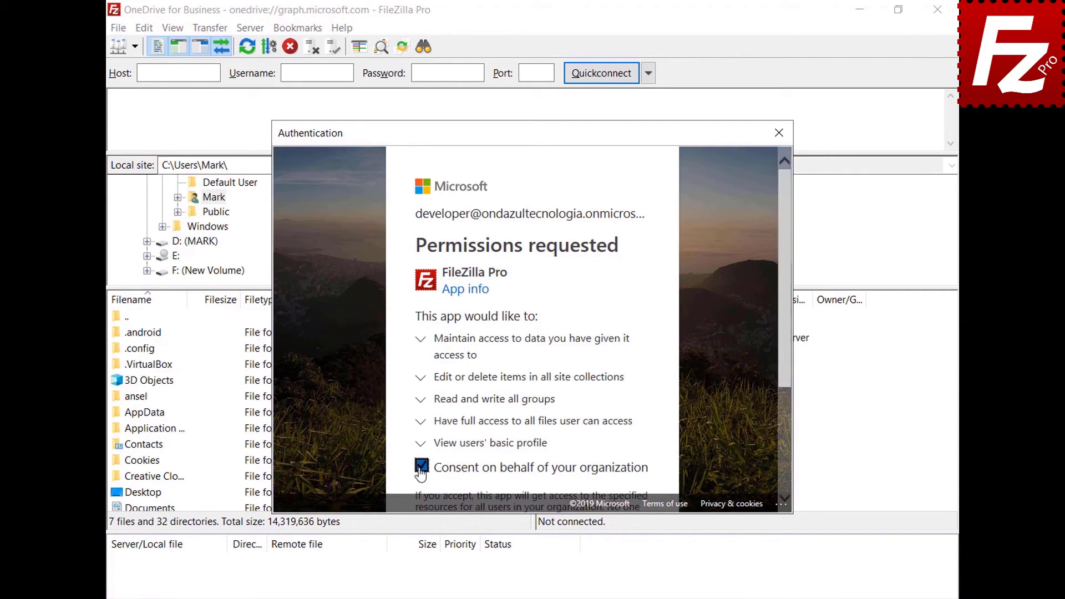
pyautogui.moveTo(784, 362); pyautogui.dragTo(782, 466)
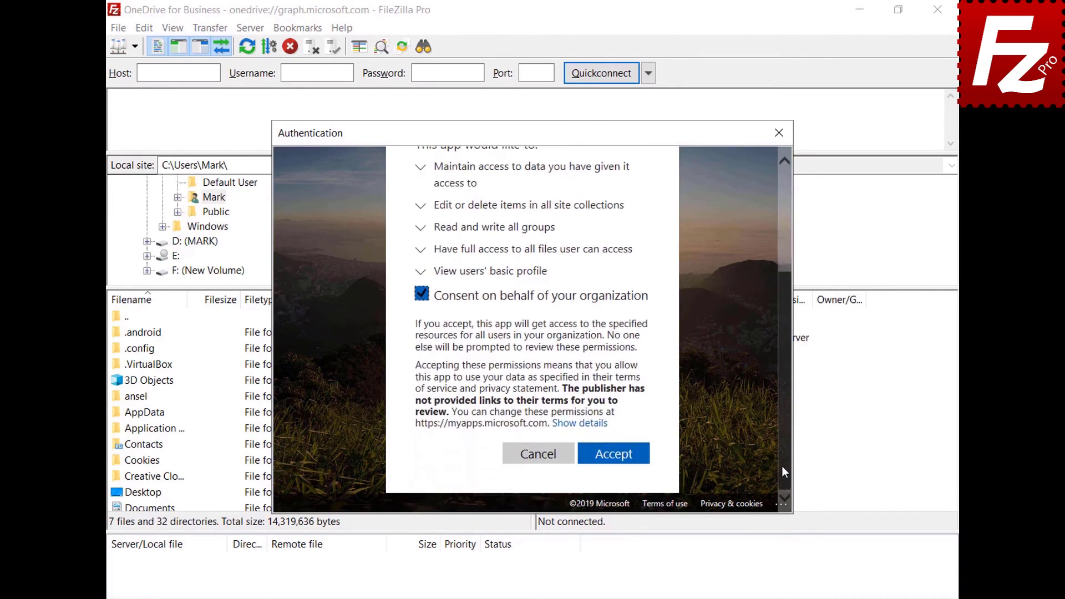
pyautogui.click(611, 459)
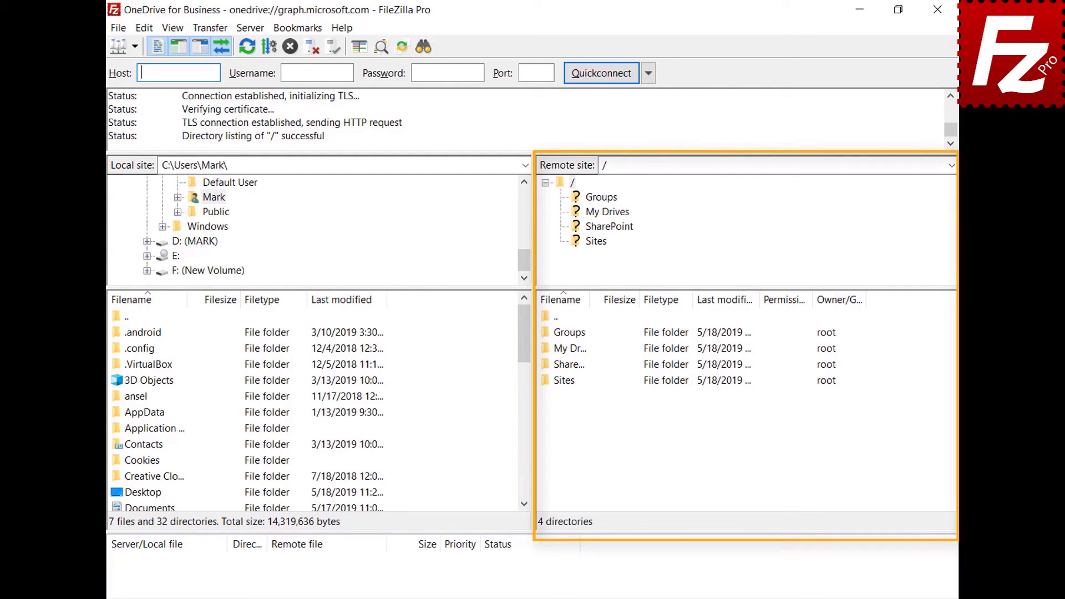
pyautogui.doubleClick(562, 350)
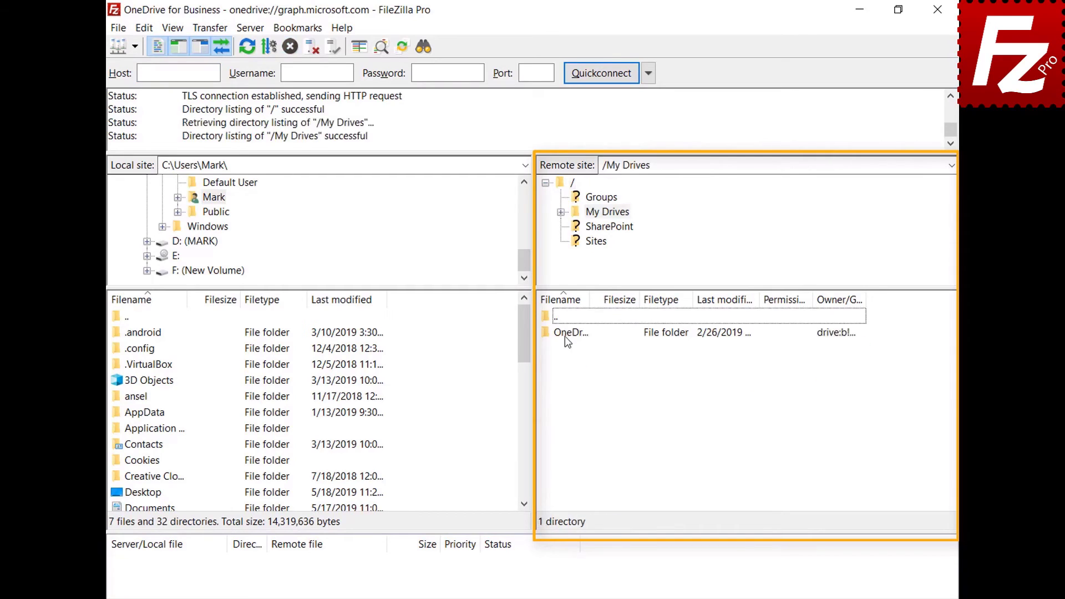
pyautogui.doubleClick(564, 333)
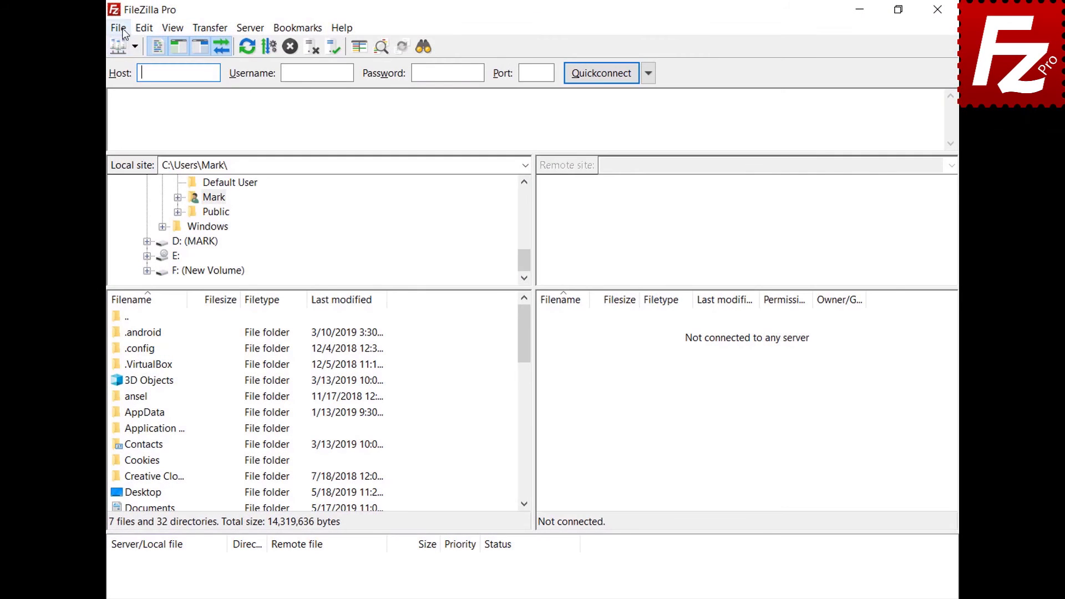
# Add a site named 'OneDrive for Business' with the Microsoft OneDrive protocol and connect.
pyautogui.click(118, 27)
pyautogui.click(127, 44)
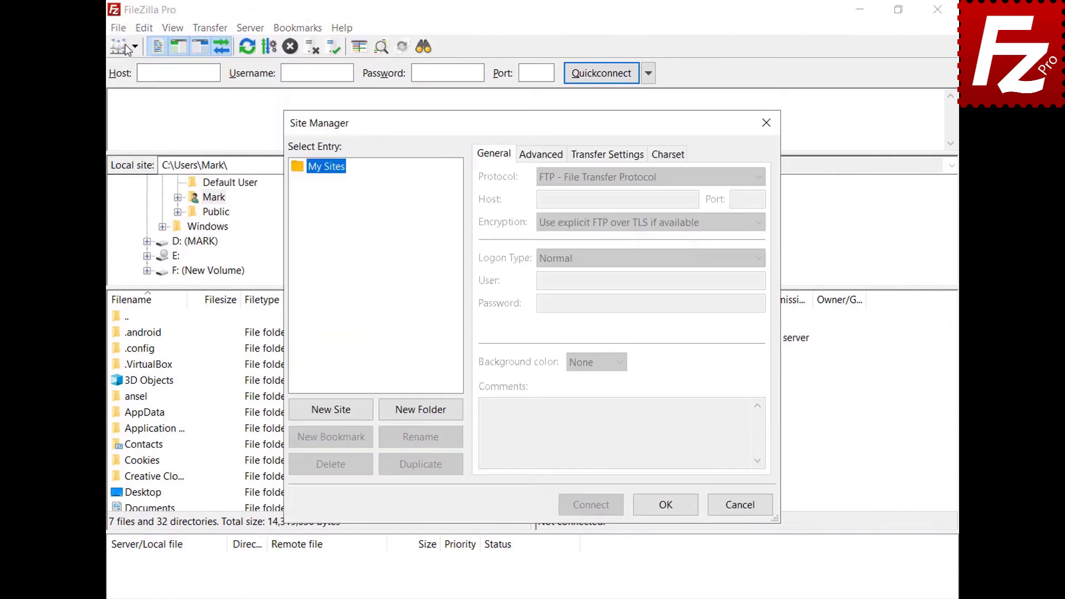
pyautogui.click(331, 410)
pyautogui.write('OneD')
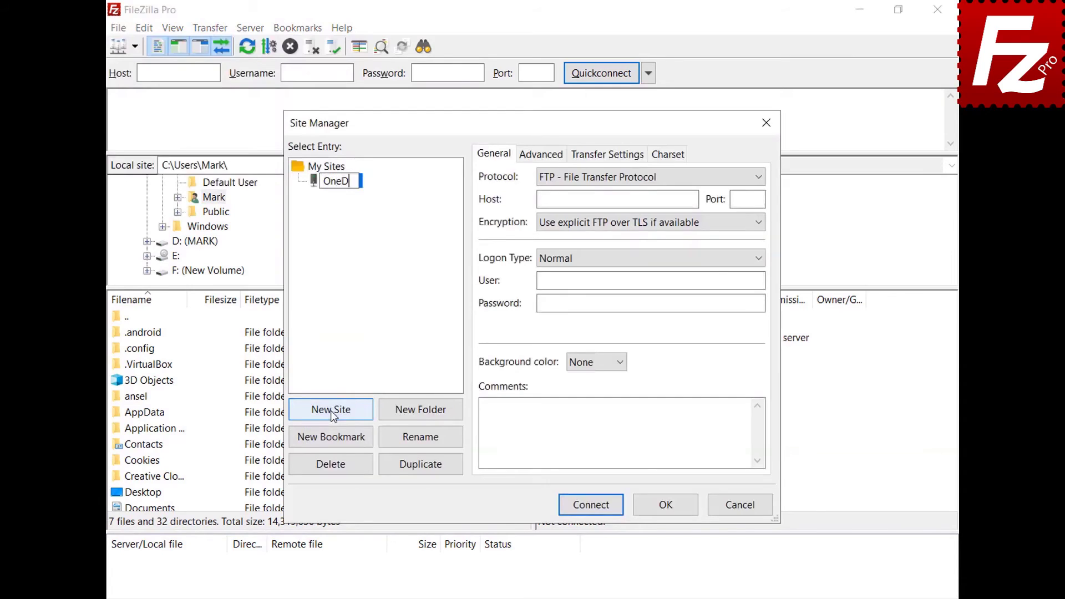
pyautogui.write('rive for Bus')
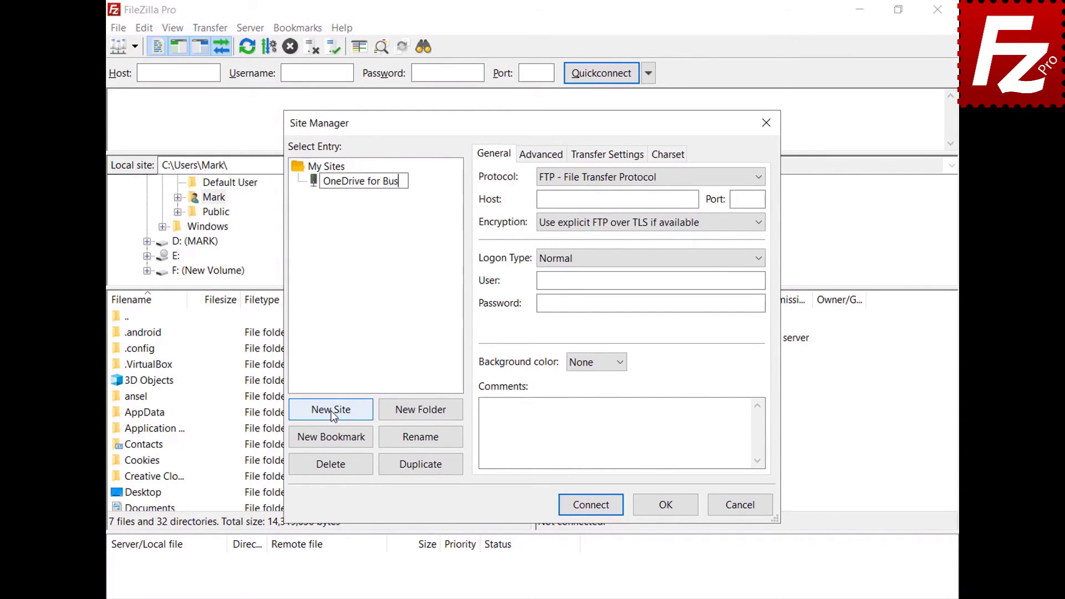
pyautogui.write('iness')
pyautogui.press('Return')
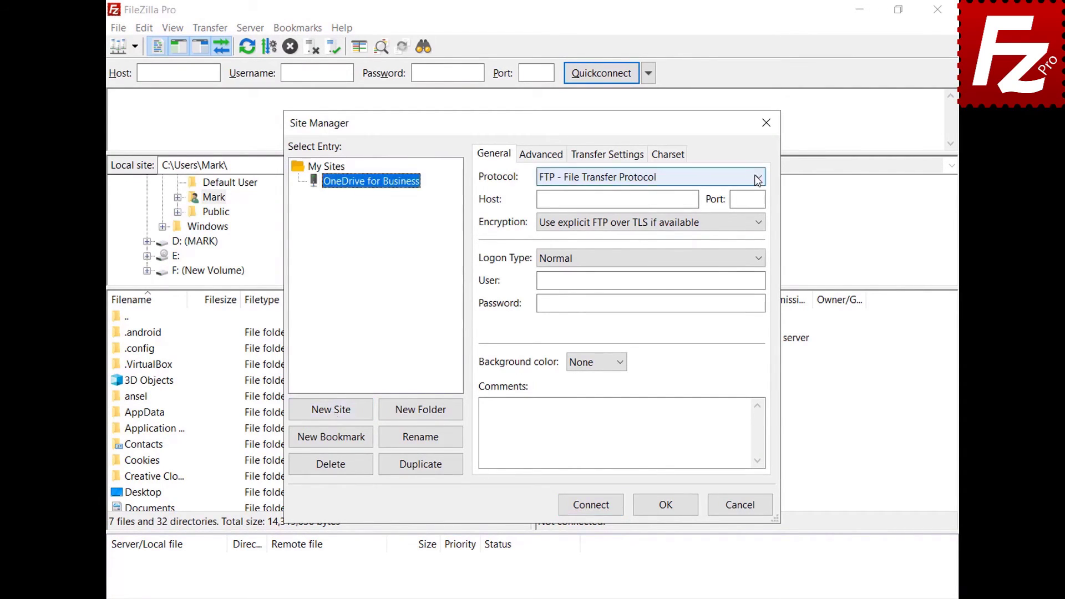
pyautogui.click(757, 178)
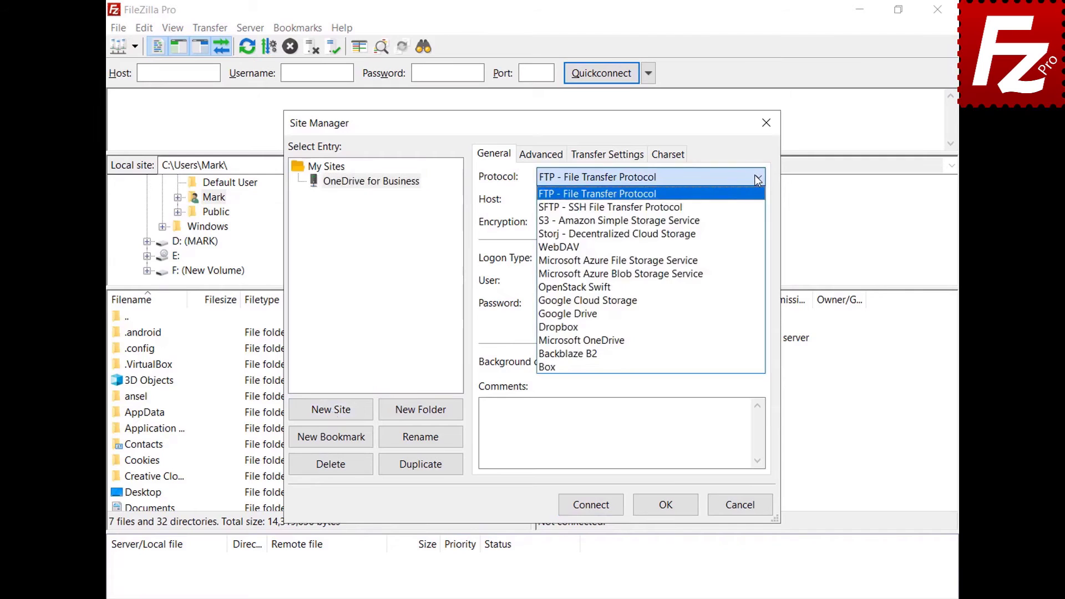
pyautogui.click(735, 340)
pyautogui.click(590, 511)
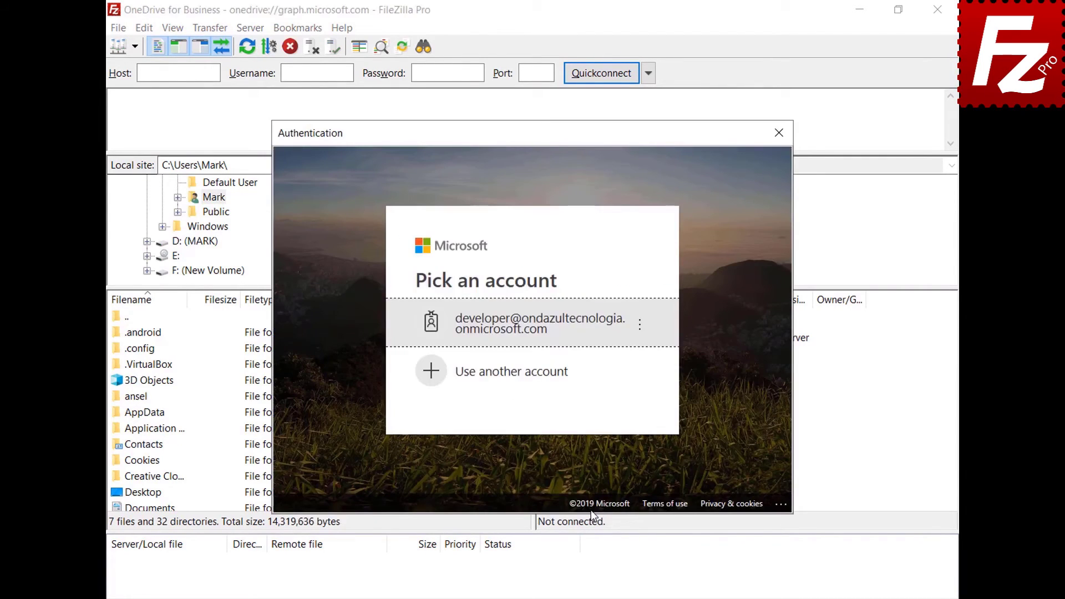
# Sign in with a different Microsoft account, then open the My Drives/OneDrive folder.
pyautogui.click(561, 373)
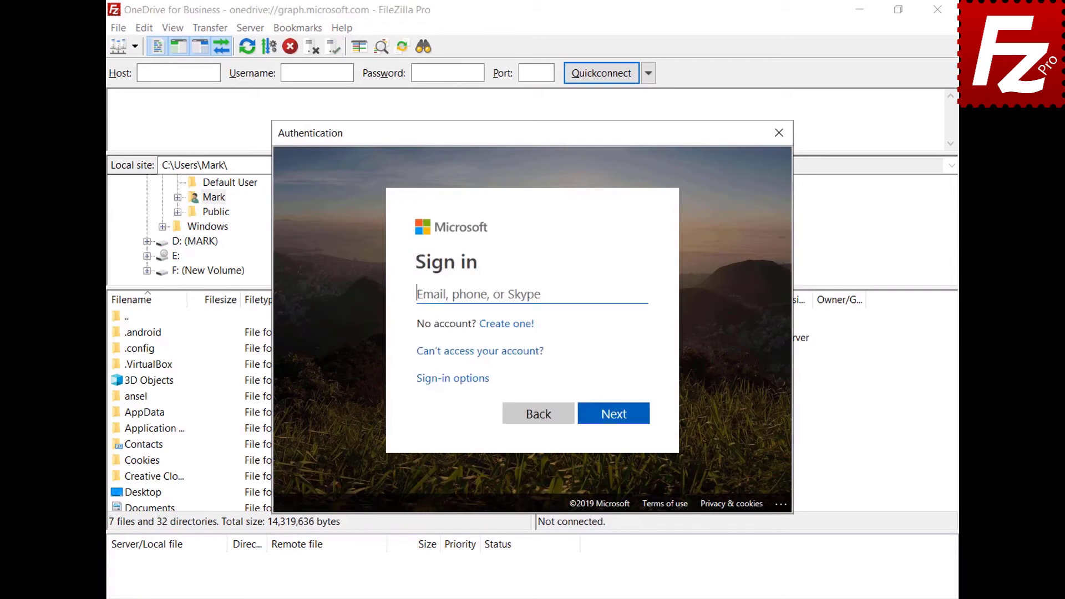
pyautogui.hotkey('ctrl', 'v')
pyautogui.click(618, 417)
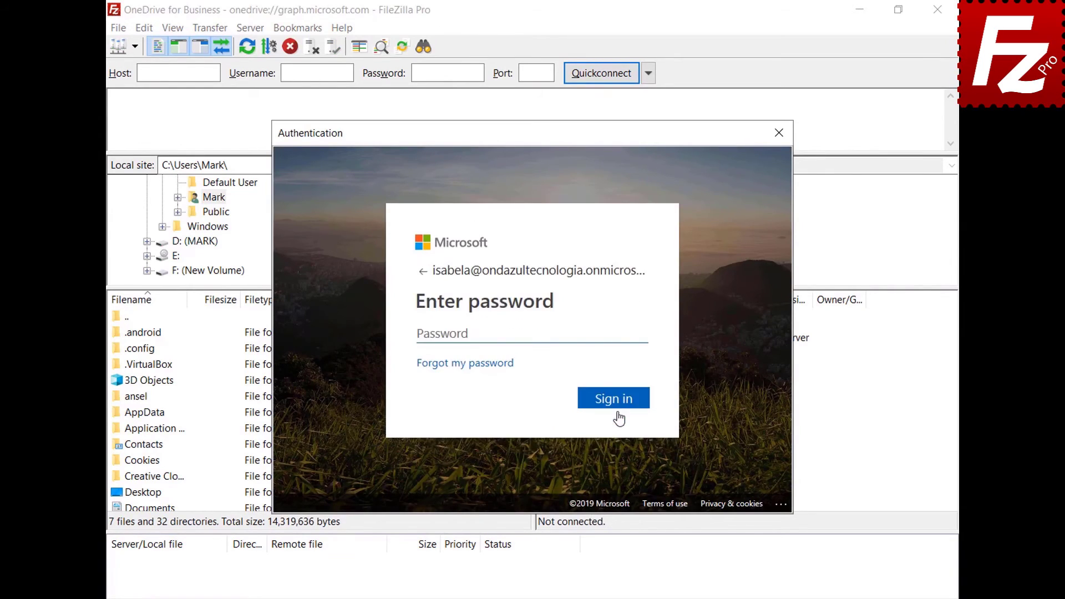
pyautogui.hotkey('ctrl', 'v')
pyautogui.click(615, 403)
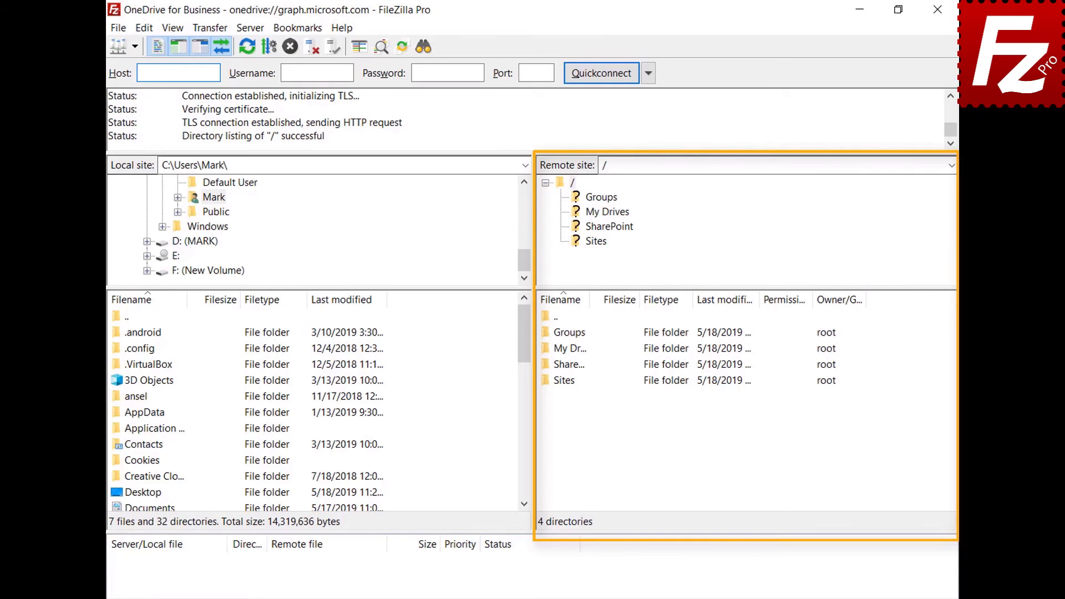
pyautogui.doubleClick(547, 349)
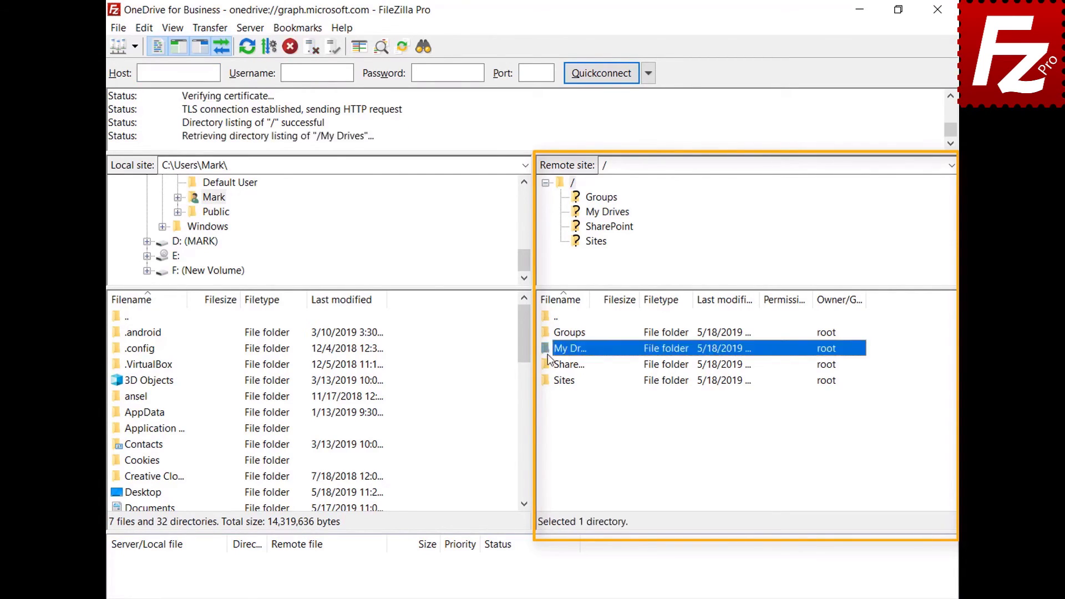
pyautogui.click(562, 336)
pyautogui.doubleClick(561, 336)
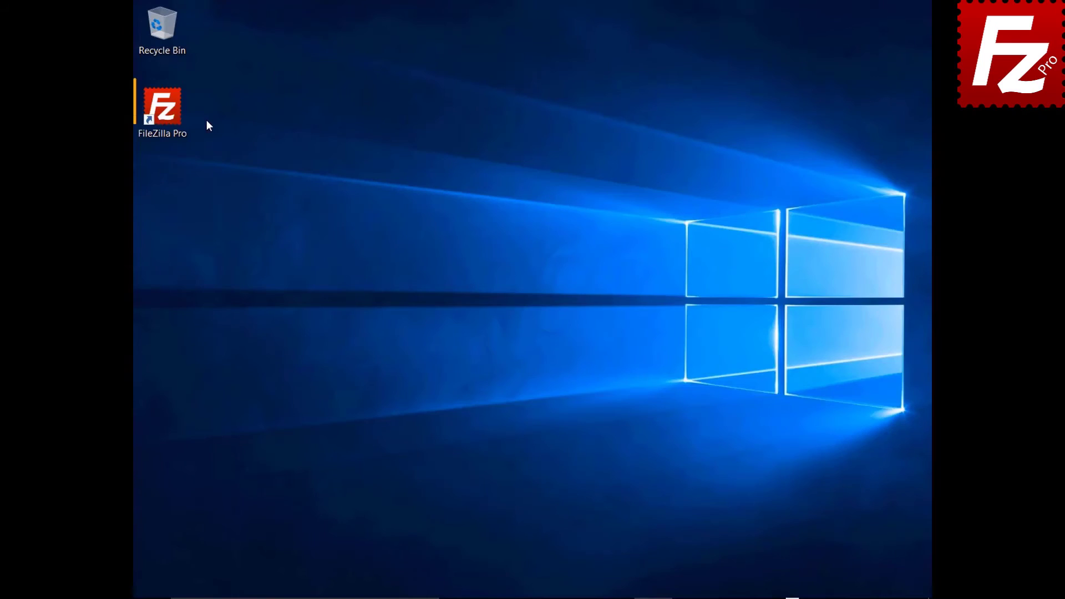
# Connect to Amazon S3 in a new tab and request a temporary URL for README in filezillaprobucket.
pyautogui.doubleClick(178, 118)
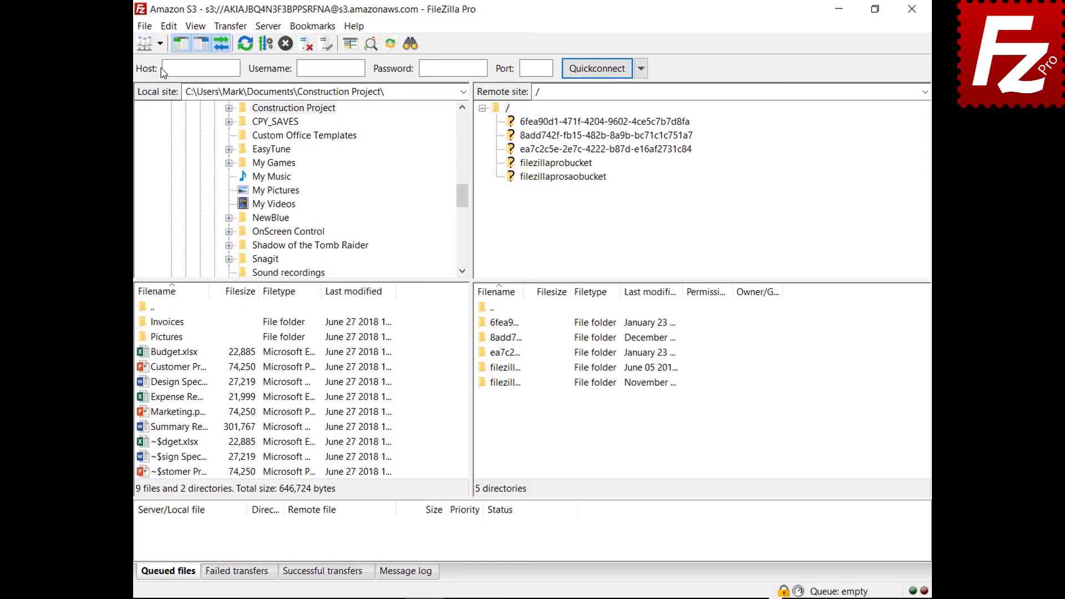
pyautogui.click(160, 43)
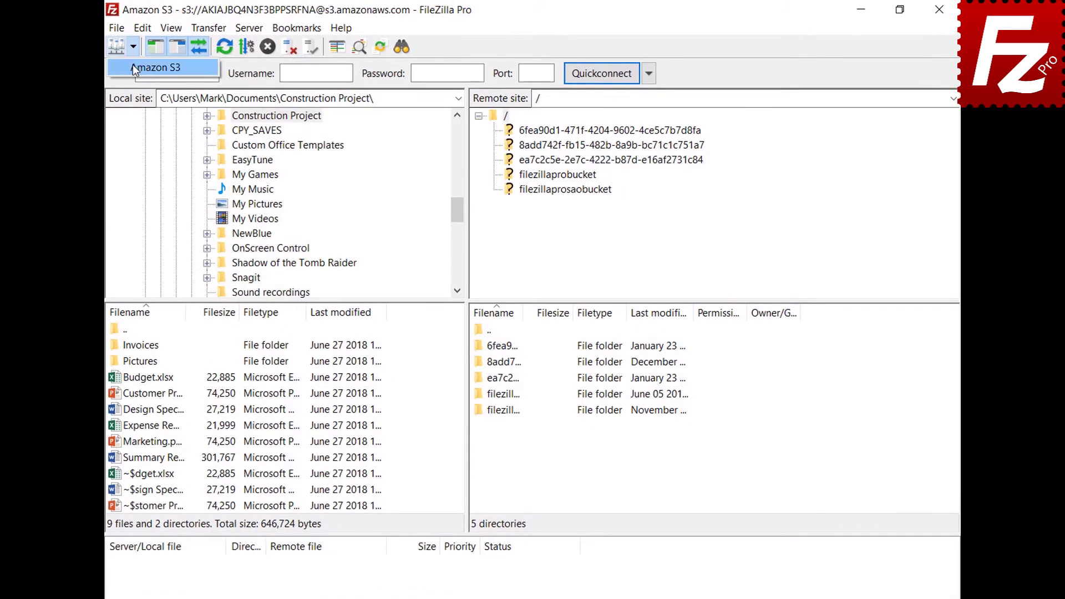
pyautogui.click(132, 64)
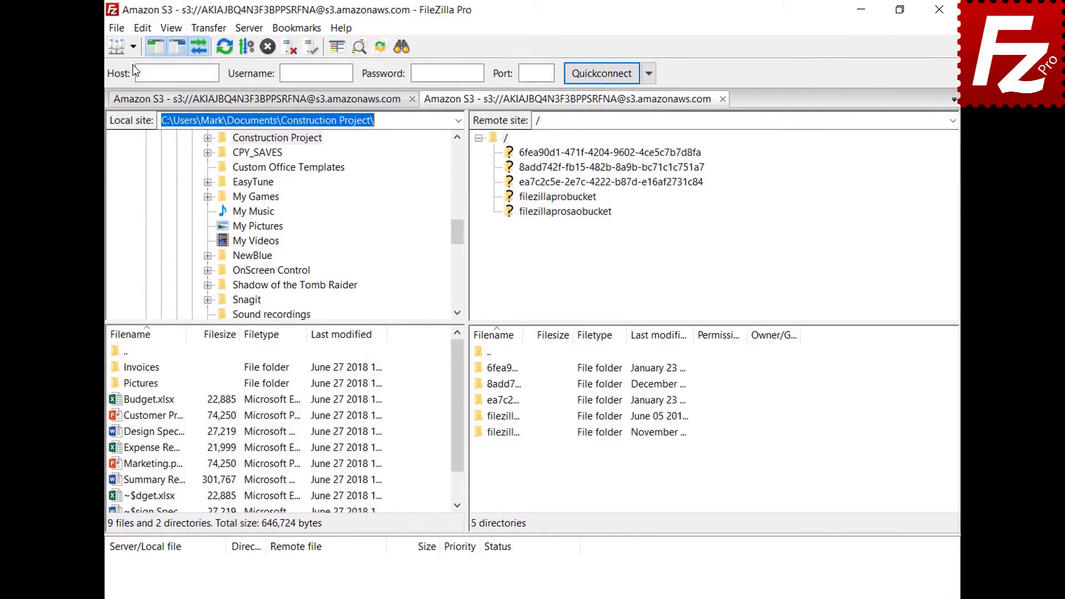
pyautogui.click(558, 201)
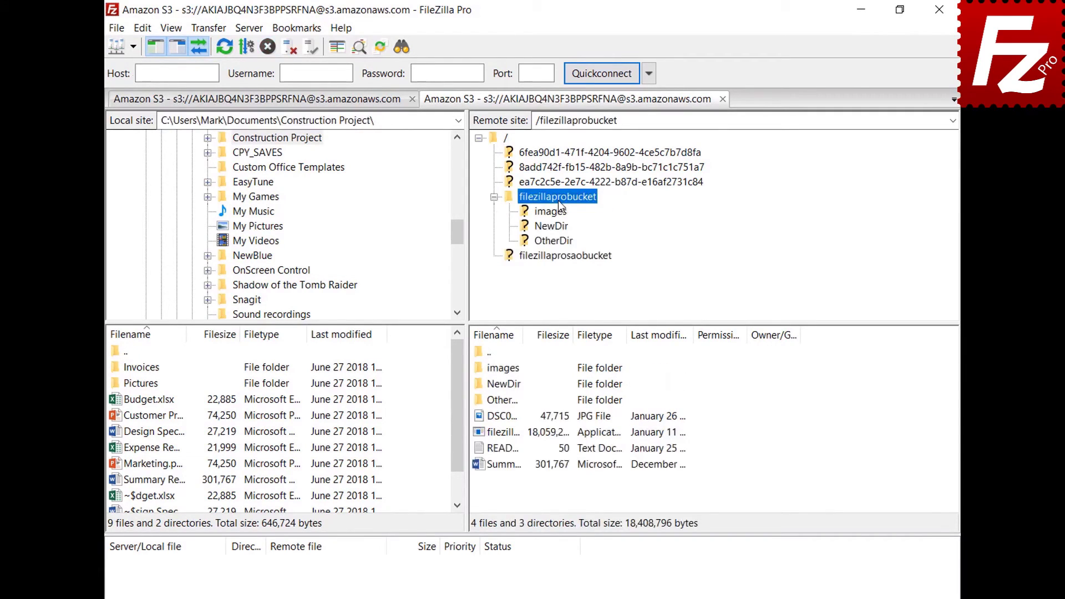
pyautogui.rightClick(505, 451)
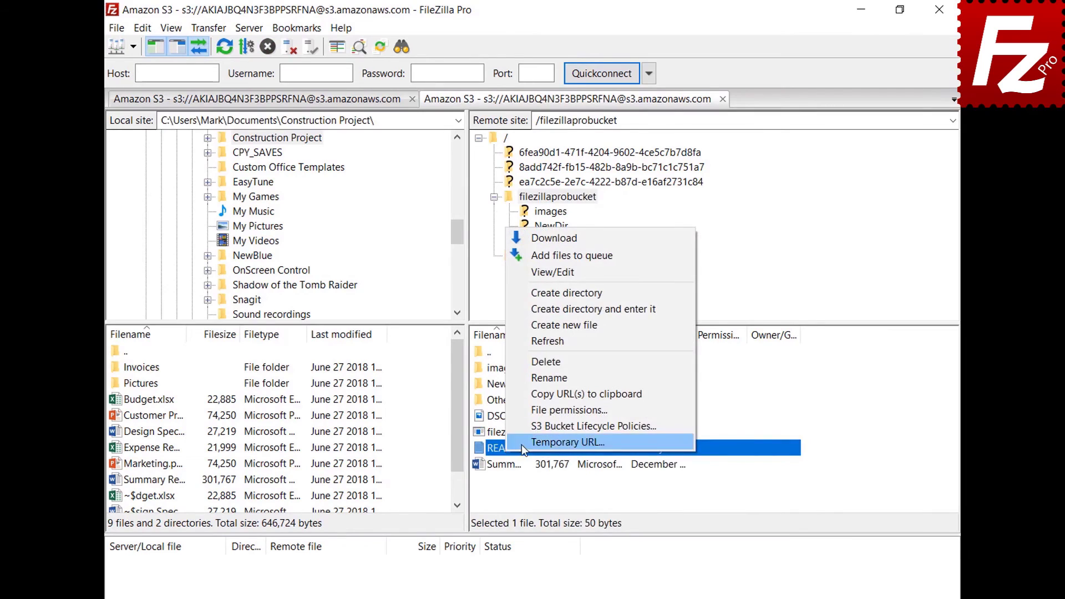
pyautogui.click(522, 443)
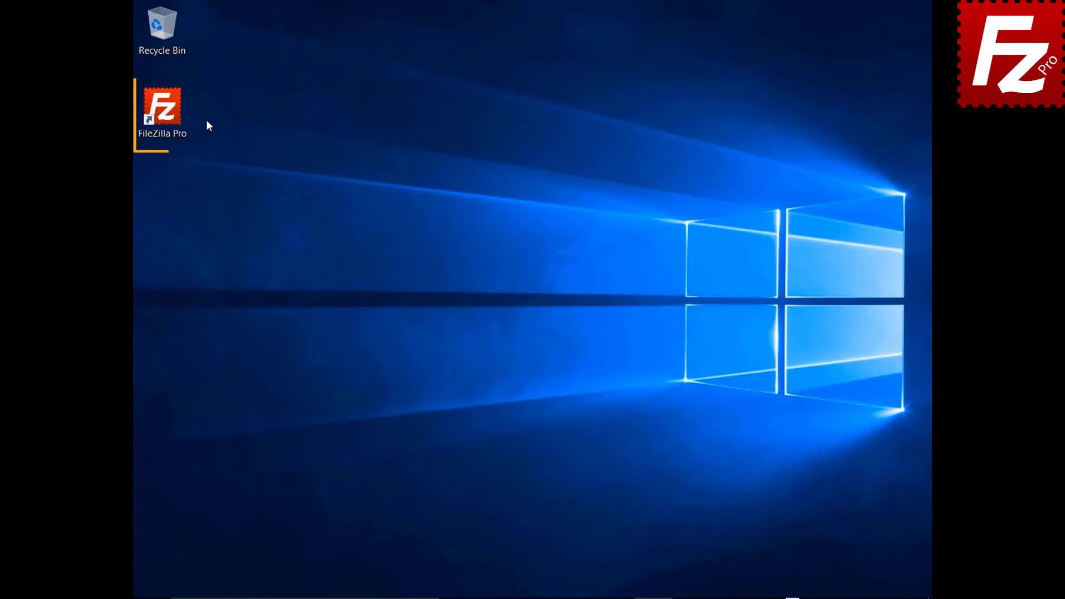
# Launch FileZilla Pro, add a site named OneDrive using Microsoft OneDrive, and connect.
pyautogui.doubleClick(169, 115)
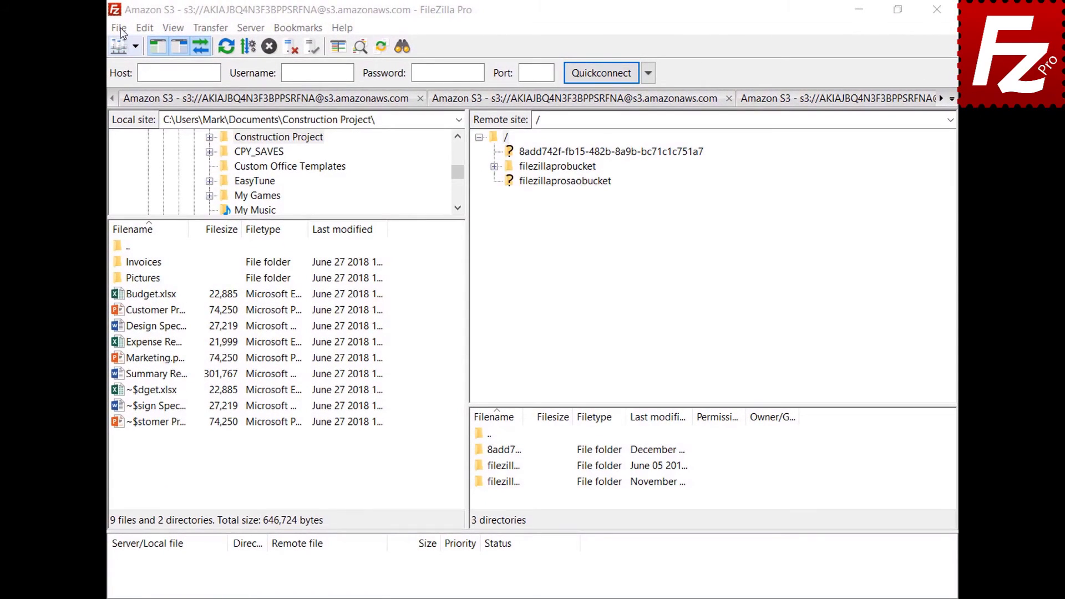
pyautogui.click(120, 29)
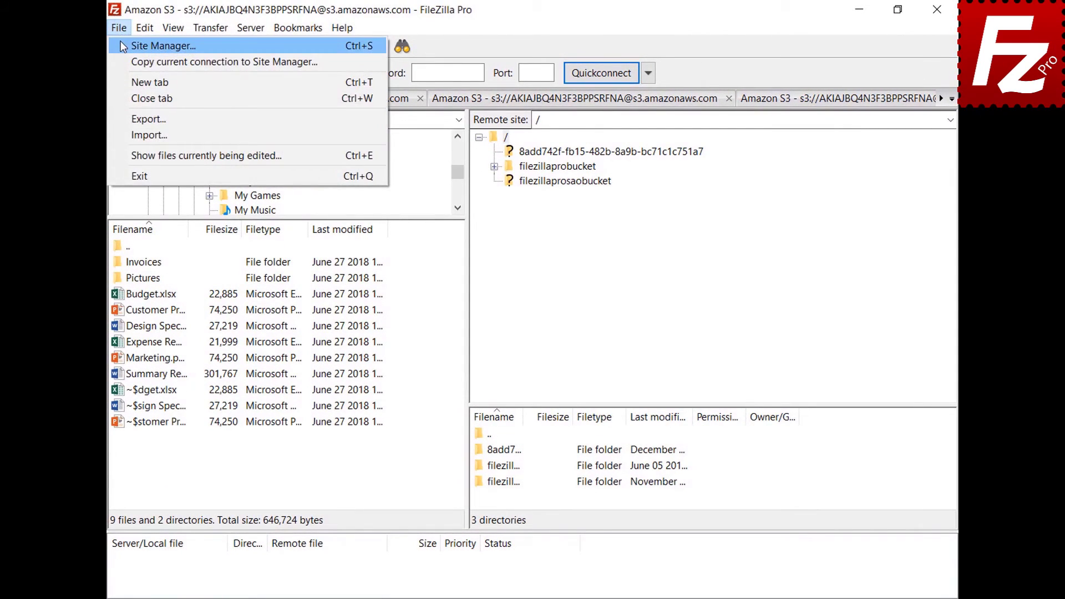
pyautogui.click(122, 46)
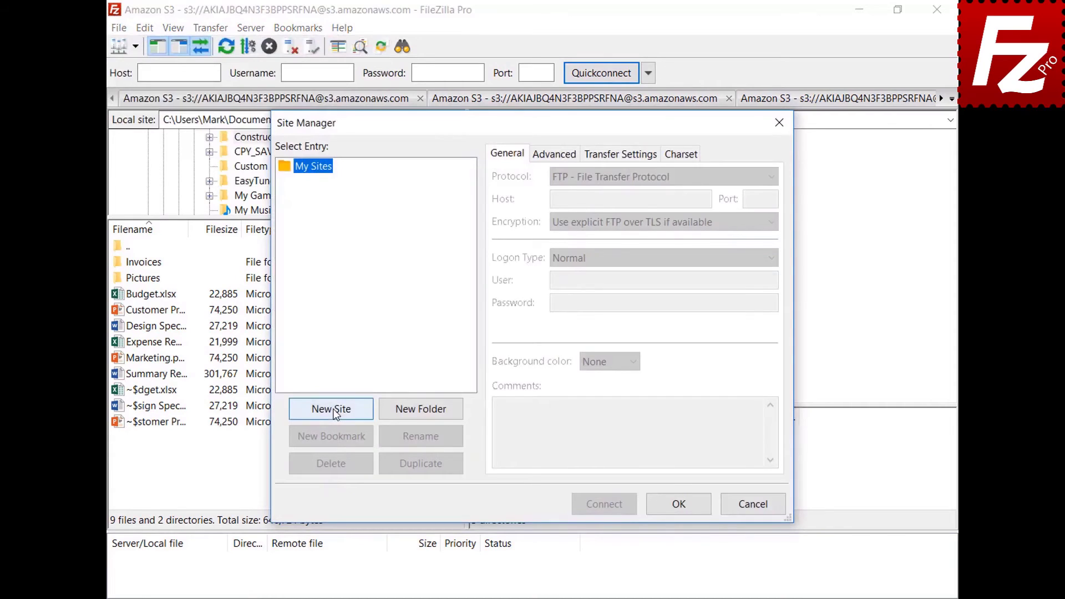
pyautogui.click(333, 411)
pyautogui.write('OneDrive')
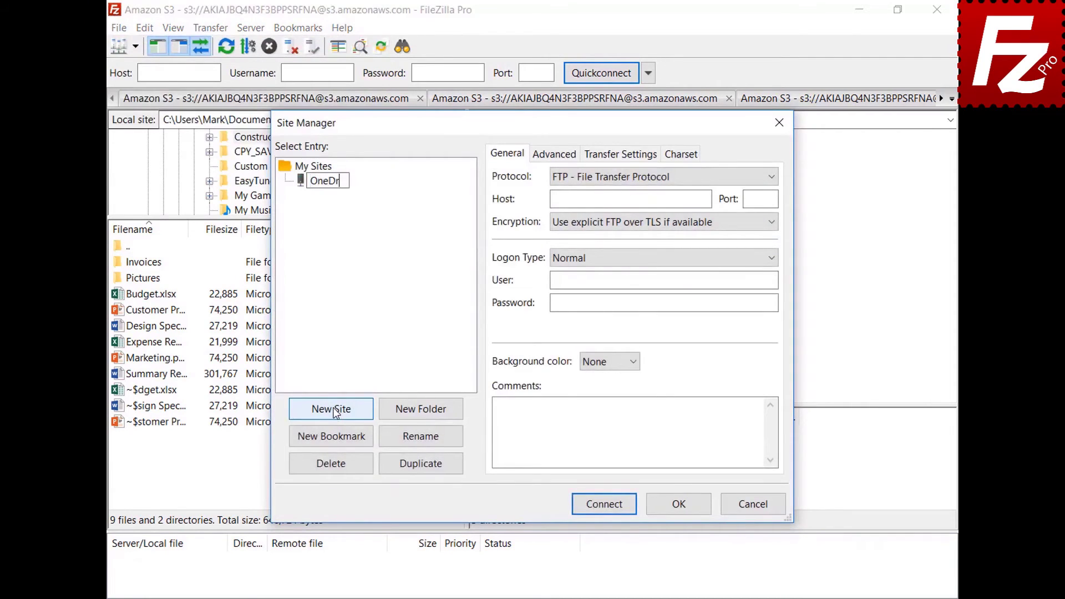
pyautogui.click(771, 178)
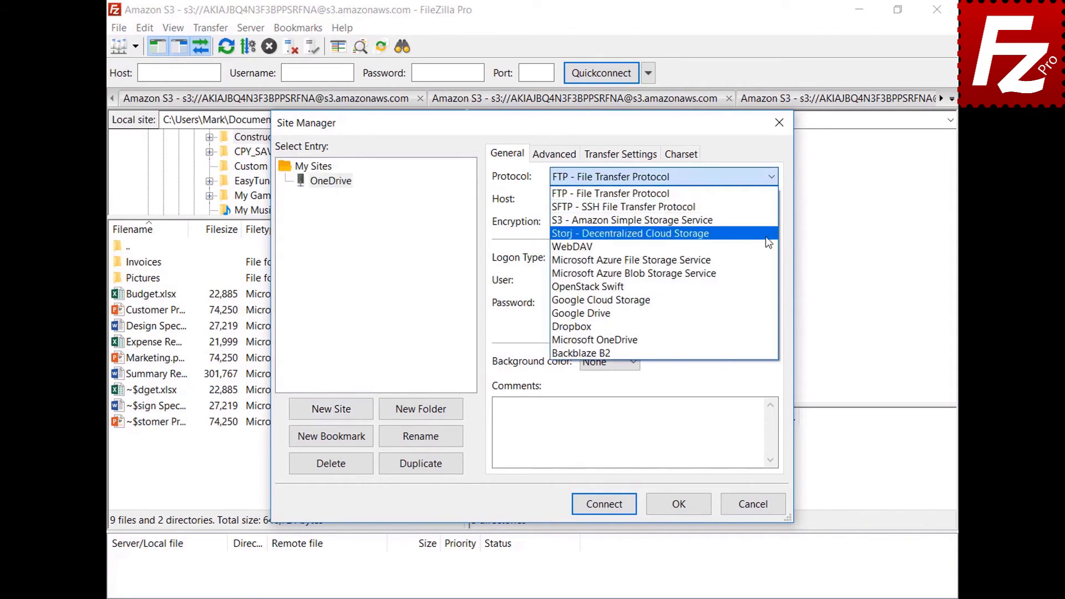
pyautogui.click(767, 341)
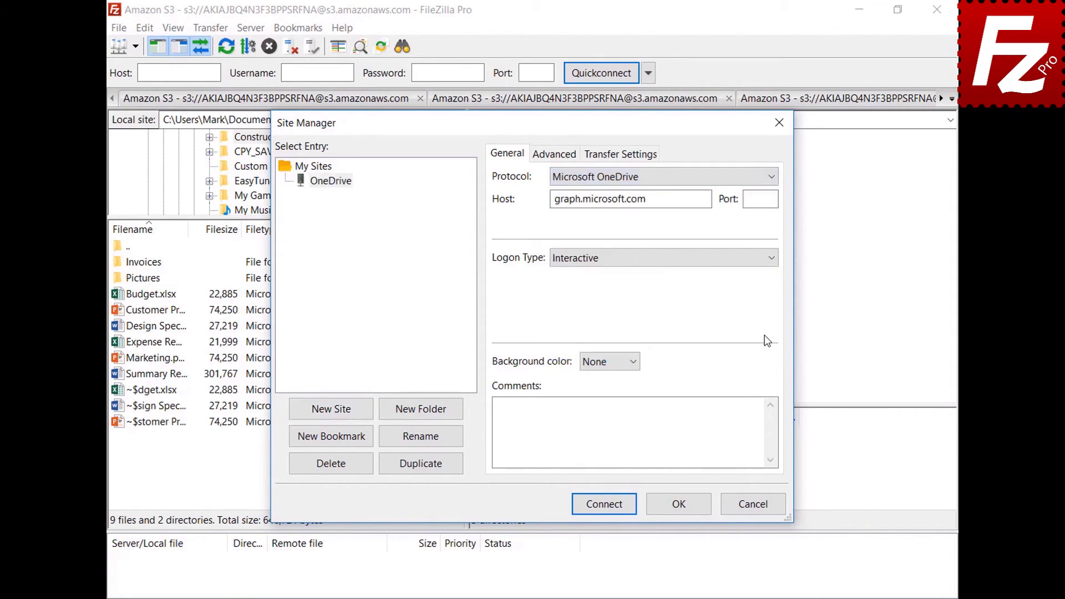
pyautogui.click(604, 504)
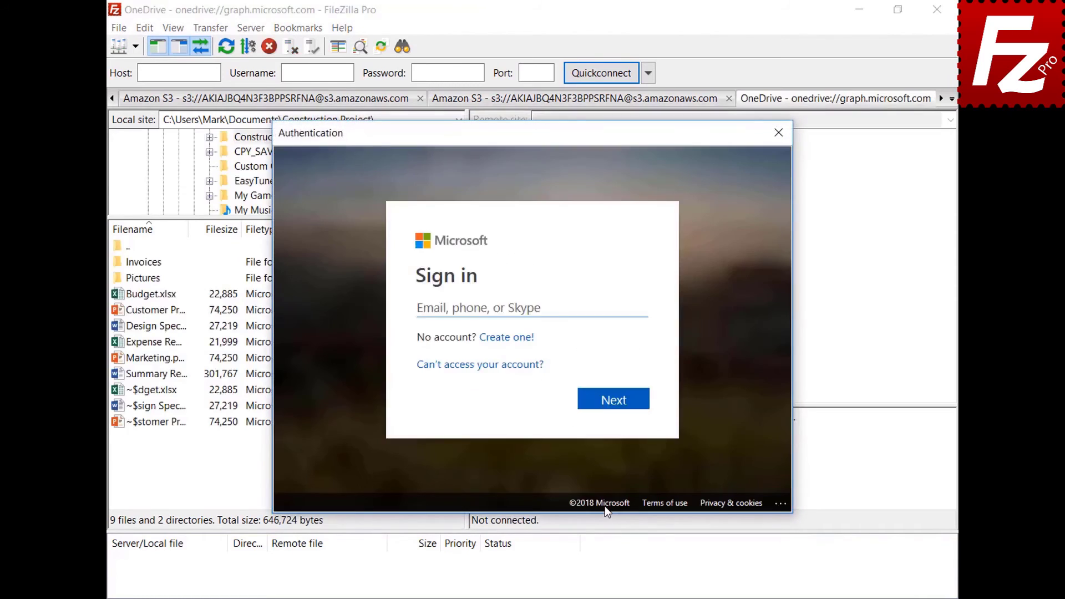
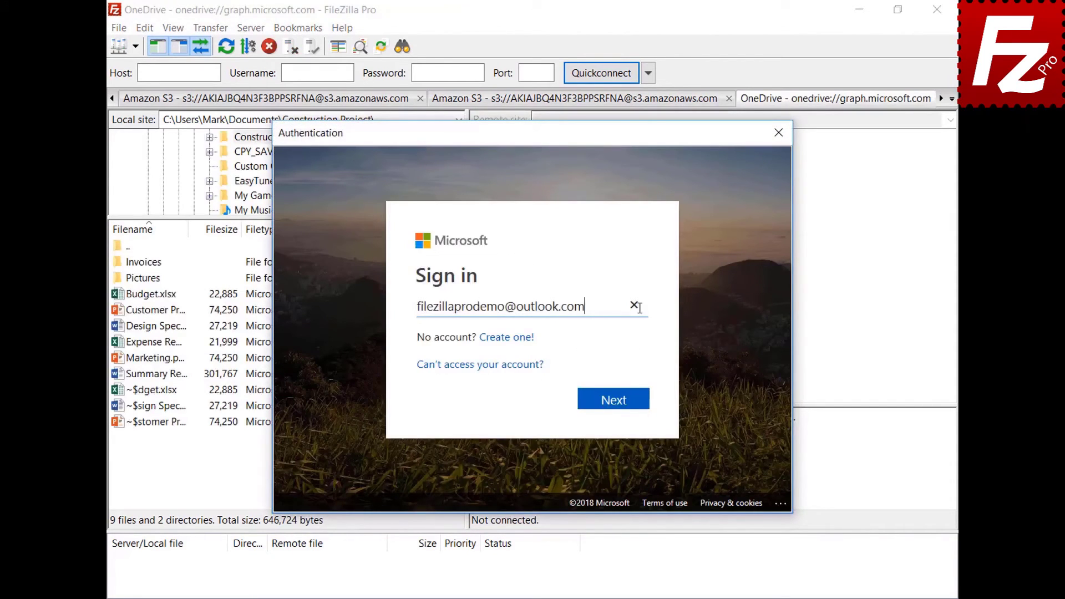
# Enter the account e-mail and password in the Microsoft sign-in, then close the window.
pyautogui.click(616, 400)
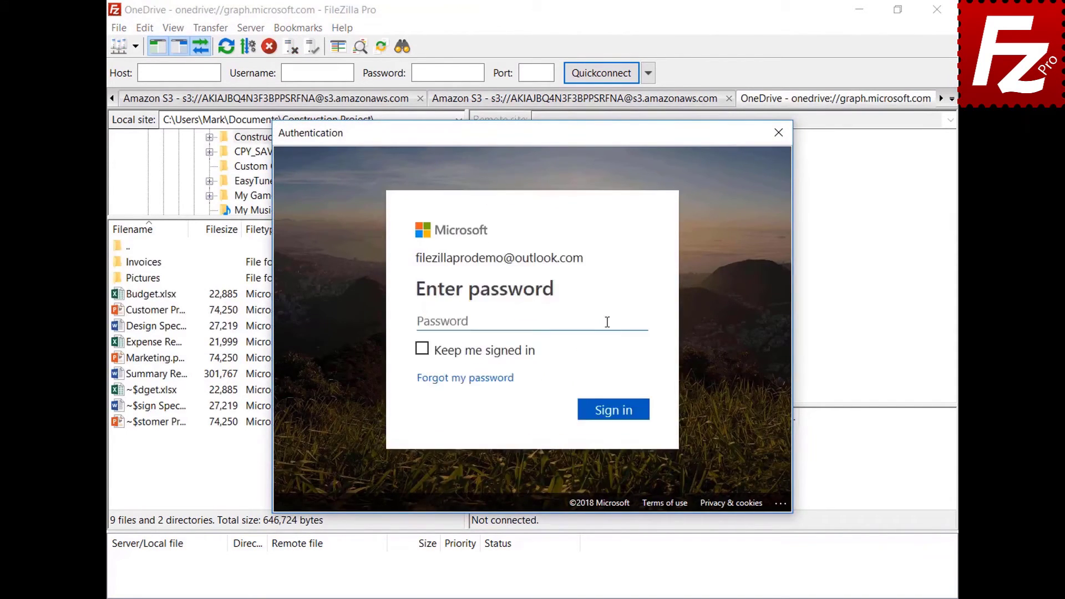
pyautogui.hotkey('ctrl', 'v')
pyautogui.click(617, 416)
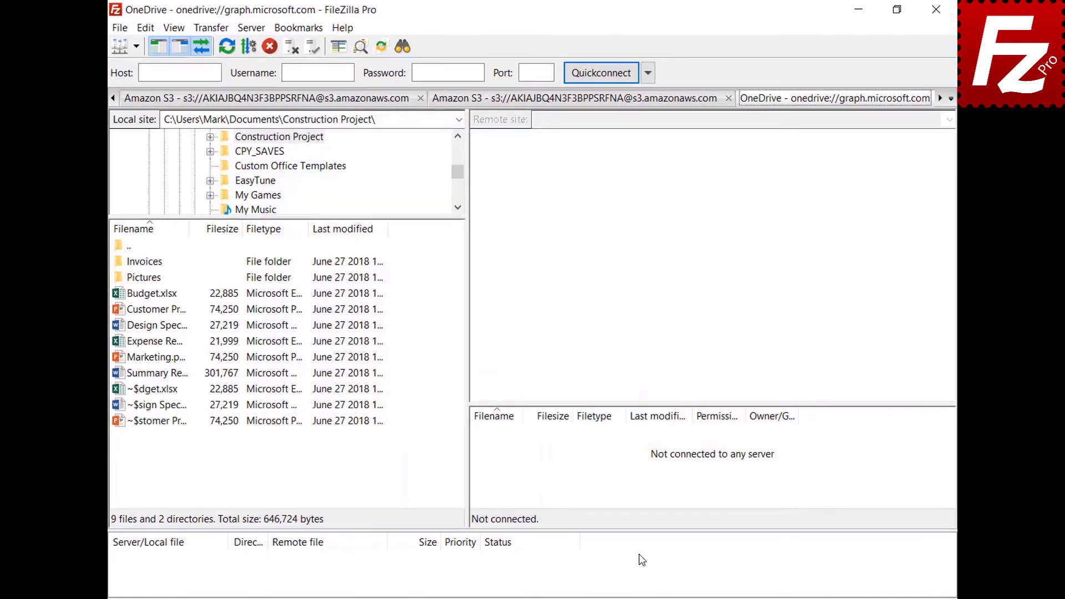
pyautogui.click(913, 10)
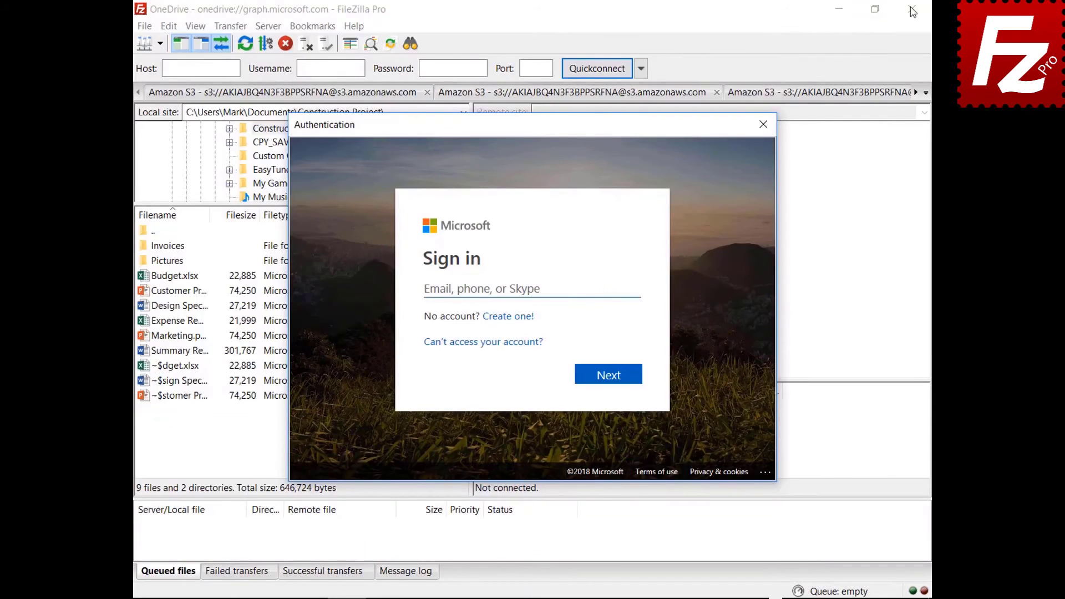
# Sign in again to list the OneDrive folders, then close and relaunch FileZilla Pro.
pyautogui.click(614, 287)
pyautogui.hotkey('ctrl', 'v')
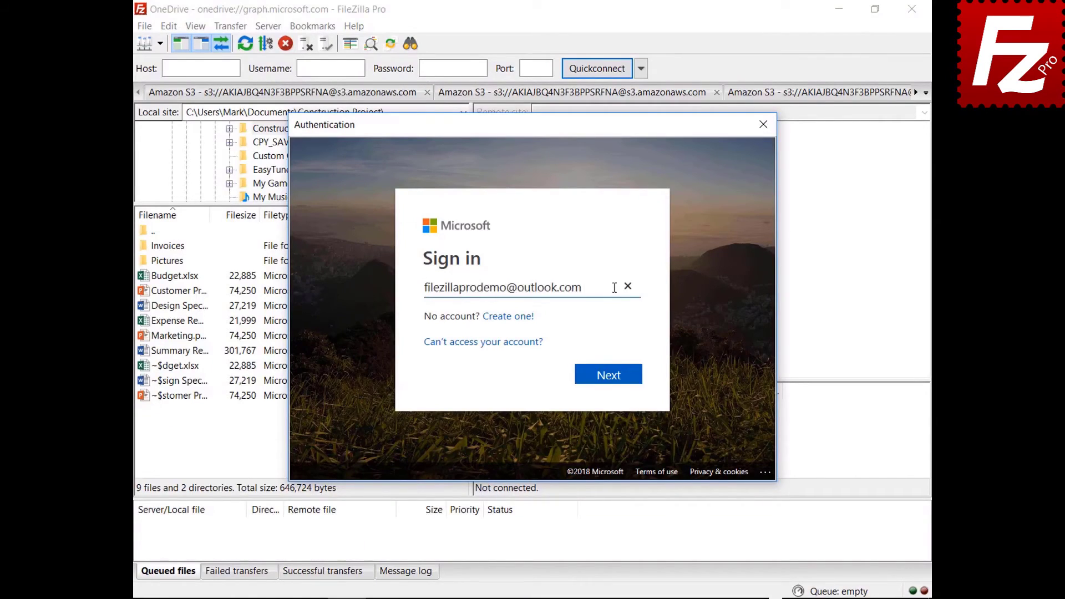
pyautogui.click(609, 376)
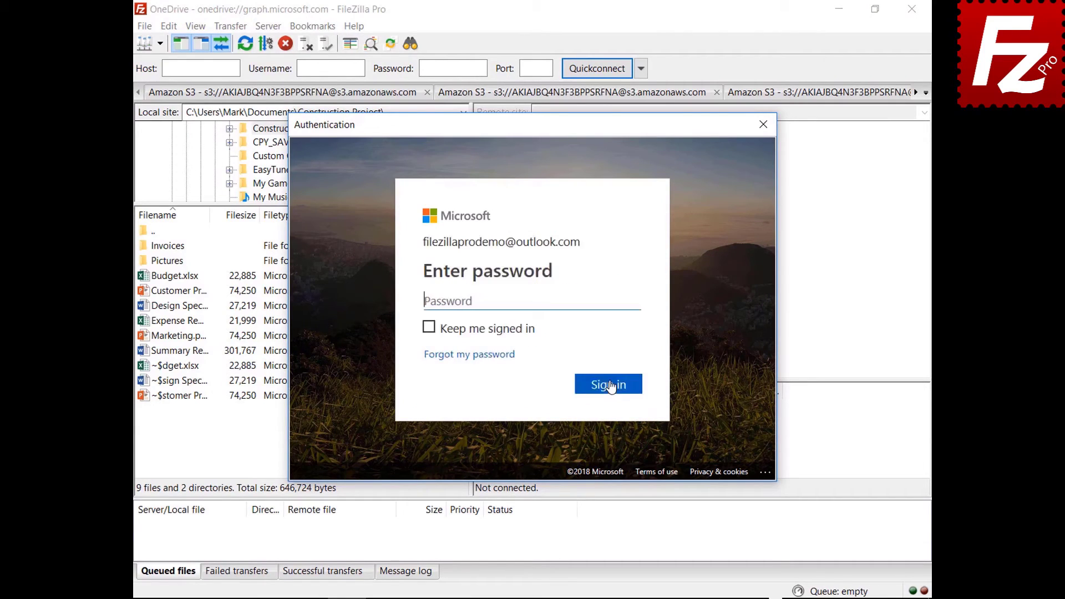
pyautogui.hotkey('ctrl', 'v')
pyautogui.click(610, 391)
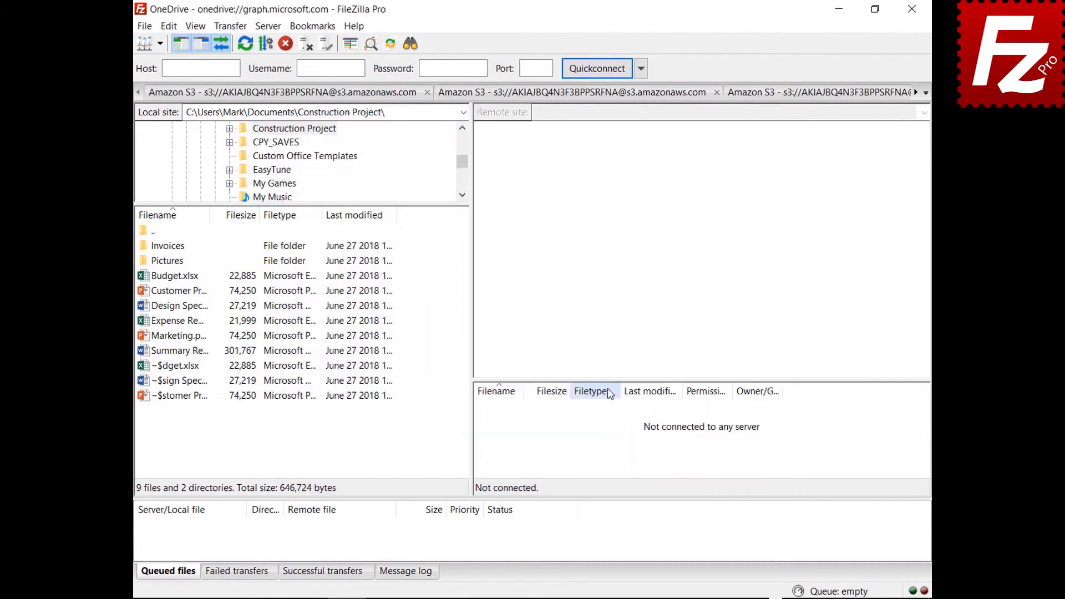
pyautogui.click(914, 11)
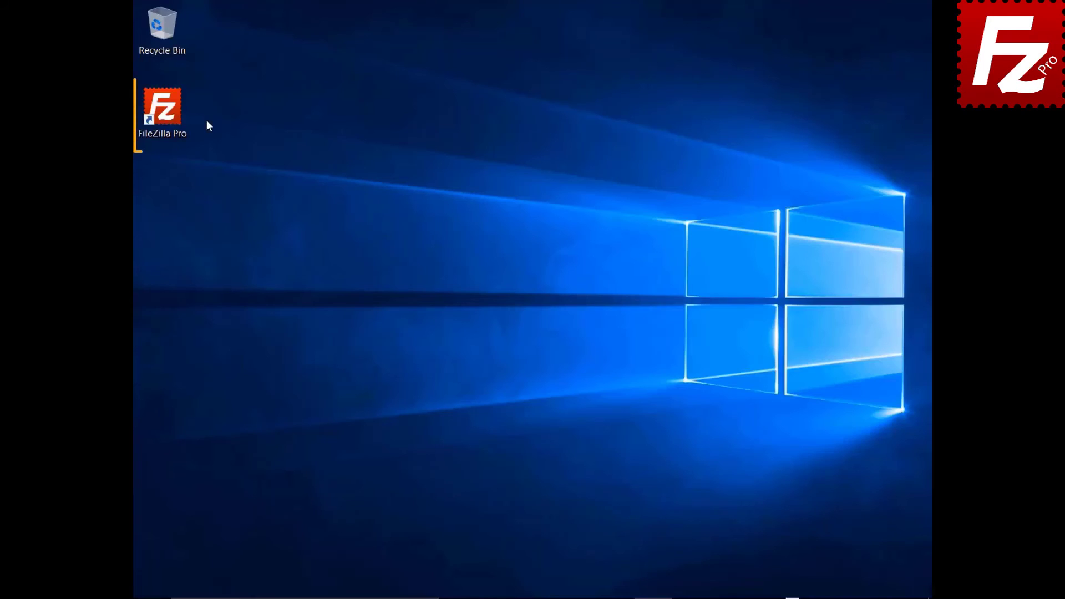
pyautogui.doubleClick(168, 115)
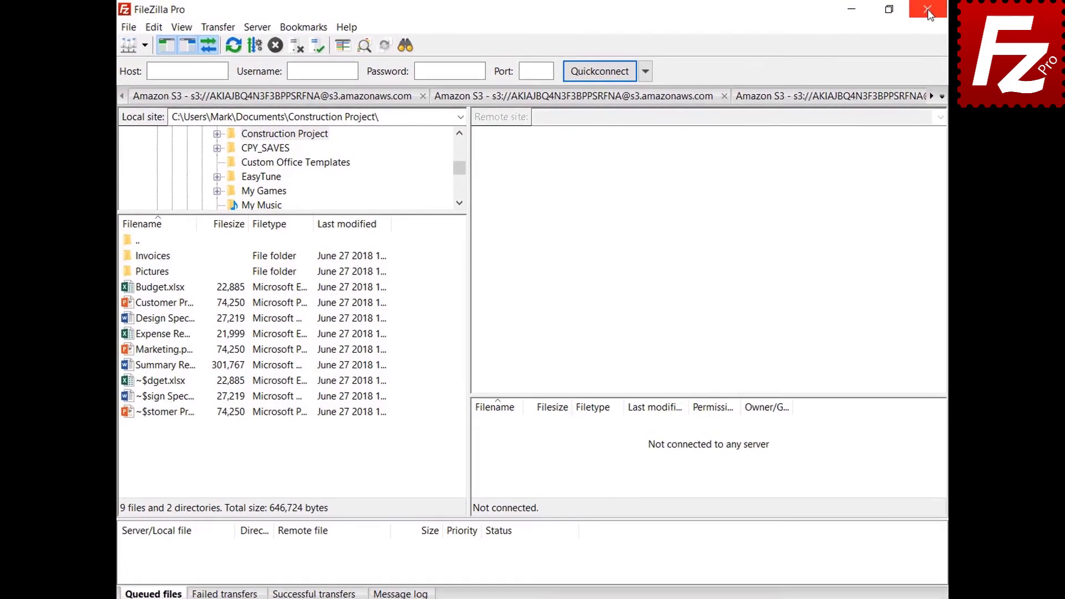
# In Settings > Passwords, protect saved passwords with a master password, entered twice.
pyautogui.click(153, 28)
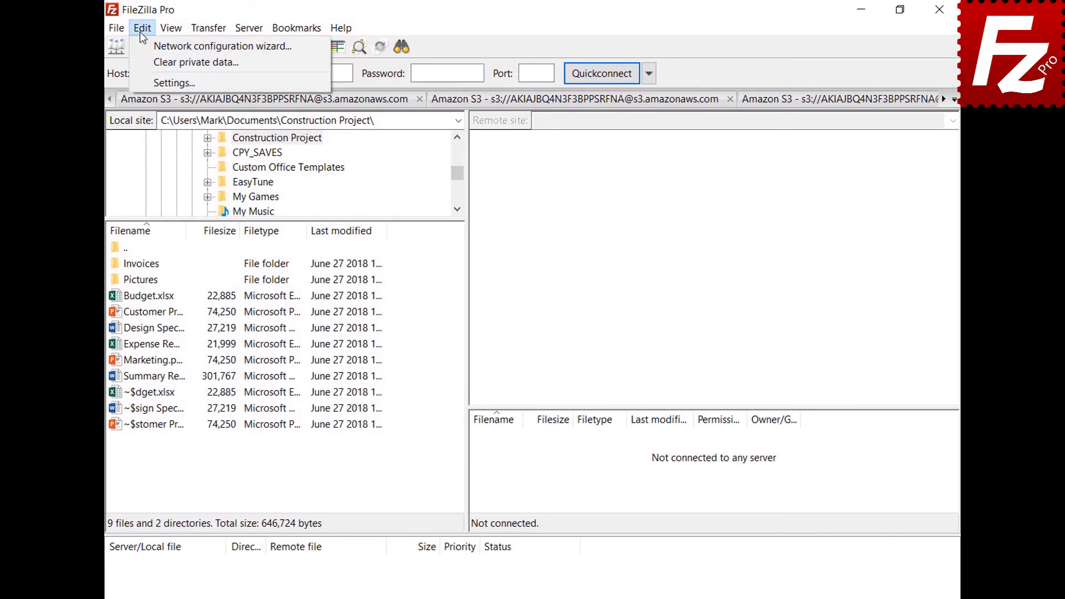
pyautogui.click(149, 82)
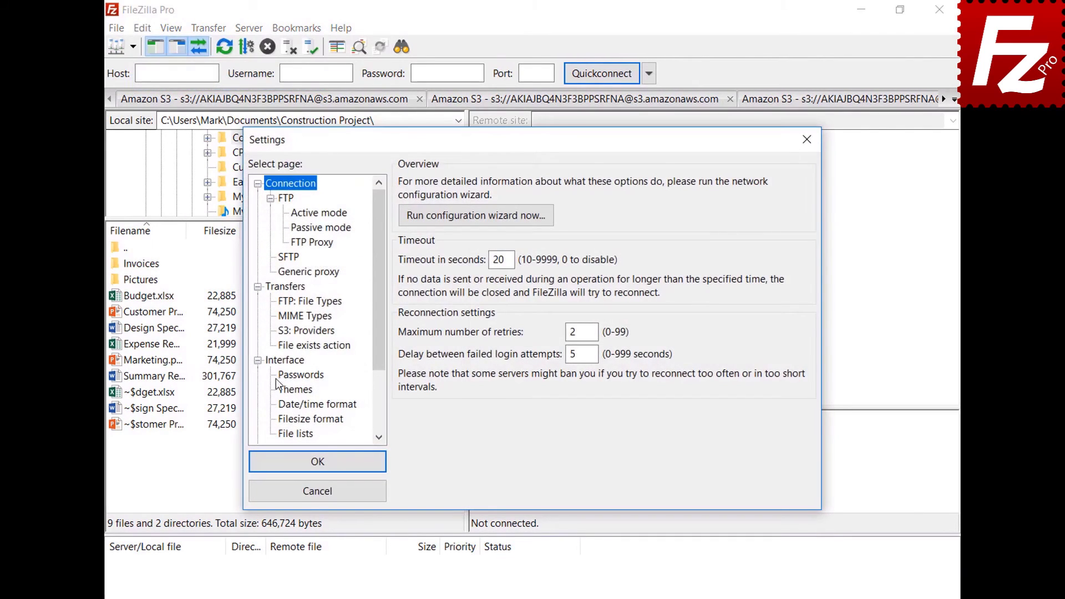
pyautogui.click(280, 377)
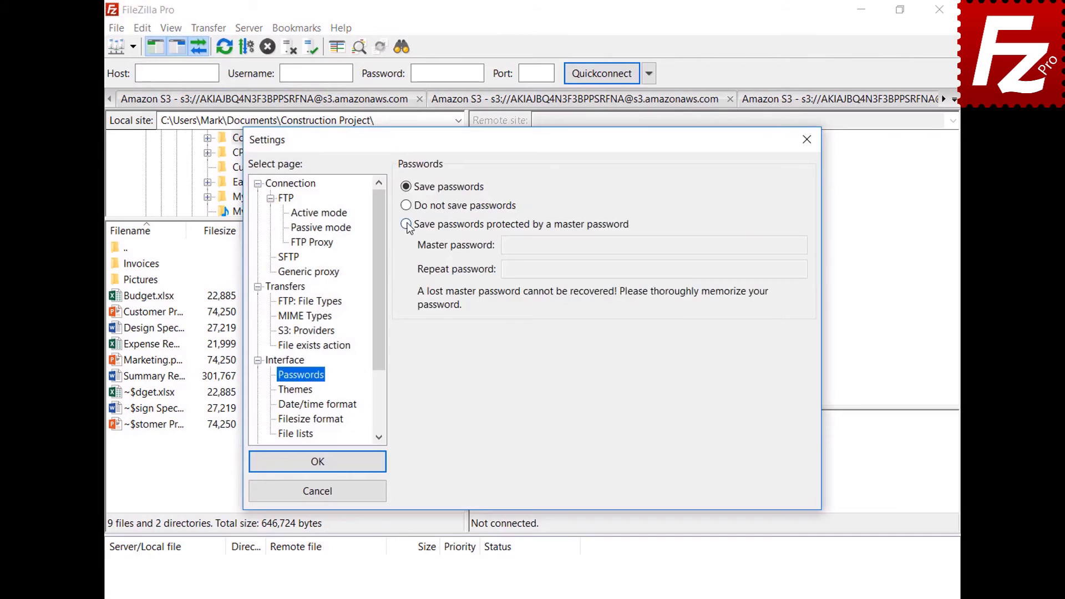
pyautogui.click(406, 223)
pyautogui.click(777, 244)
pyautogui.hotkey('ctrl', 'v')
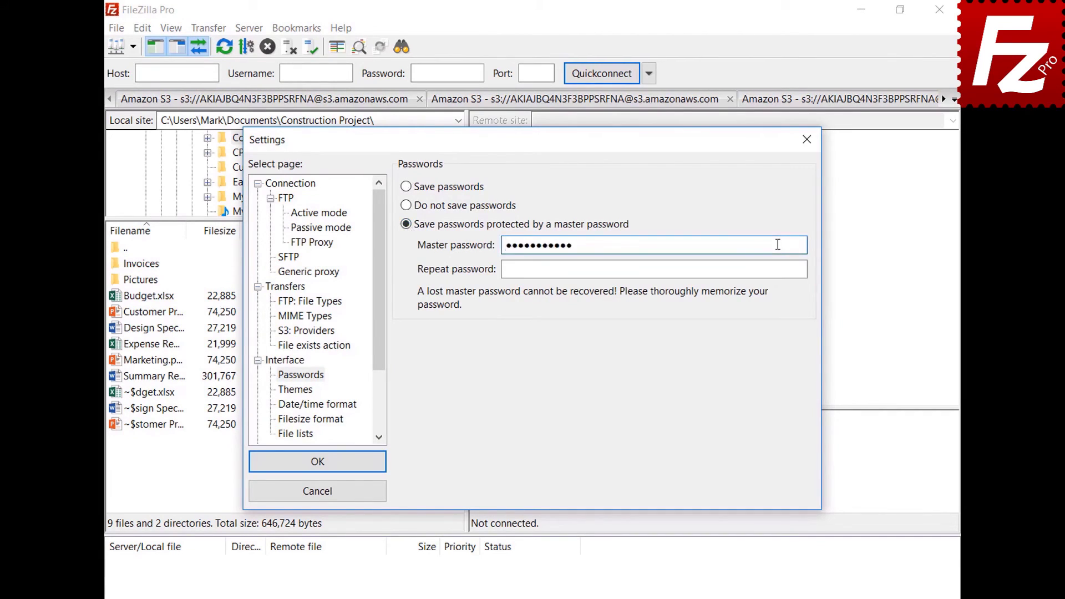
pyautogui.click(799, 270)
pyautogui.hotkey('ctrl', 'v')
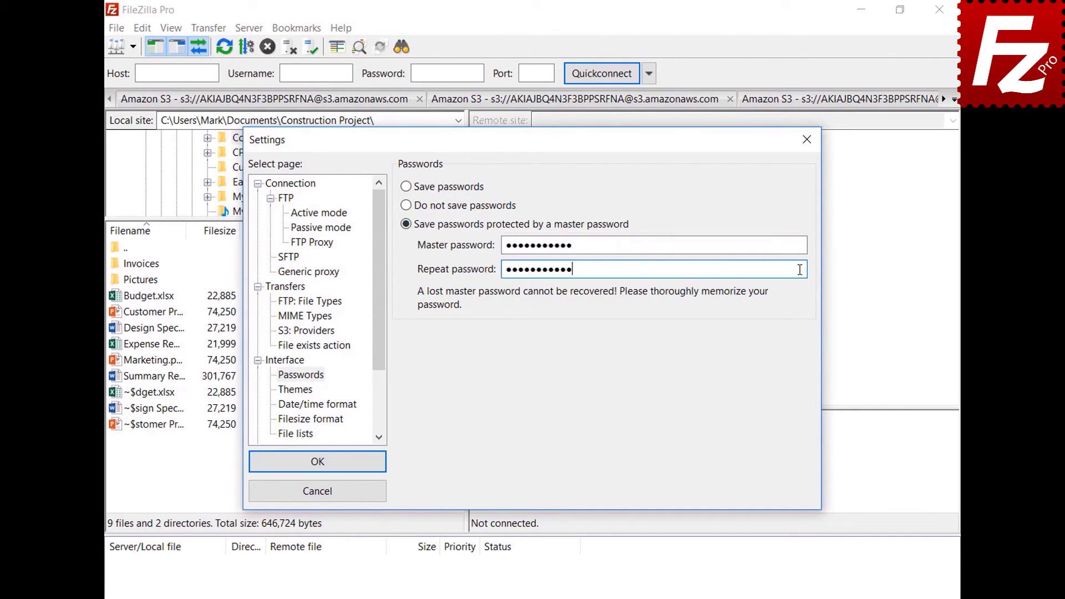
pyautogui.click(316, 466)
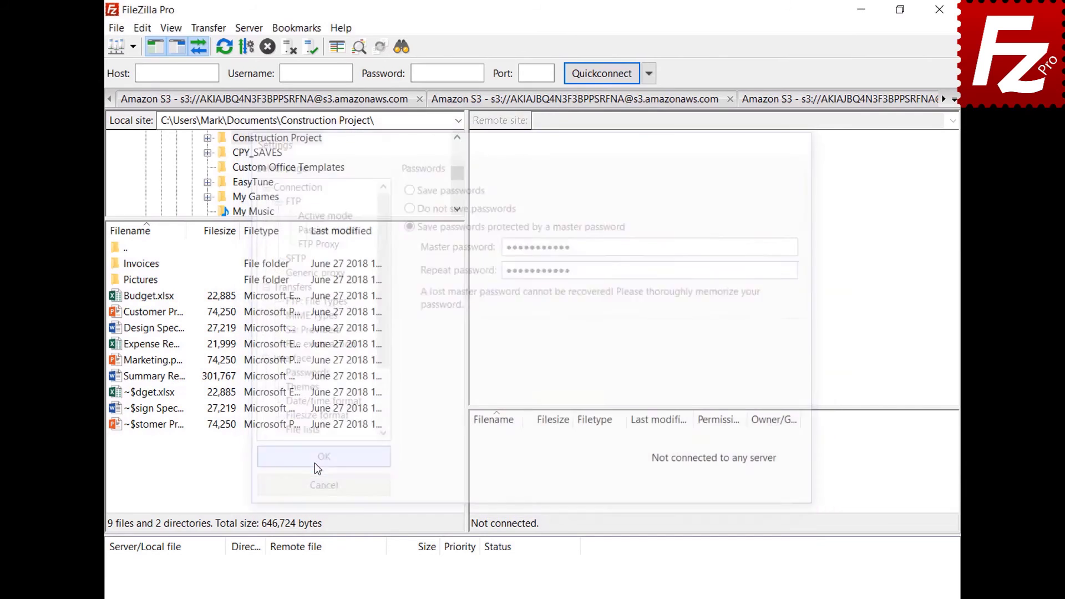
# Reconnect to the saved OneDrive site, signing in with the account e-mail and password.
pyautogui.click(133, 48)
pyautogui.click(133, 69)
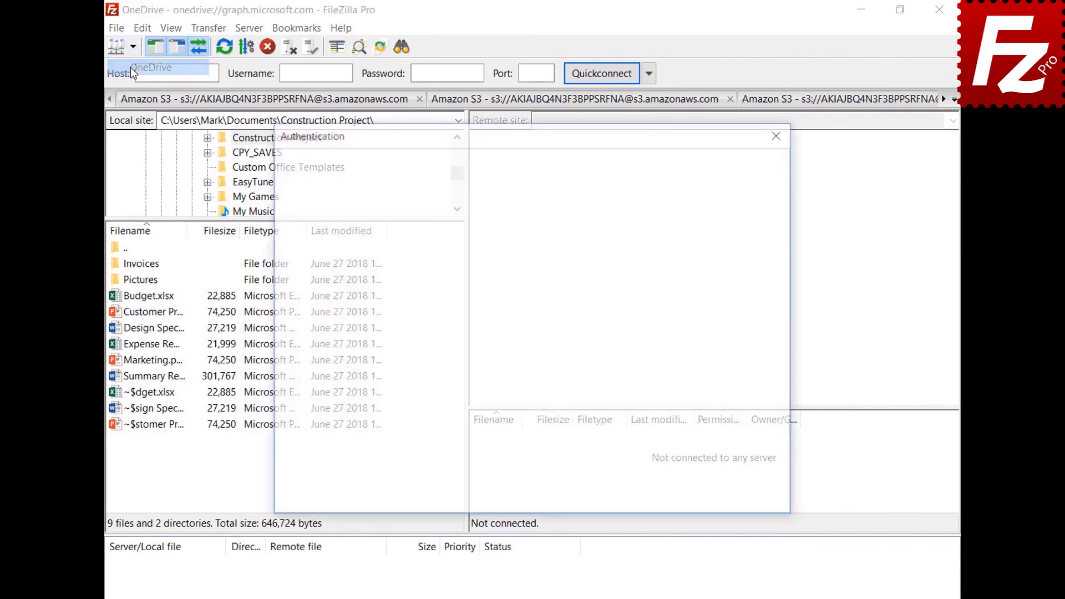
pyautogui.hotkey('ctrl', 'v')
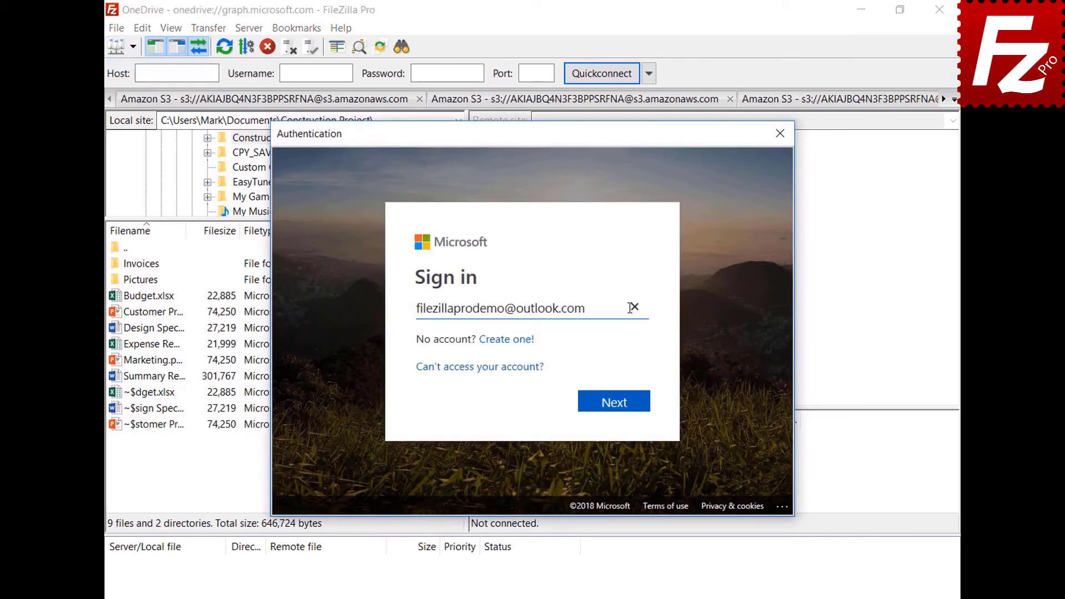
pyautogui.click(617, 403)
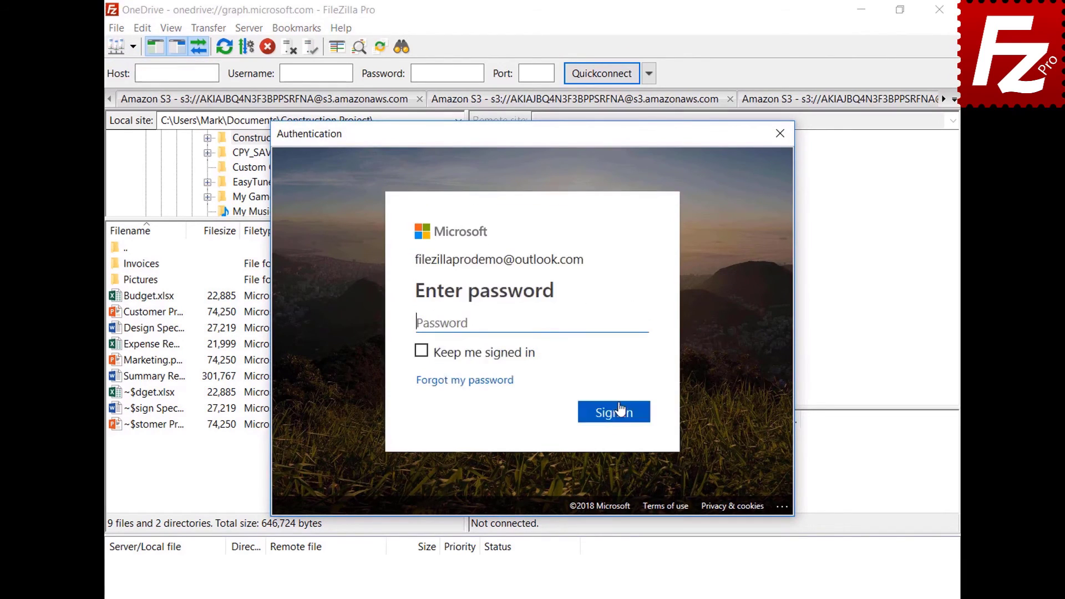
pyautogui.hotkey('ctrl', 'v')
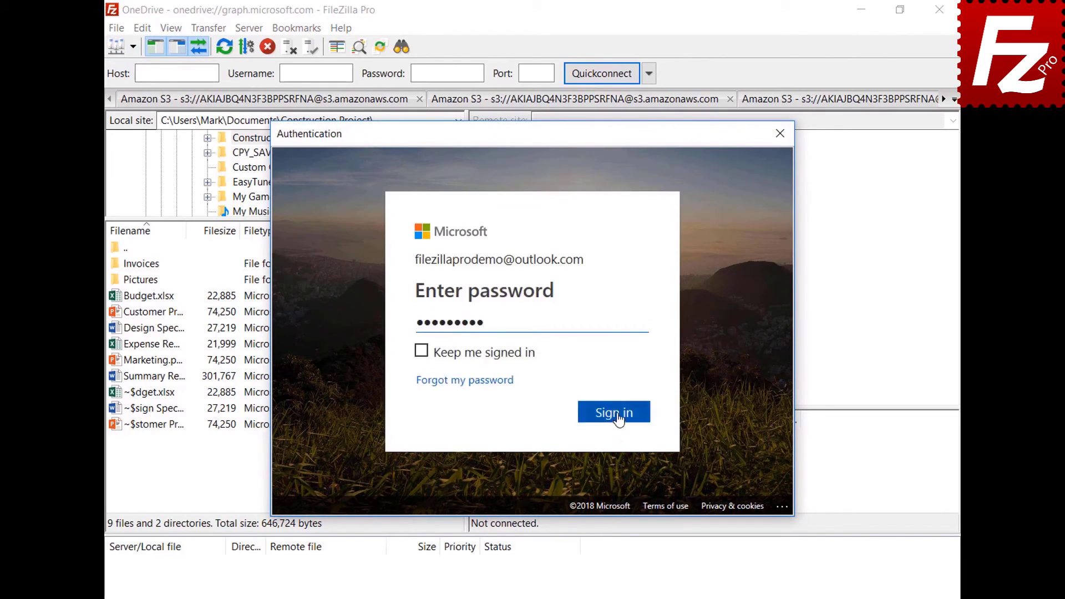
pyautogui.click(617, 415)
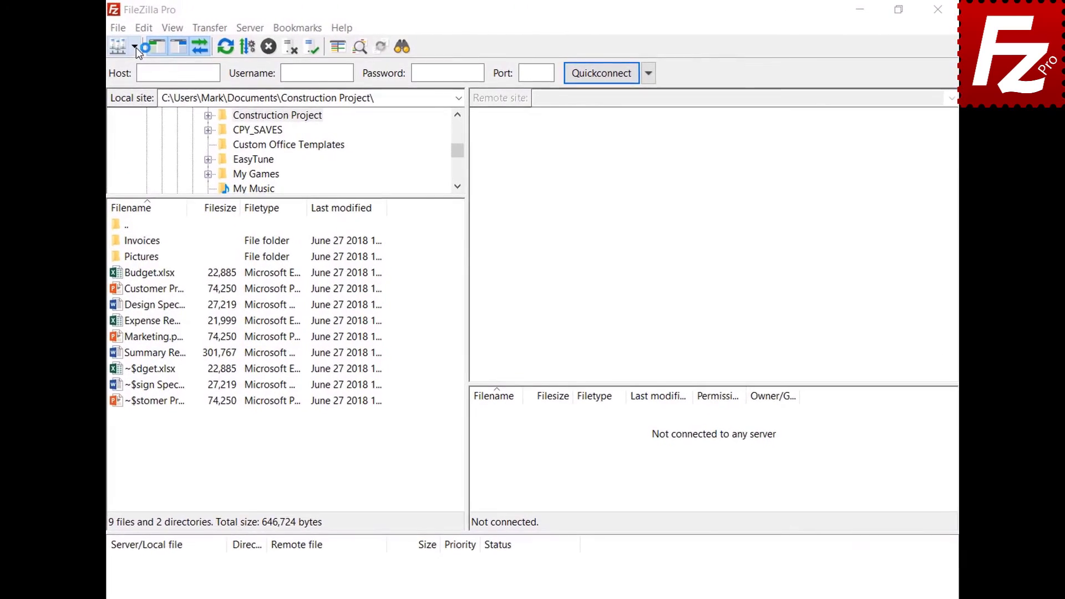
# Connect to the saved OneDrive site and enter the master password to unlock its login.
pyautogui.click(134, 46)
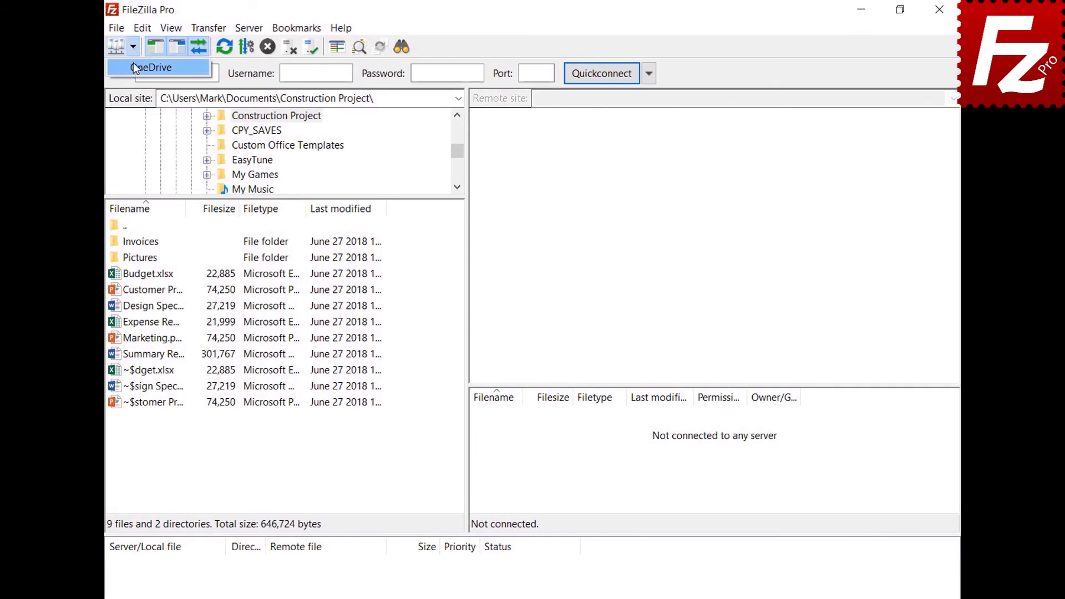
pyautogui.click(134, 67)
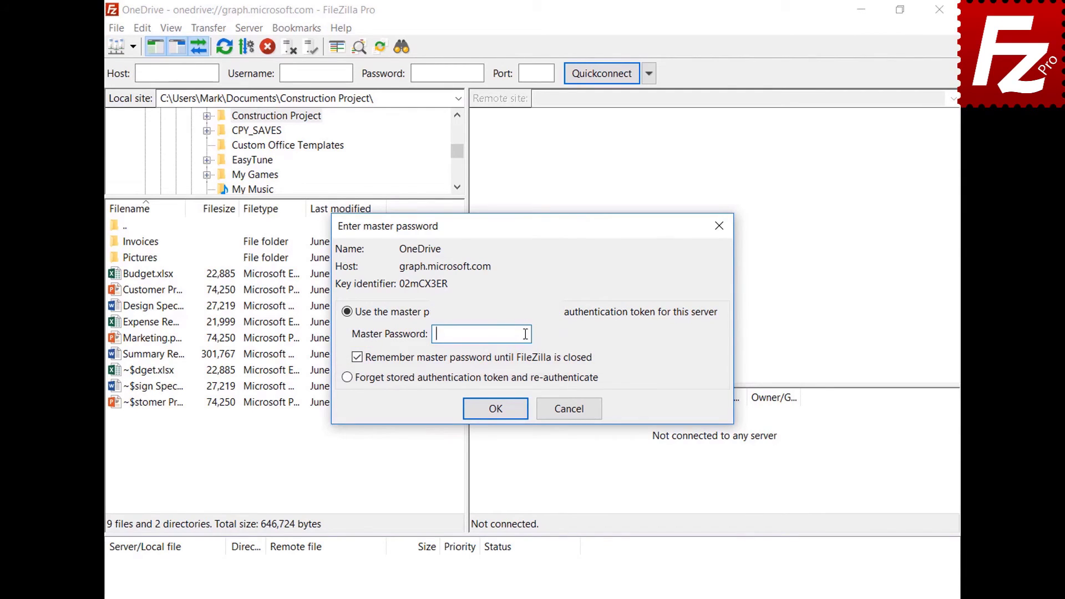
pyautogui.hotkey('ctrl', 'v')
pyautogui.click(494, 409)
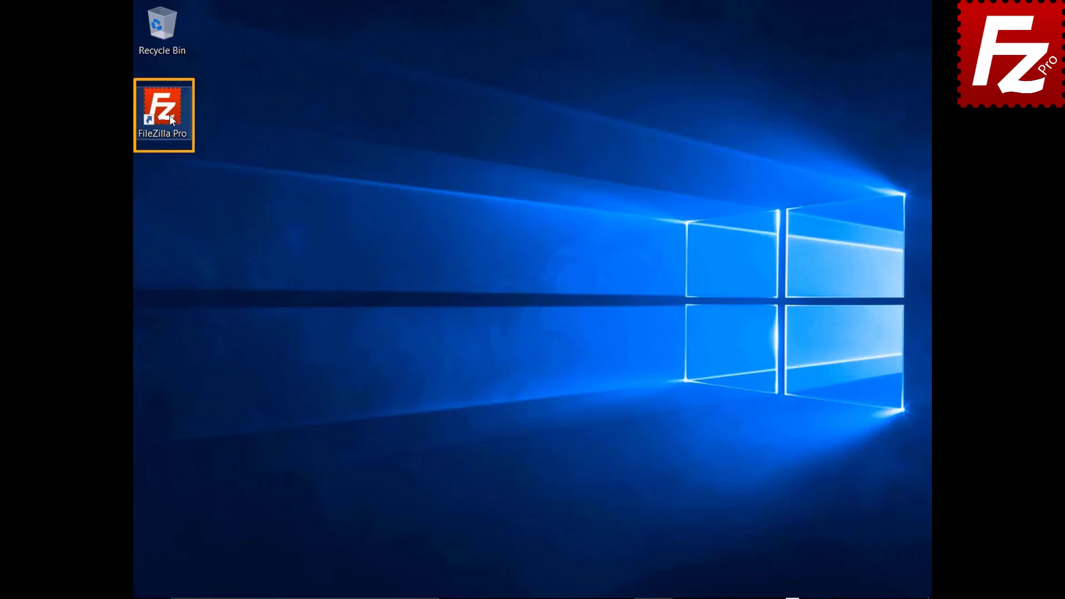
# Launch FileZilla and add a new Site Manager entry named B2.
pyautogui.doubleClick(168, 115)
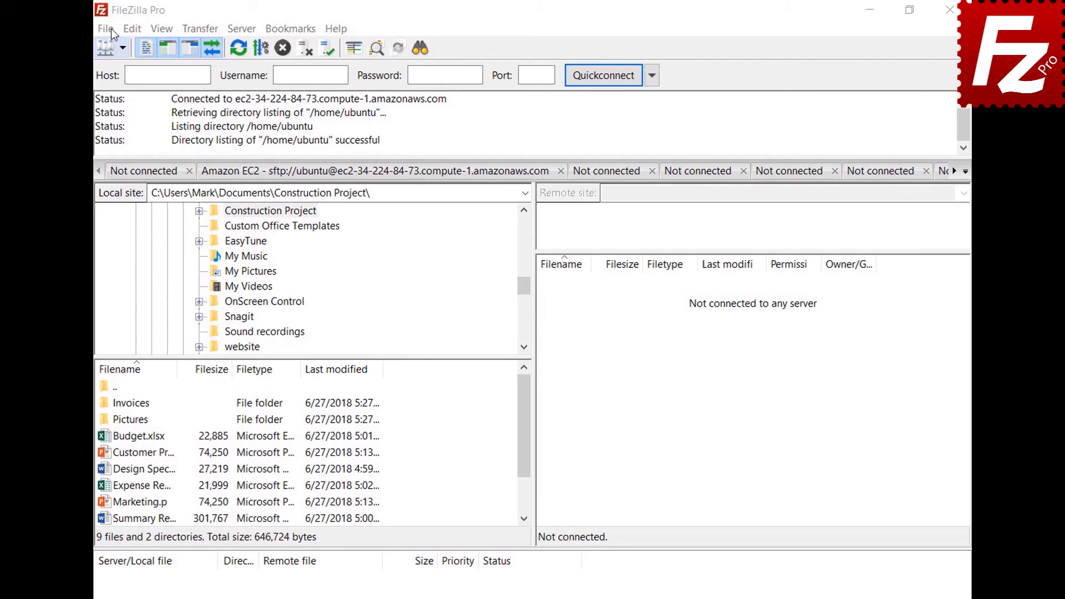
pyautogui.click(107, 29)
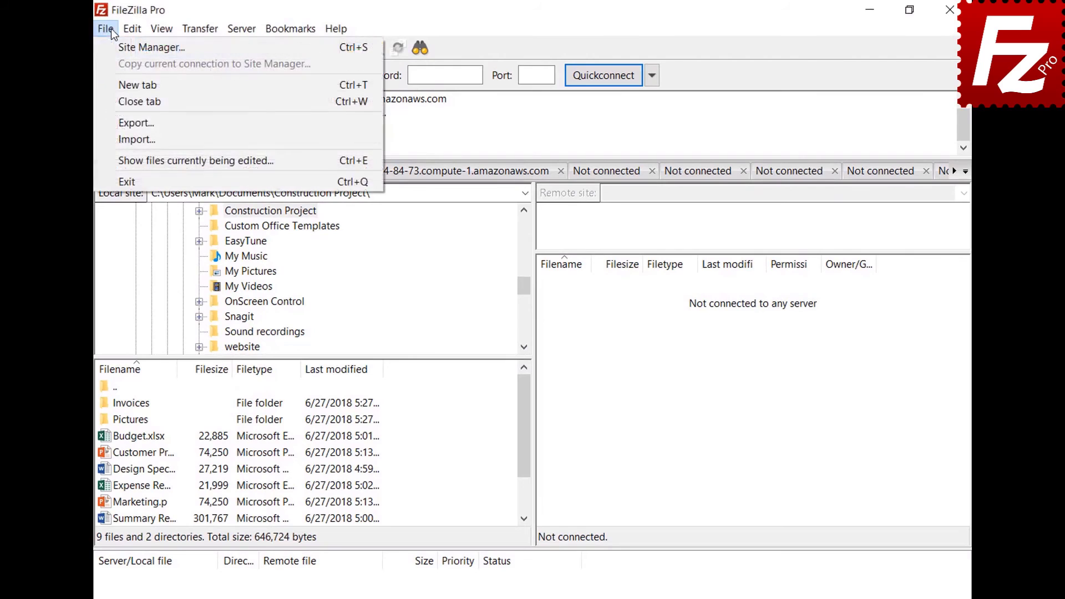
pyautogui.click(115, 41)
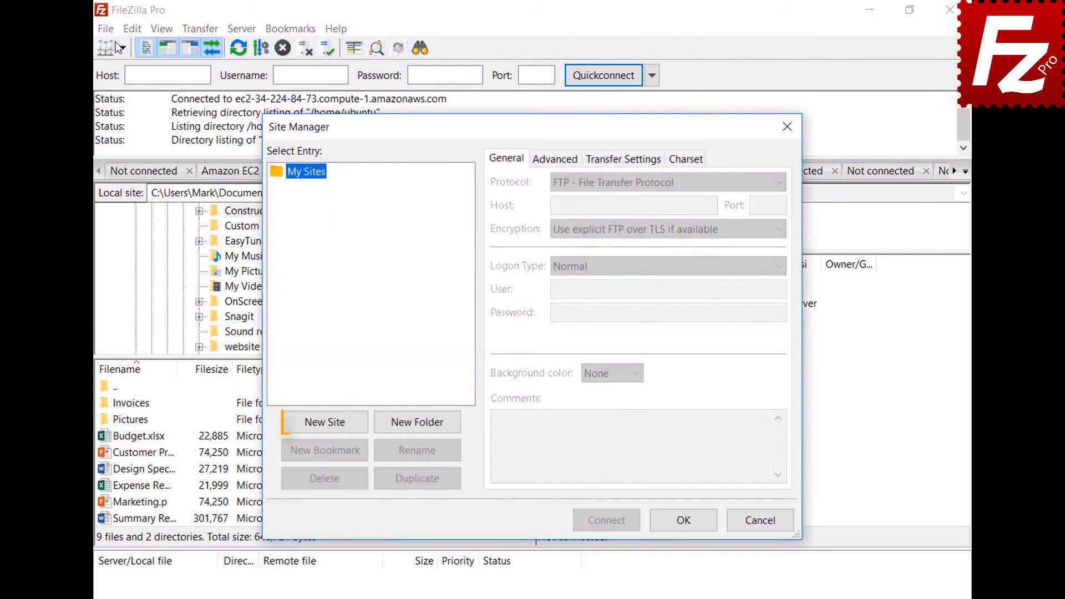
pyautogui.click(328, 425)
pyautogui.write('B')
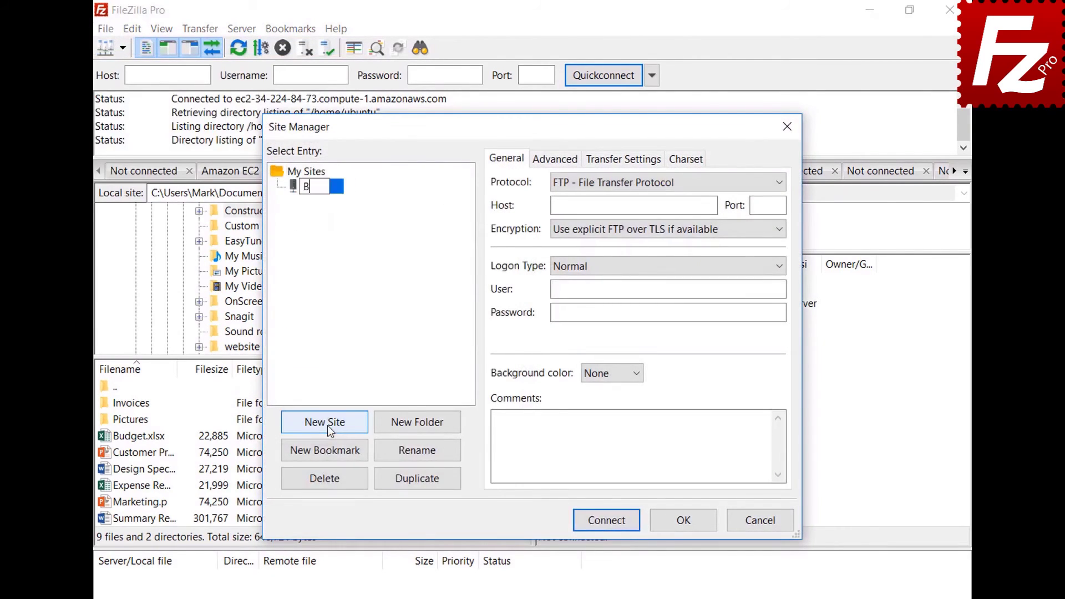
pyautogui.write('2')
# Set the B2 site to Backblaze B2 with its account ID and application key, then connect.
pyautogui.click(634, 183)
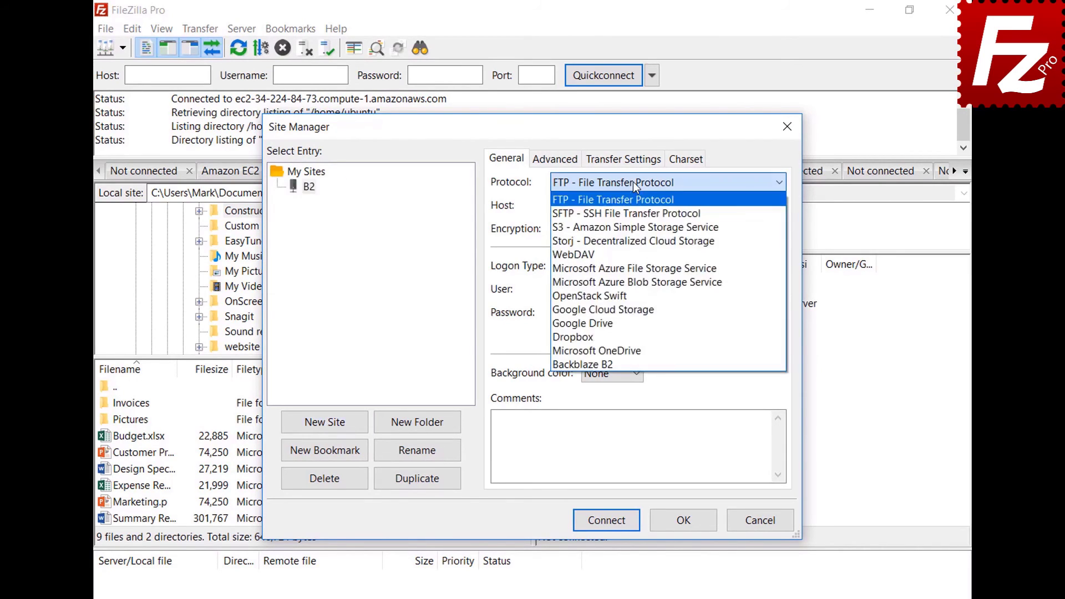
pyautogui.click(633, 365)
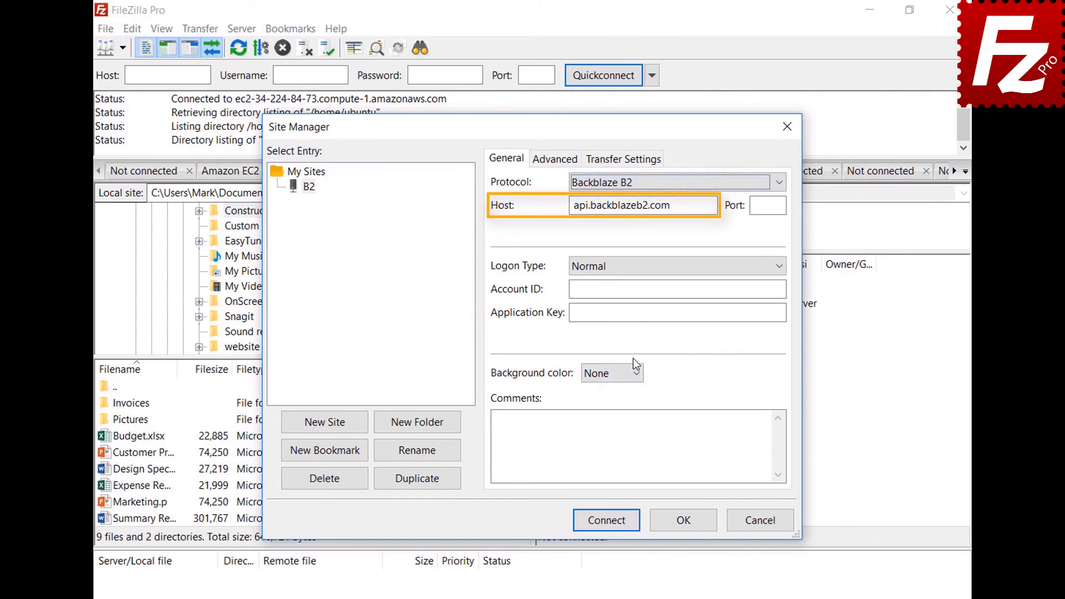
pyautogui.click(678, 289)
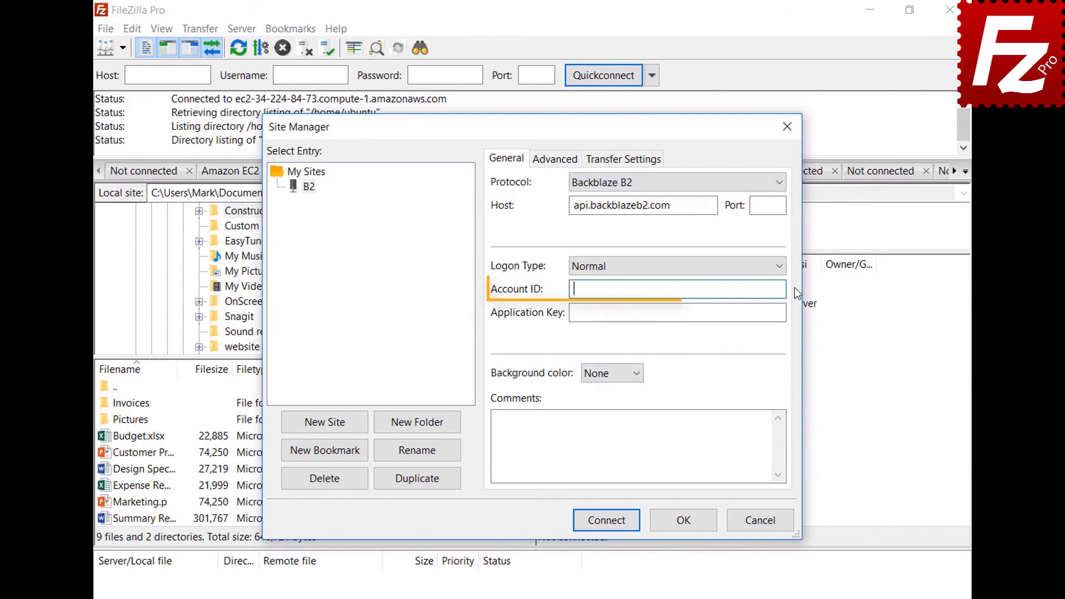
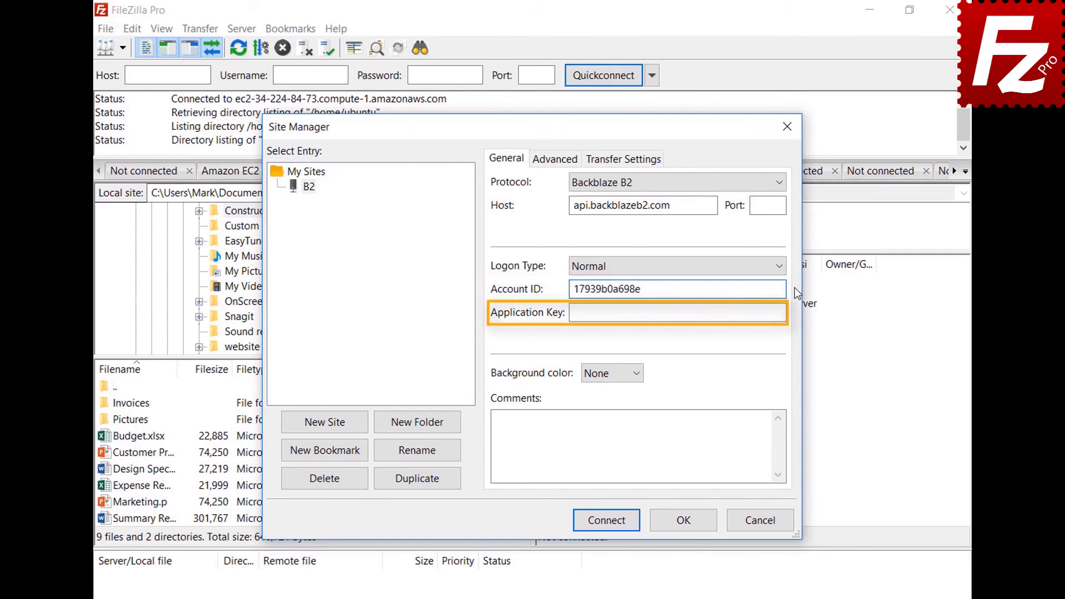
pyautogui.press('Tab')
pyautogui.hotkey('ctrl', 'v')
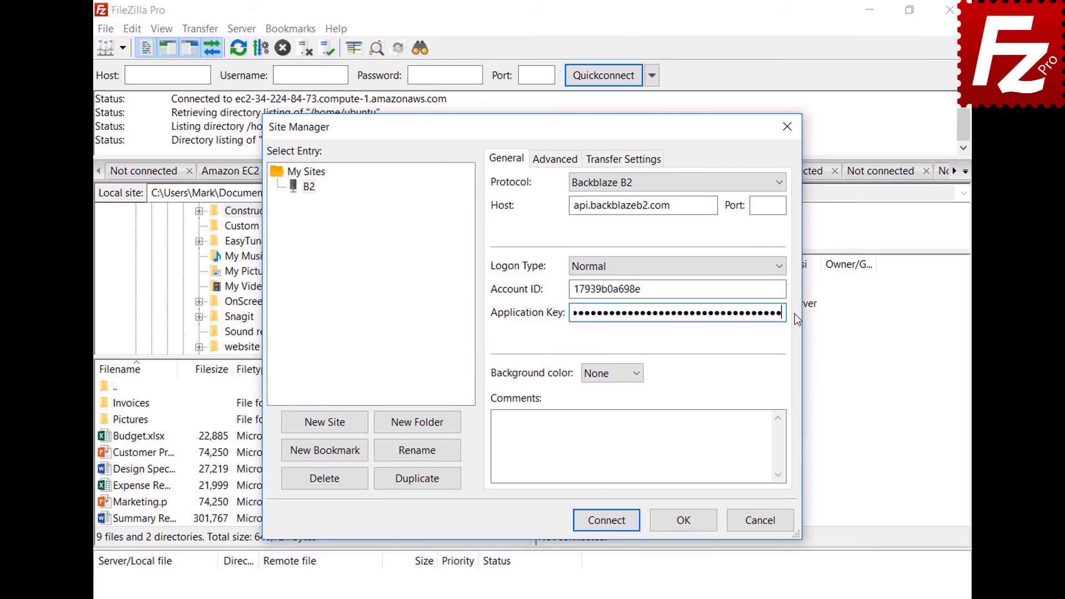
pyautogui.click(611, 527)
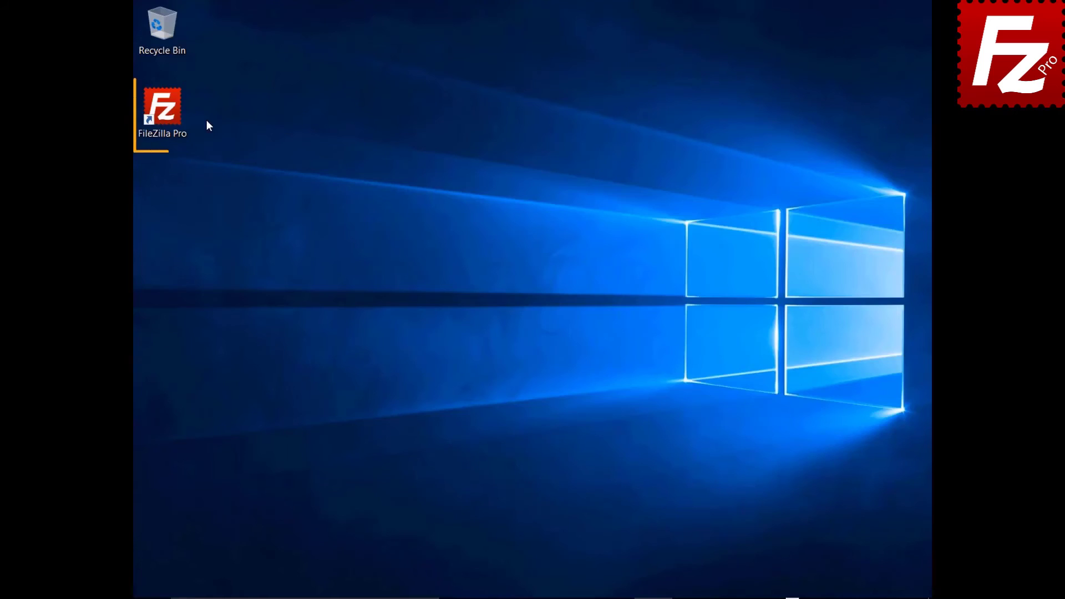
# Launch FileZilla Pro and add a new Site Manager entry named WebDav.
pyautogui.doubleClick(163, 111)
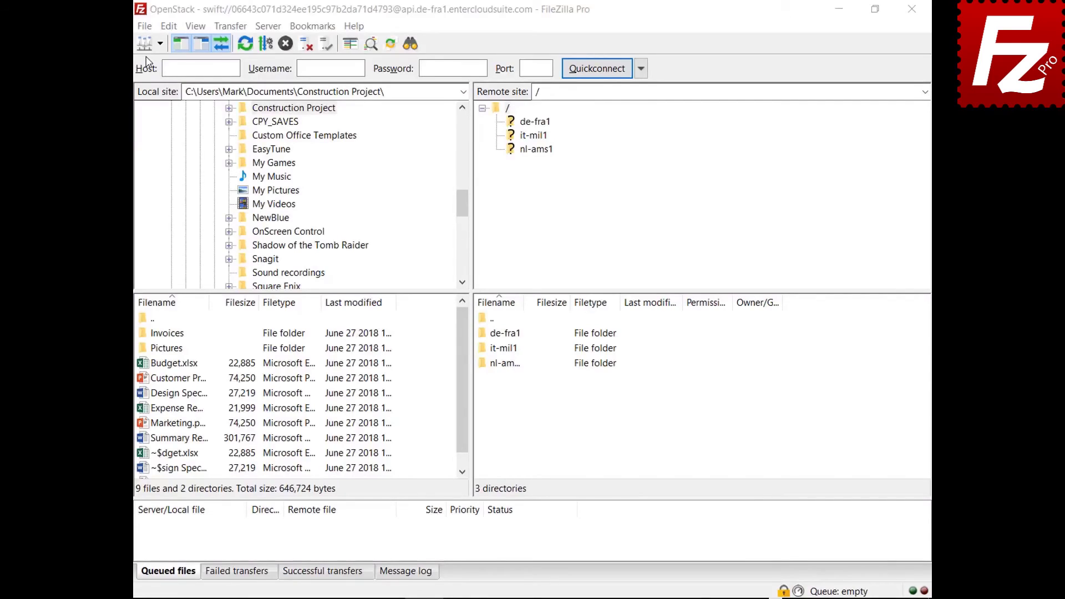
pyautogui.click(144, 26)
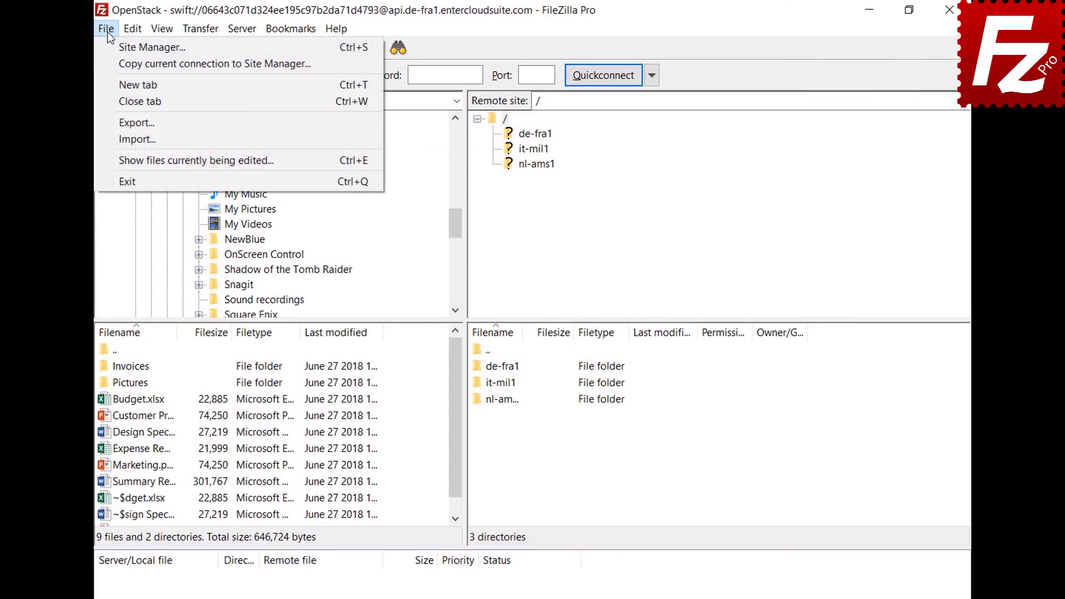
pyautogui.click(108, 45)
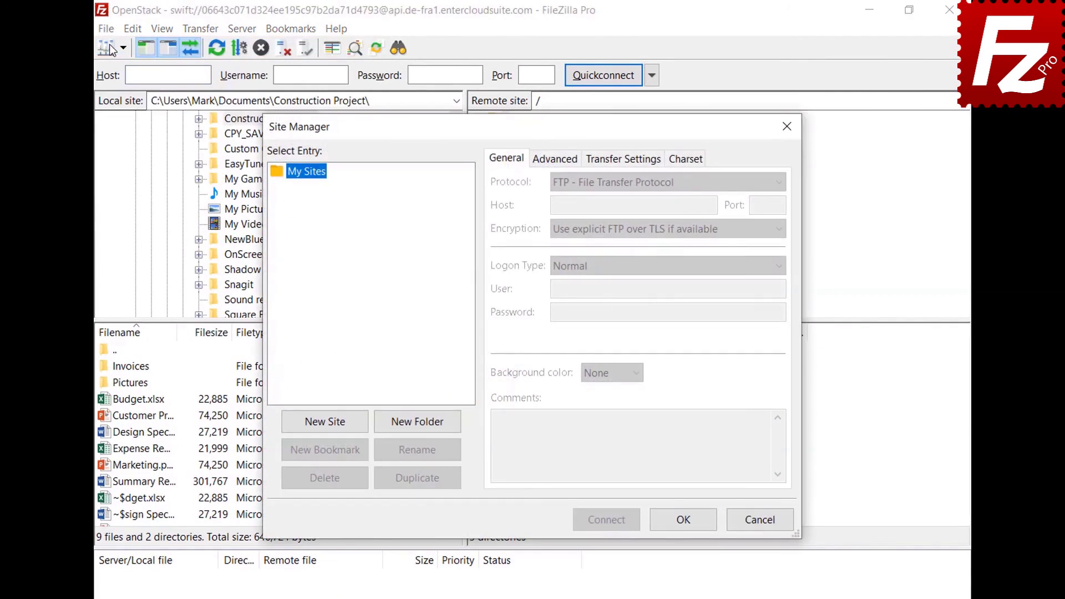
pyautogui.click(328, 430)
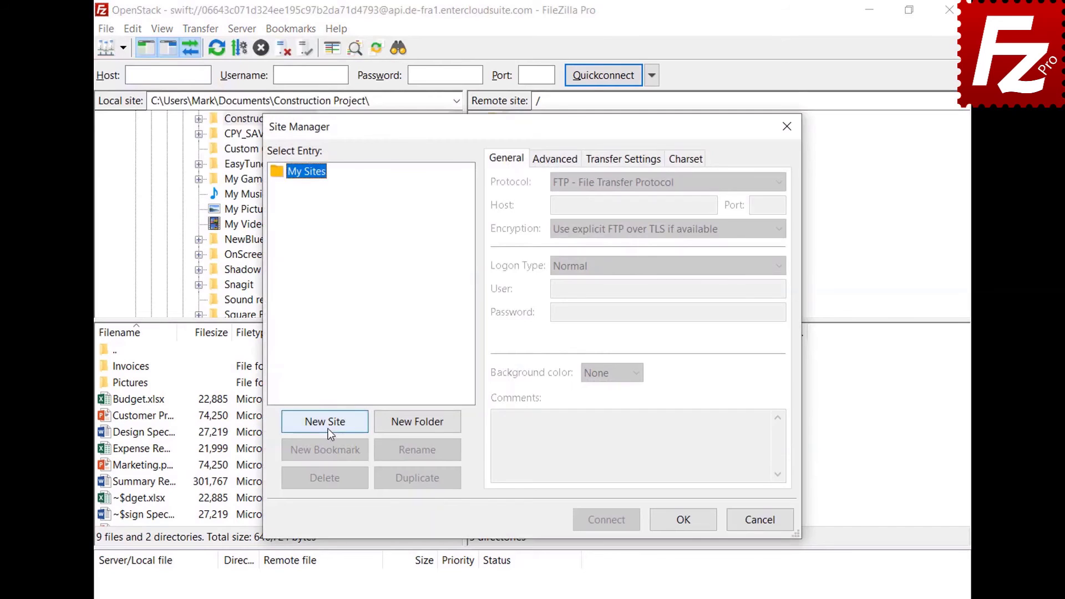
pyautogui.write('WebDav')
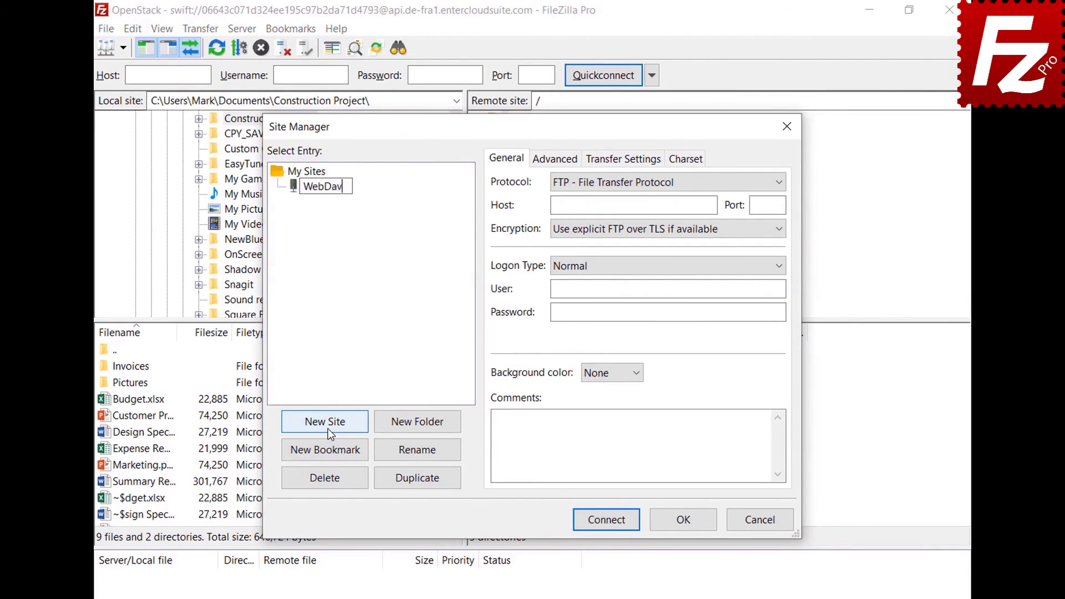
pyautogui.press('Return')
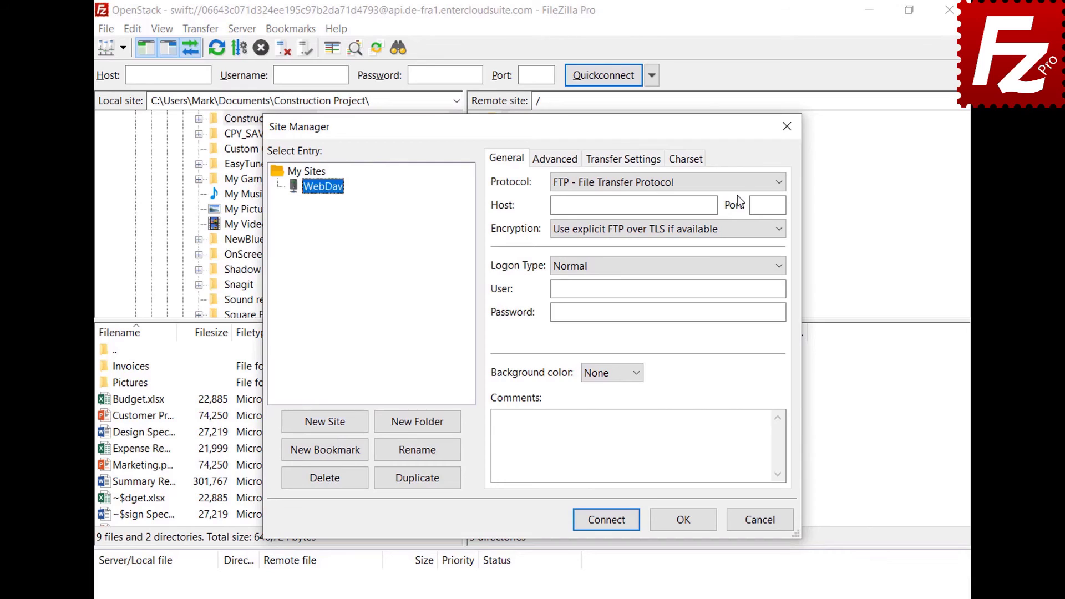
# Set WebDAV protocol, host webdav.opendrive.com, the account user and password, then connect.
pyautogui.click(738, 182)
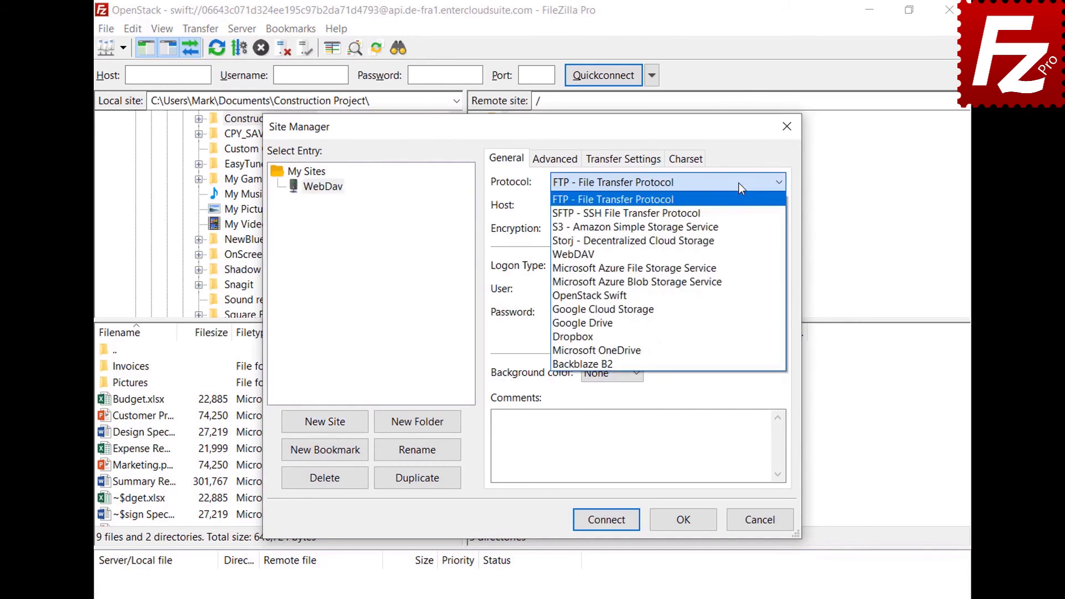
pyautogui.click(731, 251)
pyautogui.click(712, 204)
pyautogui.write('webdav.opendrive.com')
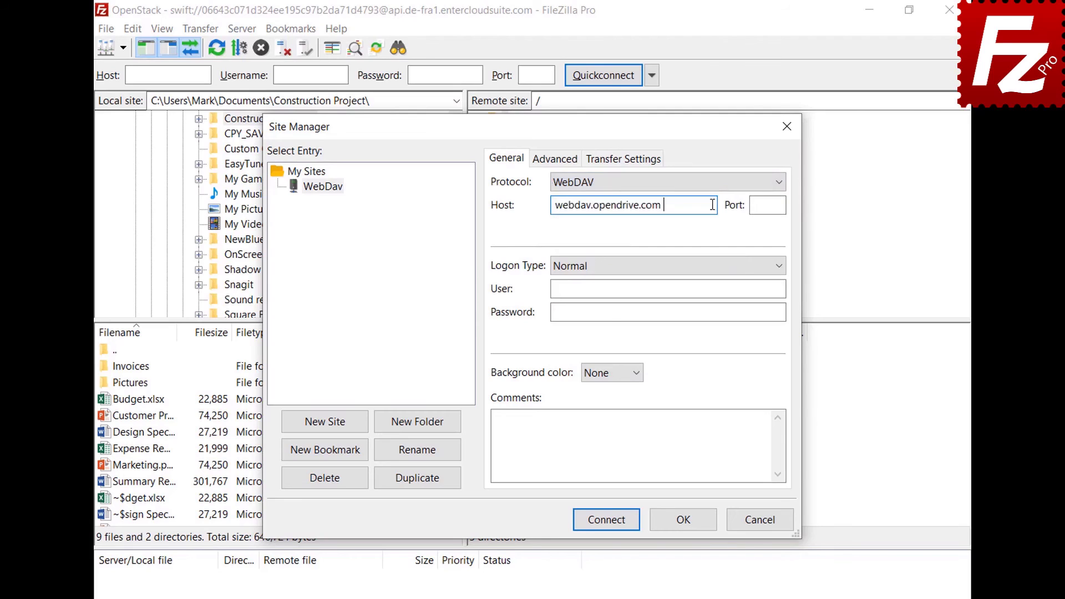
pyautogui.click(773, 288)
pyautogui.hotkey('ctrl', 'v')
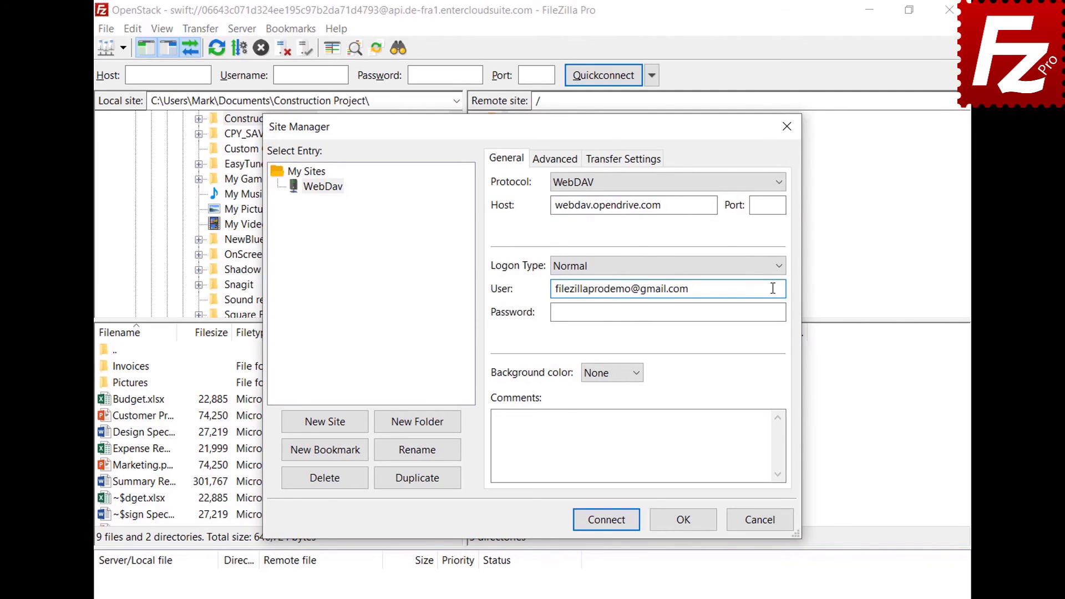
pyautogui.click(769, 312)
pyautogui.hotkey('ctrl', 'v')
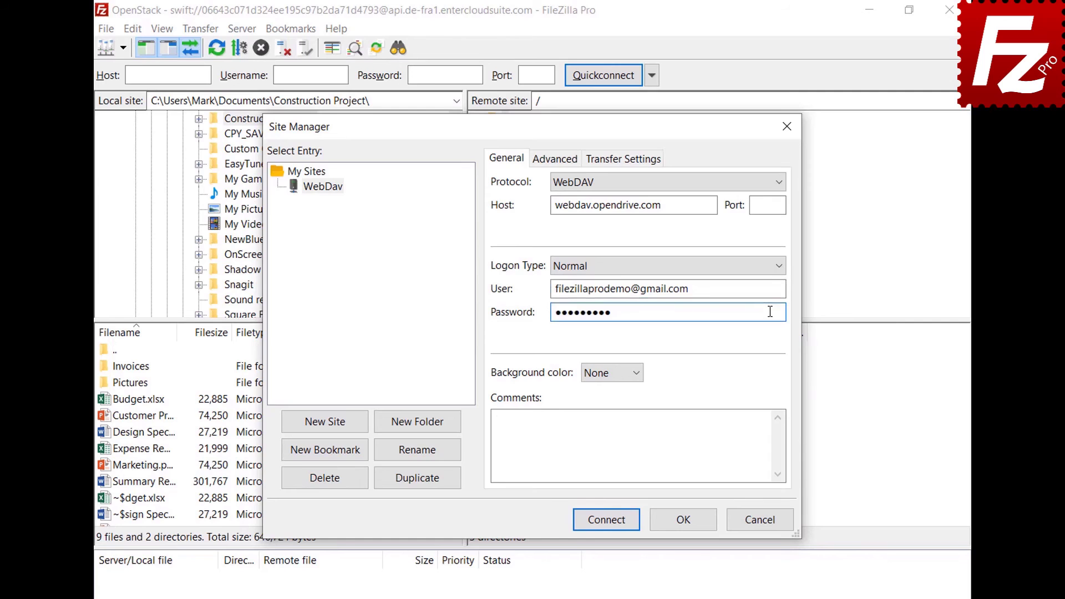
pyautogui.click(610, 524)
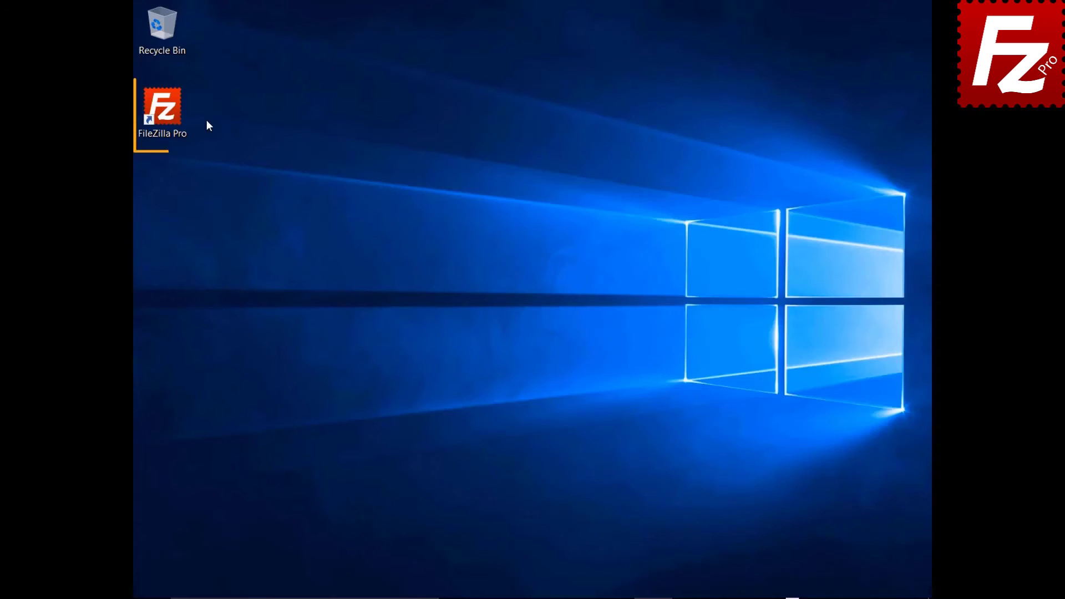
# Launch FileZilla Pro and add a new Site Manager entry named OpenStack.
pyautogui.doubleClick(164, 113)
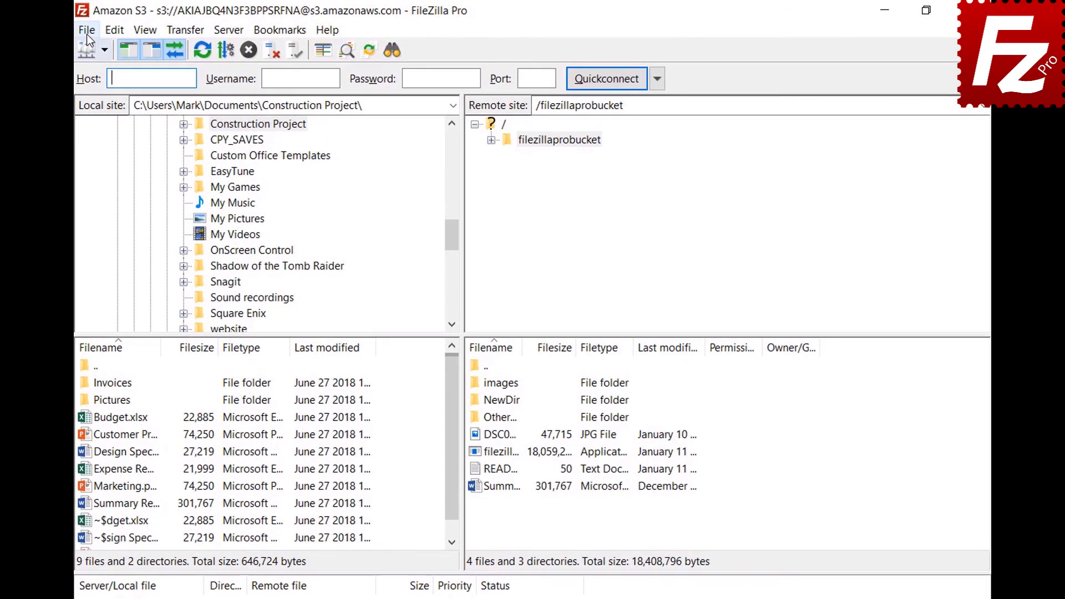
pyautogui.click(144, 29)
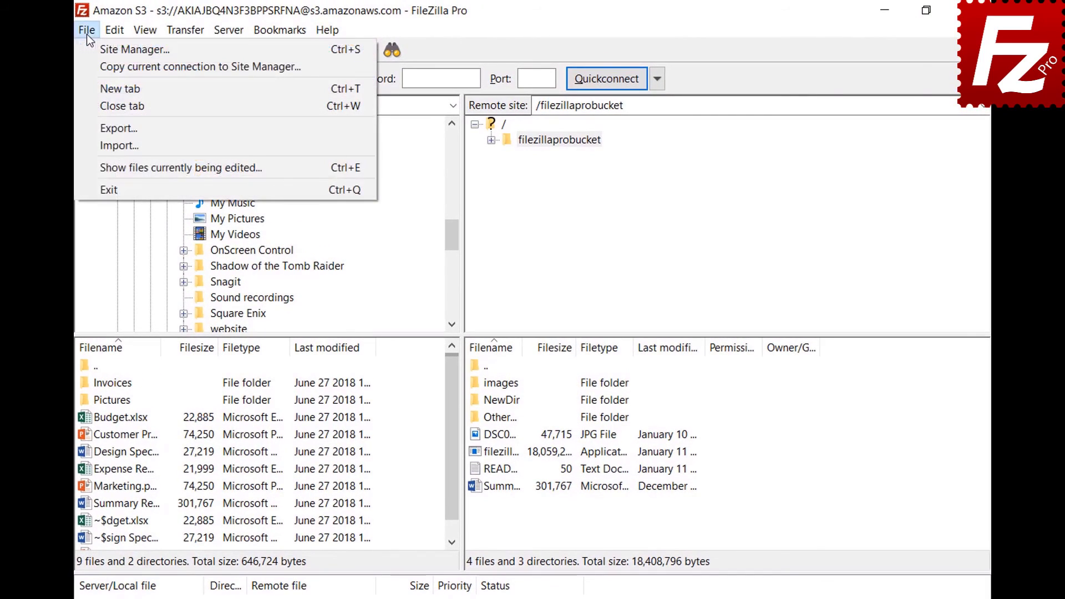
pyautogui.click(94, 52)
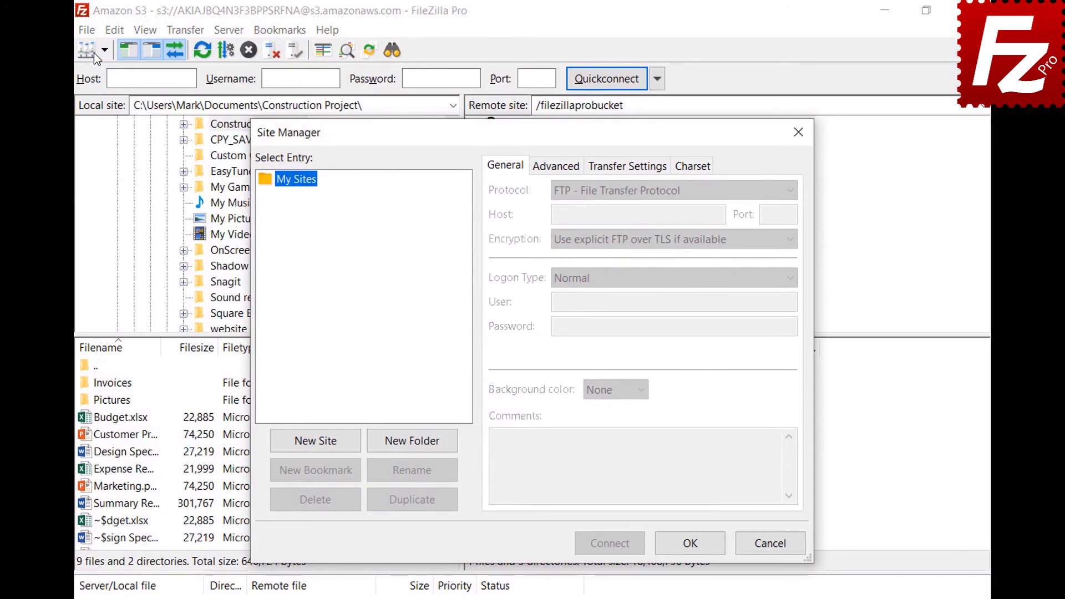
pyautogui.click(316, 442)
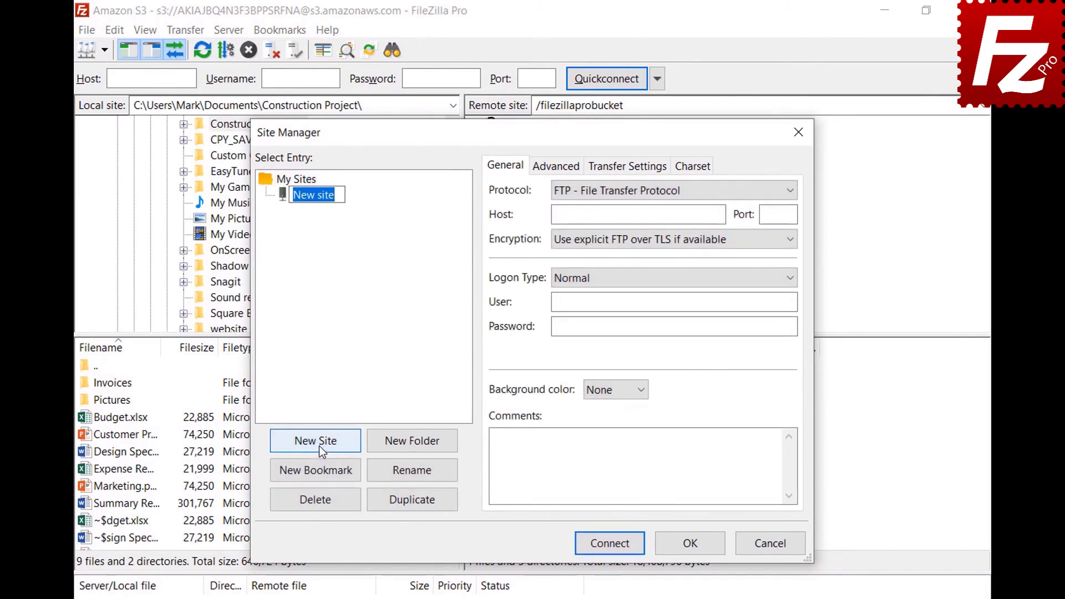
pyautogui.write('OpenStack')
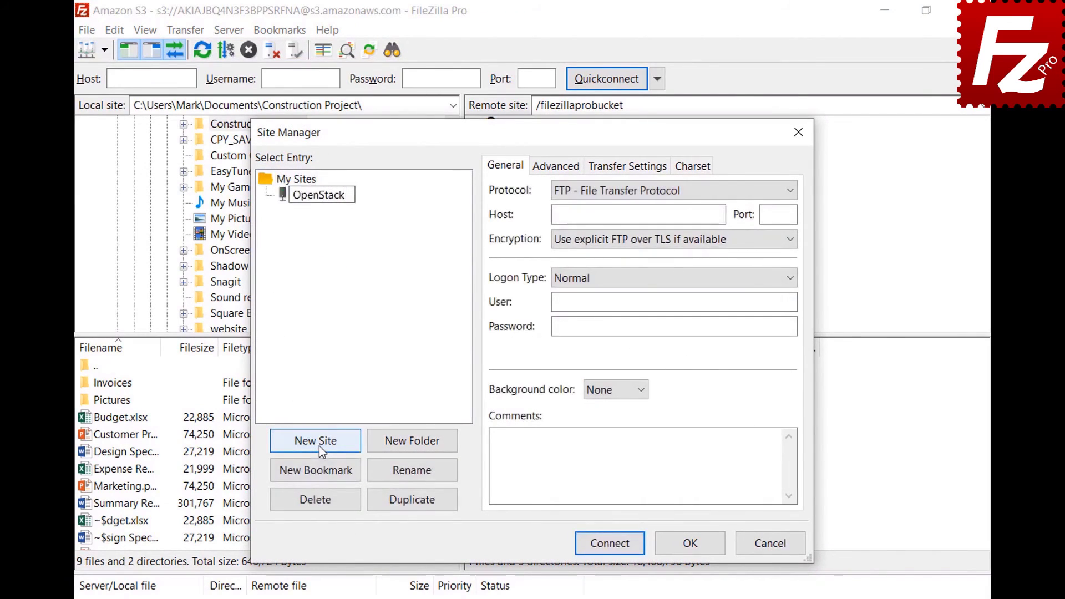
pyautogui.press('Return')
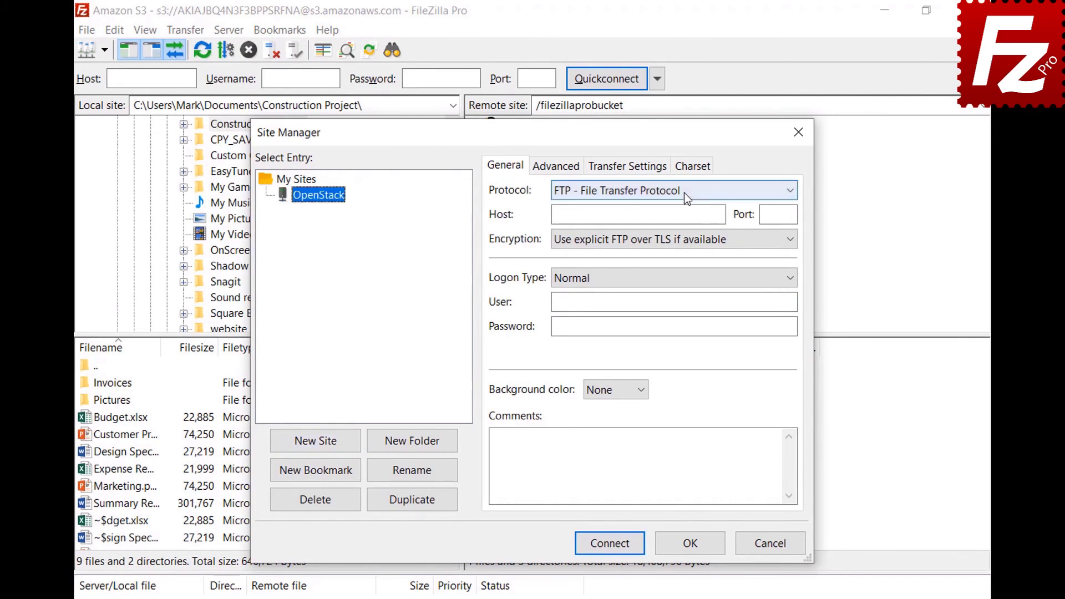
# Set OpenStack Swift protocol with the entercloudsuite identity host and path /v2.0/tokens.
pyautogui.click(684, 192)
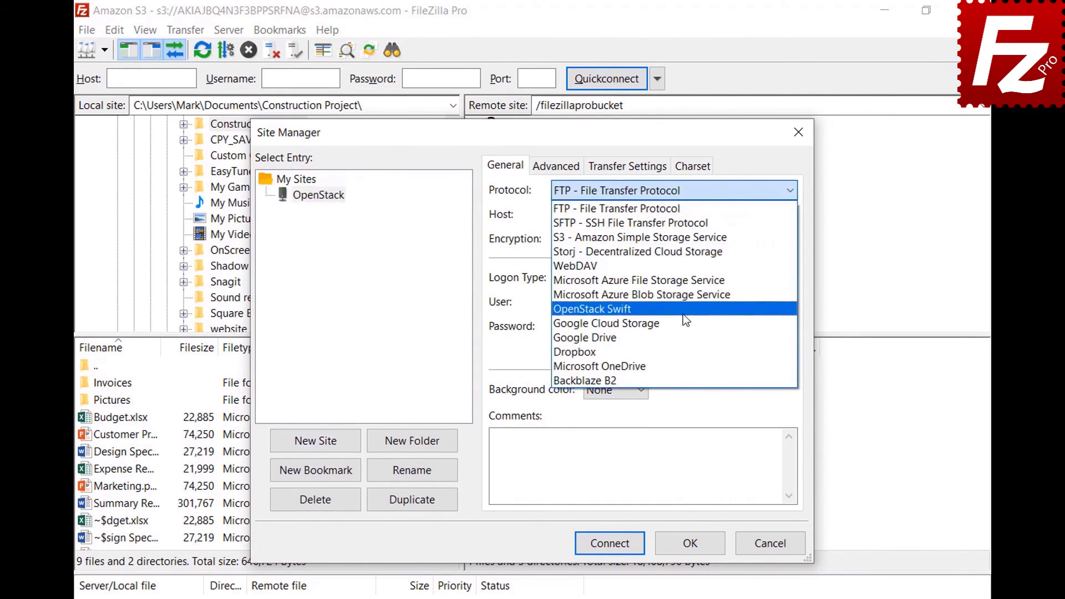
pyautogui.click(684, 314)
pyautogui.click(721, 215)
pyautogui.hotkey('ctrl', 'v')
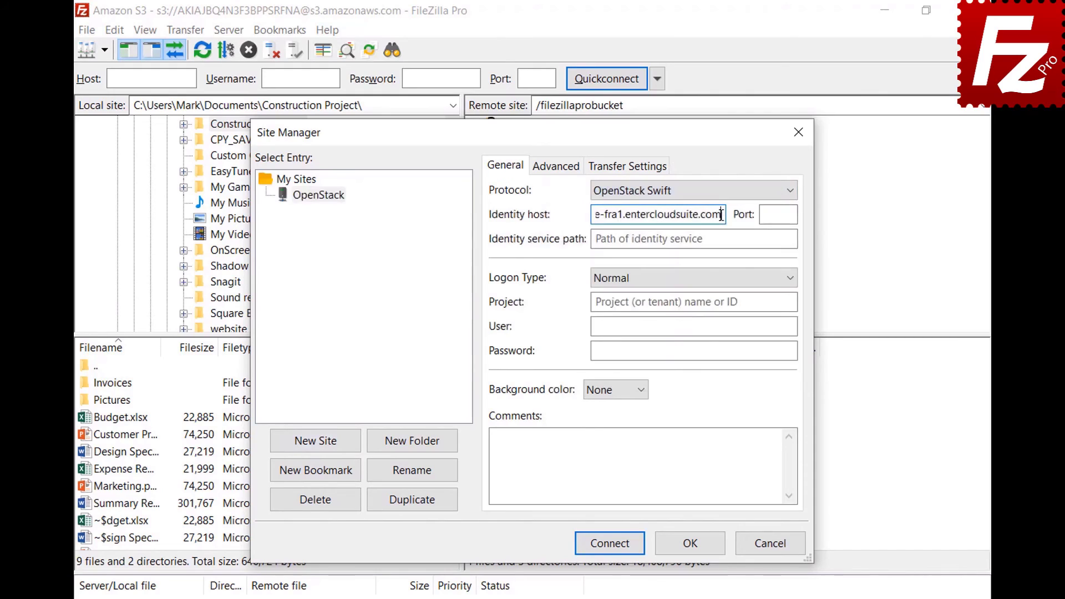
pyautogui.click(784, 239)
pyautogui.write('/v2.0/tokens')
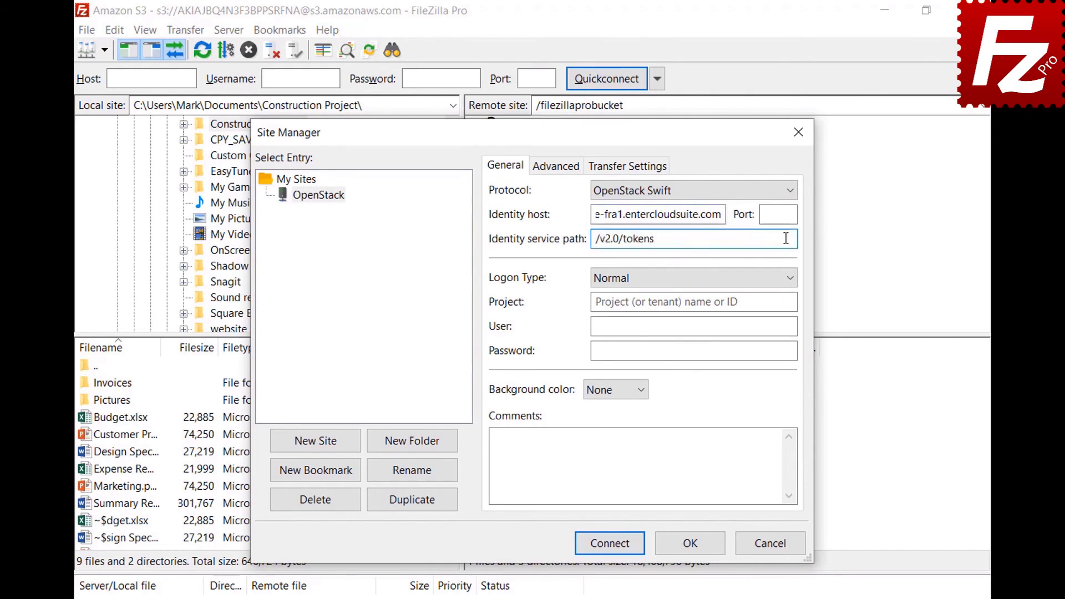
# Fill in the project ID, account user and password, then connect.
pyautogui.click(789, 302)
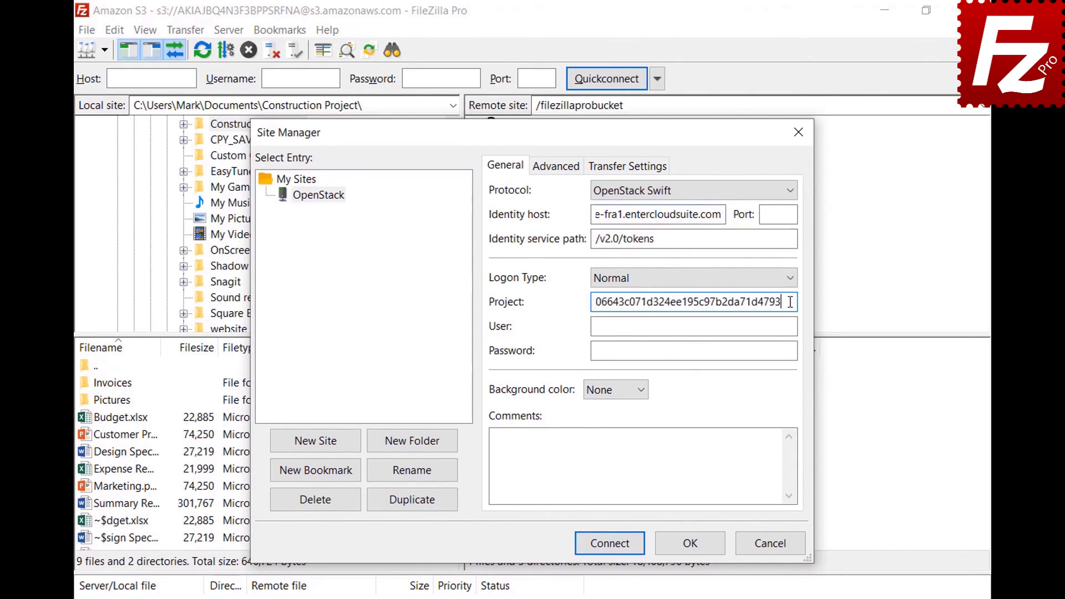
pyautogui.click(791, 327)
pyautogui.hotkey('ctrl', 'v')
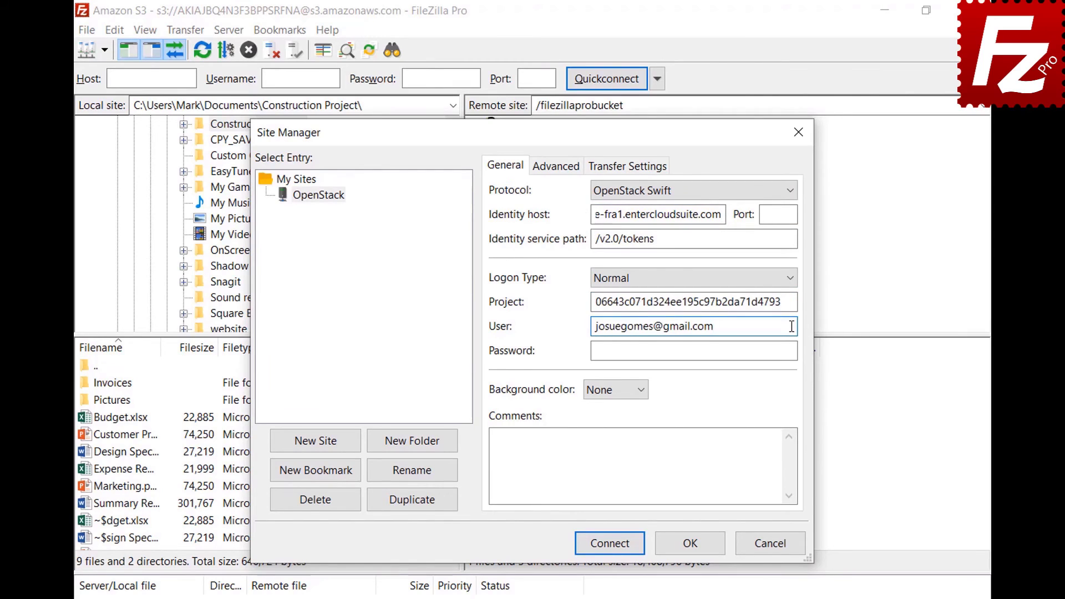
pyautogui.click(793, 350)
pyautogui.hotkey('ctrl', 'v')
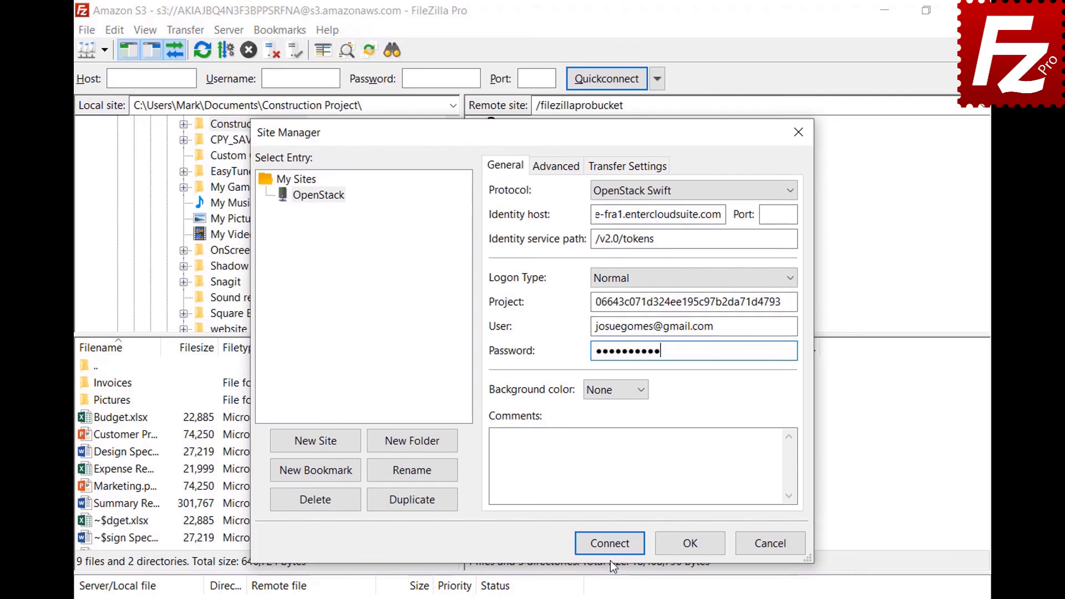
pyautogui.click(612, 542)
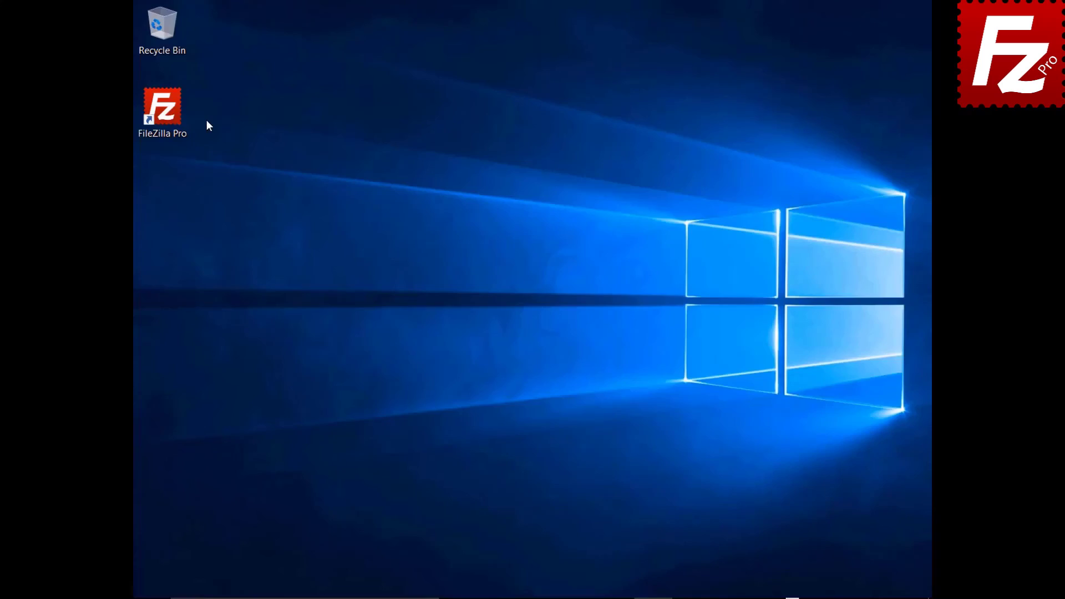
# Launch FileZilla Pro and add a new Site Manager entry named Rackspace.
pyautogui.doubleClick(170, 118)
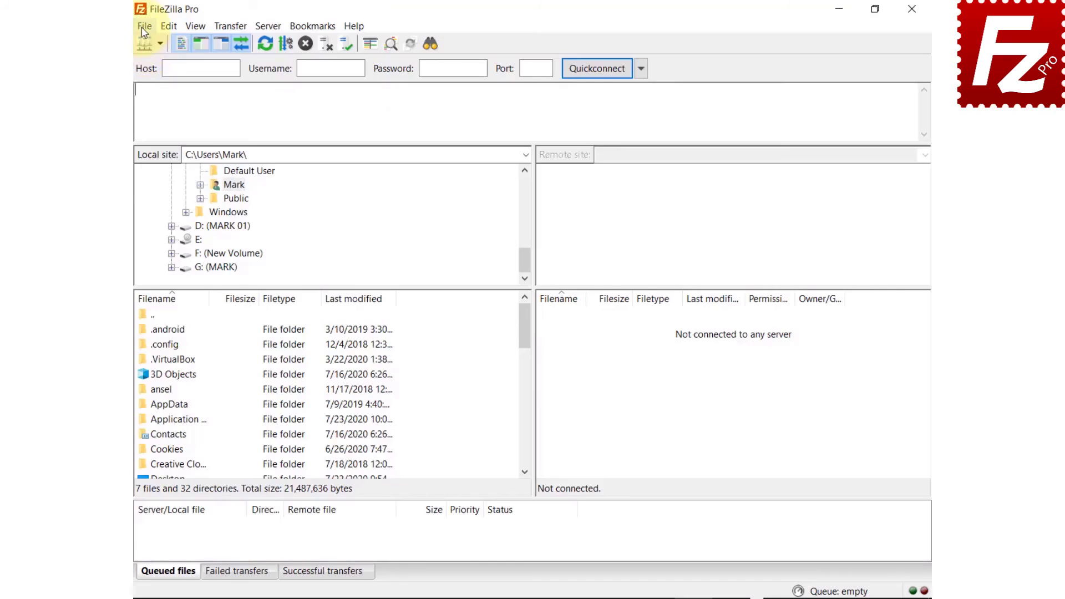
pyautogui.click(138, 23)
pyautogui.click(125, 47)
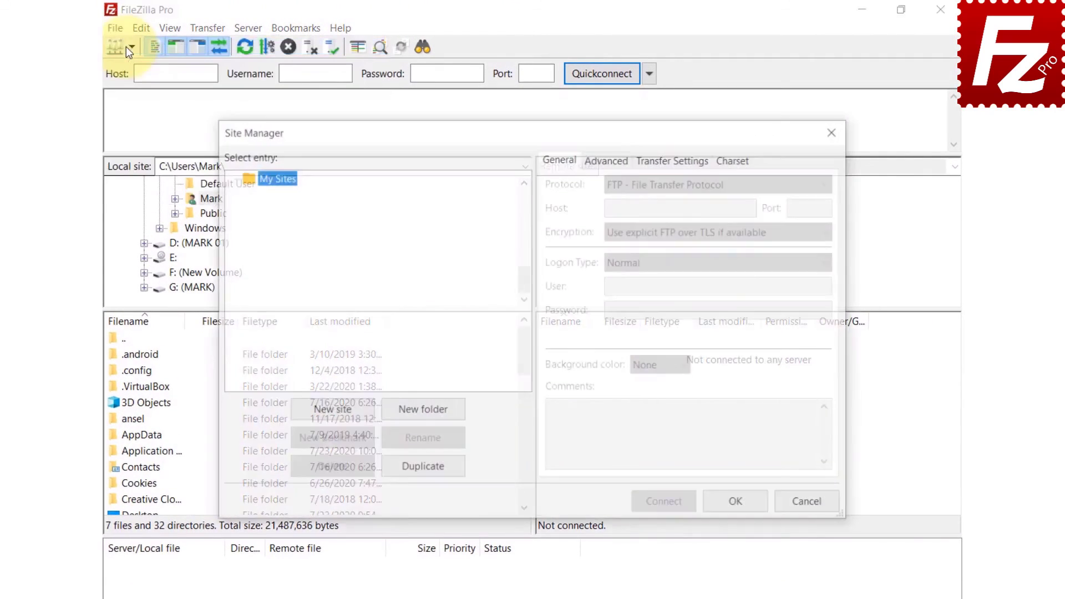
pyautogui.click(338, 415)
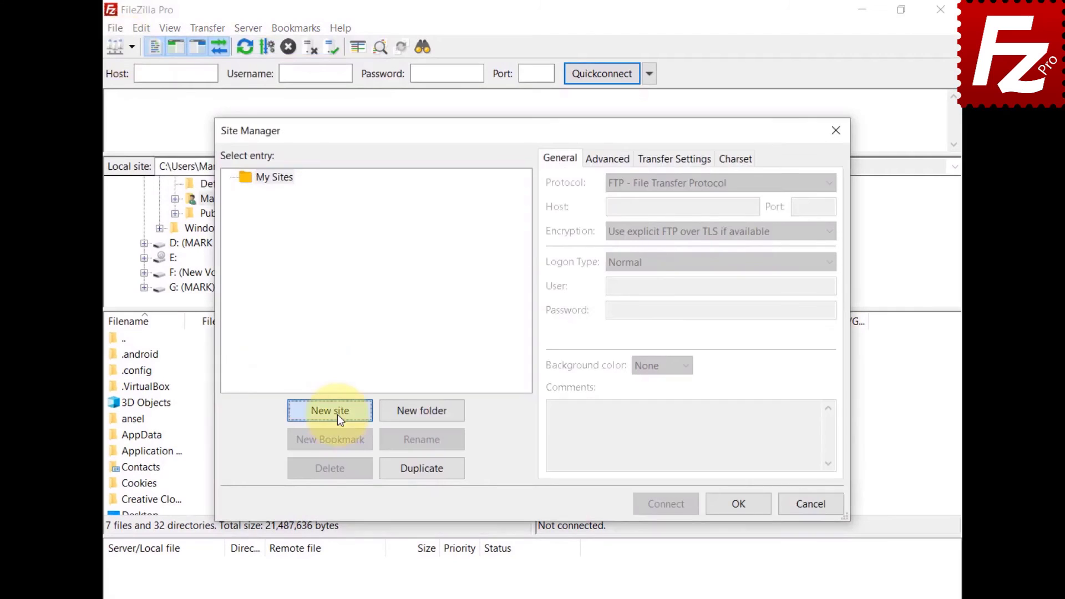
pyautogui.write('Rackspace')
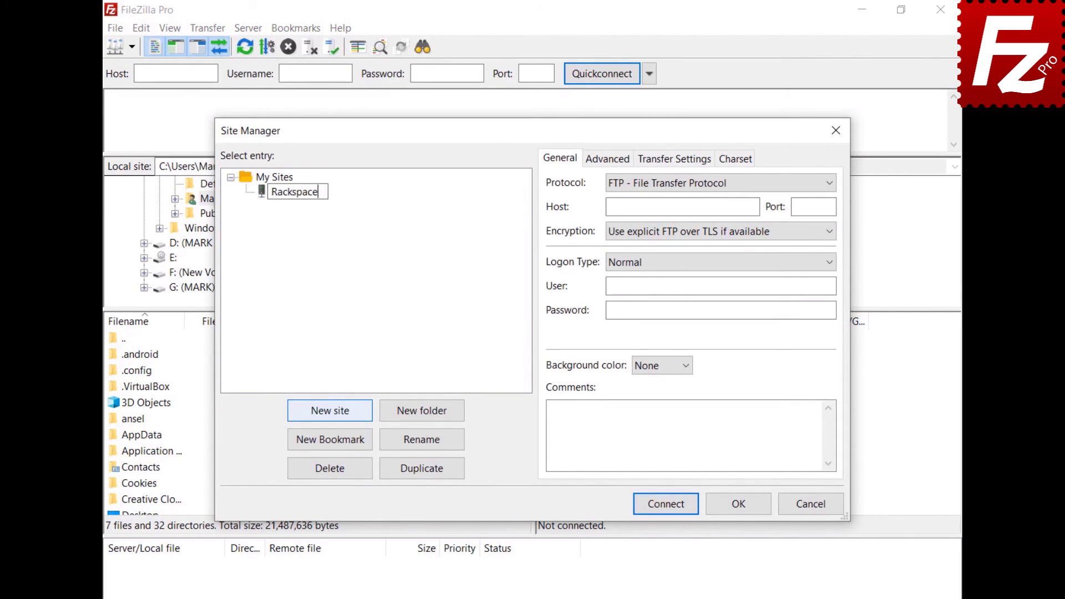
pyautogui.press('Return')
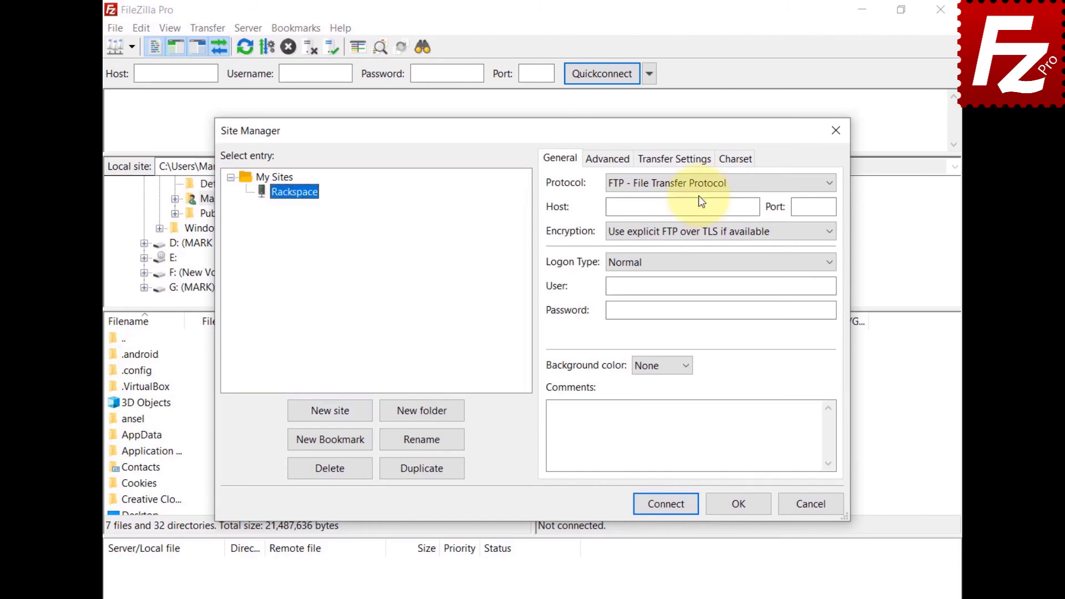
# Set Rackspace Cloud Storage protocol with identity service path /v2.0/tokens.
pyautogui.click(698, 185)
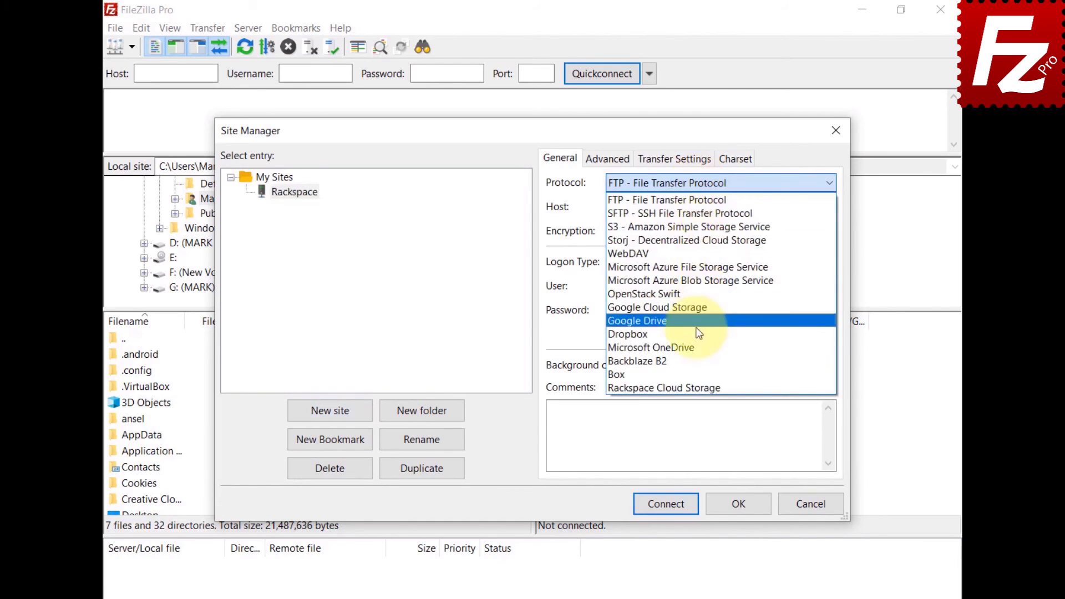
pyautogui.click(697, 388)
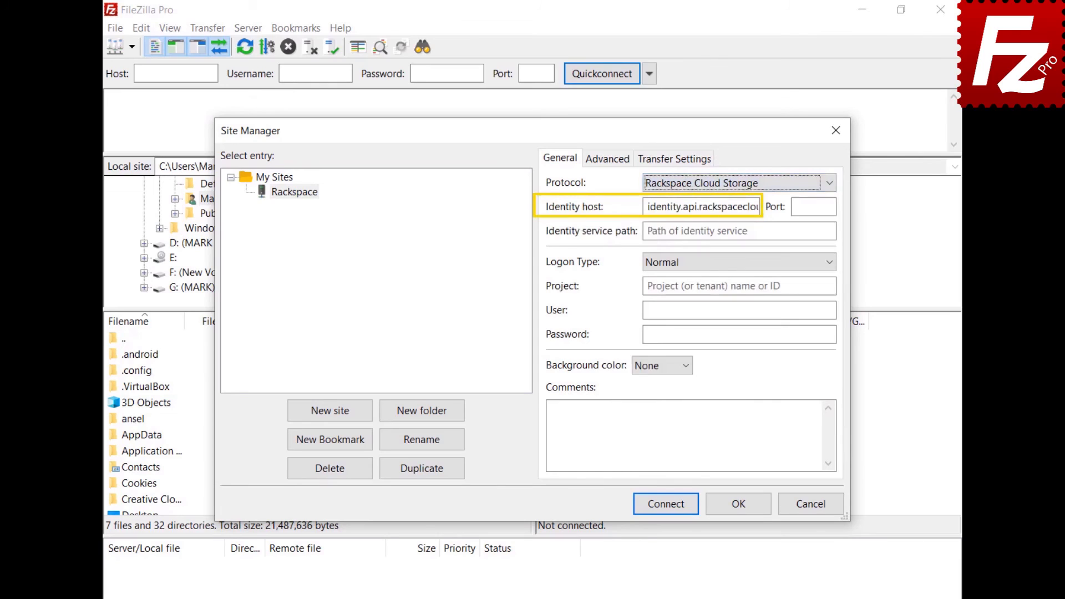
pyautogui.click(698, 231)
pyautogui.write('/v2.0/tokens')
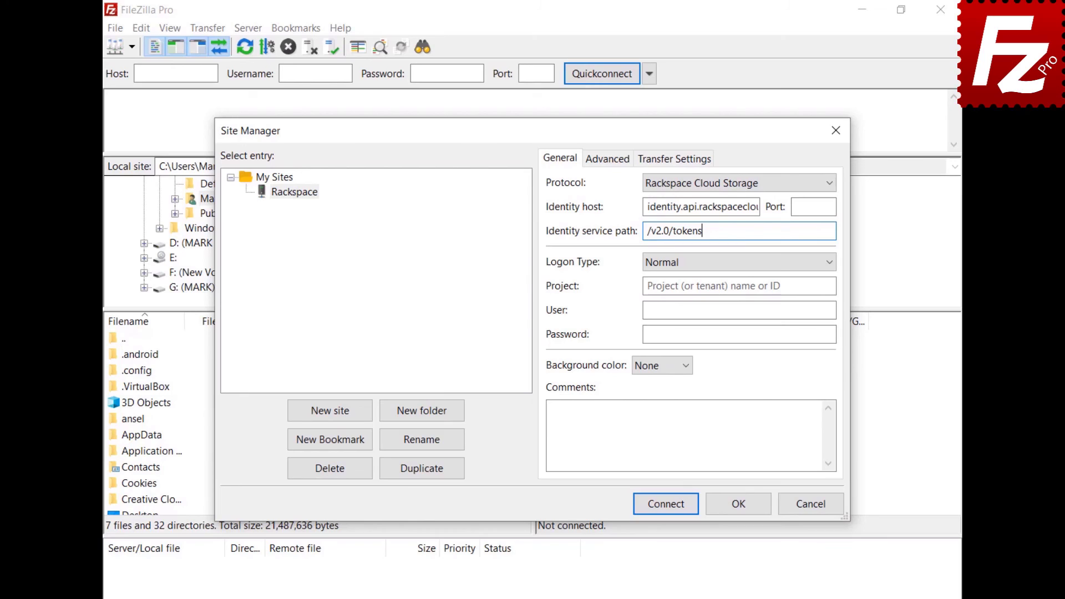
# Enter the project ID, user name and password, connect, and open the IAD region folder.
pyautogui.click(699, 285)
pyautogui.write('1288657')
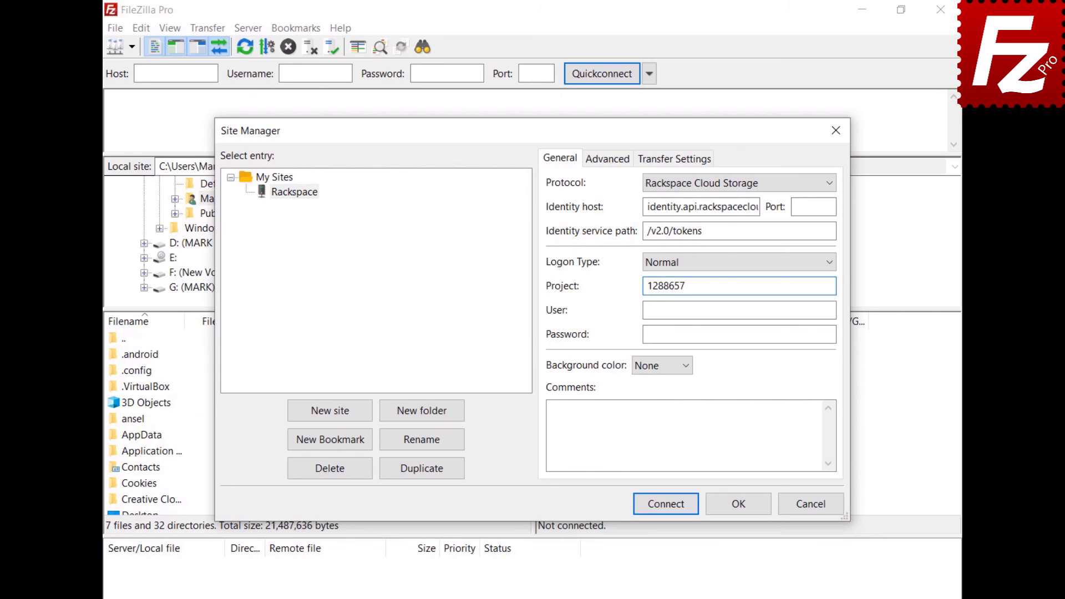
pyautogui.press('Tab')
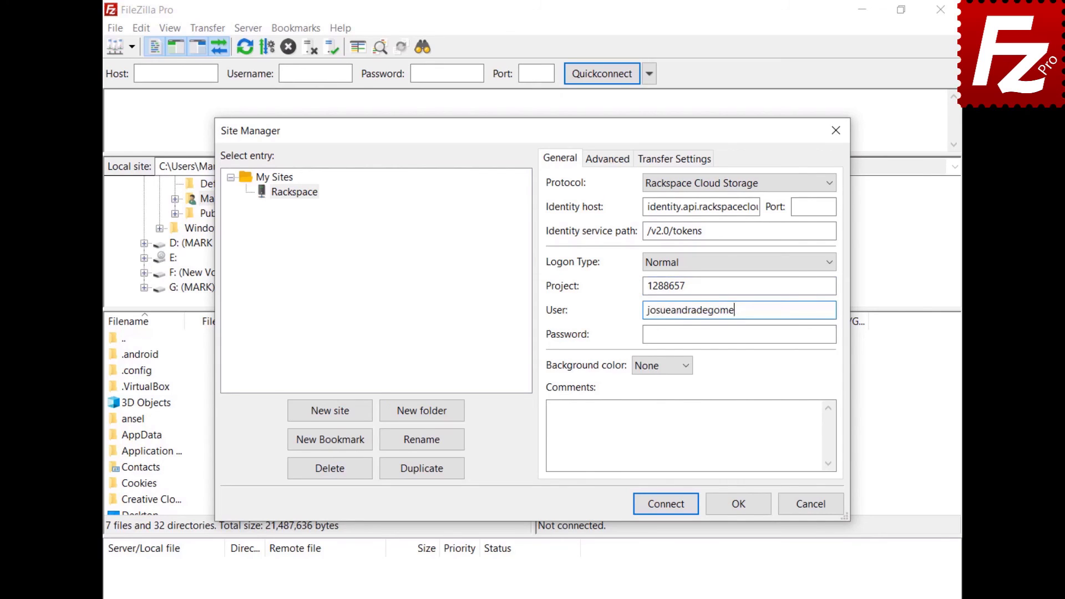
pyautogui.press('Tab')
pyautogui.hotkey('ctrl', 'v')
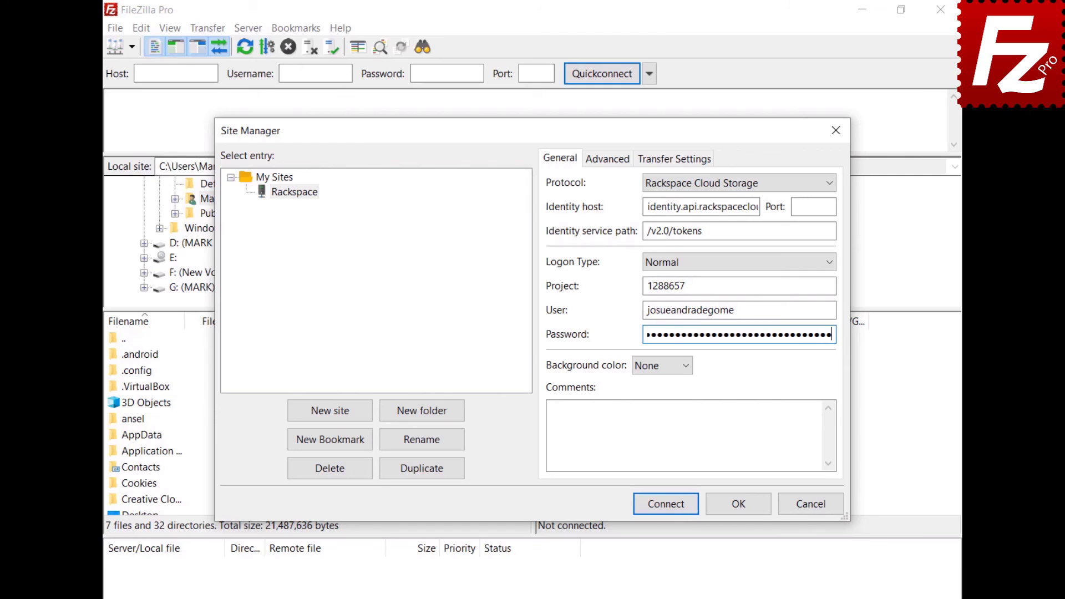
pyautogui.click(663, 503)
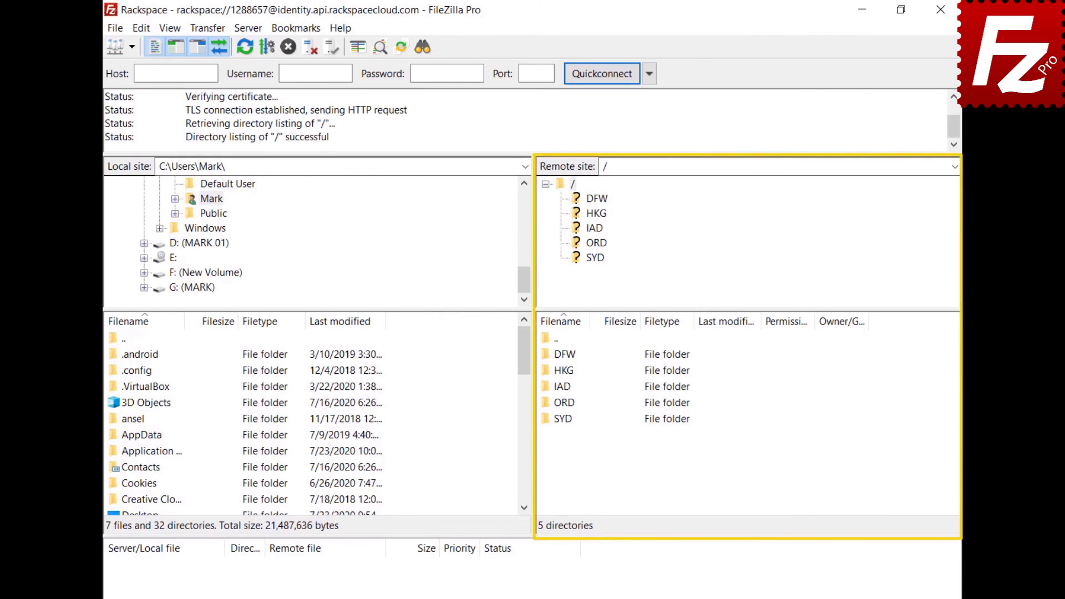
pyautogui.doubleClick(561, 385)
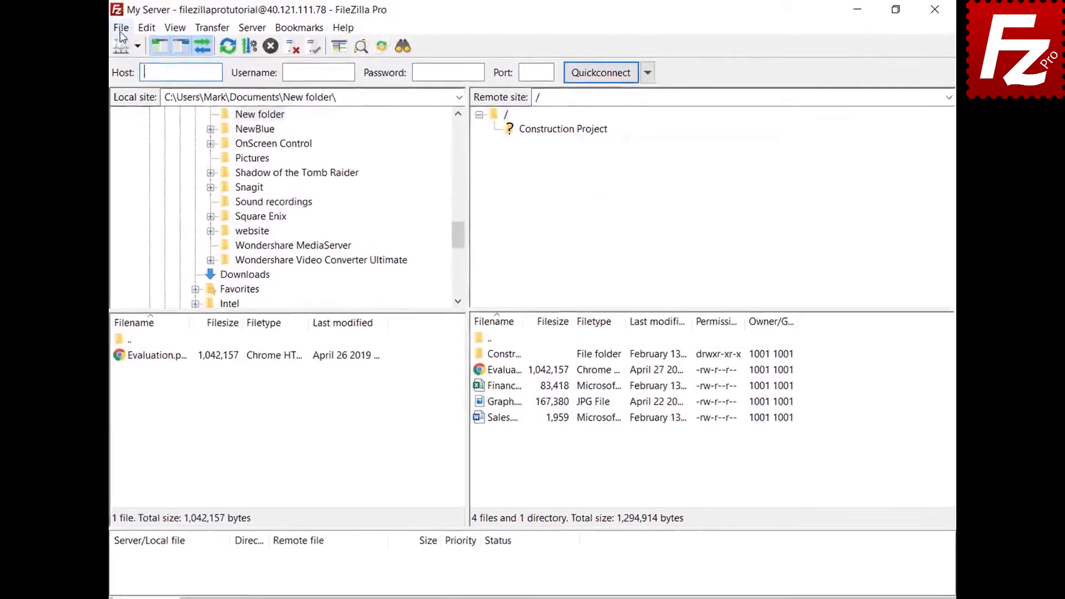
# Add a Site Manager entry named Box using the Box protocol (host api.box.com) and connect.
pyautogui.click(144, 26)
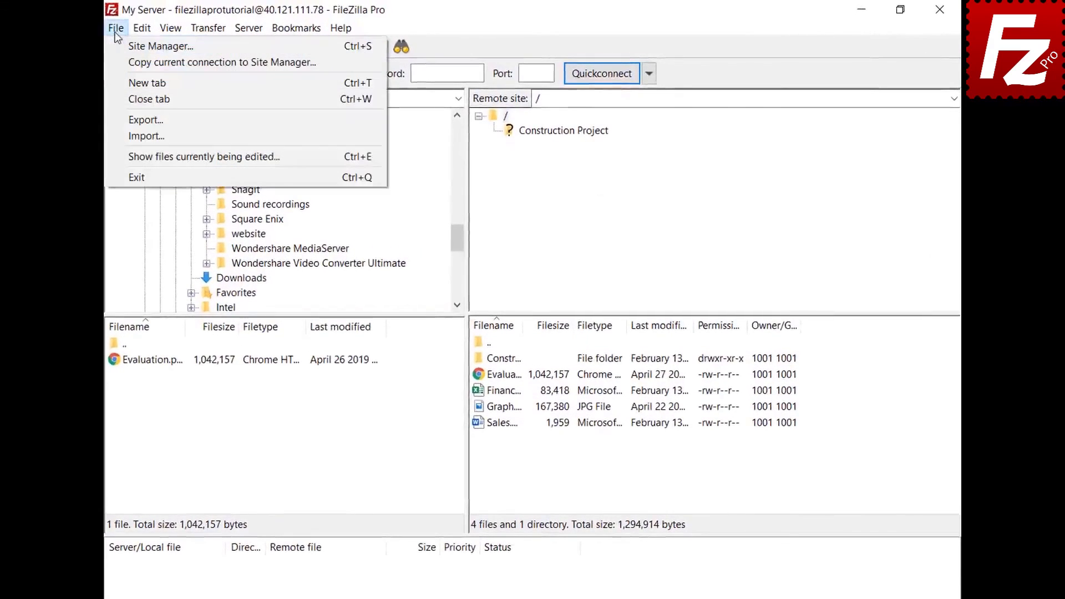
pyautogui.click(117, 46)
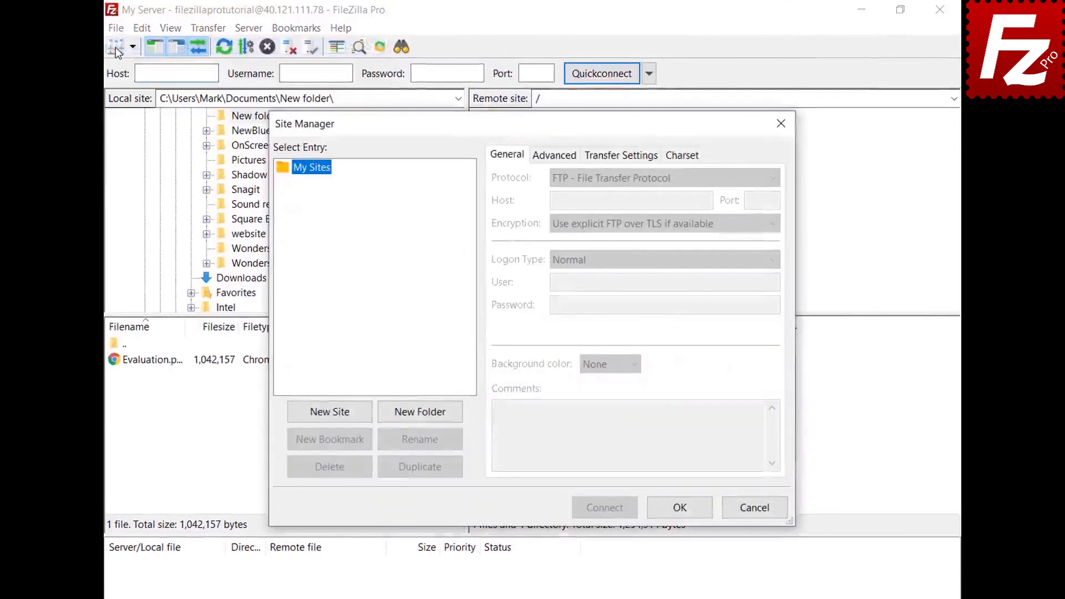
pyautogui.click(330, 419)
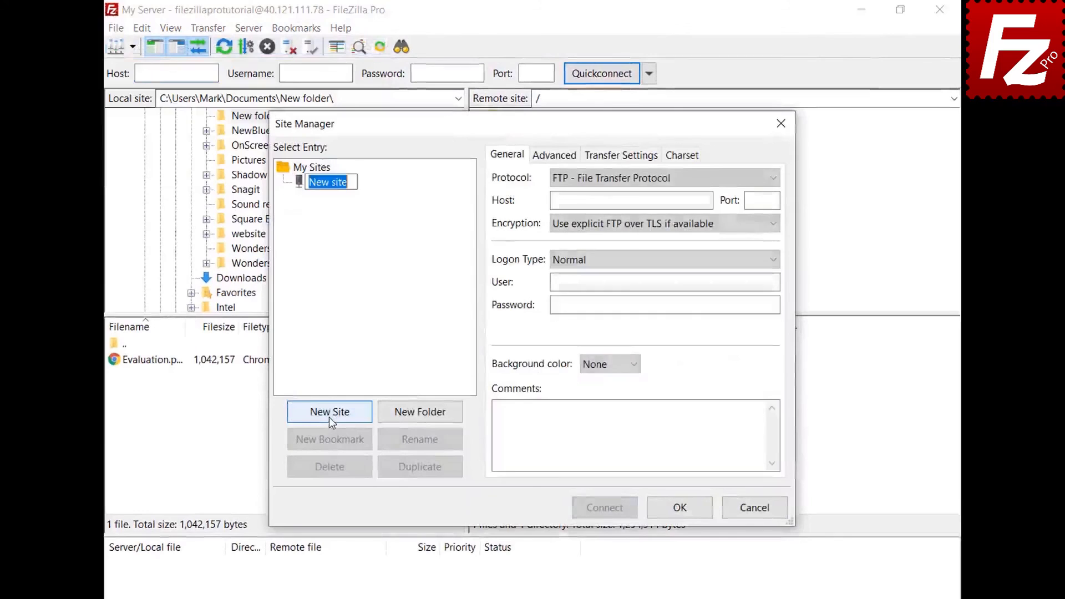
pyautogui.write('Box')
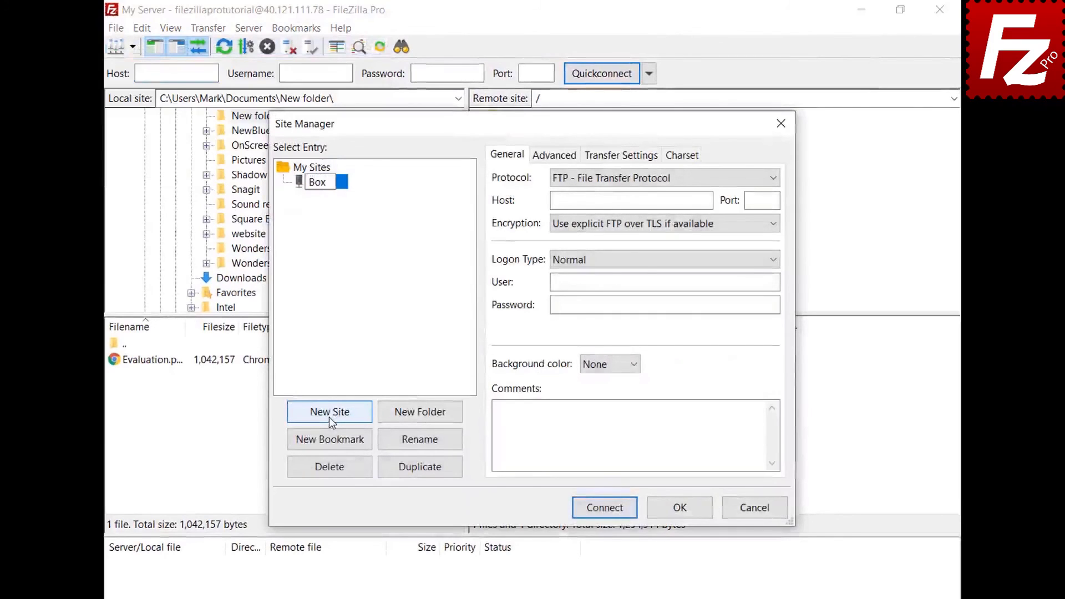
pyautogui.press('Return')
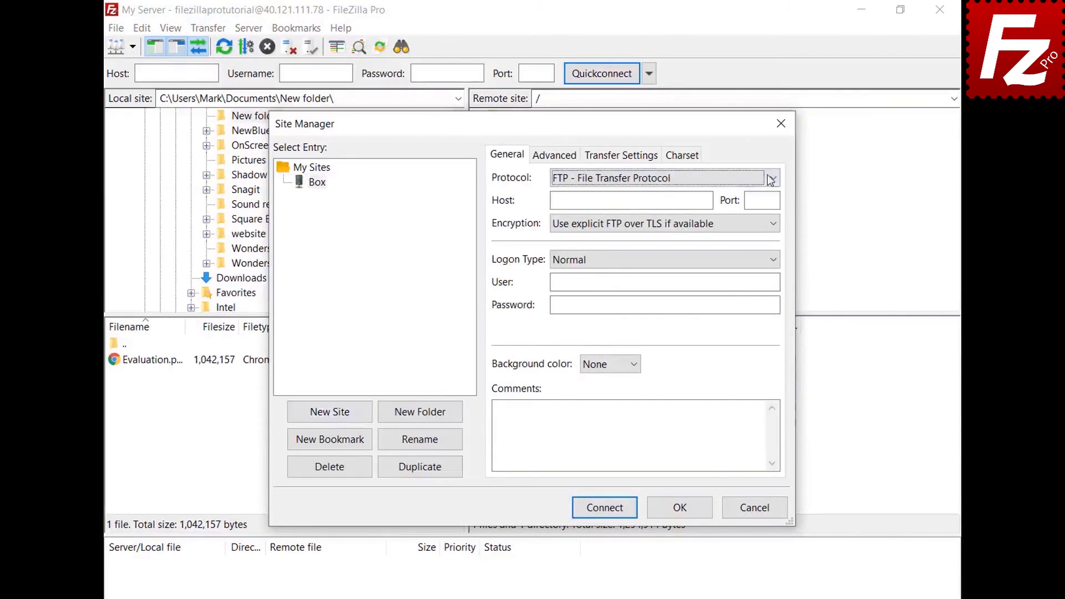
pyautogui.click(771, 179)
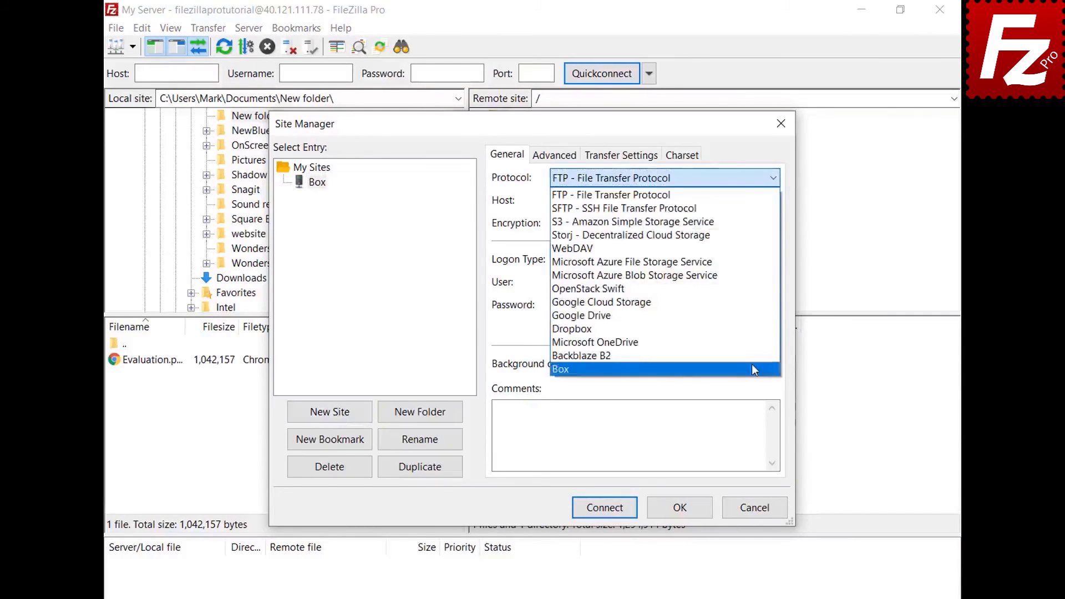
pyautogui.click(752, 367)
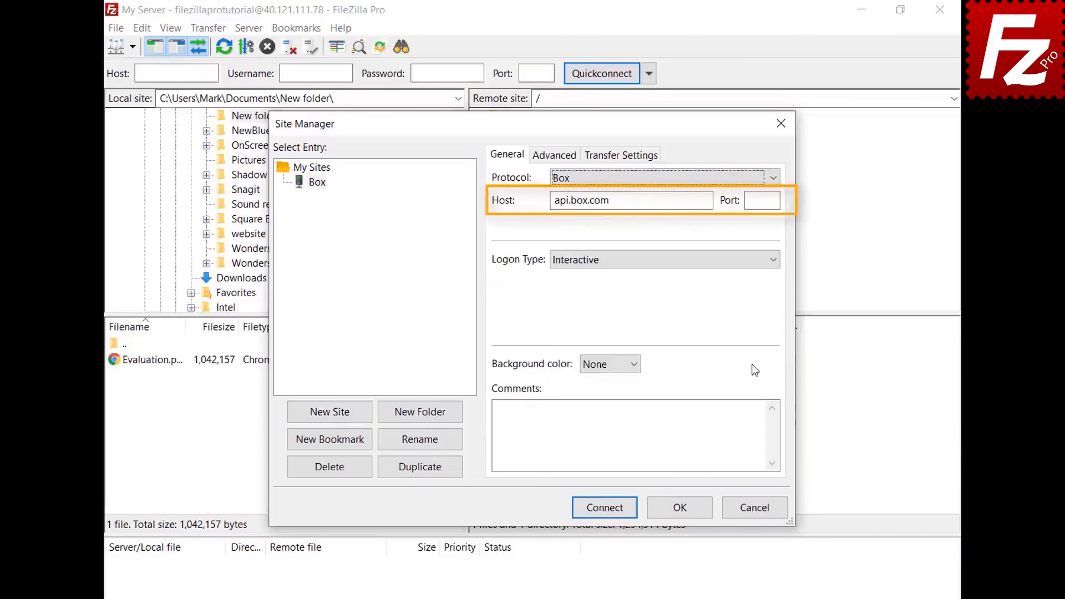
pyautogui.click(603, 509)
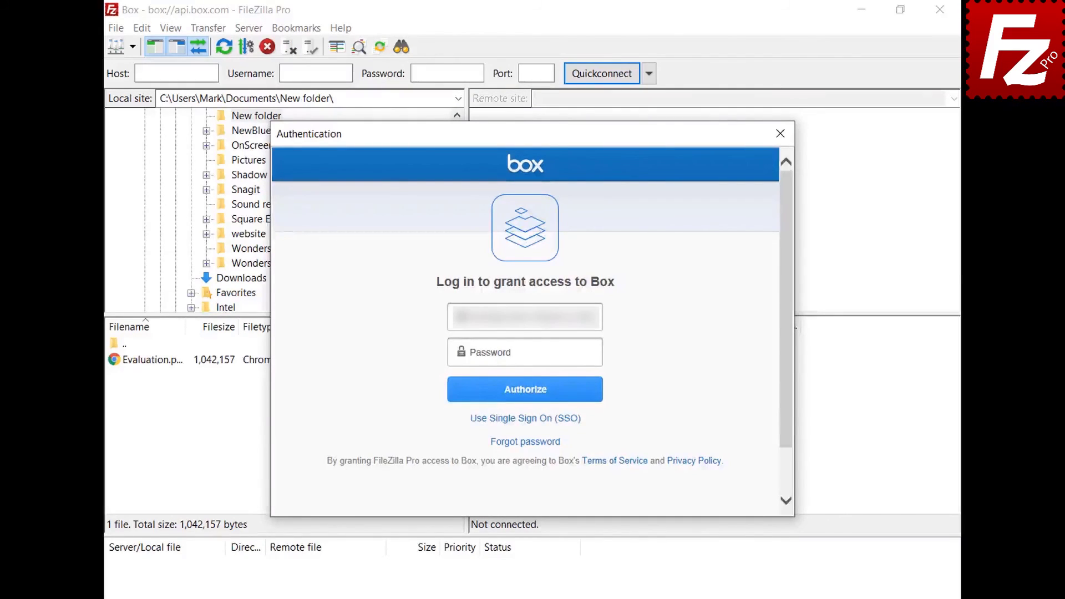
# Log in to Box with the account e-mail and password and grant FileZilla Pro access.
pyautogui.click(597, 353)
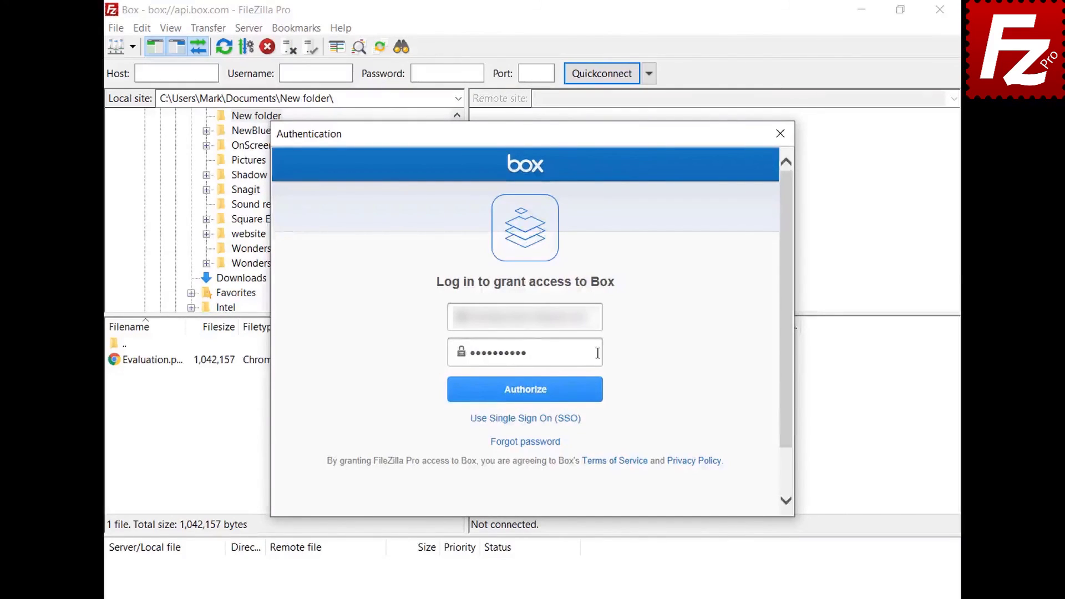
pyautogui.click(526, 401)
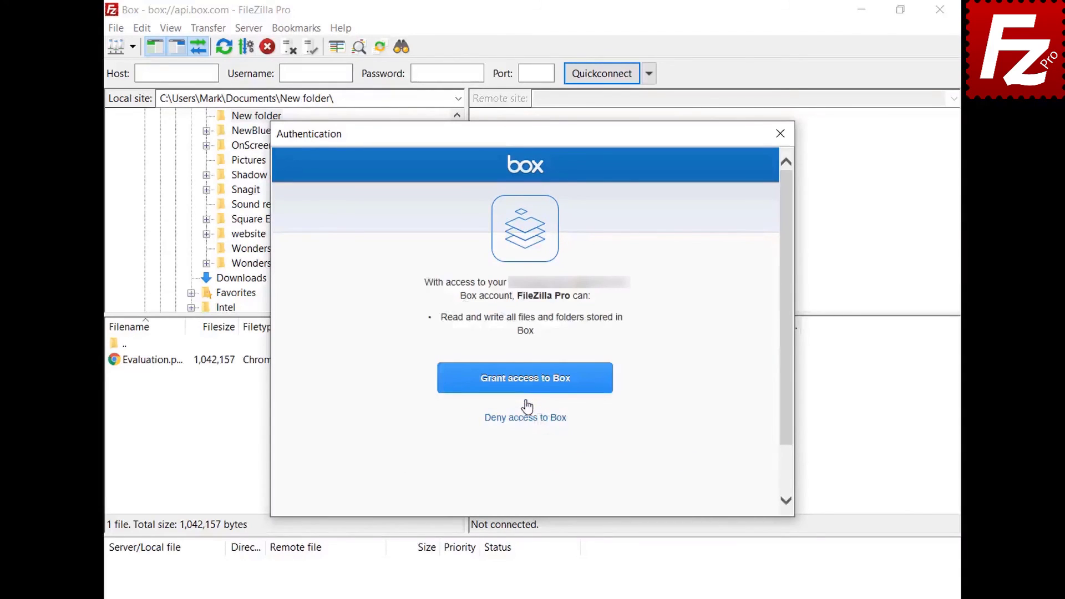
pyautogui.click(528, 388)
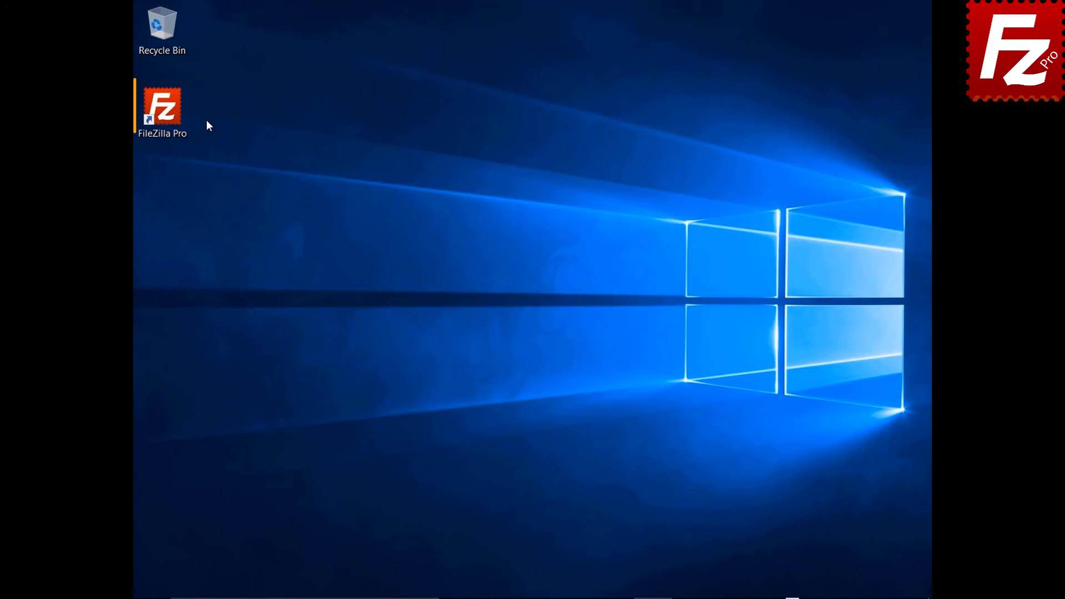
# Launch FileZilla Pro, create a Box-protocol site named Box, and connect to open Box's login.
pyautogui.doubleClick(172, 116)
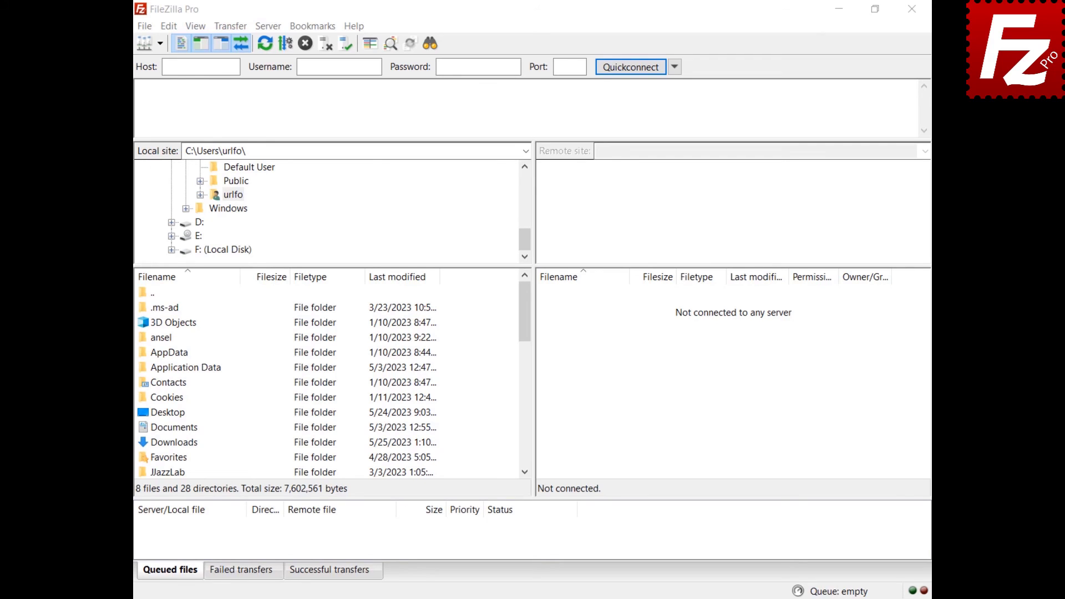
pyautogui.click(145, 29)
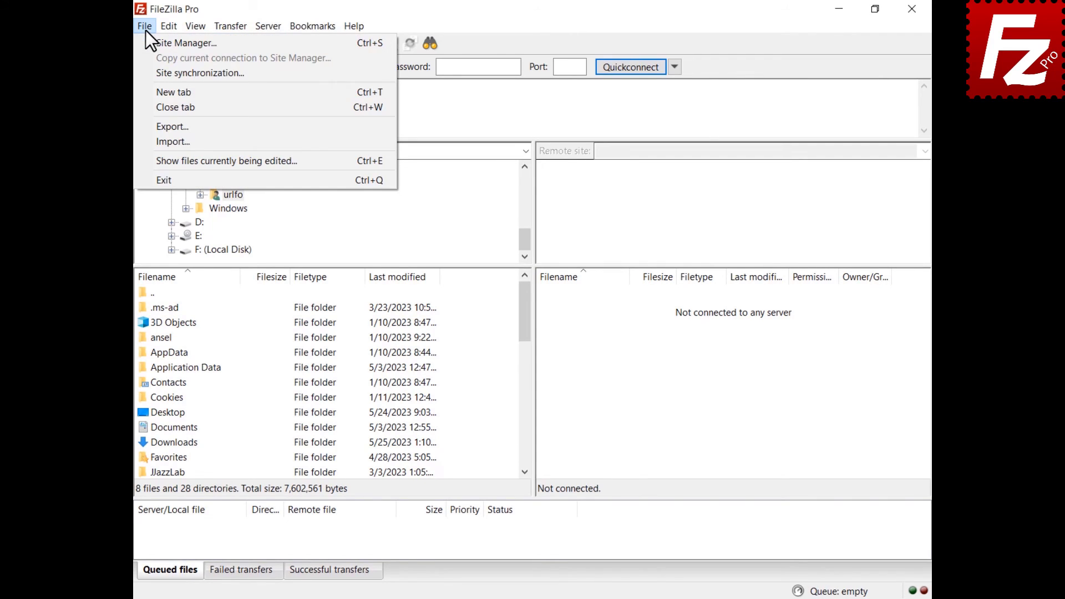
pyautogui.click(147, 41)
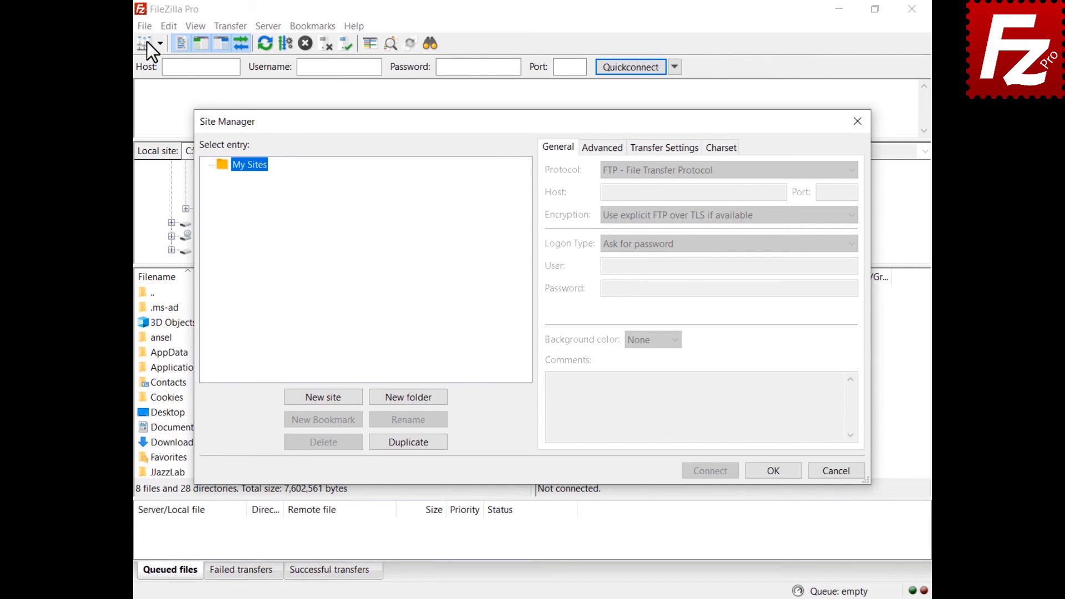
pyautogui.click(324, 397)
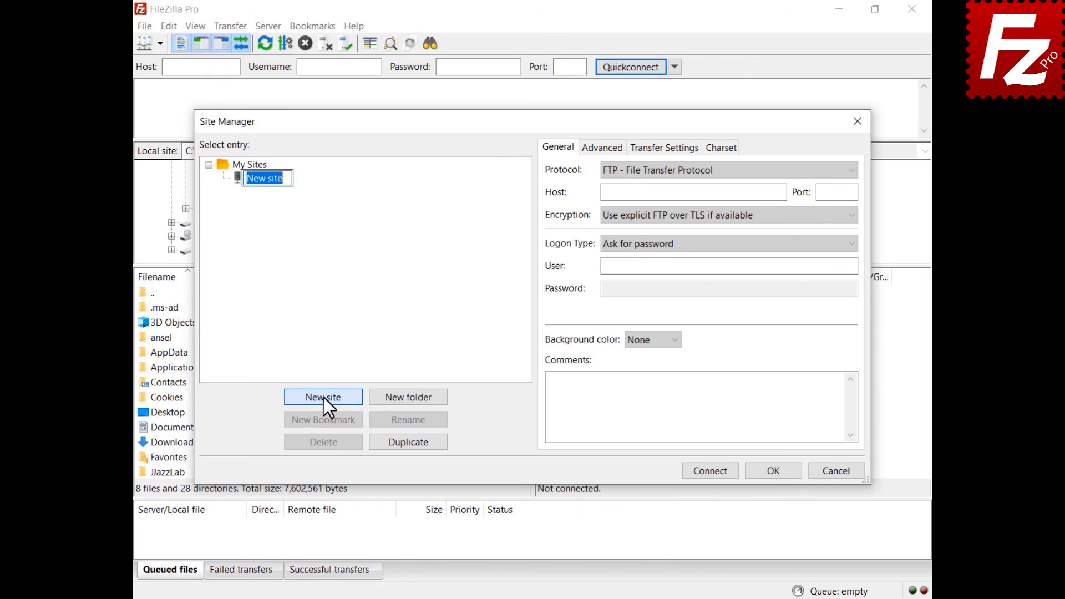
pyautogui.write('Box')
pyautogui.press('Return')
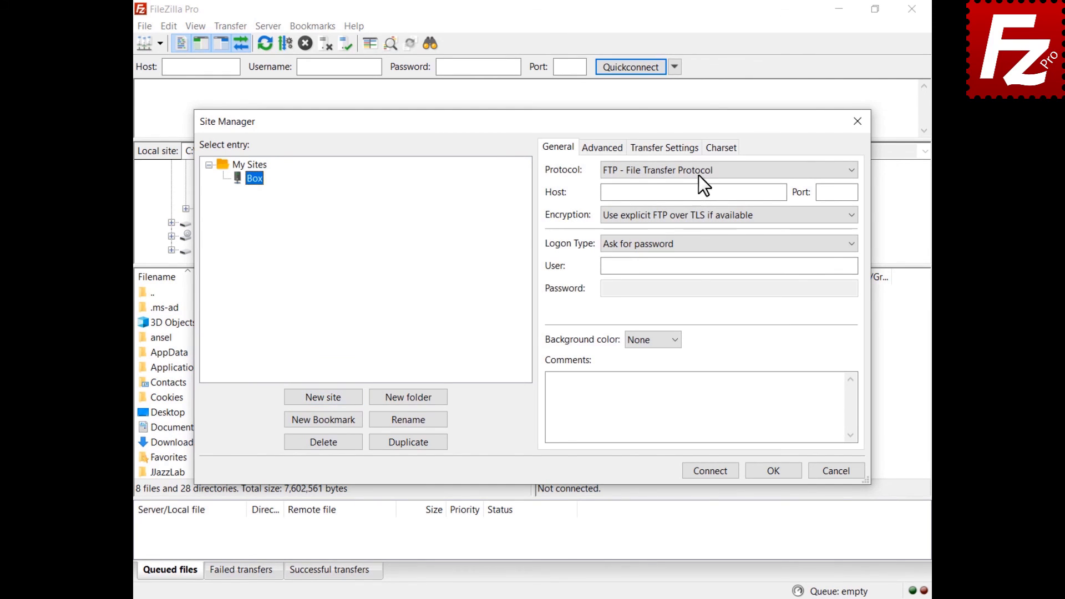
pyautogui.click(698, 174)
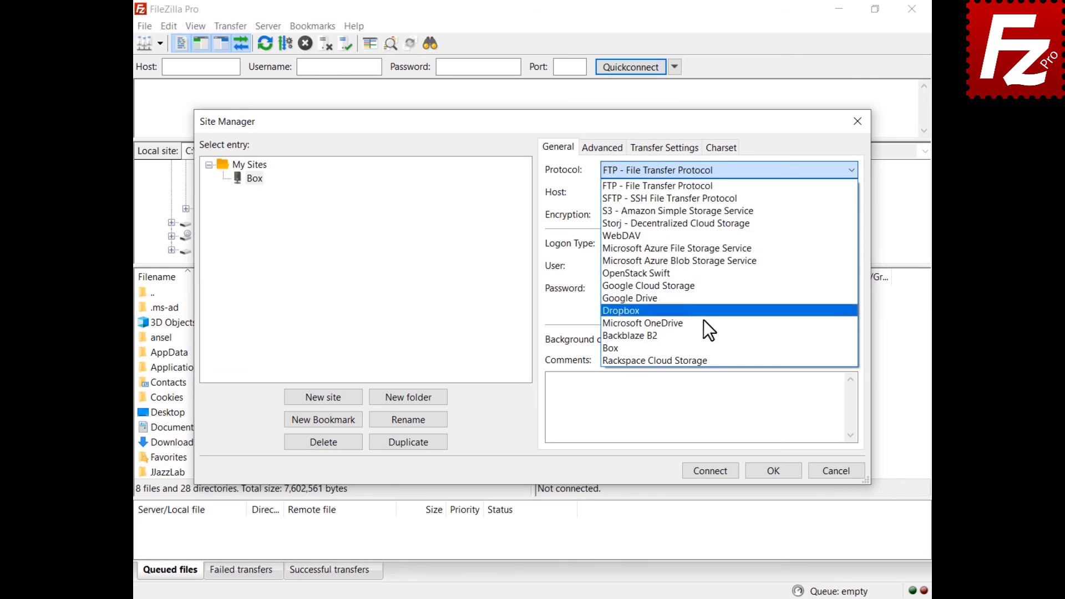
pyautogui.click(705, 346)
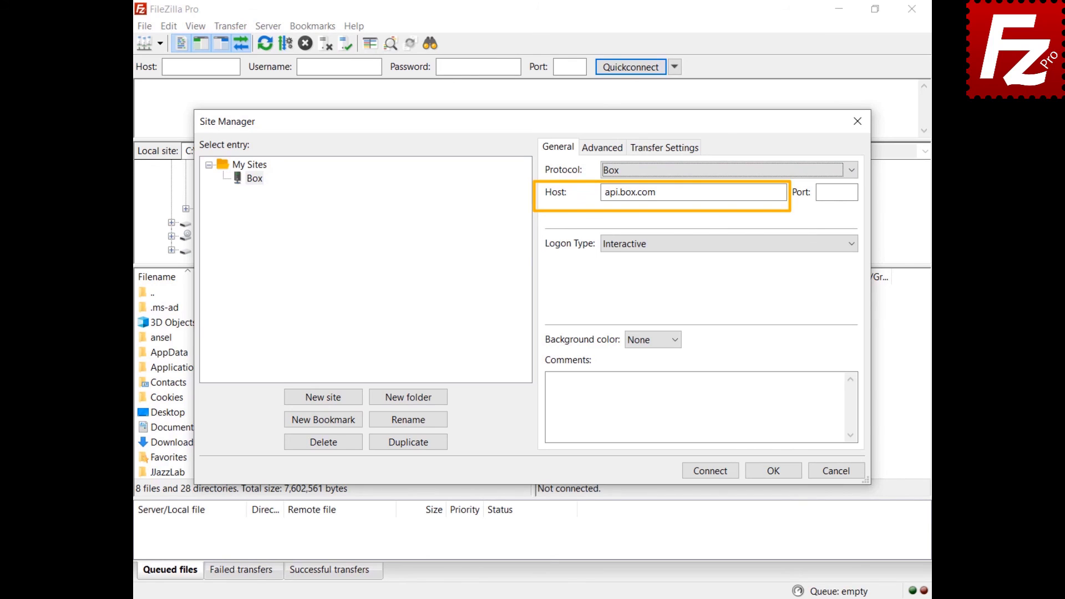
pyautogui.click(710, 471)
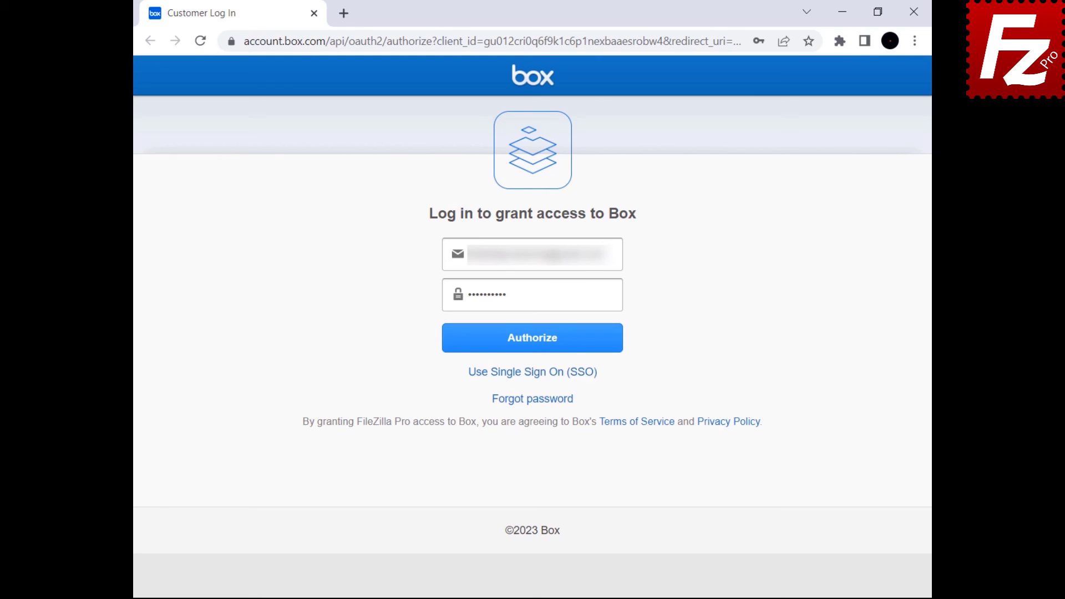
# Authorize and grant Box access in Chrome, then paste the authorization code into FileZilla.
pyautogui.click(528, 346)
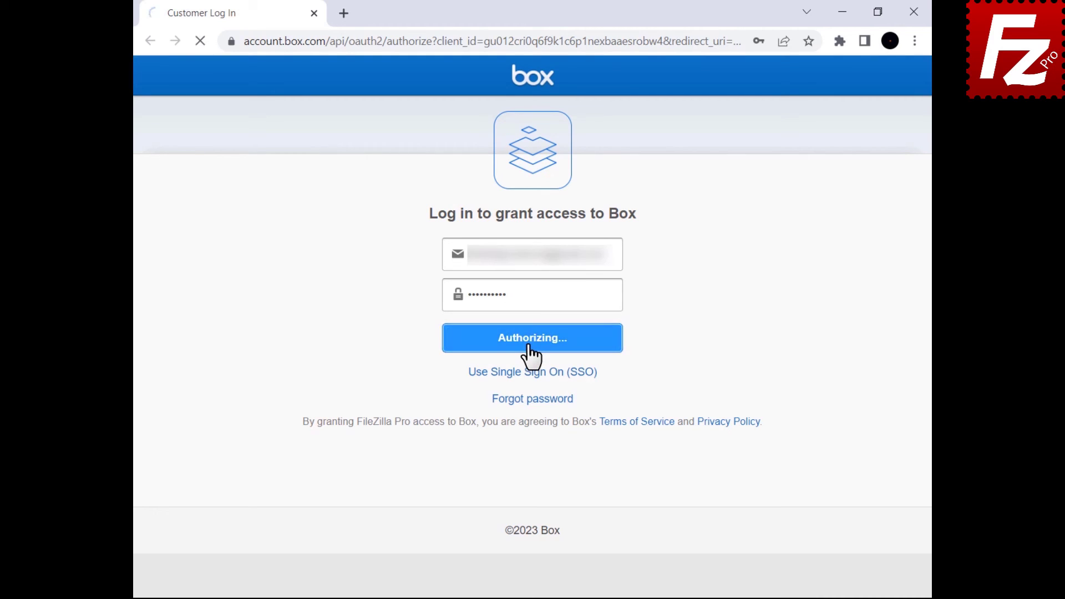
pyautogui.click(521, 343)
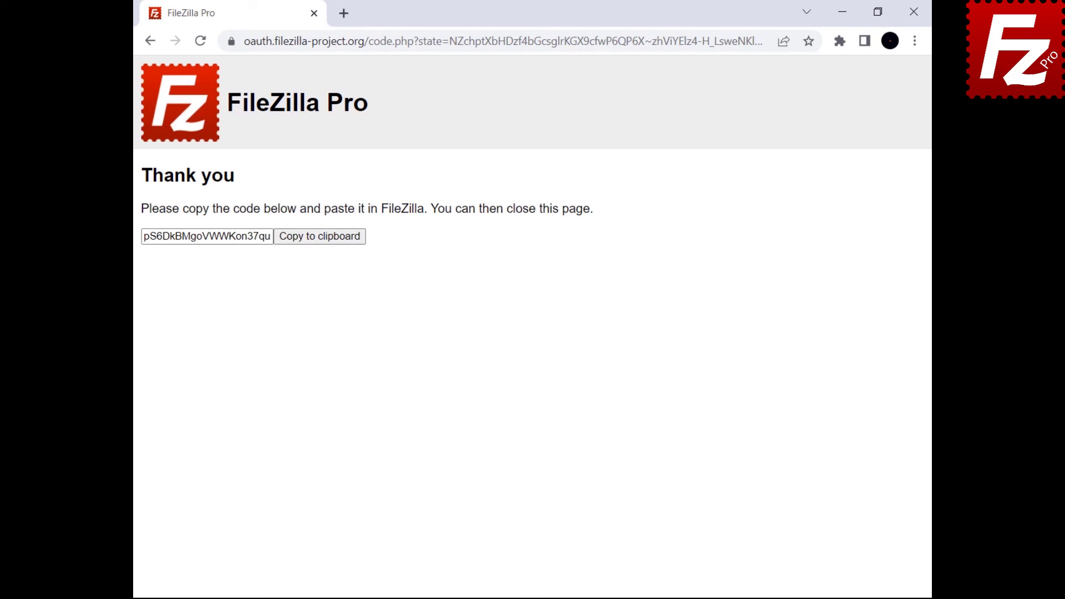
pyautogui.click(315, 241)
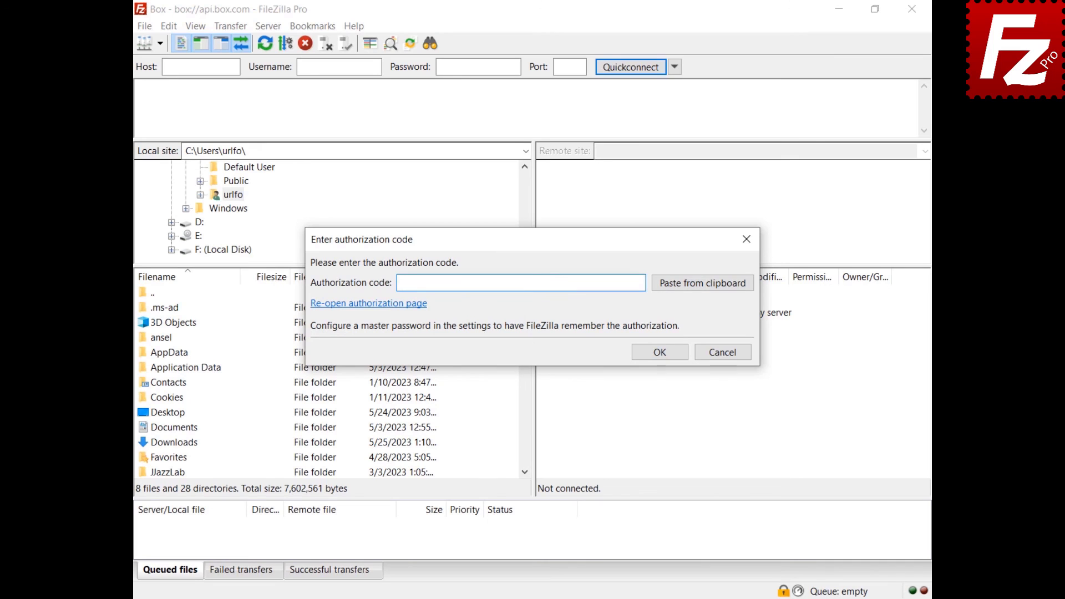
pyautogui.click(703, 287)
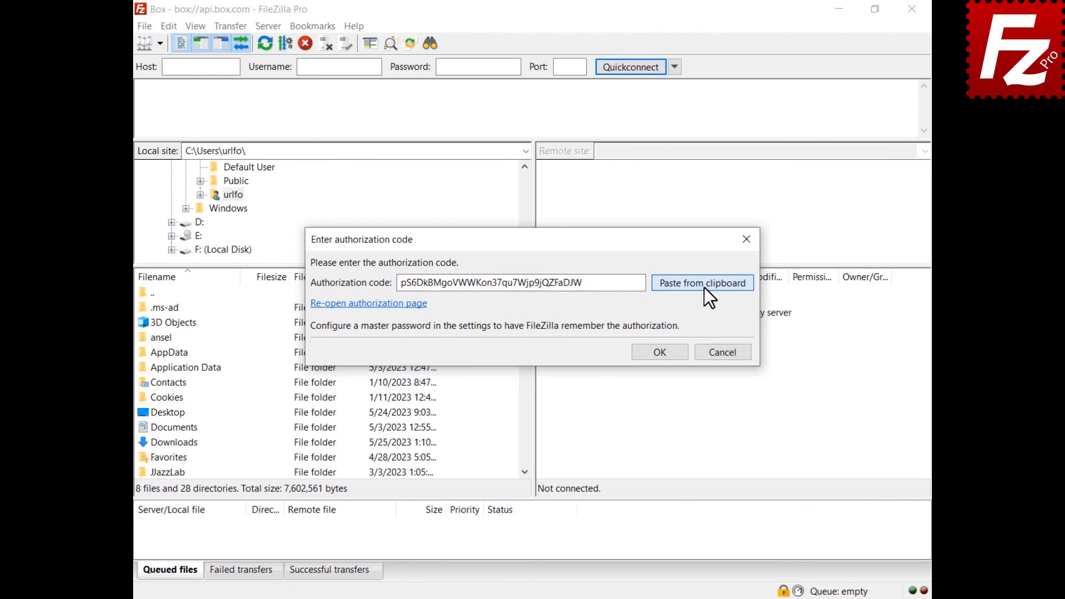
# Accept Box's authorization and certificate prompts, then open sharing settings for the Construction Project folder.
pyautogui.click(660, 355)
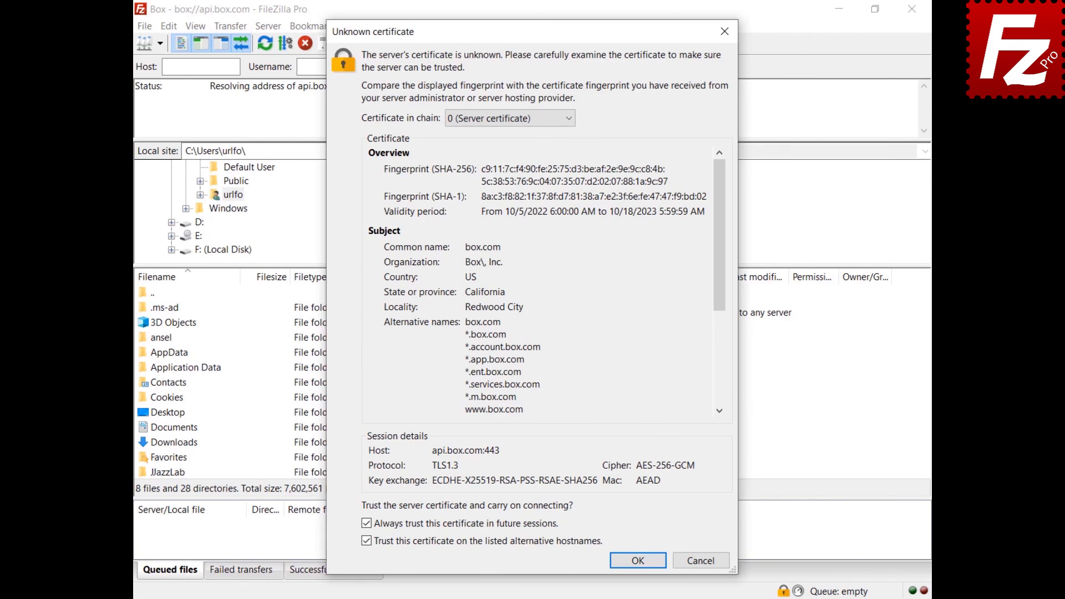
pyautogui.click(639, 561)
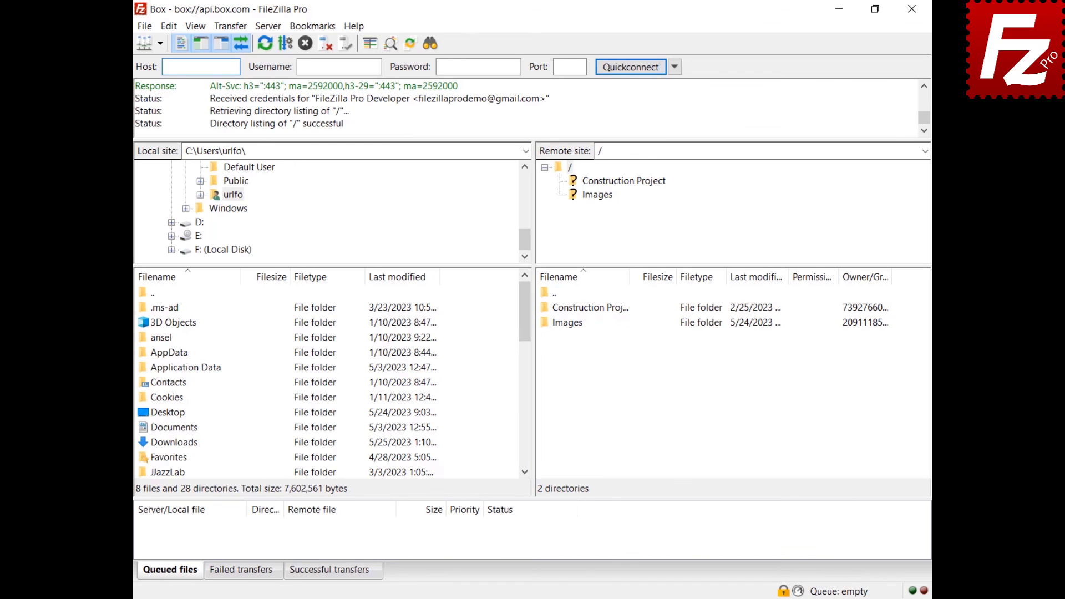
pyautogui.rightClick(554, 308)
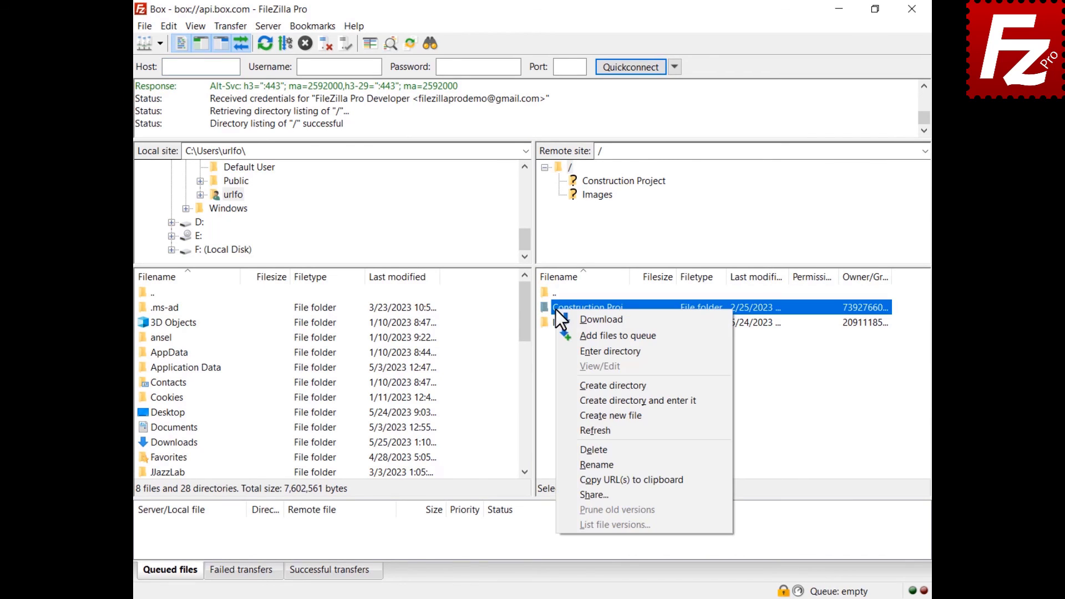
pyautogui.click(590, 495)
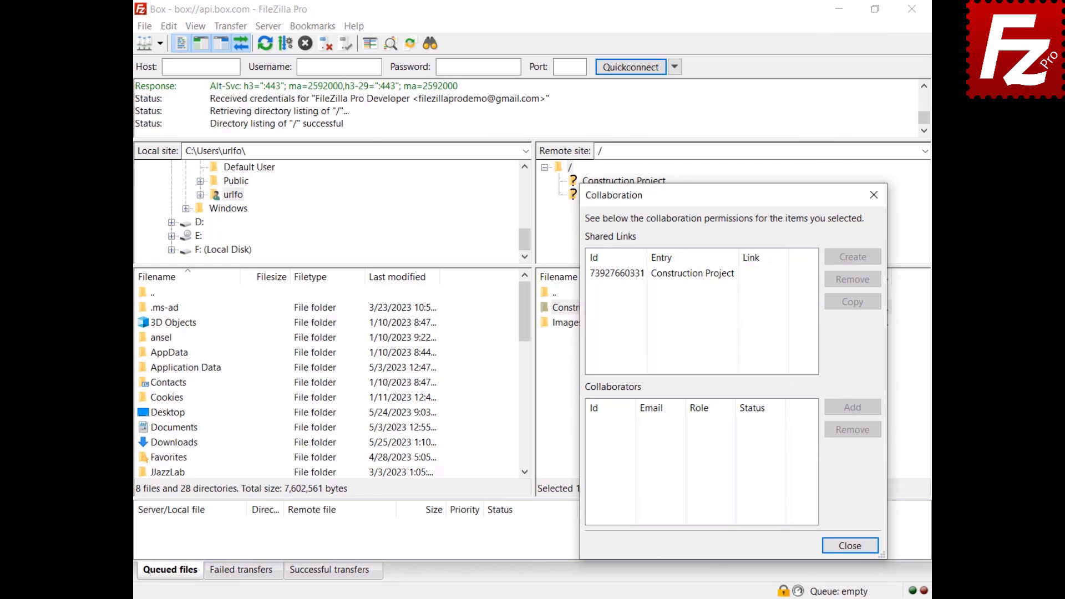
# Create a shared link for the Construction Project entry with the Open access type.
pyautogui.click(685, 276)
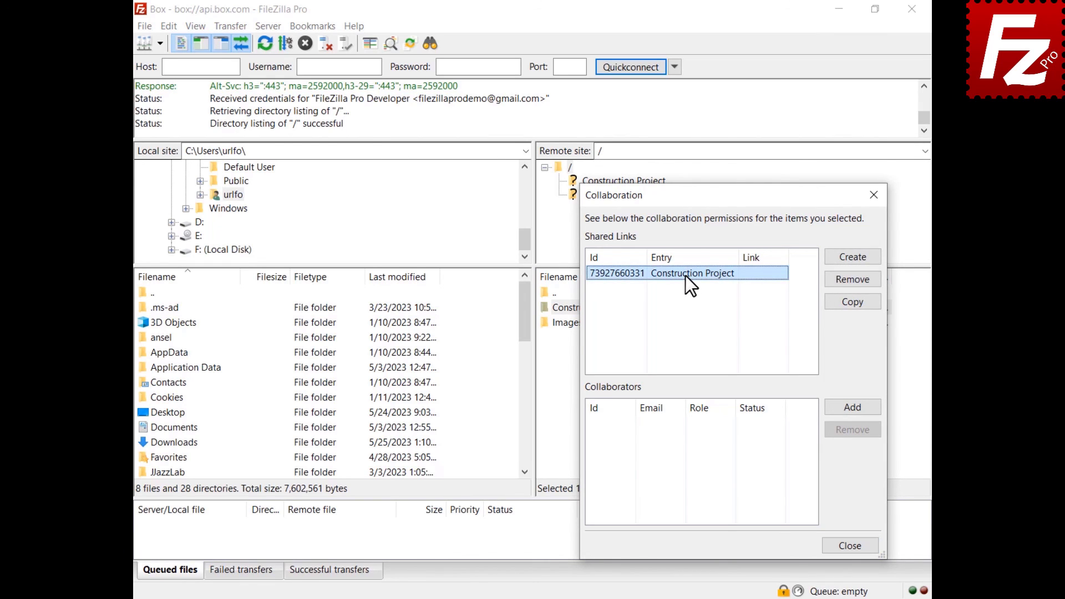
pyautogui.click(853, 258)
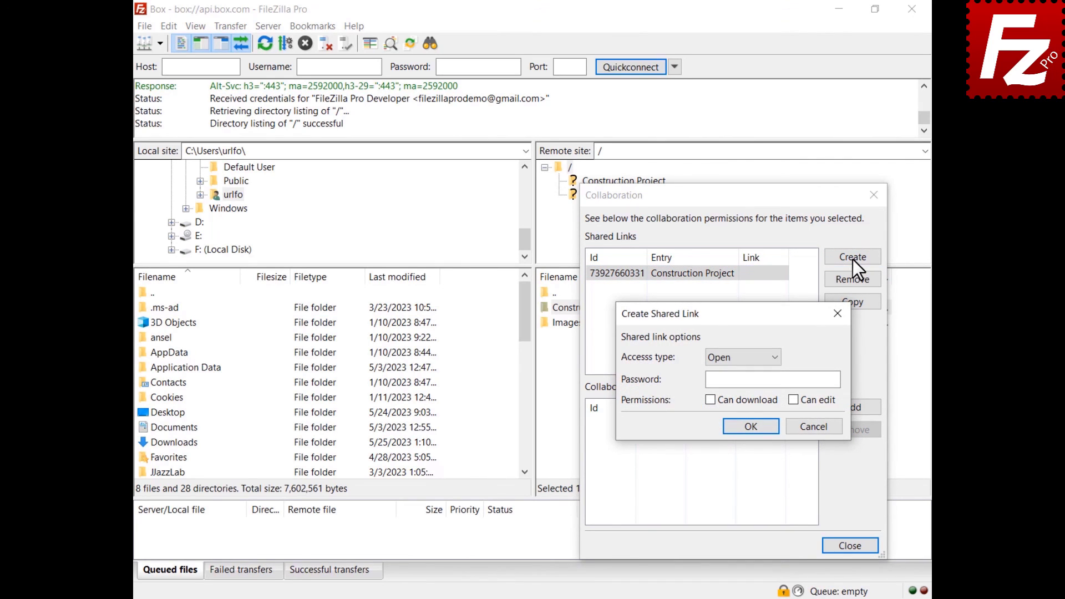
pyautogui.click(742, 363)
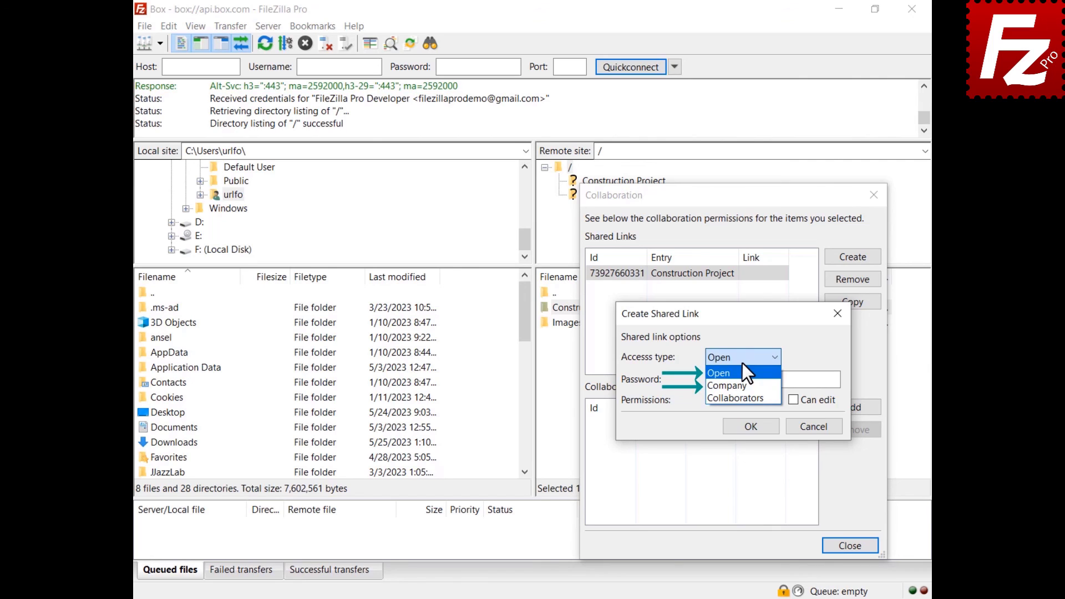
pyautogui.click(742, 365)
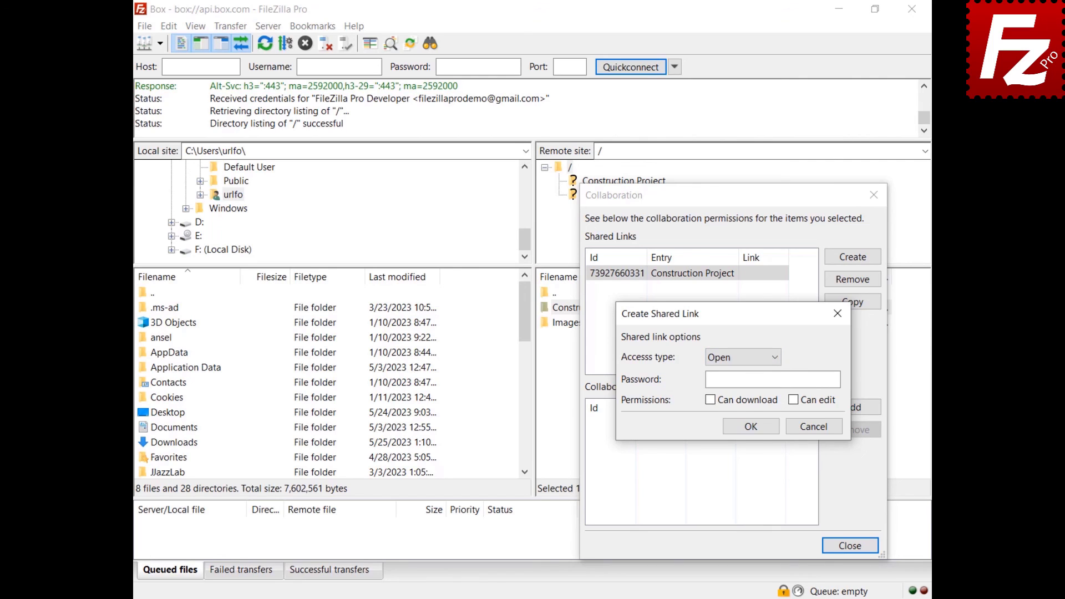
pyautogui.click(753, 427)
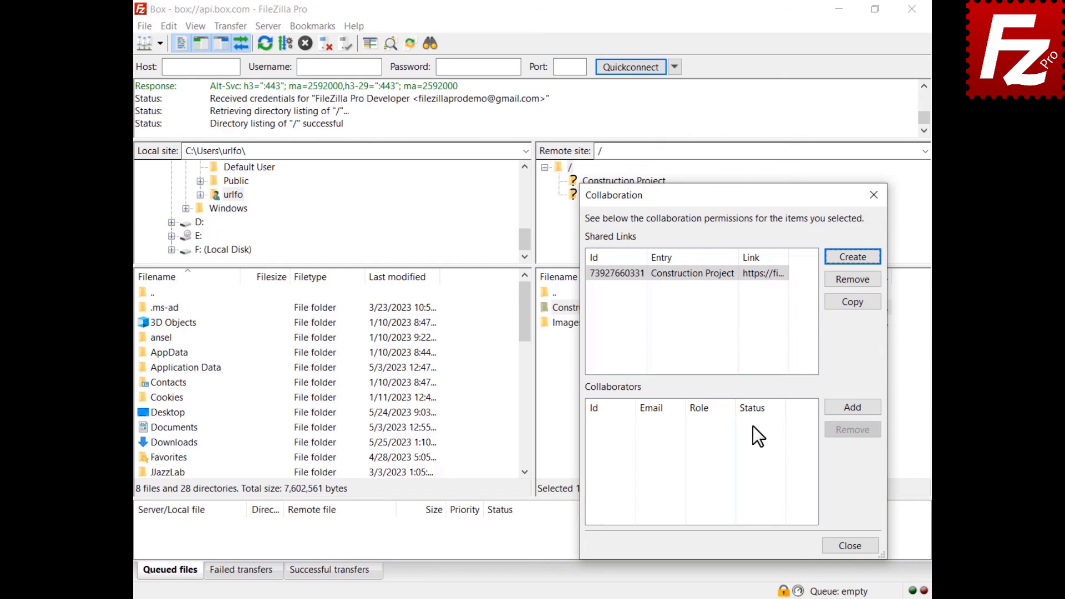
pyautogui.click(851, 408)
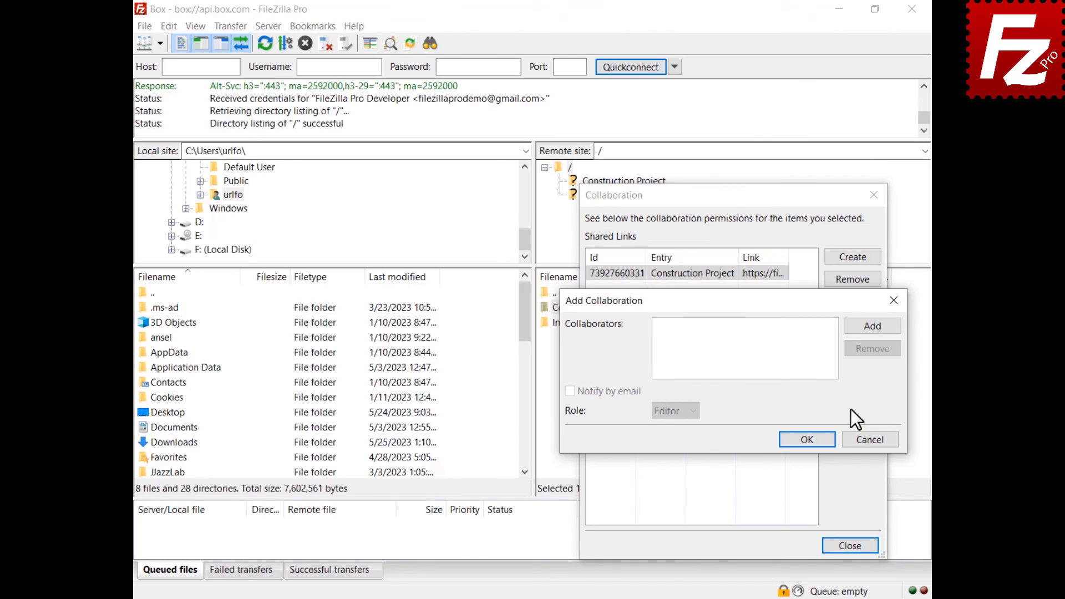
# Add a collaborator by their pasted e-mail address with the Editor role and e-mail notification.
pyautogui.click(873, 328)
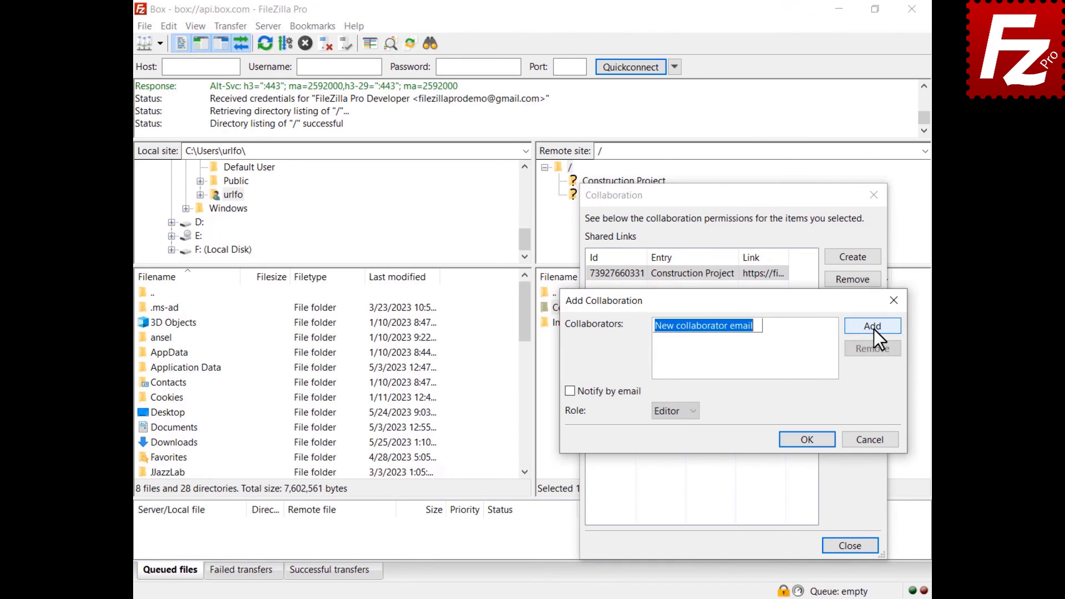
pyautogui.hotkey('ctrl', 'v')
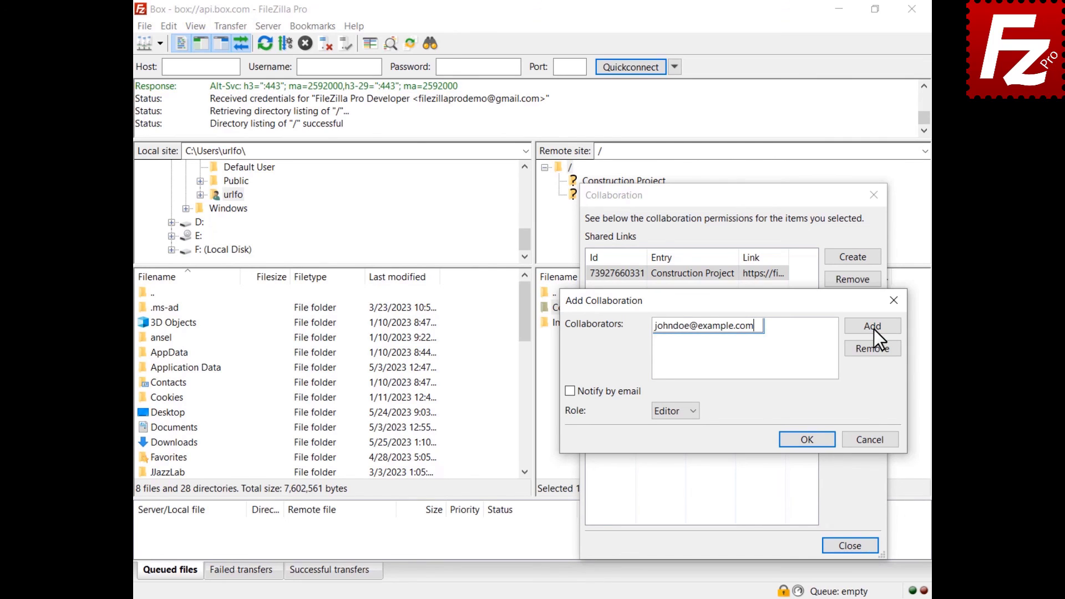
pyautogui.click(569, 391)
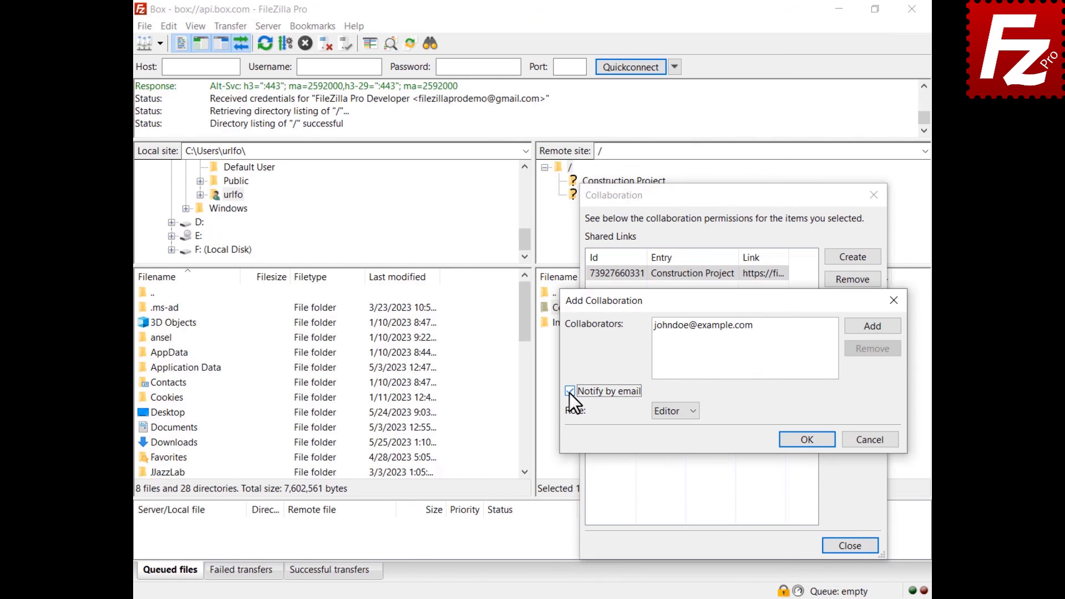
pyautogui.click(673, 414)
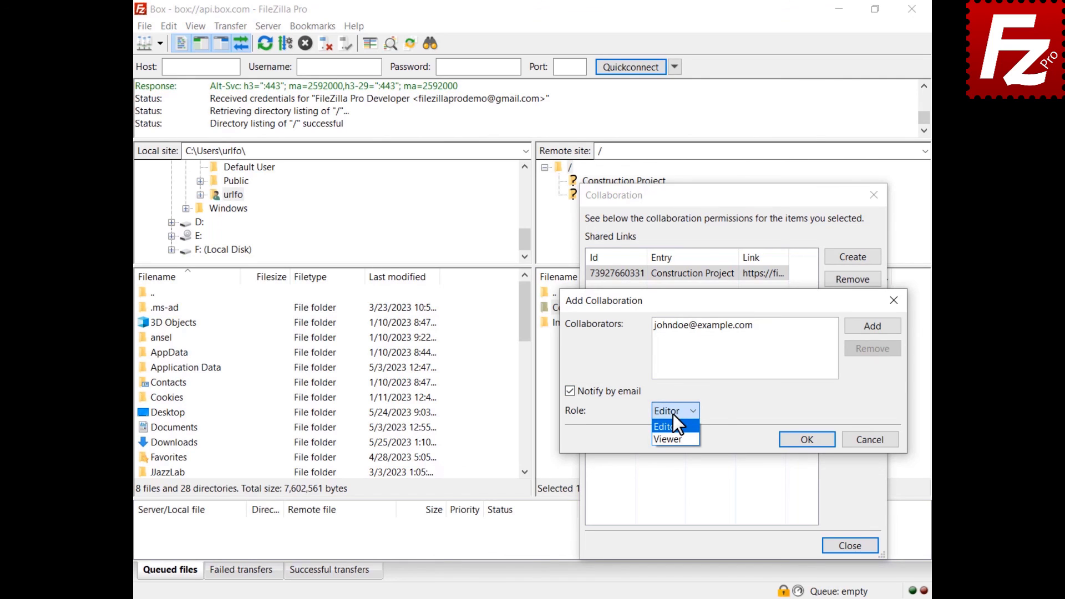
pyautogui.click(674, 415)
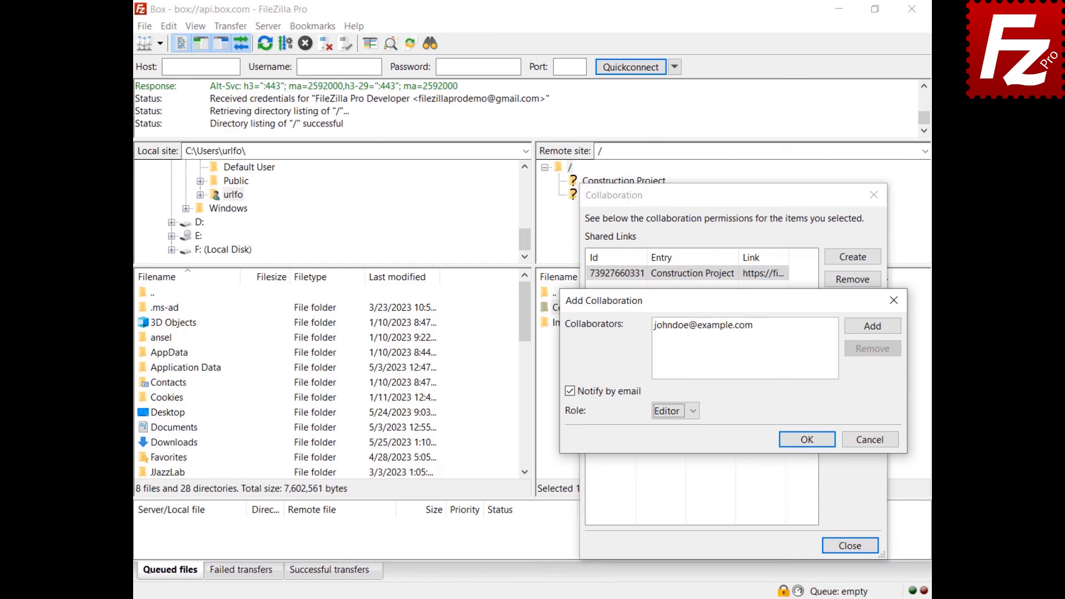
pyautogui.click(805, 441)
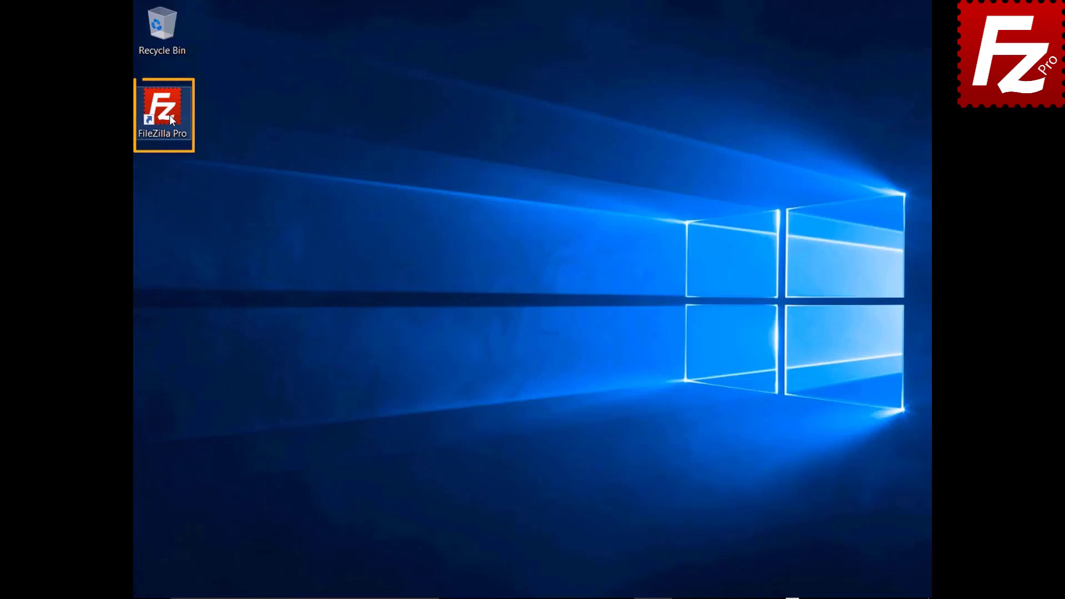
# Launch FileZilla Pro and open the Site Manager.
pyautogui.doubleClick(169, 115)
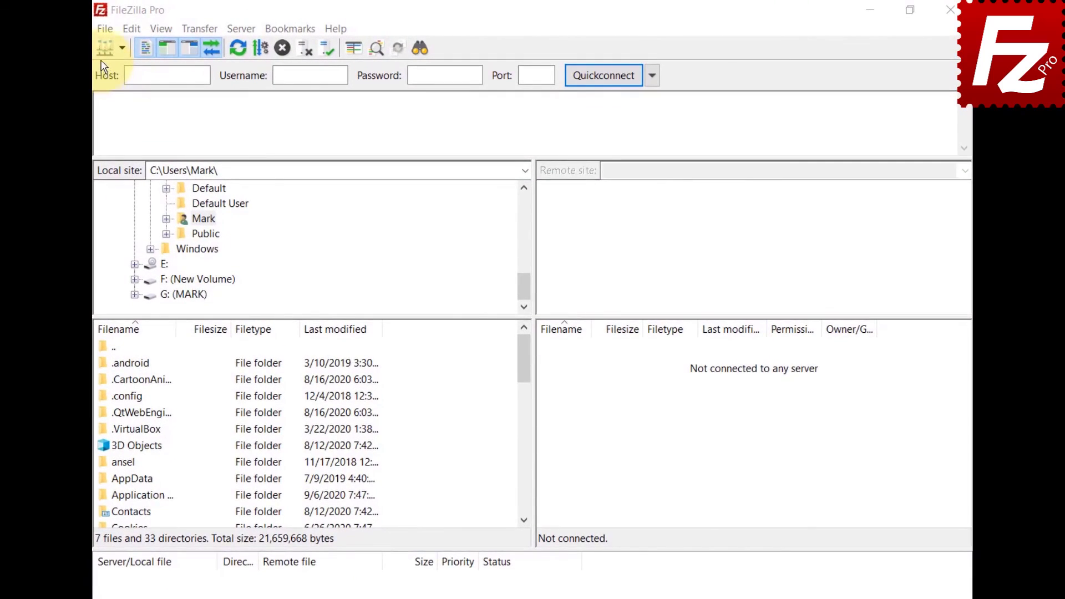
pyautogui.click(102, 30)
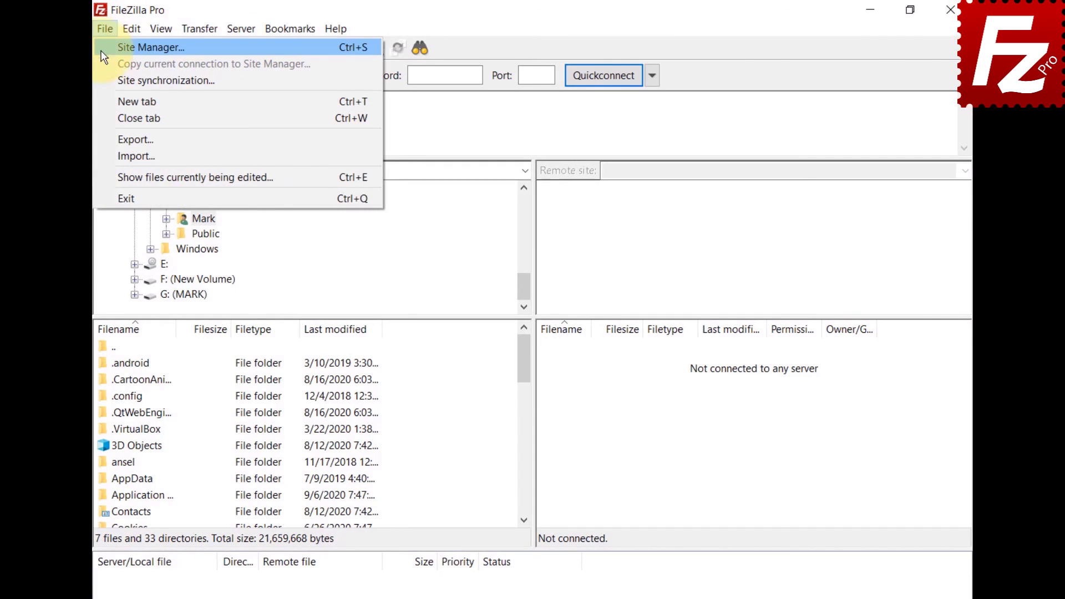
pyautogui.click(150, 47)
# Create a new site named 'Tardigrade' that uses the Tardigrade protocol.
pyautogui.click(315, 424)
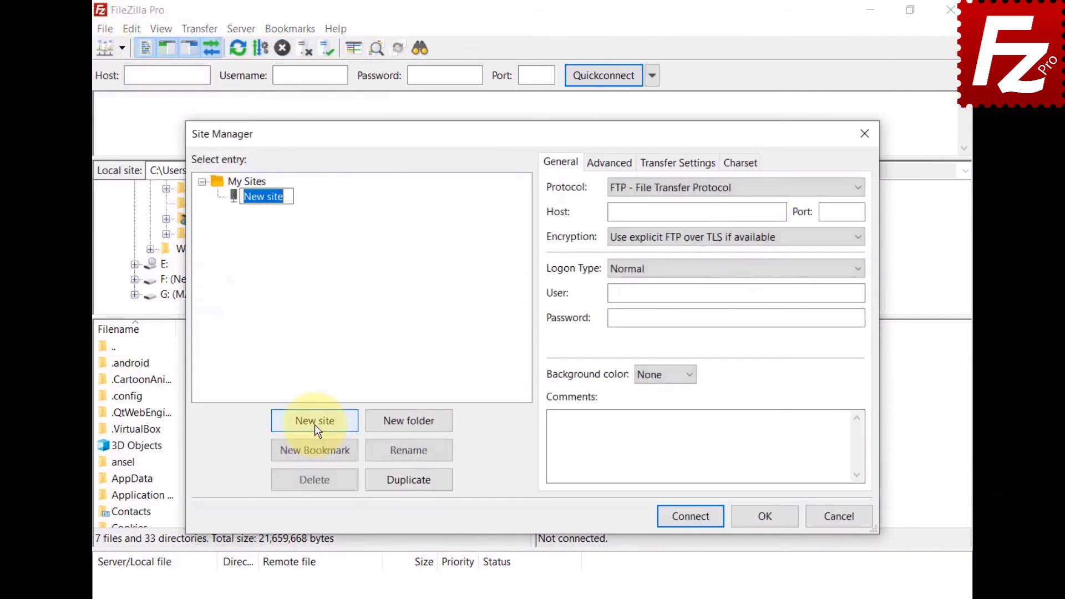
pyautogui.write('Tardigrade')
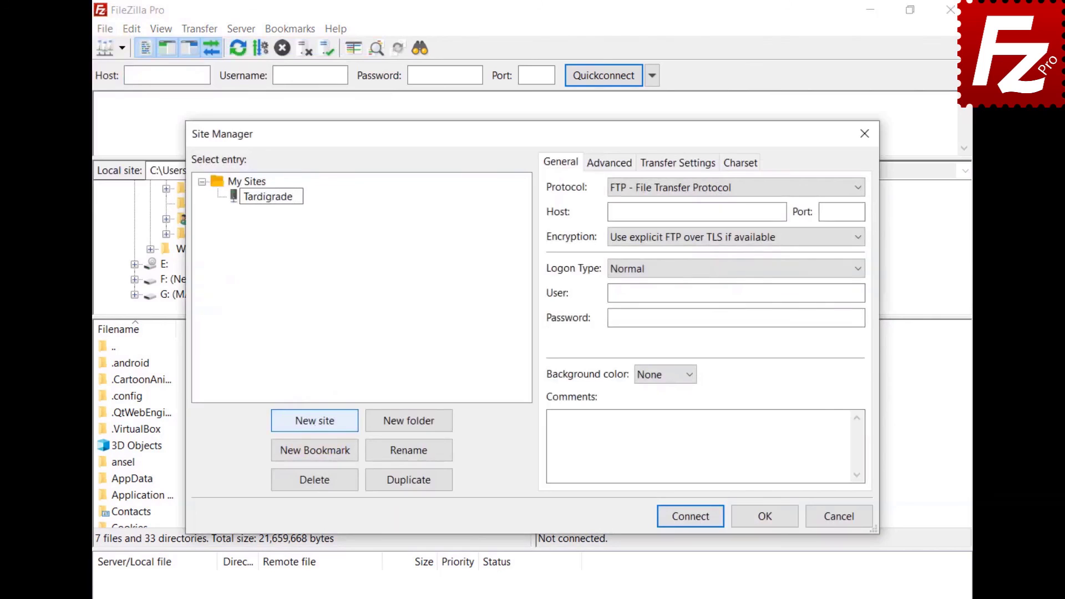
pyautogui.click(697, 190)
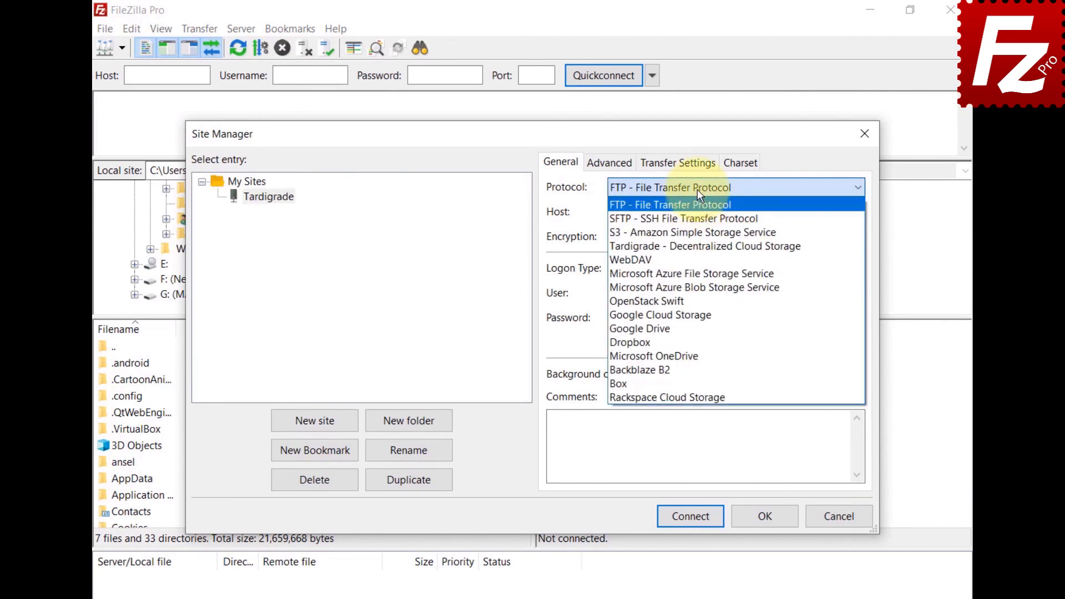
pyautogui.click(692, 250)
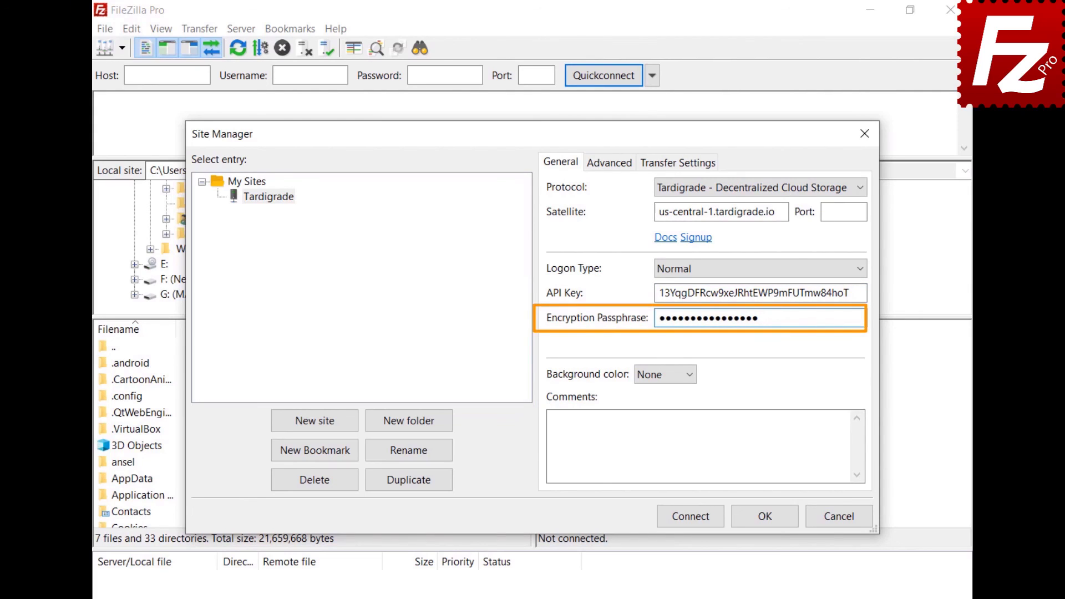
# Connect to the Tardigrade site and select Construction Project inside the constructionproject bucket.
pyautogui.click(695, 519)
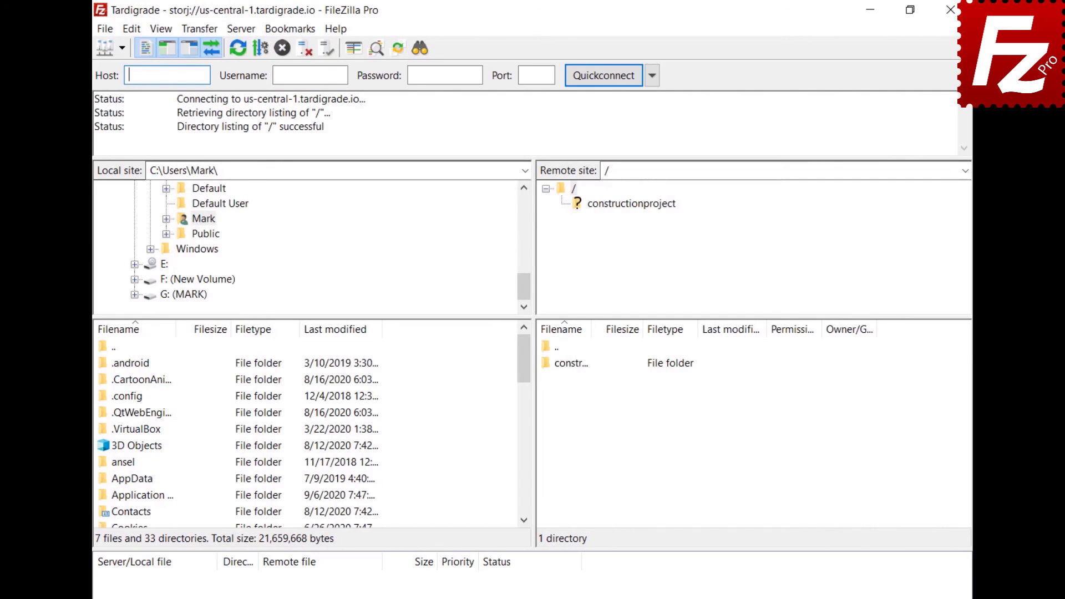
pyautogui.click(626, 204)
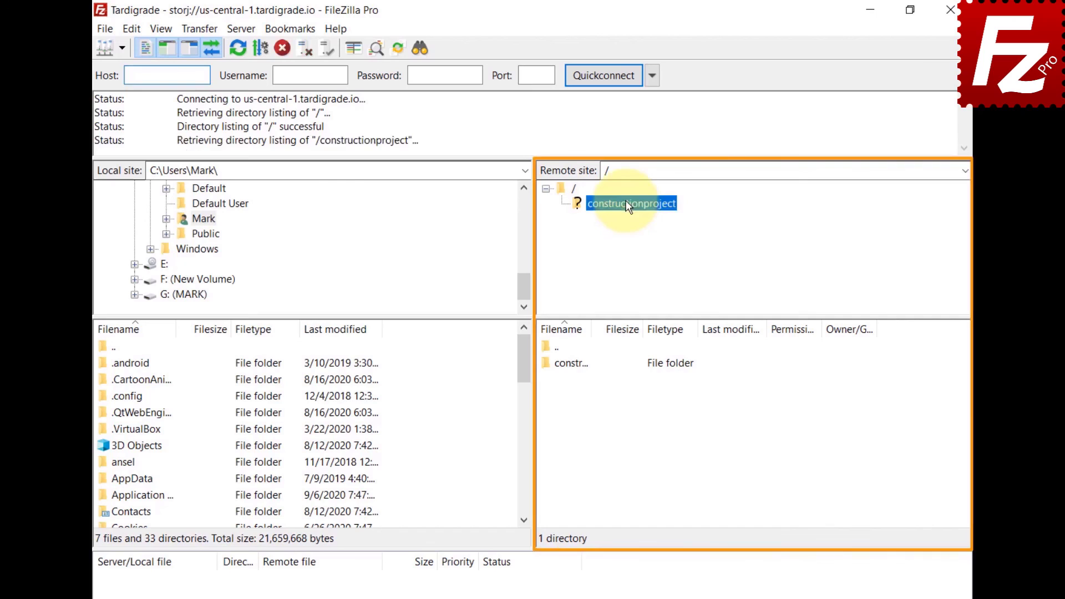
pyautogui.click(630, 219)
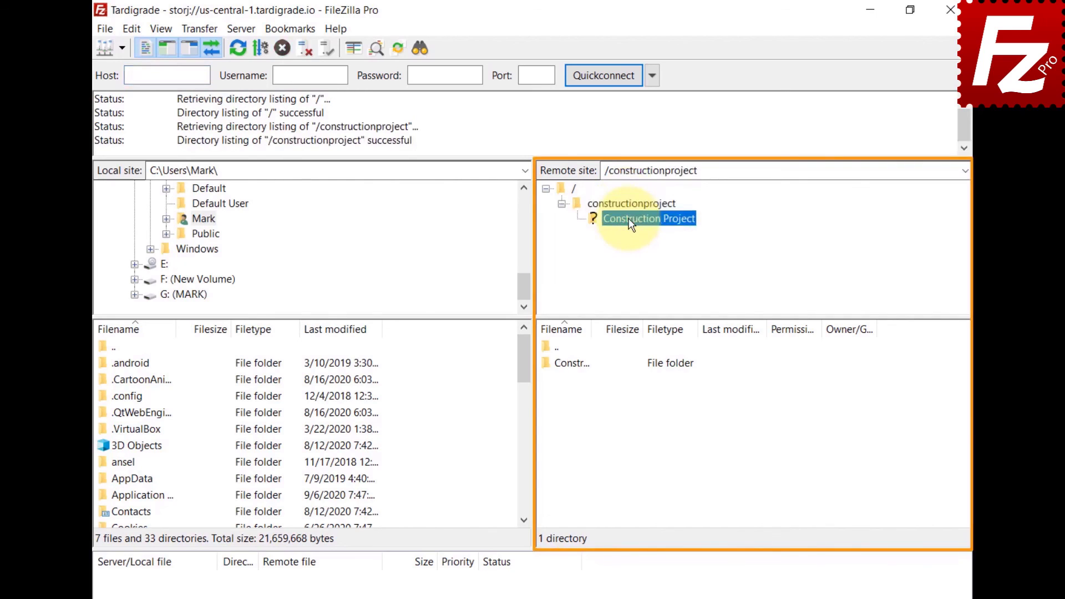